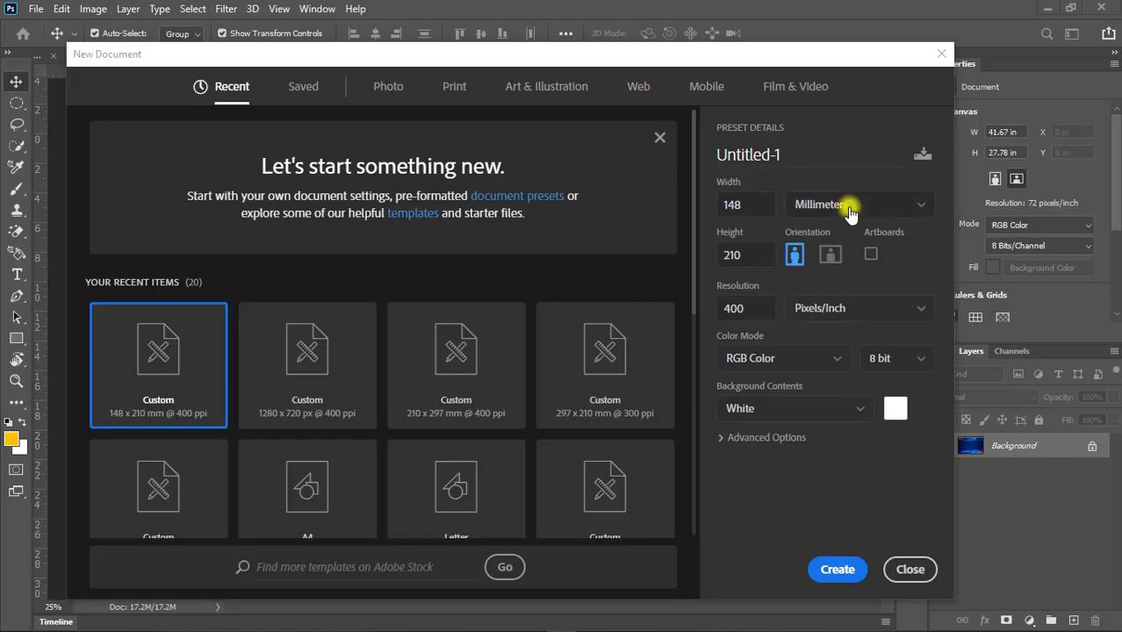
Step: Open the Width units list in the New Document dialog
{"action": "left_click", "coordinate": [852, 211]}
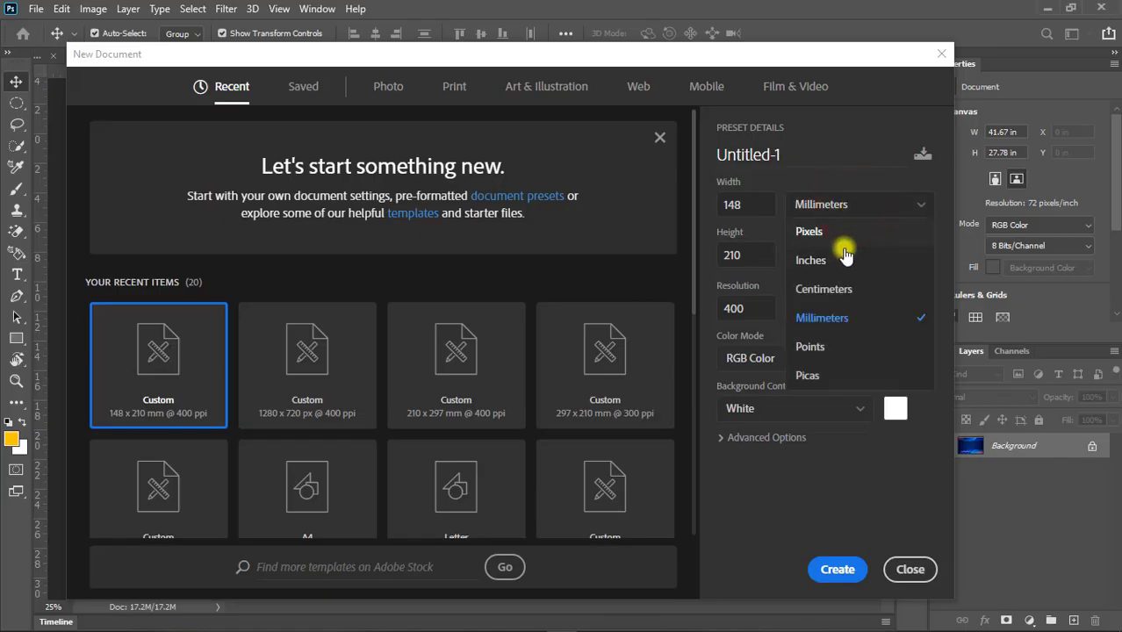
Step: Switch units to inches, set width and height to 5, and create the 400 ppi white document
{"action": "left_click", "coordinate": [838, 261]}
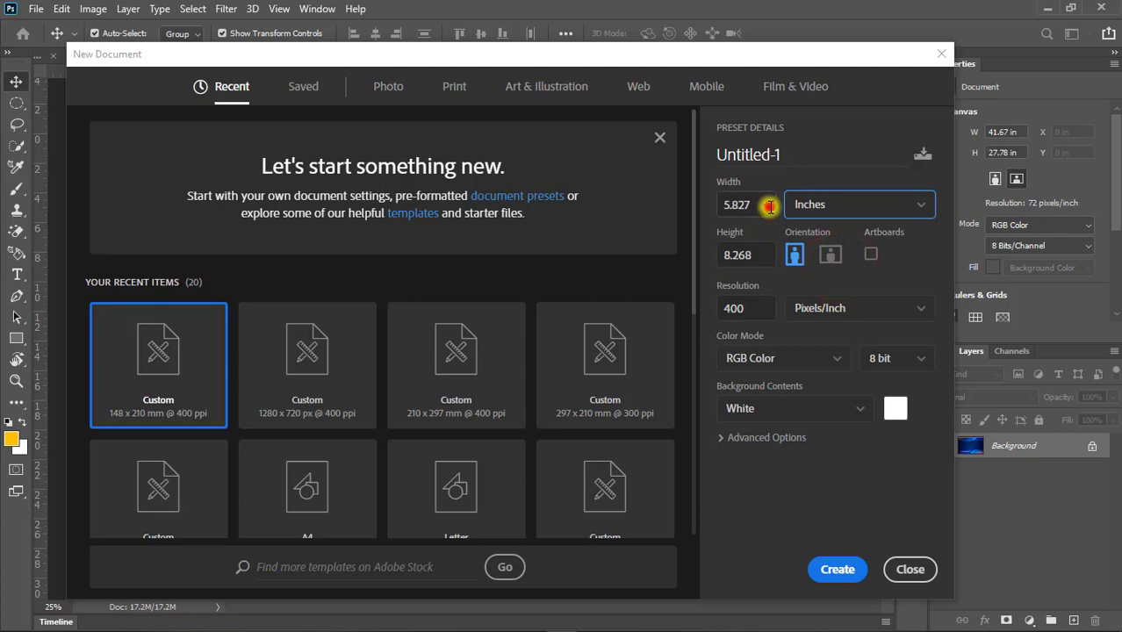
{"action": "left_click_drag", "start_coordinate": [770, 206], "coordinate": [702, 213]}
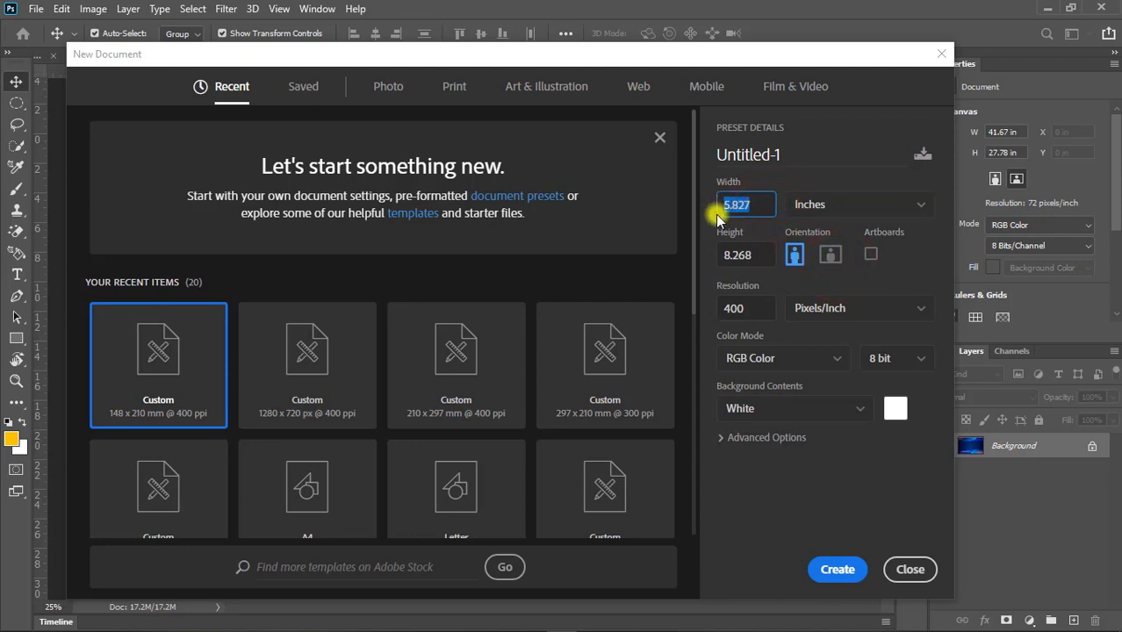
{"action": "type", "text": "5"}
{"action": "left_click_drag", "start_coordinate": [760, 255], "coordinate": [693, 261]}
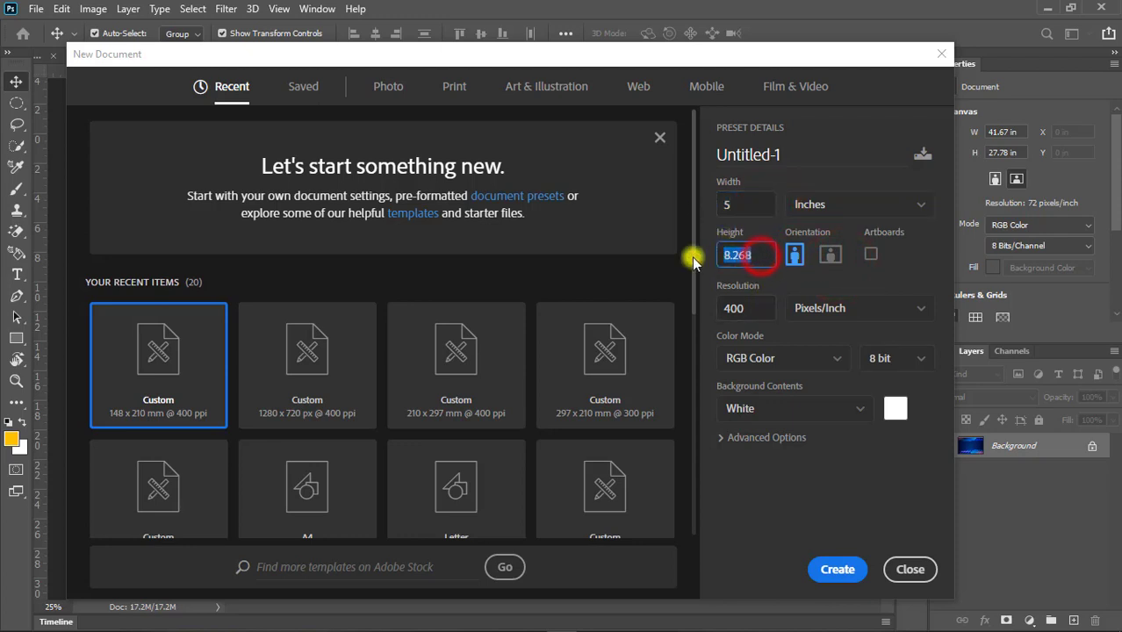
{"action": "type", "text": "5"}
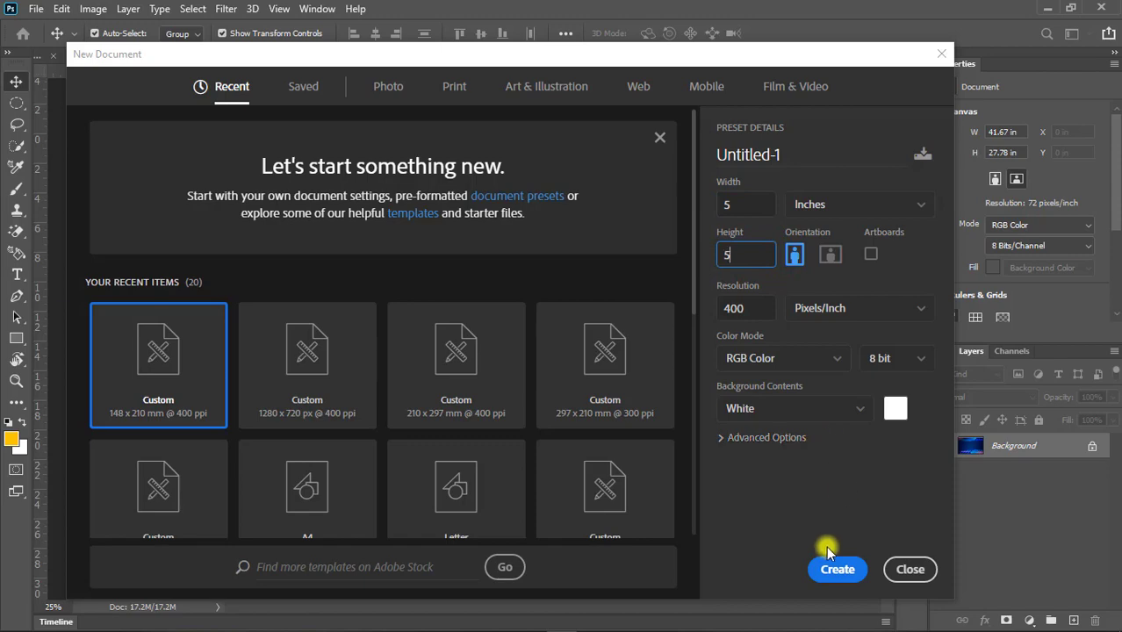
{"action": "left_click", "coordinate": [825, 567]}
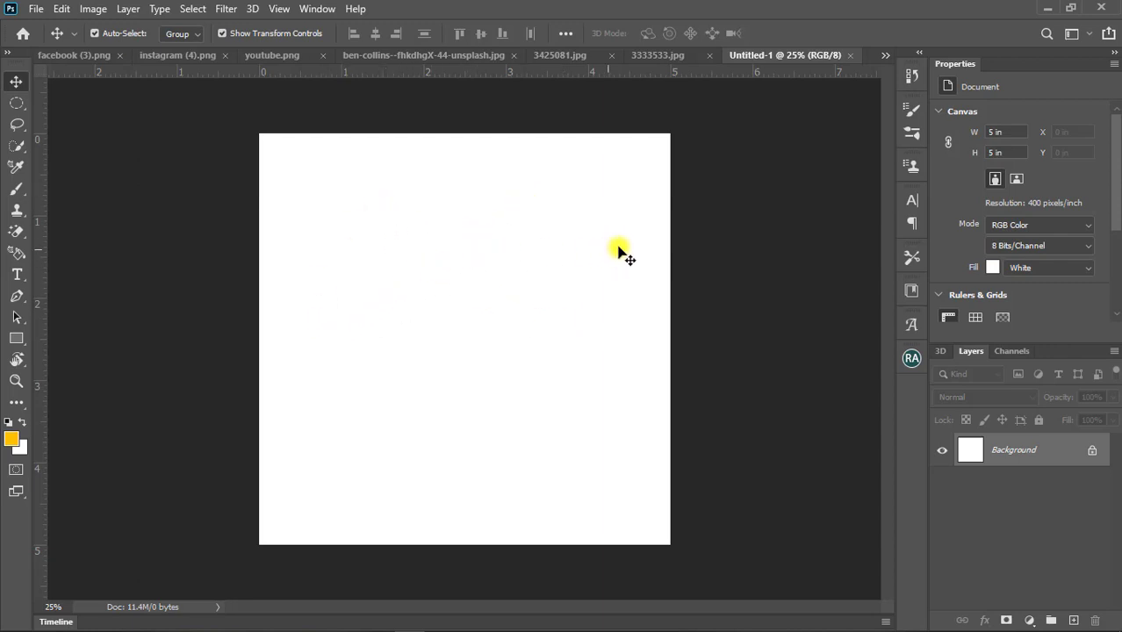
Step: Drag the 3333533.jpg blue abstract image into Untitled-1 as Layer 1
{"action": "left_click", "coordinate": [664, 56]}
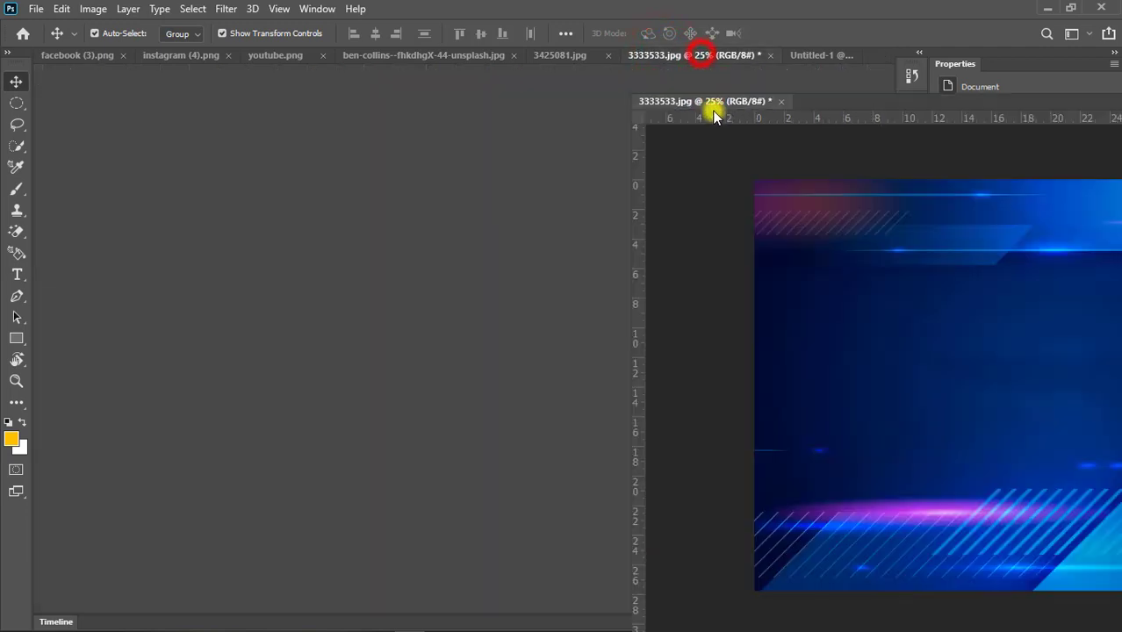
{"action": "left_click_drag", "start_coordinate": [702, 58], "coordinate": [754, 162]}
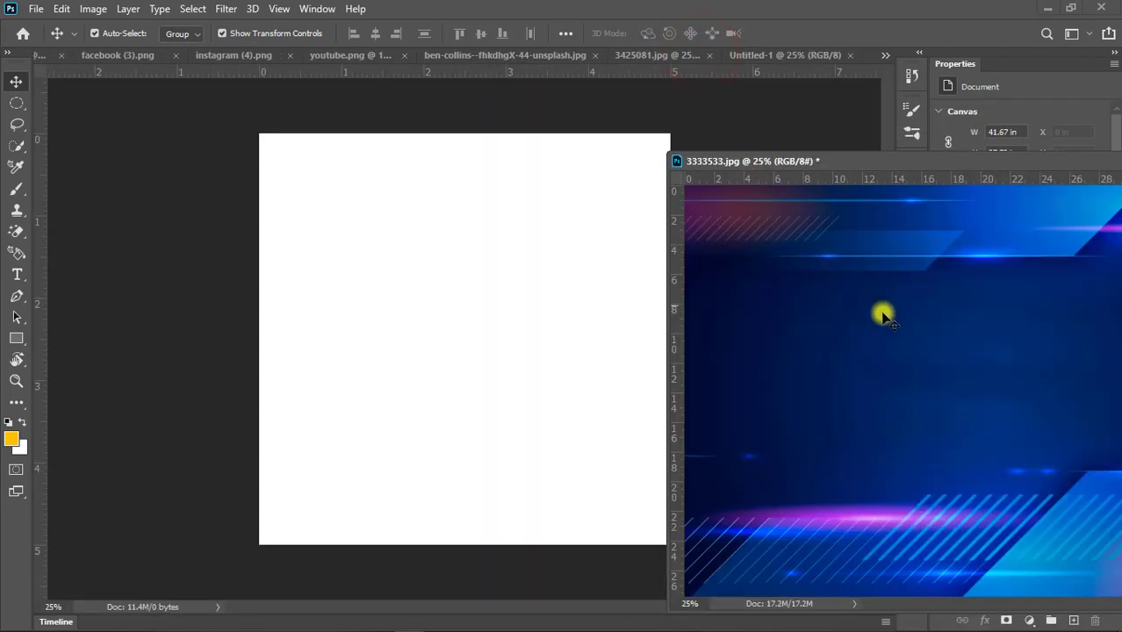
{"action": "left_click_drag", "start_coordinate": [936, 318], "coordinate": [488, 268]}
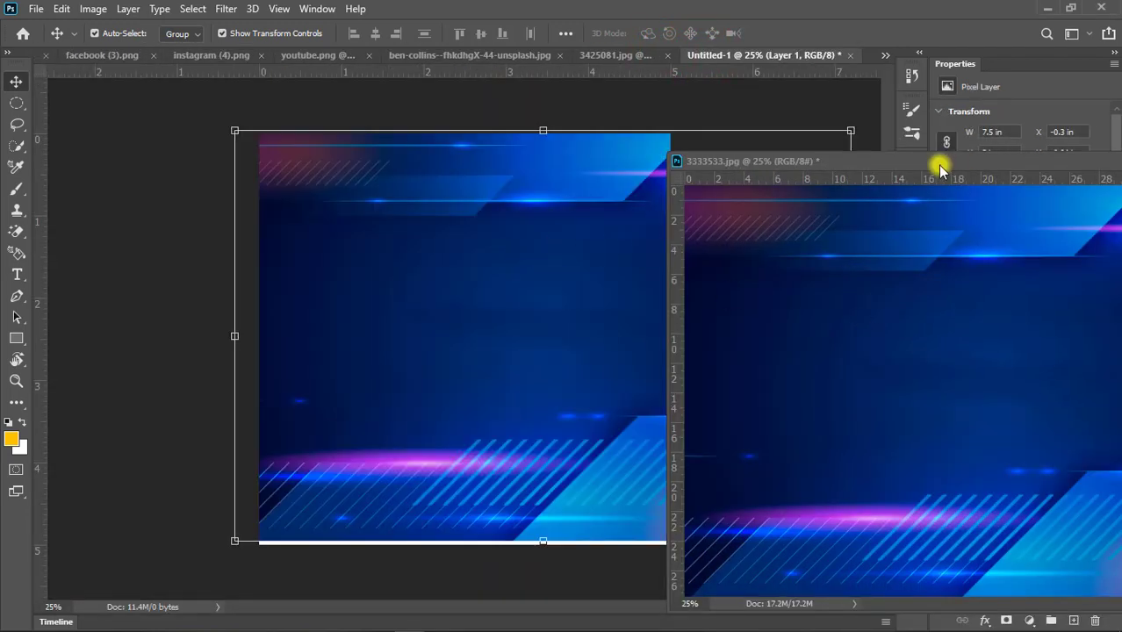
{"action": "left_click_drag", "start_coordinate": [936, 164], "coordinate": [623, 189]}
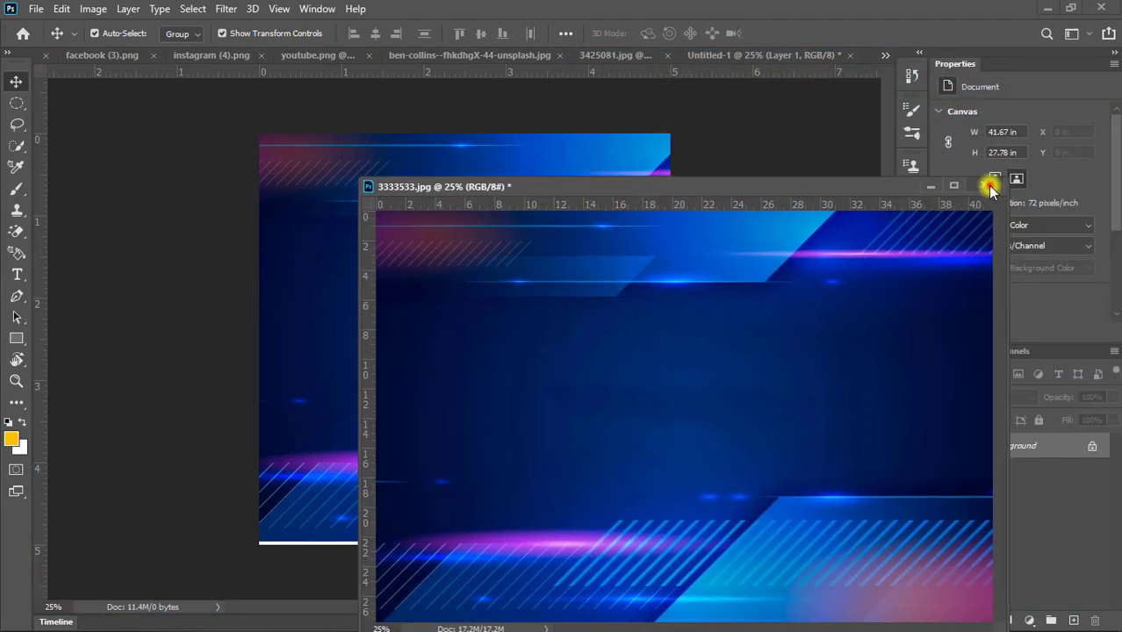
Step: Close 3333533.jpg without saving and shift Layer 1 left on the canvas
{"action": "left_click", "coordinate": [990, 187]}
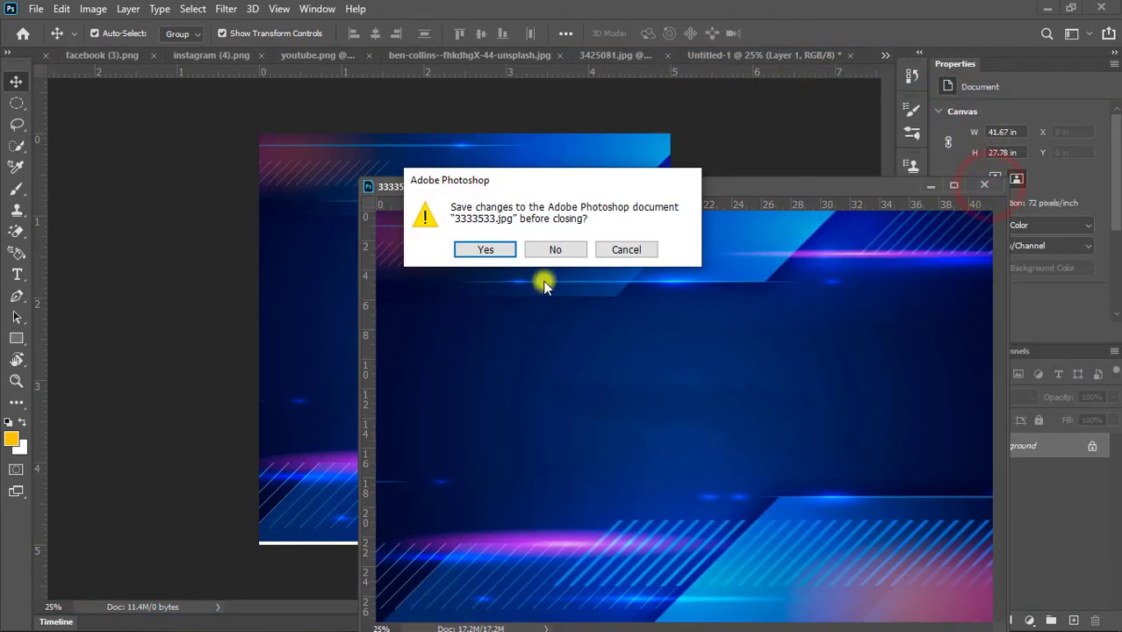
{"action": "left_click", "coordinate": [552, 249]}
{"action": "left_click_drag", "start_coordinate": [604, 290], "coordinate": [574, 295]}
Step: Rotate Layer 1 by -90° and scale it to about 115% to fill the 5 × 5 inch canvas
{"action": "scroll", "coordinate": [707, 213], "scroll_direction": "down", "scroll_amount": 1}
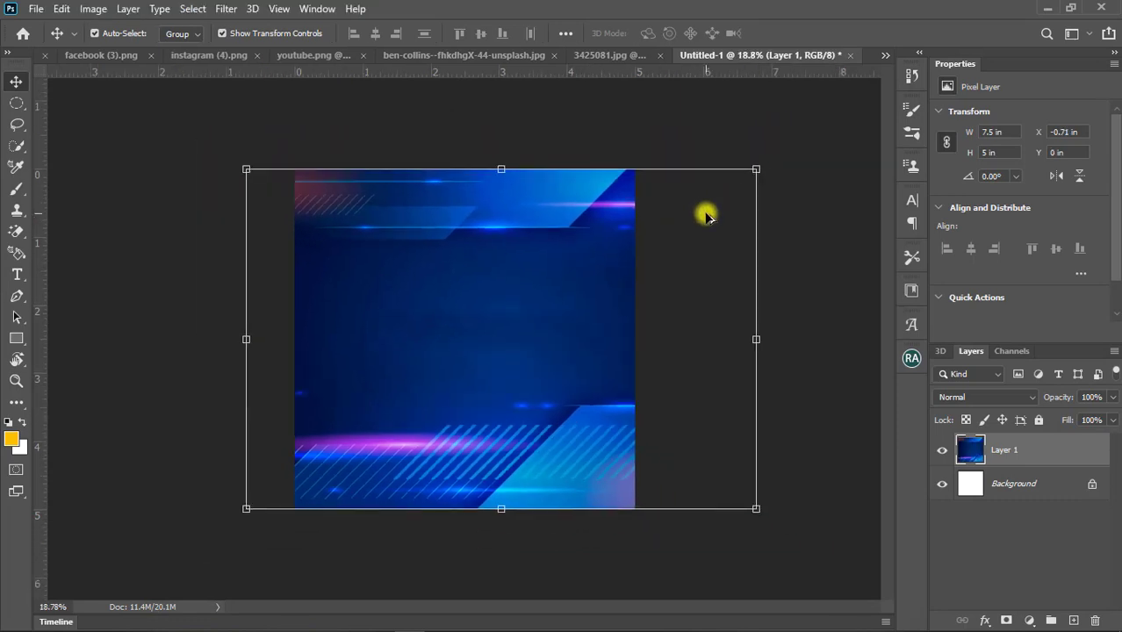
{"action": "scroll", "coordinate": [707, 213], "scroll_direction": "down", "scroll_amount": 1}
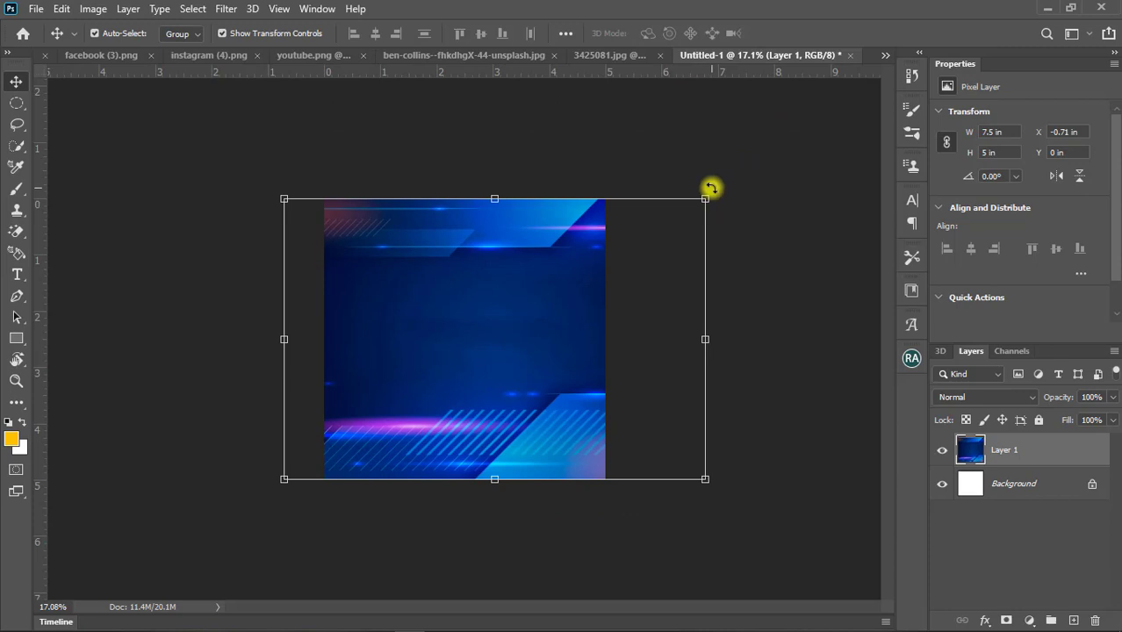
{"action": "mouse_move", "coordinate": [709, 191]}
{"action": "left_mouse_down"}
{"action": "mouse_move", "coordinate": [729, 180]}
{"action": "mouse_move", "coordinate": [323, 140]}
{"action": "mouse_move", "coordinate": [362, 132]}
{"action": "left_mouse_up"}
{"action": "left_click_drag", "start_coordinate": [476, 277], "coordinate": [444, 303]}
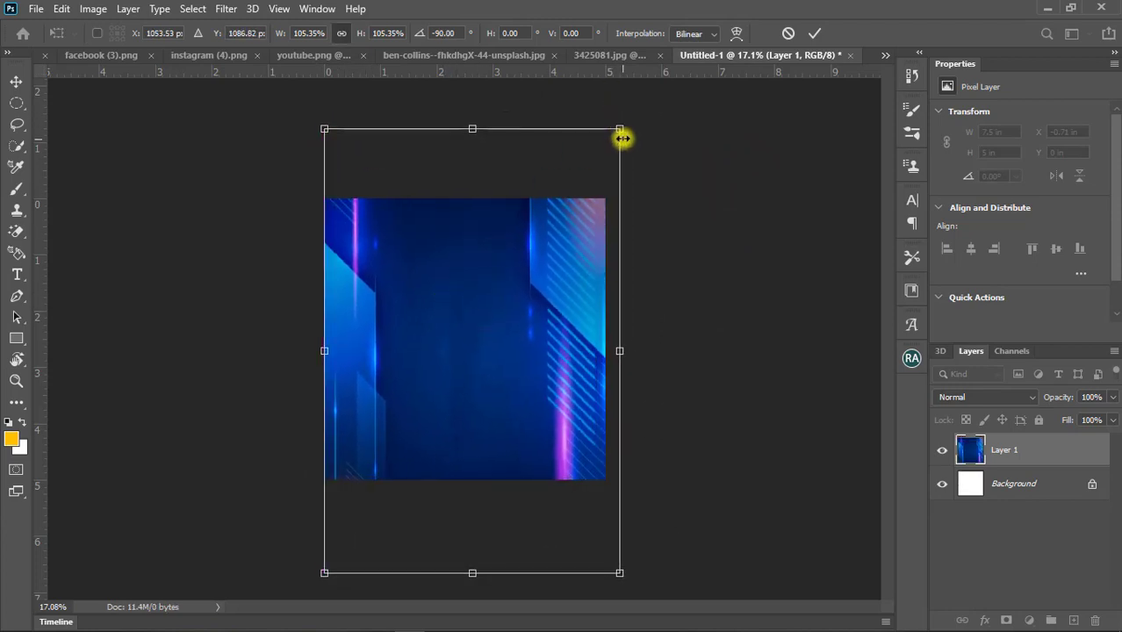
{"action": "left_click_drag", "start_coordinate": [623, 130], "coordinate": [636, 109]}
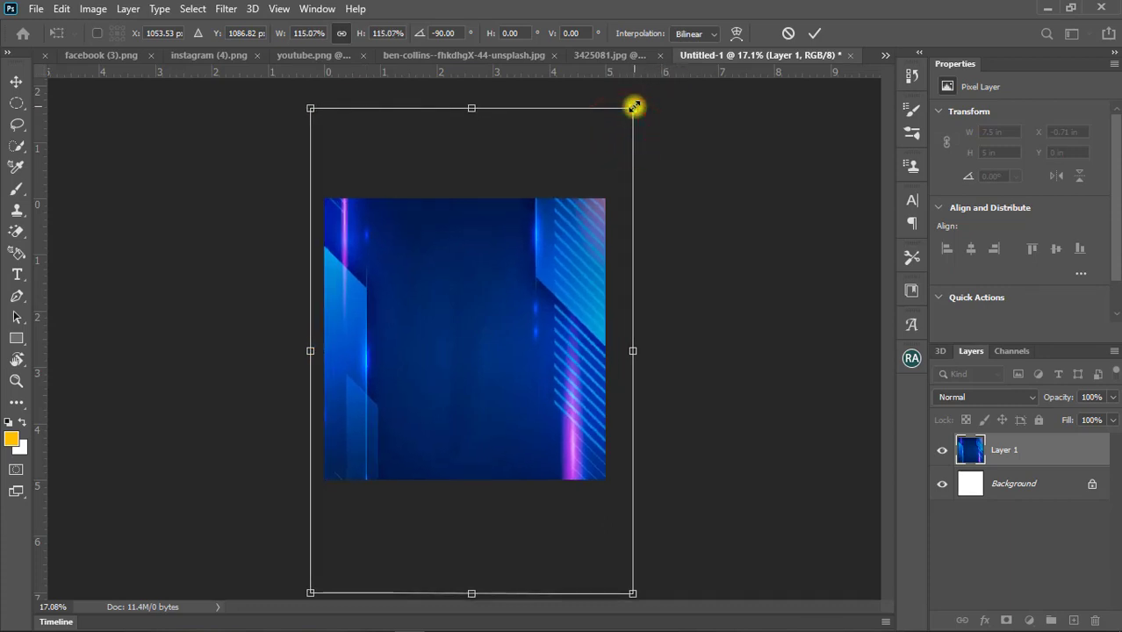
{"action": "left_click_drag", "start_coordinate": [497, 292], "coordinate": [503, 297]}
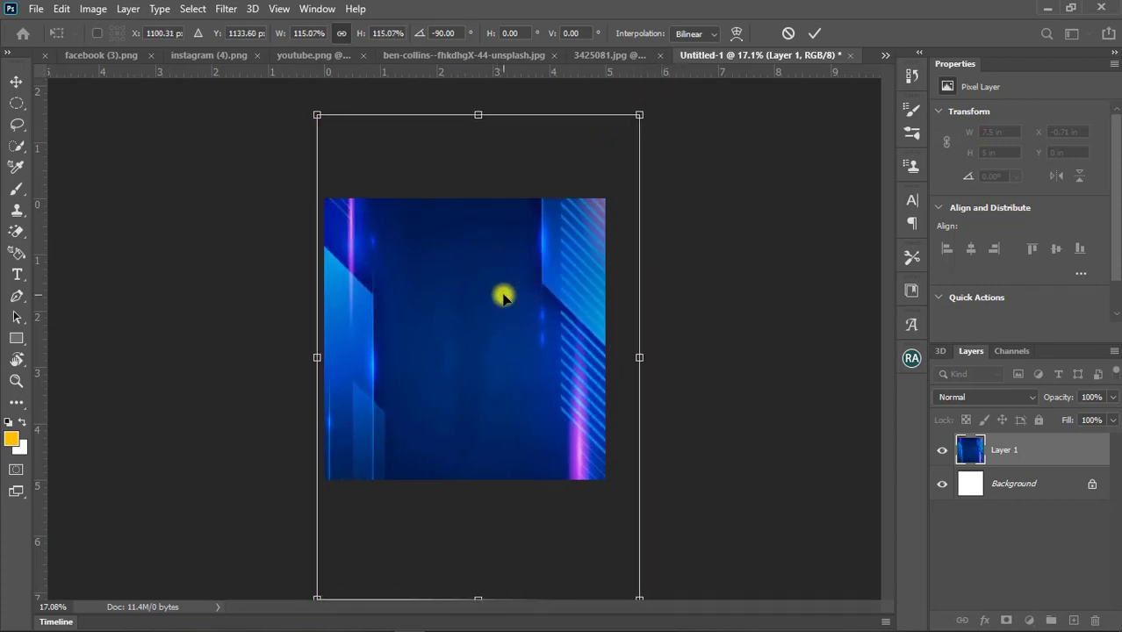
{"action": "left_click", "coordinate": [821, 34]}
{"action": "left_click", "coordinate": [746, 224]}
{"action": "key", "text": "ctrl+plus"}
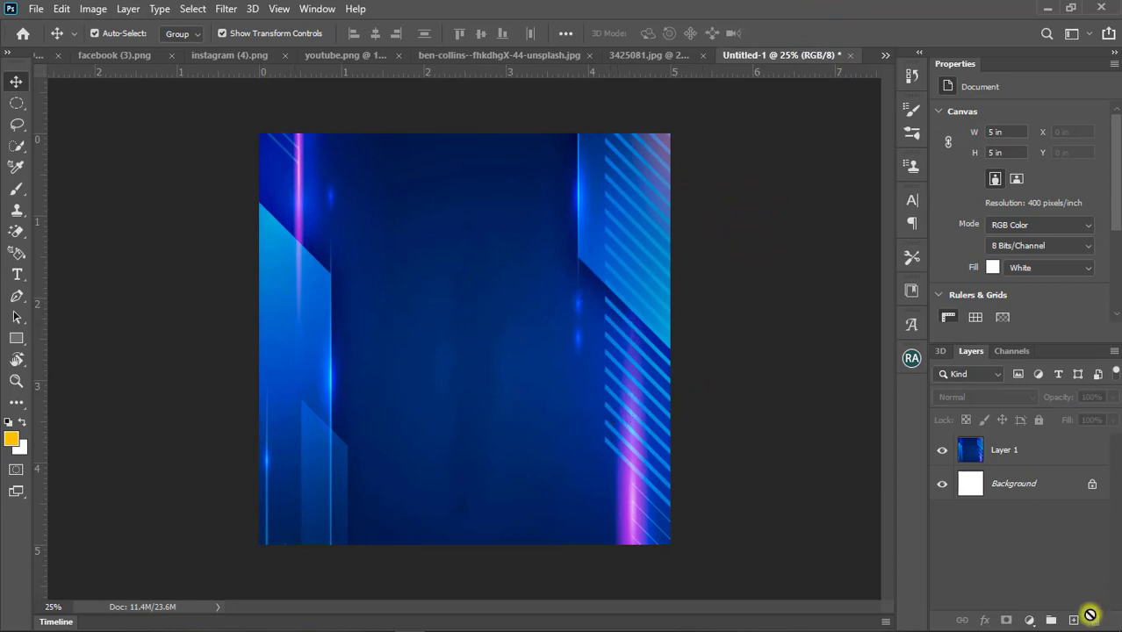
Step: Add empty Layer 2 and set the Gradient tool to the Basics Foreground to Transparent preset
{"action": "left_click", "coordinate": [1077, 621]}
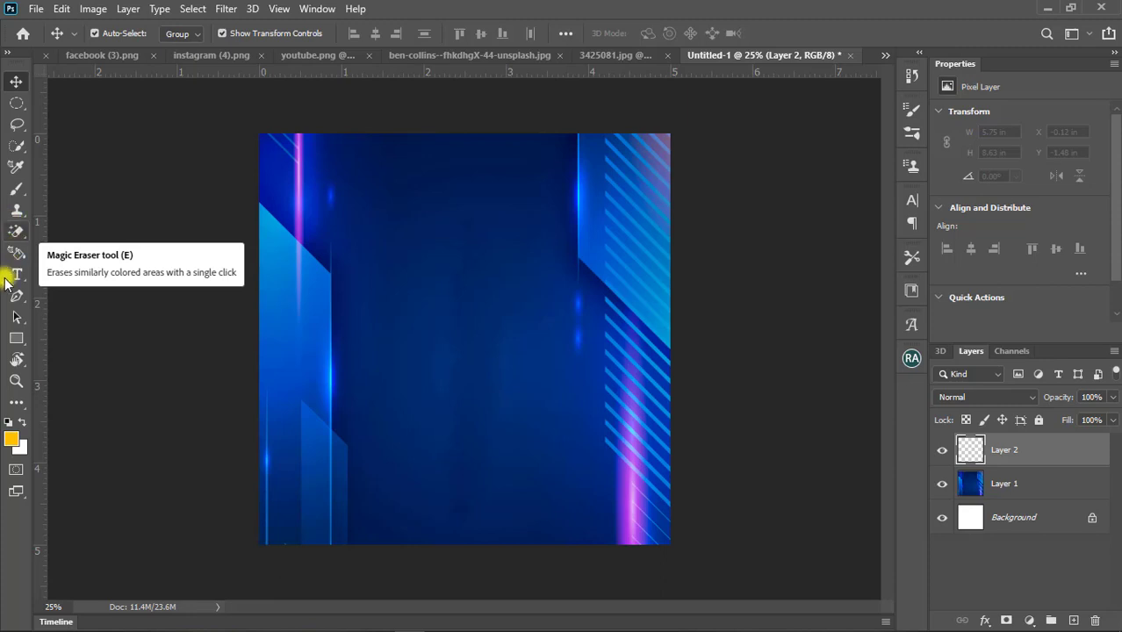
{"action": "left_click", "coordinate": [17, 406]}
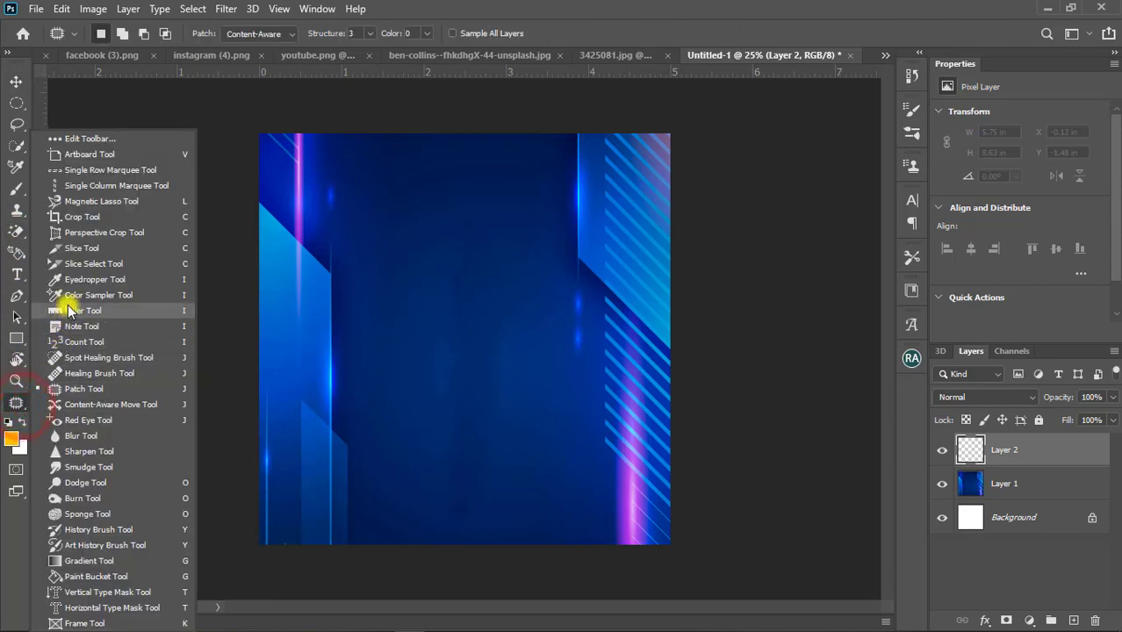
{"action": "left_click", "coordinate": [126, 559]}
{"action": "left_click", "coordinate": [111, 35]}
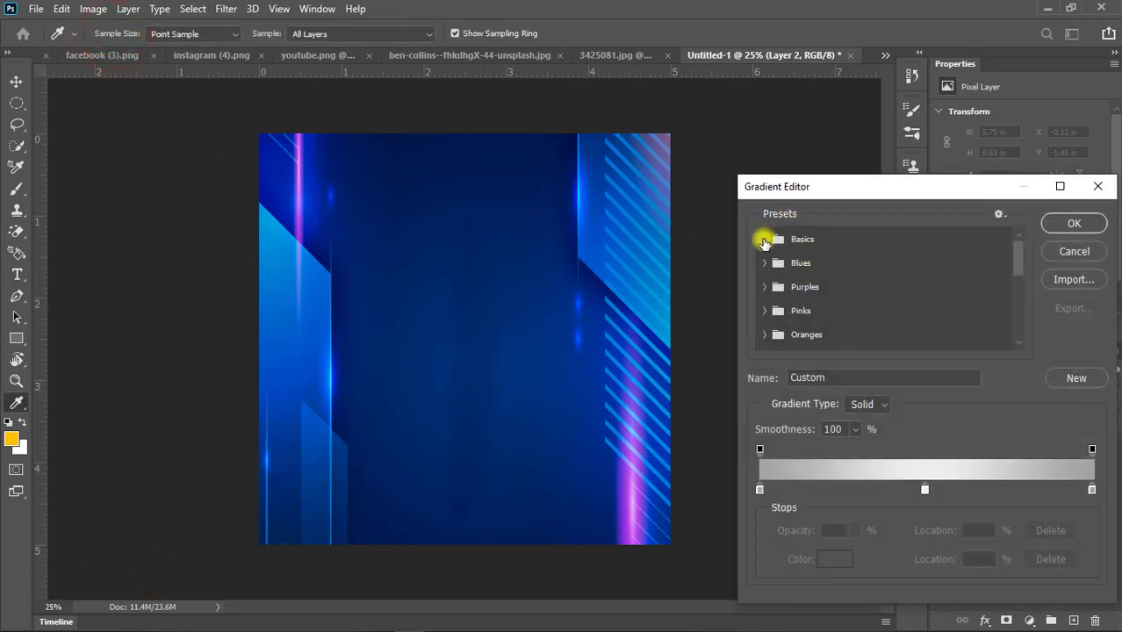
{"action": "left_click", "coordinate": [764, 239]}
{"action": "left_click", "coordinate": [812, 263]}
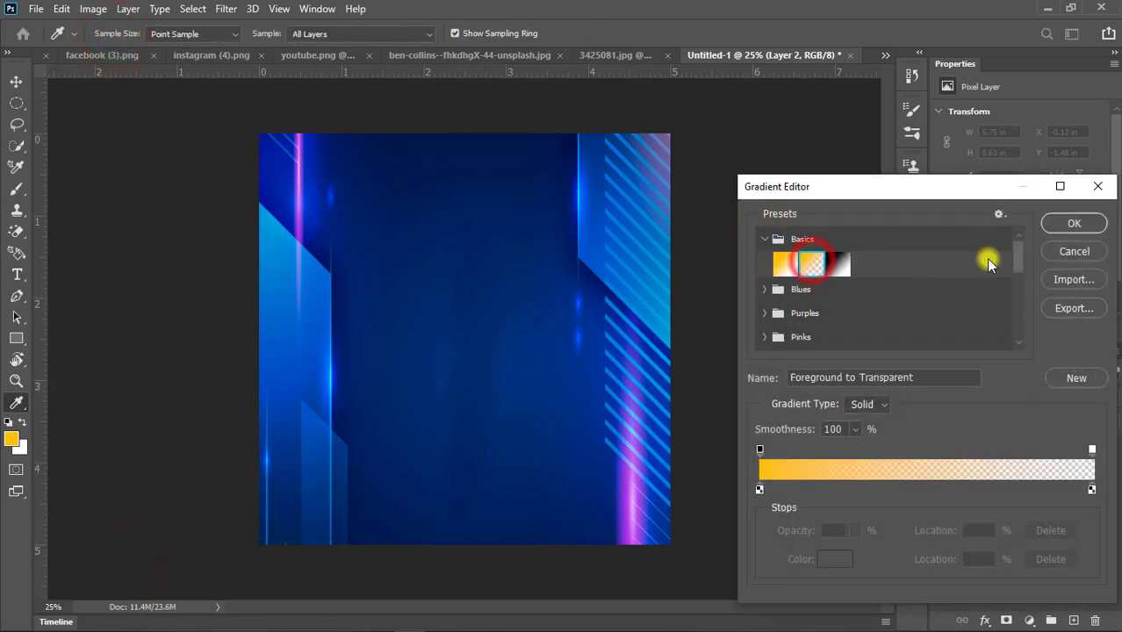
{"action": "left_click", "coordinate": [1074, 223]}
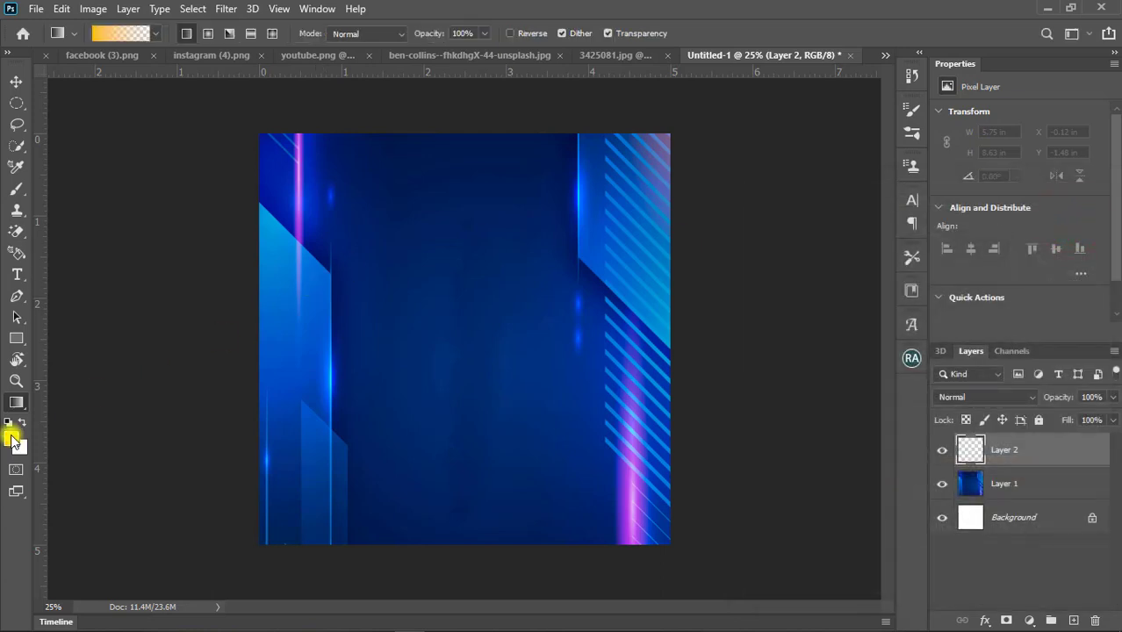
Step: Set the foreground colour to a dark navy sampled from the background blue
{"action": "left_click", "coordinate": [13, 441]}
{"action": "left_click_drag", "start_coordinate": [803, 216], "coordinate": [898, 352]}
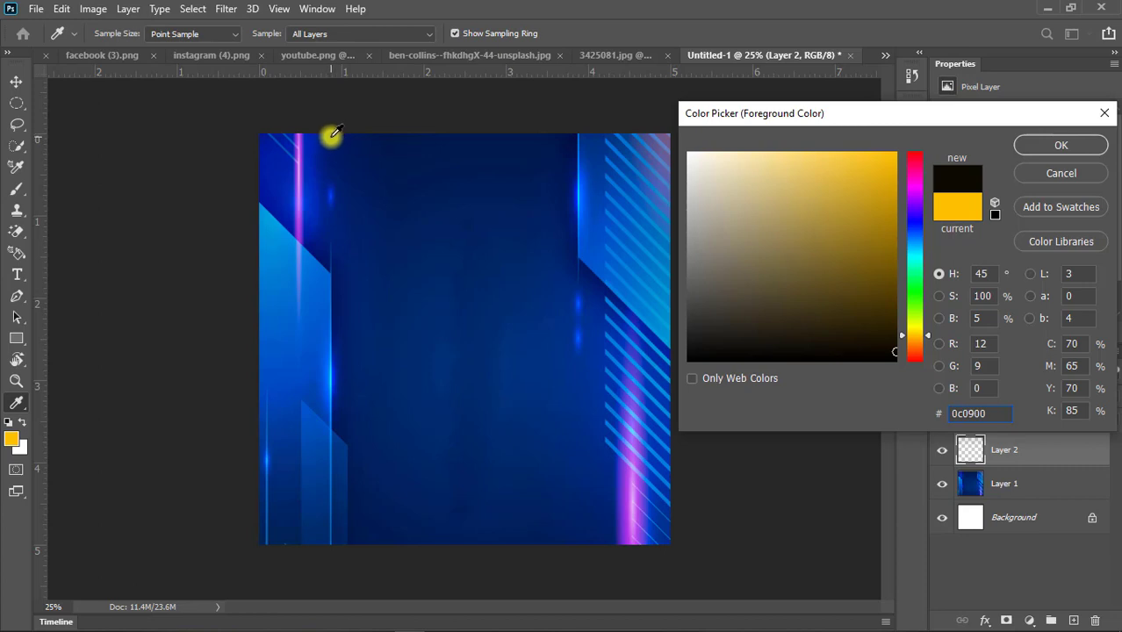
{"action": "left_click", "coordinate": [316, 253]}
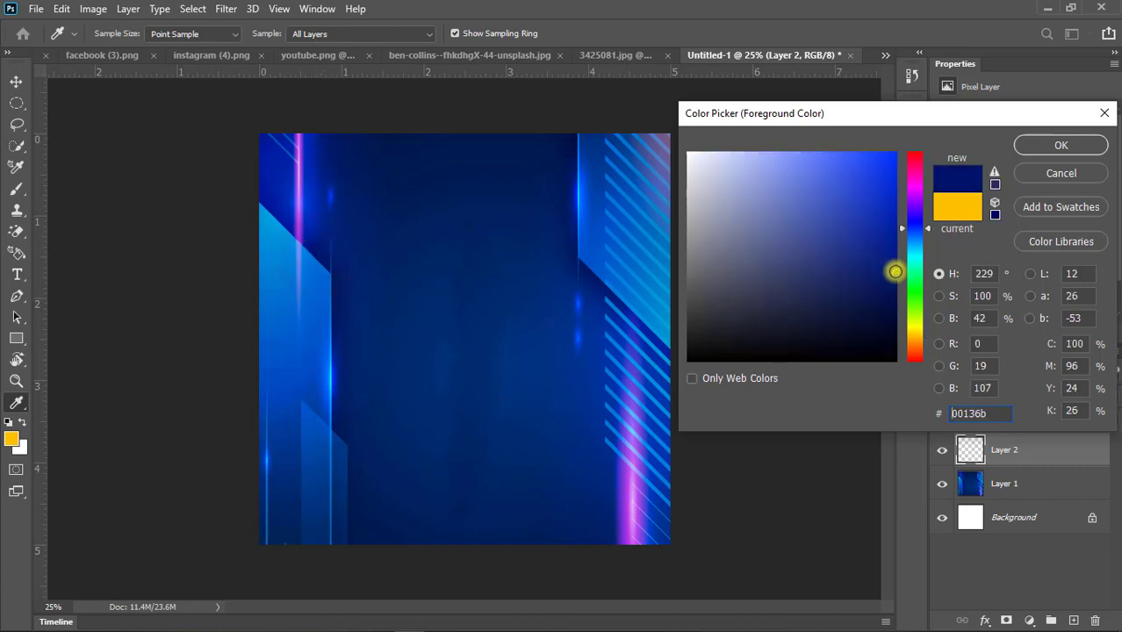
{"action": "left_click_drag", "start_coordinate": [896, 274], "coordinate": [910, 301]}
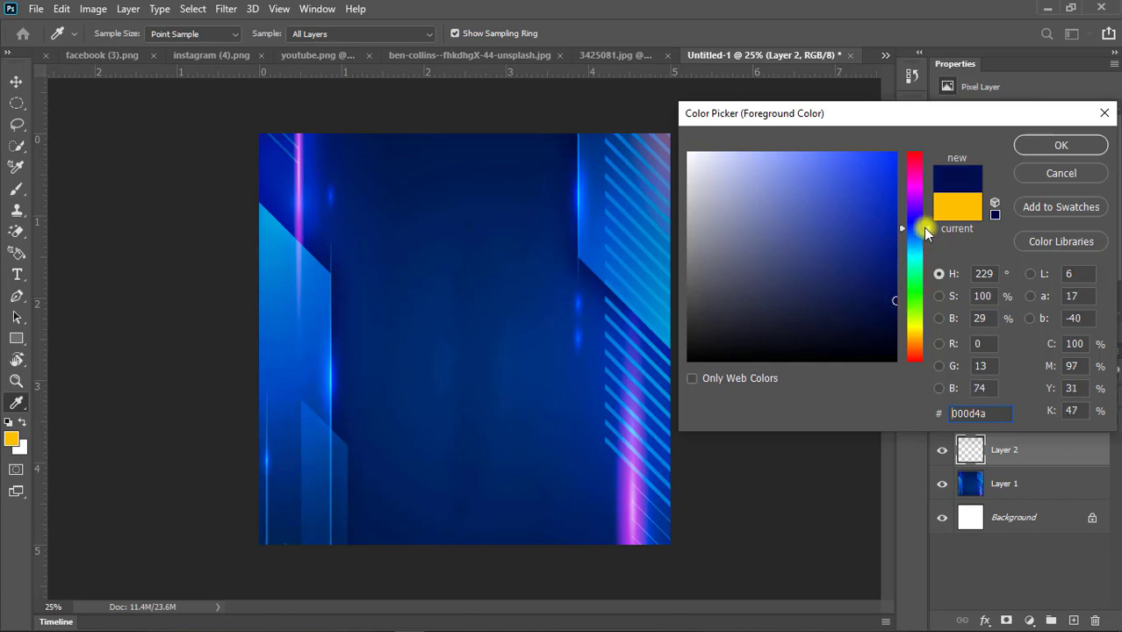
{"action": "left_click_drag", "start_coordinate": [925, 230], "coordinate": [920, 226]}
{"action": "left_click", "coordinate": [1061, 145]}
Step: Draw a navy-to-transparent gradient upward from the canvas bottom on Layer 2
{"action": "key", "text": "g"}
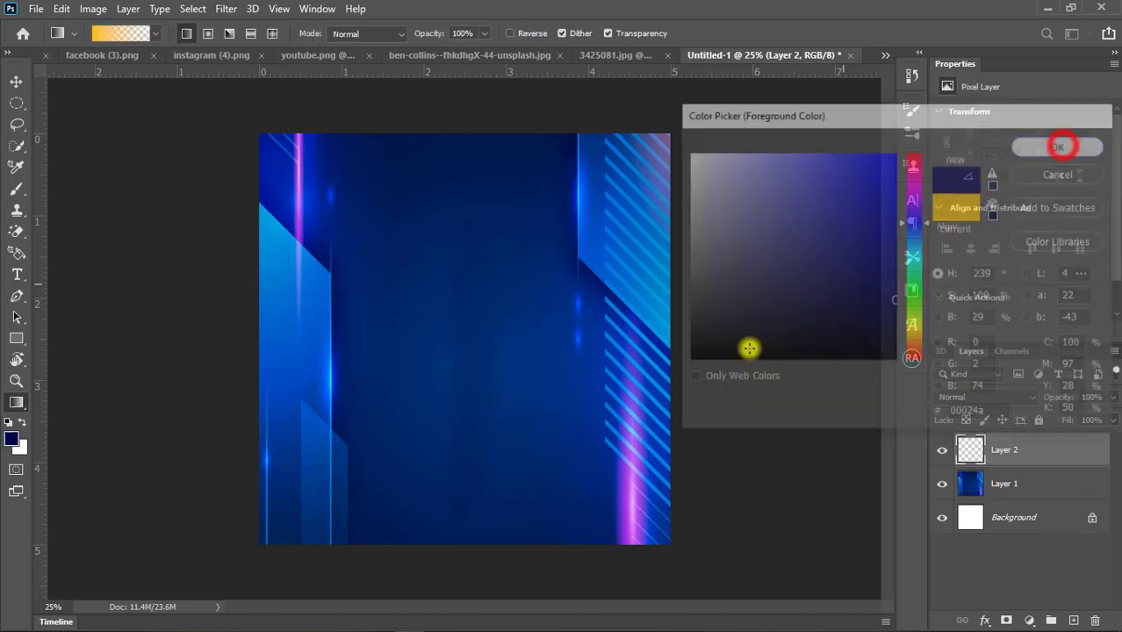
{"action": "left_click_drag", "start_coordinate": [457, 558], "coordinate": [464, 401]}
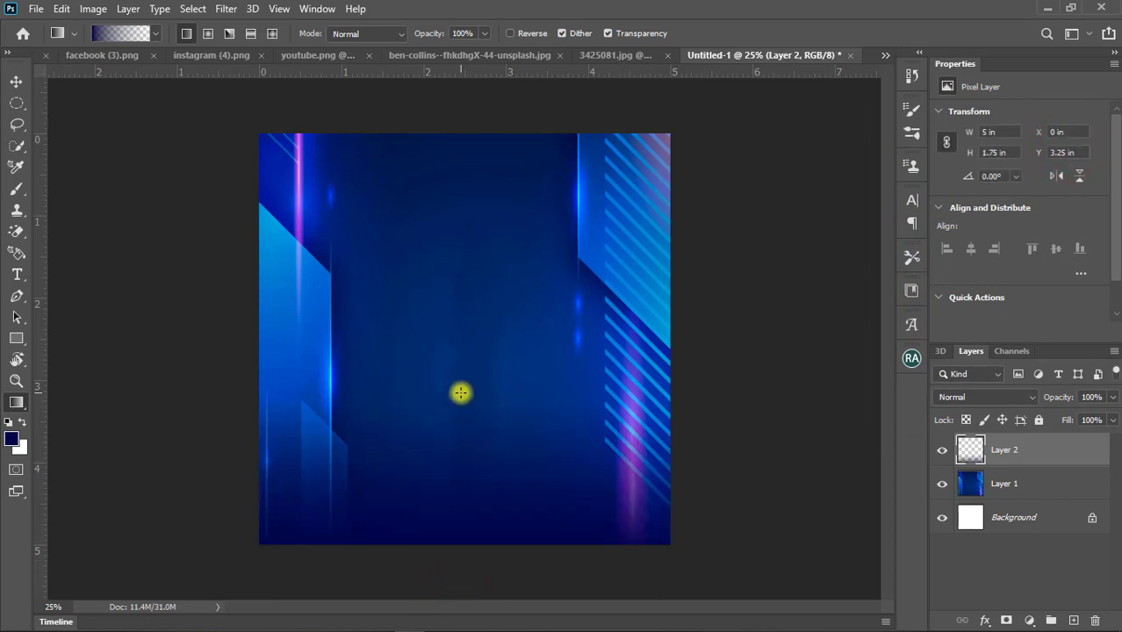
{"action": "left_click", "coordinate": [16, 81]}
{"action": "left_click", "coordinate": [733, 265]}
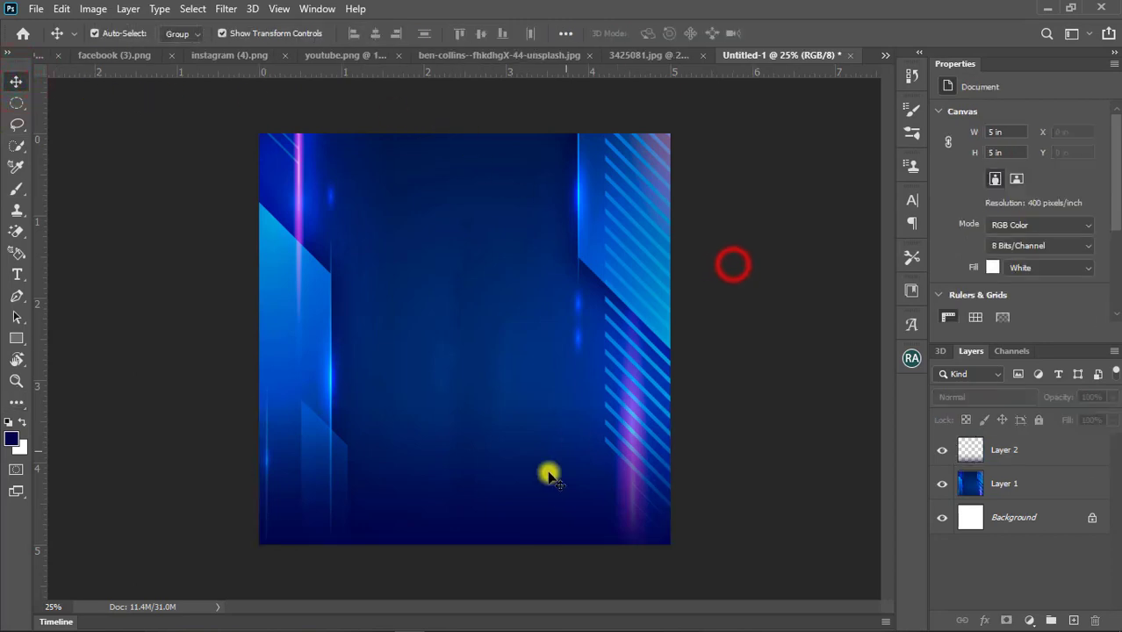
{"action": "left_click", "coordinate": [514, 510]}
{"action": "left_click", "coordinate": [758, 338]}
Step: Type the white three-line heading 'PRAYER FEAST INTERNATIONAL MOVEMENT' at top left and select it all
{"action": "left_click", "coordinate": [16, 274]}
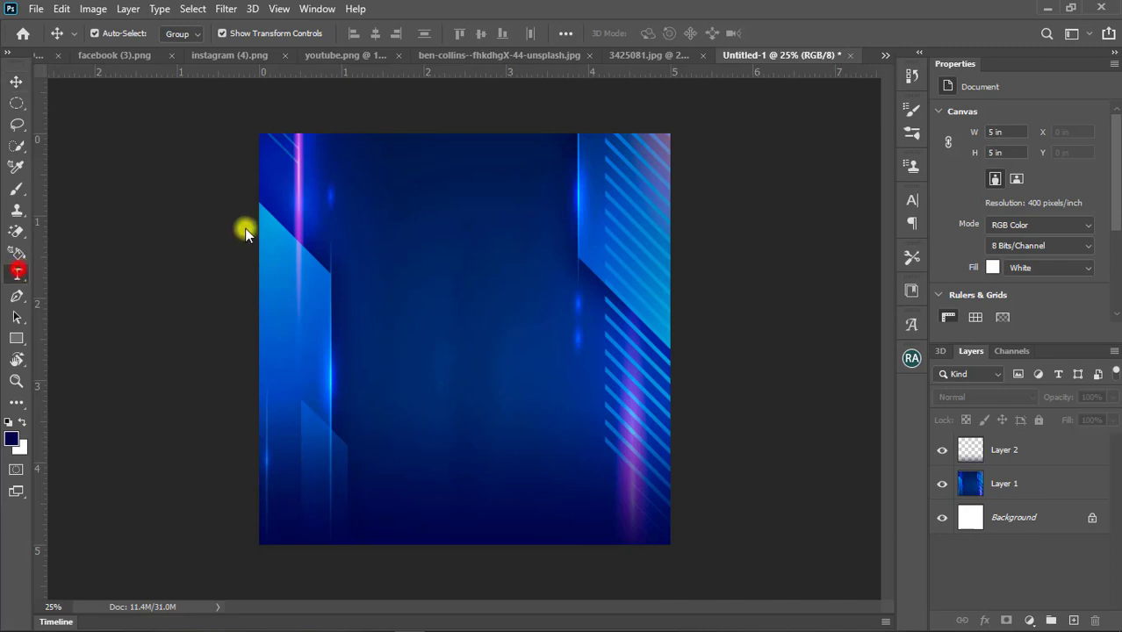
{"action": "left_click", "coordinate": [347, 189]}
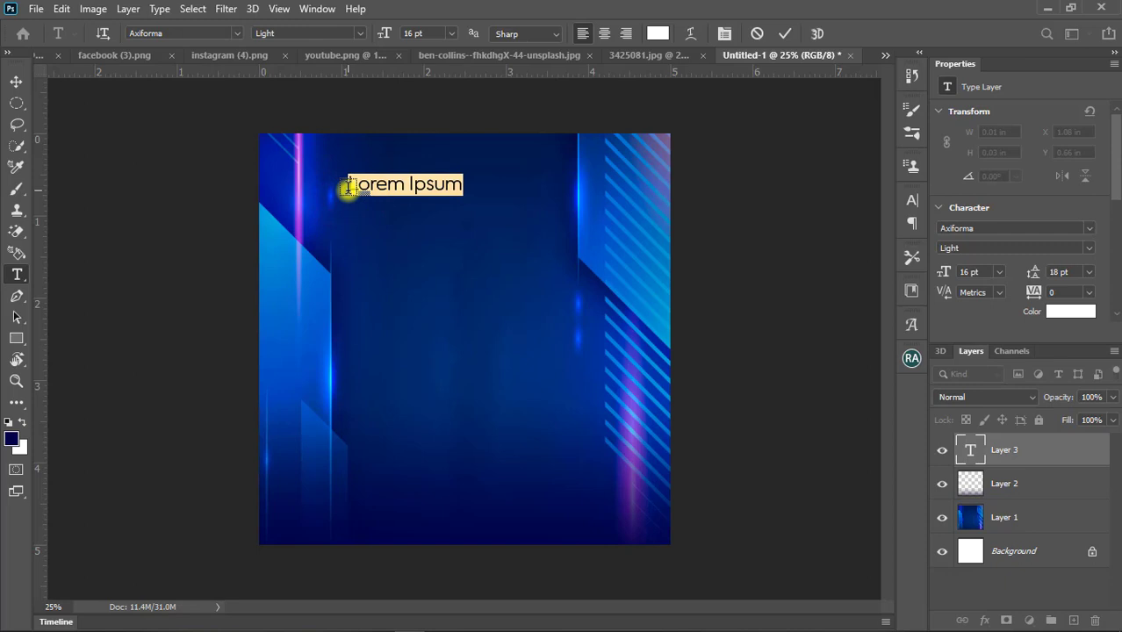
{"action": "key", "text": "BackSpace"}
{"action": "type", "text": "PRAYER FEAST INTERNATIONAL MOVEMENT"}
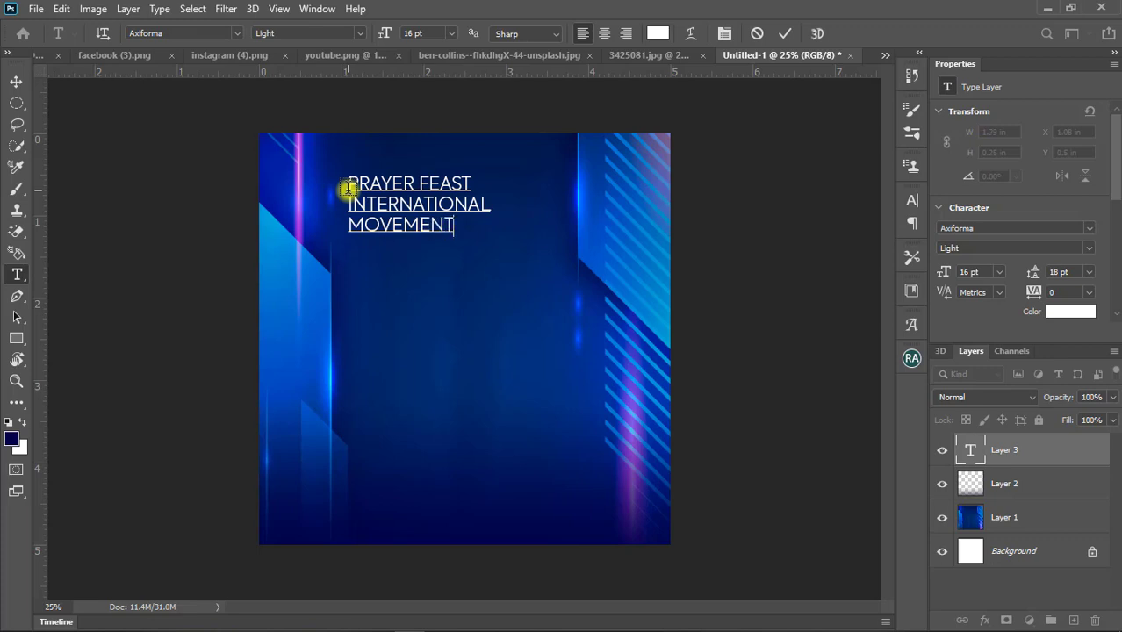
{"action": "left_click", "coordinate": [347, 187]}
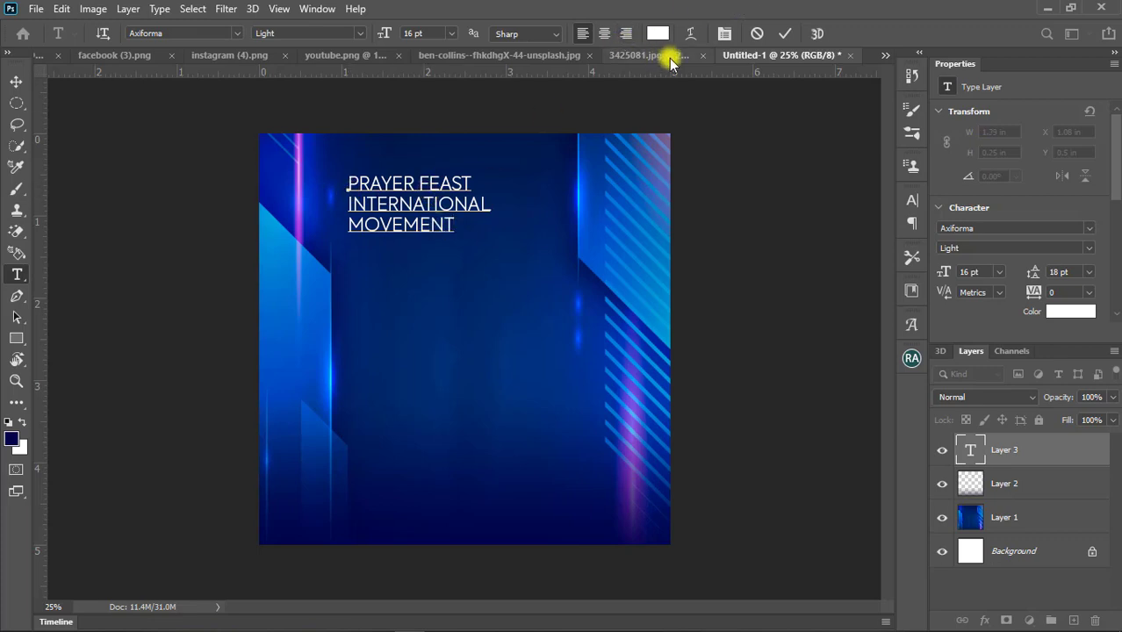
{"action": "key", "text": "ctrl+a"}
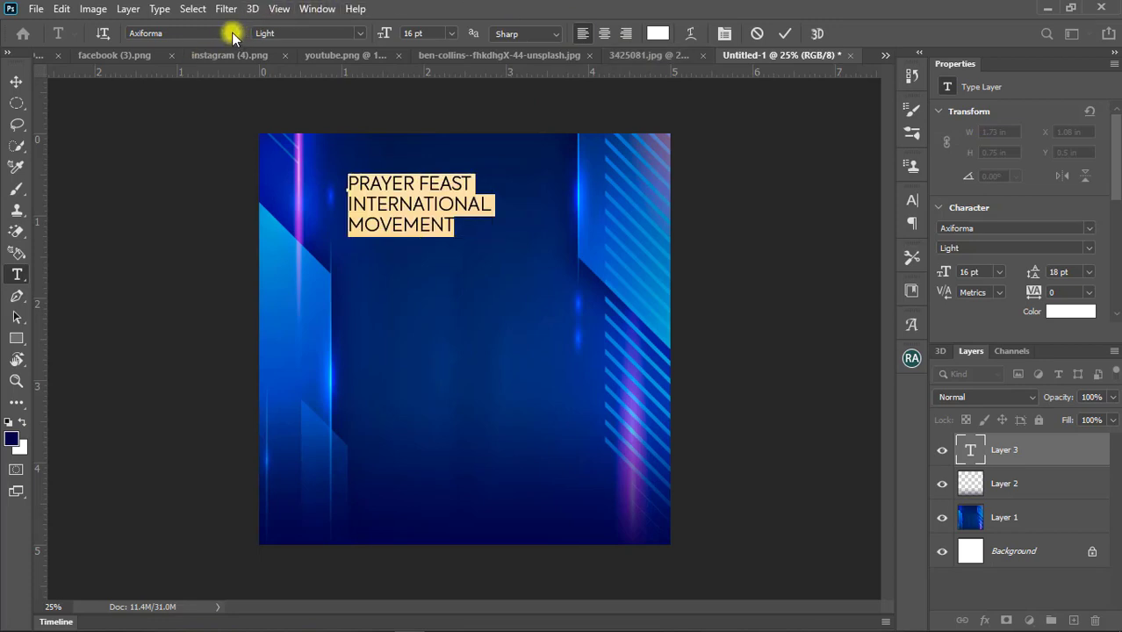
Step: Change the heading's font style from Axiforma Light to Bold and commit the text
{"action": "left_click", "coordinate": [232, 32]}
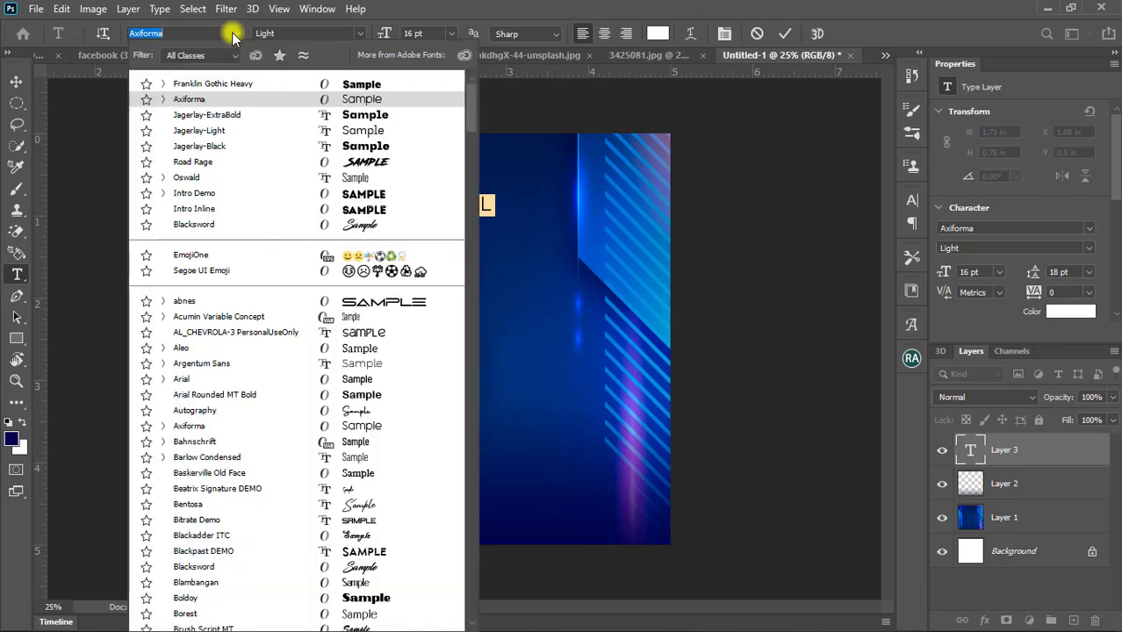
{"action": "left_click", "coordinate": [232, 32]}
{"action": "left_click", "coordinate": [362, 32]}
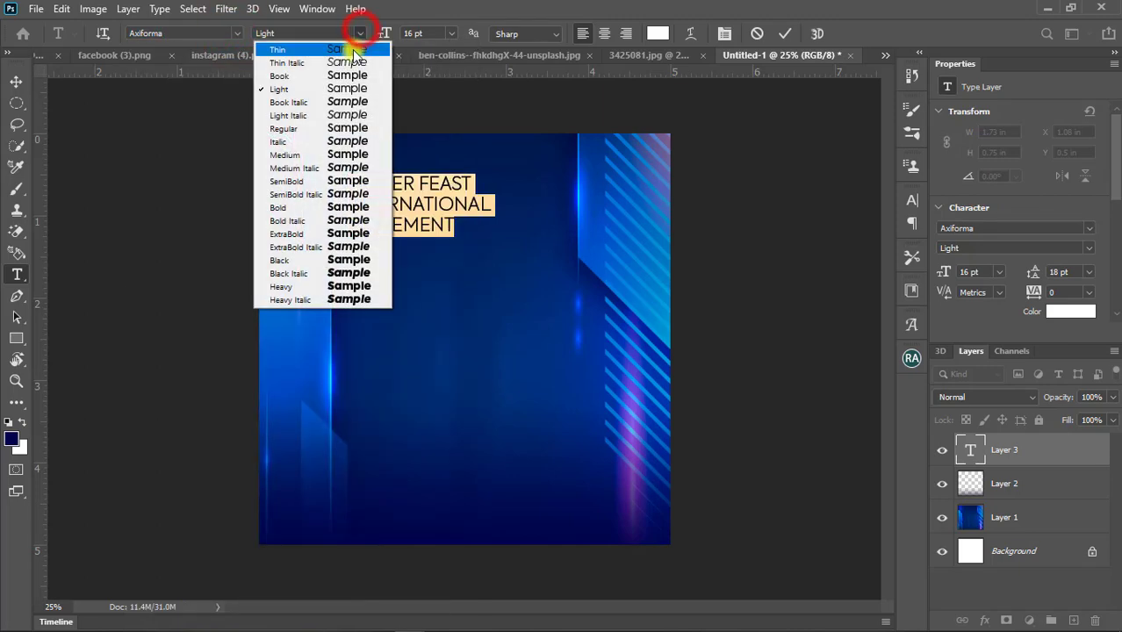
{"action": "left_click", "coordinate": [290, 208]}
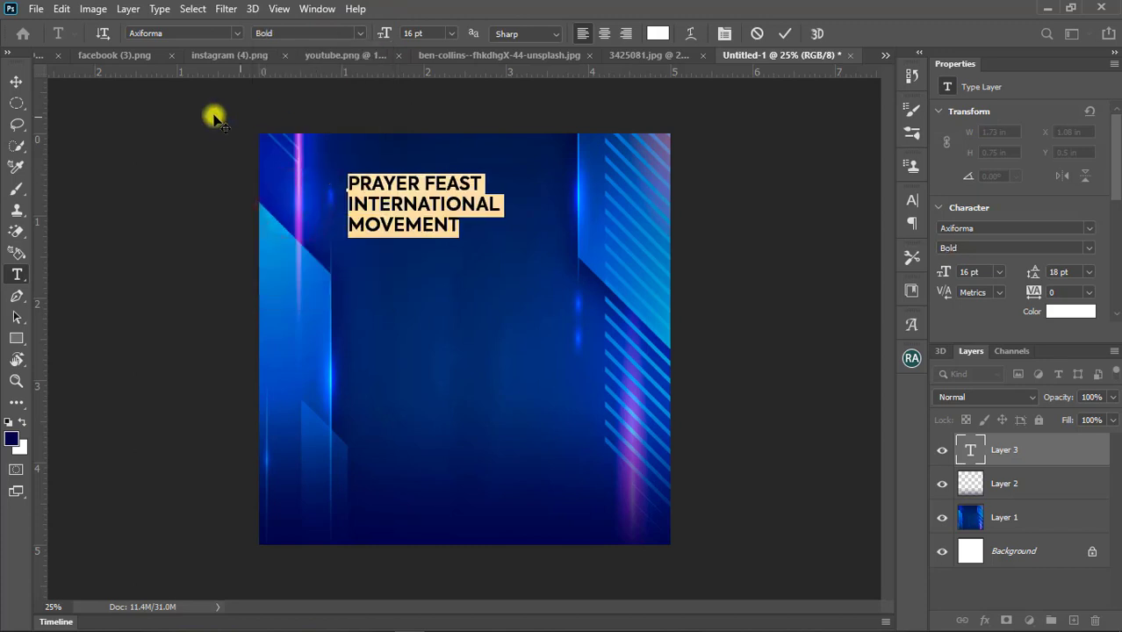
{"action": "left_click", "coordinate": [16, 81]}
{"action": "left_click", "coordinate": [500, 232]}
Step: Scale the heading down to about 33% and nudge it toward the top-left corner
{"action": "left_click_drag", "start_coordinate": [499, 232], "coordinate": [392, 194]}
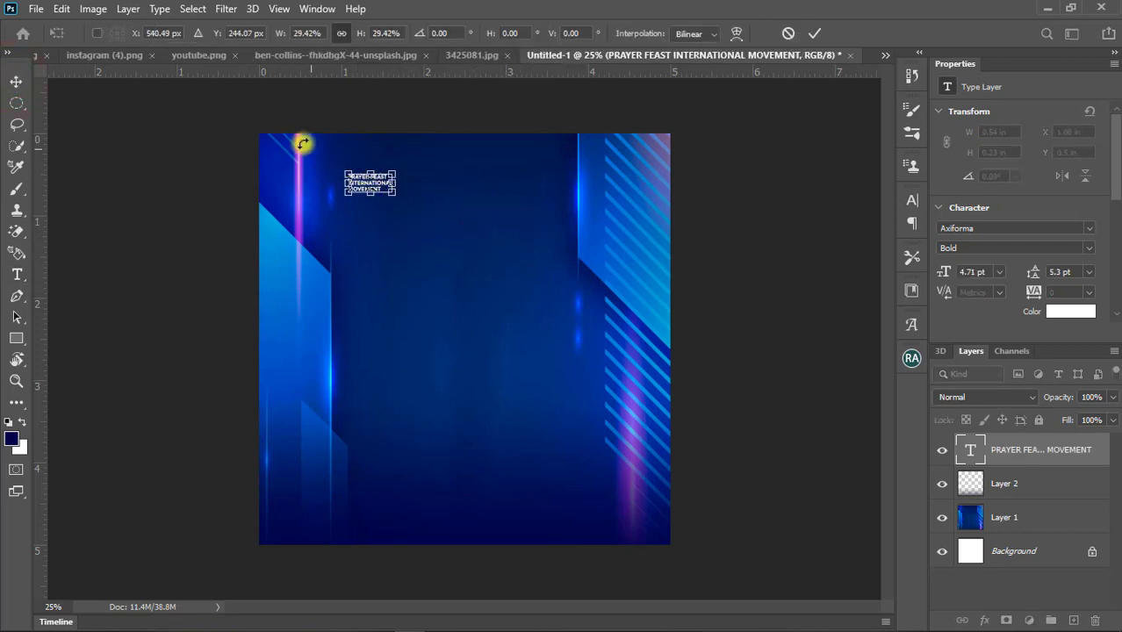
{"action": "scroll", "coordinate": [264, 114], "scroll_direction": "up", "scroll_amount": 1}
{"action": "scroll", "coordinate": [247, 93], "scroll_direction": "up", "scroll_amount": 1}
{"action": "scroll", "coordinate": [263, 97], "scroll_direction": "up", "scroll_amount": 1}
{"action": "scroll", "coordinate": [283, 103], "scroll_direction": "up", "scroll_amount": 1}
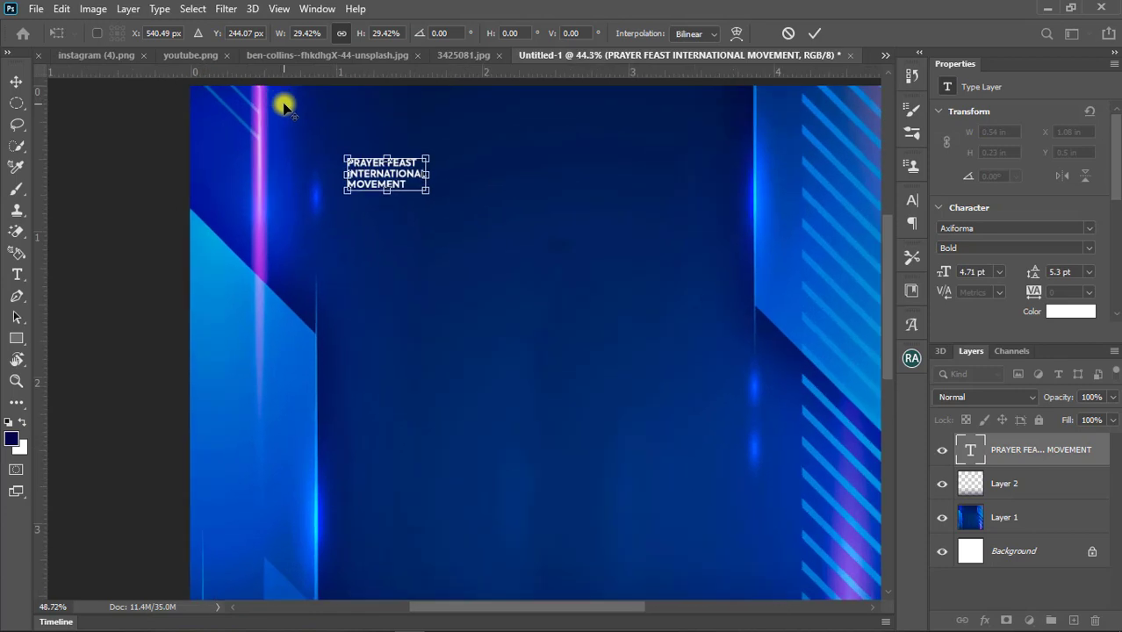
{"action": "scroll", "coordinate": [283, 109], "scroll_direction": "up", "scroll_amount": 1}
{"action": "scroll", "coordinate": [394, 171], "scroll_direction": "up", "scroll_amount": 1}
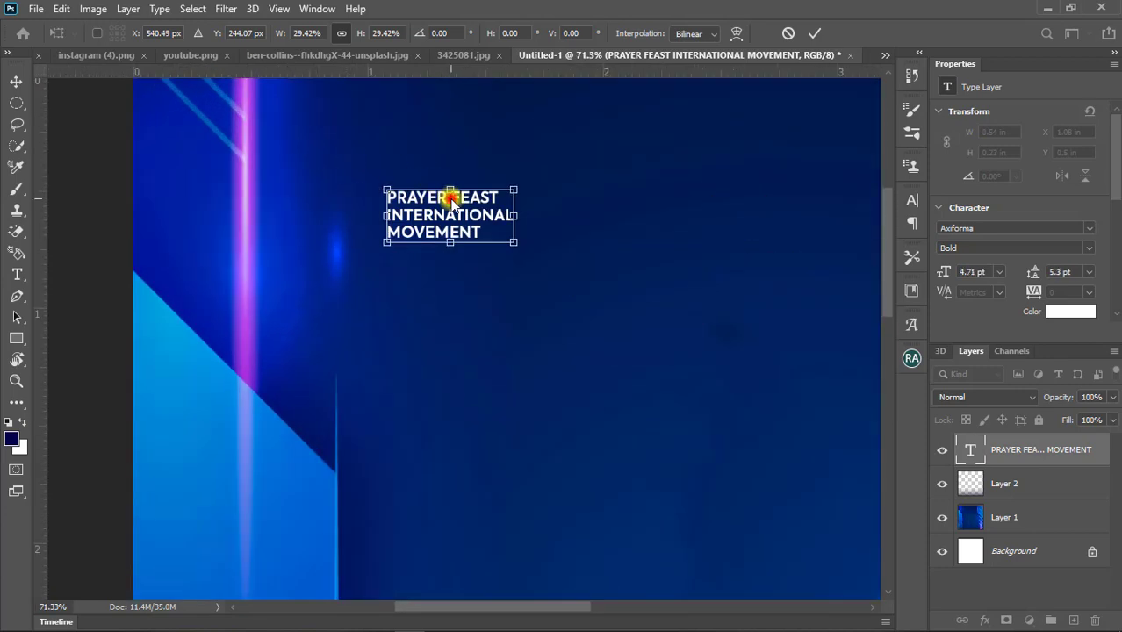
{"action": "left_click_drag", "start_coordinate": [449, 198], "coordinate": [458, 191]}
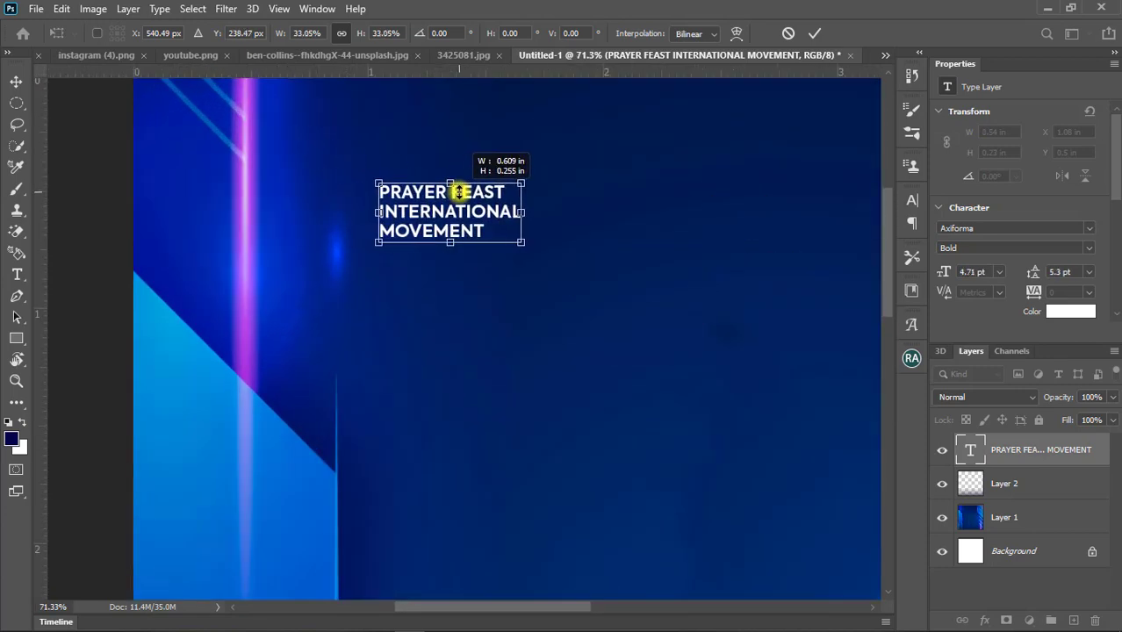
{"action": "left_click_drag", "start_coordinate": [456, 197], "coordinate": [437, 200]}
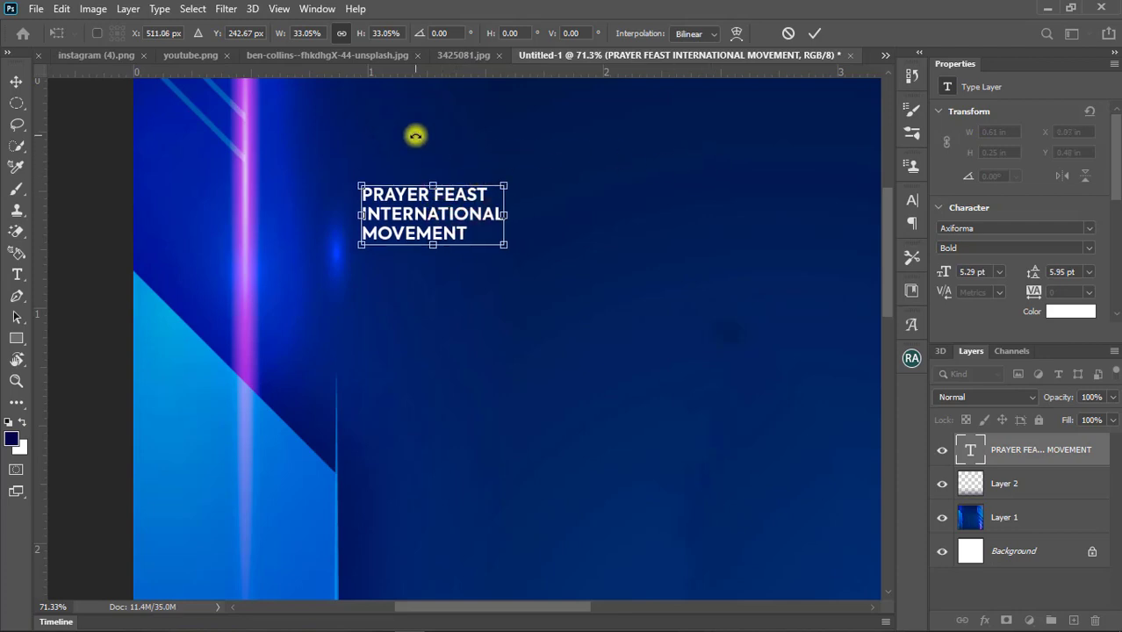
{"action": "scroll", "coordinate": [617, 237], "scroll_direction": "down", "scroll_amount": 1, "text": "alt"}
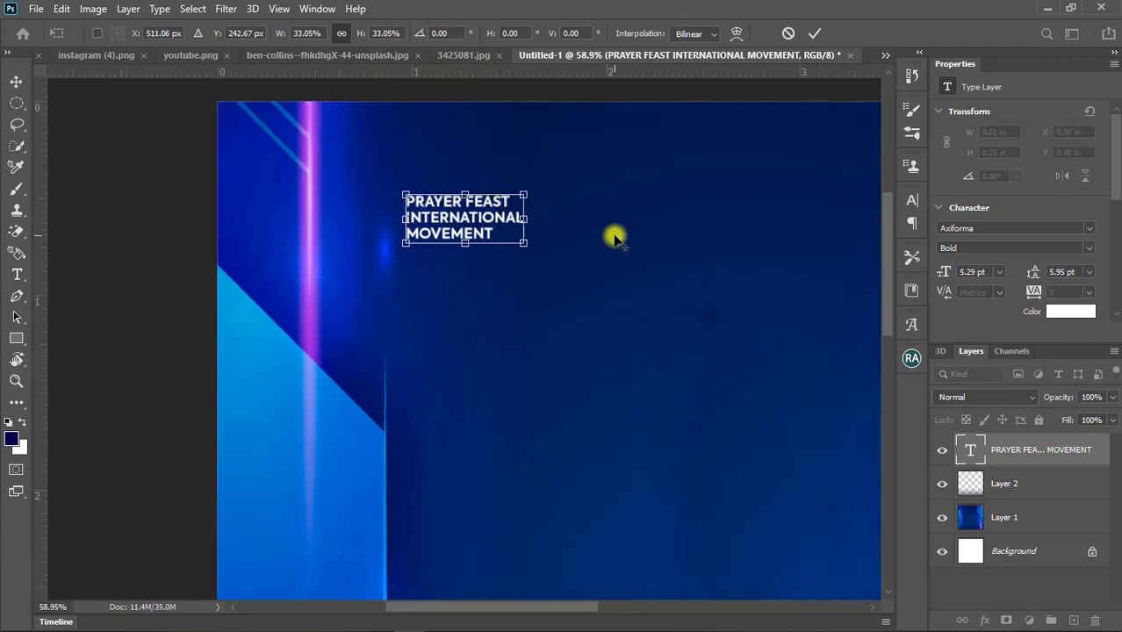
{"action": "left_click", "coordinate": [811, 33]}
Step: Set the heading's font size to 6 pt and fit the whole flyer on screen
{"action": "left_click", "coordinate": [981, 272]}
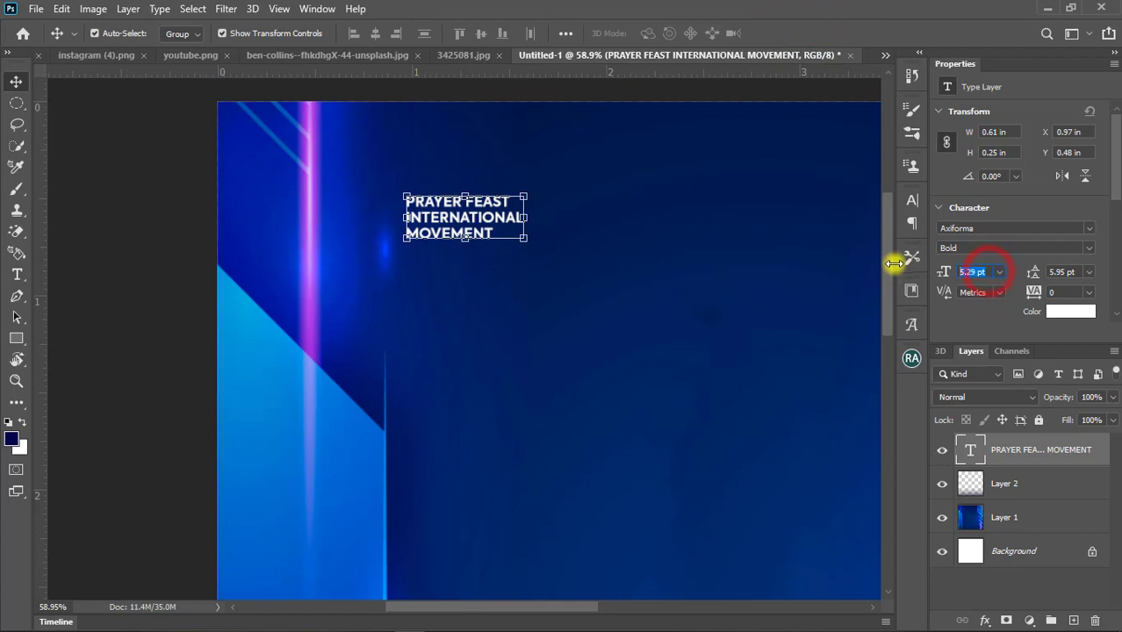
{"action": "type", "text": "6"}
{"action": "key", "text": "Return"}
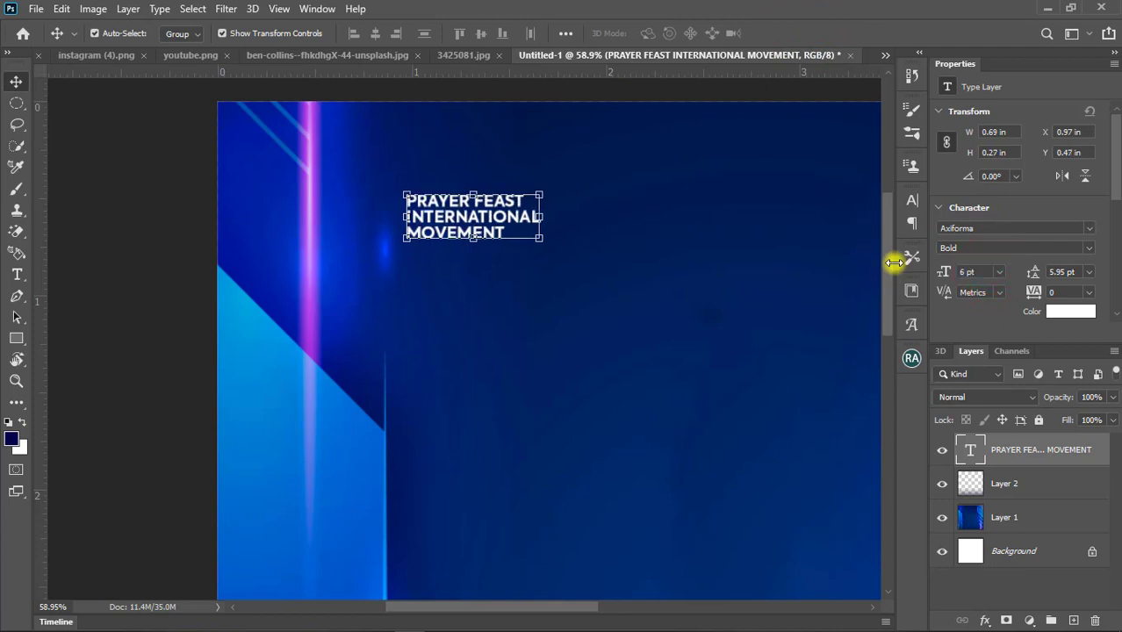
{"action": "scroll", "coordinate": [713, 334], "scroll_direction": "down", "scroll_amount": 1}
{"action": "scroll", "coordinate": [711, 333], "scroll_direction": "down", "scroll_amount": 1}
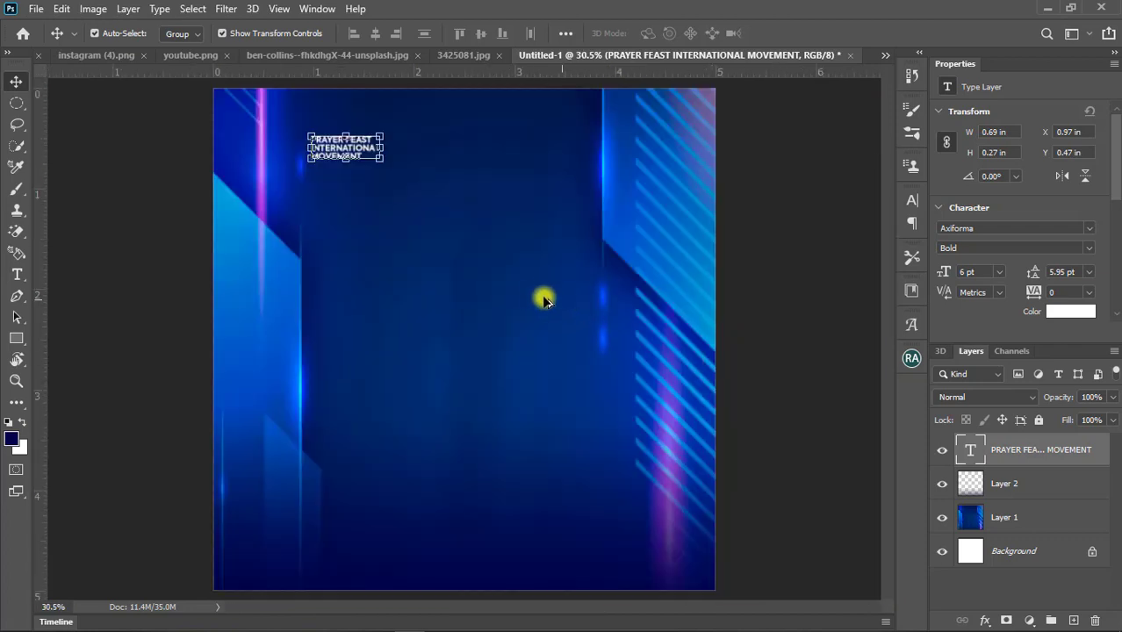
{"action": "right_click", "coordinate": [521, 269]}
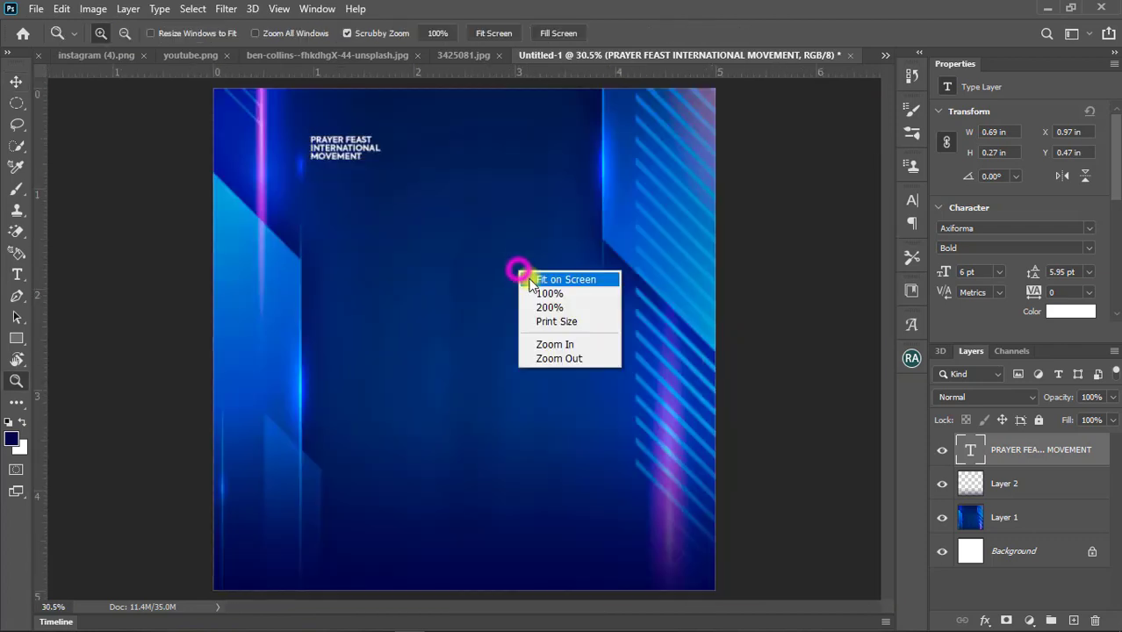
{"action": "left_click", "coordinate": [529, 278]}
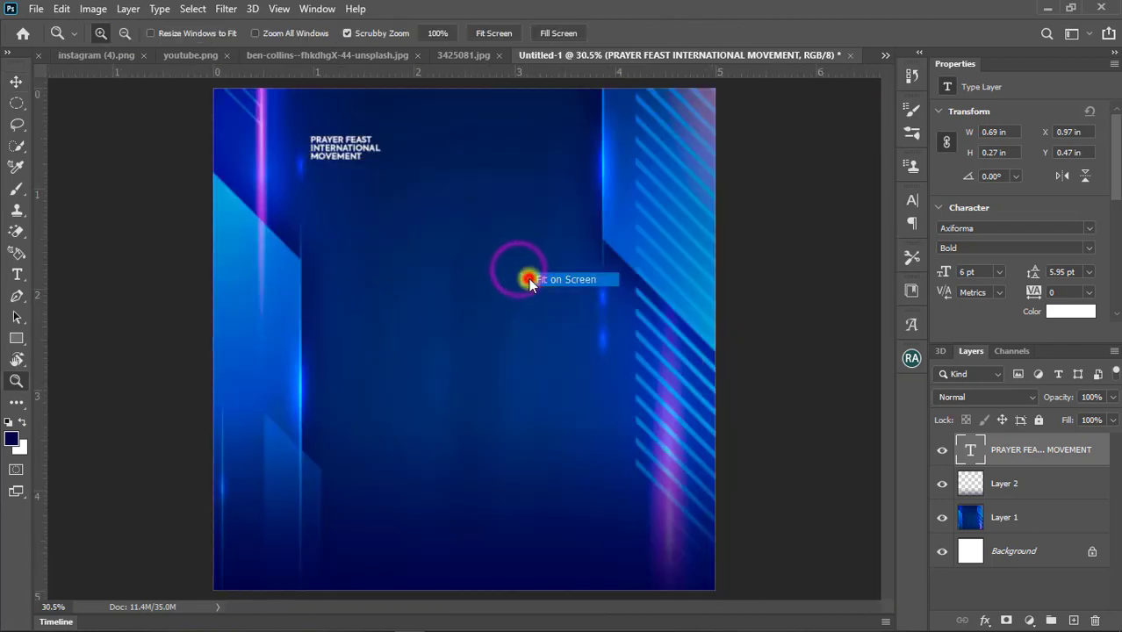
{"action": "left_click", "coordinate": [16, 82]}
{"action": "left_click", "coordinate": [131, 198]}
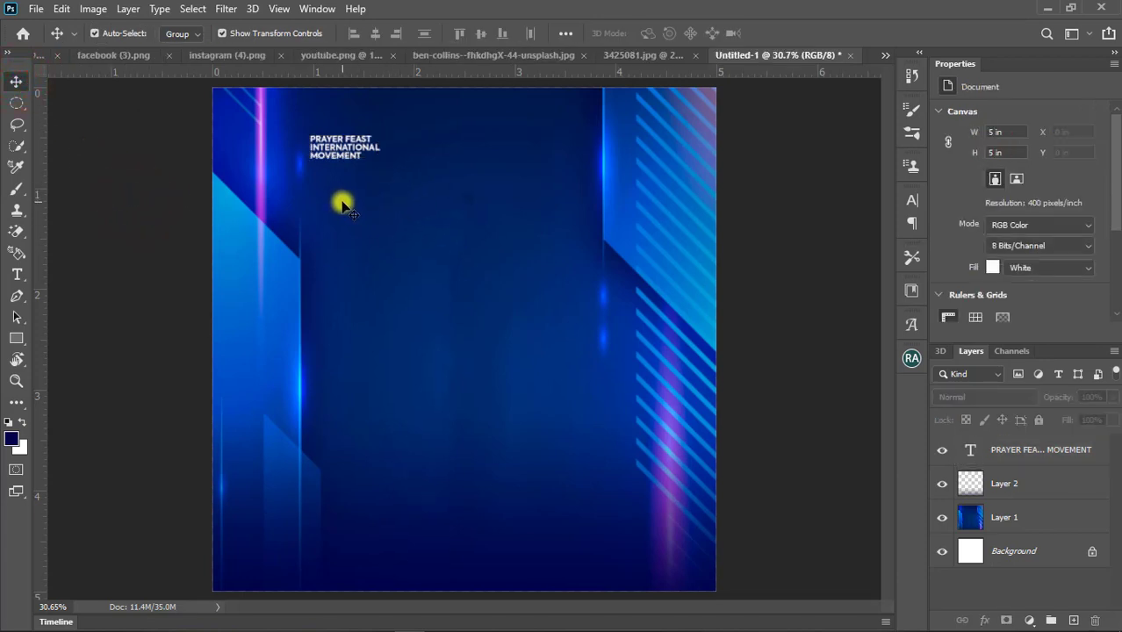
Step: Add the white bold text line 'JOIN US LIVE' across the middle of the flyer
{"action": "key", "text": "t"}
{"action": "left_click", "coordinate": [346, 276]}
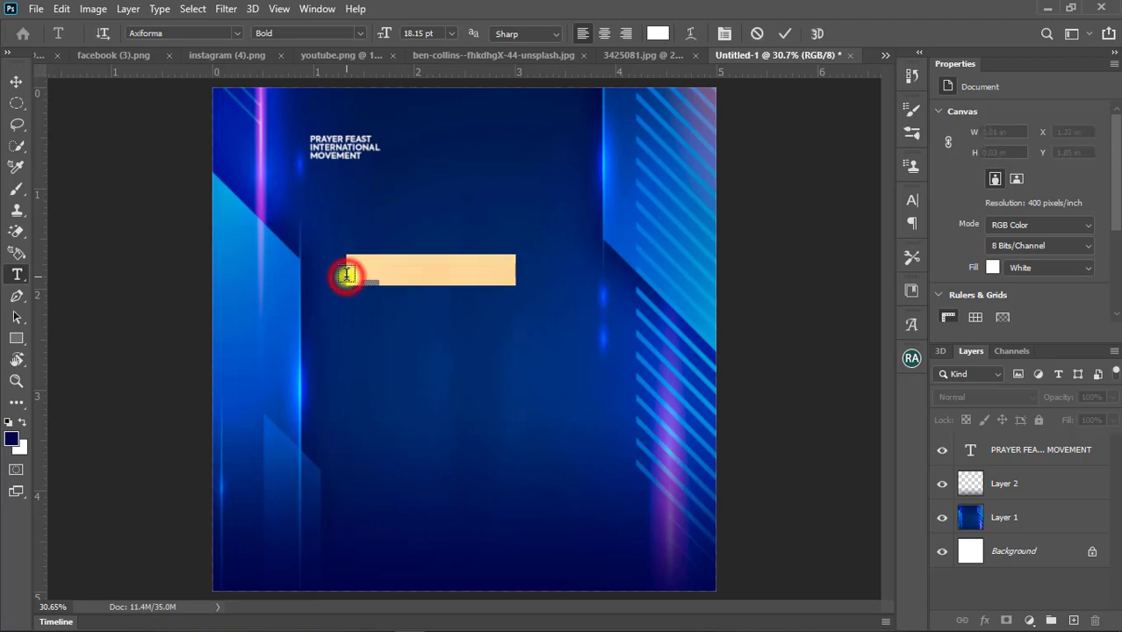
{"action": "type", "text": "IO"}
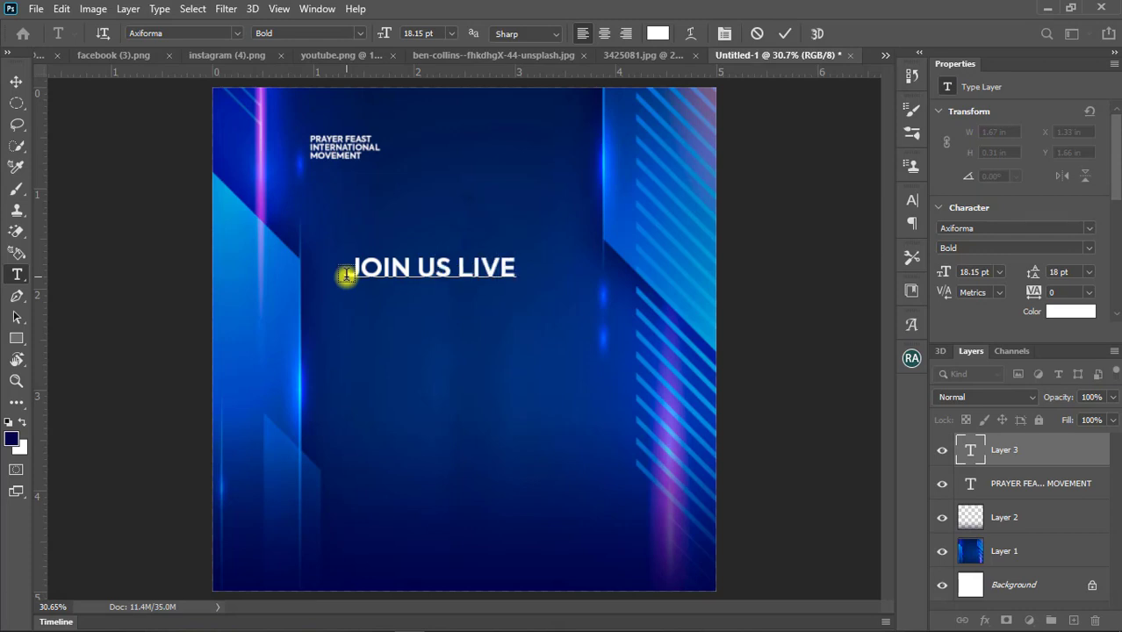
{"action": "left_click", "coordinate": [781, 35]}
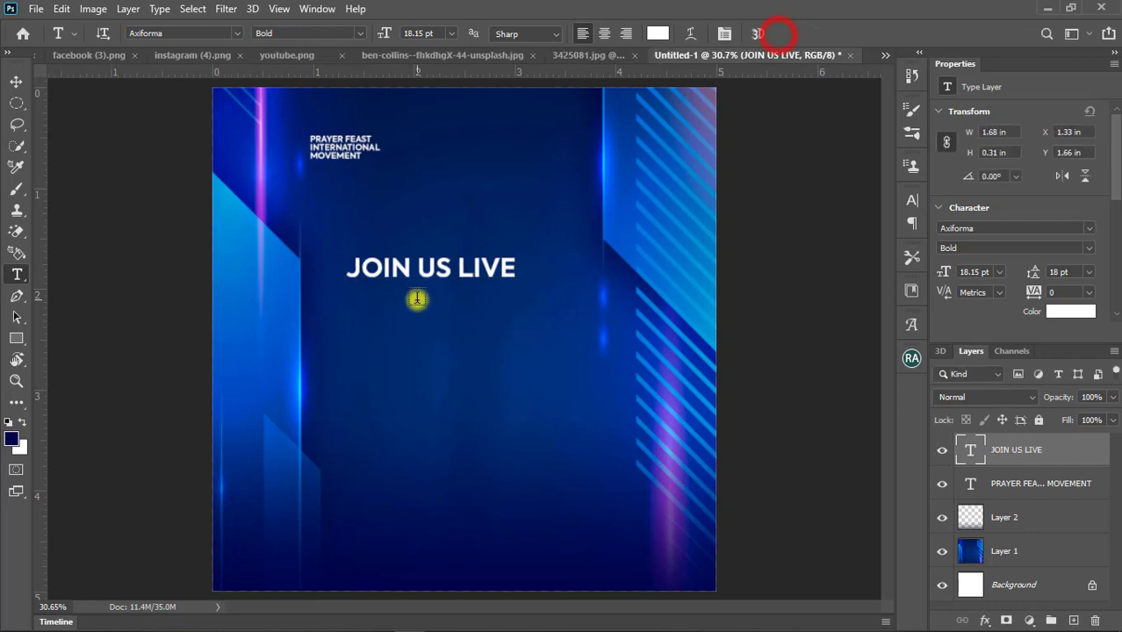
Step: Add 'EVERY SUNDAY' as a second text line just below 'JOIN US LIVE'
{"action": "left_click", "coordinate": [337, 335]}
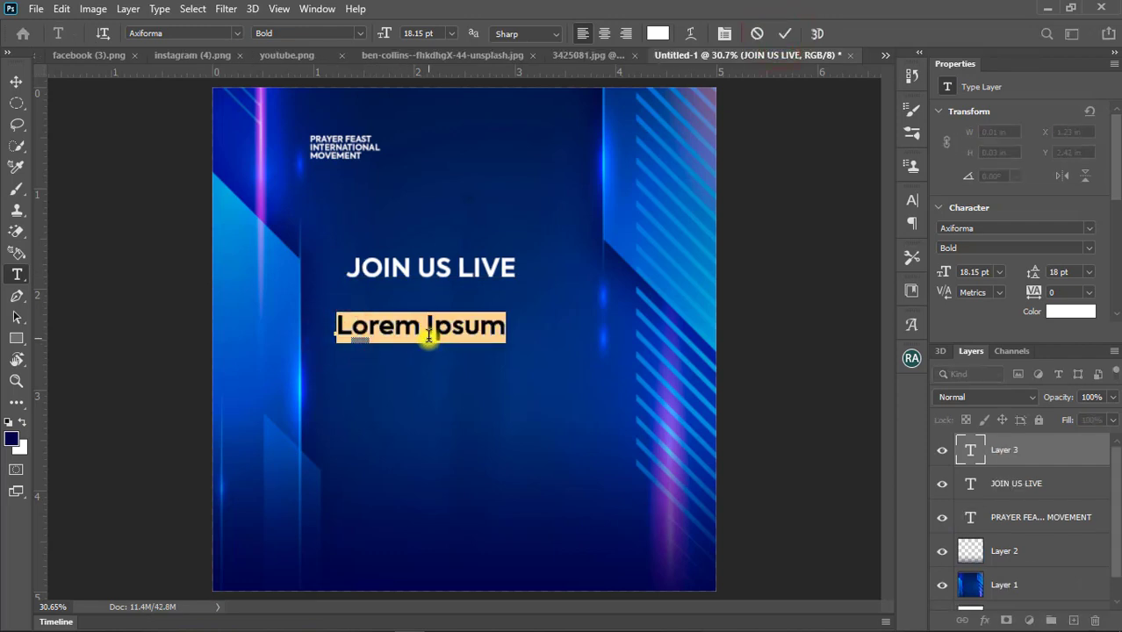
{"action": "type", "text": "EVERY SUNDAY"}
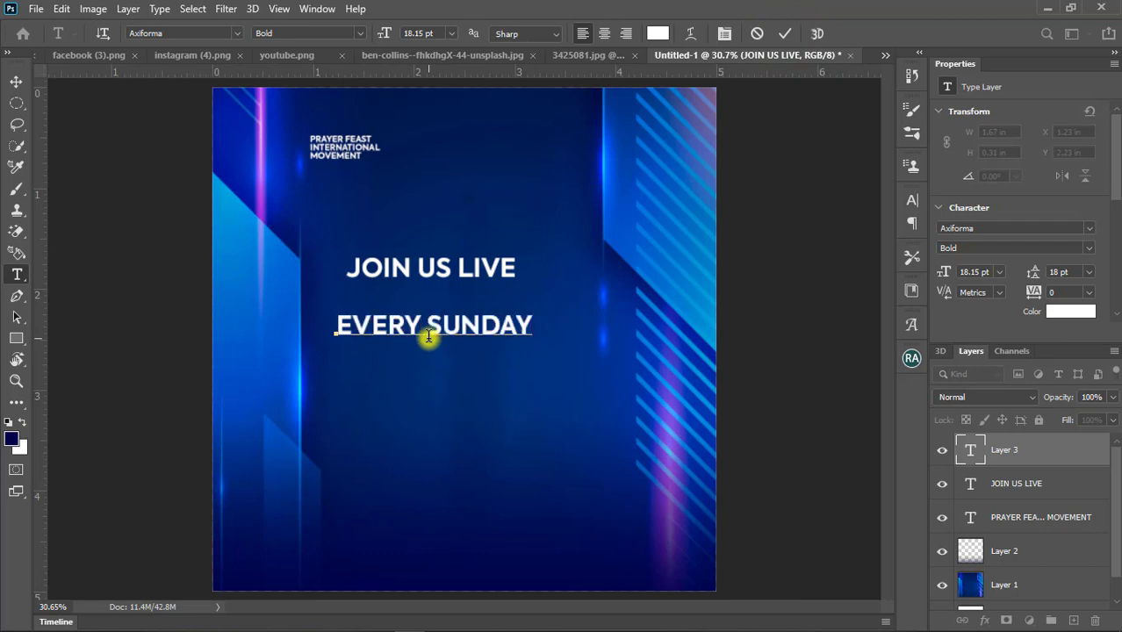
{"action": "left_click", "coordinate": [780, 35]}
{"action": "left_click", "coordinate": [12, 81]}
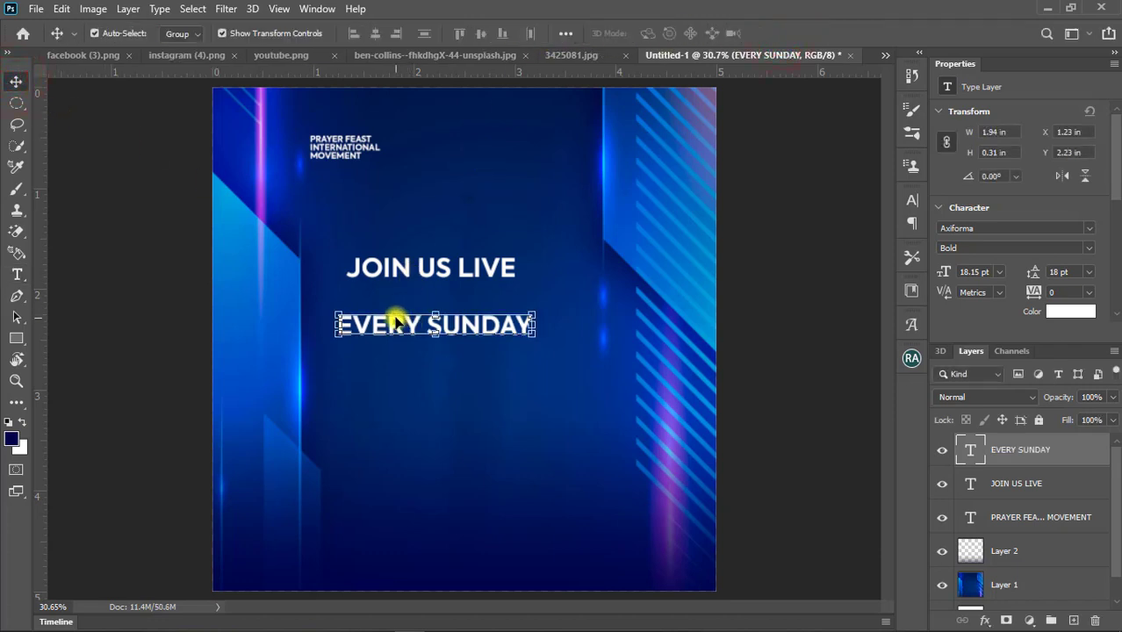
Step: Break EVERY SUNDAY onto two lines, with SUNDAY on the second line
{"action": "key", "text": "t"}
{"action": "left_click", "coordinate": [428, 324]}
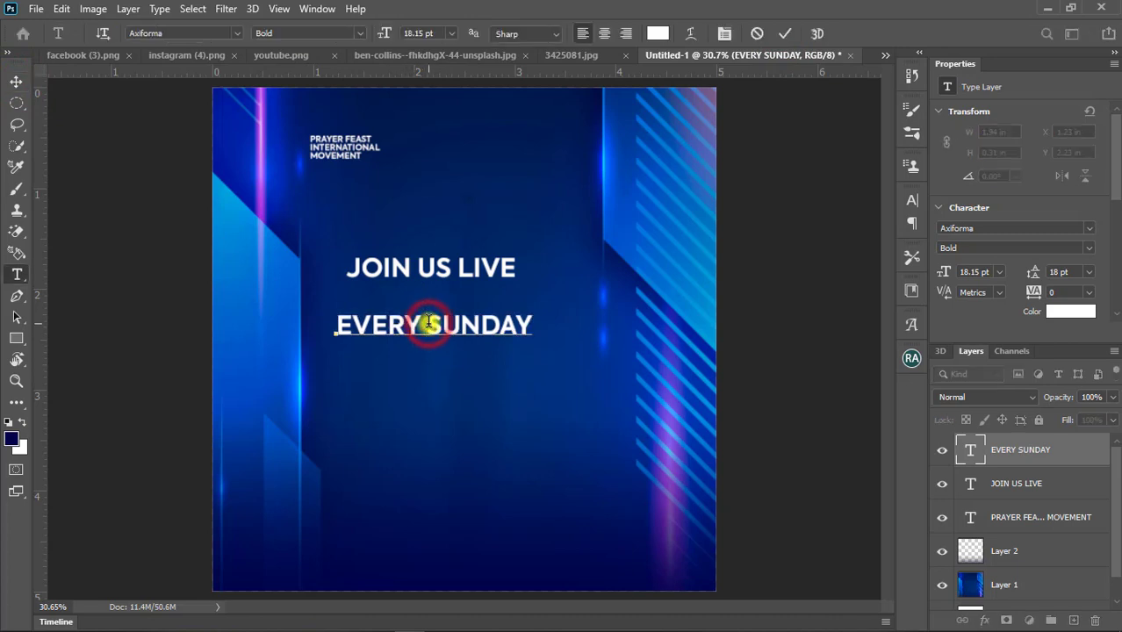
{"action": "key", "text": "Return"}
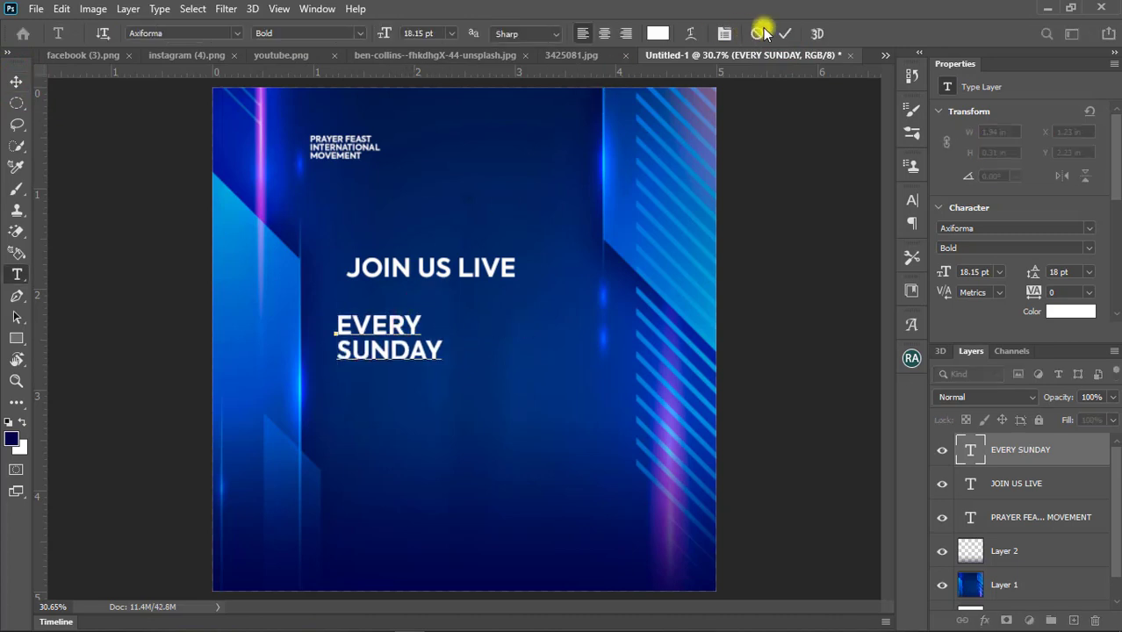
{"action": "left_click", "coordinate": [780, 35]}
Step: Set EVERY SUNDAY in Jagerlay-Black, roughly double its size, and move it under JOIN US LIVE
{"action": "left_click", "coordinate": [16, 81]}
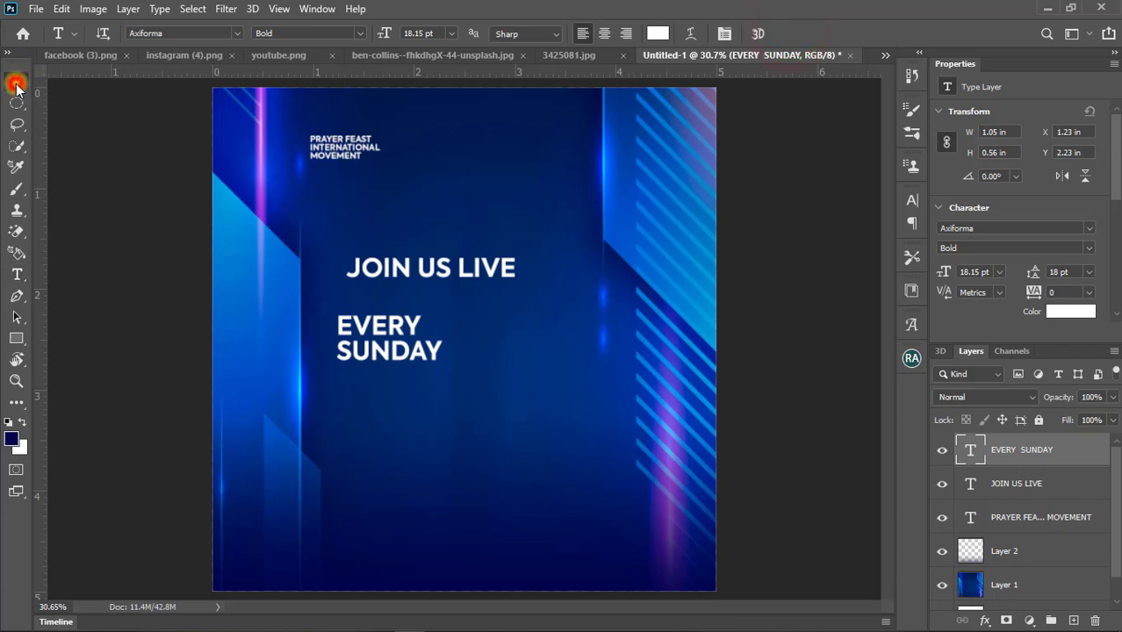
{"action": "left_click", "coordinate": [1089, 228]}
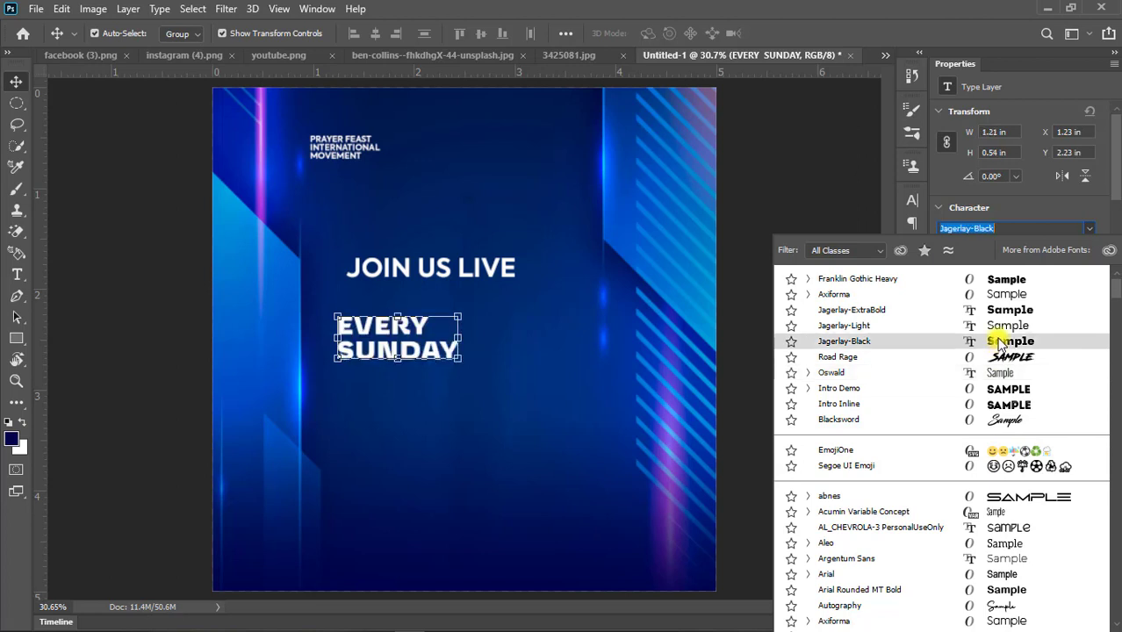
{"action": "left_click", "coordinate": [999, 342]}
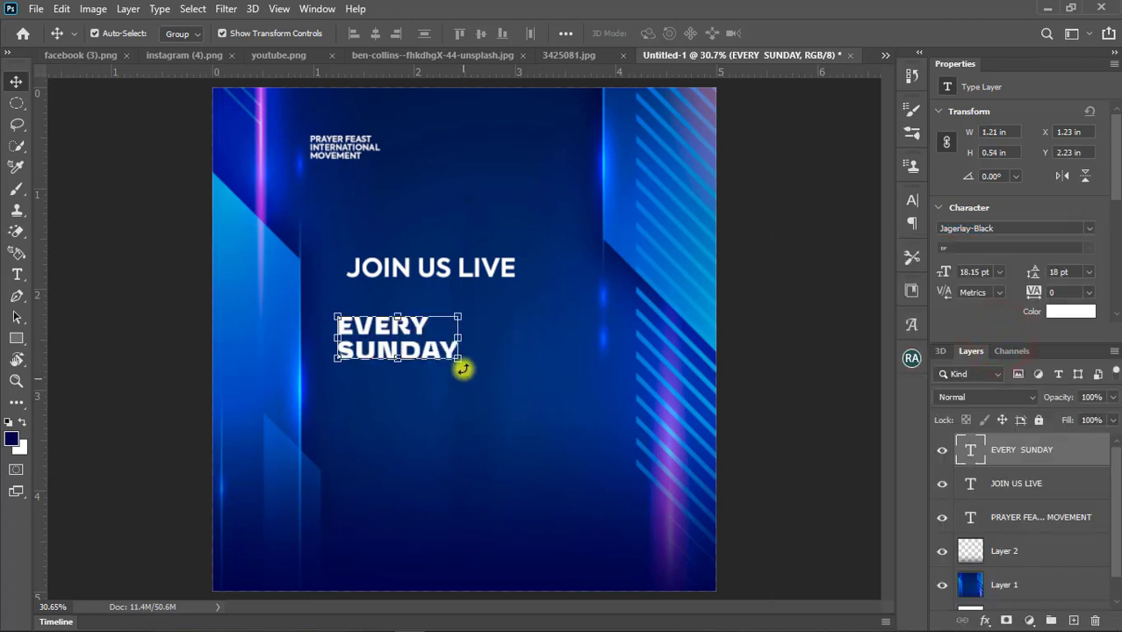
{"action": "left_click_drag", "start_coordinate": [459, 359], "coordinate": [580, 421]}
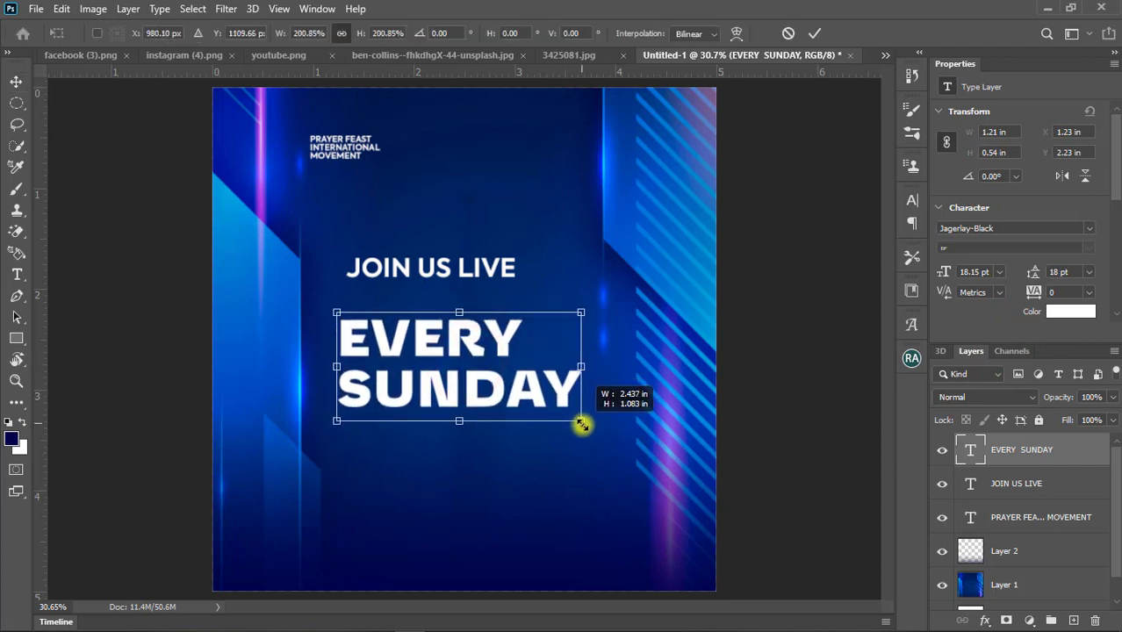
{"action": "left_click_drag", "start_coordinate": [553, 395], "coordinate": [542, 360]}
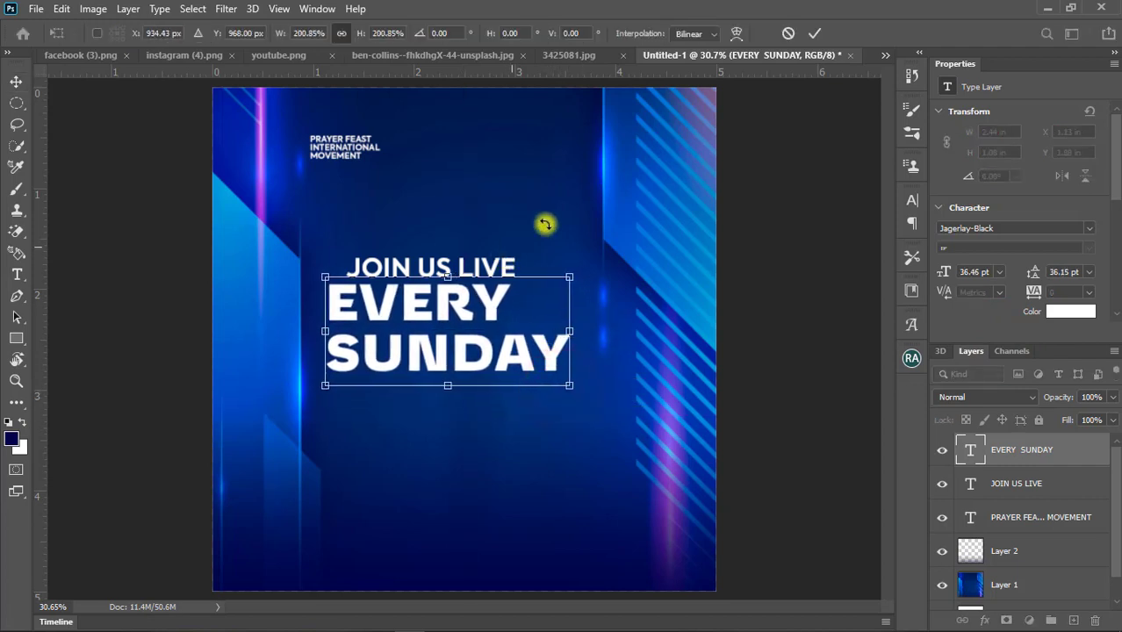
{"action": "left_click", "coordinate": [810, 33]}
Step: Raise JOIN US LIVE slightly, tuck EVERY SUNDAY below it, and set leading to 29.15 pt
{"action": "left_click", "coordinate": [575, 155]}
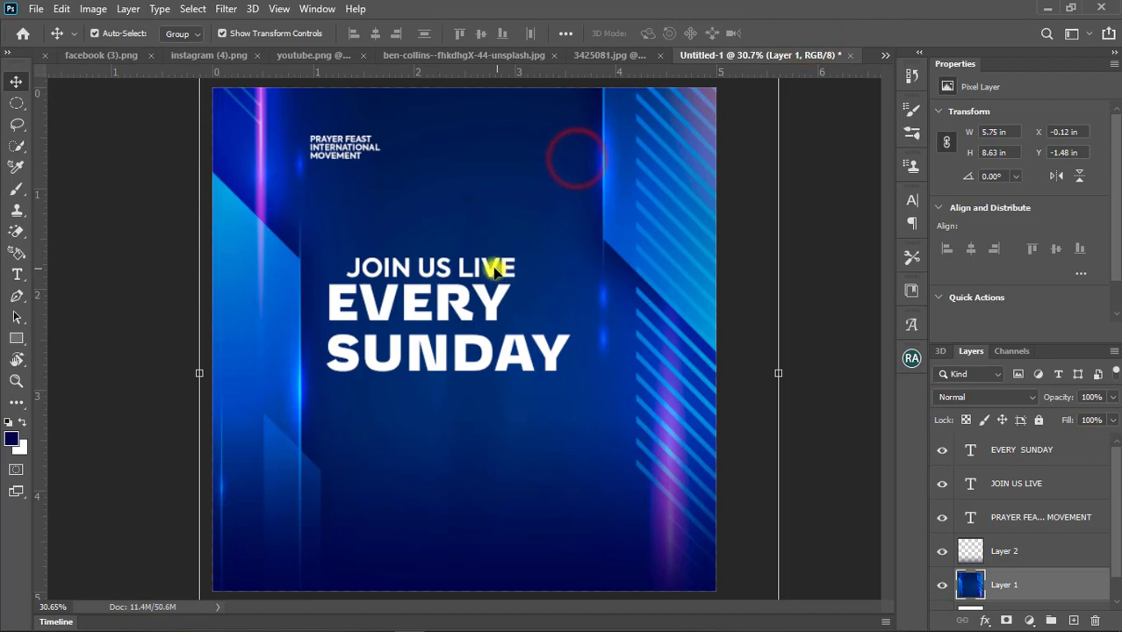
{"action": "left_click_drag", "start_coordinate": [495, 269], "coordinate": [478, 206]}
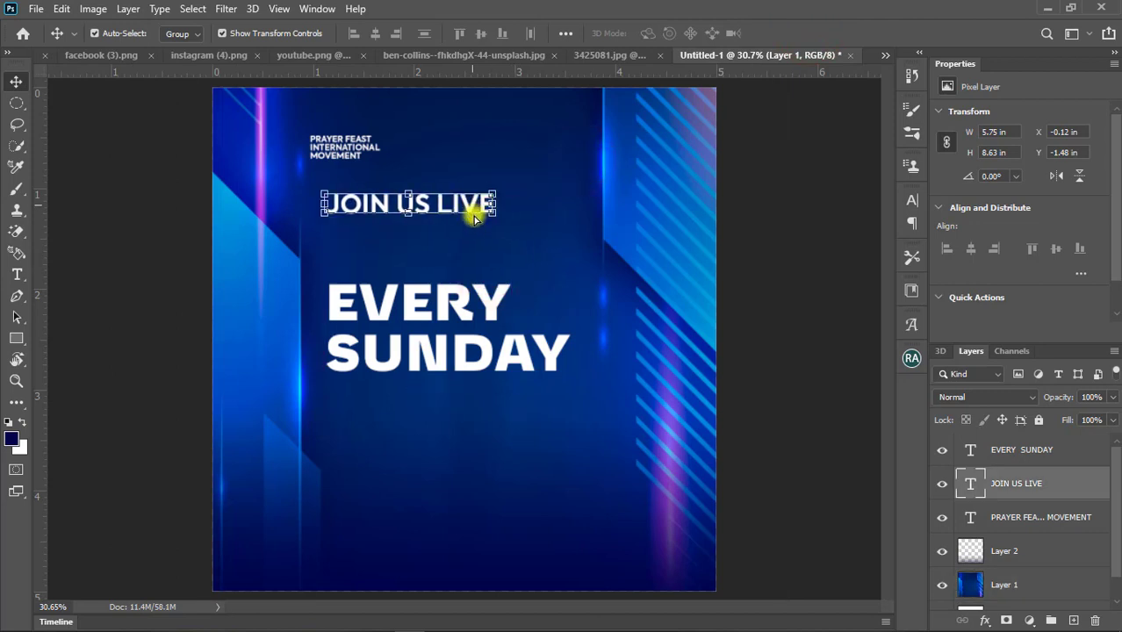
{"action": "left_click_drag", "start_coordinate": [483, 309], "coordinate": [479, 269]}
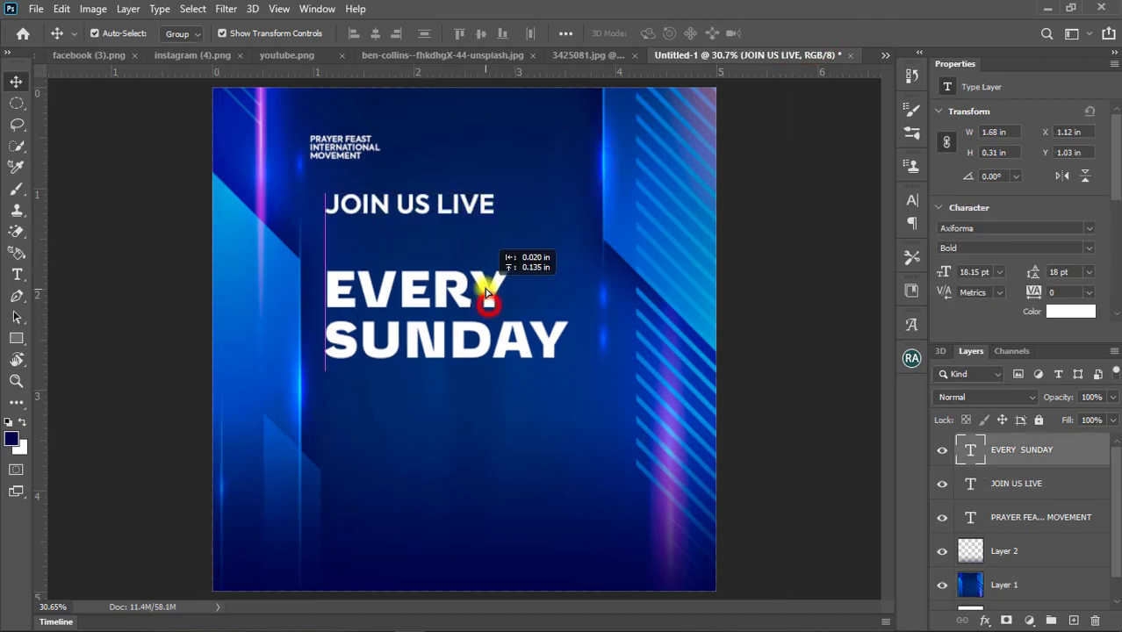
{"action": "left_click", "coordinate": [1090, 272]}
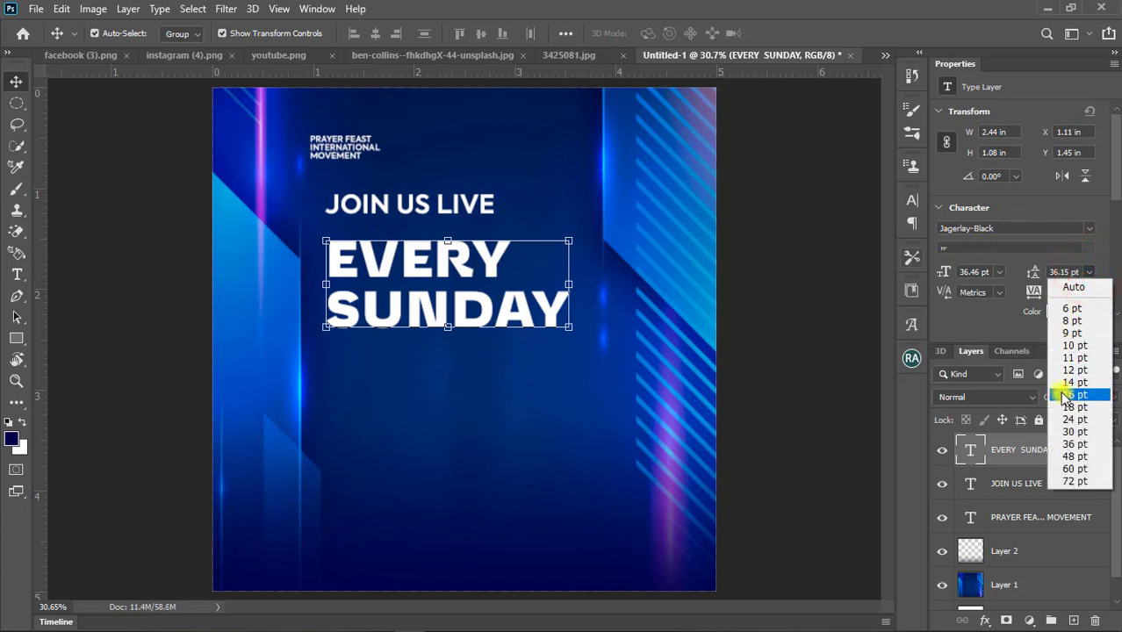
{"action": "left_click", "coordinate": [1064, 277]}
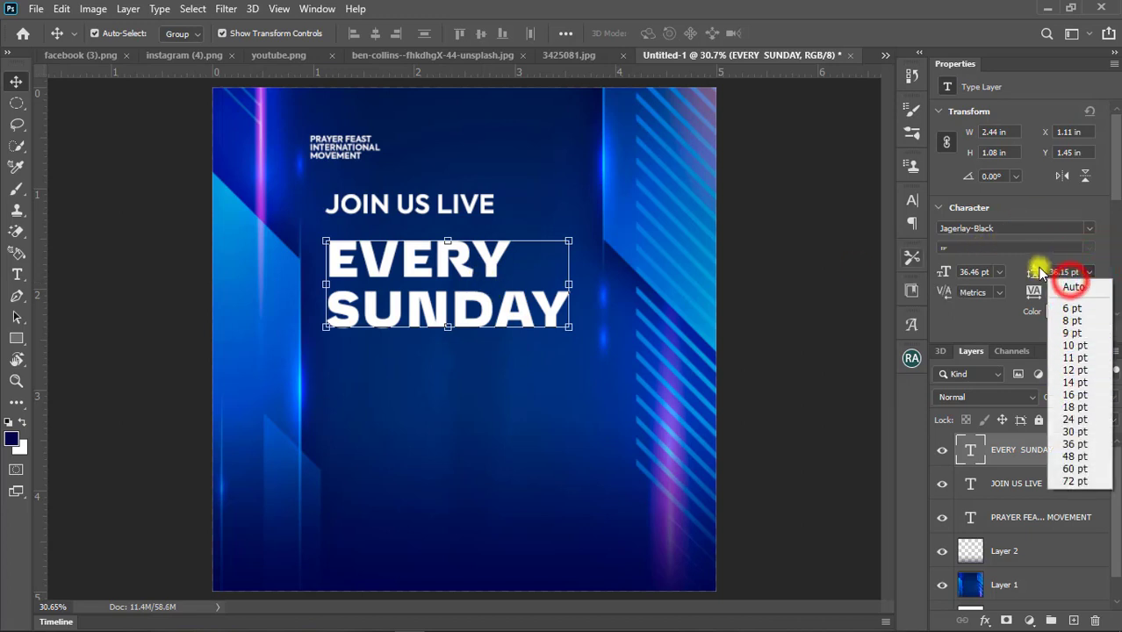
{"action": "left_click_drag", "start_coordinate": [1030, 273], "coordinate": [1027, 271]}
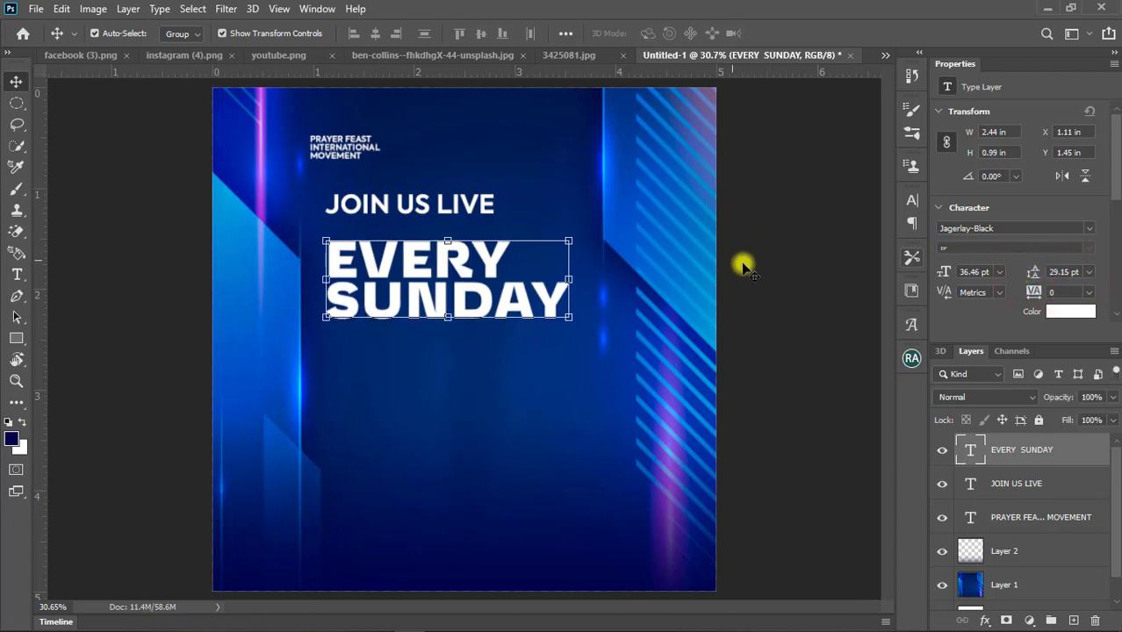
{"action": "left_click", "coordinate": [799, 258]}
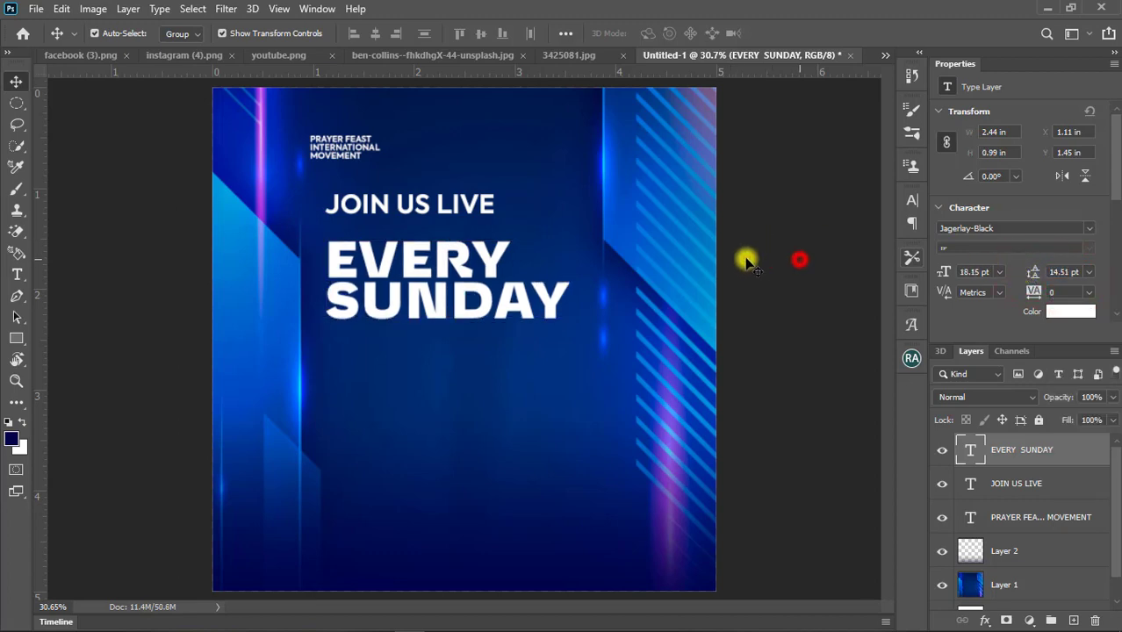
Step: Change JOIN US LIVE's font from Axiforma Bold to Jagerlay-Bold, filtering the font list with 'JA'
{"action": "left_click", "coordinate": [485, 204]}
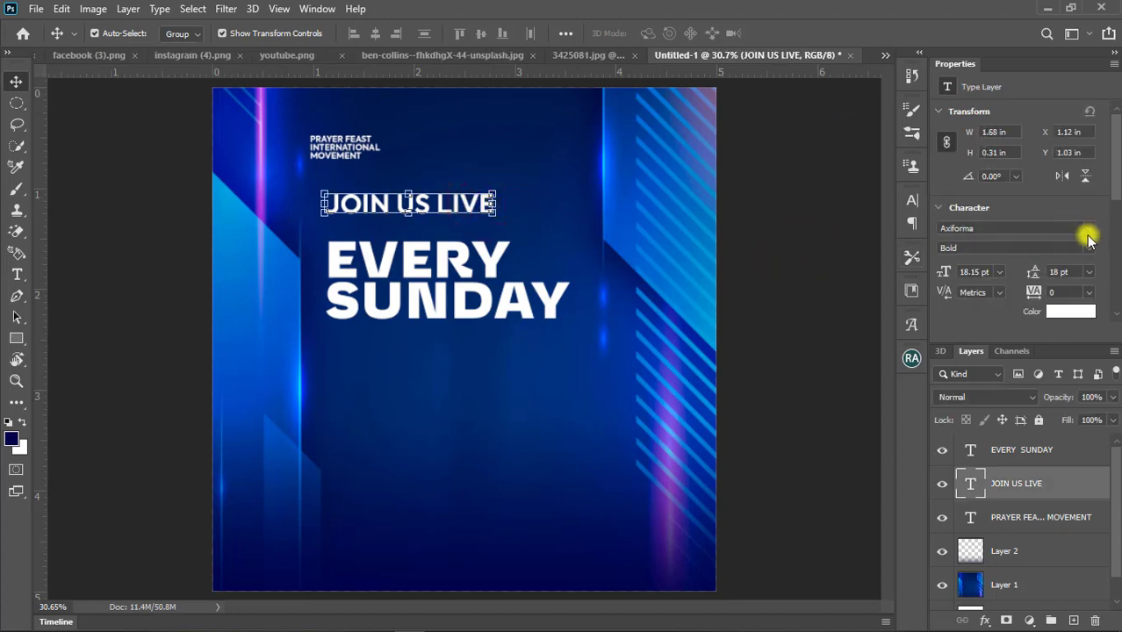
{"action": "left_click", "coordinate": [1094, 230]}
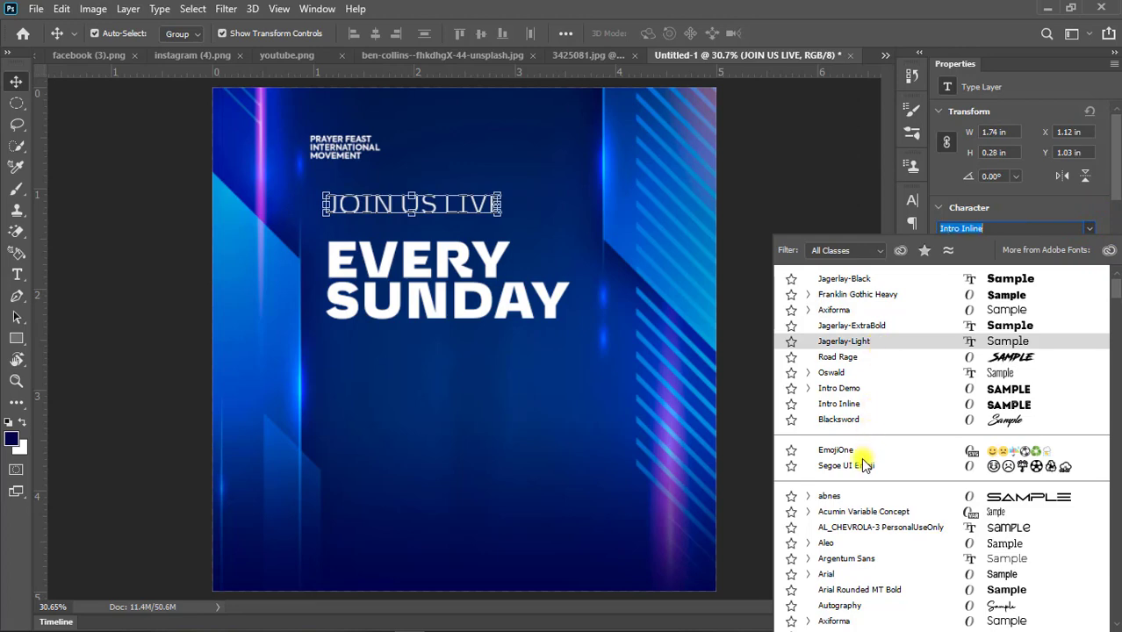
{"action": "type", "text": "JA"}
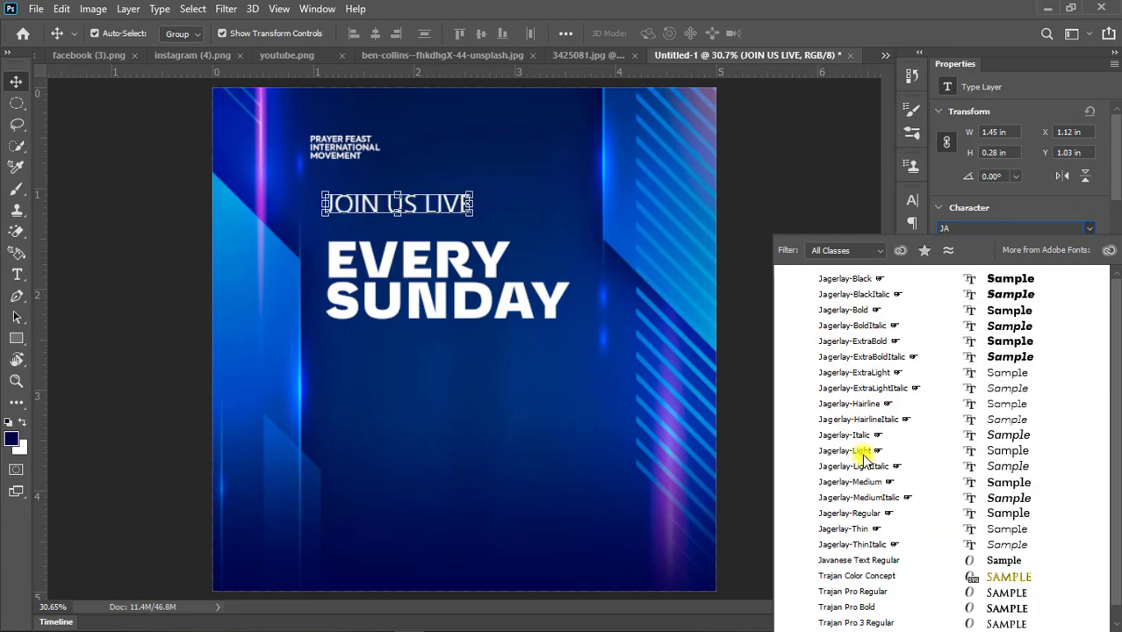
{"action": "left_click", "coordinate": [874, 312]}
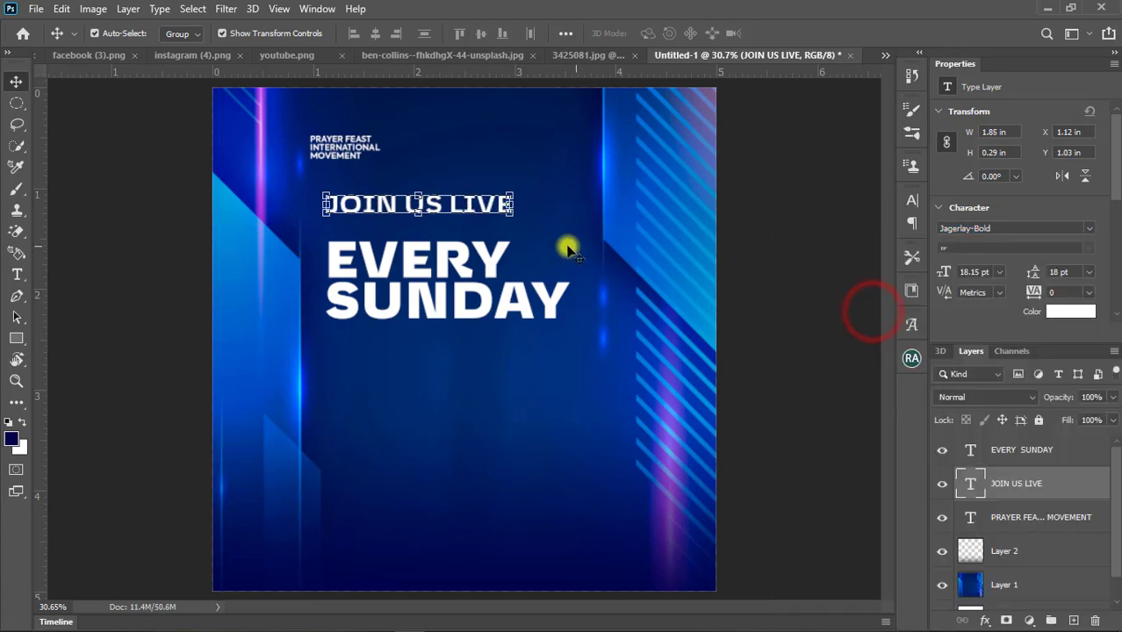
{"action": "left_click", "coordinate": [539, 291]}
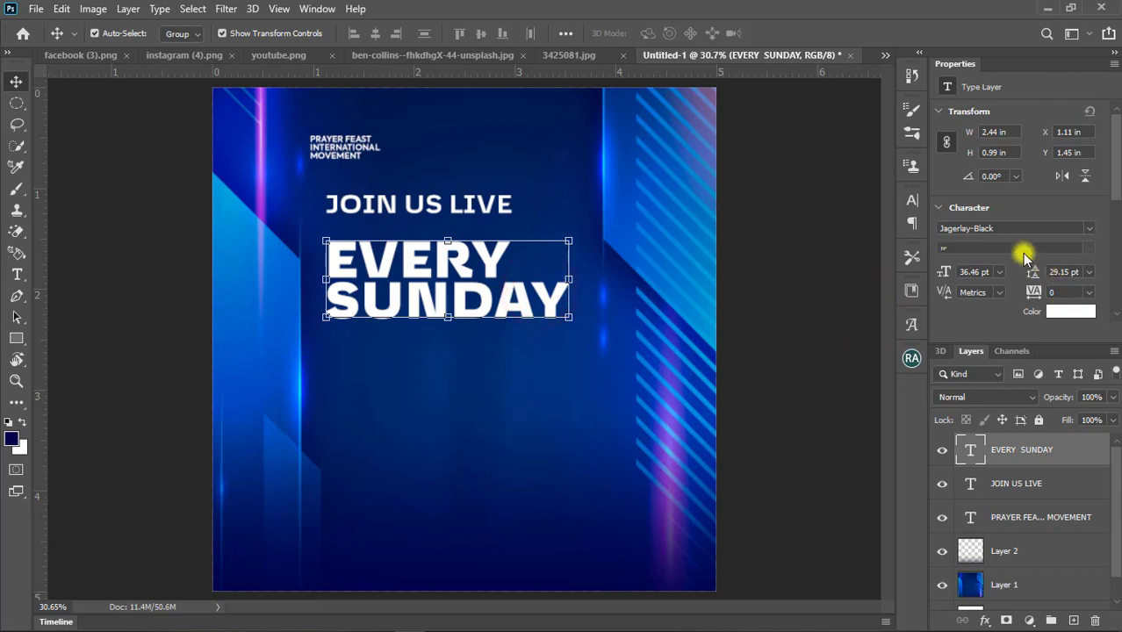
Step: Preview other Jagerlay weights on EVERY SUNDAY, then keep upright Jagerlay-Black
{"action": "left_click", "coordinate": [1087, 228]}
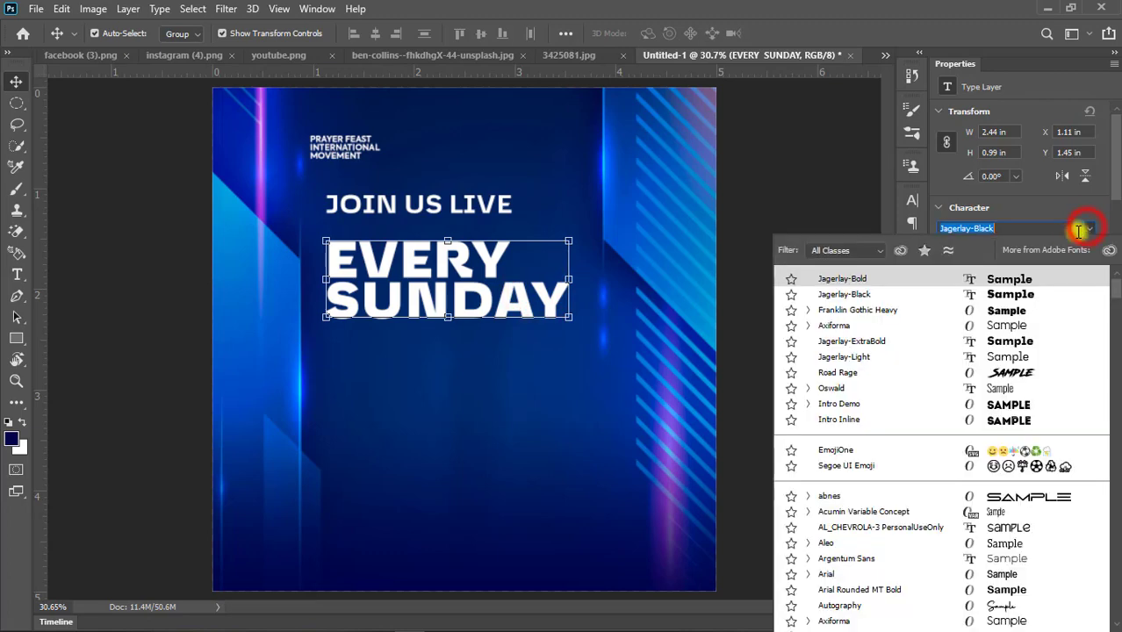
{"action": "type", "text": "JA"}
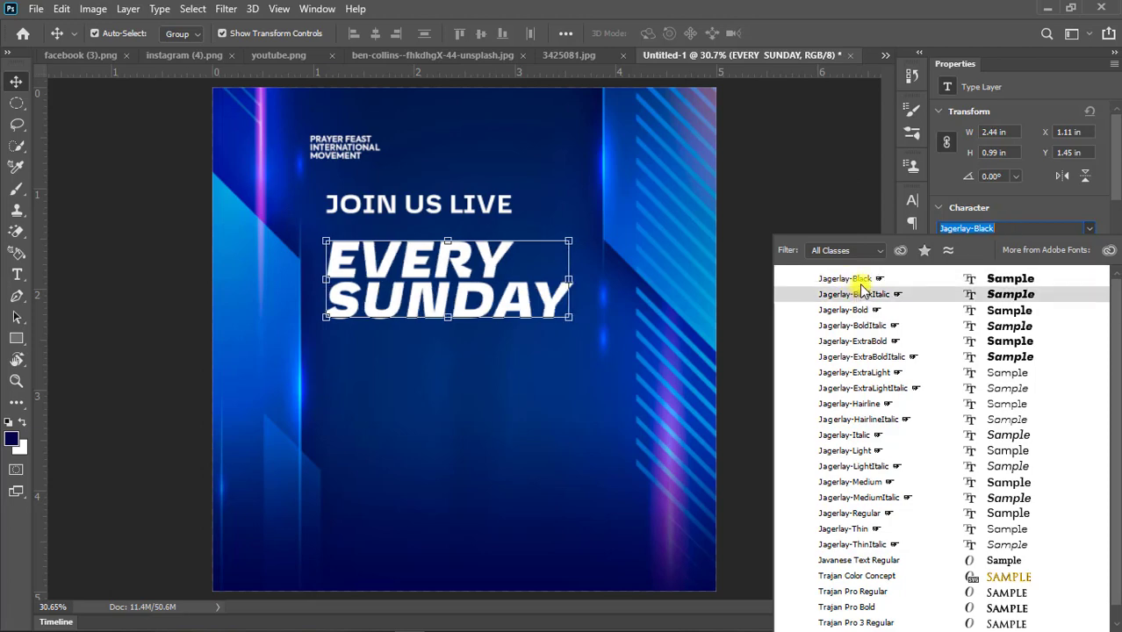
{"action": "left_click", "coordinate": [859, 278]}
{"action": "left_click", "coordinate": [776, 274]}
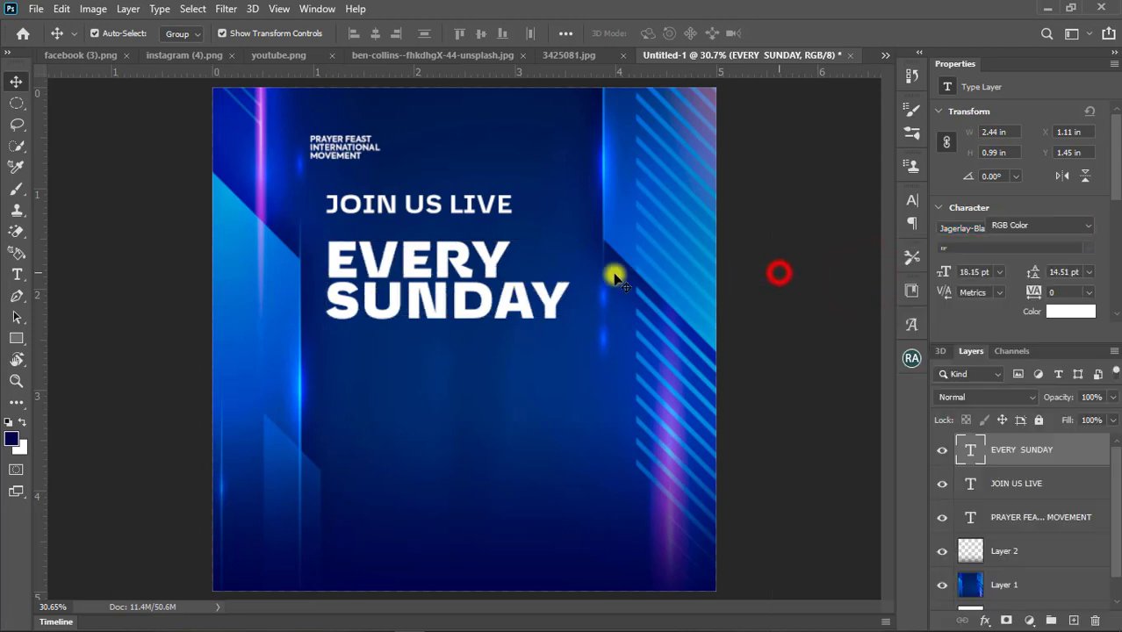
{"action": "left_click", "coordinate": [503, 205]}
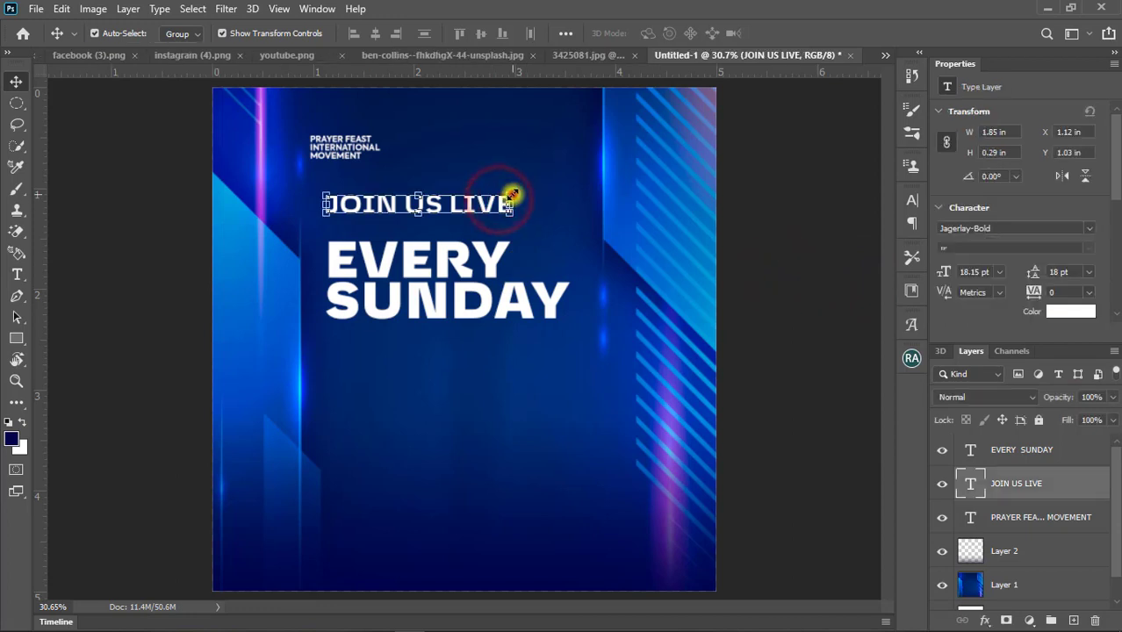
Step: Shrink JOIN US LIVE to about 57% and place it directly above EVERY SUNDAY
{"action": "mouse_move", "coordinate": [508, 195]}
{"action": "left_mouse_down"}
{"action": "mouse_move", "coordinate": [441, 180]}
{"action": "mouse_move", "coordinate": [423, 233]}
{"action": "left_mouse_up"}
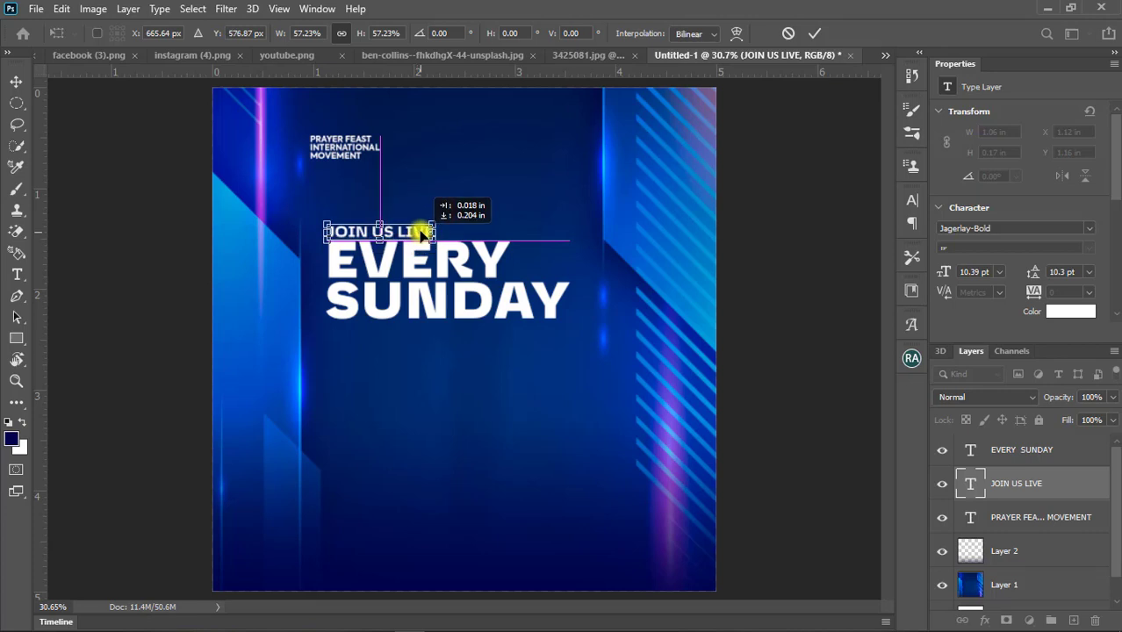
{"action": "left_click", "coordinate": [814, 33]}
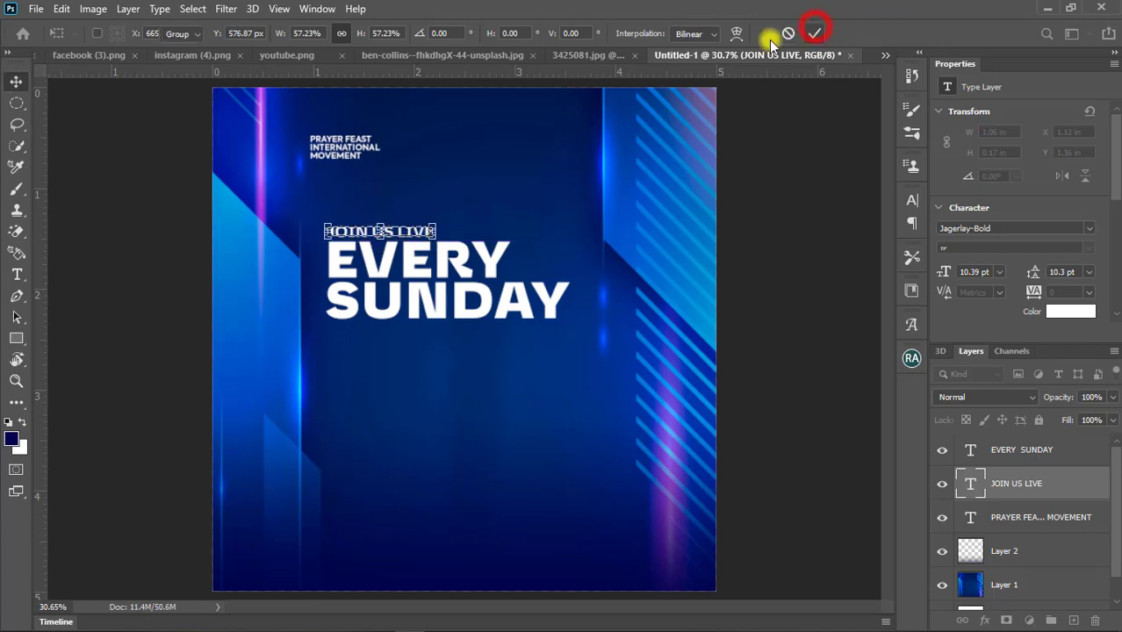
{"action": "scroll", "coordinate": [360, 230], "scroll_direction": "down", "scroll_amount": 1}
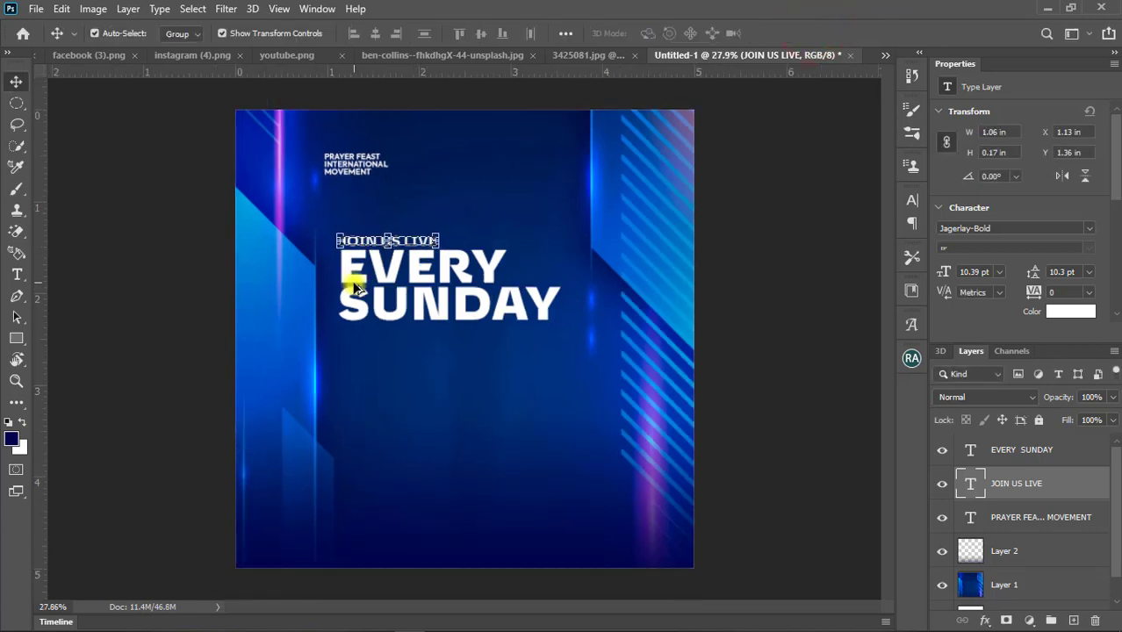
{"action": "scroll", "coordinate": [304, 226], "scroll_direction": "up", "scroll_amount": 1}
{"action": "scroll", "coordinate": [307, 230], "scroll_direction": "up", "scroll_amount": 1}
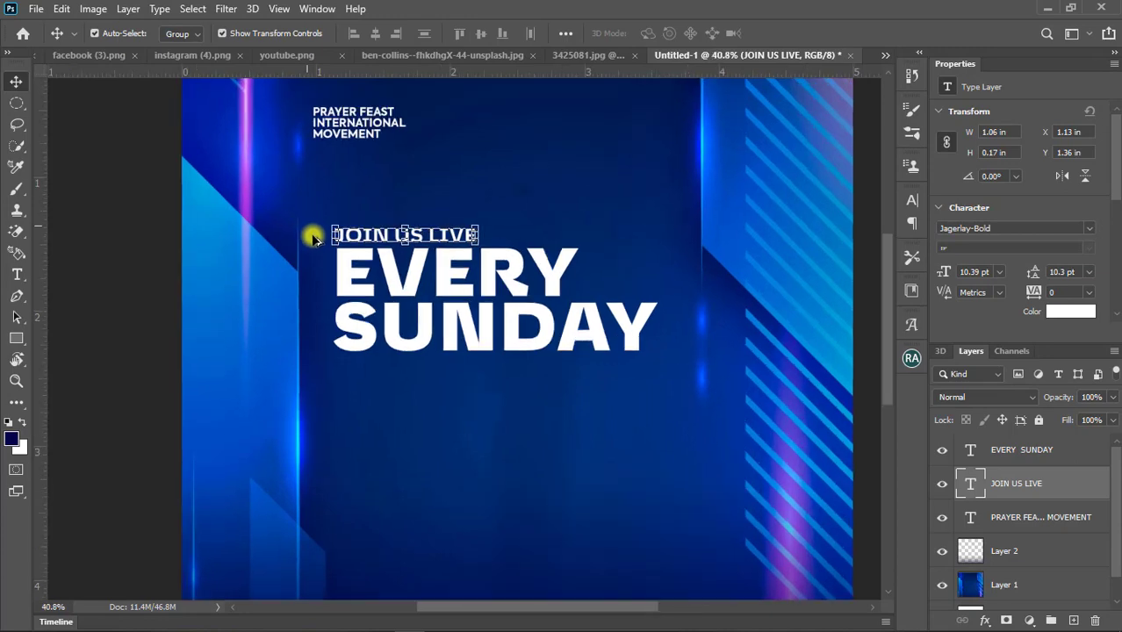
Step: Align JOIN US LIVE and EVERY SUNDAY on their left edges
{"action": "left_click", "coordinate": [349, 277], "text": "shift"}
{"action": "left_click", "coordinate": [356, 33]}
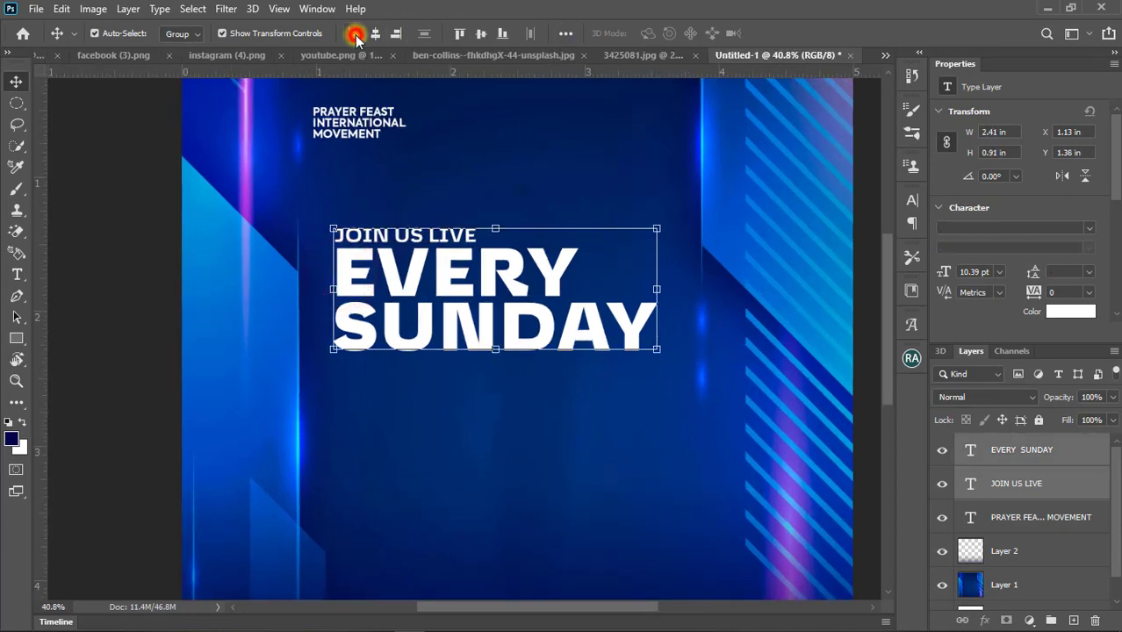
{"action": "left_click", "coordinate": [592, 168]}
{"action": "left_click", "coordinate": [457, 240]}
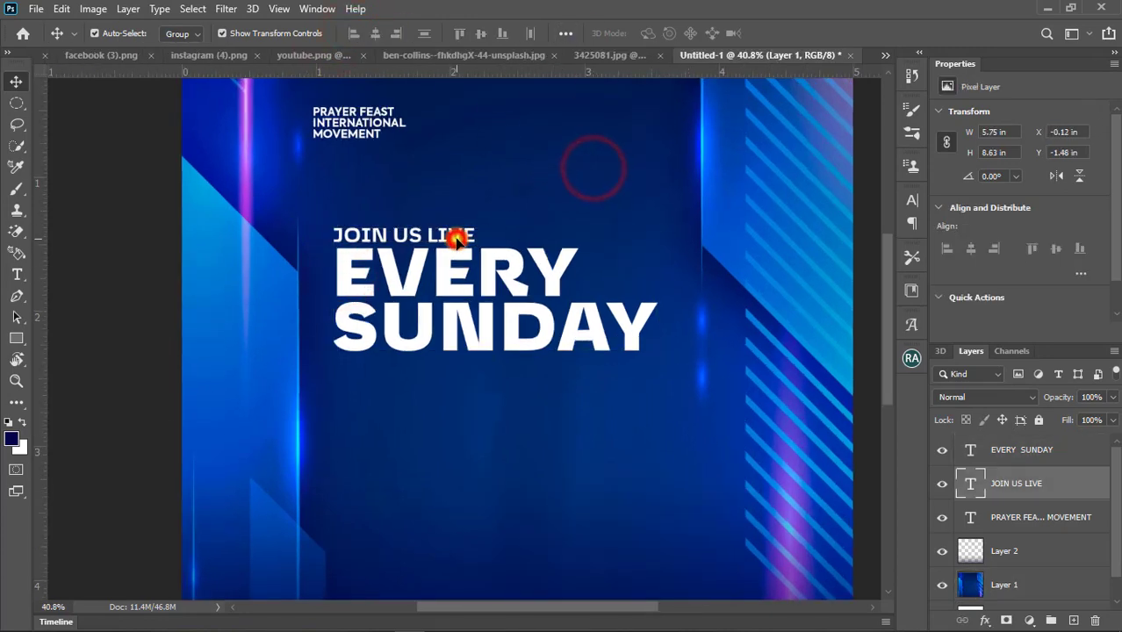
Step: Tighten EVERY SUNDAY letter spacing to -75, after first trying -50
{"action": "left_click", "coordinate": [492, 268]}
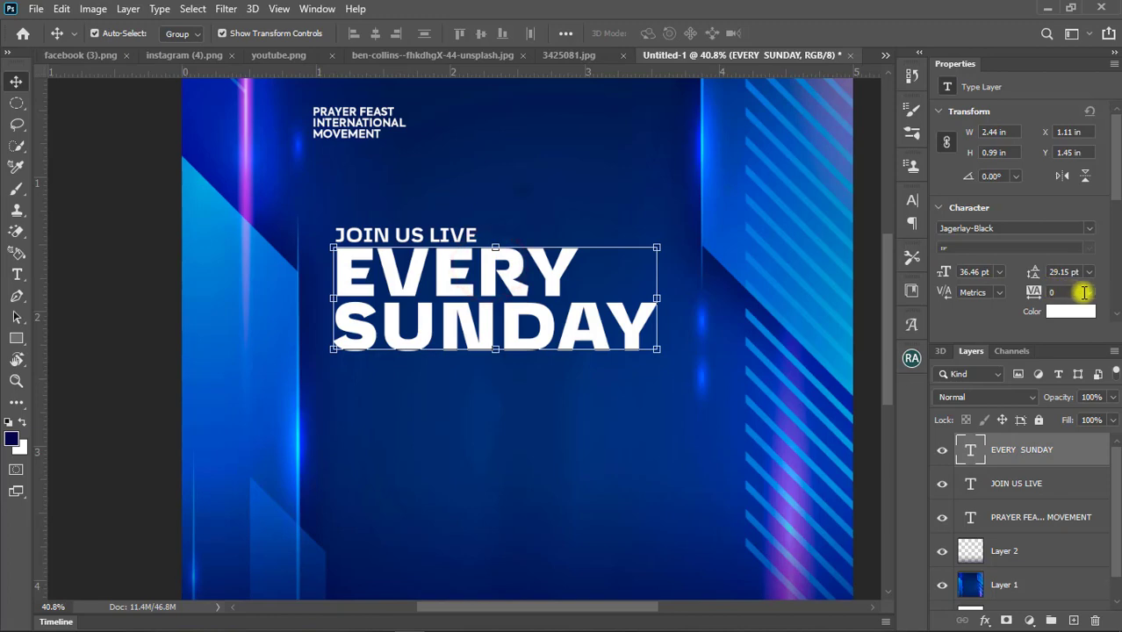
{"action": "left_click", "coordinate": [1087, 293]}
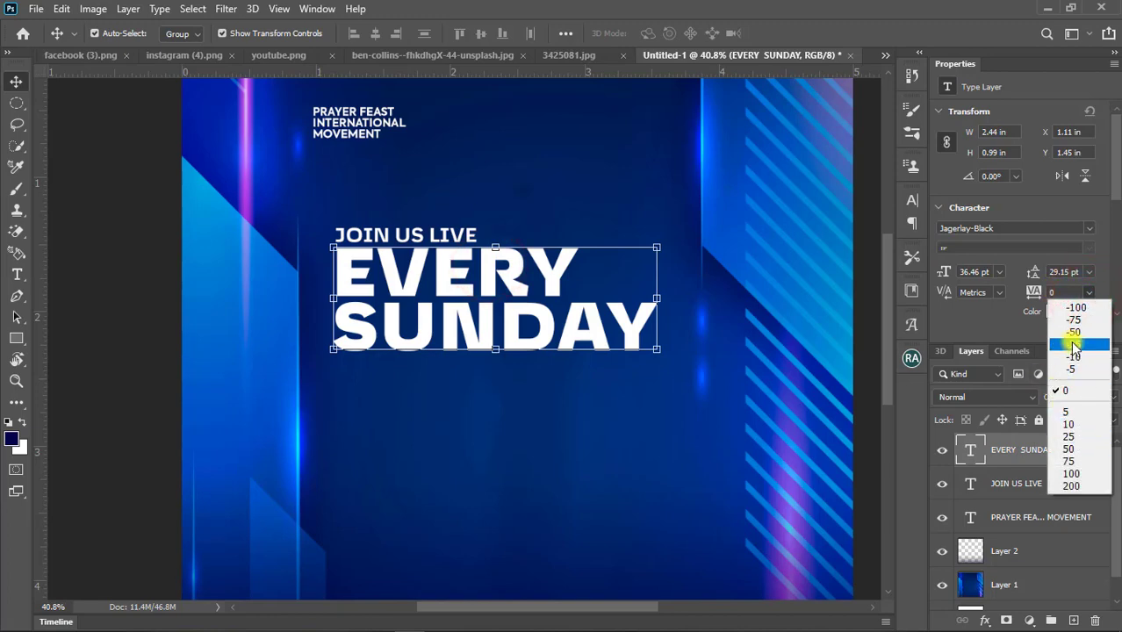
{"action": "left_click", "coordinate": [1075, 333]}
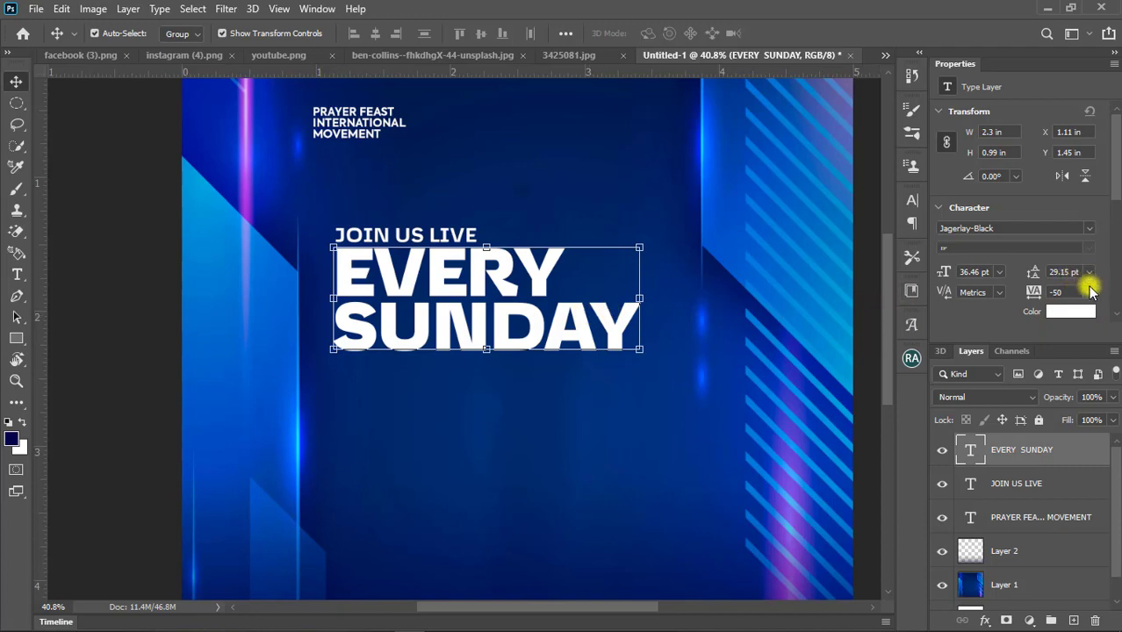
{"action": "left_click", "coordinate": [1089, 291]}
{"action": "left_click", "coordinate": [1076, 319]}
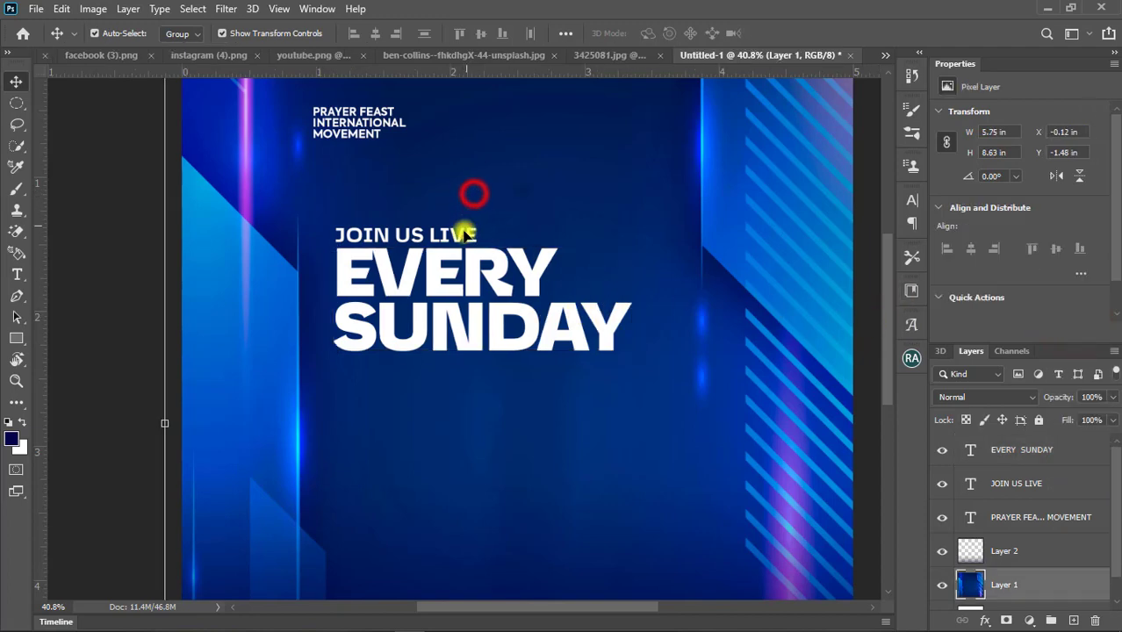
Step: Set JOIN US LIVE letter spacing to -50 and nudge it slightly right
{"action": "left_click", "coordinate": [465, 233]}
{"action": "left_click", "coordinate": [1090, 292]}
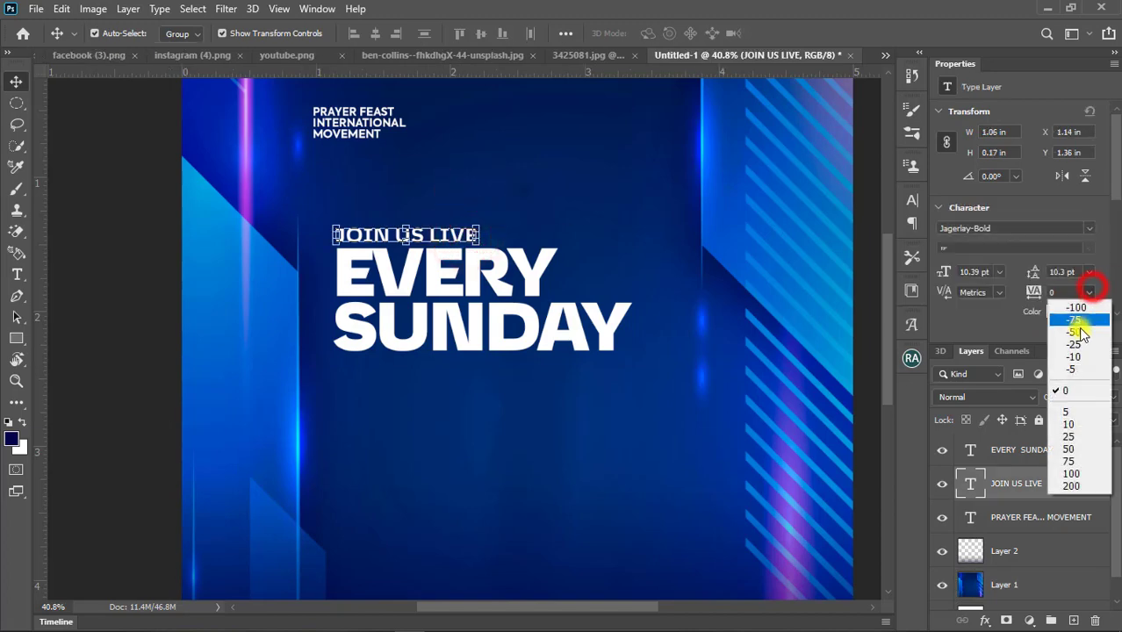
{"action": "left_click", "coordinate": [1078, 332]}
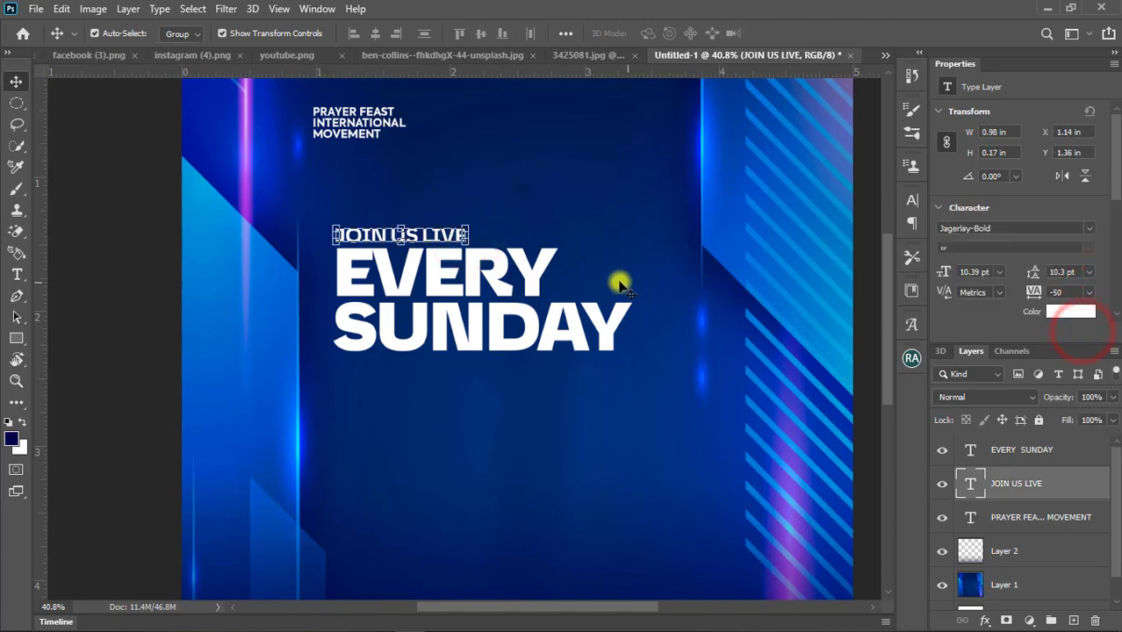
{"action": "left_click", "coordinate": [575, 220]}
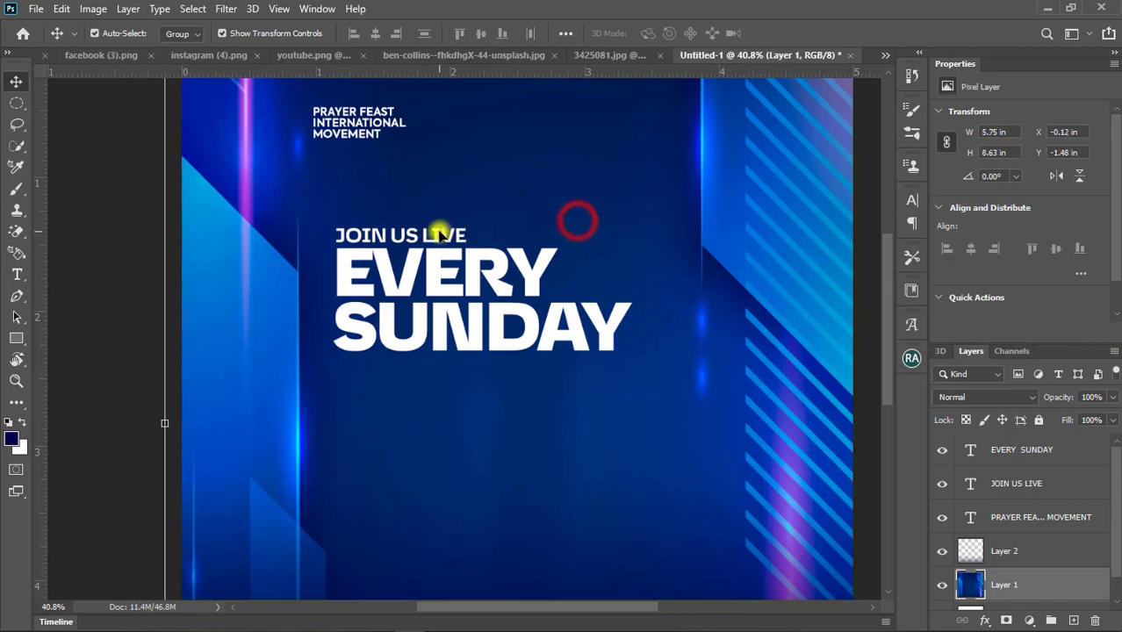
{"action": "left_click_drag", "start_coordinate": [441, 233], "coordinate": [446, 236]}
{"action": "left_click", "coordinate": [609, 200]}
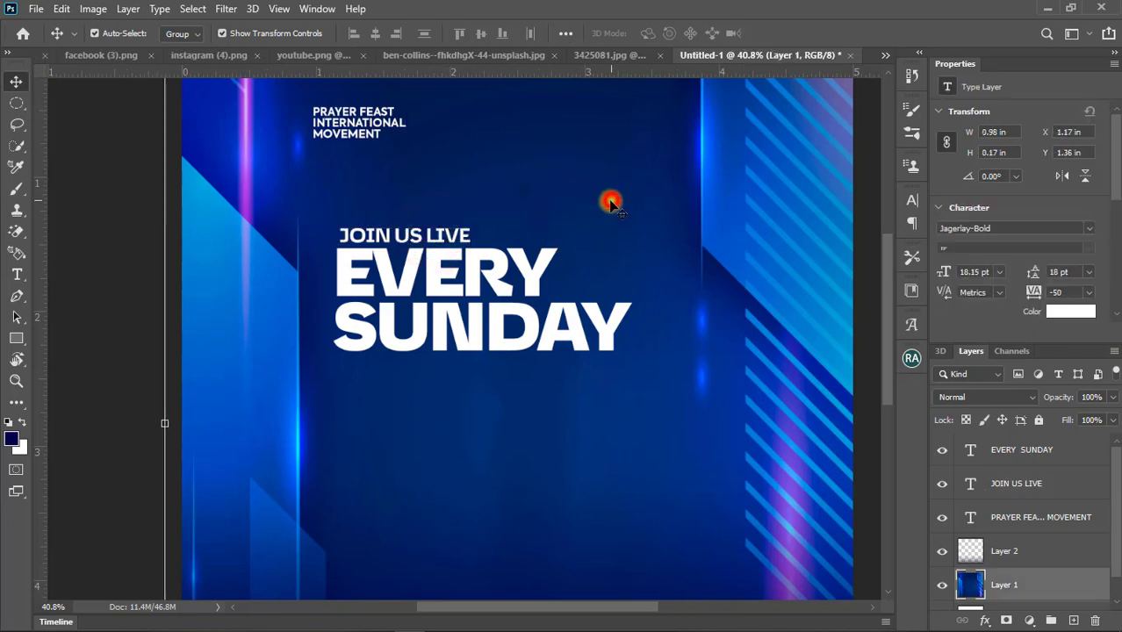
Step: Select the JOIN US LIVE and EVERY SUNDAY text layers together
{"action": "left_click", "coordinate": [531, 284], "text": "shift"}
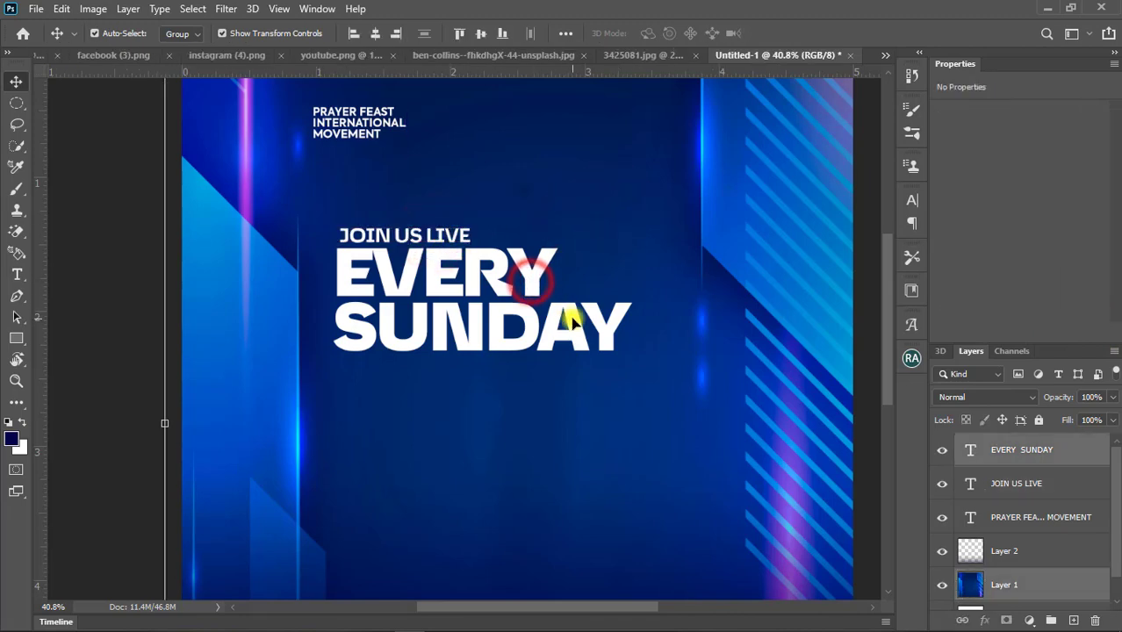
{"action": "left_click", "coordinate": [376, 145]}
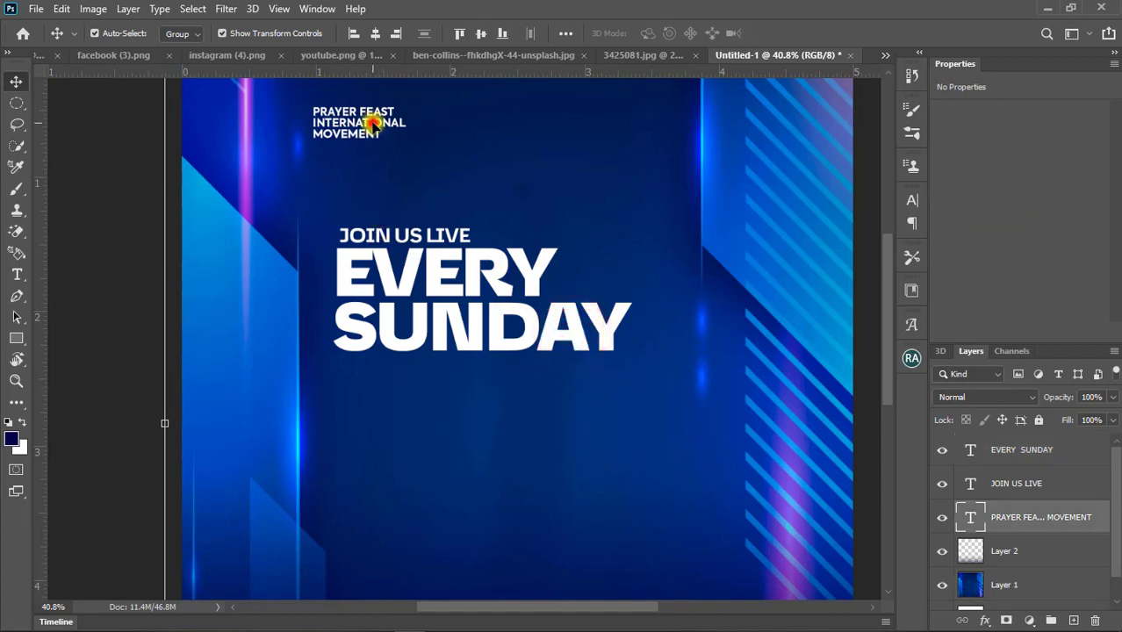
{"action": "left_click", "coordinate": [533, 277]}
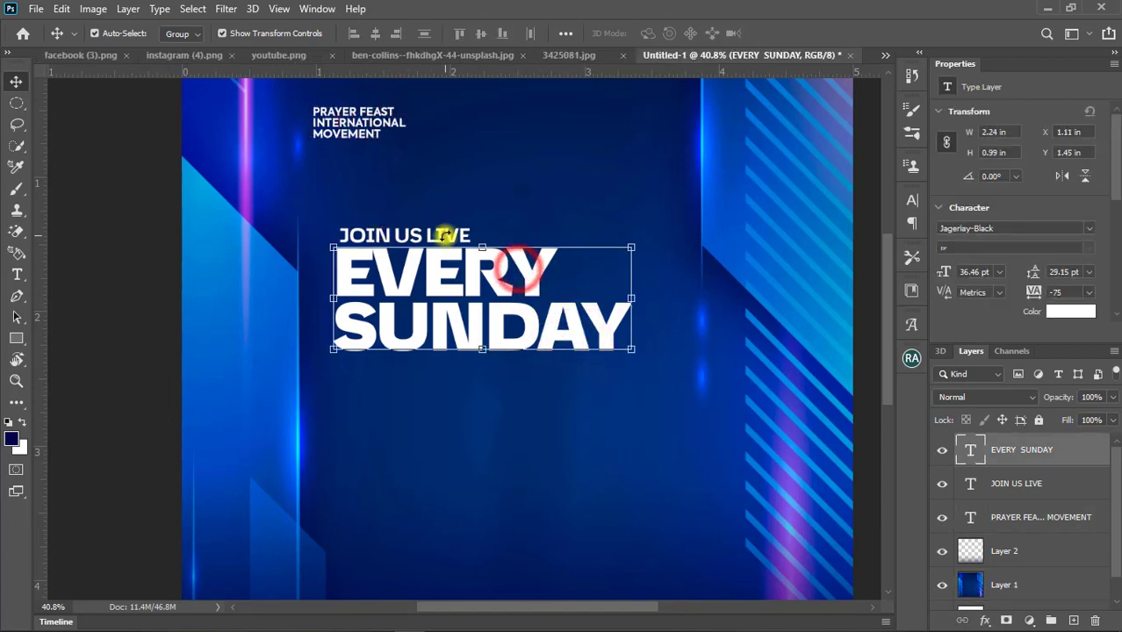
{"action": "left_click", "coordinate": [453, 195]}
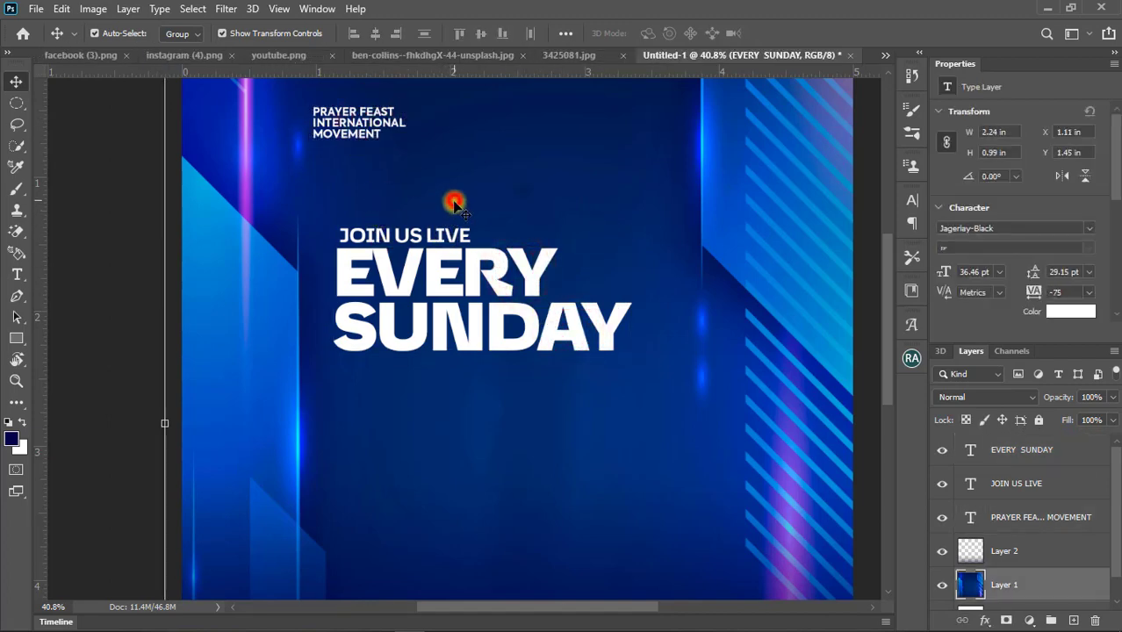
{"action": "left_click", "coordinate": [455, 232]}
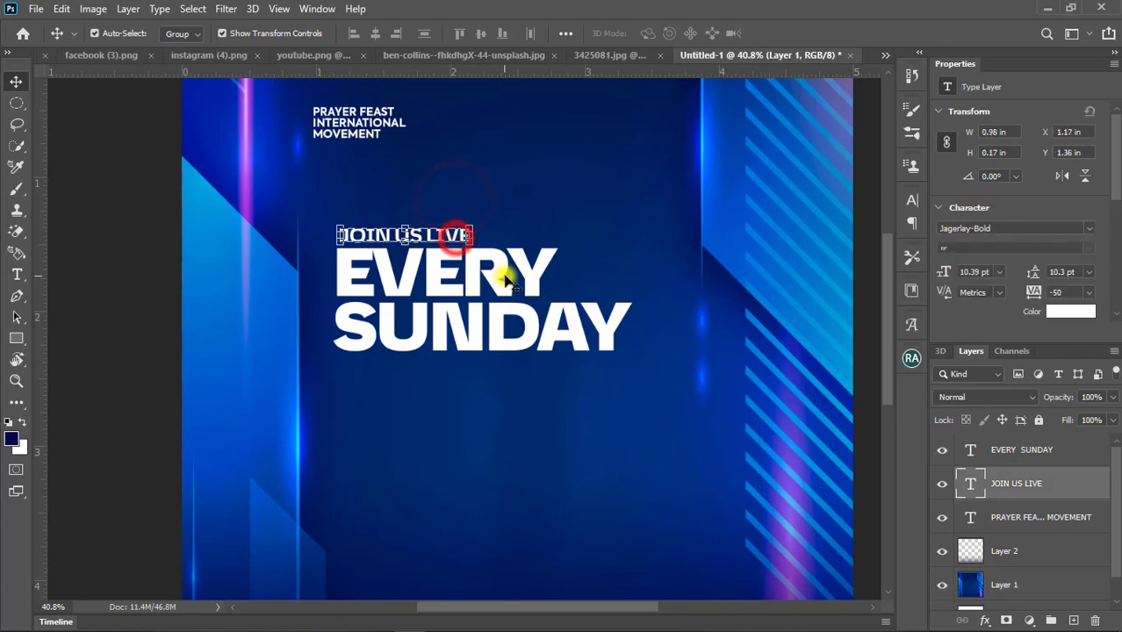
{"action": "left_click", "coordinate": [601, 334], "text": "shift"}
Step: Scale the JOIN US LIVE / EVERY SUNDAY headline up to about 159% and reposition it up-left
{"action": "scroll", "coordinate": [604, 334], "scroll_direction": "down", "scroll_amount": 1}
{"action": "scroll", "coordinate": [604, 334], "scroll_direction": "down", "scroll_amount": 1}
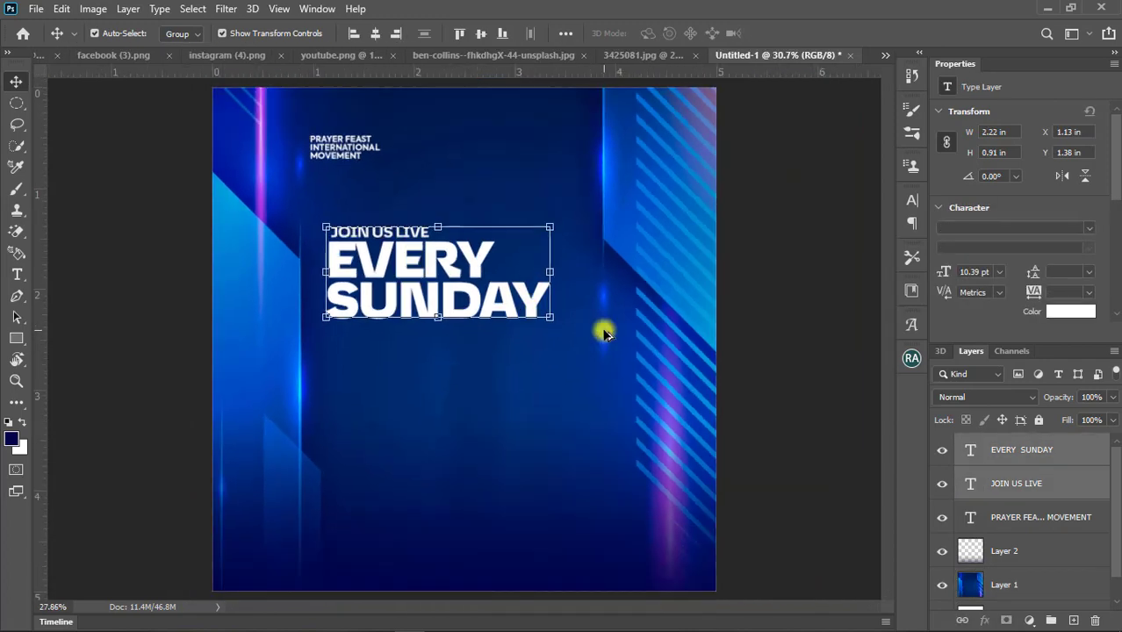
{"action": "scroll", "coordinate": [601, 330], "scroll_direction": "down", "scroll_amount": 1}
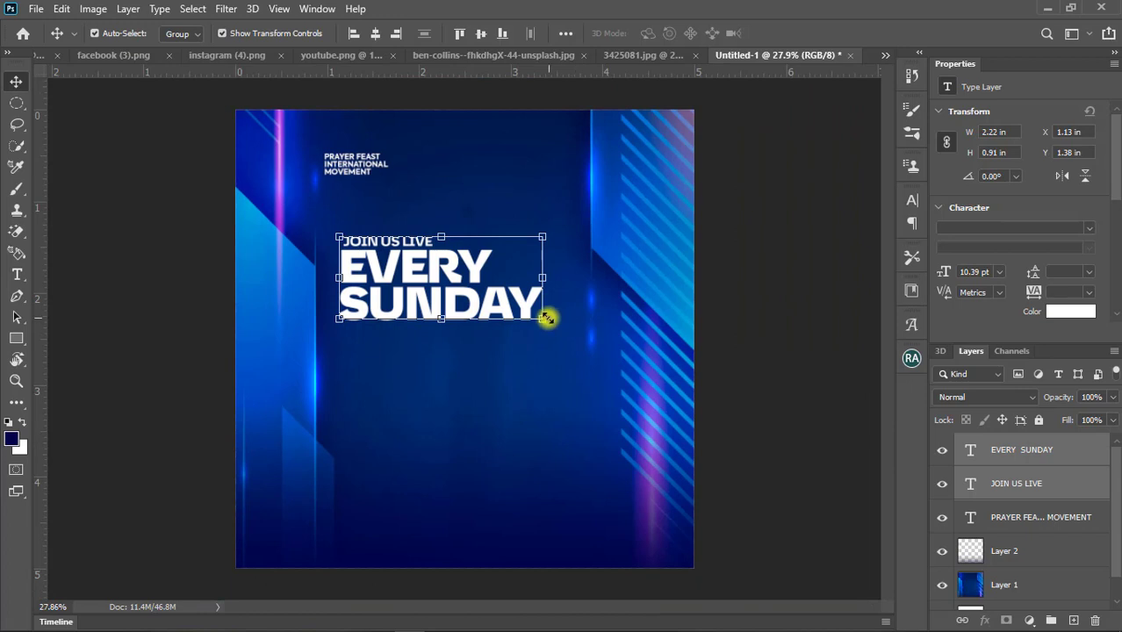
{"action": "left_click_drag", "start_coordinate": [543, 320], "coordinate": [640, 360]}
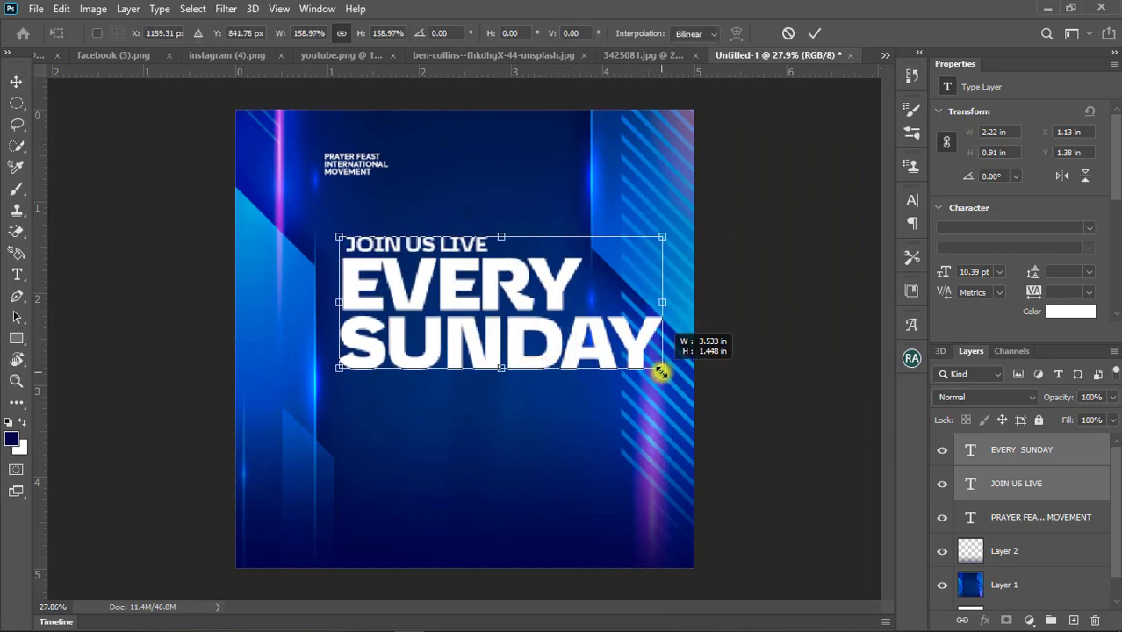
{"action": "left_click_drag", "start_coordinate": [555, 336], "coordinate": [532, 307]}
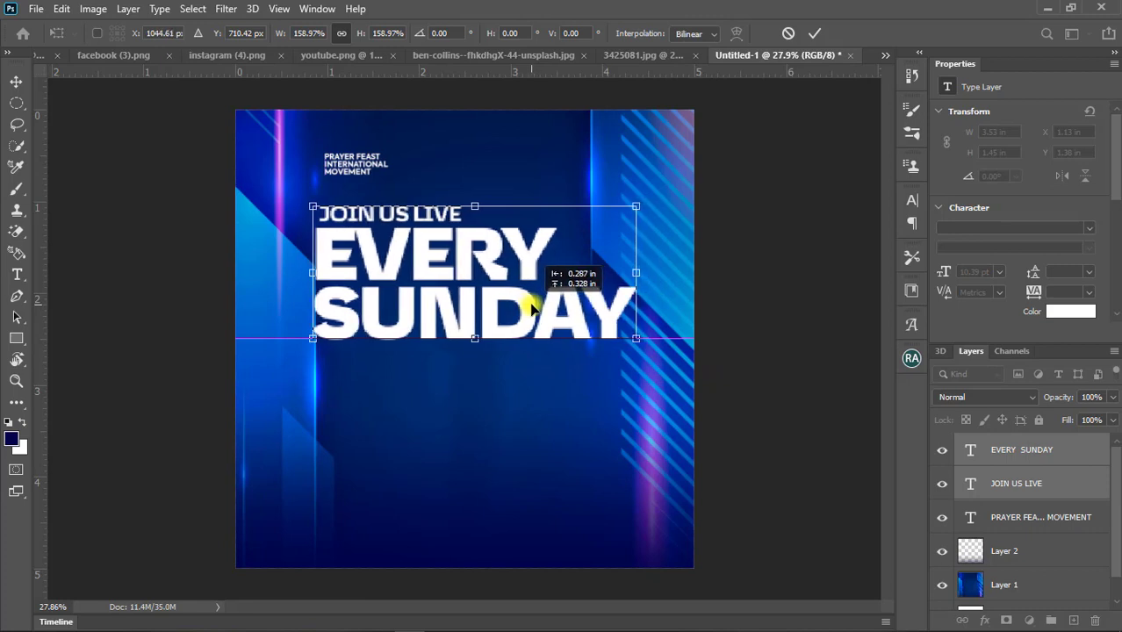
{"action": "left_click_drag", "start_coordinate": [532, 307], "coordinate": [536, 308]}
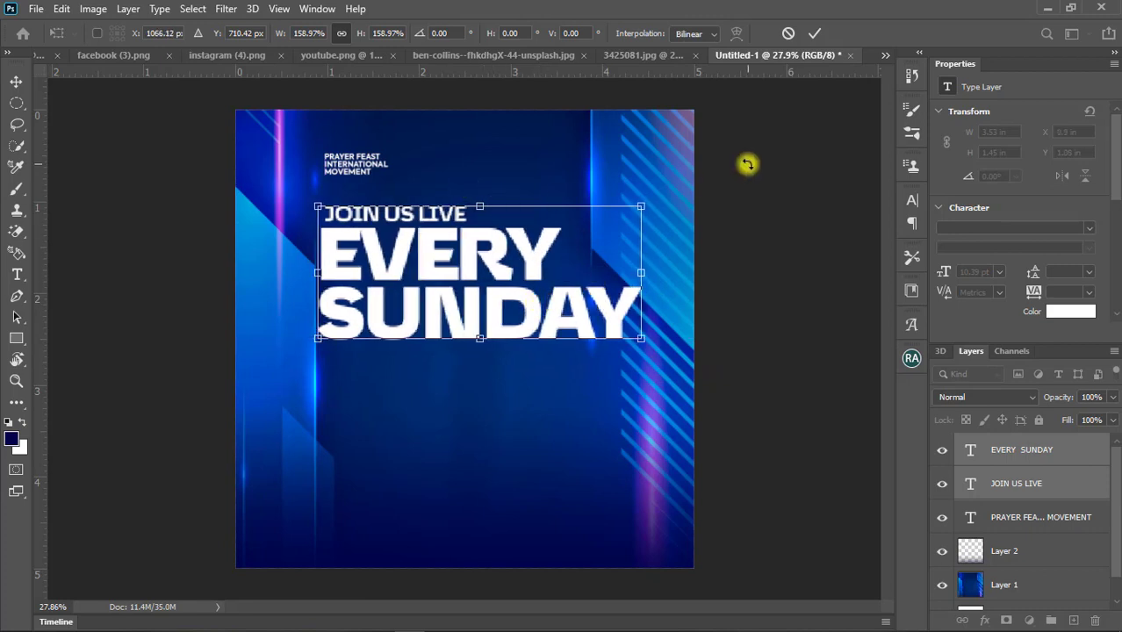
{"action": "key", "text": "Return"}
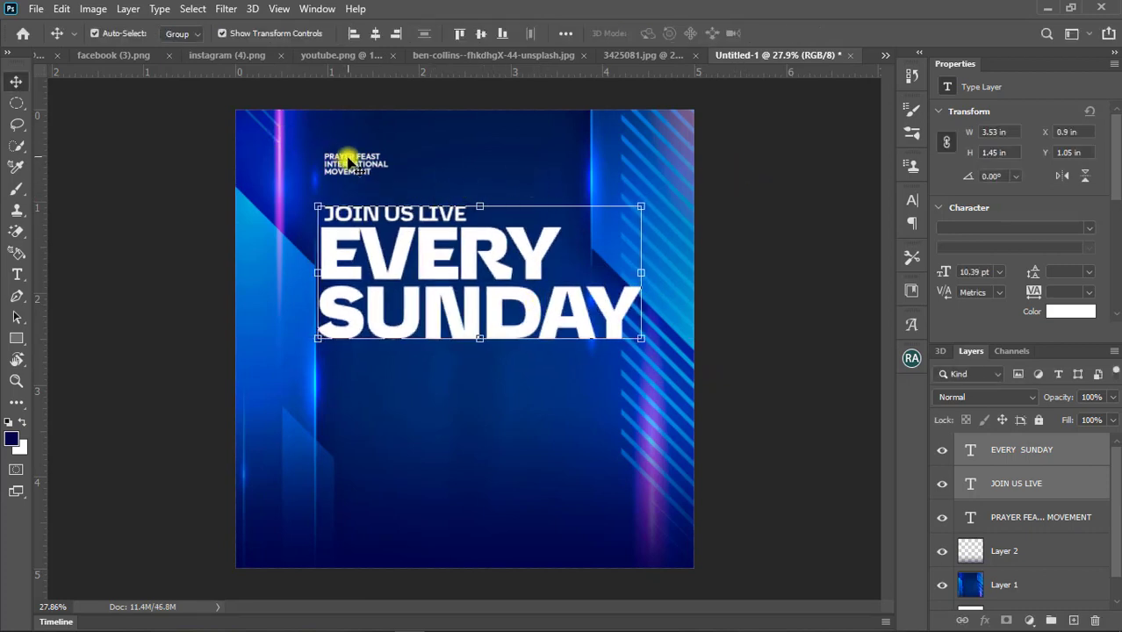
Step: Left-align the PRAYER FEAST INTERNATIONAL MOVEMENT text with EVERY SUNDAY
{"action": "left_click", "coordinate": [349, 161]}
{"action": "left_click", "coordinate": [367, 235]}
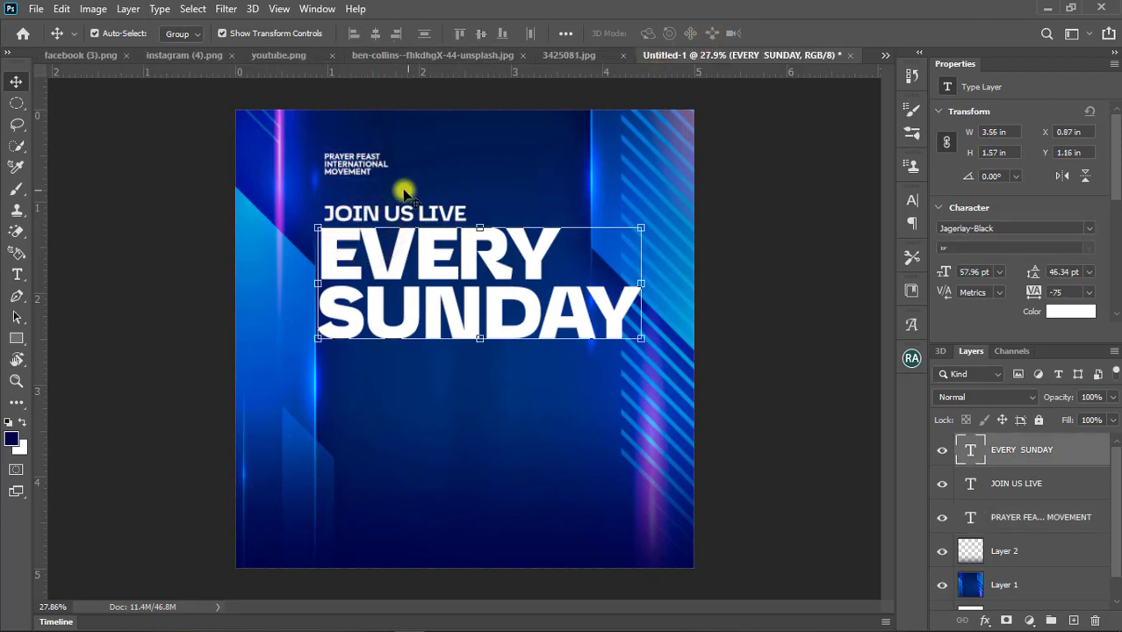
{"action": "left_click", "coordinate": [356, 165]}
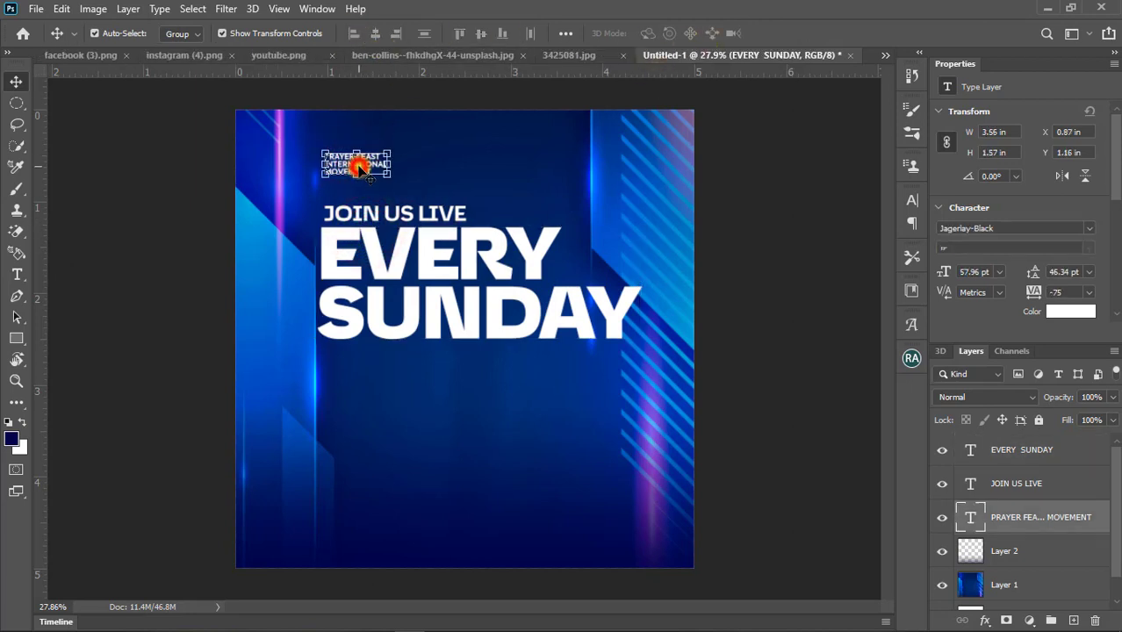
{"action": "left_click", "coordinate": [441, 275], "text": "shift"}
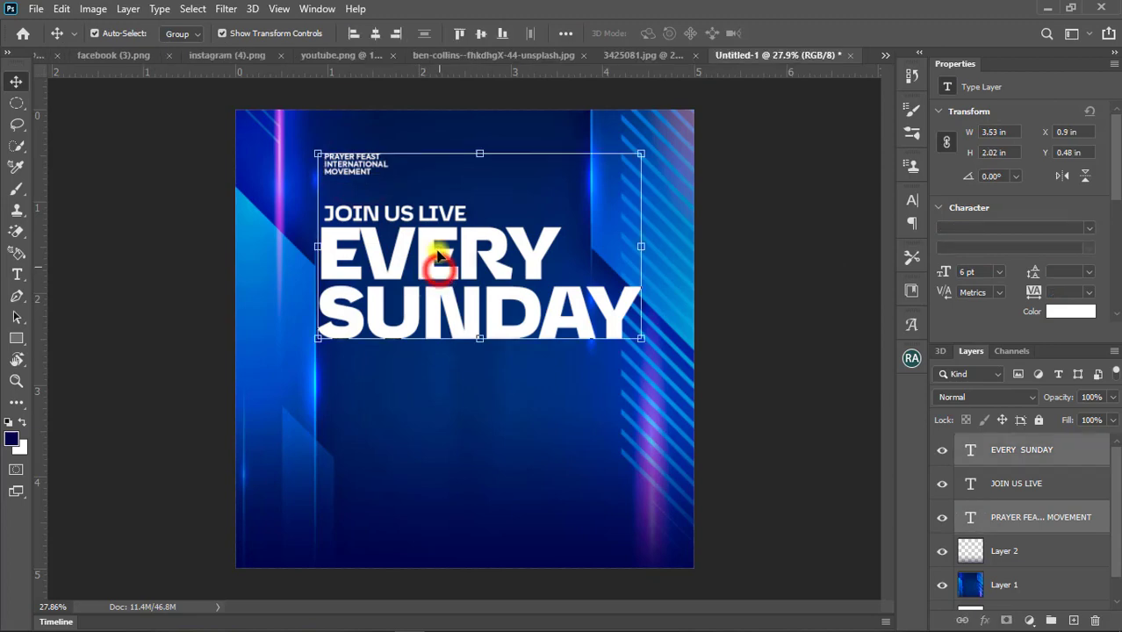
{"action": "left_click", "coordinate": [351, 34]}
{"action": "left_click", "coordinate": [743, 171]}
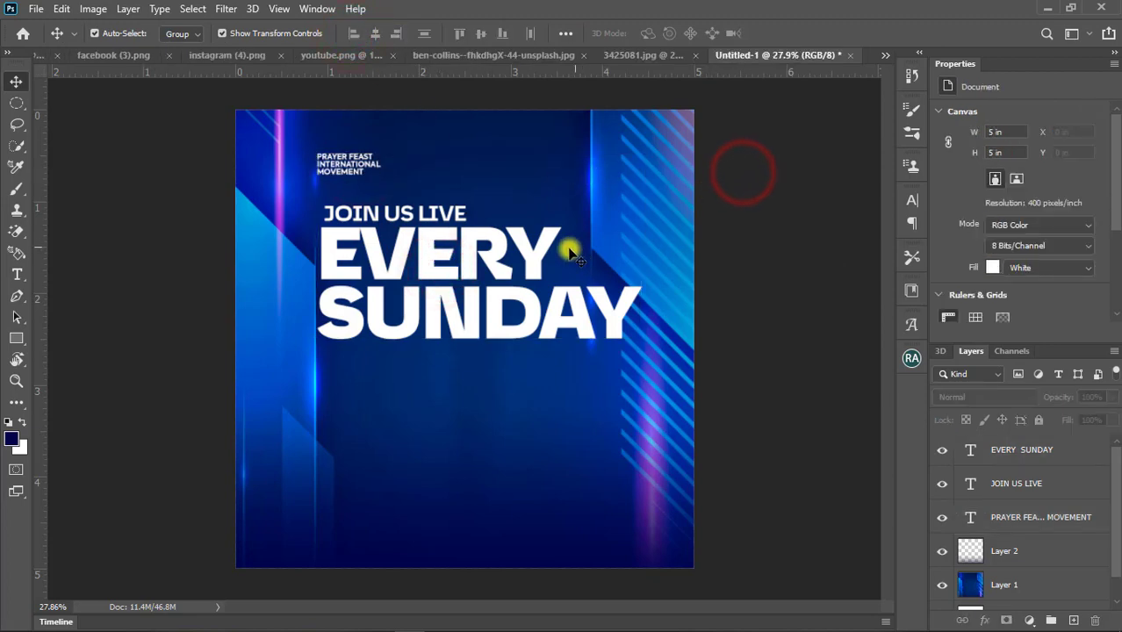
Step: Nudge the headline block down and scale it back to about 95% overall
{"action": "left_click", "coordinate": [355, 215]}
{"action": "left_click", "coordinate": [372, 243], "text": "shift"}
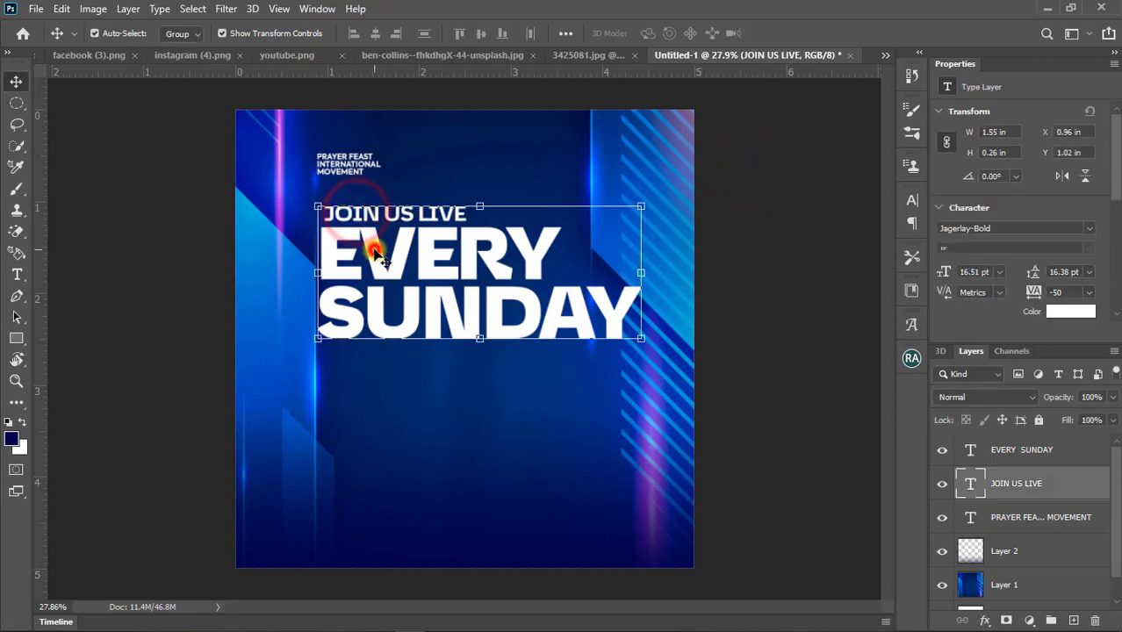
{"action": "key", "text": "Down"}
{"action": "key", "text": "Down"}
{"action": "key", "text": "Down"}
{"action": "key", "text": "Down"}
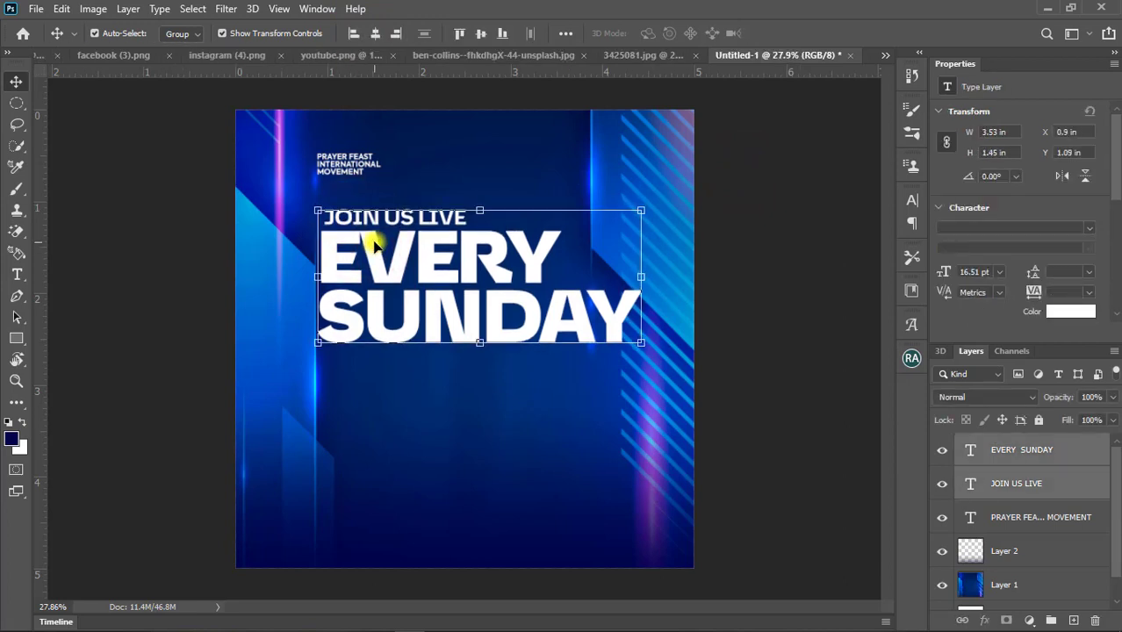
{"action": "key", "text": "Down"}
{"action": "key", "text": "Down"}
{"action": "key", "text": "Down"}
{"action": "key", "text": "Down"}
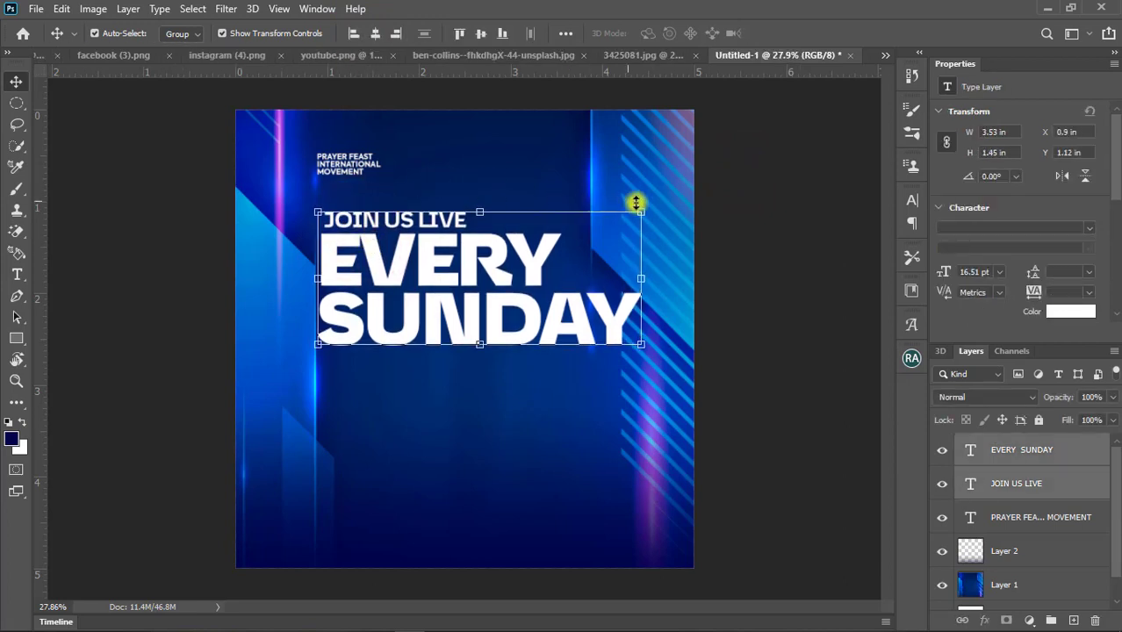
{"action": "left_click_drag", "start_coordinate": [642, 206], "coordinate": [622, 206]}
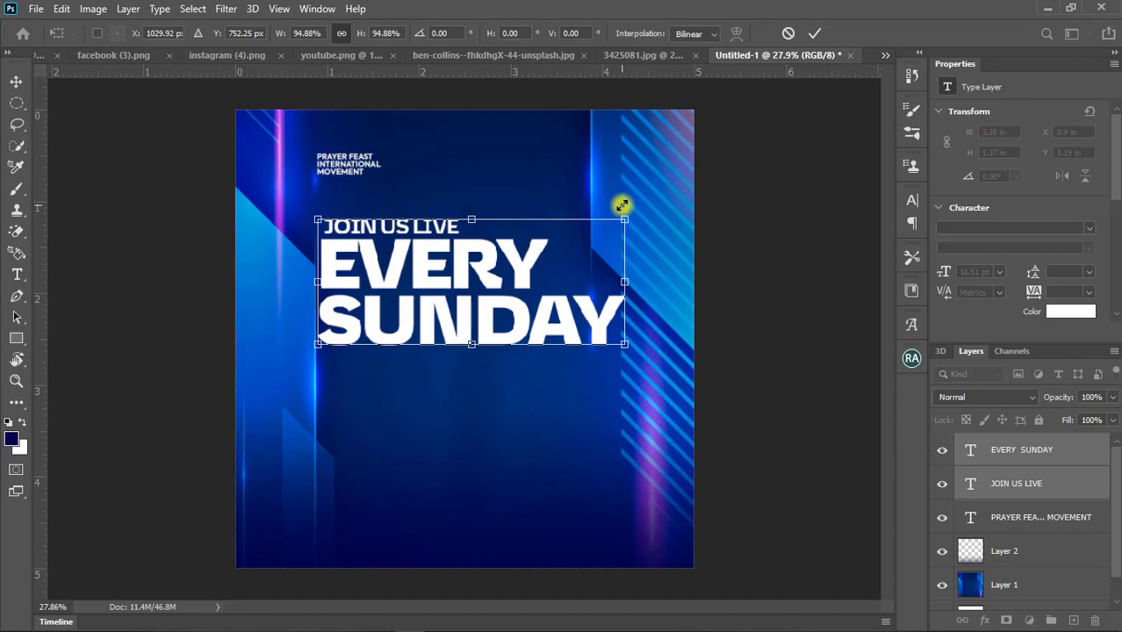
{"action": "key", "text": "Return"}
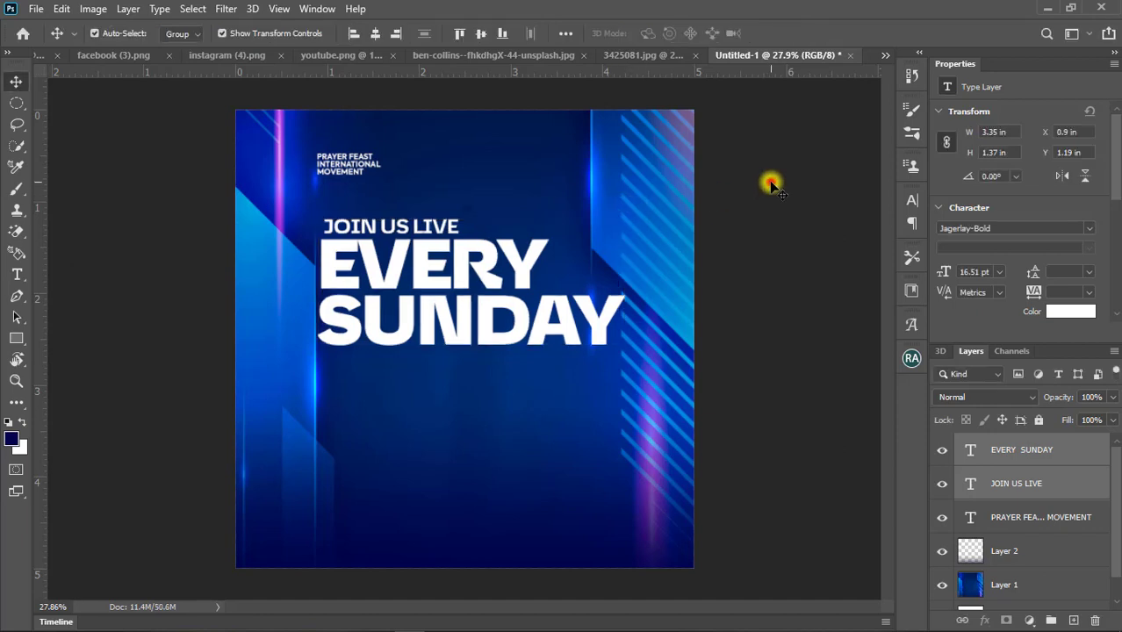
{"action": "left_click", "coordinate": [771, 181]}
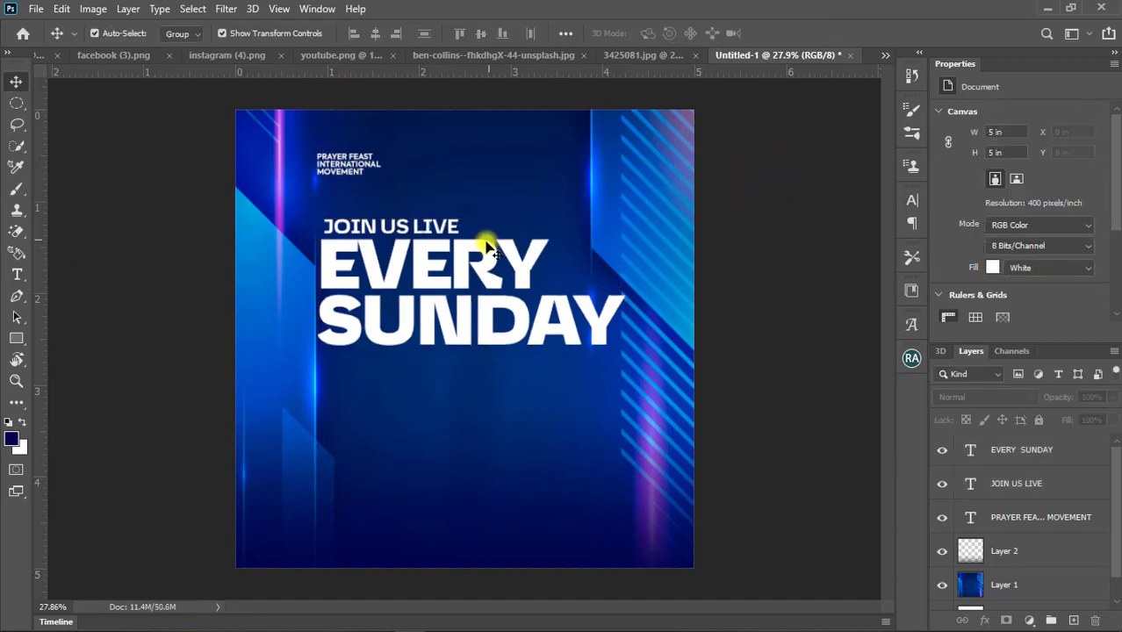
{"action": "key", "text": "t"}
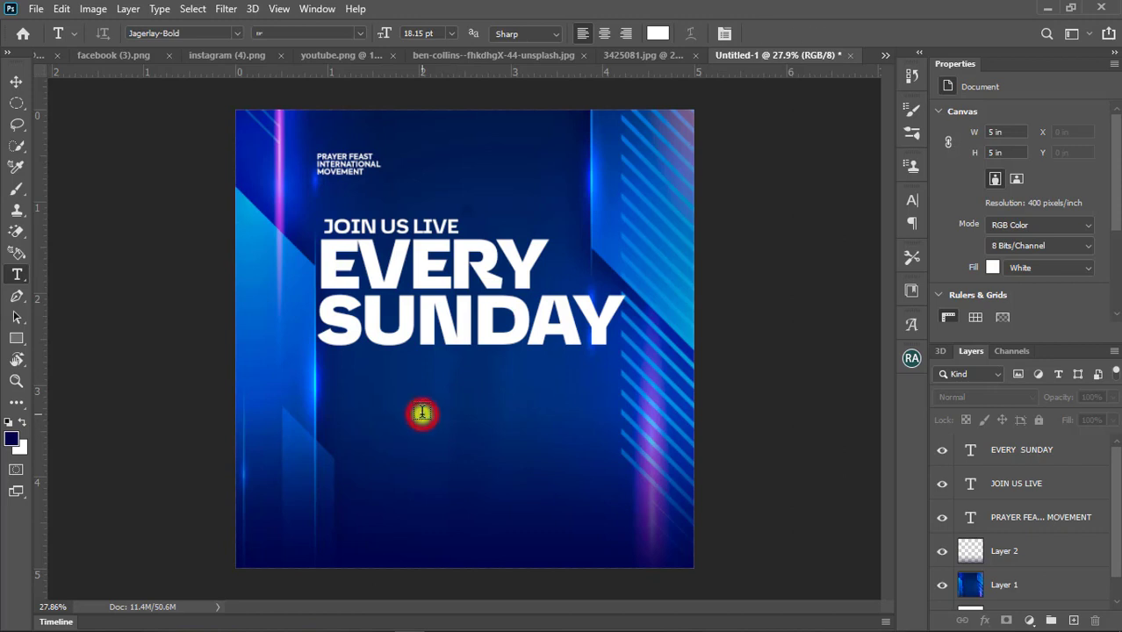
{"action": "left_click", "coordinate": [422, 413]}
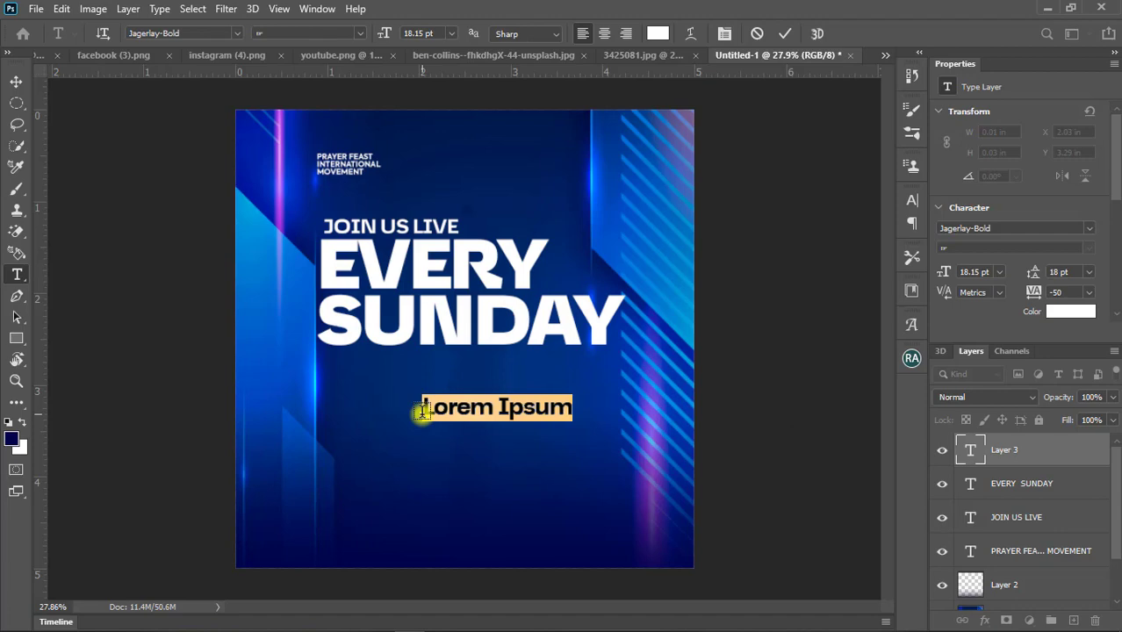
{"action": "left_click", "coordinate": [758, 33]}
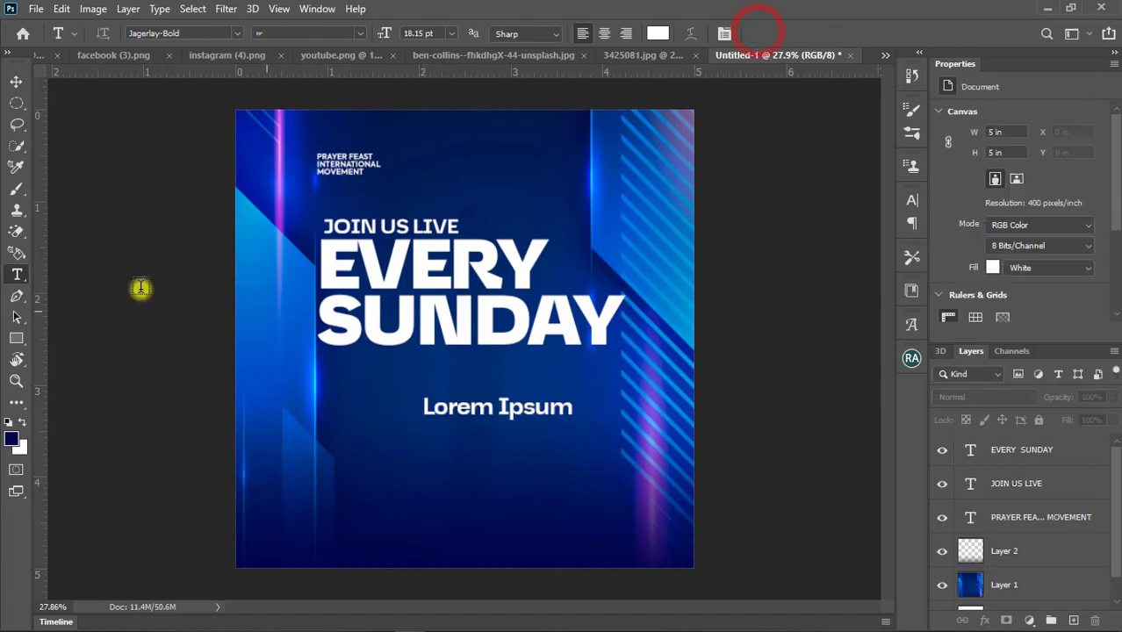
{"action": "left_click", "coordinate": [16, 82]}
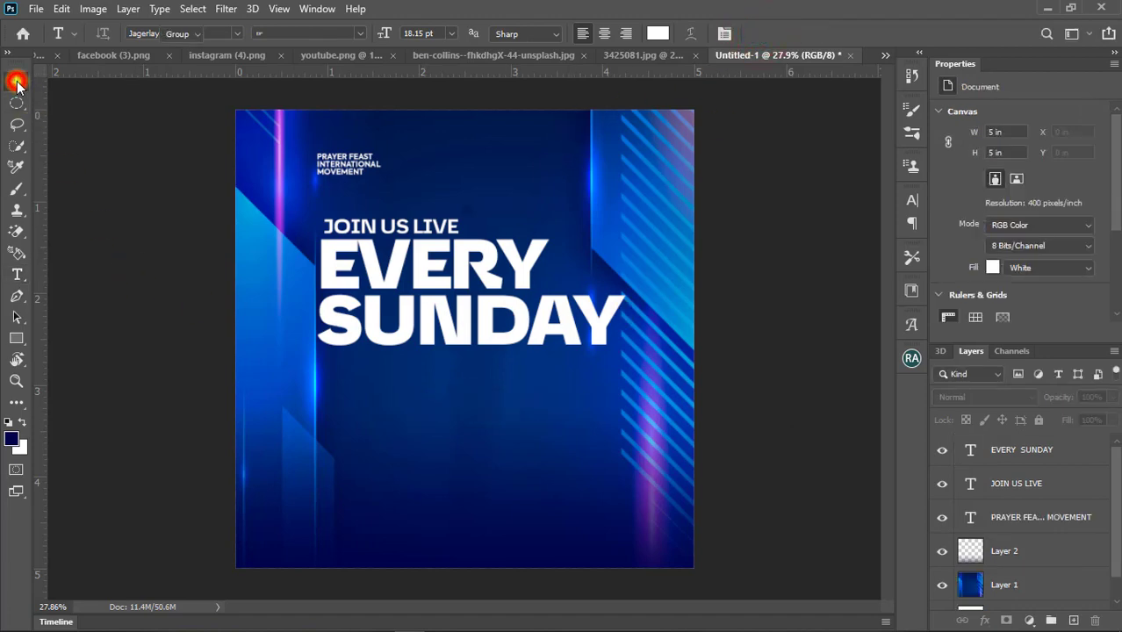
{"action": "left_click", "coordinate": [514, 280]}
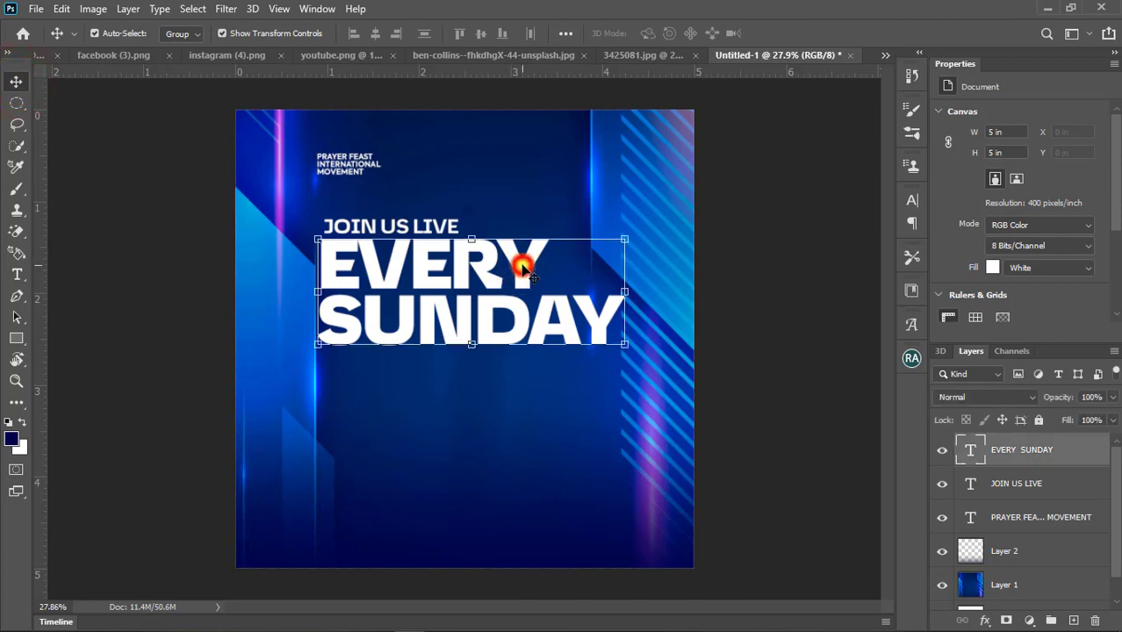
Step: Drag the cut-out man from DSC_1249.psd into the flyer document
{"action": "left_click", "coordinate": [447, 56]}
{"action": "left_click", "coordinate": [711, 56]}
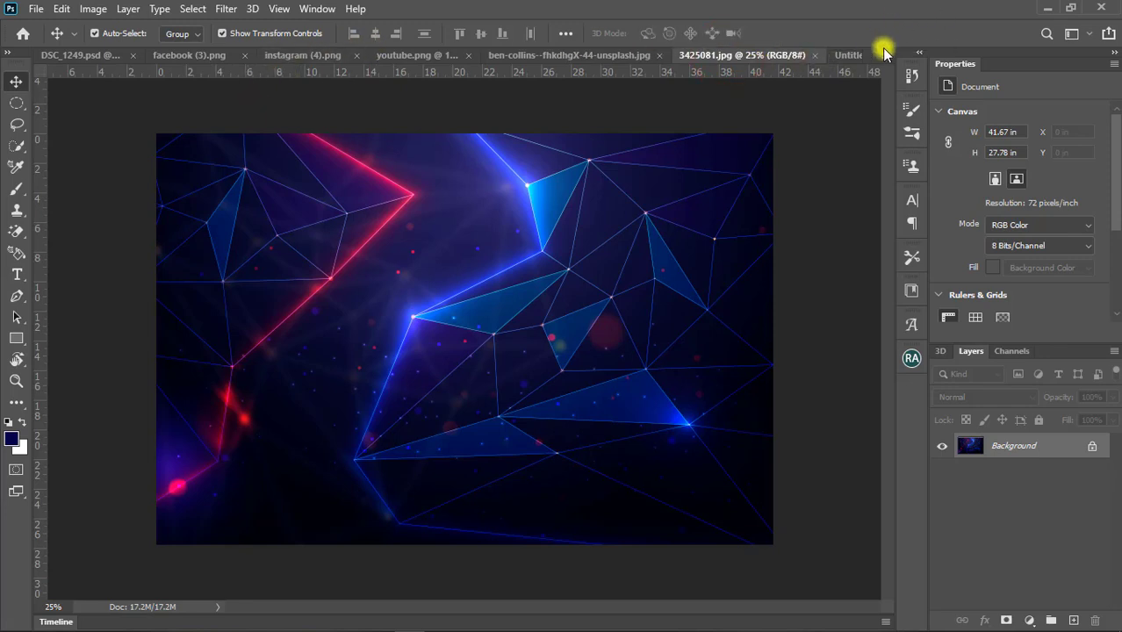
{"action": "left_click", "coordinate": [88, 55]}
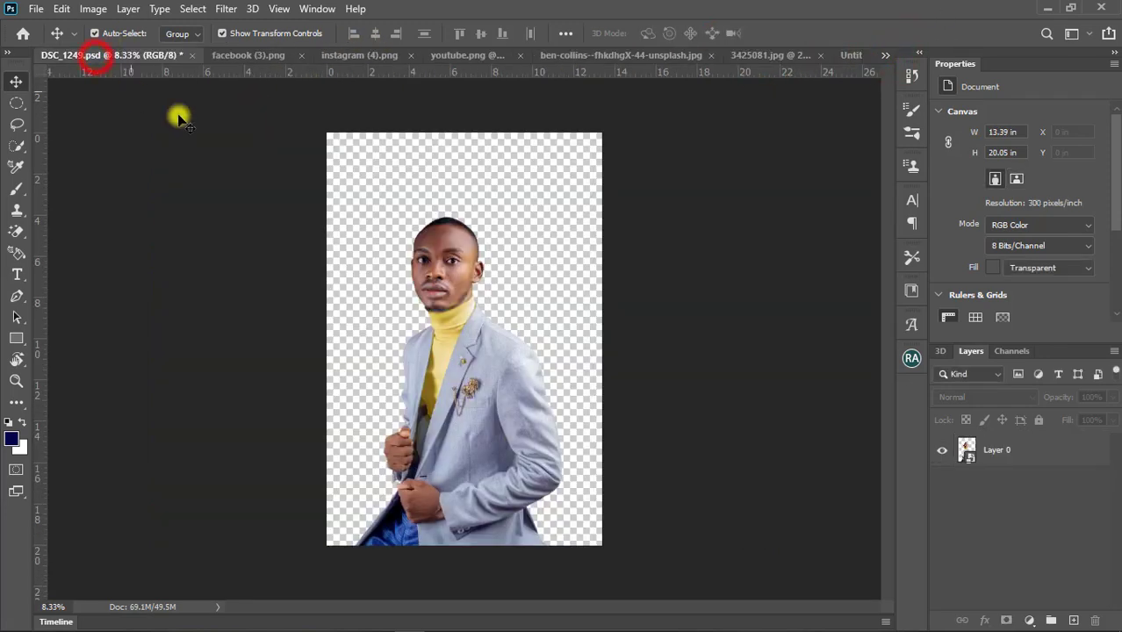
{"action": "mouse_move", "coordinate": [458, 361]}
{"action": "left_mouse_down"}
{"action": "mouse_move", "coordinate": [637, 262]}
{"action": "mouse_move", "coordinate": [727, 168]}
{"action": "left_mouse_up"}
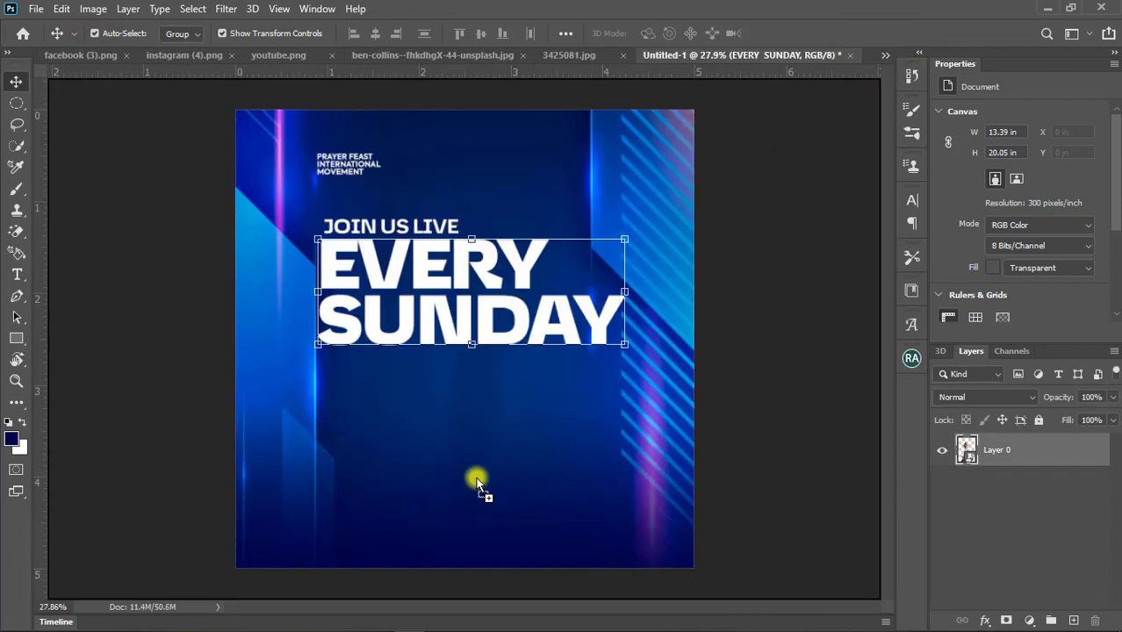
{"action": "left_click_drag", "start_coordinate": [476, 482], "coordinate": [508, 419]}
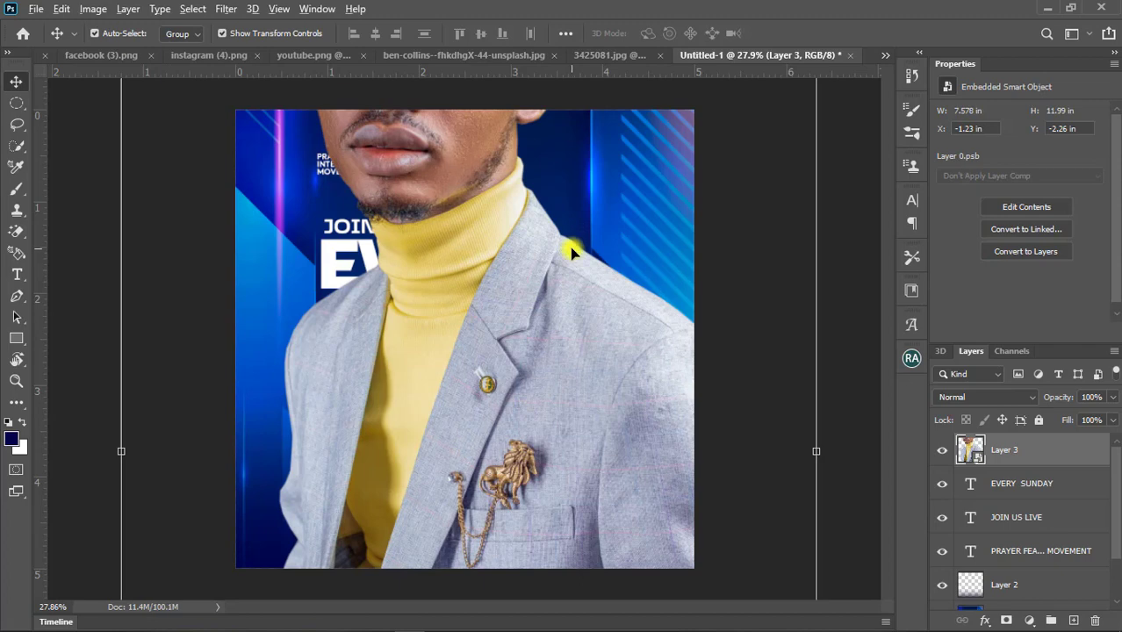
Step: Shrink the man's photo and place it in the lower part of the flyer
{"action": "scroll", "coordinate": [571, 253], "scroll_direction": "down", "scroll_amount": 3}
{"action": "scroll", "coordinate": [615, 229], "scroll_direction": "down", "scroll_amount": 2}
{"action": "mouse_move", "coordinate": [614, 149]}
{"action": "left_mouse_down"}
{"action": "mouse_move", "coordinate": [523, 398]}
{"action": "mouse_move", "coordinate": [526, 420]}
{"action": "left_mouse_up"}
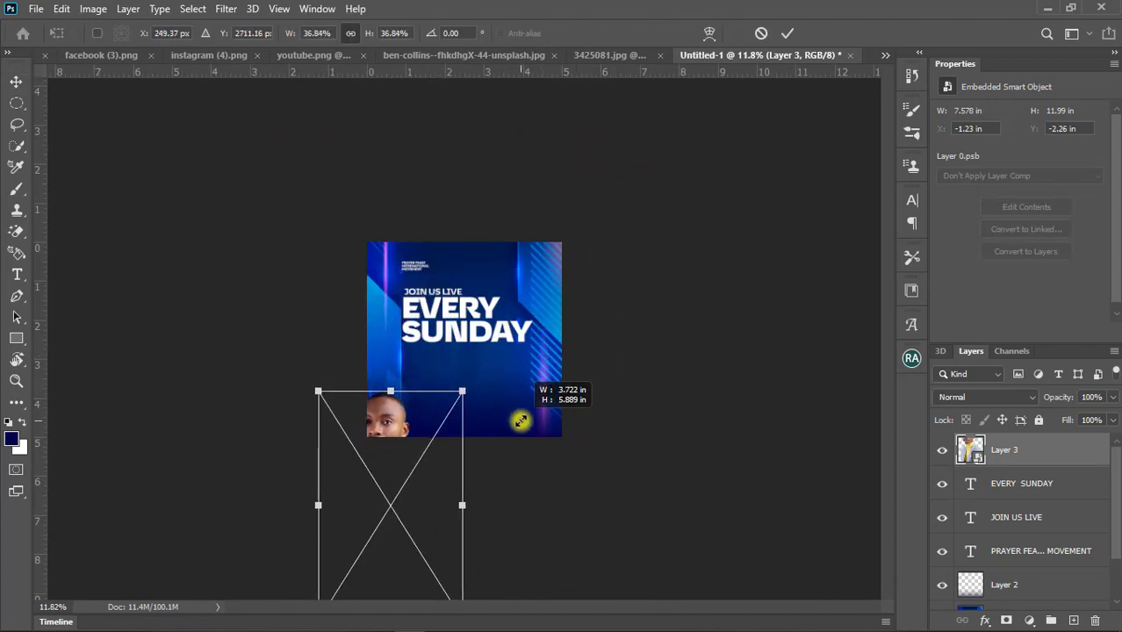
{"action": "left_click_drag", "start_coordinate": [404, 400], "coordinate": [457, 375]}
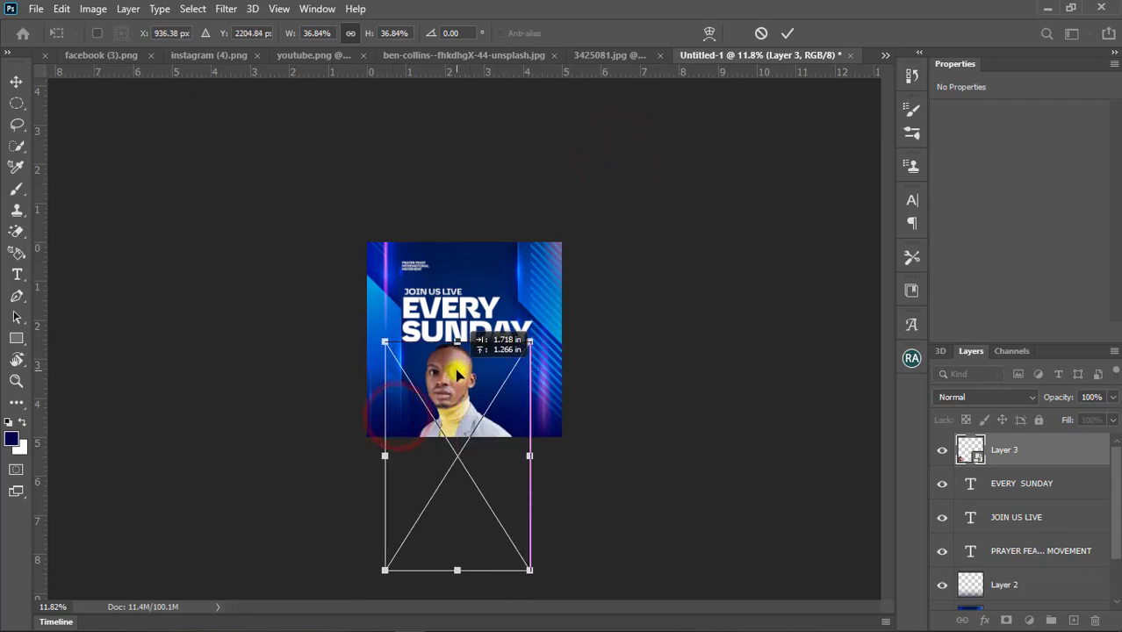
{"action": "scroll", "coordinate": [458, 378], "scroll_direction": "down", "scroll_amount": 2}
{"action": "scroll", "coordinate": [456, 386], "scroll_direction": "up", "scroll_amount": 3}
{"action": "scroll", "coordinate": [456, 387], "scroll_direction": "up", "scroll_amount": 1}
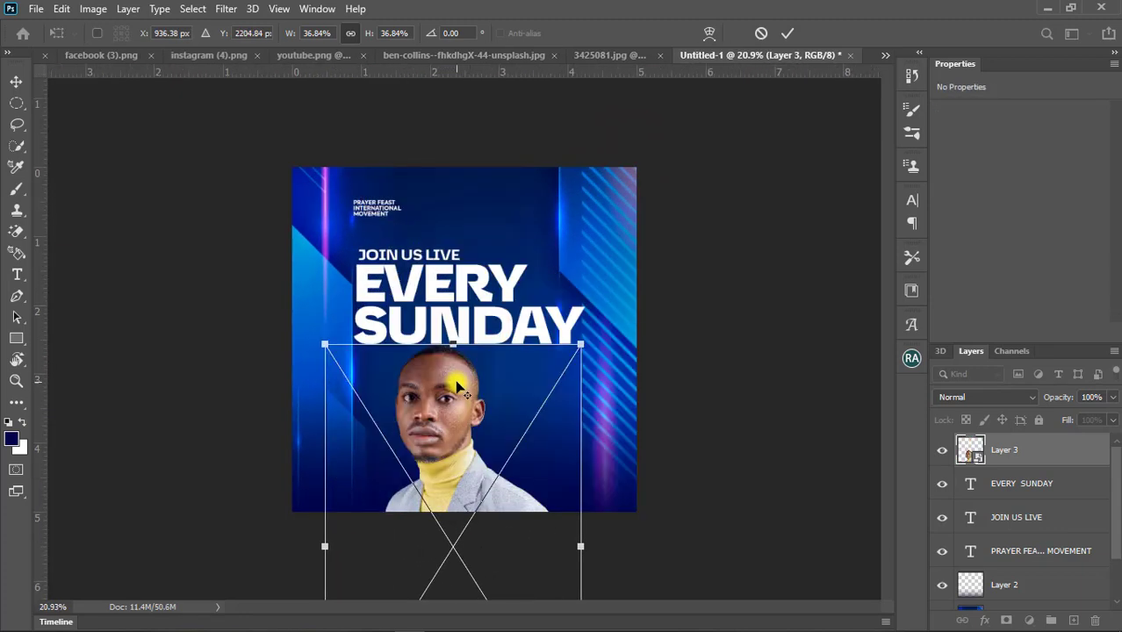
{"action": "scroll", "coordinate": [453, 391], "scroll_direction": "up", "scroll_amount": 1}
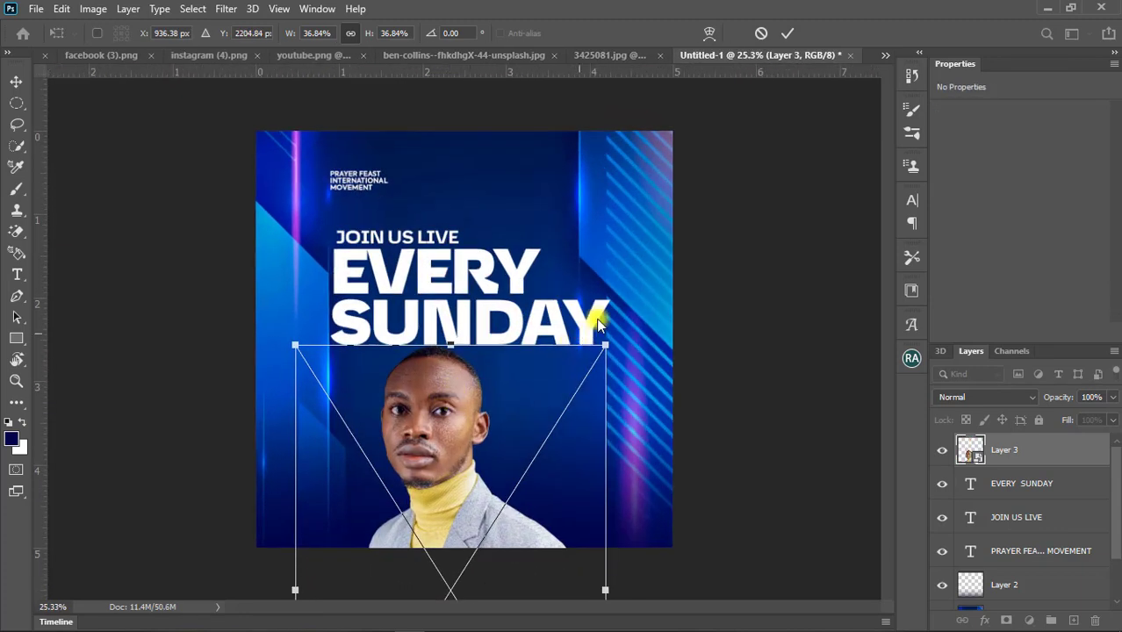
{"action": "left_click_drag", "start_coordinate": [604, 342], "coordinate": [518, 444]}
{"action": "left_click_drag", "start_coordinate": [414, 519], "coordinate": [495, 399]}
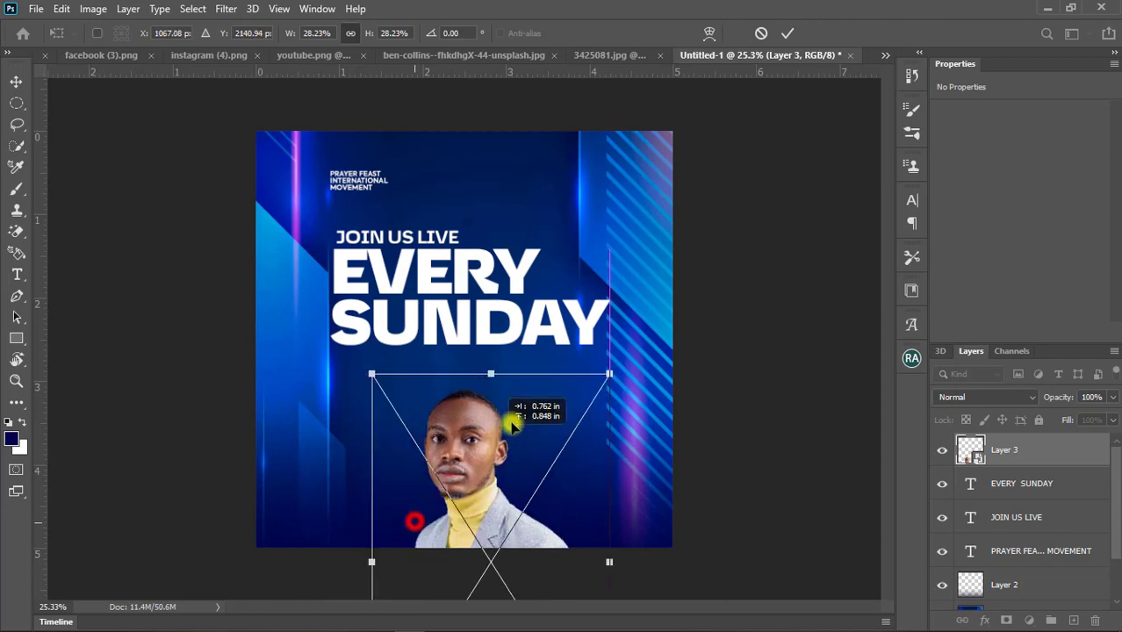
Step: Fine-tune the man to about 23%, head overlapping SUNDAY's bottom edge, and commit
{"action": "left_click_drag", "start_coordinate": [573, 345], "coordinate": [534, 390]}
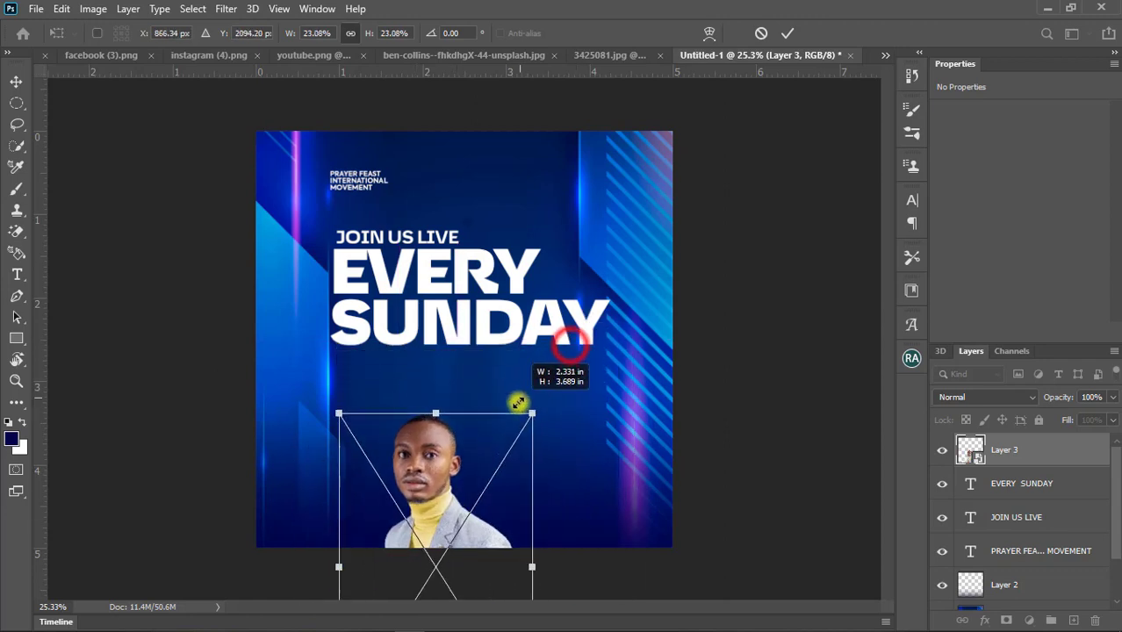
{"action": "left_click_drag", "start_coordinate": [474, 460], "coordinate": [496, 410]}
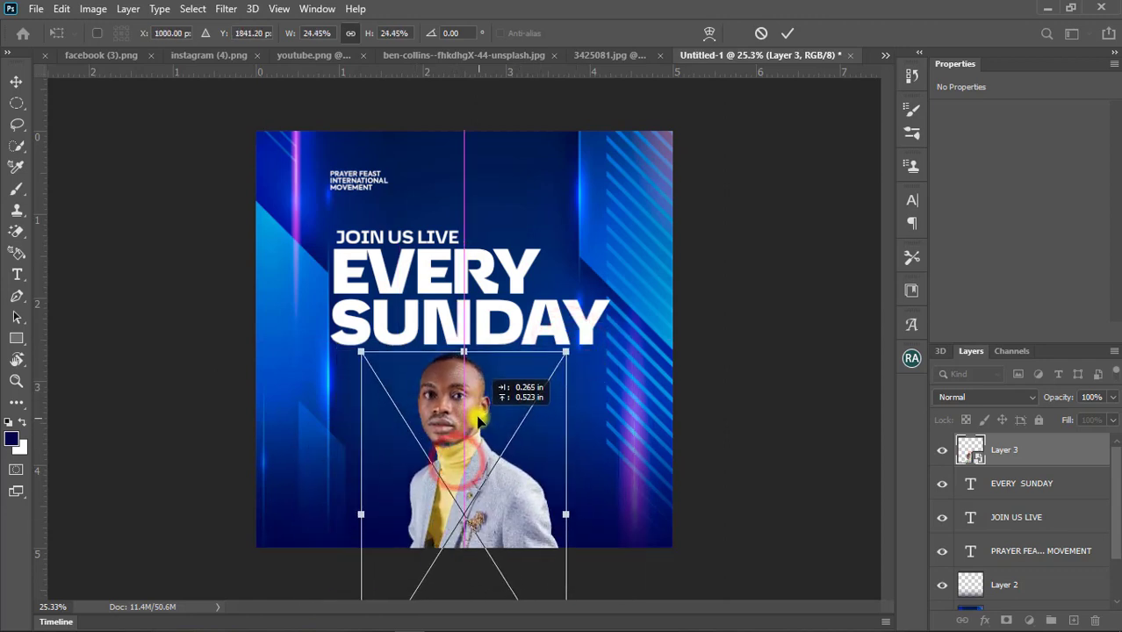
{"action": "left_click_drag", "start_coordinate": [569, 349], "coordinate": [549, 376]}
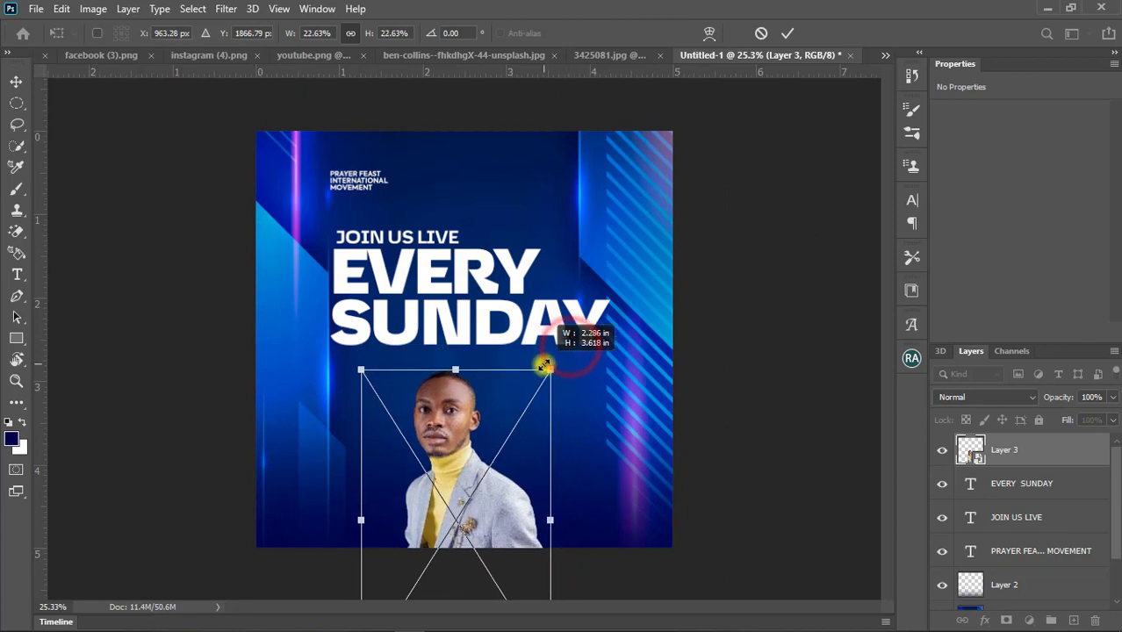
{"action": "mouse_move", "coordinate": [421, 450]}
{"action": "left_mouse_down"}
{"action": "mouse_move", "coordinate": [458, 397]}
{"action": "mouse_move", "coordinate": [457, 409]}
{"action": "left_mouse_up"}
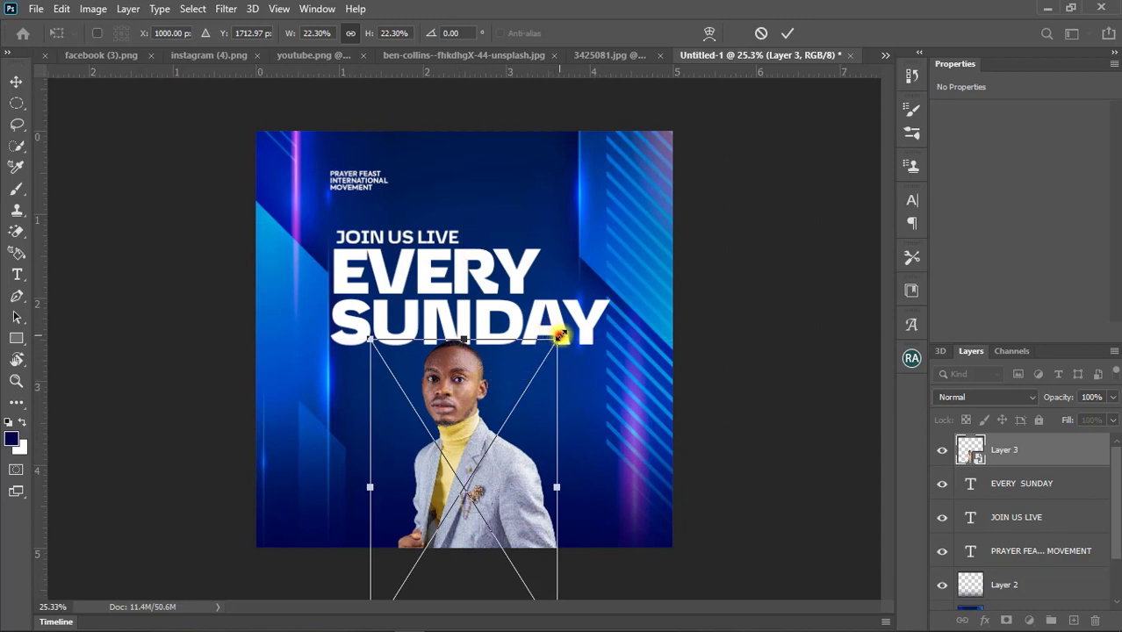
{"action": "left_click_drag", "start_coordinate": [560, 335], "coordinate": [569, 322]}
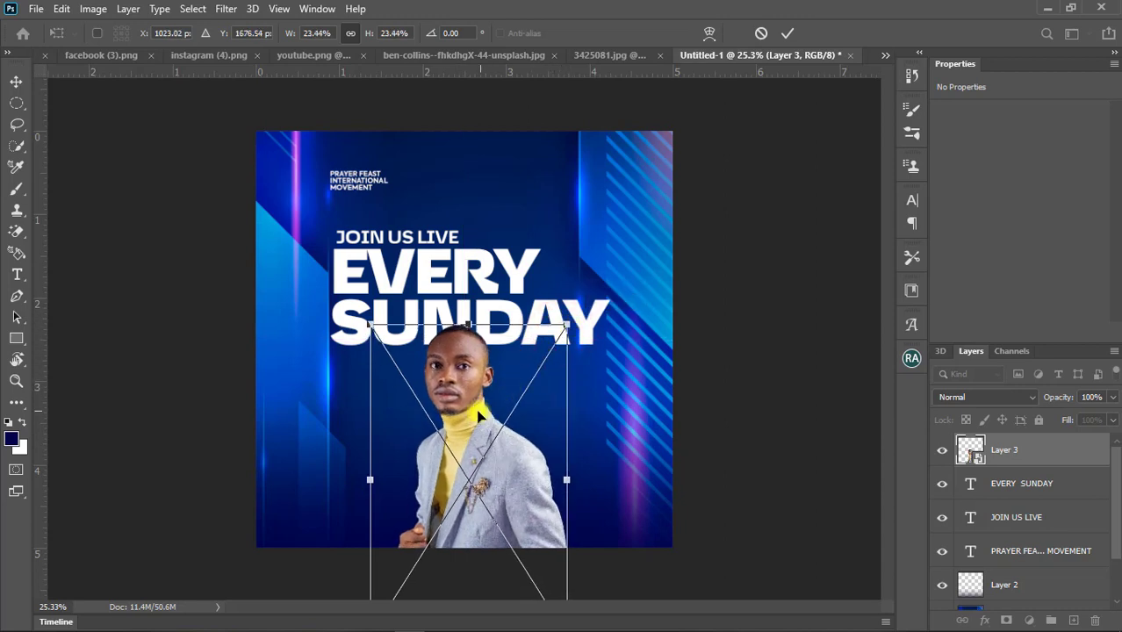
{"action": "left_click_drag", "start_coordinate": [479, 417], "coordinate": [482, 425]}
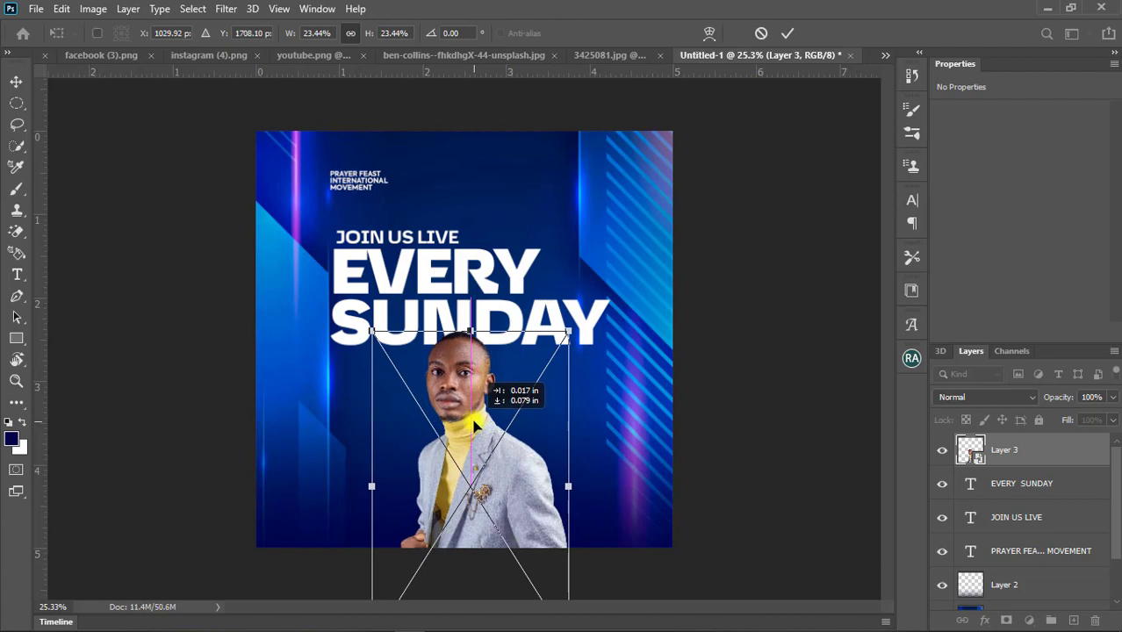
{"action": "left_click", "coordinate": [787, 33]}
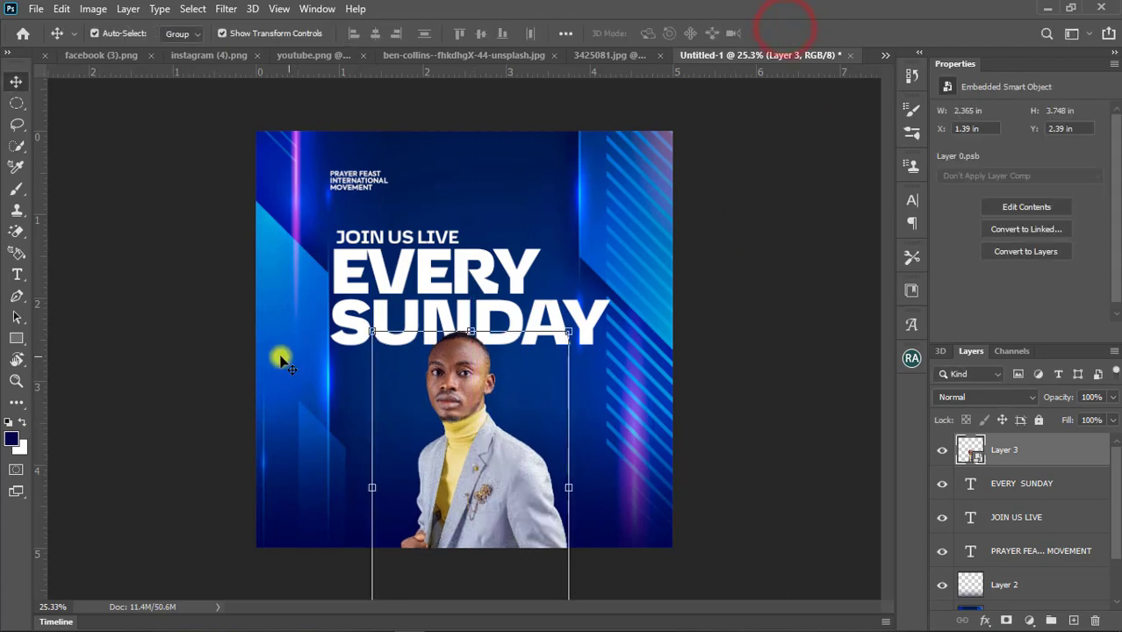
Step: Nudge the man's photo slightly right and cancel an attempted tilt
{"action": "scroll", "coordinate": [485, 451], "scroll_direction": "up", "scroll_amount": 1}
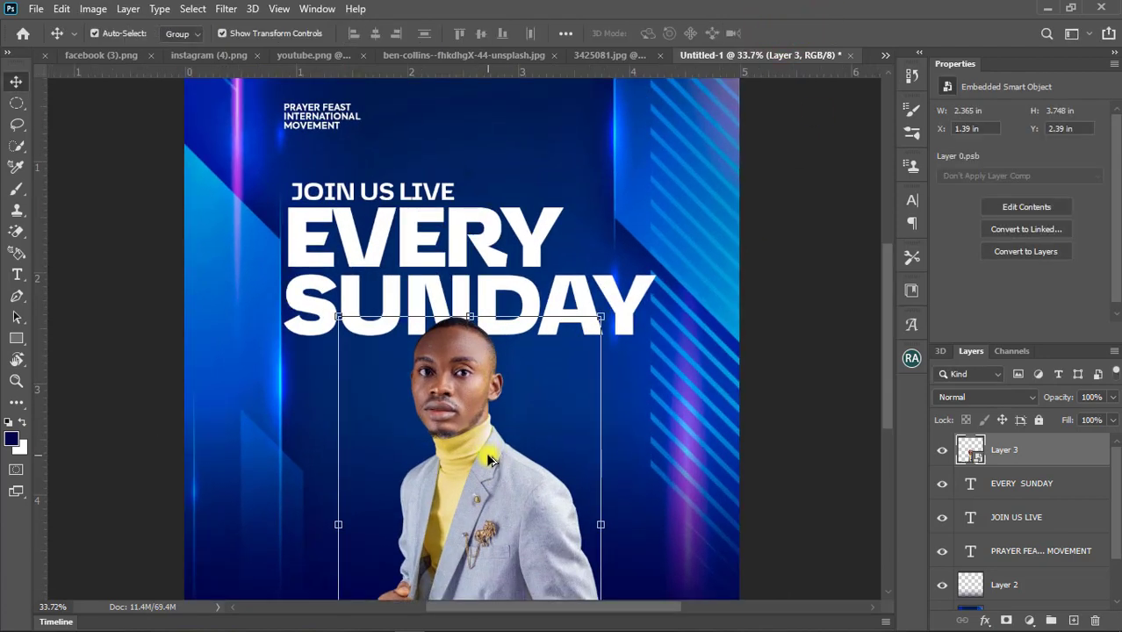
{"action": "left_click_drag", "start_coordinate": [474, 463], "coordinate": [479, 463]}
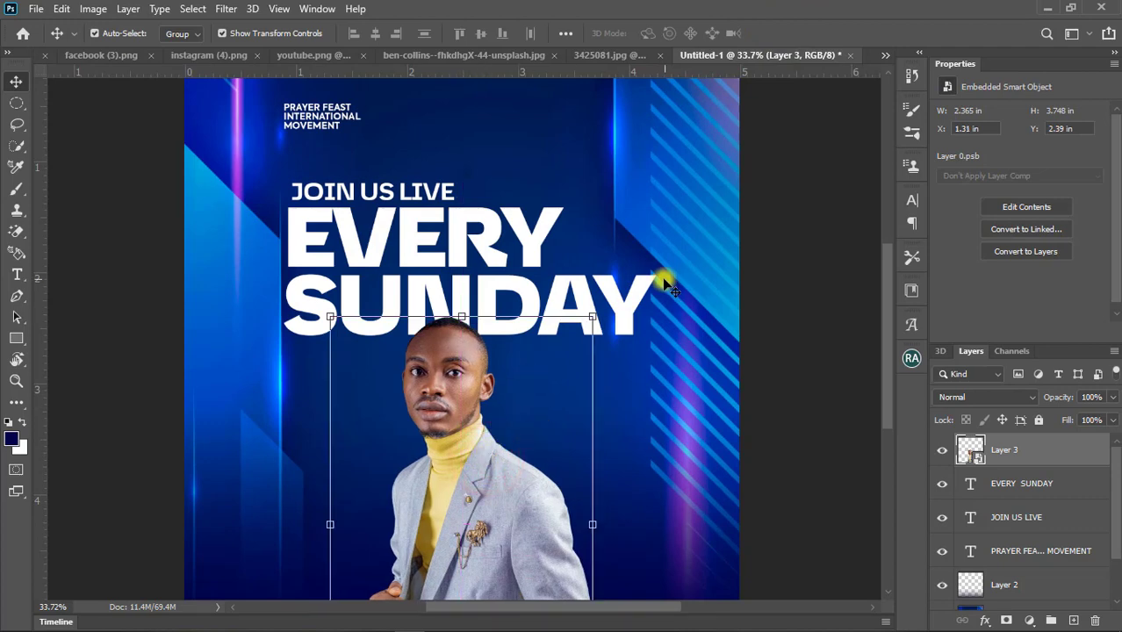
{"action": "left_click_drag", "start_coordinate": [604, 309], "coordinate": [607, 331]}
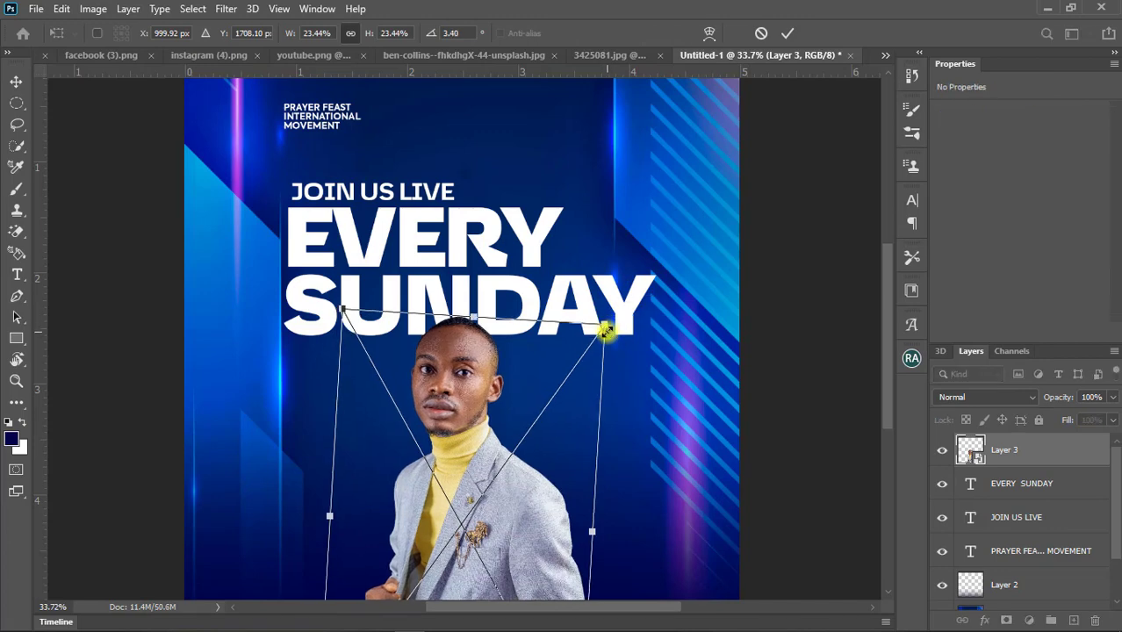
{"action": "key", "text": "Escape"}
Step: Hide the man's photo on Layer 3 and select the EVERY SUNDAY text layer
{"action": "left_click", "coordinate": [689, 340]}
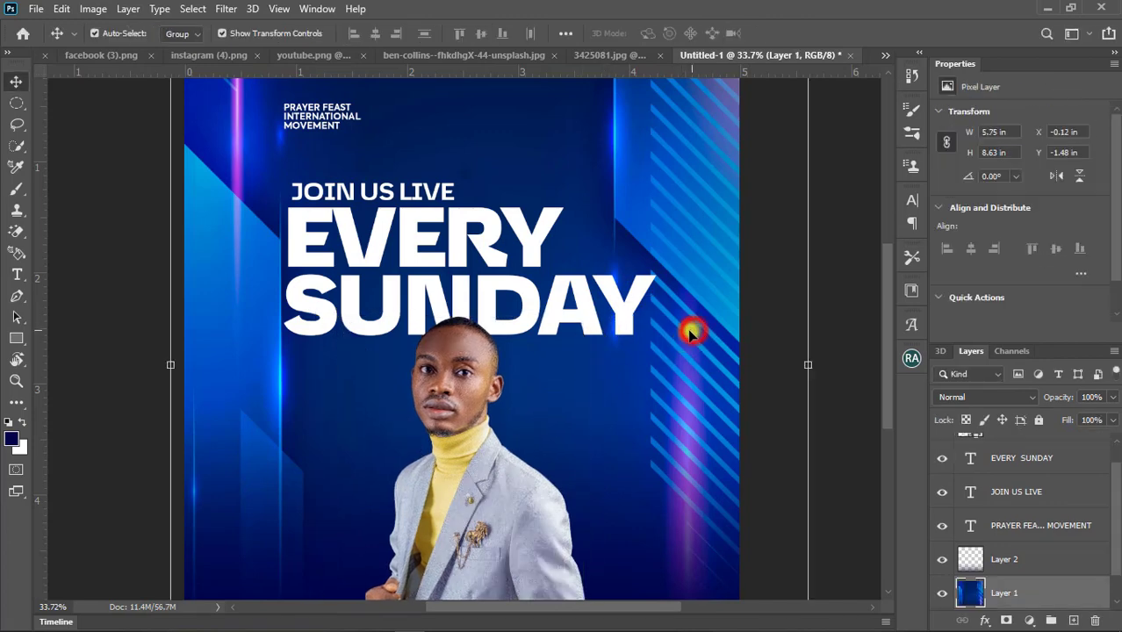
{"action": "left_click", "coordinate": [479, 486]}
{"action": "scroll", "coordinate": [499, 458], "scroll_direction": "down", "scroll_amount": 1}
{"action": "scroll", "coordinate": [499, 458], "scroll_direction": "down", "scroll_amount": 2}
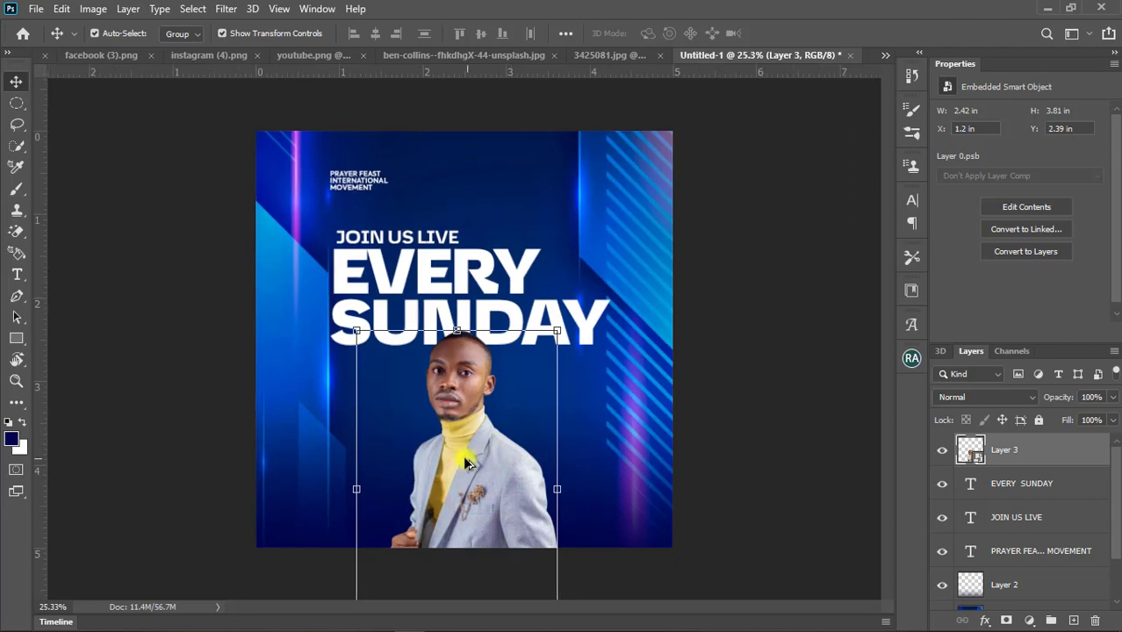
{"action": "scroll", "coordinate": [474, 458], "scroll_direction": "up", "scroll_amount": 2}
{"action": "scroll", "coordinate": [455, 459], "scroll_direction": "up", "scroll_amount": 1}
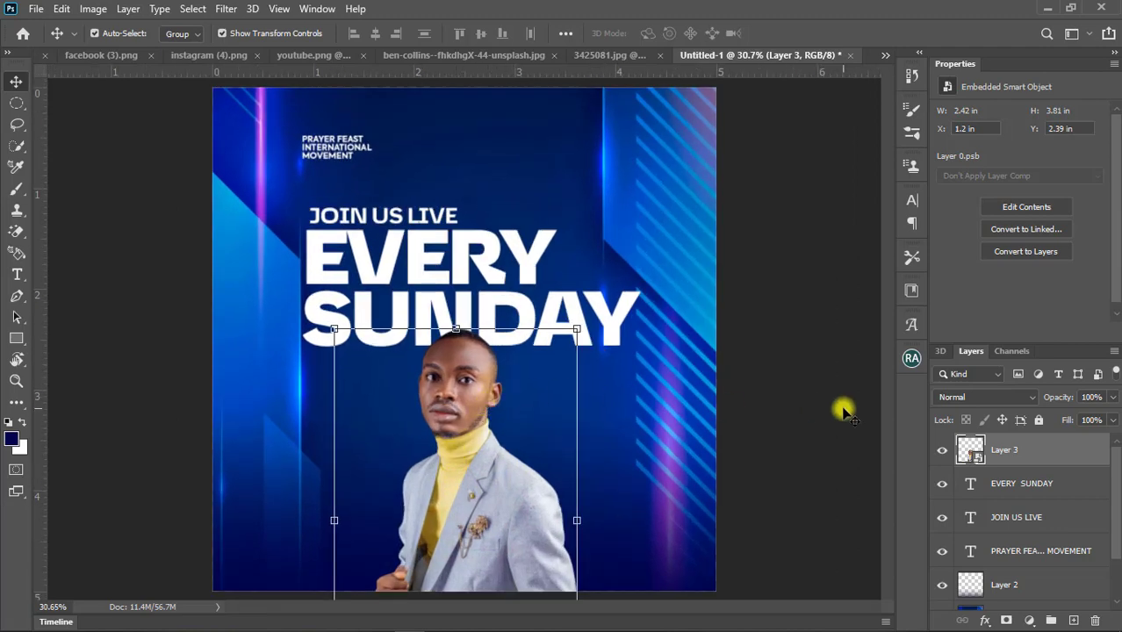
{"action": "left_click", "coordinate": [942, 453]}
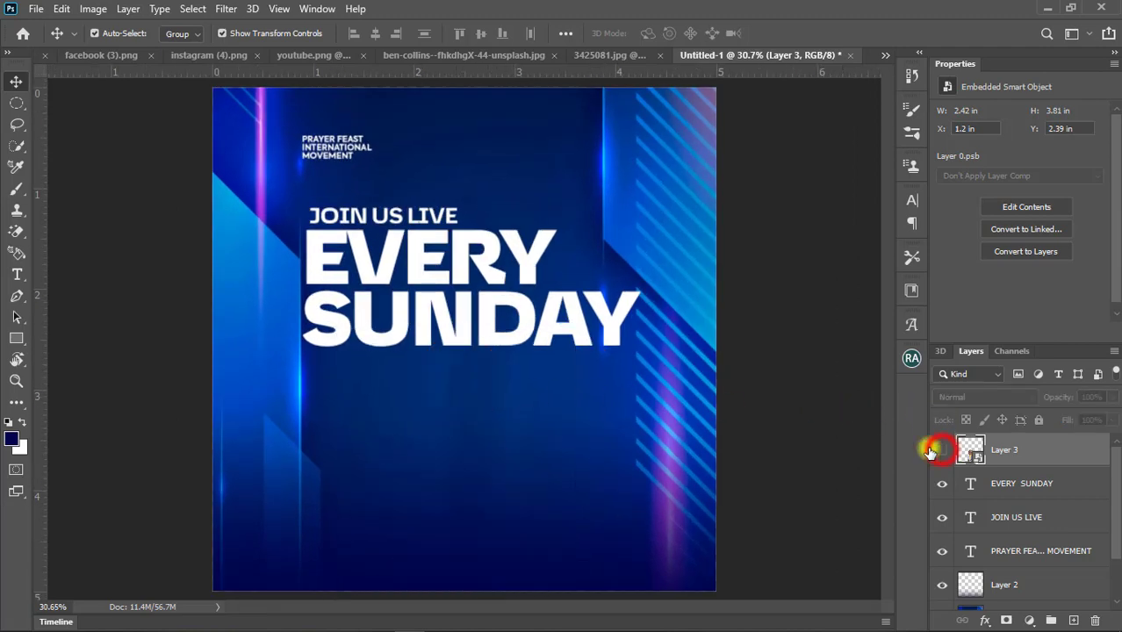
{"action": "left_click", "coordinate": [821, 368]}
{"action": "left_click", "coordinate": [612, 323]}
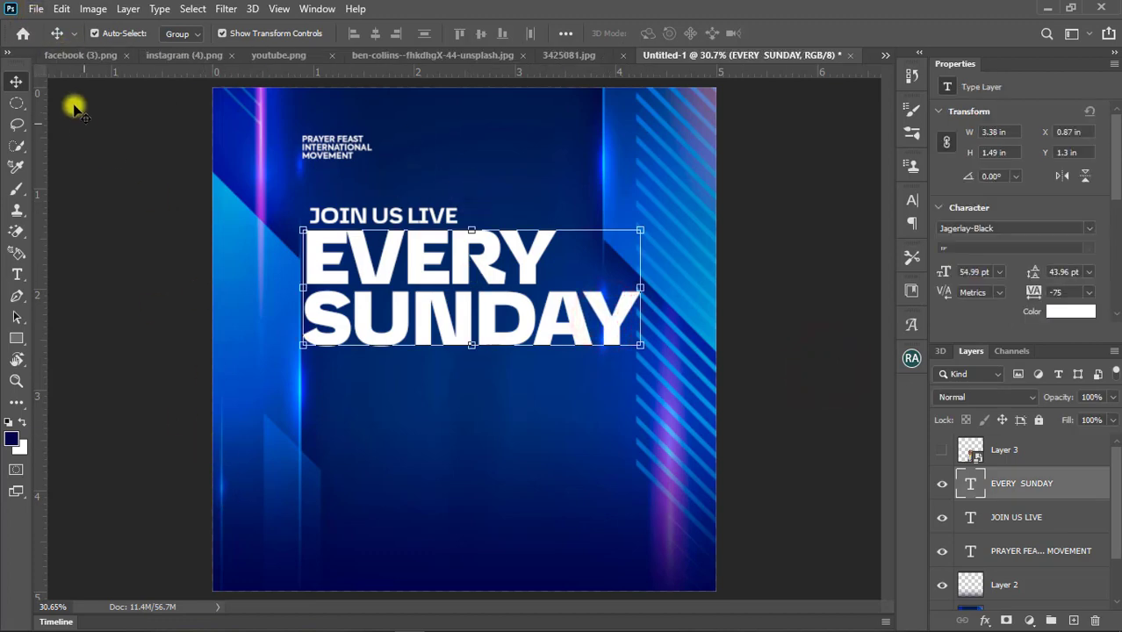
{"action": "left_click", "coordinate": [36, 10]}
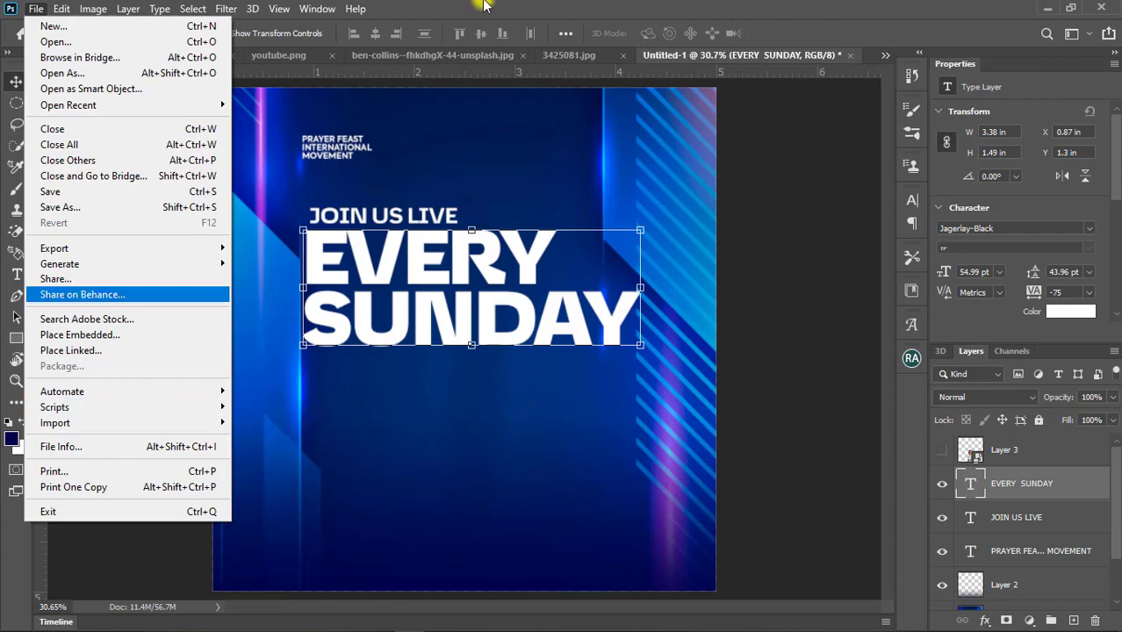
Step: Start File > Open and browse into Documents > Backgroud n Pix
{"action": "left_click", "coordinate": [352, 8]}
{"action": "left_click", "coordinate": [128, 8]}
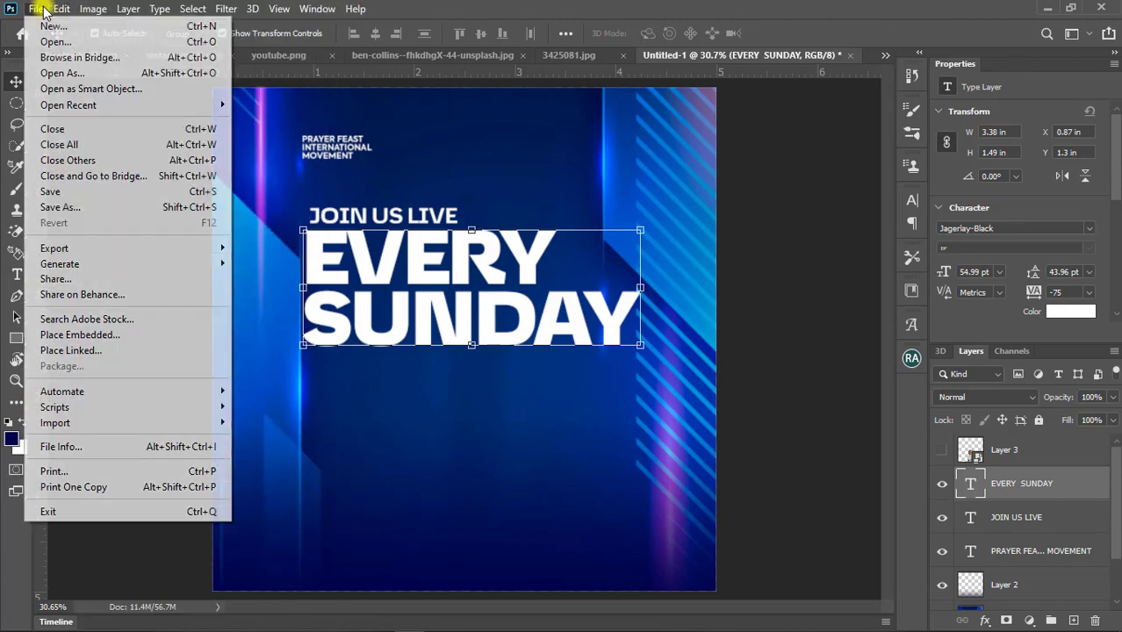
{"action": "left_click", "coordinate": [52, 42]}
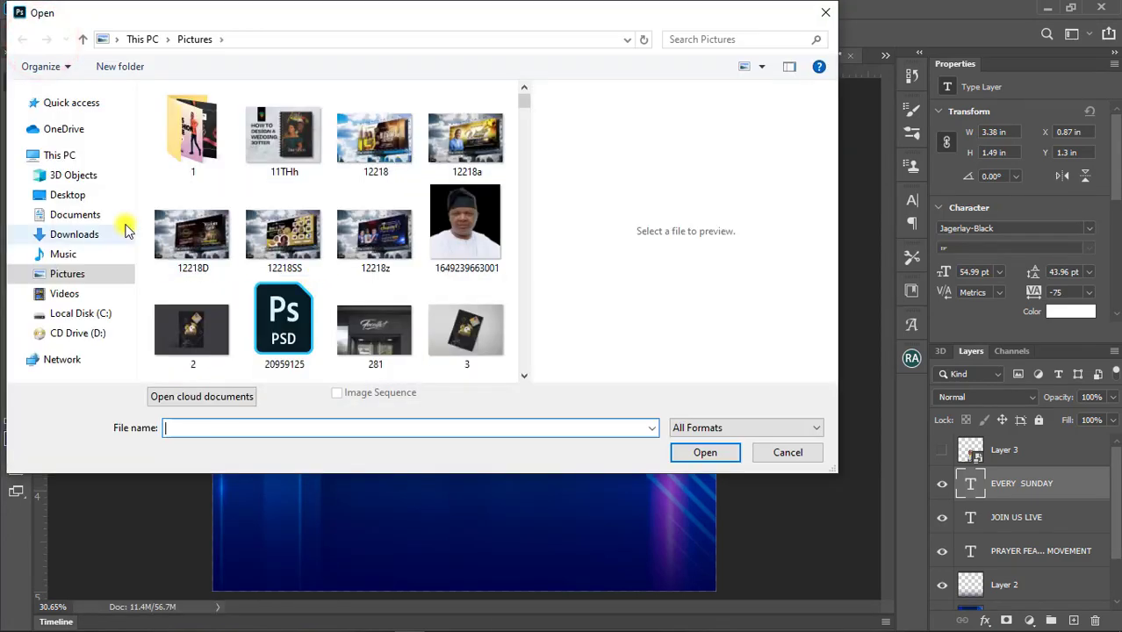
{"action": "left_click", "coordinate": [84, 216]}
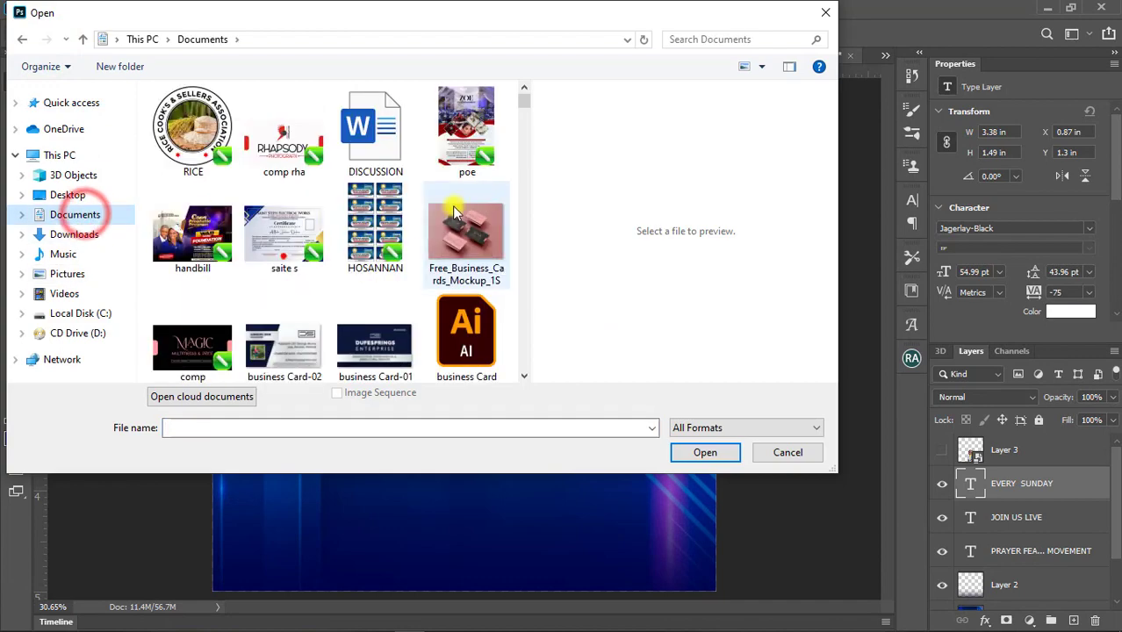
{"action": "left_click_drag", "start_coordinate": [524, 94], "coordinate": [526, 341]}
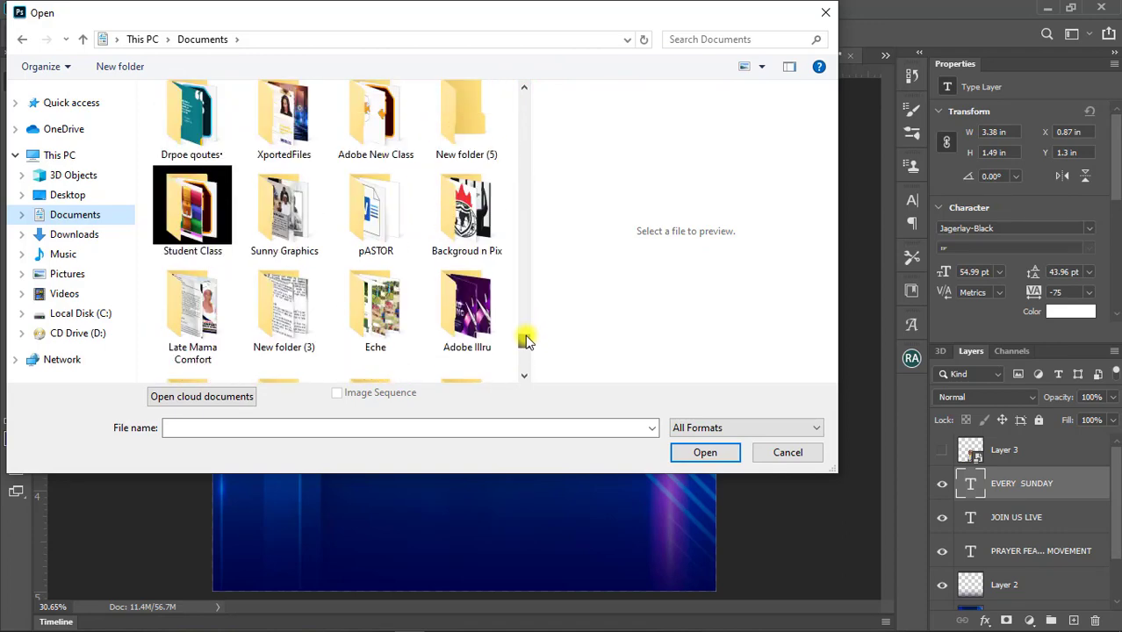
{"action": "left_click", "coordinate": [500, 247]}
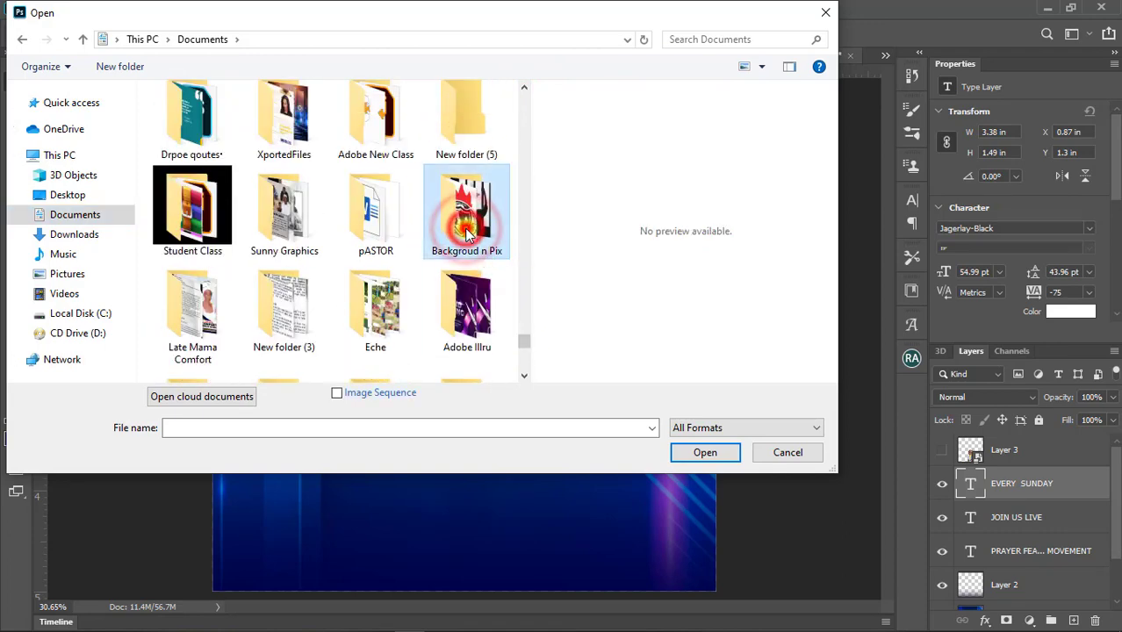
{"action": "double_click", "coordinate": [468, 232]}
Step: Open go 1 from the Gold folder as a new document
{"action": "left_click", "coordinate": [462, 233]}
{"action": "scroll", "coordinate": [367, 341], "scroll_direction": "down", "scroll_amount": 1}
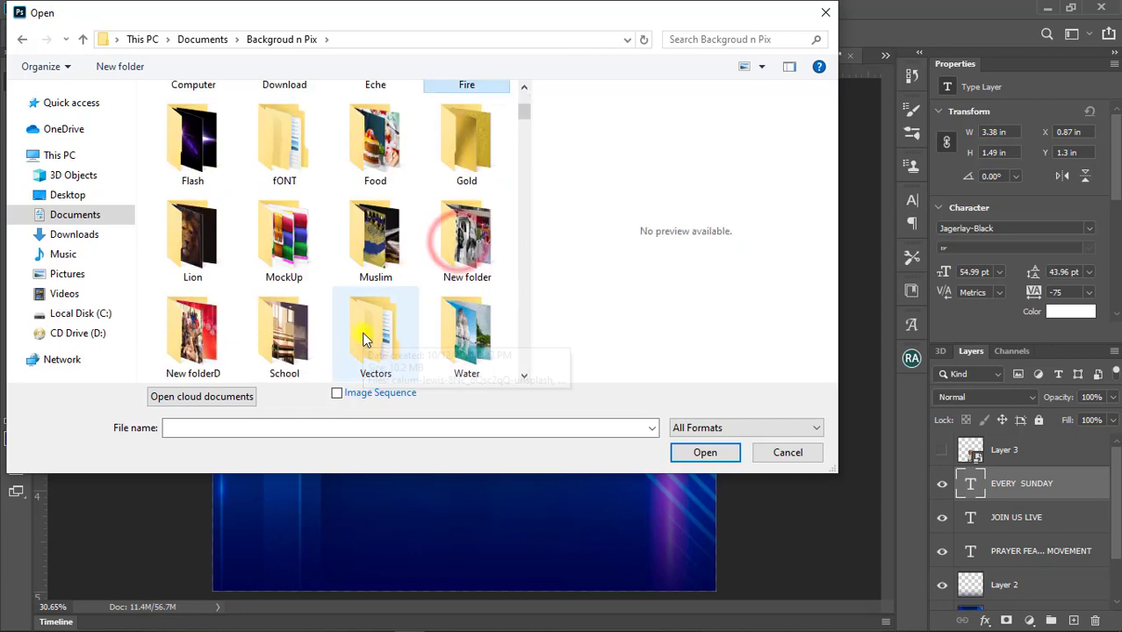
{"action": "double_click", "coordinate": [467, 157]}
{"action": "scroll", "coordinate": [403, 349], "scroll_direction": "down", "scroll_amount": 3}
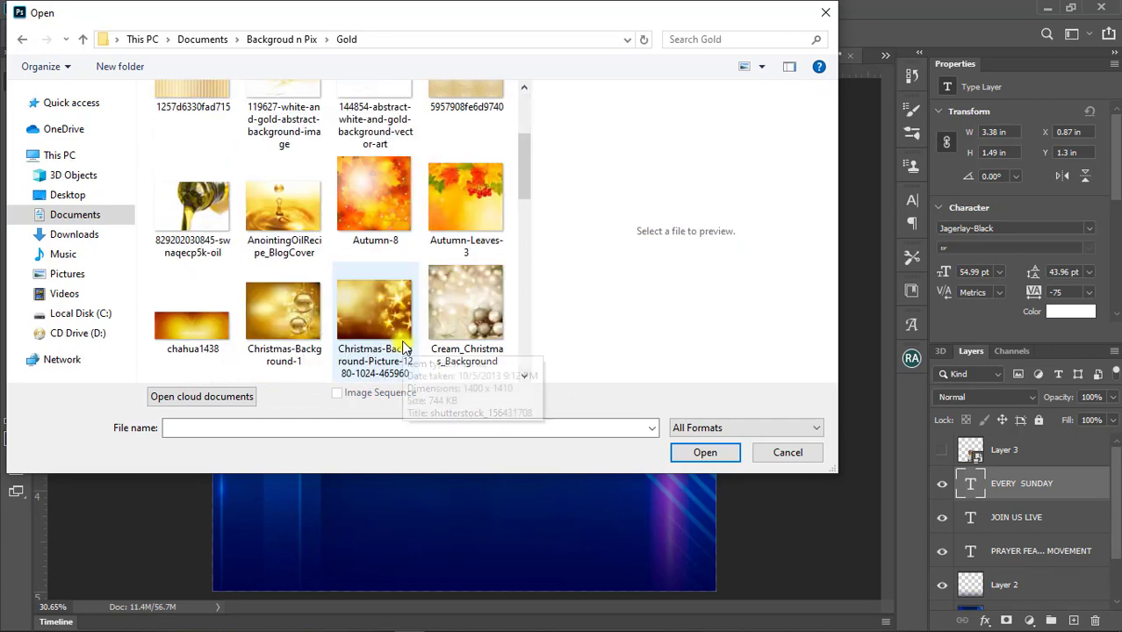
{"action": "scroll", "coordinate": [401, 347], "scroll_direction": "down", "scroll_amount": 2}
{"action": "scroll", "coordinate": [399, 334], "scroll_direction": "down", "scroll_amount": 2}
{"action": "scroll", "coordinate": [399, 323], "scroll_direction": "down", "scroll_amount": 1}
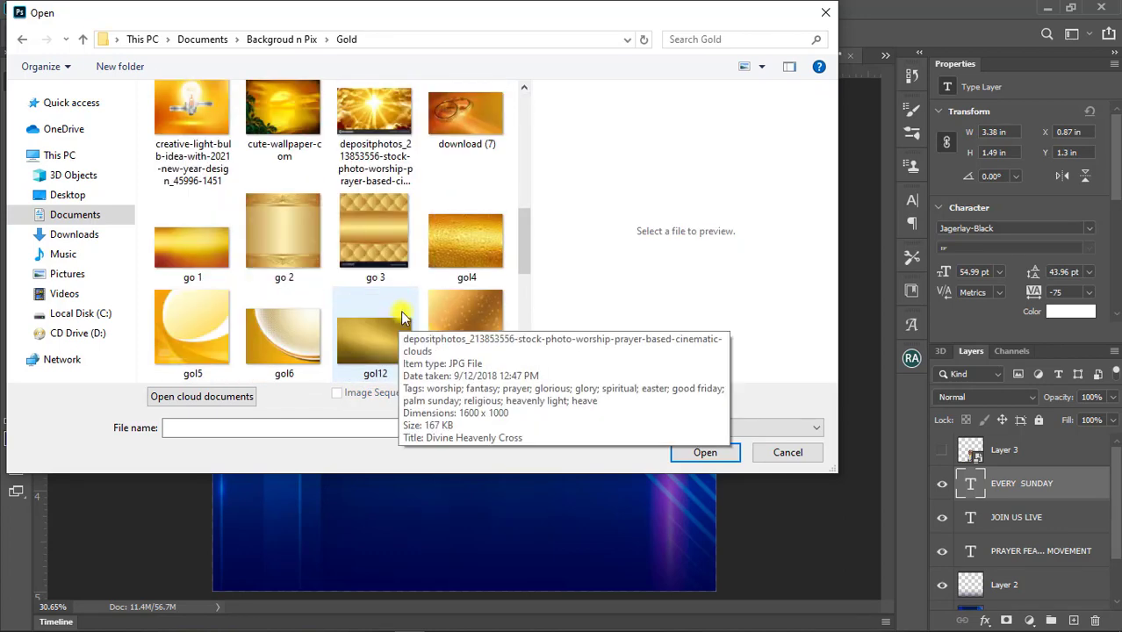
{"action": "scroll", "coordinate": [418, 318], "scroll_direction": "up", "scroll_amount": 1}
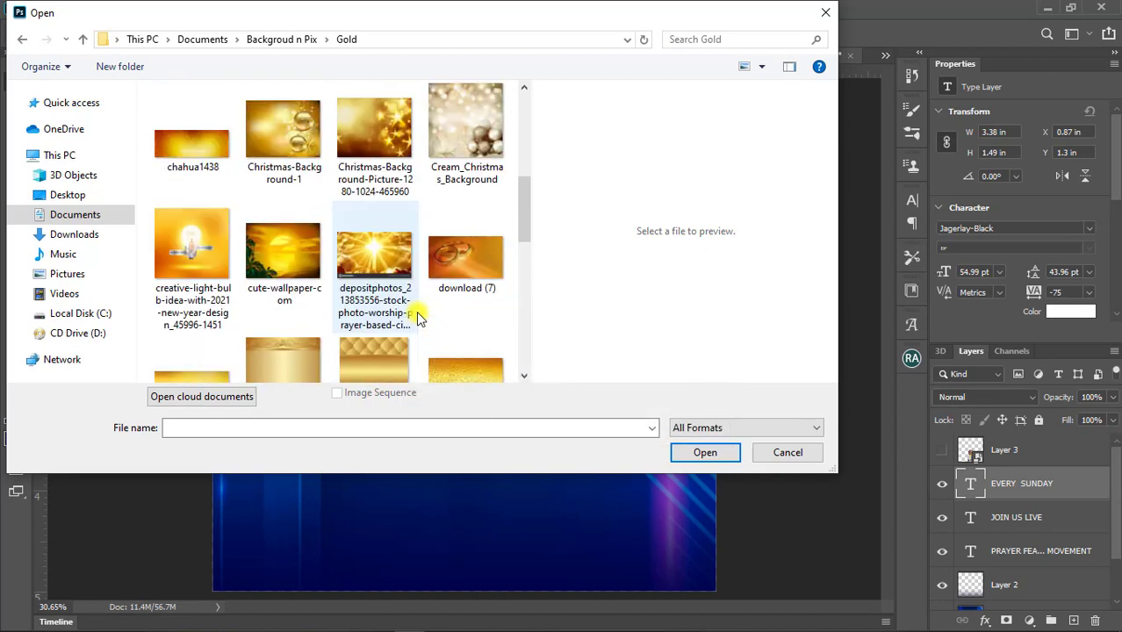
{"action": "scroll", "coordinate": [418, 318], "scroll_direction": "up", "scroll_amount": 3}
{"action": "scroll", "coordinate": [418, 317], "scroll_direction": "up", "scroll_amount": 2}
{"action": "scroll", "coordinate": [418, 318], "scroll_direction": "down", "scroll_amount": 5}
{"action": "scroll", "coordinate": [418, 318], "scroll_direction": "down", "scroll_amount": 1}
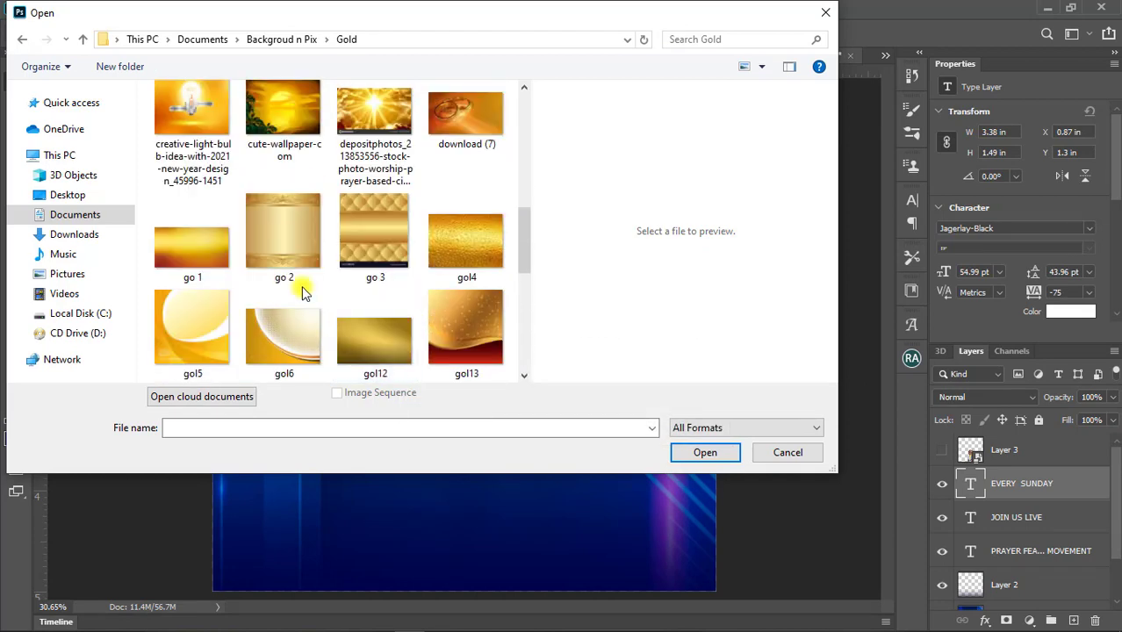
{"action": "left_click", "coordinate": [191, 262]}
{"action": "left_click", "coordinate": [707, 453]}
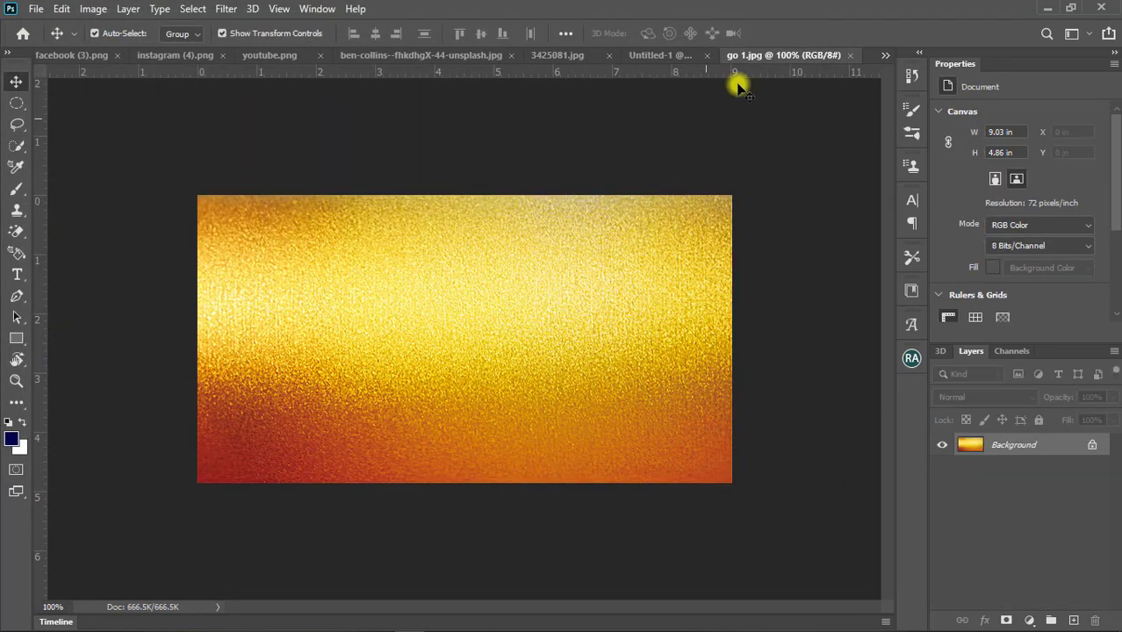
Step: Copy the gold texture image onto the flyer as a new layer
{"action": "left_click_drag", "start_coordinate": [777, 63], "coordinate": [773, 173]}
{"action": "mouse_move", "coordinate": [929, 372]}
{"action": "left_mouse_down"}
{"action": "mouse_move", "coordinate": [442, 264]}
{"action": "mouse_move", "coordinate": [392, 270]}
{"action": "left_mouse_up"}
{"action": "left_click_drag", "start_coordinate": [922, 176], "coordinate": [594, 140]}
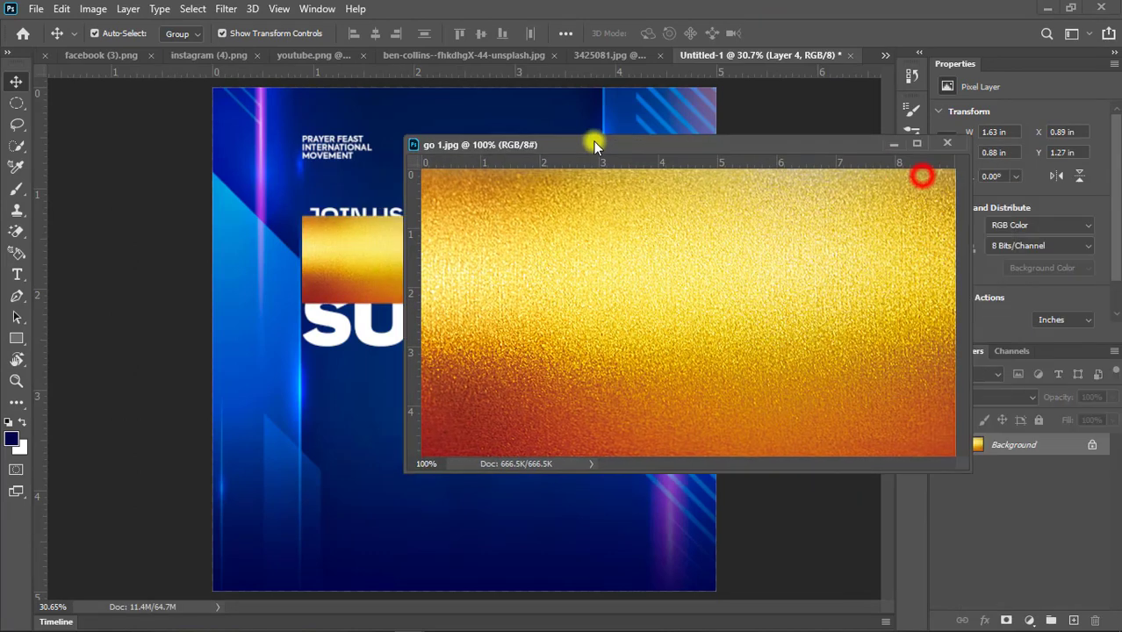
{"action": "left_click", "coordinate": [929, 144]}
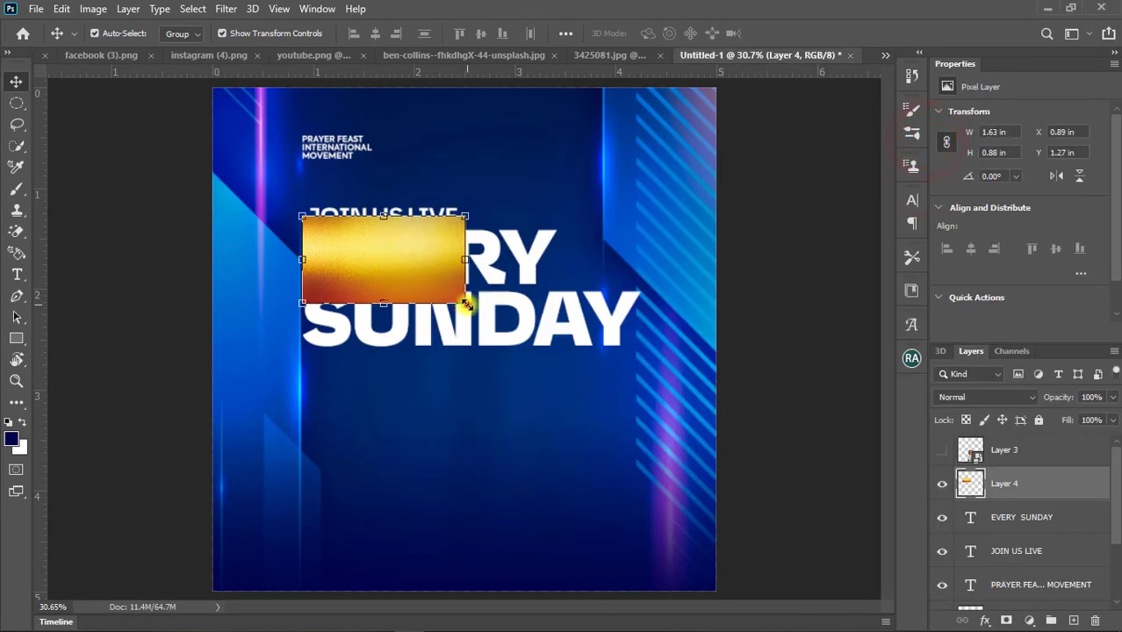
Step: Enlarge the gold layer over the headline and clip it into EVERY SUNDAY
{"action": "left_click_drag", "start_coordinate": [466, 303], "coordinate": [655, 405]}
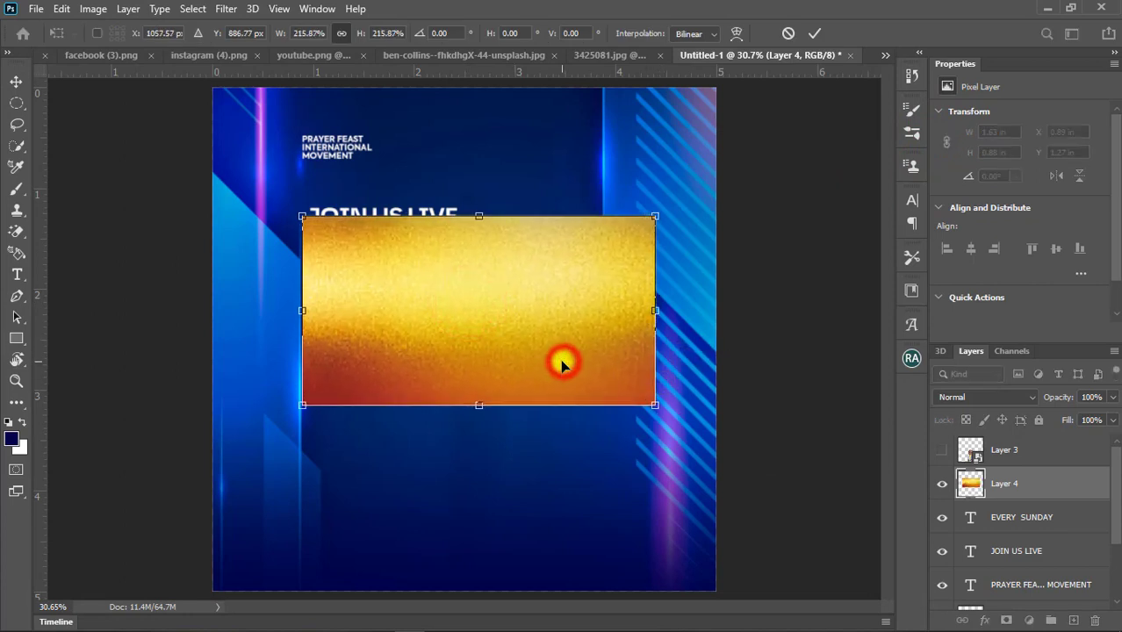
{"action": "left_click_drag", "start_coordinate": [563, 364], "coordinate": [556, 358]}
{"action": "left_click", "coordinate": [814, 34]}
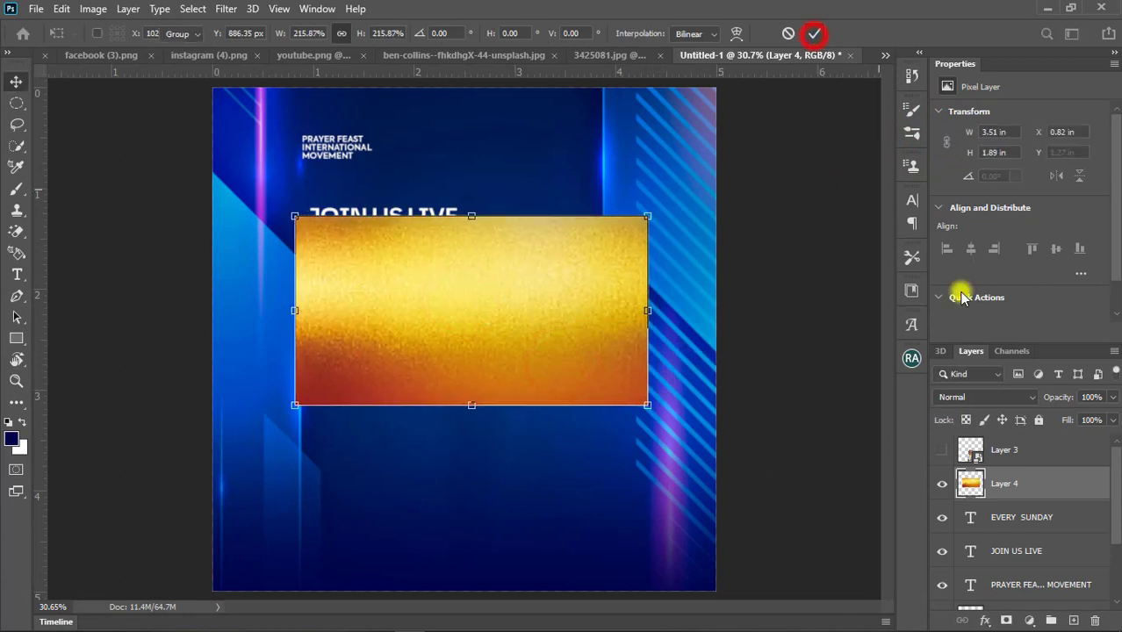
{"action": "right_click", "coordinate": [1010, 491]}
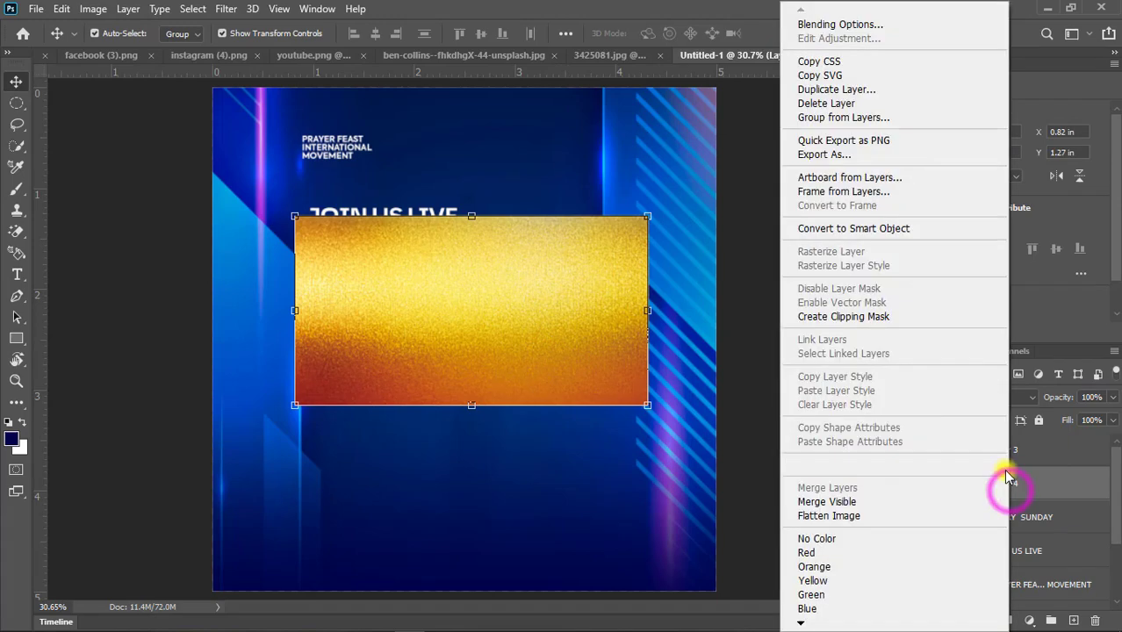
{"action": "left_click", "coordinate": [848, 316]}
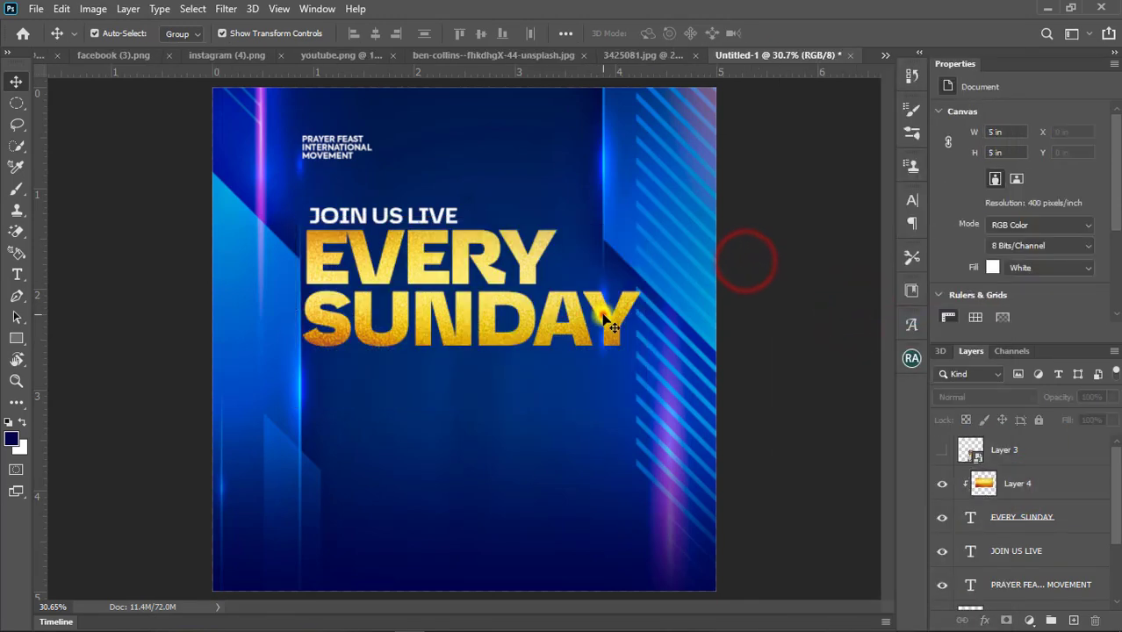
Step: Nudge the gold texture slightly down inside the letters and reselect Layer 4
{"action": "left_click_drag", "start_coordinate": [630, 290], "coordinate": [606, 304]}
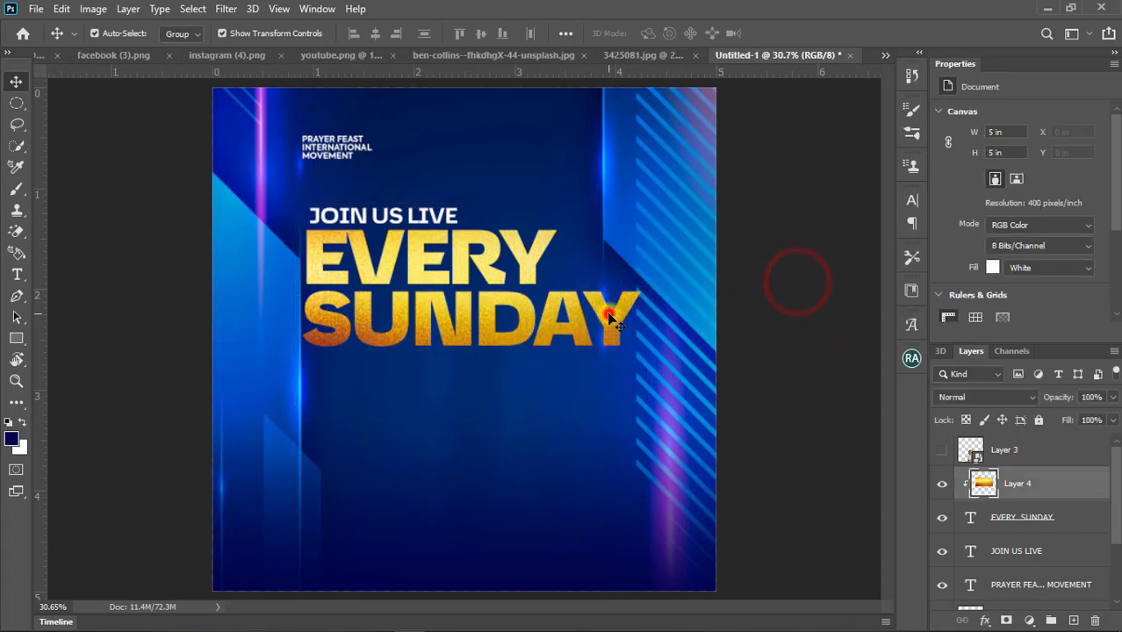
{"action": "left_click", "coordinate": [817, 351]}
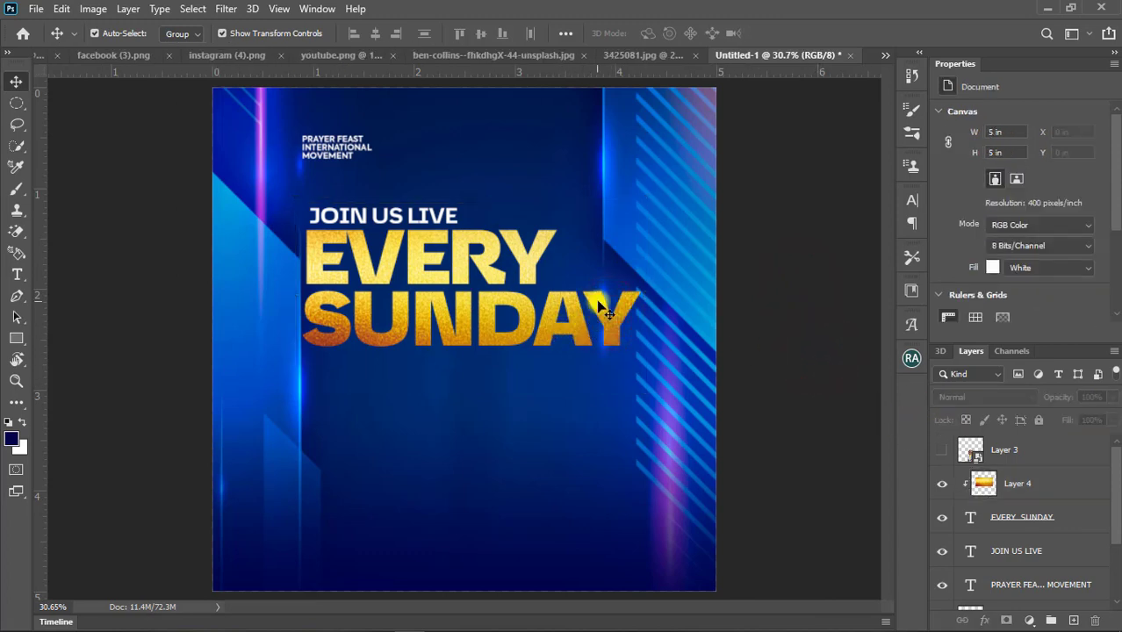
{"action": "left_click", "coordinate": [603, 307]}
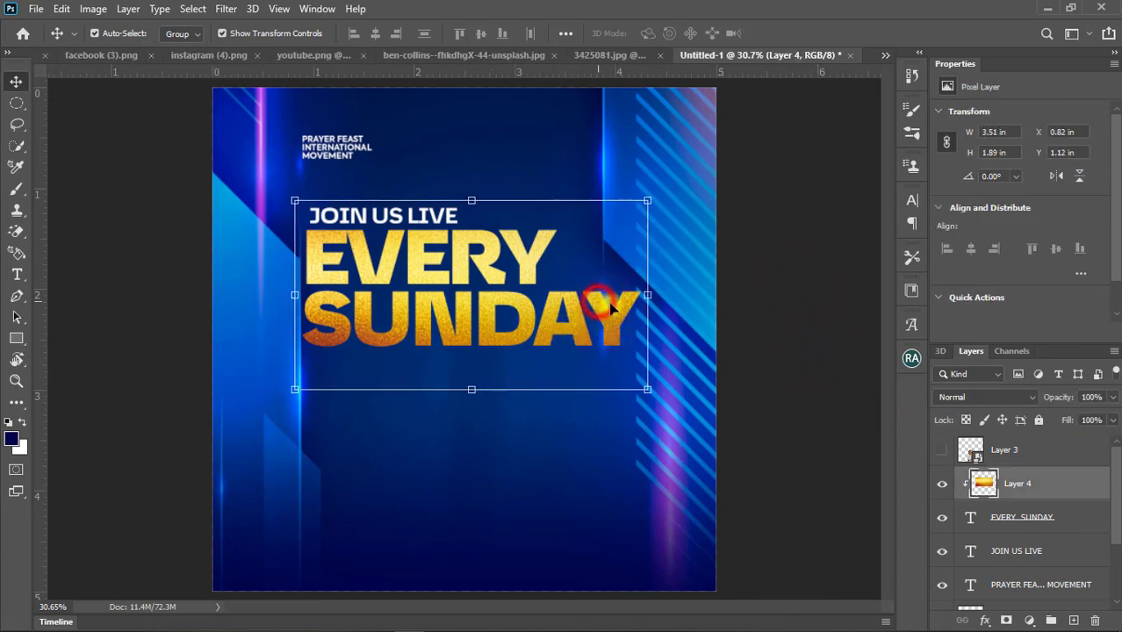
Step: Open Blending Options for the EVERY SUNDAY layer and enable Drop Shadow
{"action": "left_click", "coordinate": [1024, 519]}
{"action": "right_click", "coordinate": [1017, 517]}
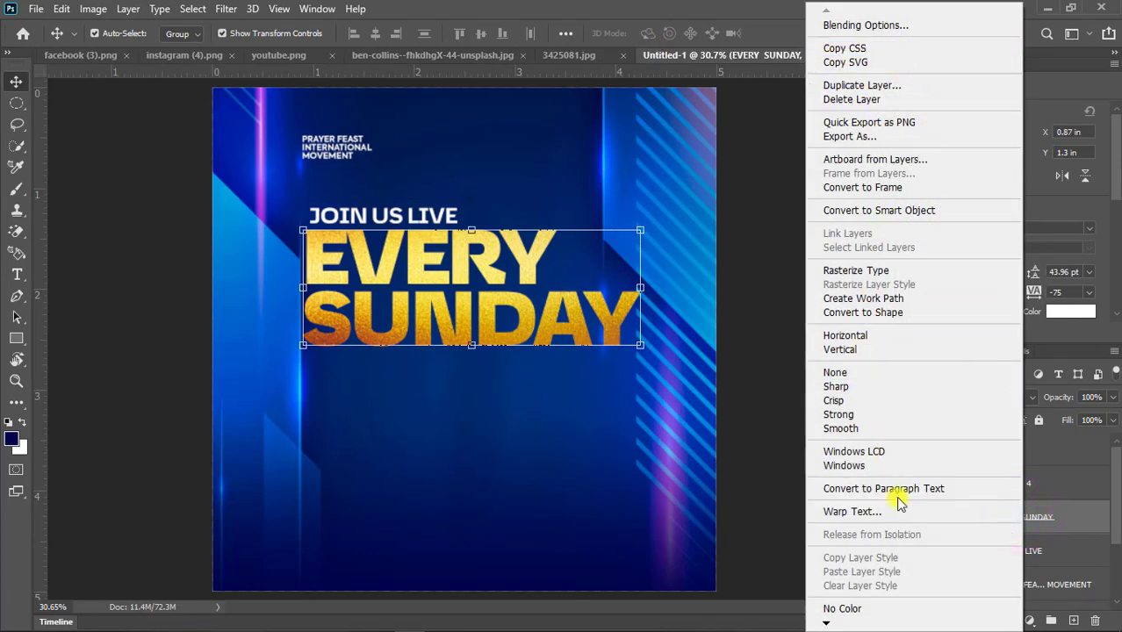
{"action": "left_click", "coordinate": [862, 25]}
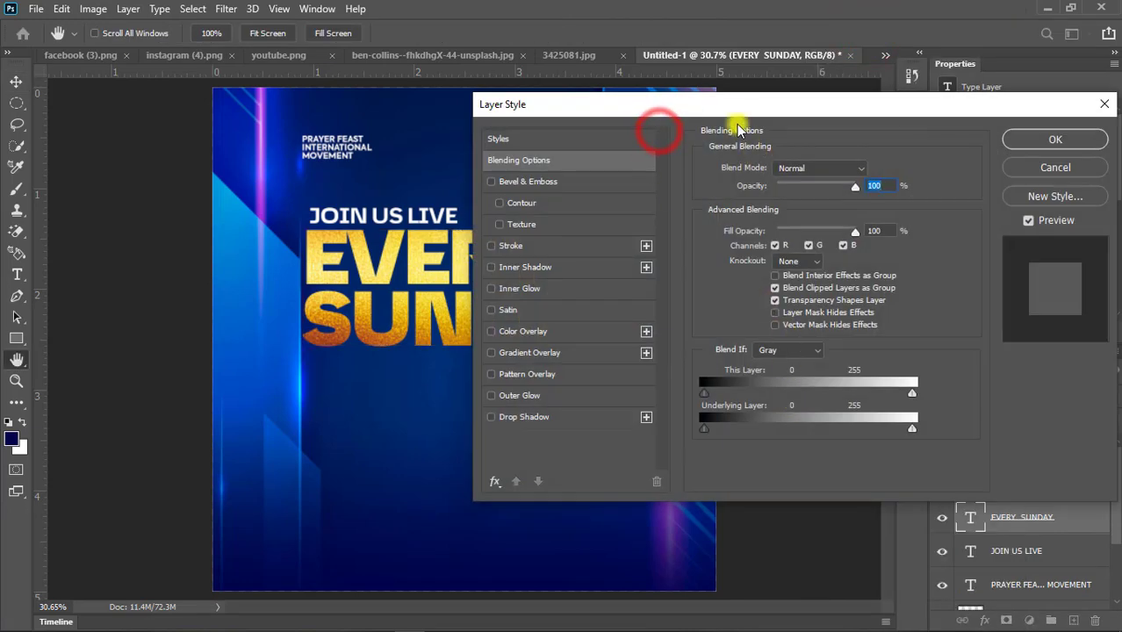
{"action": "left_click_drag", "start_coordinate": [726, 105], "coordinate": [826, 91]}
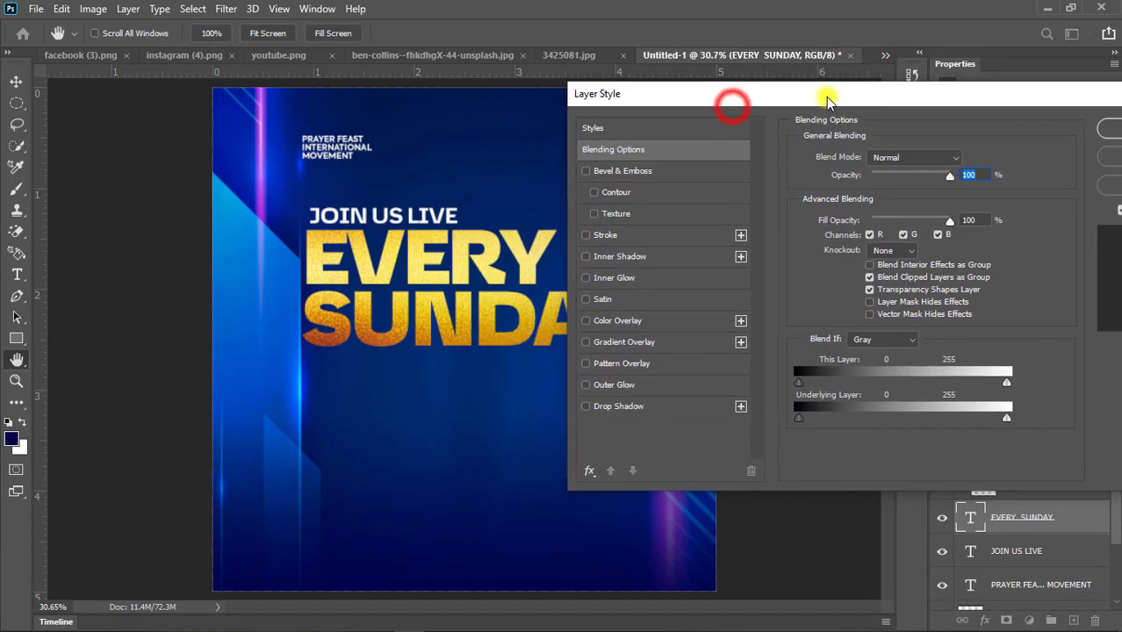
{"action": "left_click", "coordinate": [619, 406]}
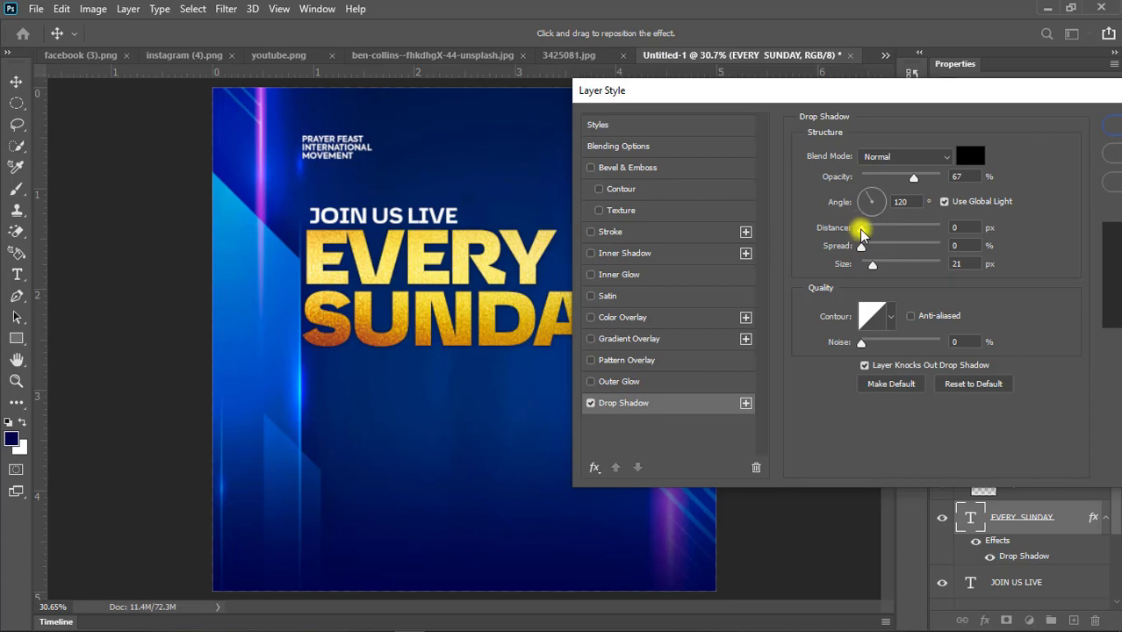
Step: Tune the shadow to 36% opacity, 18 px distance, 27 px size, and enable Bevel & Emboss
{"action": "left_click_drag", "start_coordinate": [875, 229], "coordinate": [886, 226]}
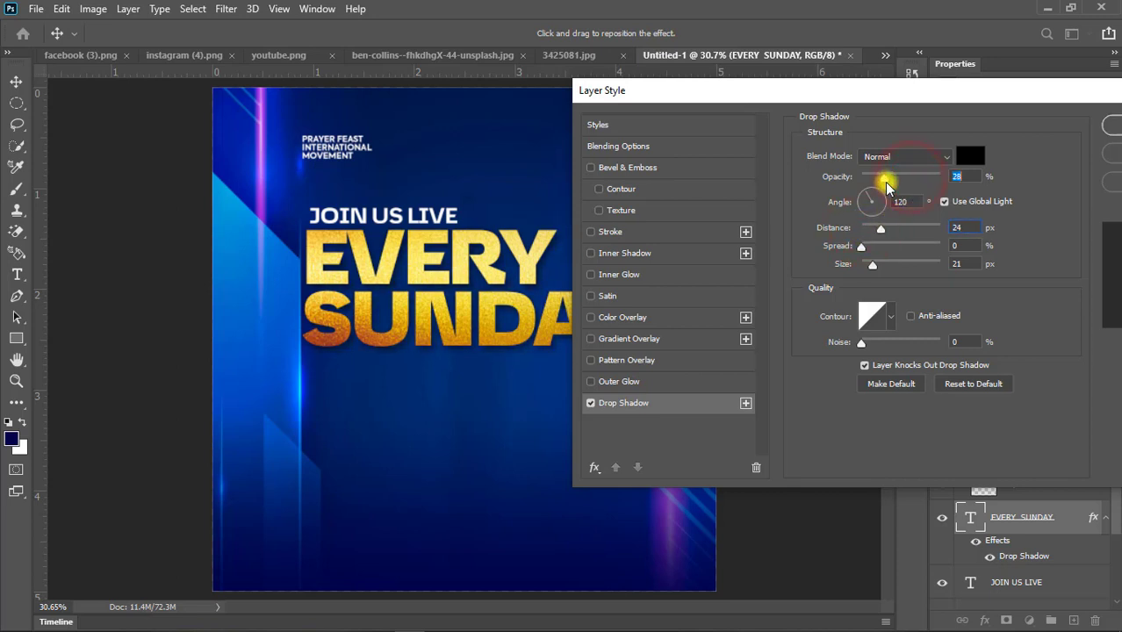
{"action": "left_click_drag", "start_coordinate": [885, 184], "coordinate": [894, 187]}
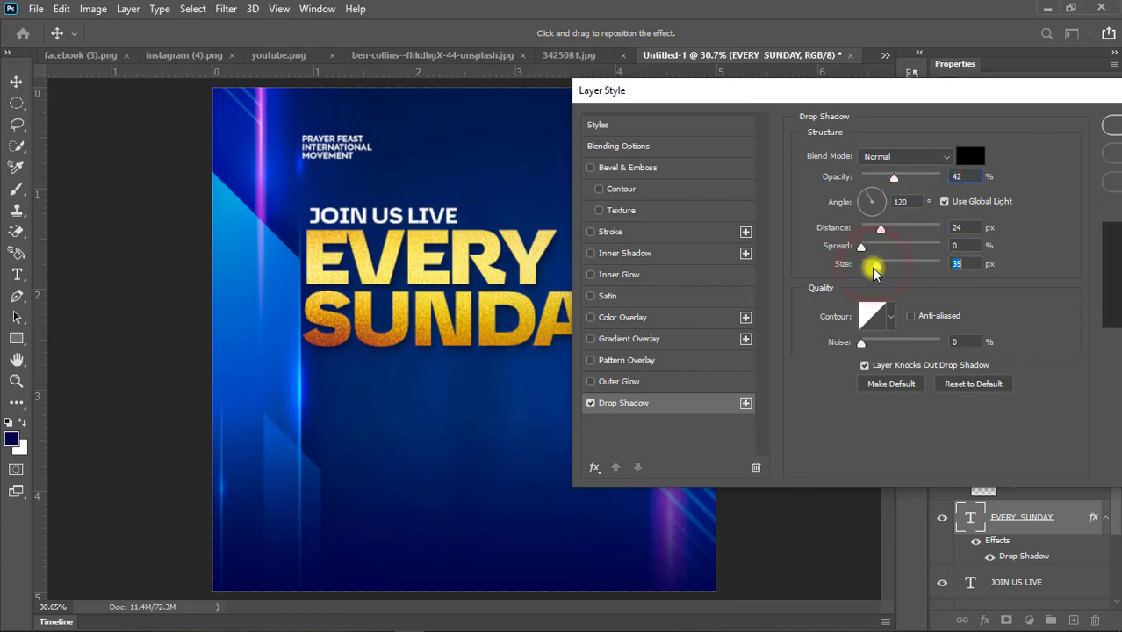
{"action": "mouse_move", "coordinate": [874, 272]}
{"action": "left_mouse_down"}
{"action": "mouse_move", "coordinate": [922, 268]}
{"action": "mouse_move", "coordinate": [865, 281]}
{"action": "left_mouse_up"}
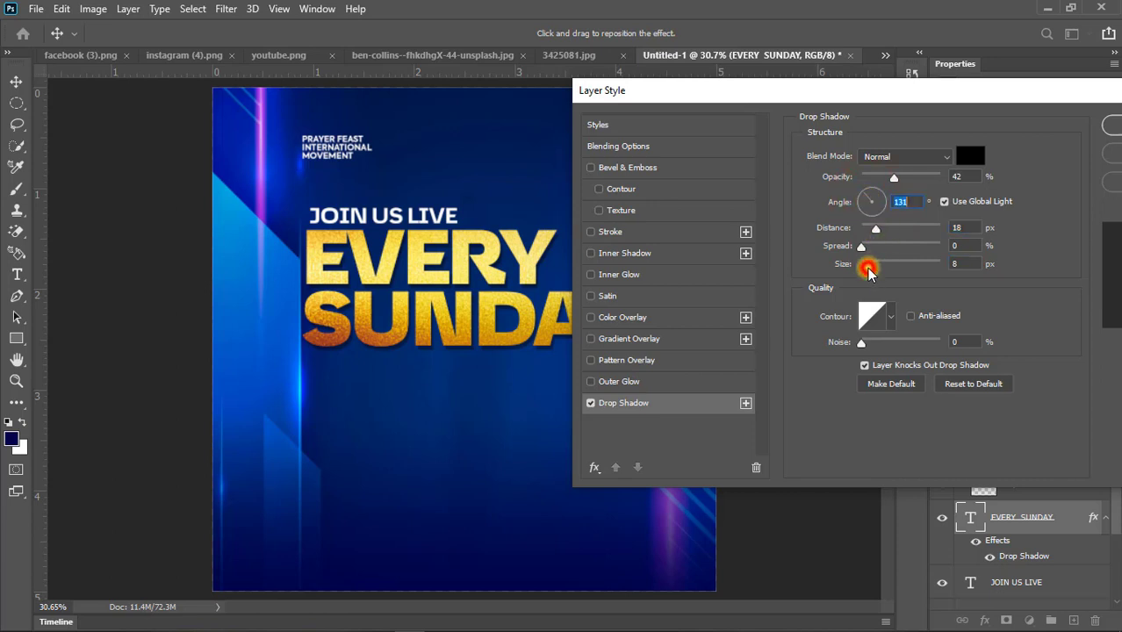
{"action": "left_click_drag", "start_coordinate": [872, 267], "coordinate": [866, 268]}
{"action": "left_click_drag", "start_coordinate": [881, 182], "coordinate": [890, 182]}
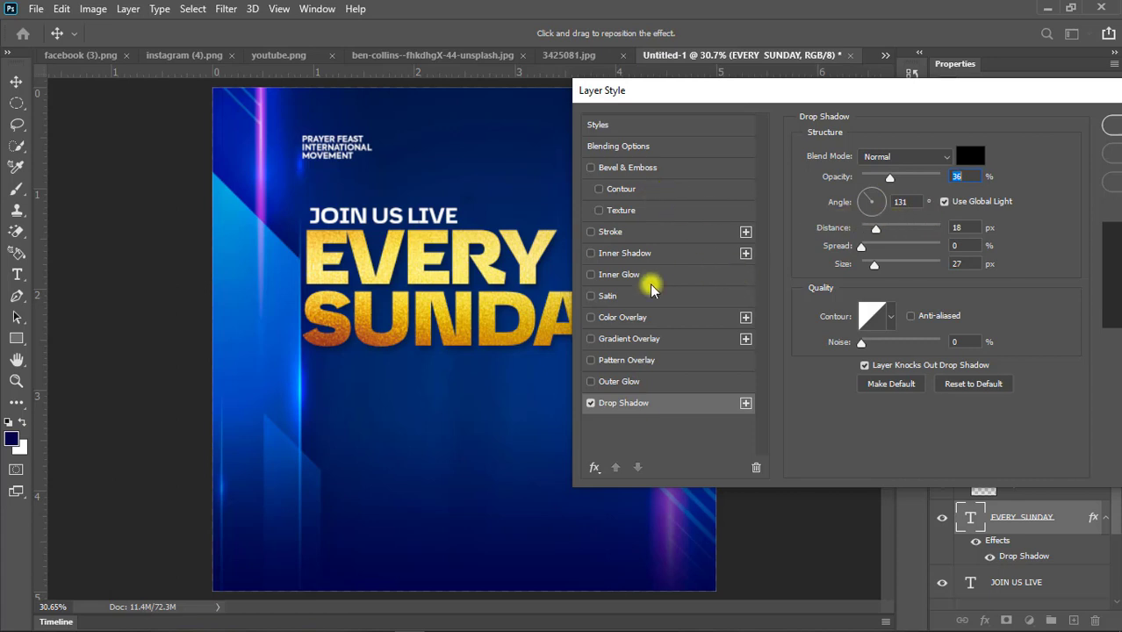
{"action": "left_click", "coordinate": [591, 167]}
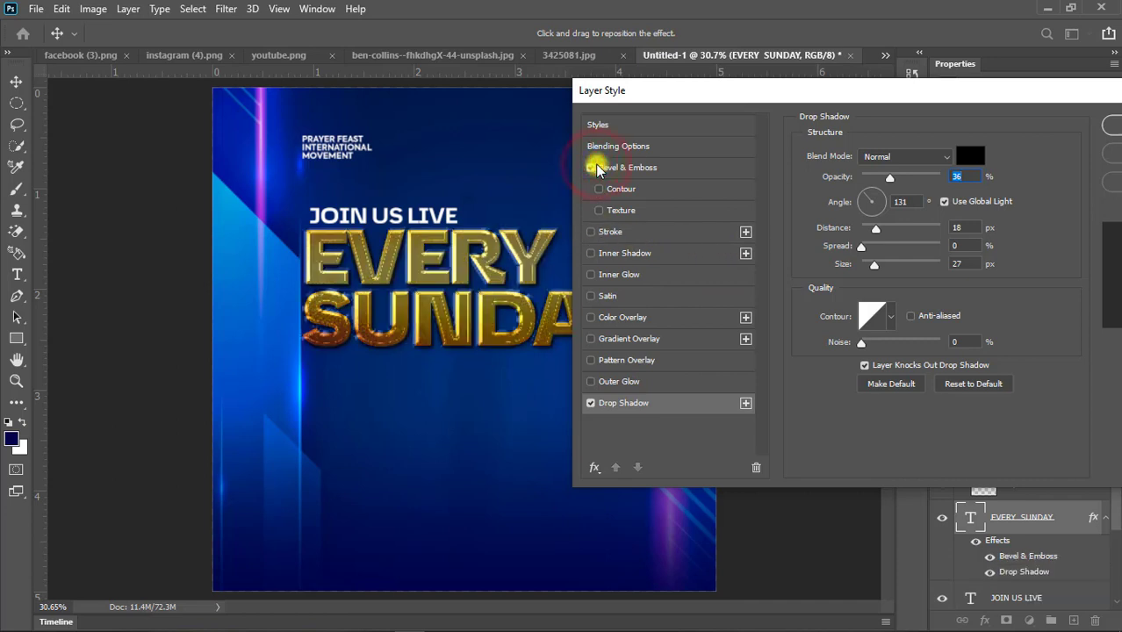
Step: Set the bevel to Emboss style, Smooth technique and Linear gloss contour
{"action": "left_click", "coordinate": [659, 169]}
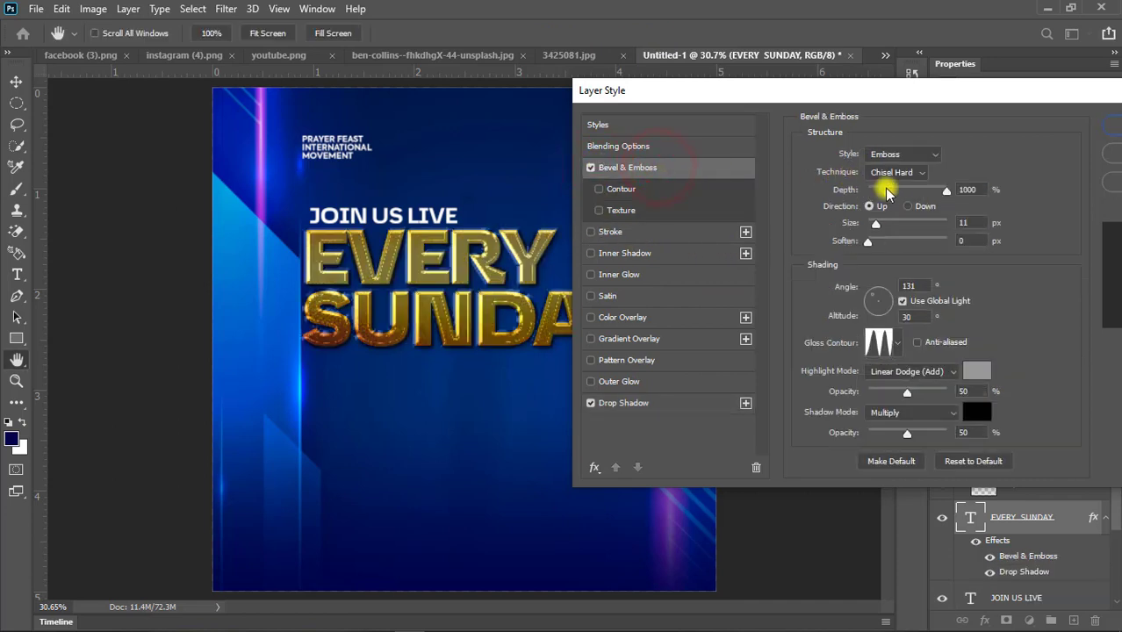
{"action": "left_click", "coordinate": [897, 158]}
{"action": "left_click", "coordinate": [901, 155]}
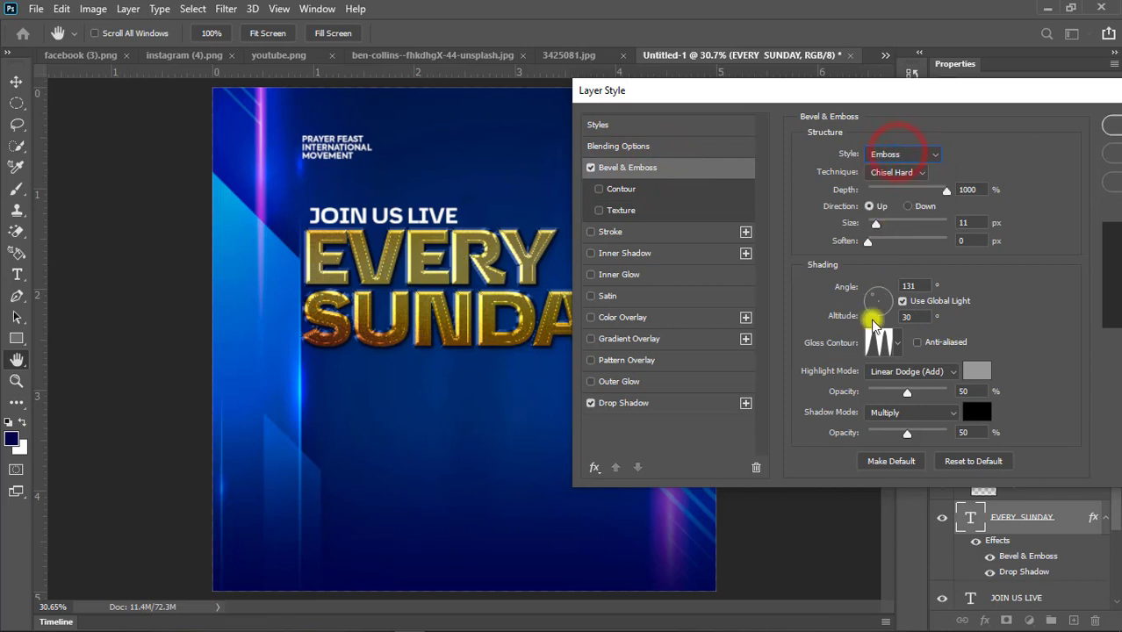
{"action": "left_click", "coordinate": [898, 343]}
{"action": "left_click", "coordinate": [804, 377]}
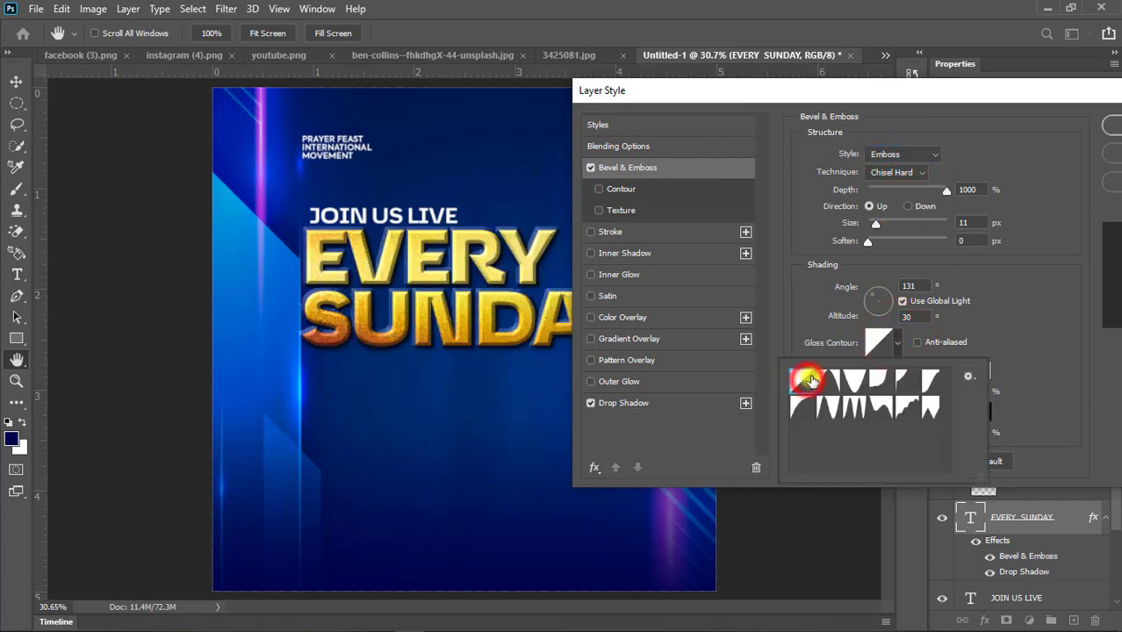
{"action": "left_click", "coordinate": [912, 174]}
{"action": "left_click", "coordinate": [900, 187]}
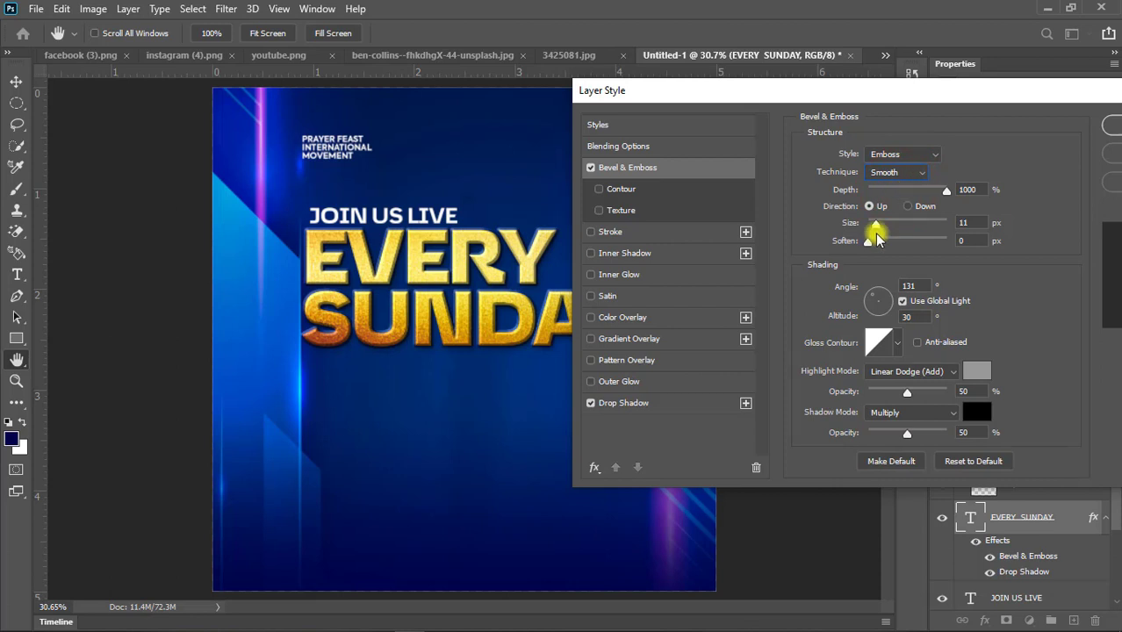
Step: Set emboss size 6 px and depth 303%, then apply the layer style
{"action": "left_click_drag", "start_coordinate": [876, 224], "coordinate": [876, 232]}
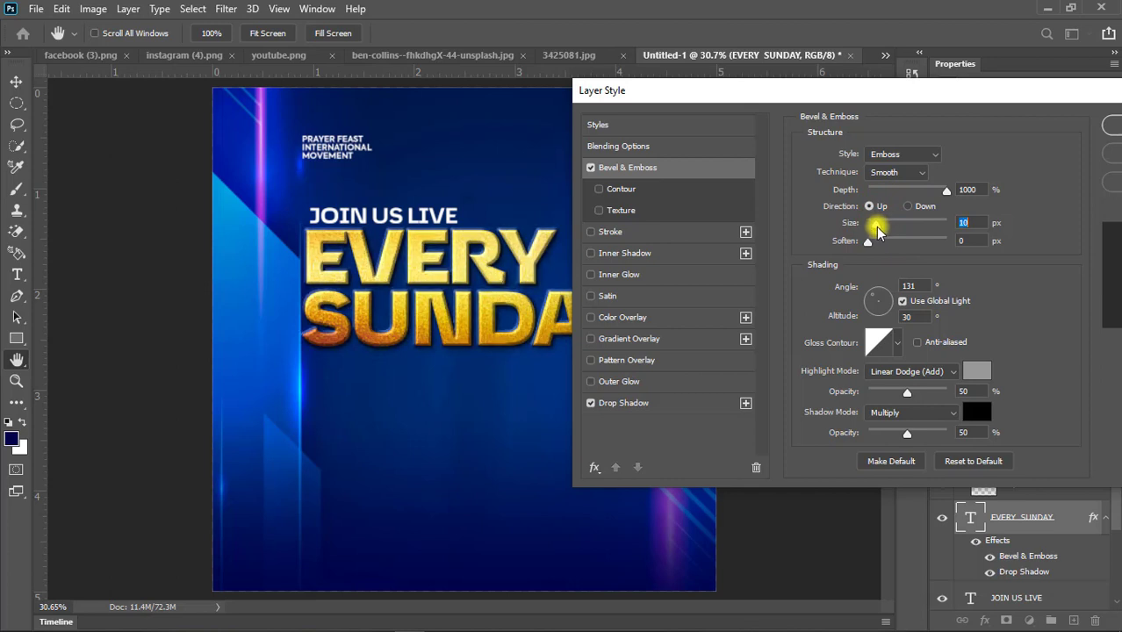
{"action": "left_click_drag", "start_coordinate": [877, 232], "coordinate": [875, 231]}
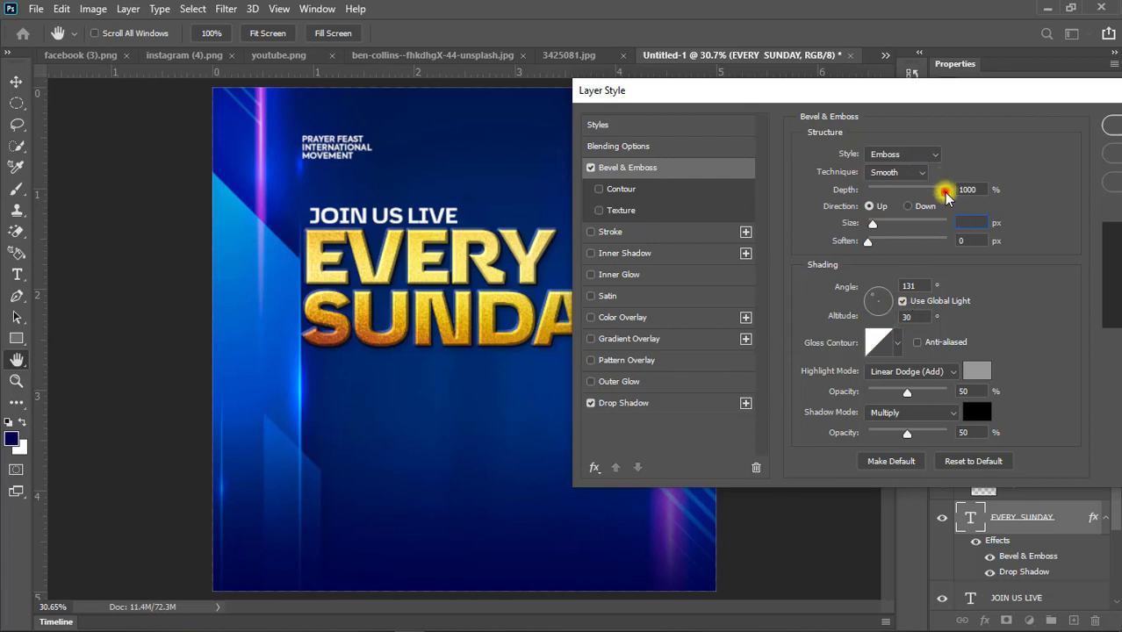
{"action": "mouse_move", "coordinate": [947, 191]}
{"action": "left_mouse_down"}
{"action": "mouse_move", "coordinate": [869, 200]}
{"action": "mouse_move", "coordinate": [897, 205]}
{"action": "left_mouse_up"}
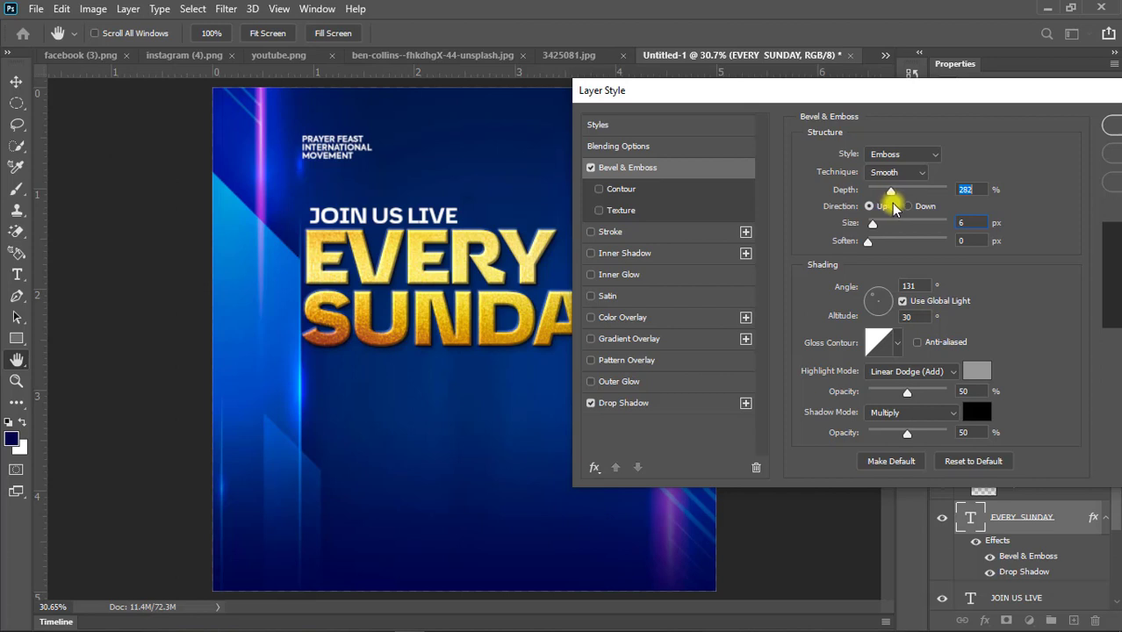
{"action": "left_click_drag", "start_coordinate": [894, 207], "coordinate": [898, 206]}
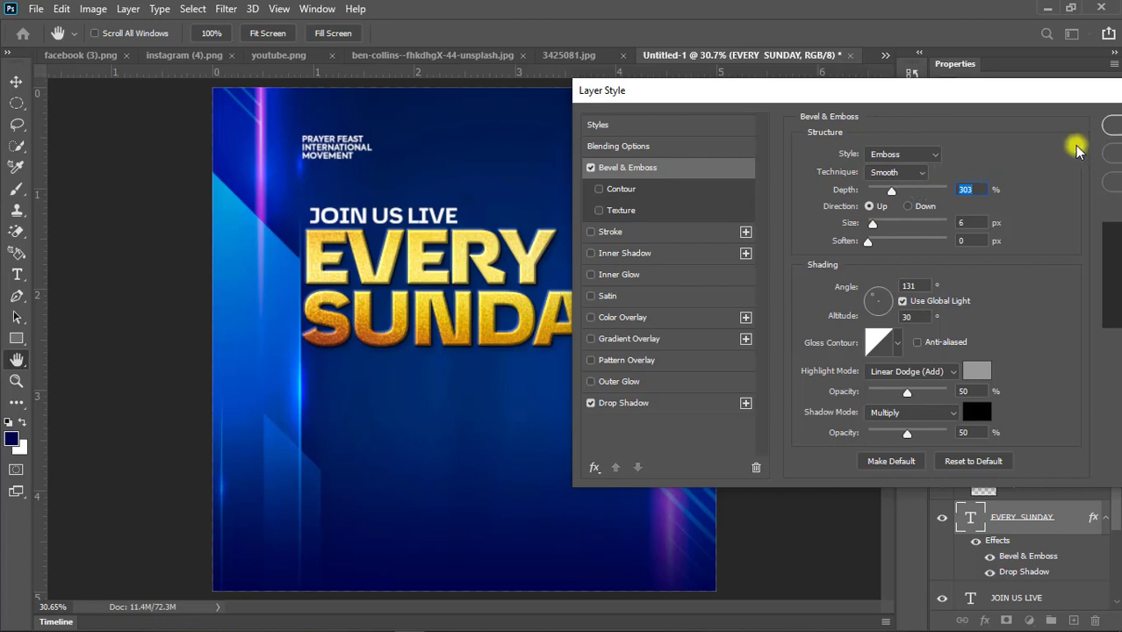
{"action": "left_click", "coordinate": [1109, 123]}
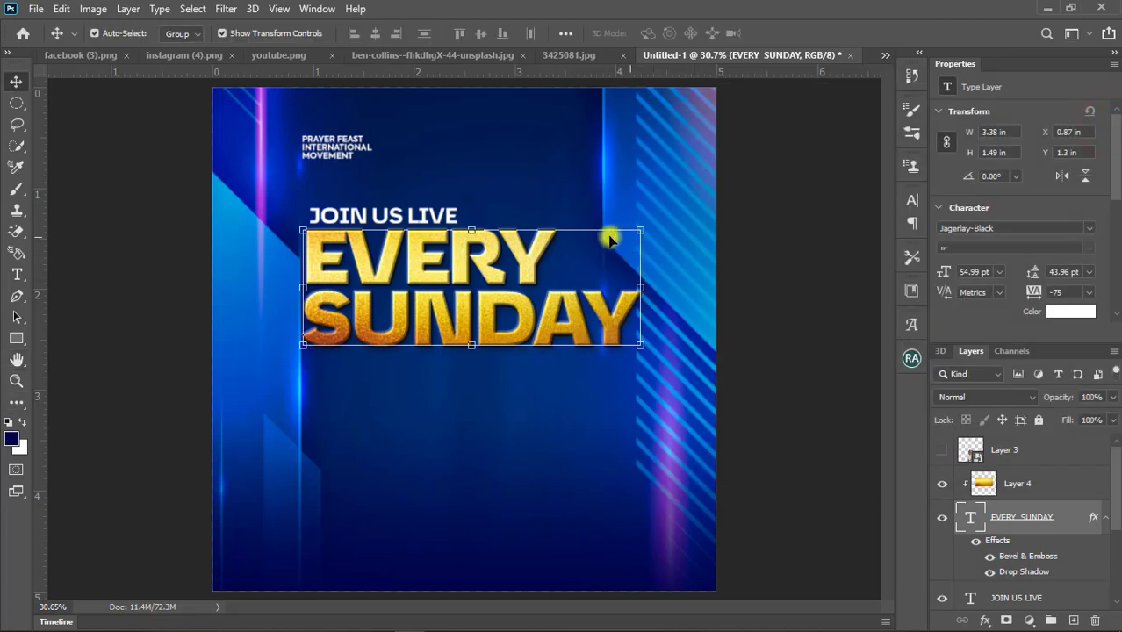
Step: Group JOIN US LIVE, EVERY SUNDAY and Layer 4 with Ctrl+G into a group named hEADER
{"action": "left_click", "coordinate": [600, 242]}
{"action": "left_click", "coordinate": [766, 255]}
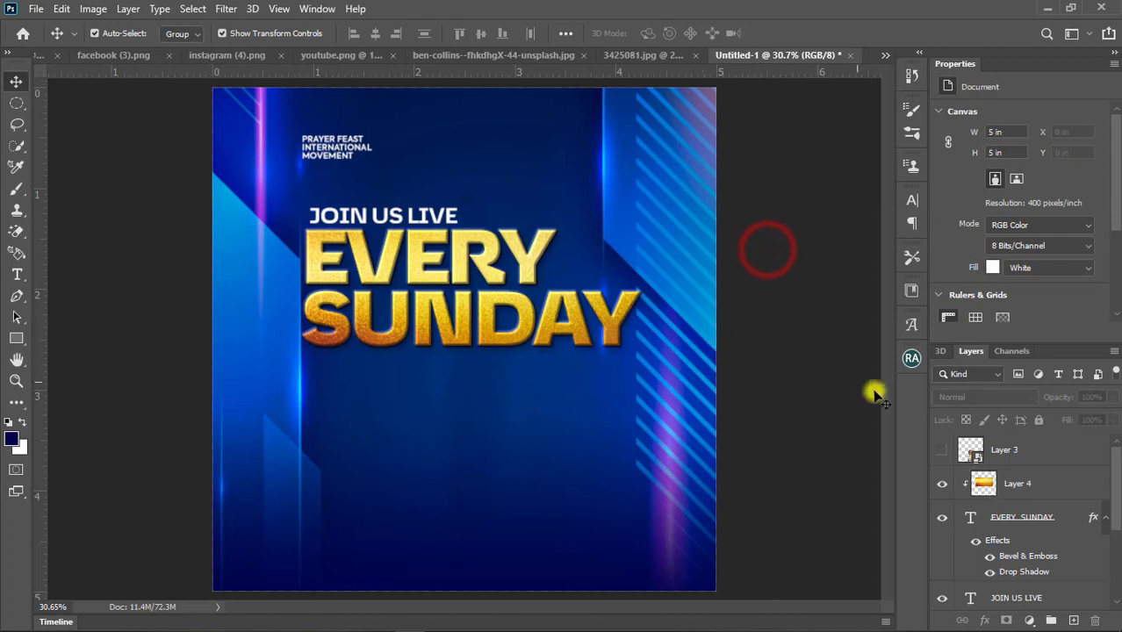
{"action": "left_click", "coordinate": [1108, 526]}
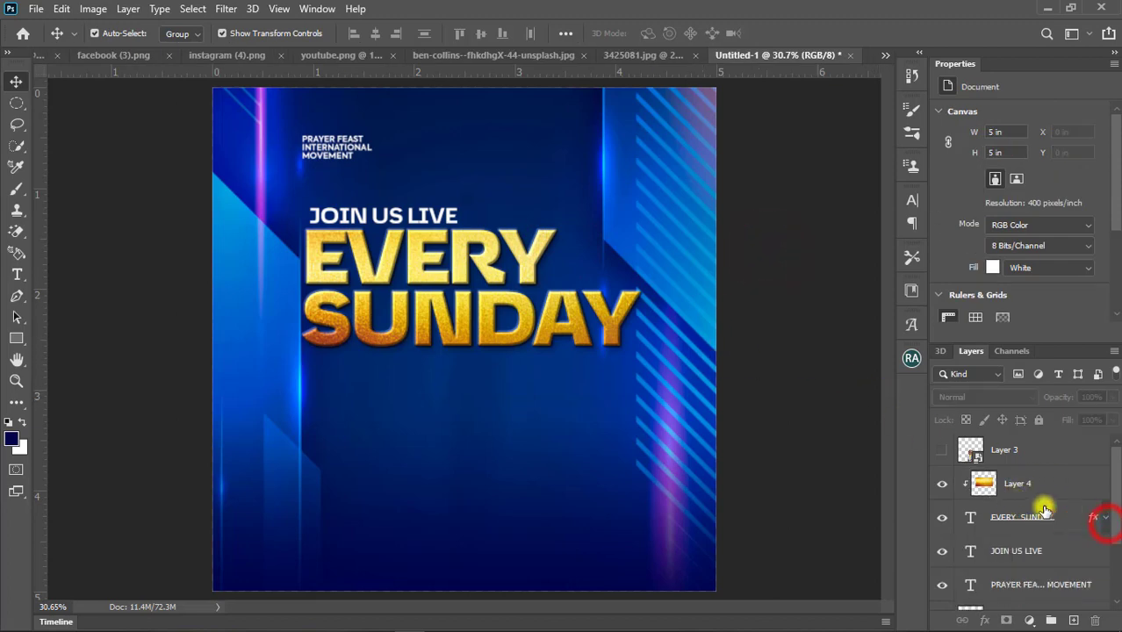
{"action": "left_click", "coordinate": [450, 221]}
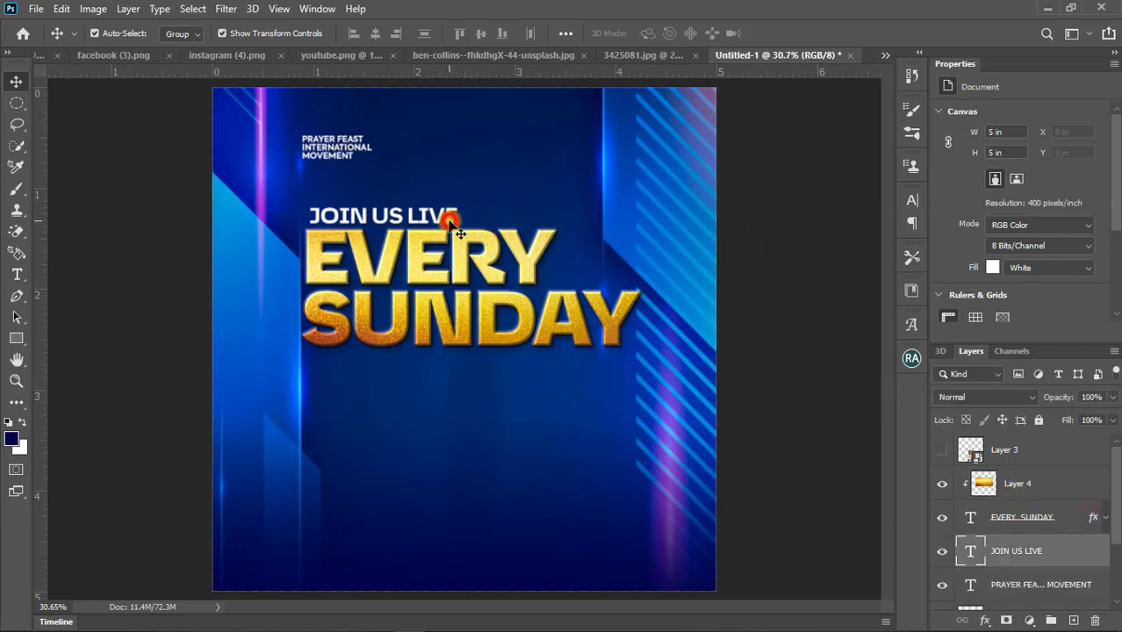
{"action": "left_click", "coordinate": [1028, 483], "text": "shift"}
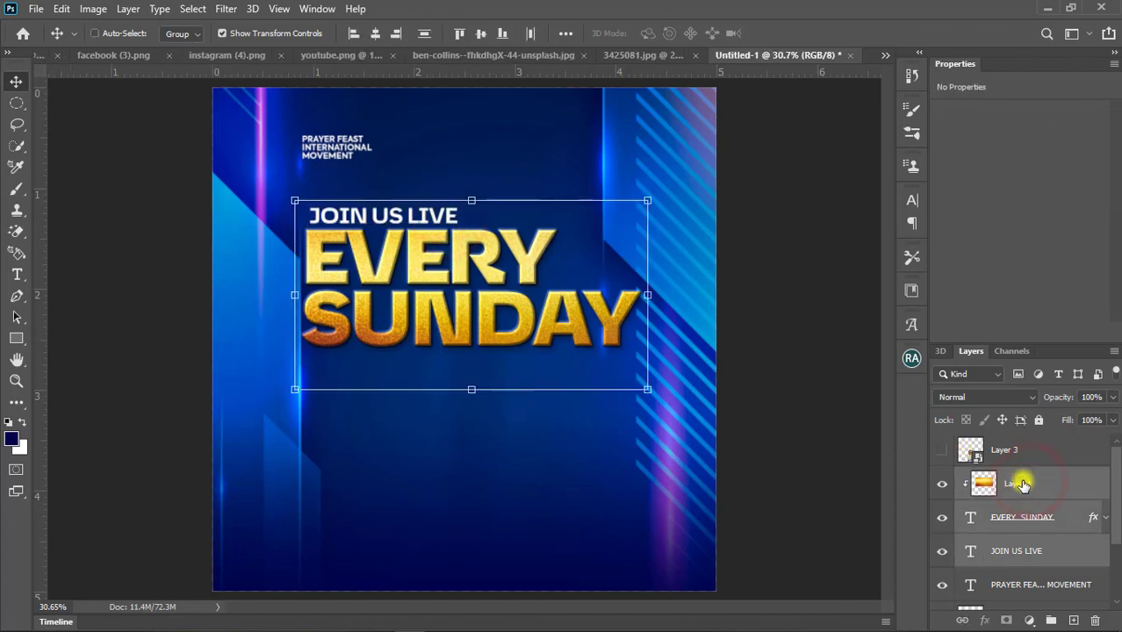
{"action": "key", "text": "ctrl+g"}
{"action": "type", "text": "hEADER"}
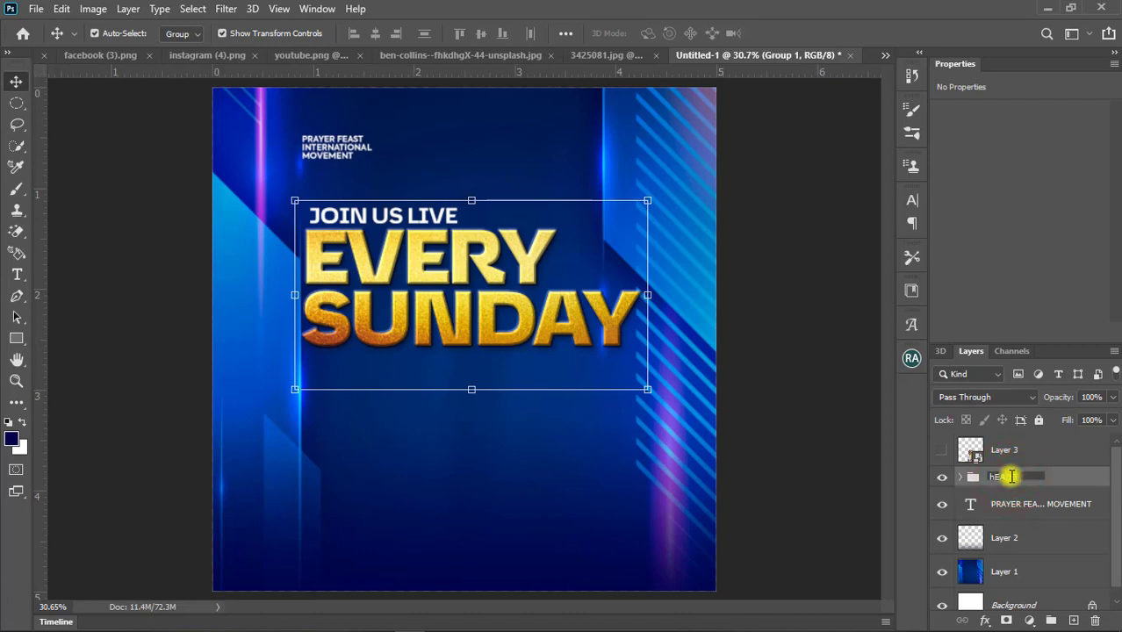
{"action": "left_click", "coordinate": [843, 453]}
{"action": "left_click", "coordinate": [618, 345]}
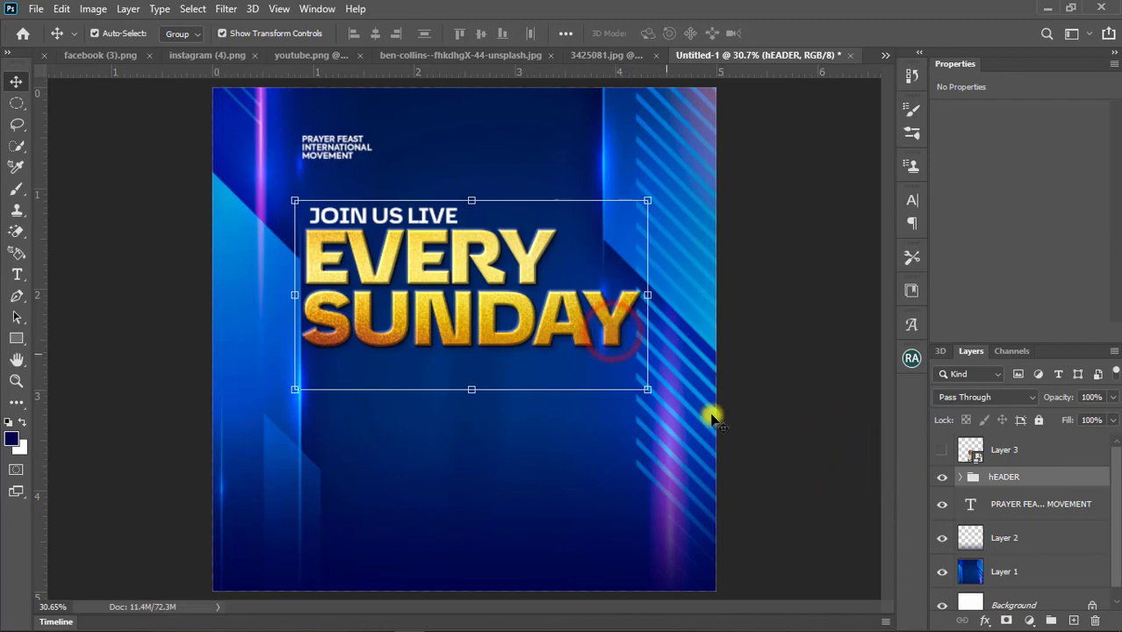
{"action": "left_click", "coordinate": [761, 428]}
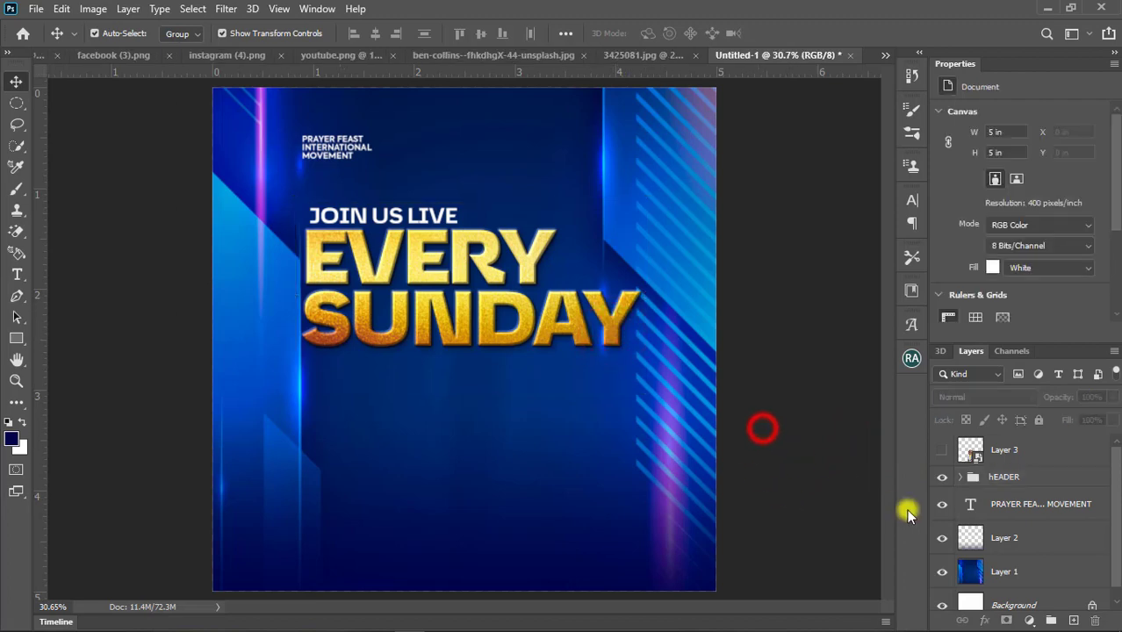
Step: Show and select Layer 3's man photo, then launch the Camera Raw Filter on it
{"action": "left_click", "coordinate": [941, 452]}
{"action": "left_click", "coordinate": [742, 414]}
{"action": "left_click", "coordinate": [459, 488]}
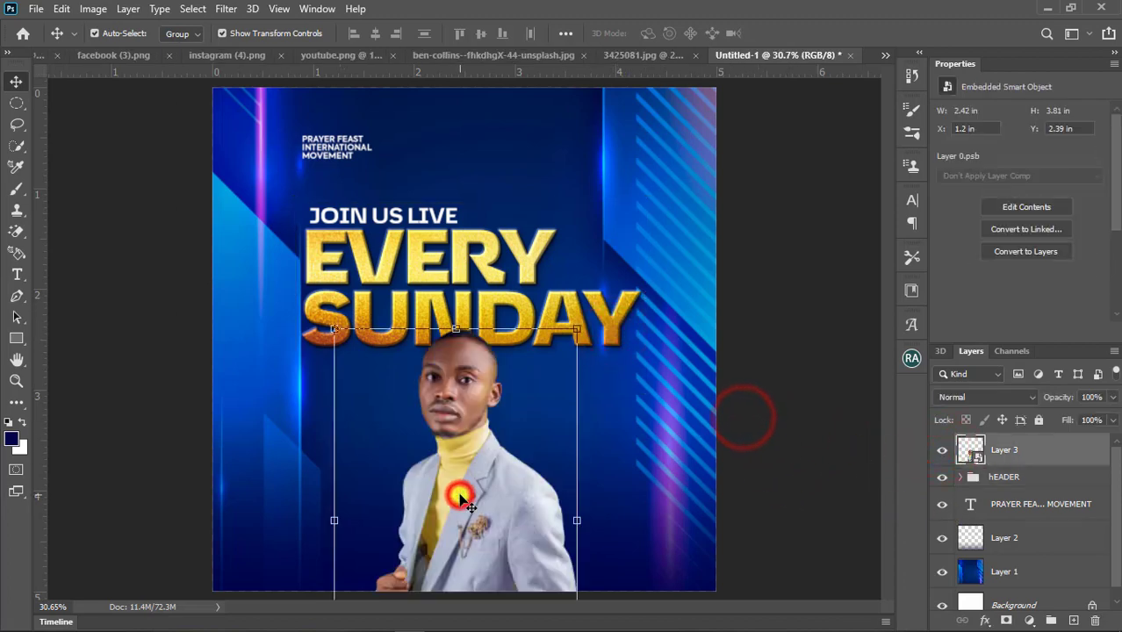
{"action": "left_click", "coordinate": [791, 427]}
{"action": "left_click", "coordinate": [489, 486]}
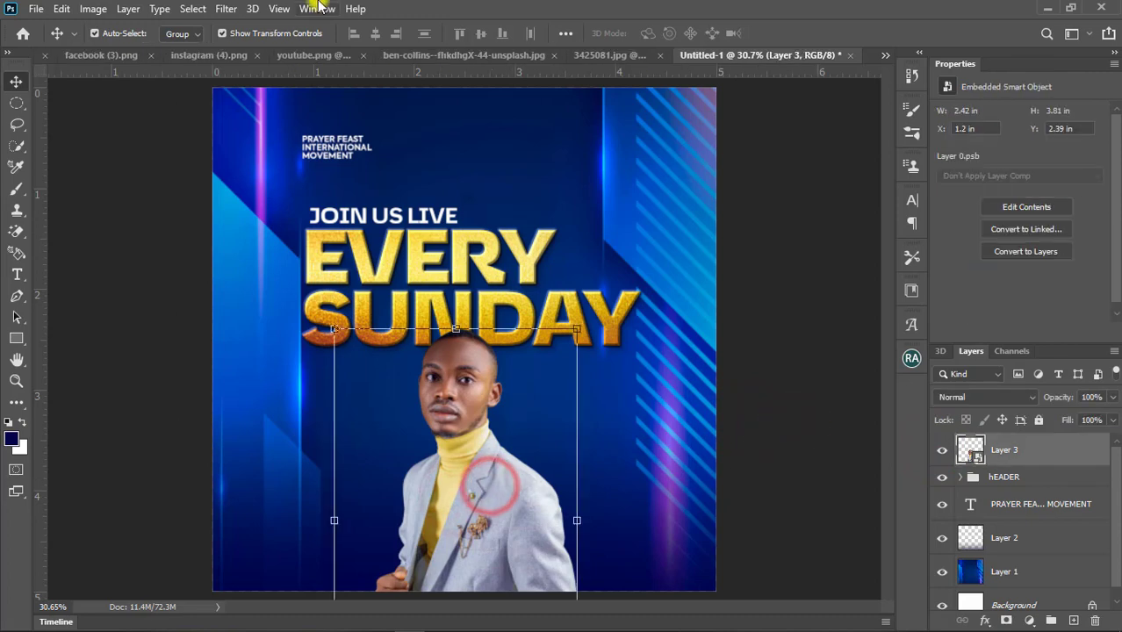
{"action": "left_click", "coordinate": [225, 10]}
{"action": "left_click", "coordinate": [268, 106]}
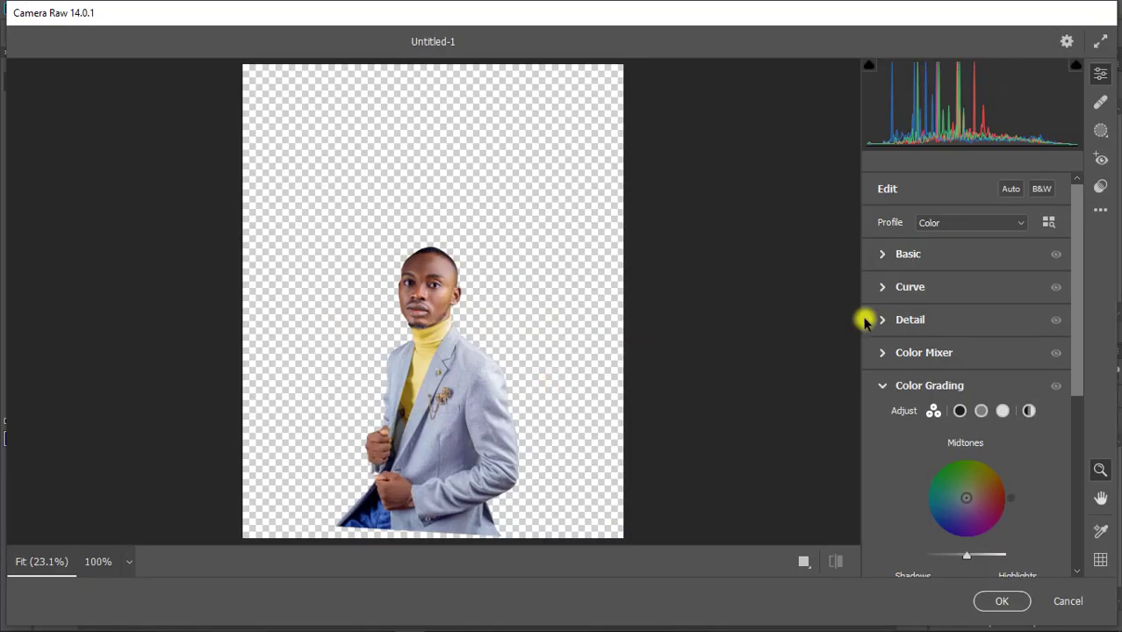
Step: Make the man black-and-white with Contrast +21, Texture -34 and Dehaze +33
{"action": "left_click", "coordinate": [883, 255]}
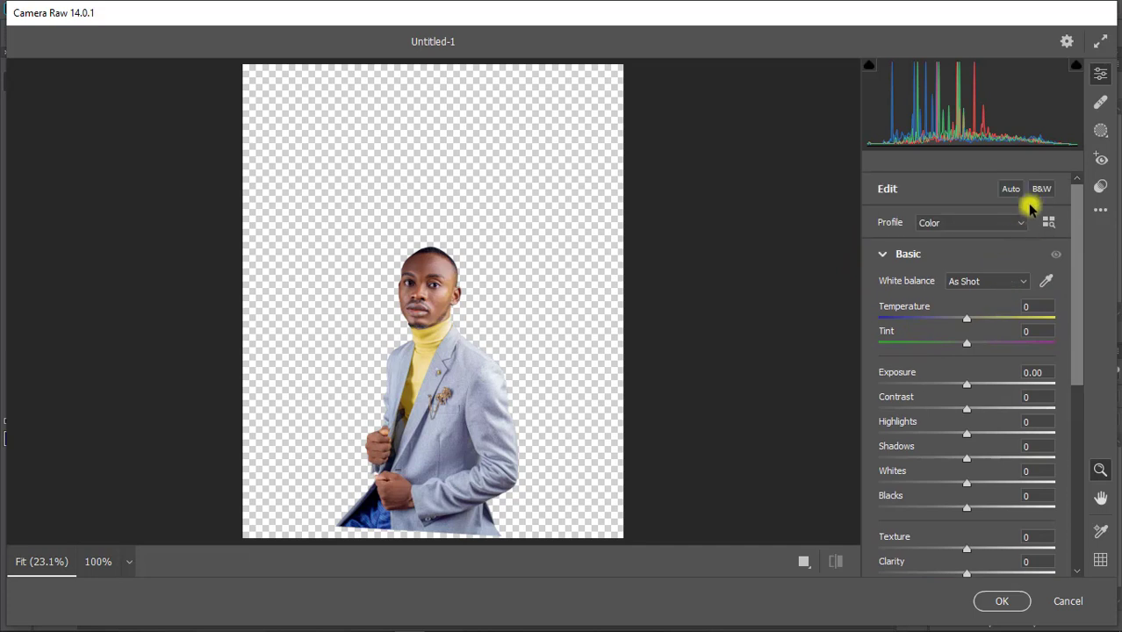
{"action": "left_click", "coordinate": [1037, 195]}
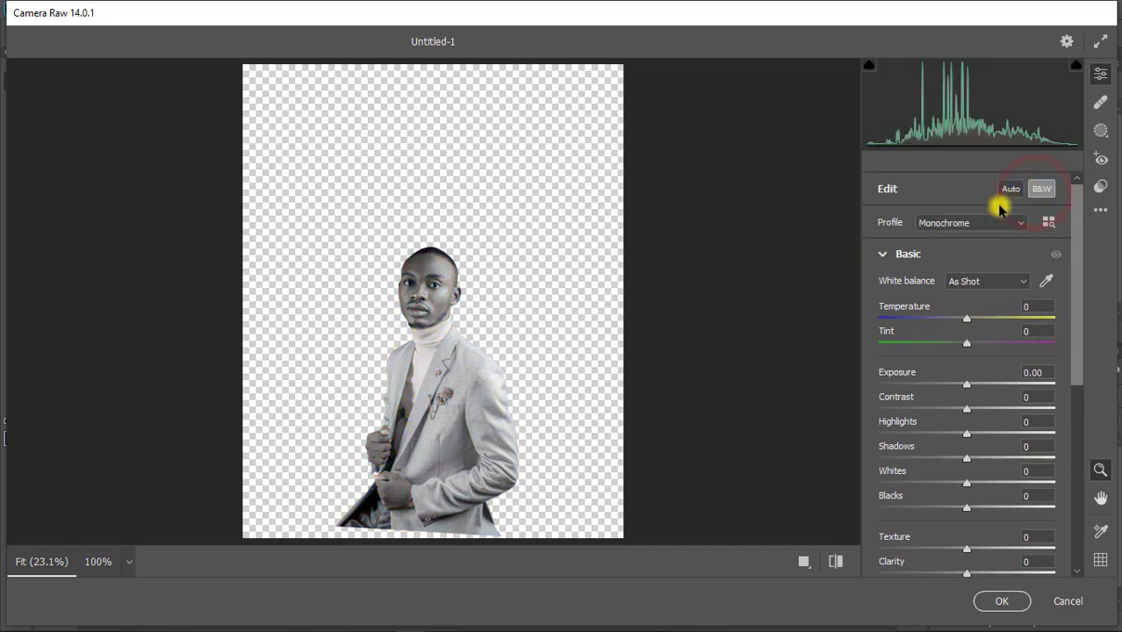
{"action": "mouse_move", "coordinate": [973, 410]}
{"action": "left_mouse_down"}
{"action": "mouse_move", "coordinate": [1002, 401]}
{"action": "mouse_move", "coordinate": [989, 409]}
{"action": "left_mouse_up"}
{"action": "scroll", "coordinate": [974, 444], "scroll_direction": "down", "scroll_amount": 1}
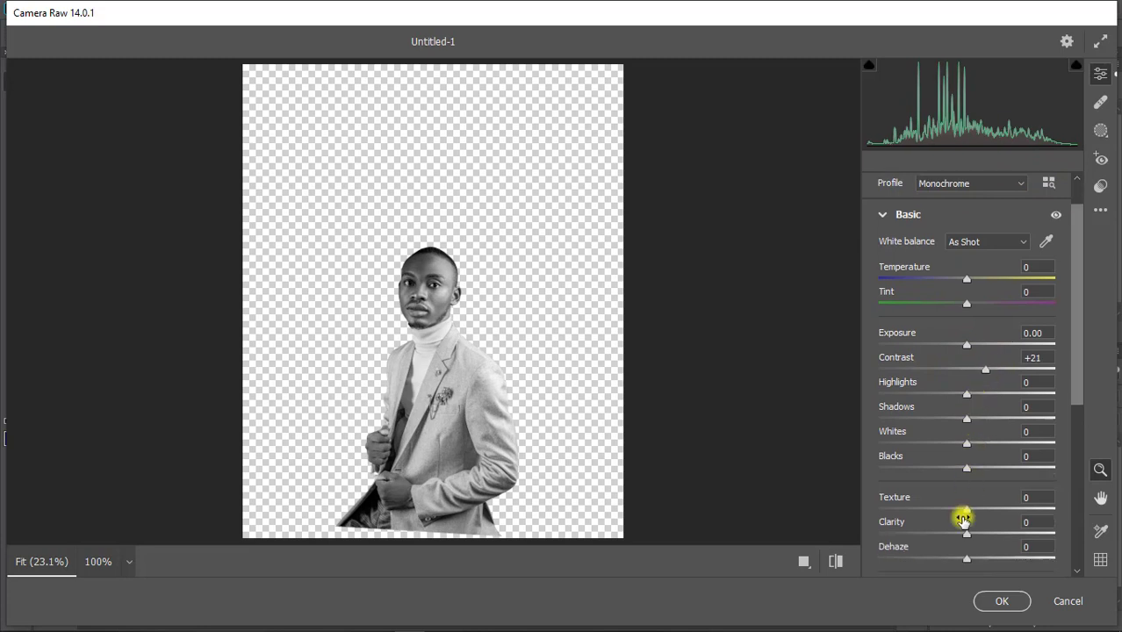
{"action": "mouse_move", "coordinate": [966, 511]}
{"action": "left_mouse_down"}
{"action": "mouse_move", "coordinate": [919, 514]}
{"action": "mouse_move", "coordinate": [939, 517]}
{"action": "left_mouse_up"}
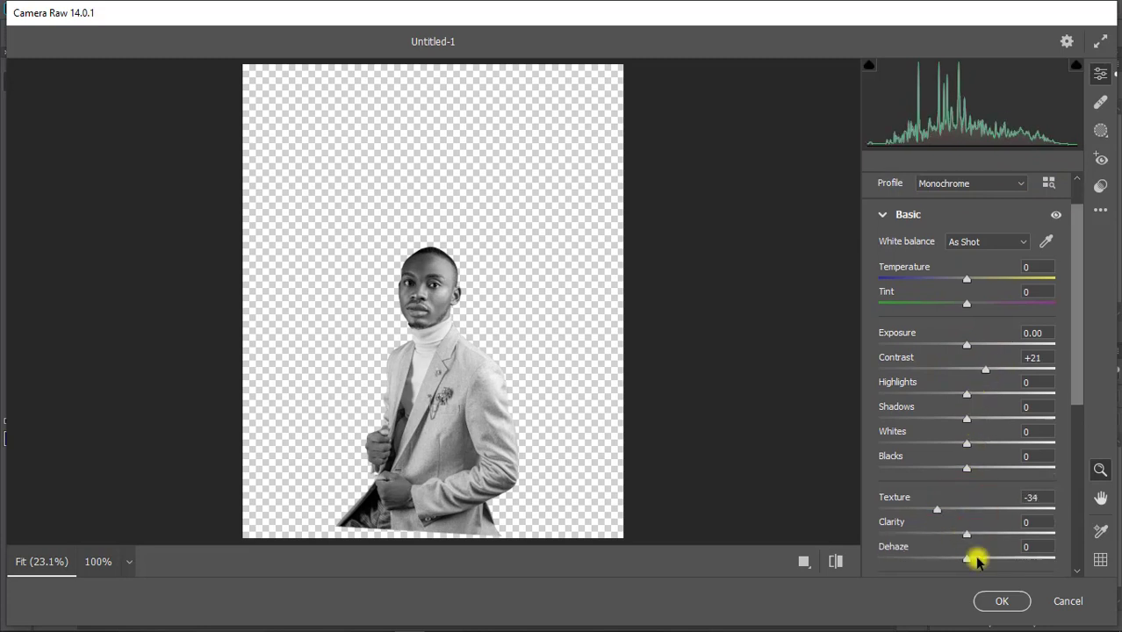
{"action": "left_click_drag", "start_coordinate": [966, 559], "coordinate": [995, 561]}
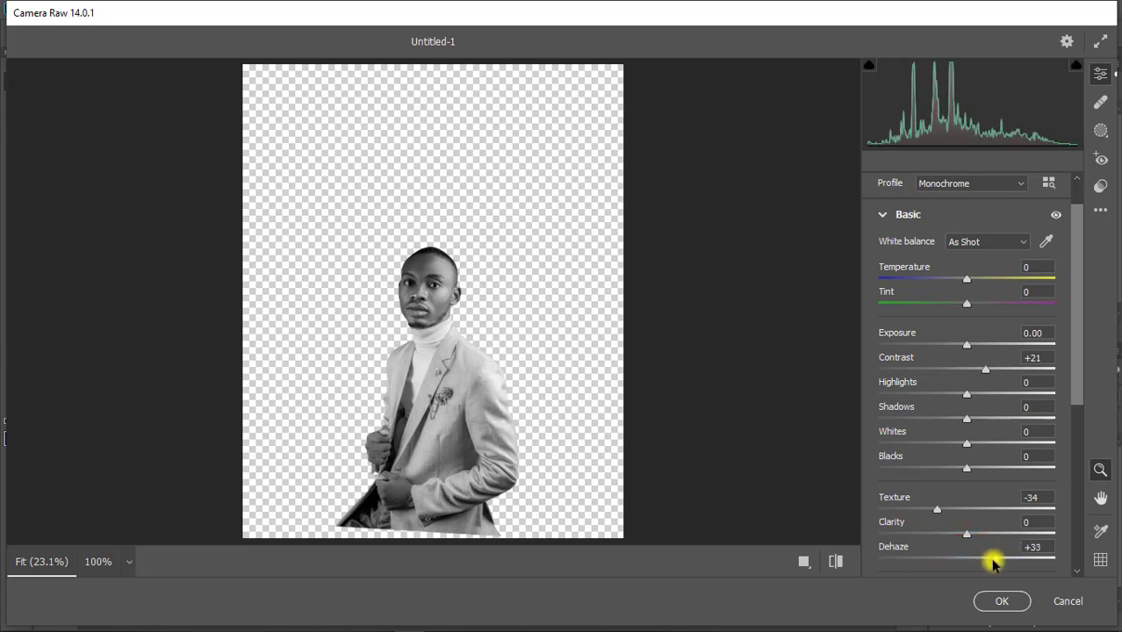
{"action": "scroll", "coordinate": [979, 483], "scroll_direction": "down", "scroll_amount": 3}
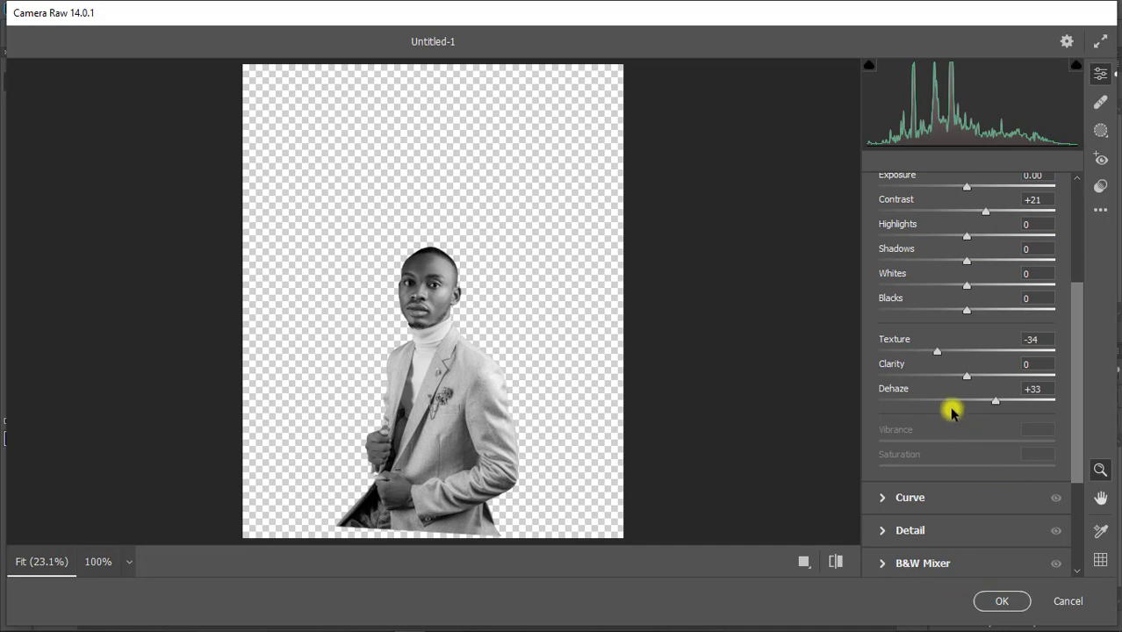
{"action": "scroll", "coordinate": [956, 413], "scroll_direction": "up", "scroll_amount": 3}
{"action": "scroll", "coordinate": [955, 412], "scroll_direction": "up", "scroll_amount": 1}
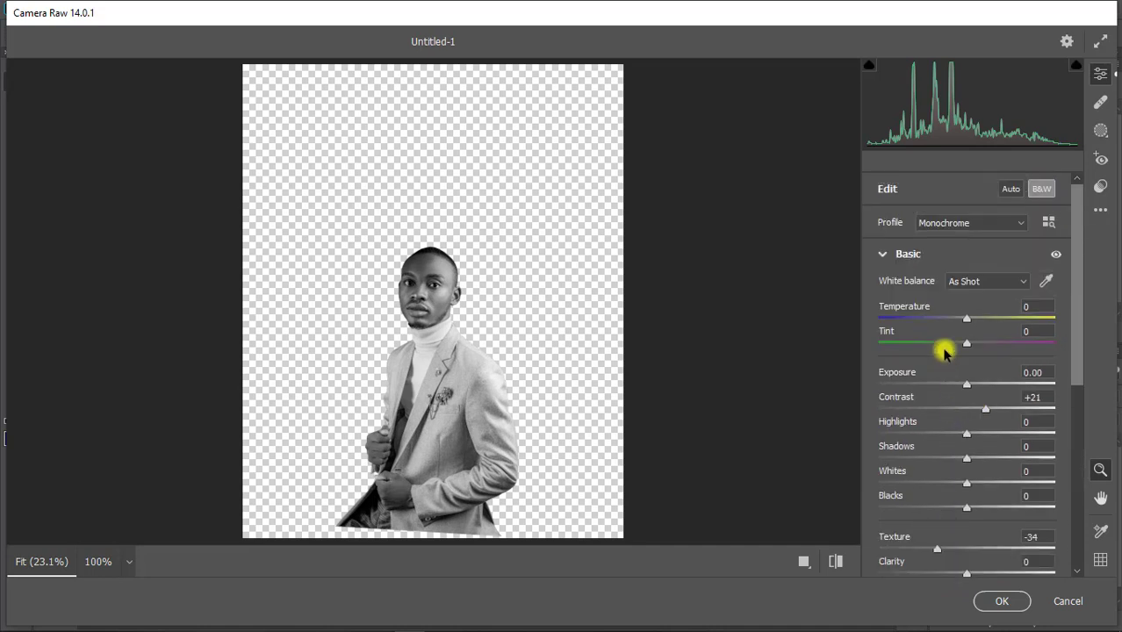
Step: Add a faint blue midtone tint in Color Grading and apply the filter
{"action": "left_click", "coordinate": [882, 254]}
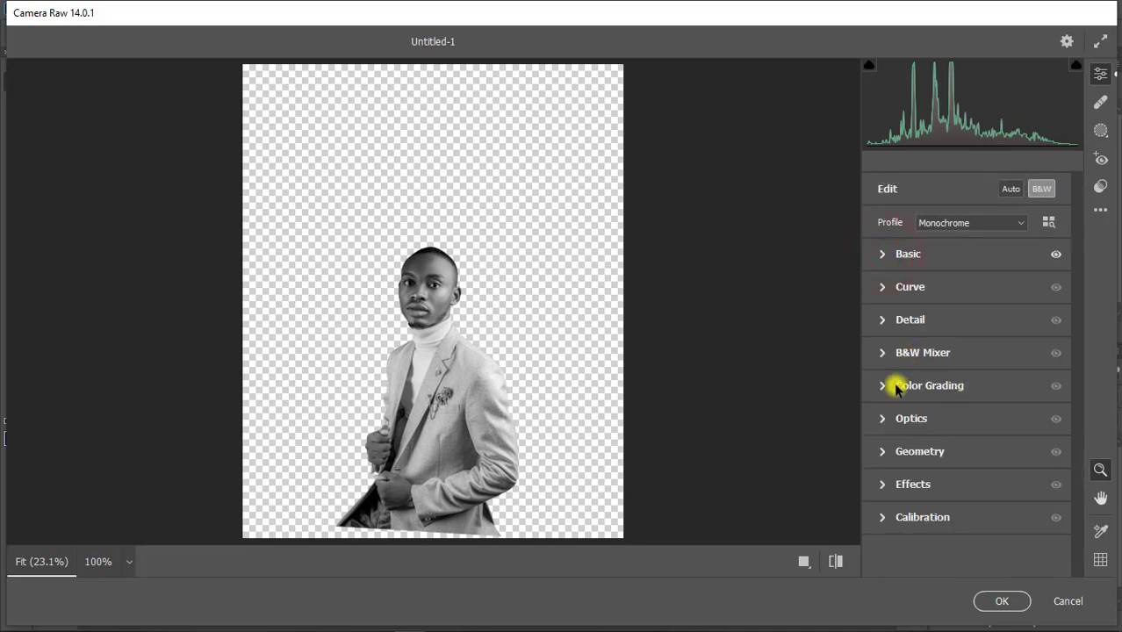
{"action": "mouse_move", "coordinate": [929, 385]}
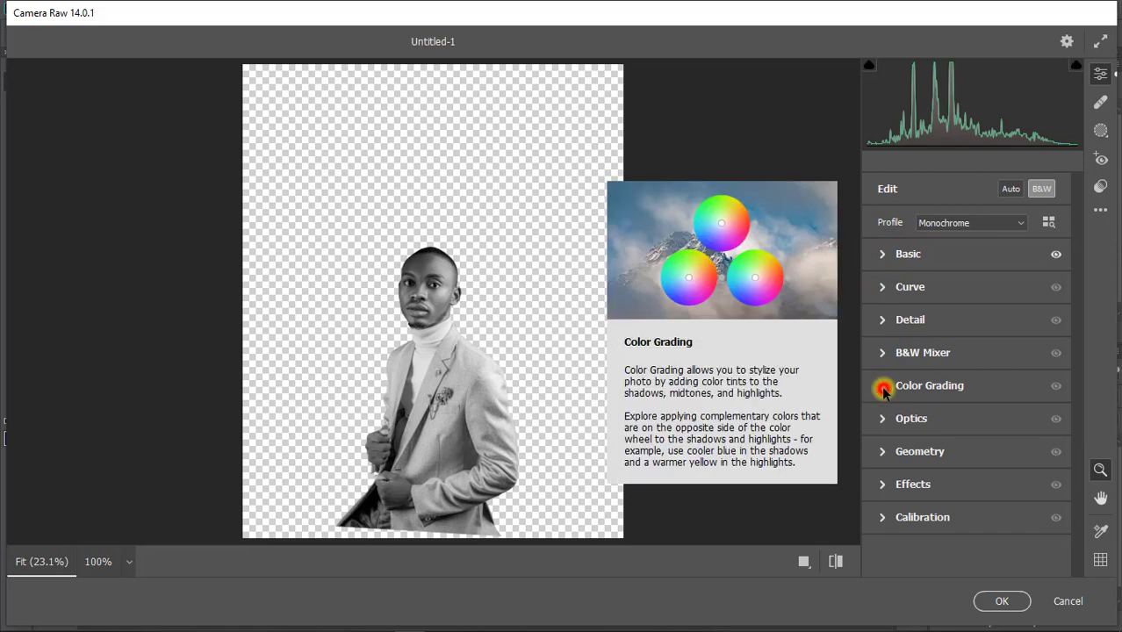
{"action": "left_click", "coordinate": [883, 387]}
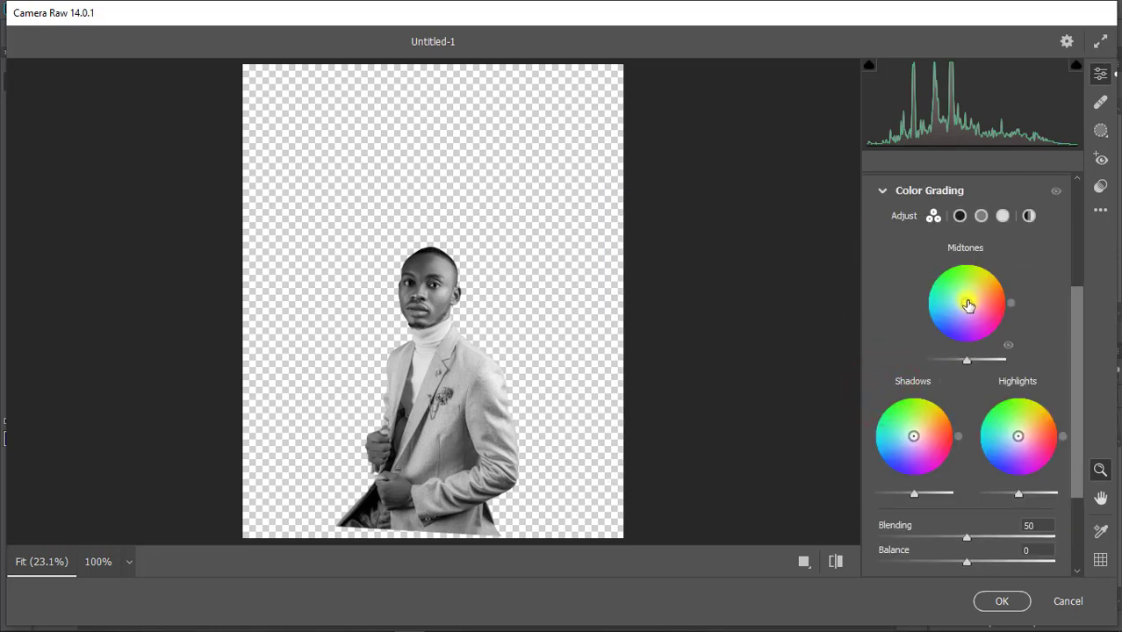
{"action": "left_click_drag", "start_coordinate": [970, 307], "coordinate": [961, 306]}
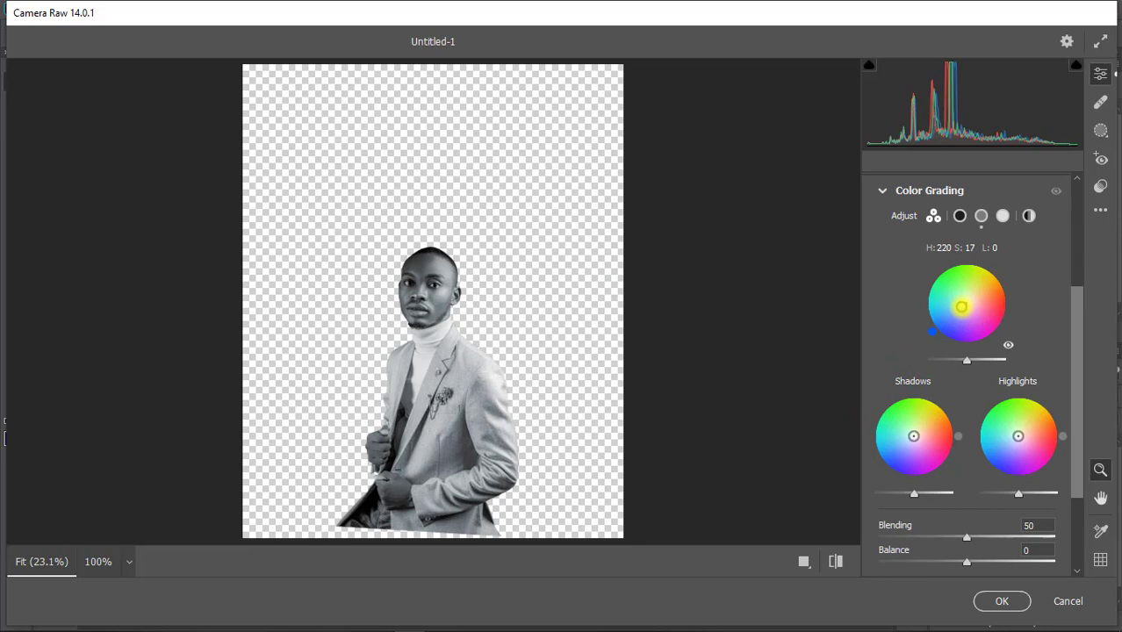
{"action": "left_click", "coordinate": [1000, 599]}
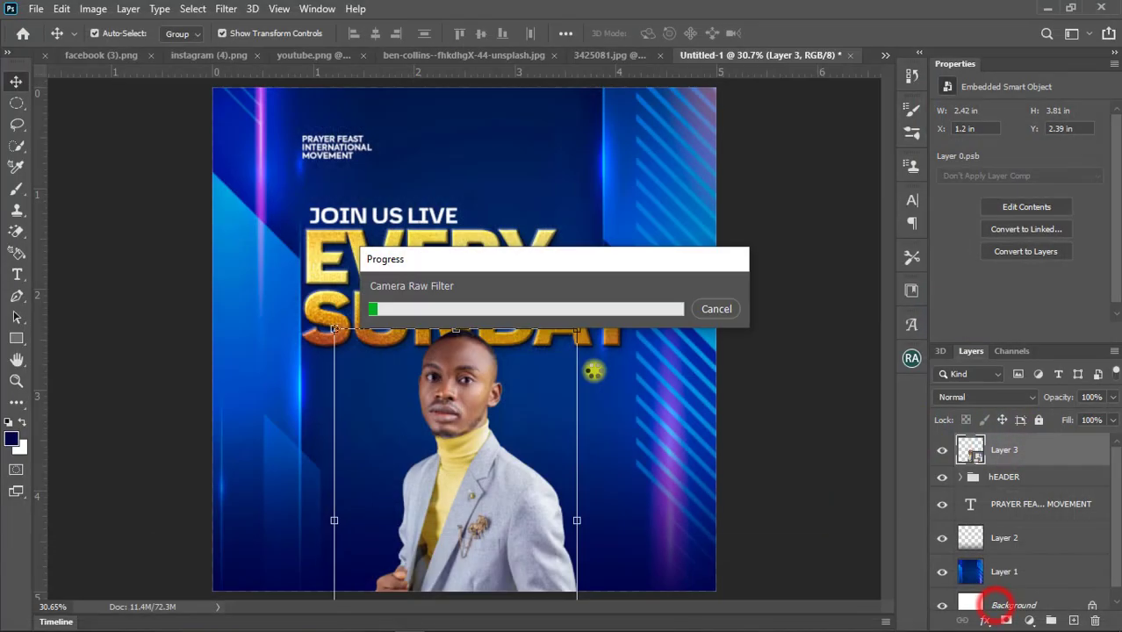
Step: Deselect, then zoom in and out to inspect the filtered greyscale man
{"action": "left_click", "coordinate": [809, 342]}
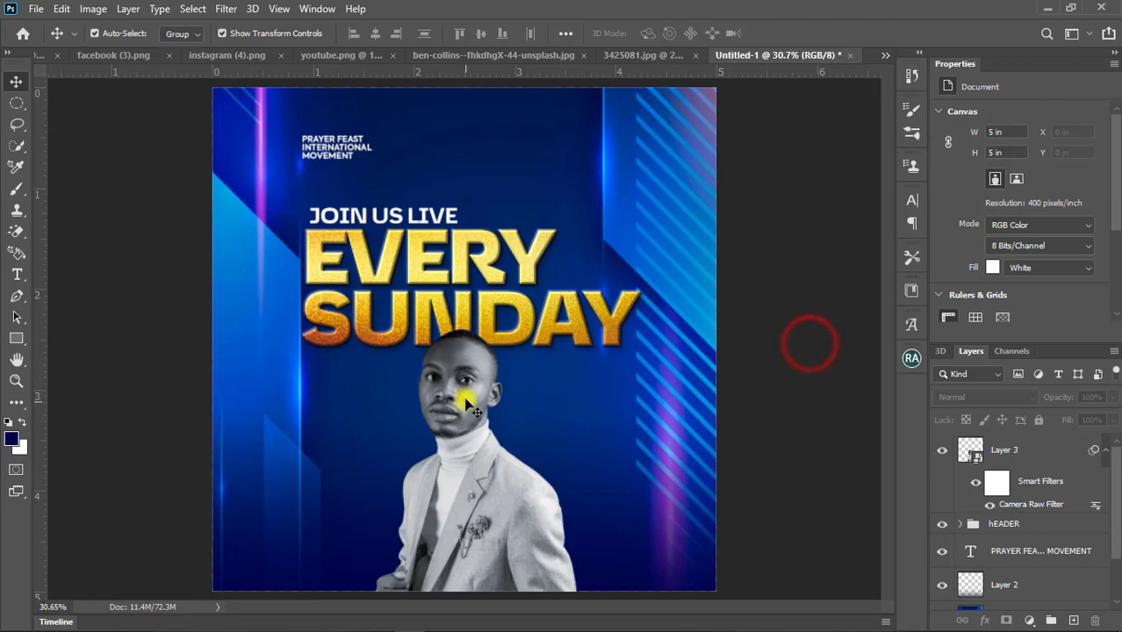
{"action": "scroll", "coordinate": [470, 404], "scroll_direction": "up", "scroll_amount": 1}
{"action": "scroll", "coordinate": [470, 402], "scroll_direction": "up", "scroll_amount": 1}
{"action": "scroll", "coordinate": [470, 399], "scroll_direction": "up", "scroll_amount": 1}
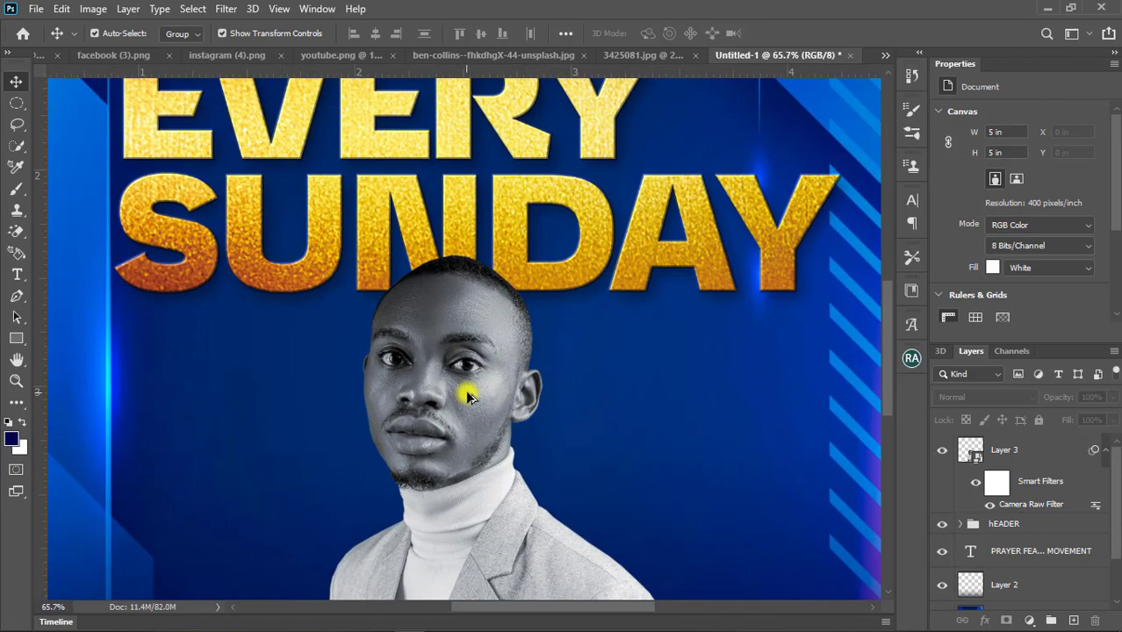
{"action": "scroll", "coordinate": [468, 395], "scroll_direction": "up", "scroll_amount": 1}
{"action": "scroll", "coordinate": [468, 397], "scroll_direction": "down", "scroll_amount": 1}
{"action": "scroll", "coordinate": [468, 397], "scroll_direction": "down", "scroll_amount": 1}
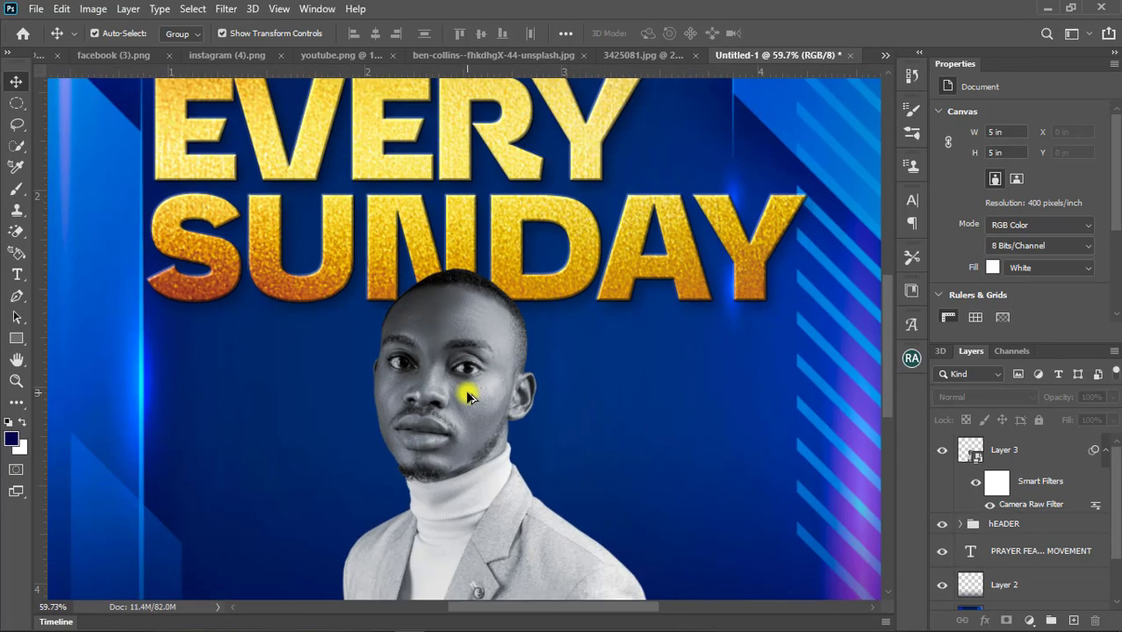
{"action": "scroll", "coordinate": [468, 397], "scroll_direction": "down", "scroll_amount": 1}
{"action": "scroll", "coordinate": [468, 397], "scroll_direction": "down", "scroll_amount": 1}
{"action": "scroll", "coordinate": [468, 397], "scroll_direction": "down", "scroll_amount": 1}
{"action": "scroll", "coordinate": [465, 391], "scroll_direction": "down", "scroll_amount": 1}
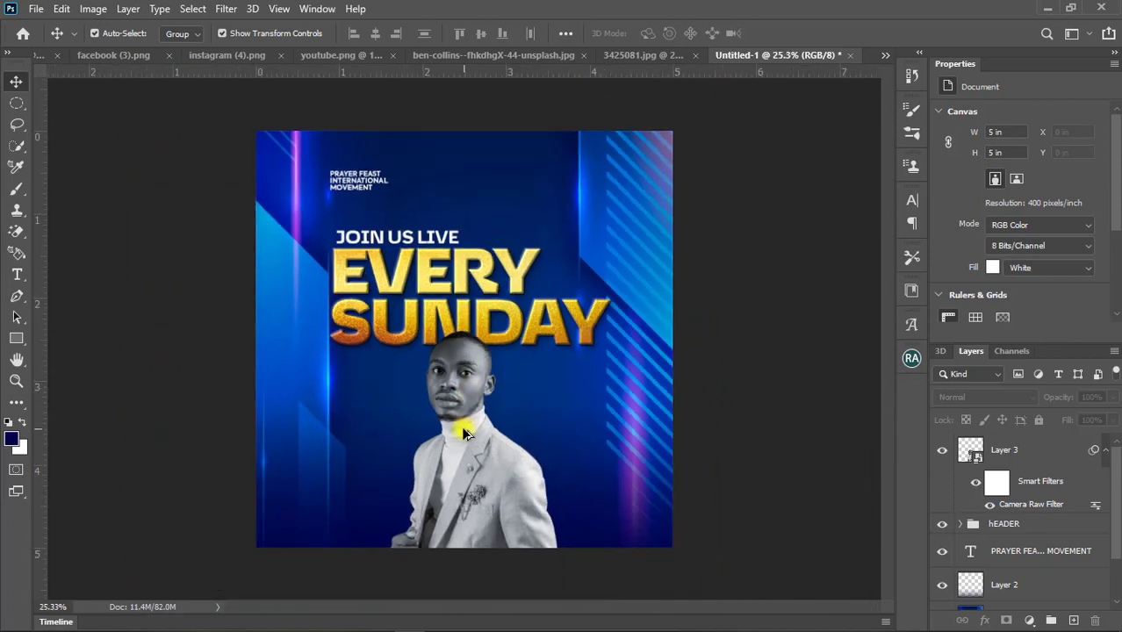
{"action": "scroll", "coordinate": [458, 425], "scroll_direction": "up", "scroll_amount": 1}
{"action": "scroll", "coordinate": [463, 428], "scroll_direction": "up", "scroll_amount": 2}
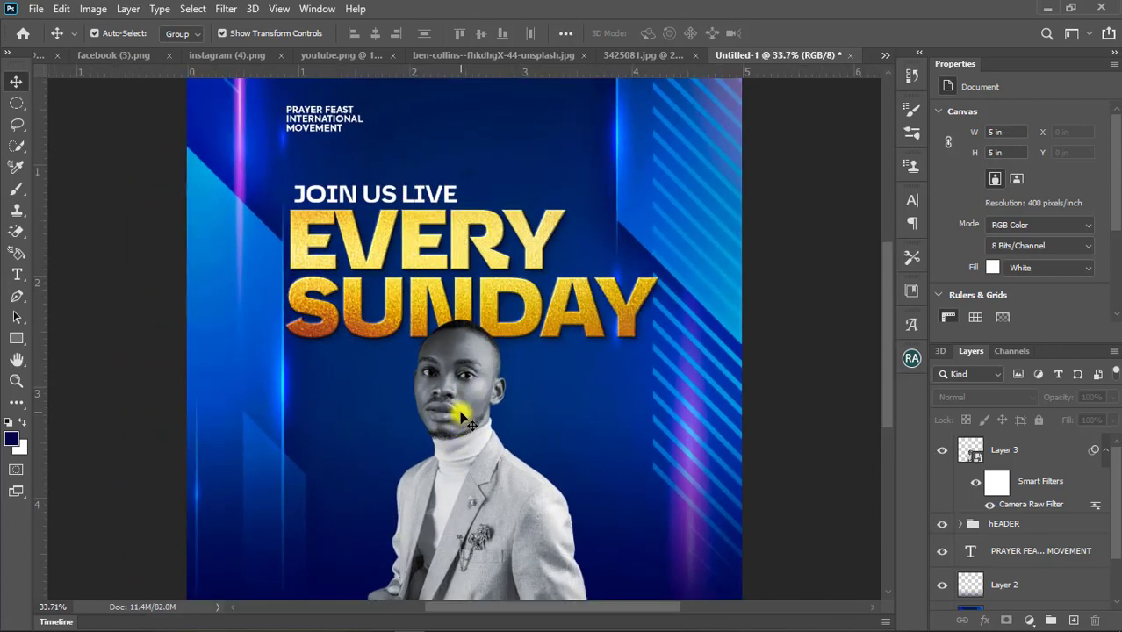
{"action": "left_click", "coordinate": [459, 408]}
{"action": "left_click", "coordinate": [770, 360]}
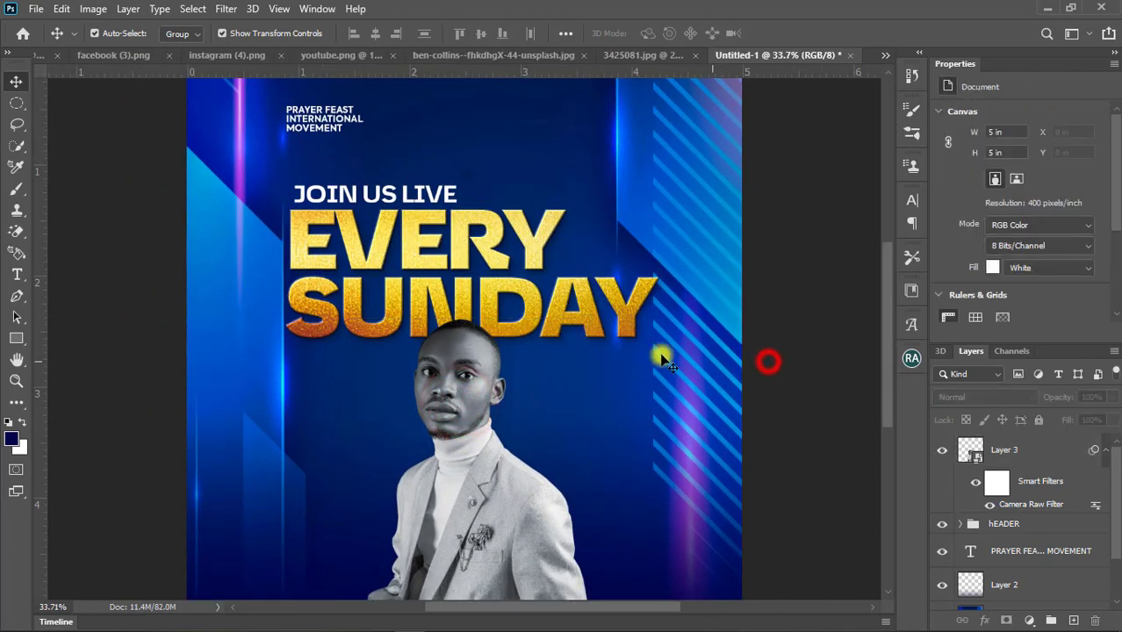
Step: Collapse the Camera Raw smart filter entry under Layer 3
{"action": "scroll", "coordinate": [514, 243], "scroll_direction": "up", "scroll_amount": 3}
{"action": "scroll", "coordinate": [514, 217], "scroll_direction": "up", "scroll_amount": 2}
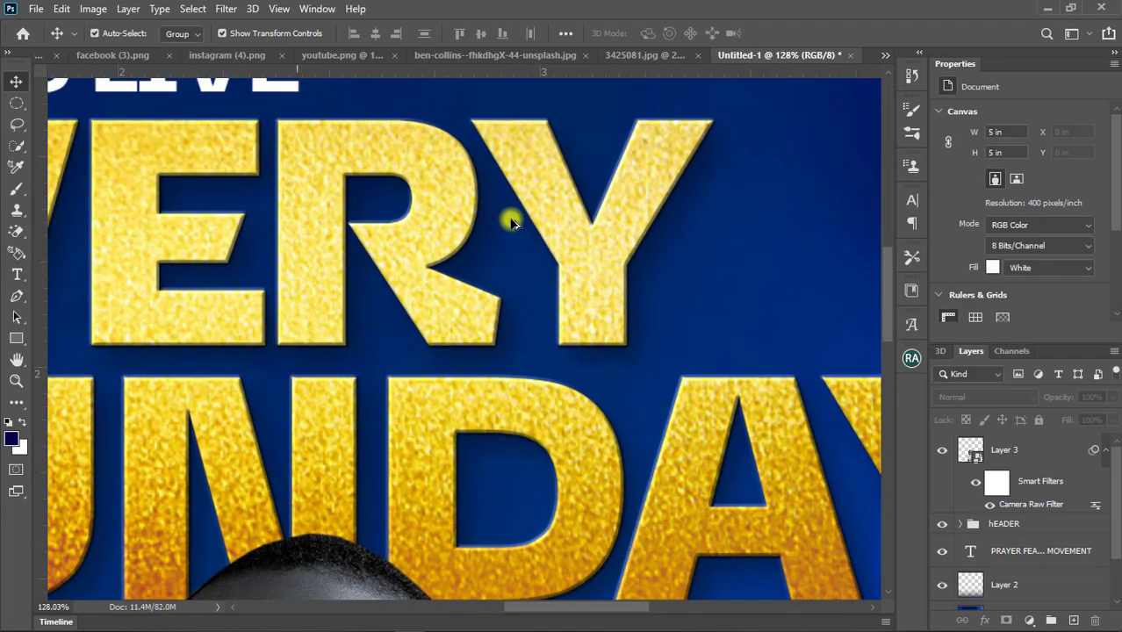
{"action": "scroll", "coordinate": [511, 220], "scroll_direction": "down", "scroll_amount": 2}
{"action": "scroll", "coordinate": [513, 224], "scroll_direction": "down", "scroll_amount": 2}
{"action": "scroll", "coordinate": [474, 290], "scroll_direction": "down", "scroll_amount": 1}
{"action": "scroll", "coordinate": [448, 339], "scroll_direction": "down", "scroll_amount": 1}
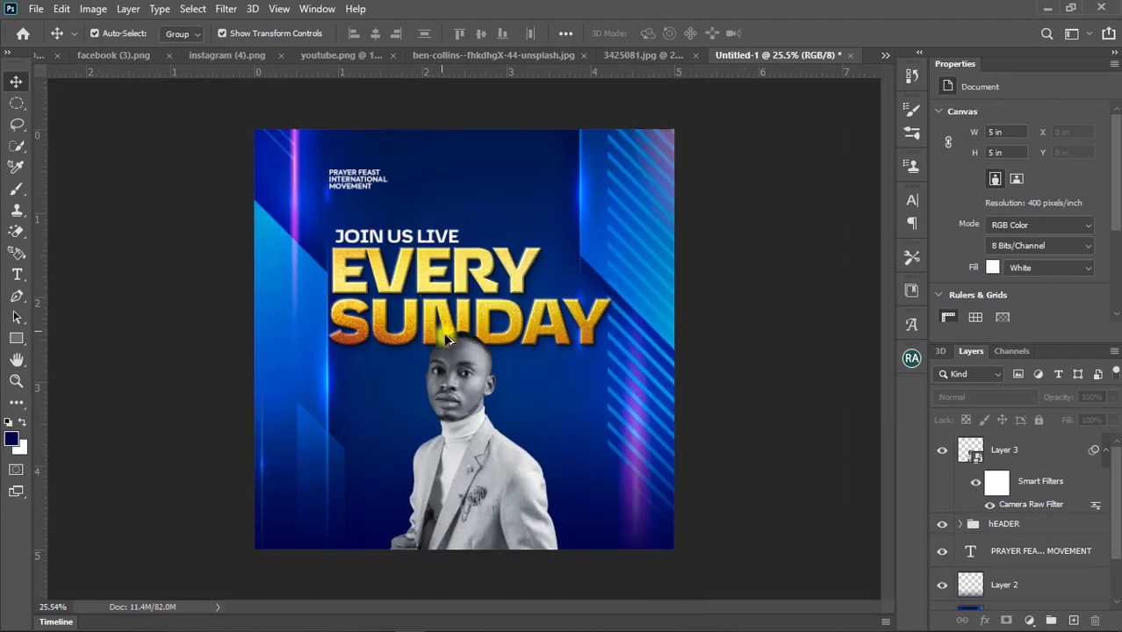
{"action": "scroll", "coordinate": [486, 412], "scroll_direction": "up", "scroll_amount": 1}
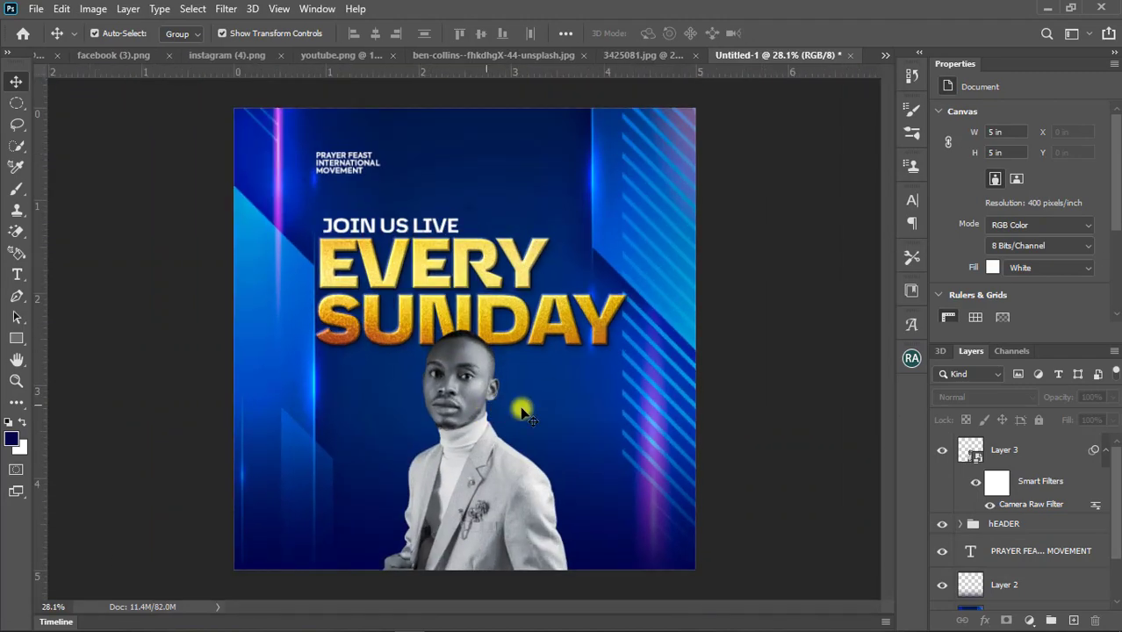
{"action": "left_click", "coordinate": [1108, 456]}
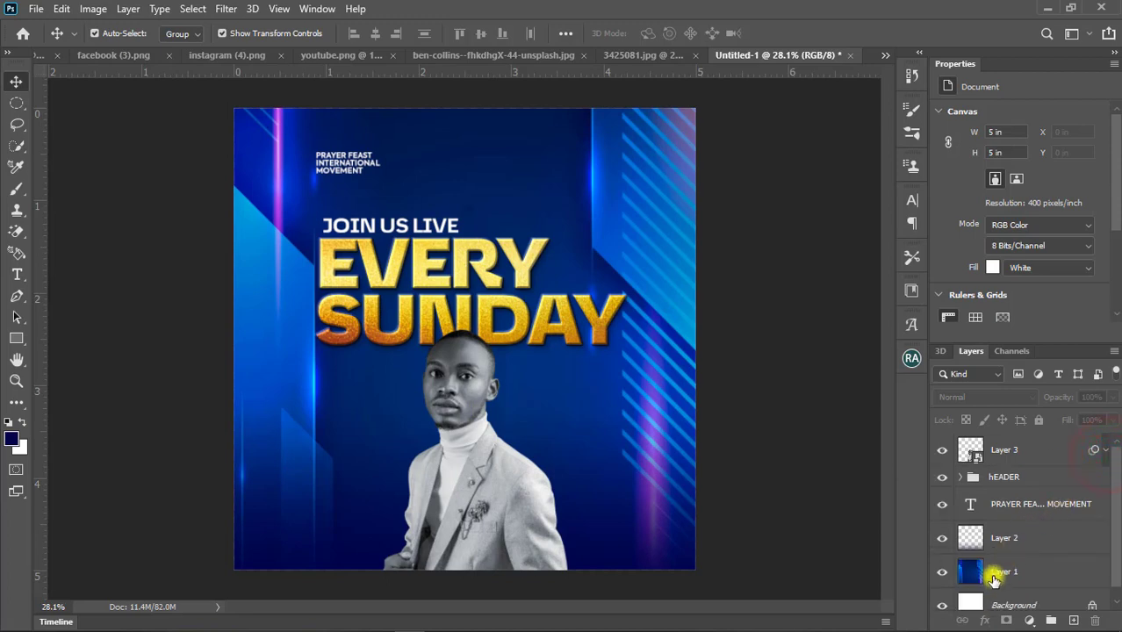
Step: Move the navy gradient Layer 2 above the portrait and lower it to 3.43 in
{"action": "left_click_drag", "start_coordinate": [1000, 529], "coordinate": [1010, 438]}
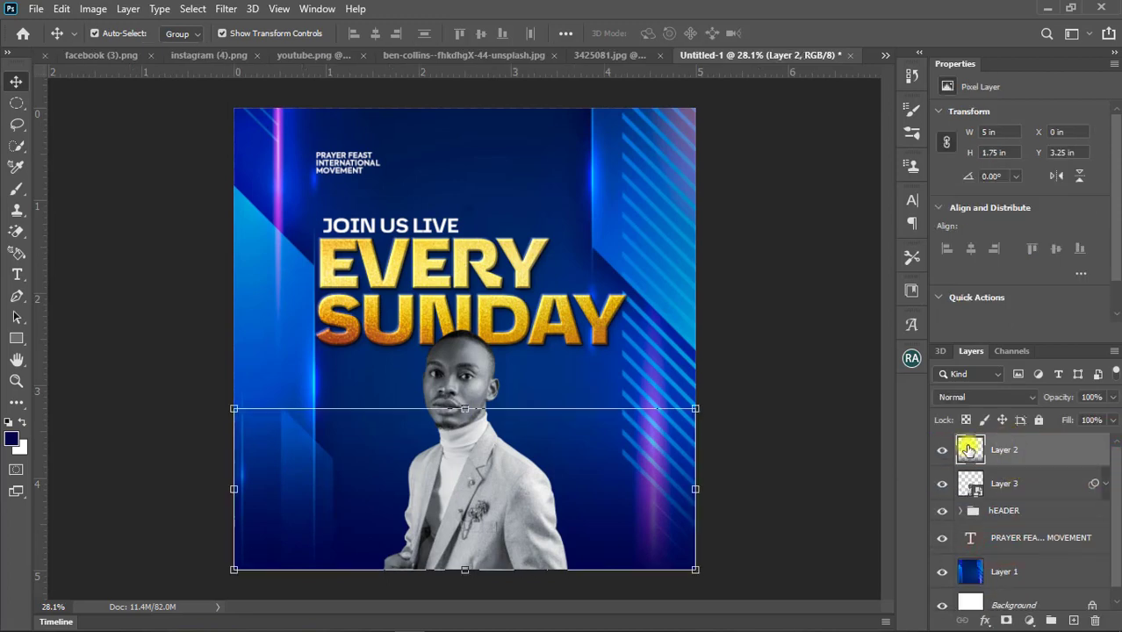
{"action": "left_click", "coordinate": [766, 403]}
{"action": "left_click_drag", "start_coordinate": [601, 514], "coordinate": [595, 529]}
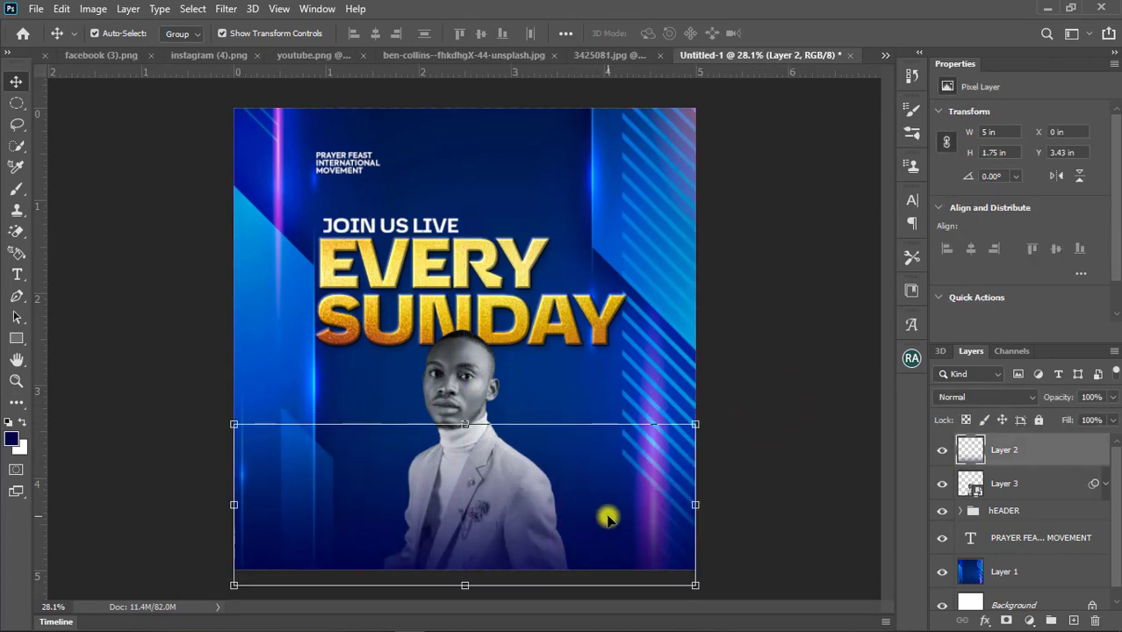
{"action": "left_click", "coordinate": [742, 379]}
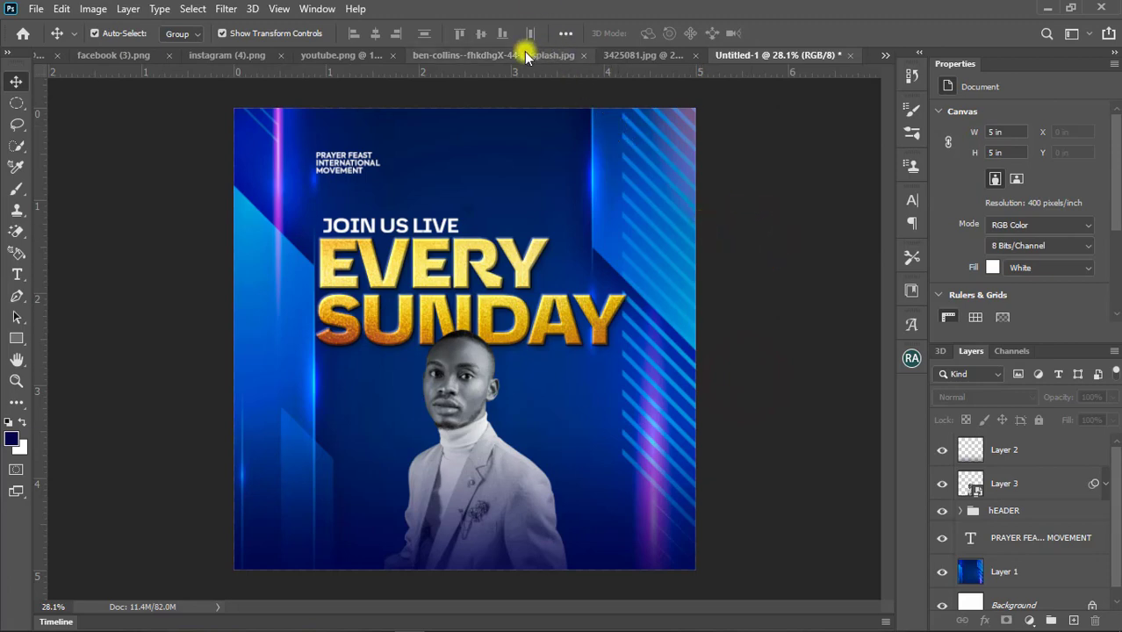
Step: Copy the orange sparks photo into the flyer as a new layer
{"action": "left_click", "coordinate": [641, 55]}
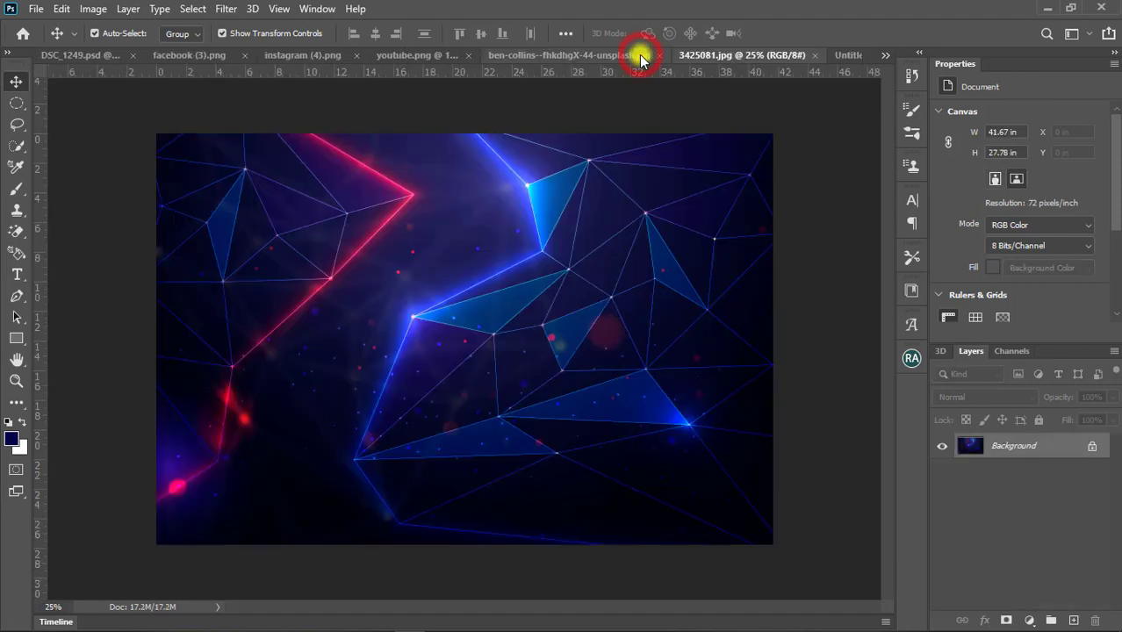
{"action": "left_click", "coordinate": [848, 55]}
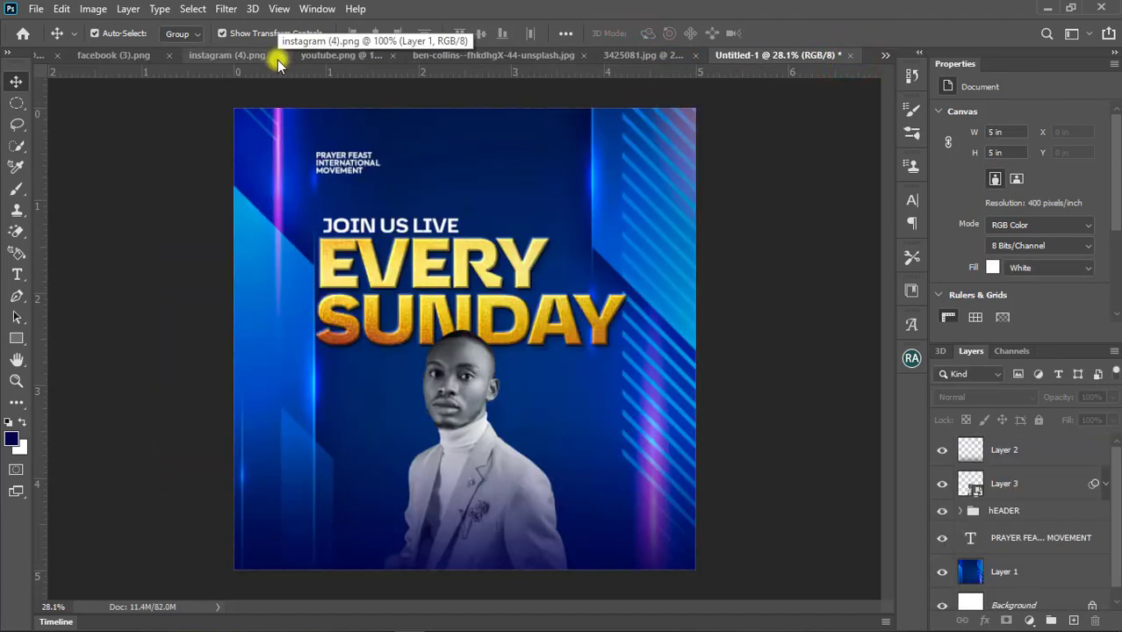
{"action": "left_click", "coordinate": [495, 53]}
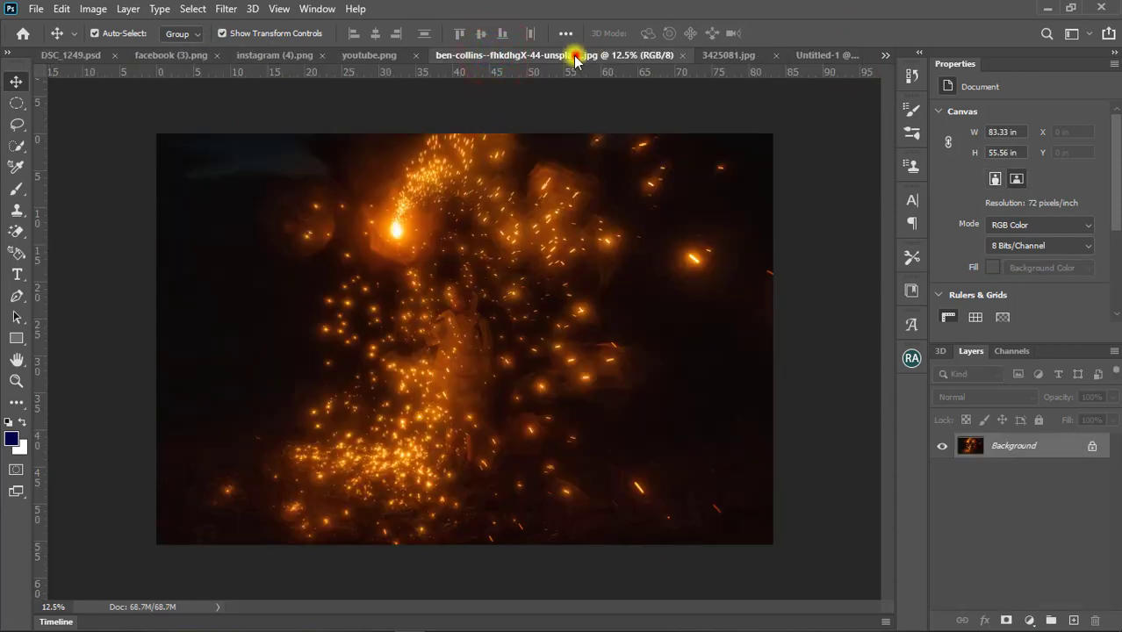
{"action": "left_click_drag", "start_coordinate": [571, 55], "coordinate": [682, 132]}
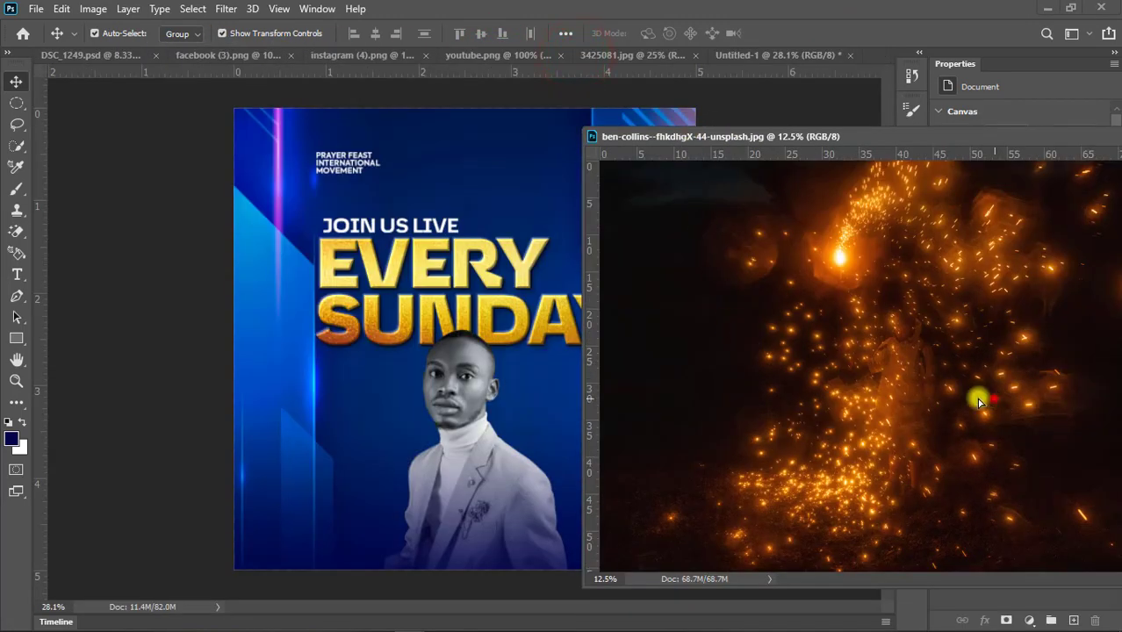
{"action": "left_click_drag", "start_coordinate": [994, 396], "coordinate": [446, 498]}
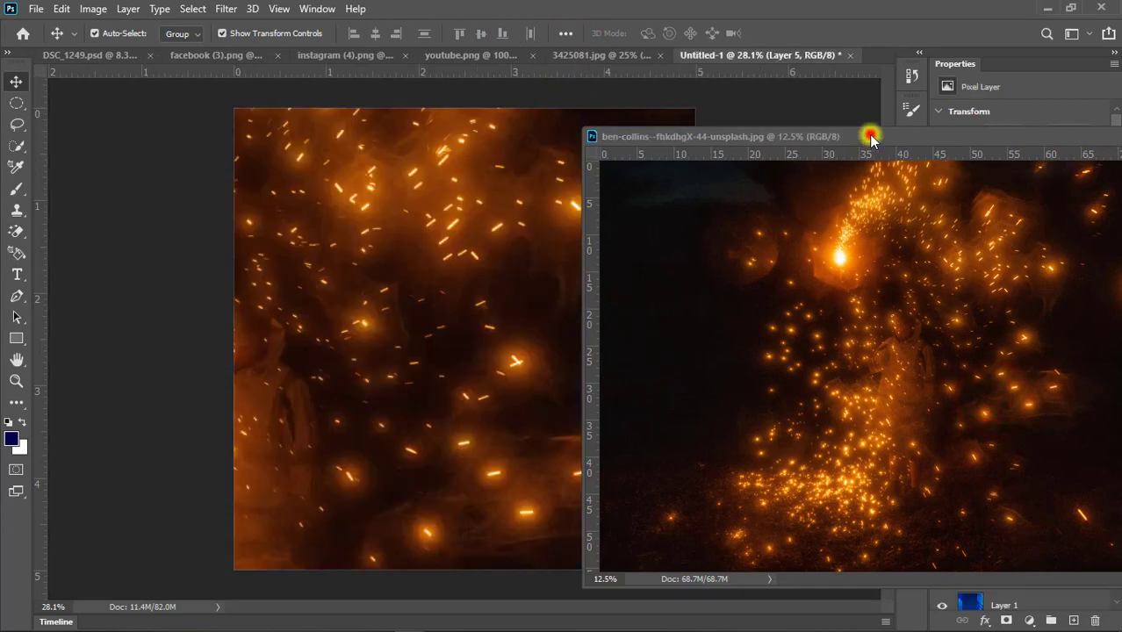
{"action": "left_click", "coordinate": [870, 136]}
{"action": "left_click", "coordinate": [874, 126]}
{"action": "left_click_drag", "start_coordinate": [518, 261], "coordinate": [640, 243]}
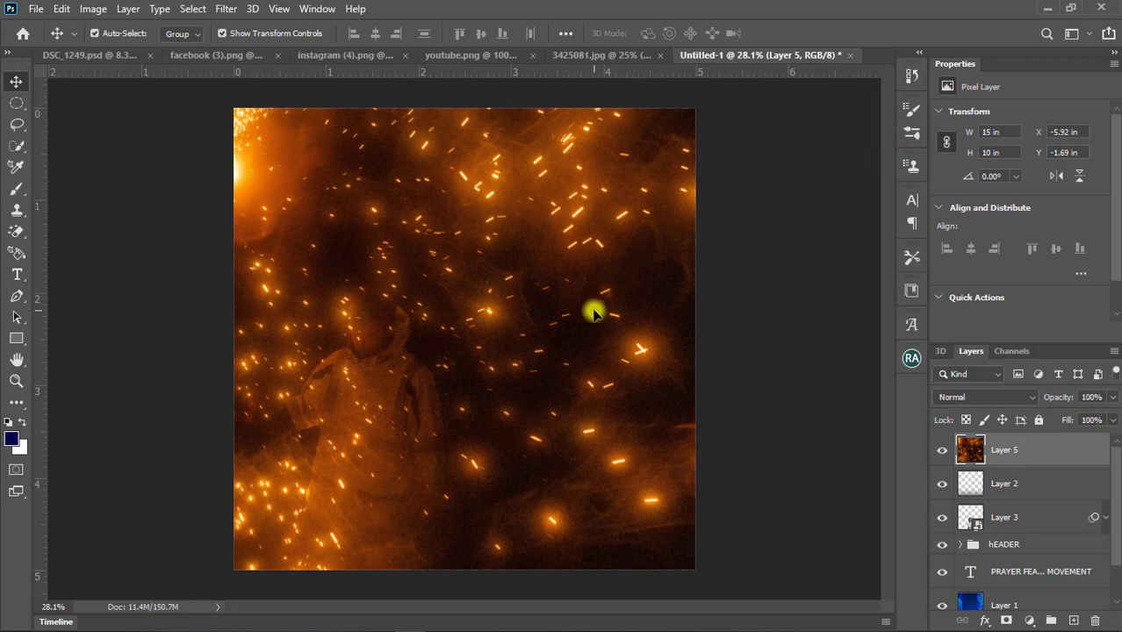
Step: Scale the sparks layer to about 79% and position it over the flyer
{"action": "key", "text": "ctrl+t"}
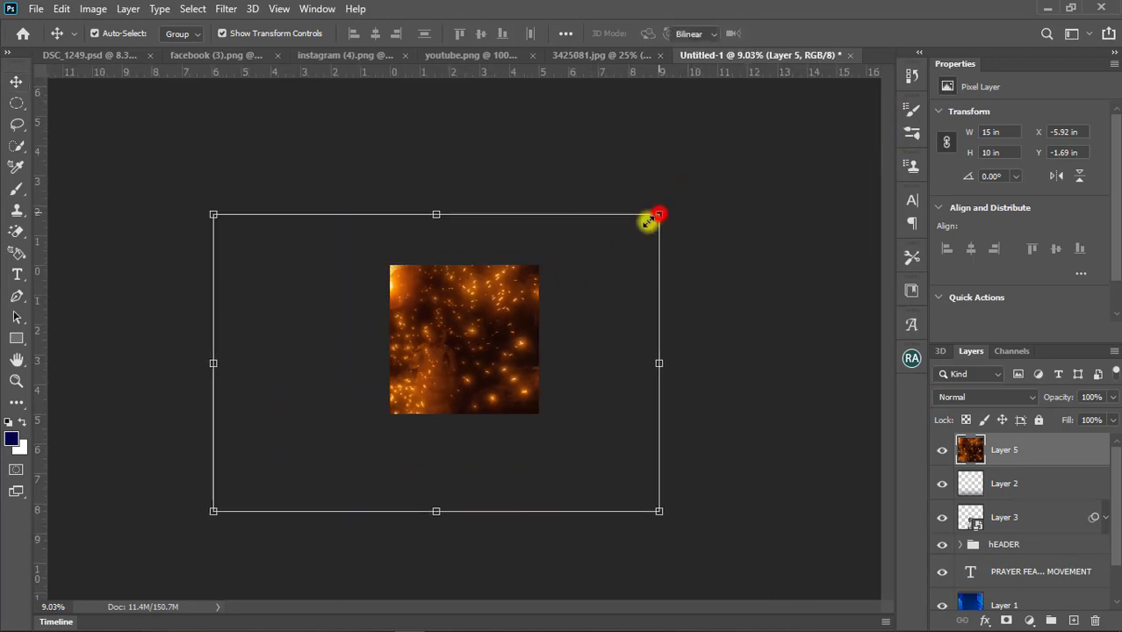
{"action": "mouse_move", "coordinate": [648, 221]}
{"action": "left_mouse_down"}
{"action": "mouse_move", "coordinate": [476, 334]}
{"action": "mouse_move", "coordinate": [536, 288]}
{"action": "left_mouse_up"}
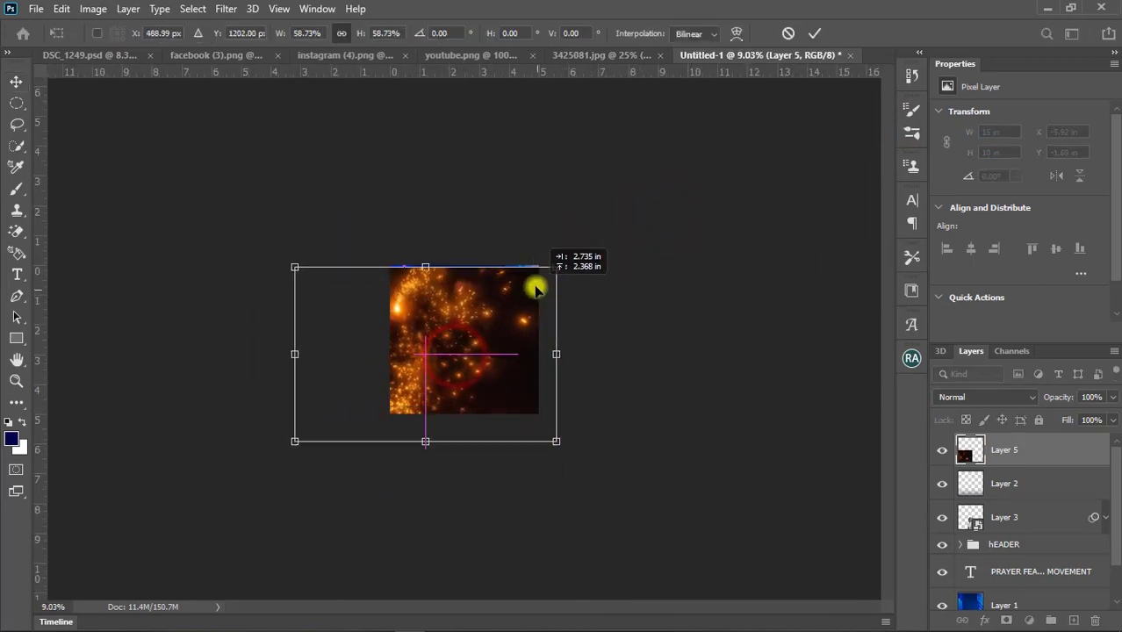
{"action": "mouse_move", "coordinate": [295, 441]}
{"action": "left_mouse_down"}
{"action": "mouse_move", "coordinate": [216, 482]}
{"action": "mouse_move", "coordinate": [203, 502]}
{"action": "left_mouse_up"}
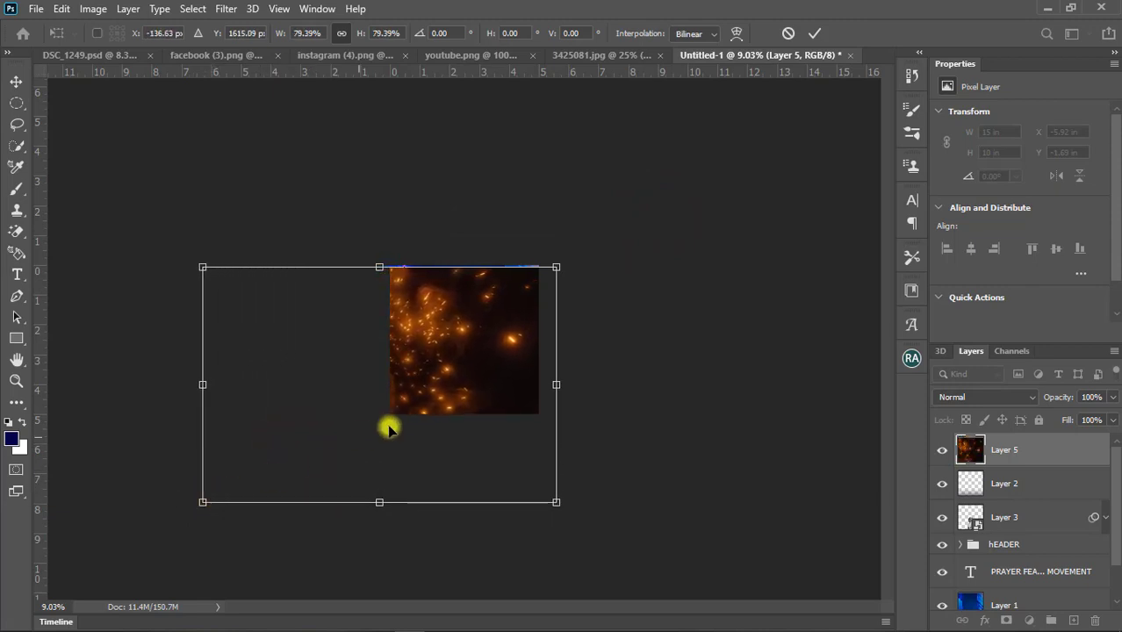
{"action": "mouse_move", "coordinate": [431, 400]}
{"action": "left_mouse_down"}
{"action": "mouse_move", "coordinate": [451, 363]}
{"action": "mouse_move", "coordinate": [434, 386]}
{"action": "left_mouse_up"}
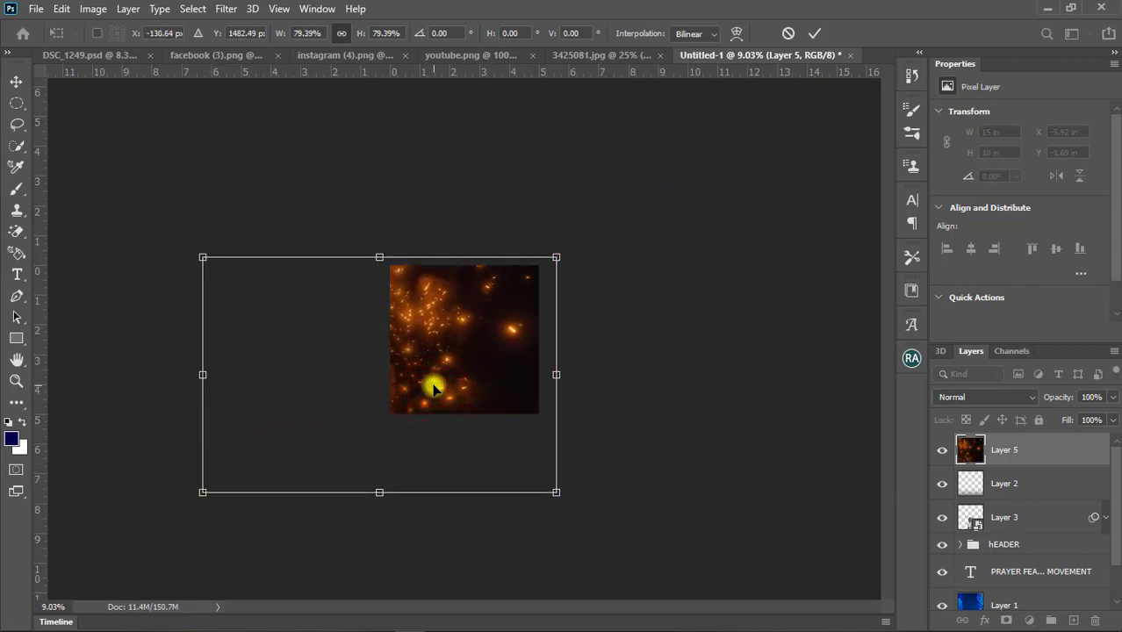
{"action": "key", "text": "Return"}
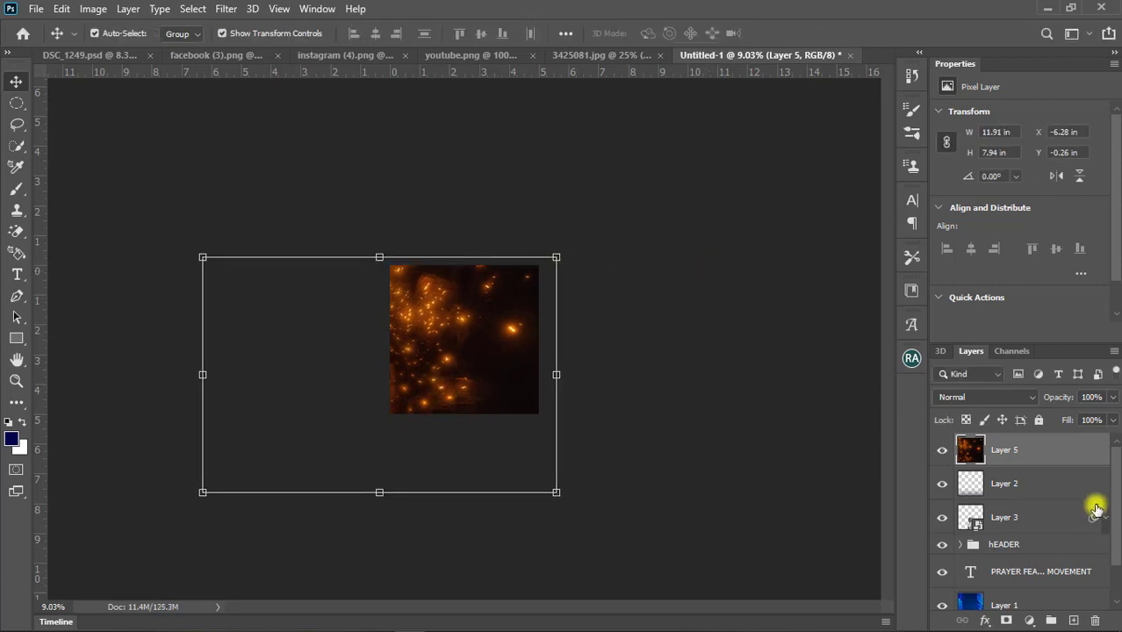
Step: Blend Layer 5 in Screen at 48% opacity and move it just above Layer 1
{"action": "left_click", "coordinate": [1000, 397]}
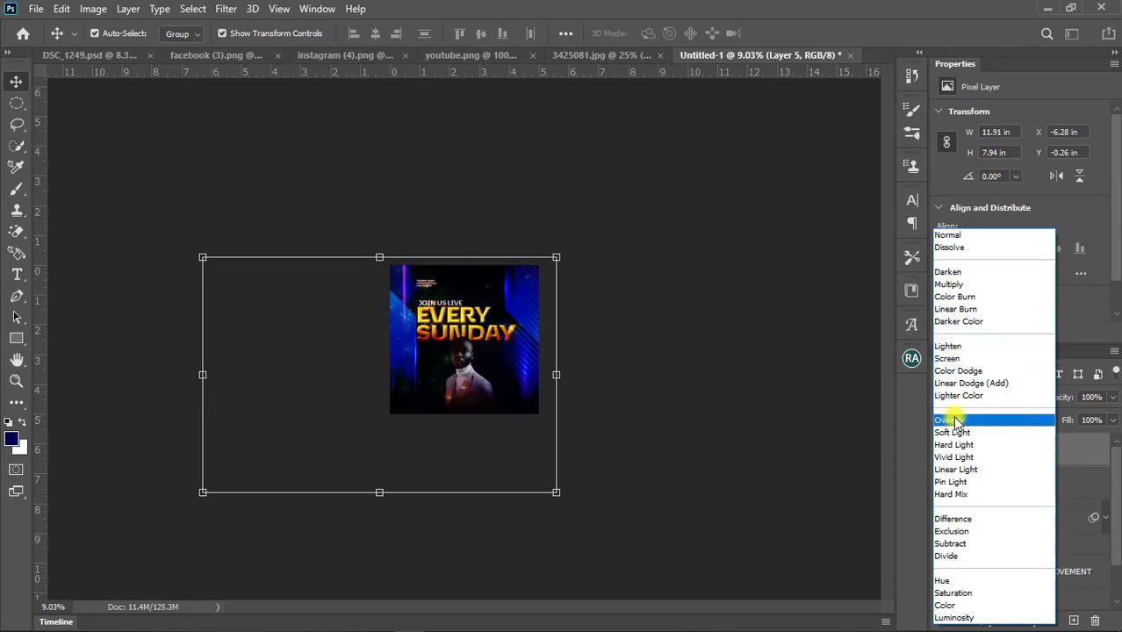
{"action": "left_click", "coordinate": [950, 358]}
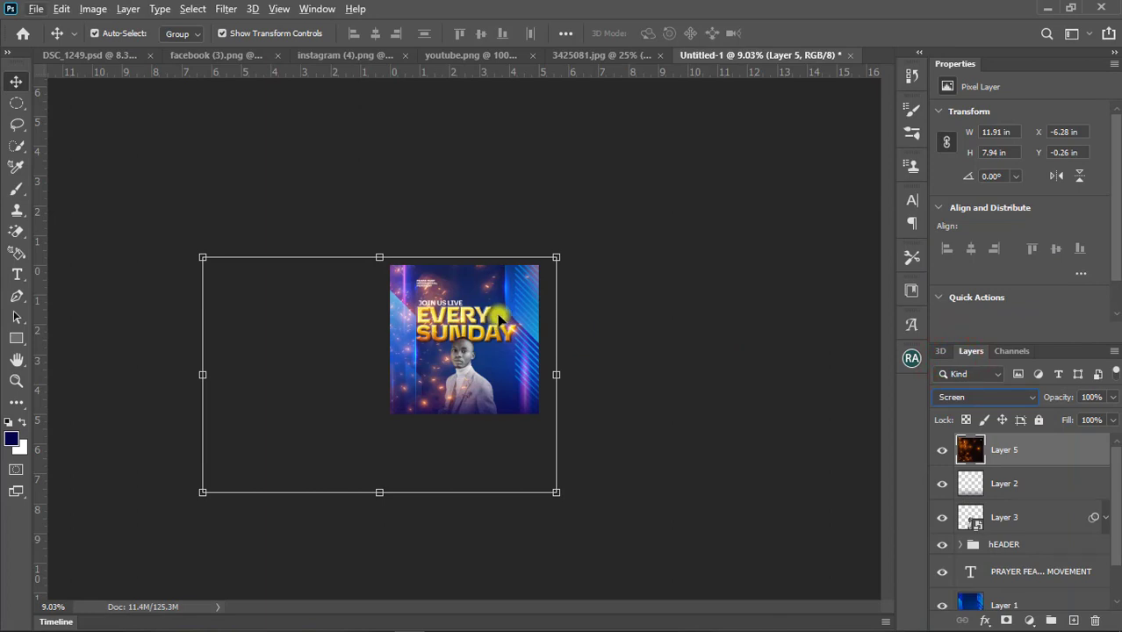
{"action": "scroll", "coordinate": [499, 303], "scroll_direction": "up", "scroll_amount": 2}
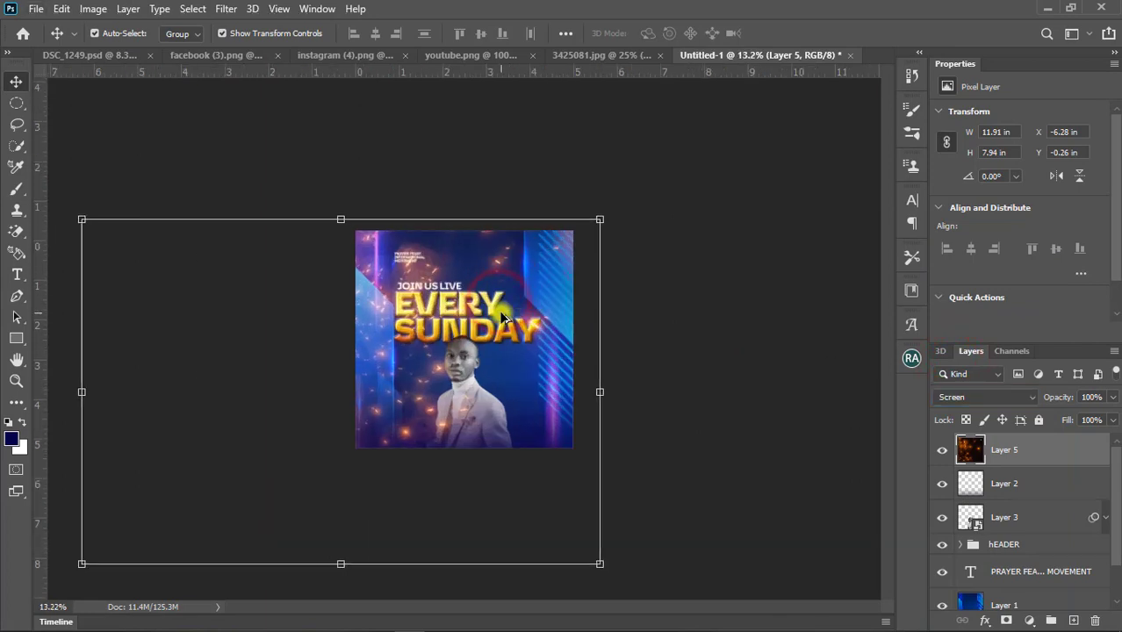
{"action": "scroll", "coordinate": [503, 317], "scroll_direction": "up", "scroll_amount": 2}
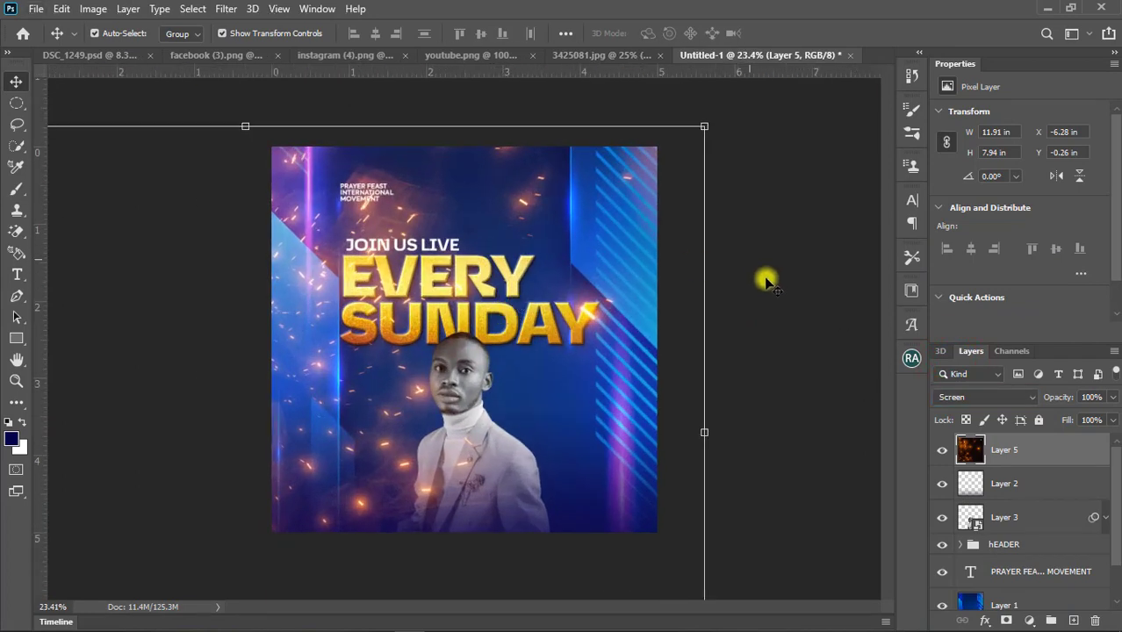
{"action": "left_click", "coordinate": [1112, 397]}
{"action": "left_click_drag", "start_coordinate": [1061, 416], "coordinate": [1068, 409]}
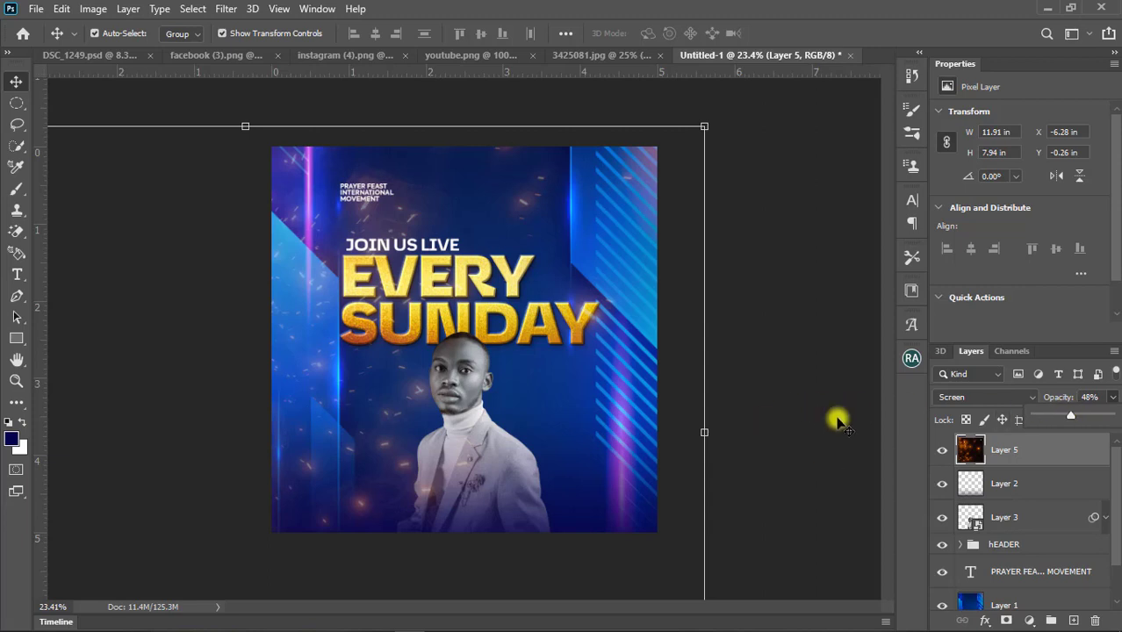
{"action": "left_click_drag", "start_coordinate": [1015, 454], "coordinate": [1013, 574]}
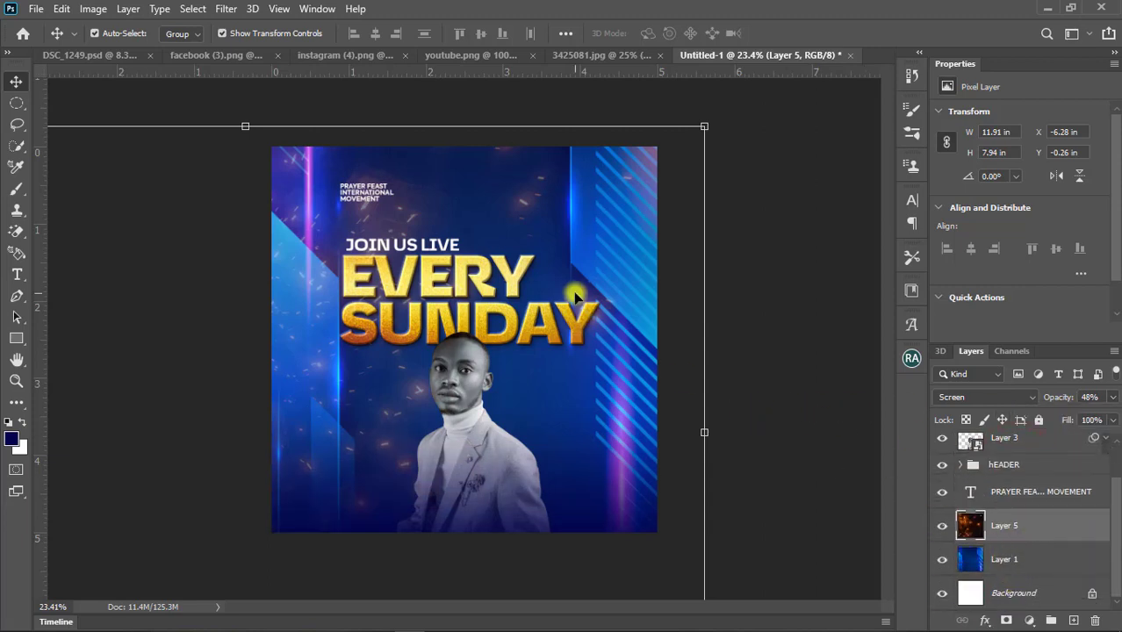
{"action": "mouse_move", "coordinate": [546, 235]}
{"action": "left_mouse_down"}
{"action": "mouse_move", "coordinate": [514, 200]}
{"action": "mouse_move", "coordinate": [526, 211]}
{"action": "left_mouse_up"}
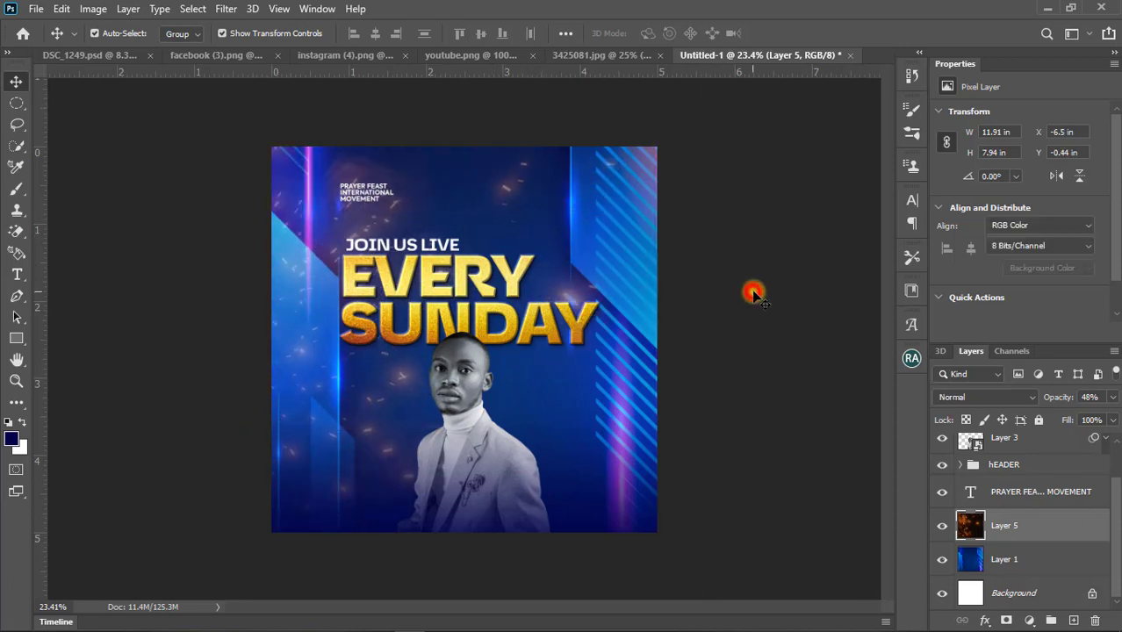
Step: Apply a Camera Raw Filter to Layer 1 with Contrast +54 and Blacks -62
{"action": "left_click", "coordinate": [1017, 559]}
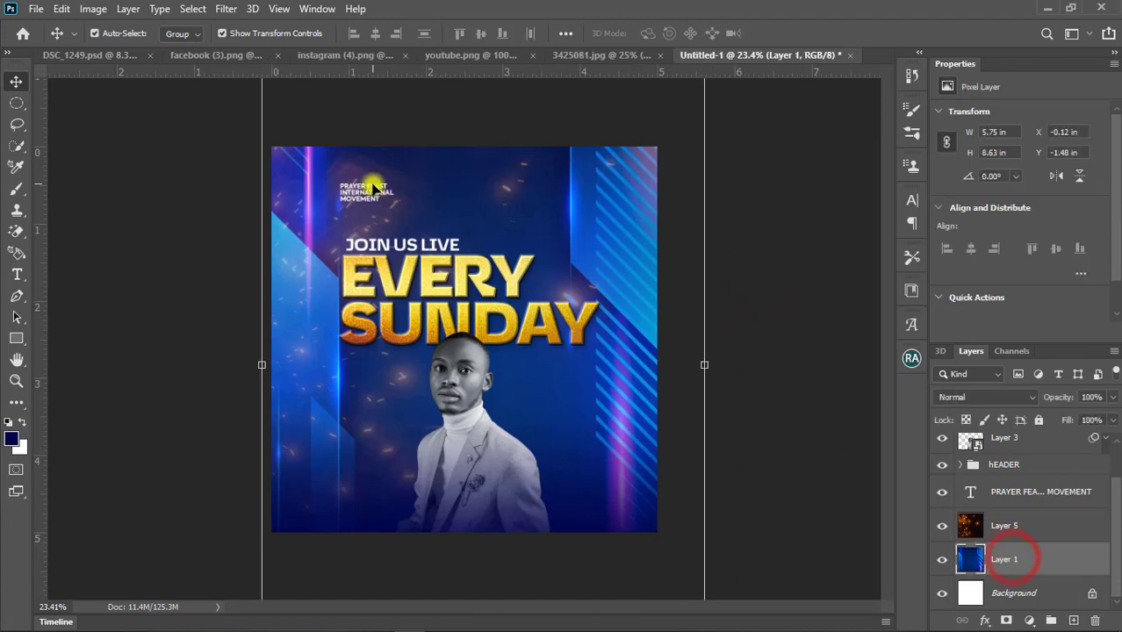
{"action": "left_click", "coordinate": [225, 9]}
{"action": "left_click", "coordinate": [276, 102]}
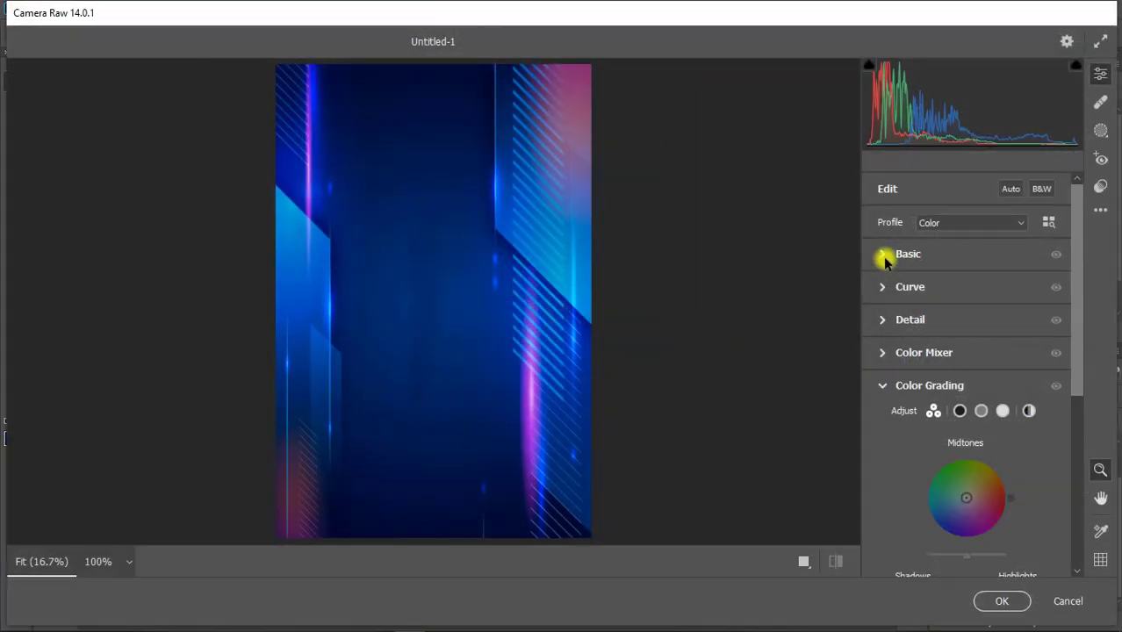
{"action": "left_click", "coordinate": [883, 253]}
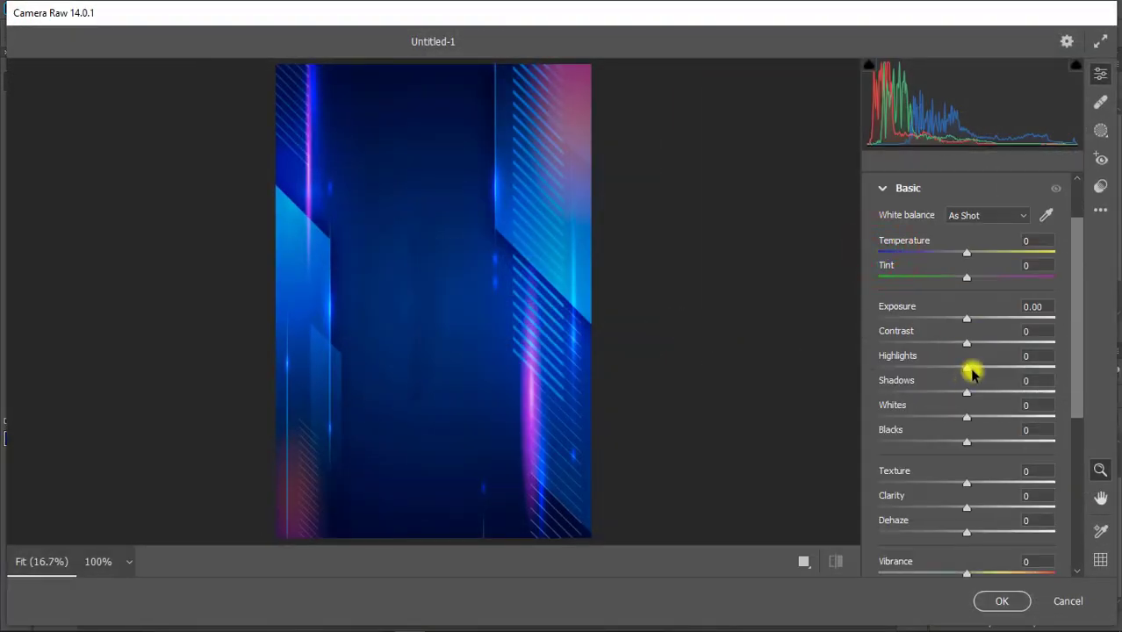
{"action": "left_click_drag", "start_coordinate": [966, 344], "coordinate": [1013, 346]}
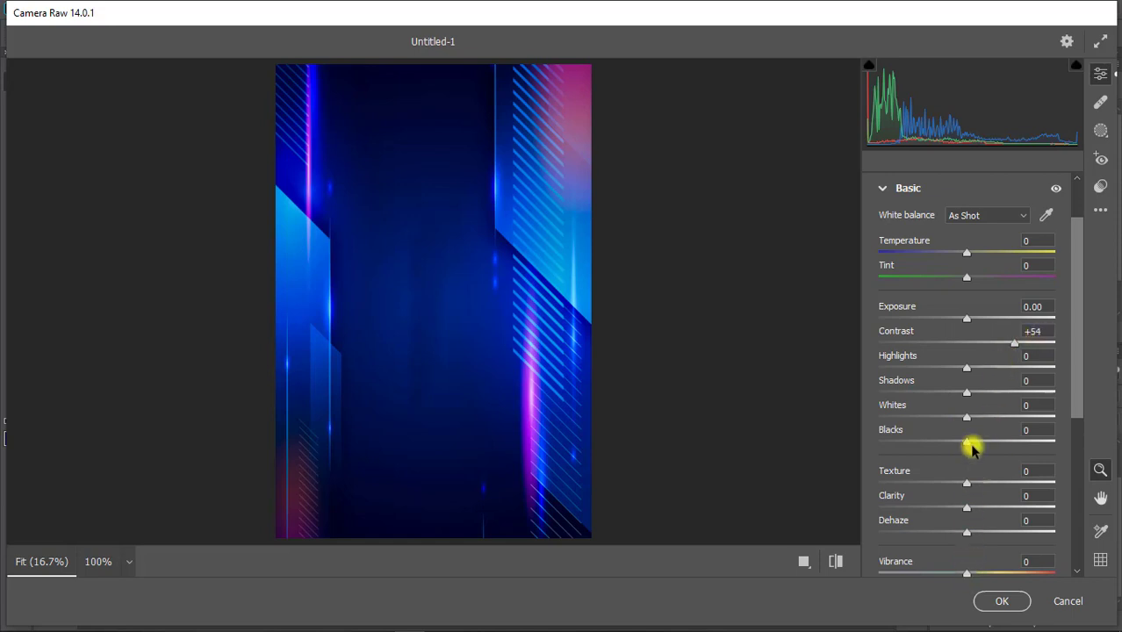
{"action": "left_click_drag", "start_coordinate": [967, 444], "coordinate": [913, 444]}
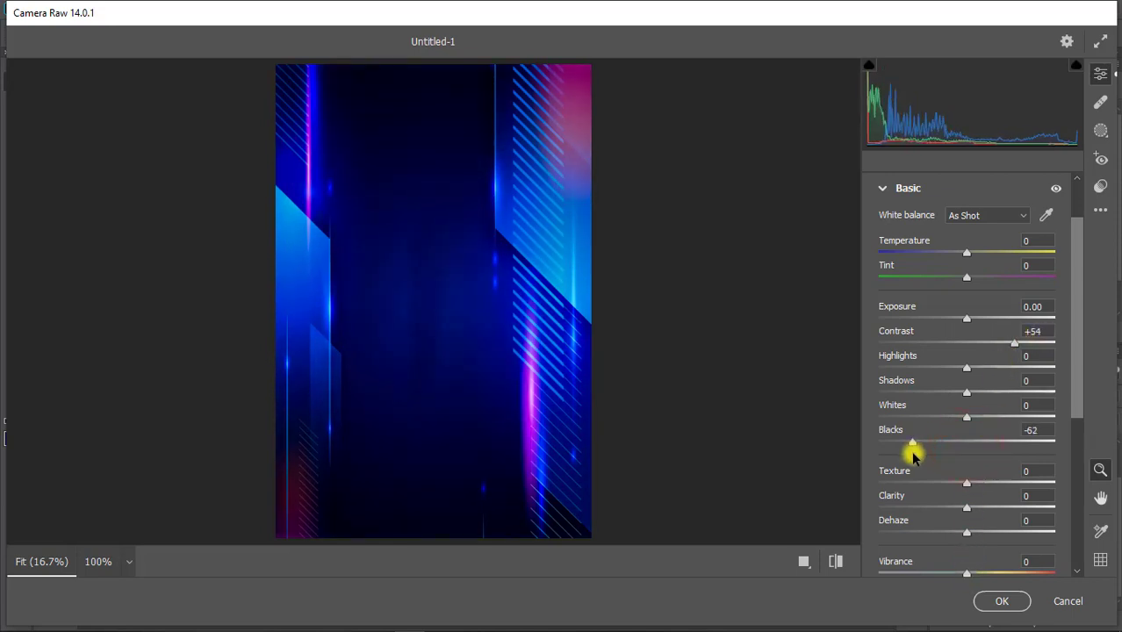
{"action": "left_click", "coordinate": [999, 599]}
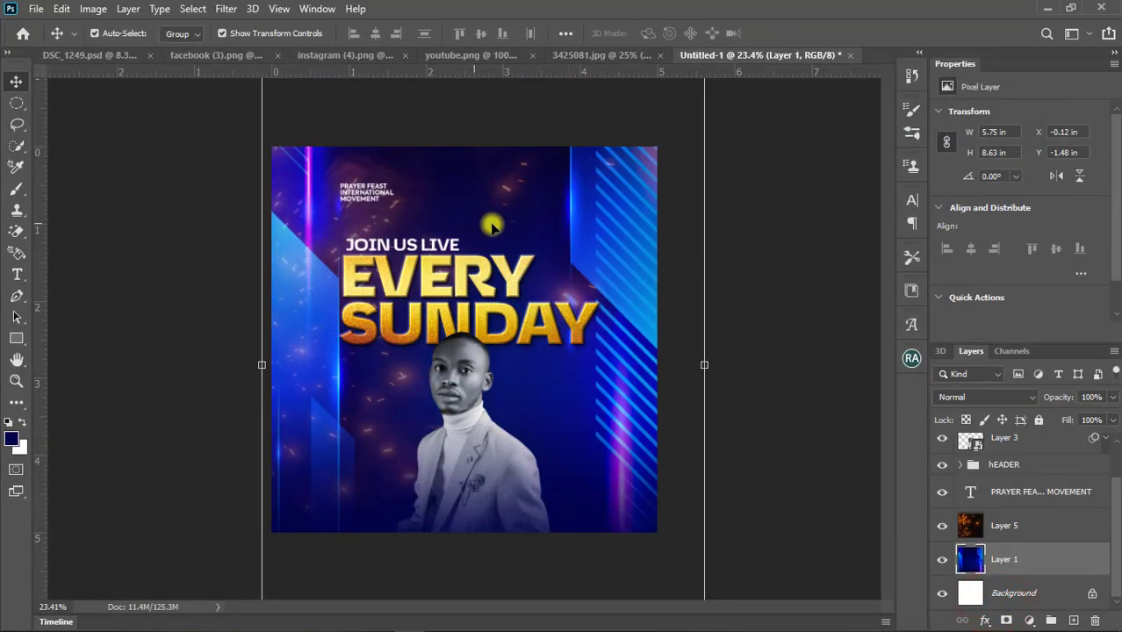
Step: Hide the sparks layer (Layer 5) and deselect the blue background layer
{"action": "left_click", "coordinate": [942, 525]}
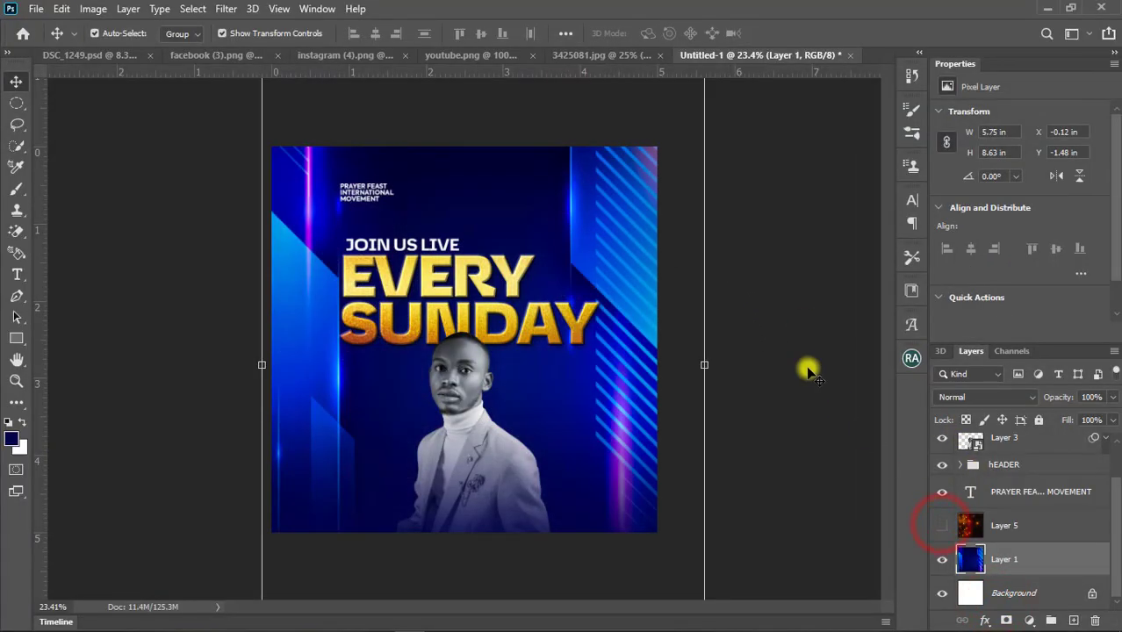
{"action": "left_click", "coordinate": [758, 254]}
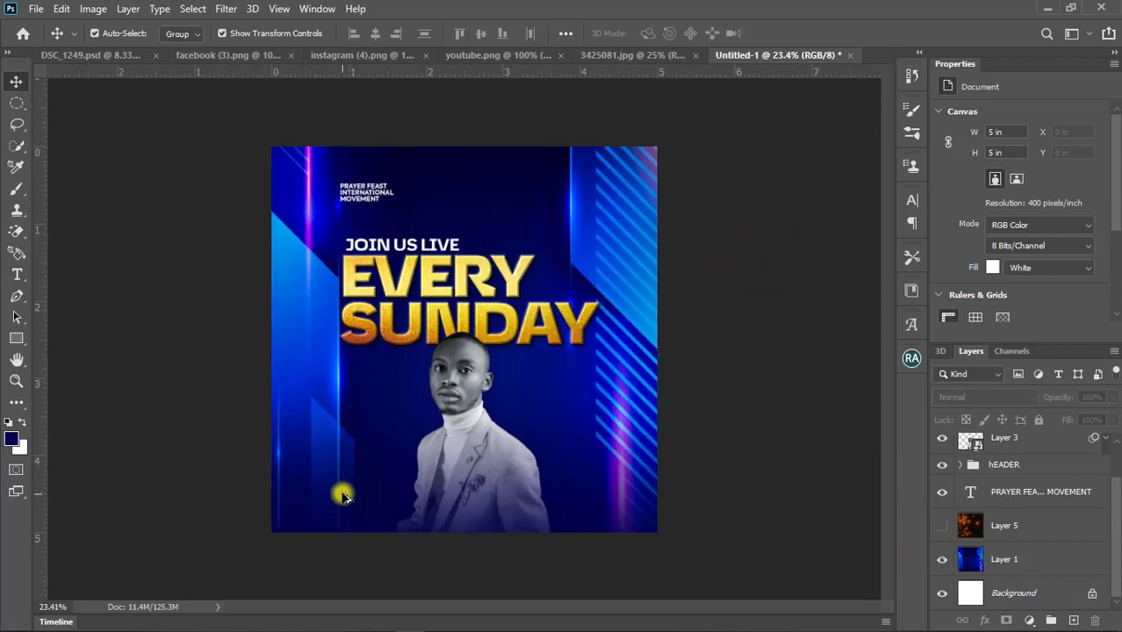
{"action": "scroll", "coordinate": [338, 492], "scroll_direction": "up", "scroll_amount": 1, "text": "alt"}
{"action": "scroll", "coordinate": [338, 490], "scroll_direction": "up", "scroll_amount": 1, "text": "alt"}
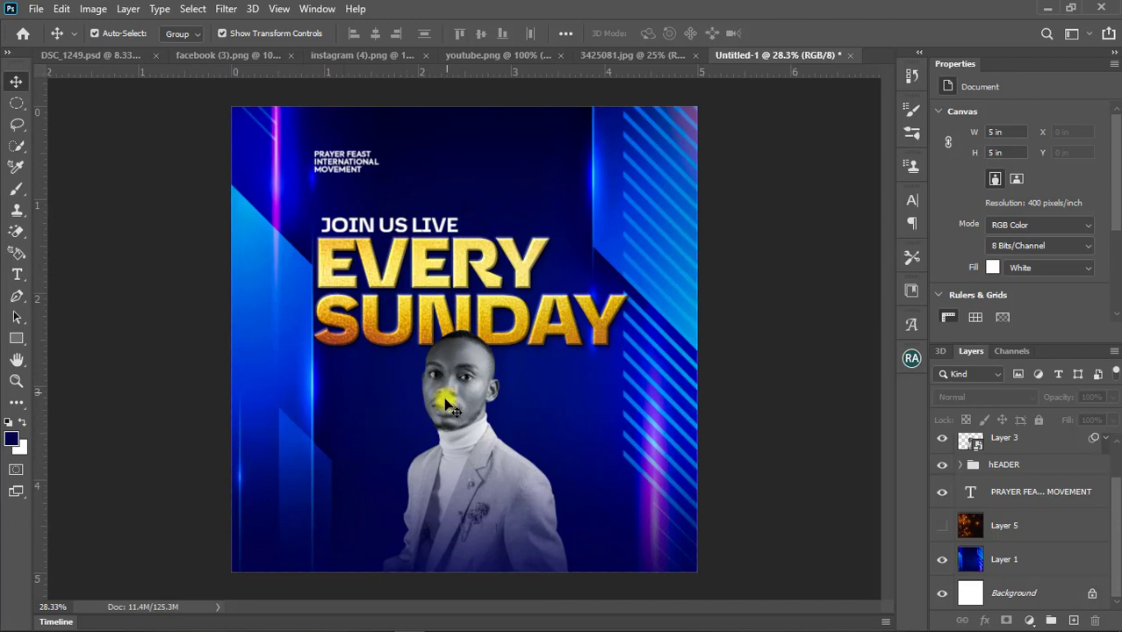
{"action": "left_click", "coordinate": [784, 332]}
Step: Draw a navy rectangle across the lower flyer and rotate it about -31° into a band
{"action": "left_click", "coordinate": [15, 338]}
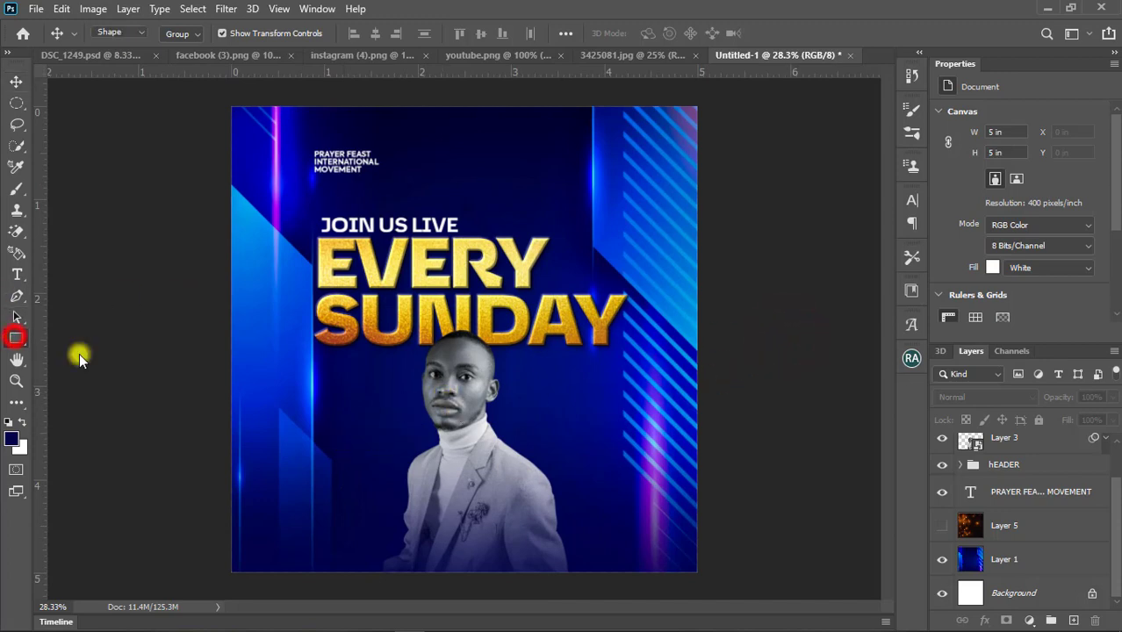
{"action": "mouse_move", "coordinate": [313, 454]}
{"action": "left_mouse_down"}
{"action": "mouse_move", "coordinate": [562, 521]}
{"action": "mouse_move", "coordinate": [767, 549]}
{"action": "left_mouse_up"}
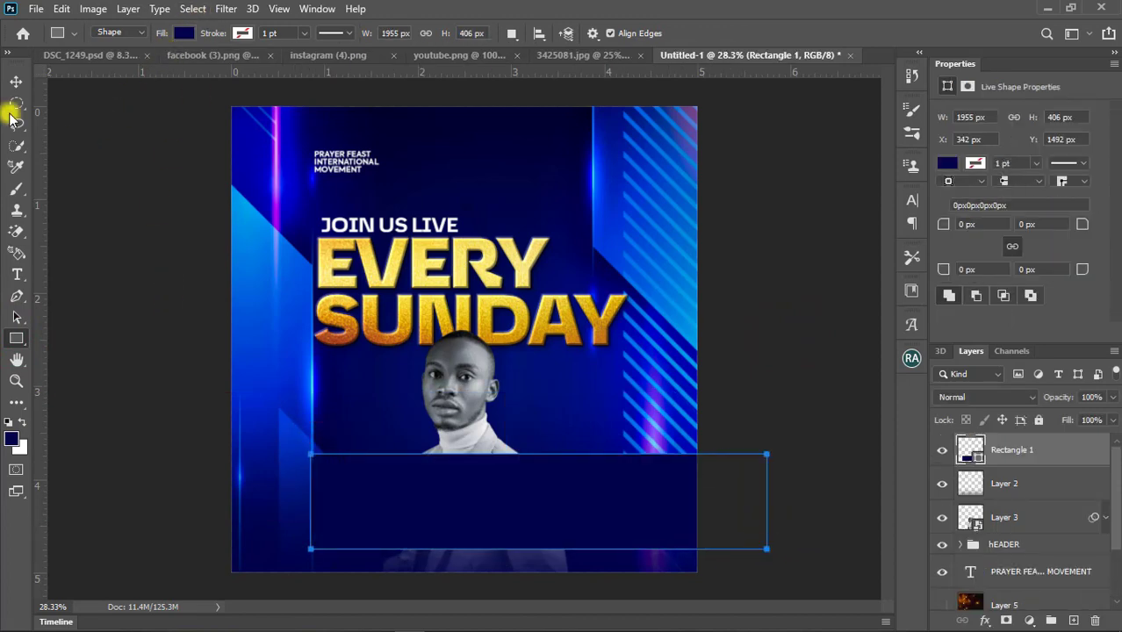
{"action": "left_click", "coordinate": [16, 81]}
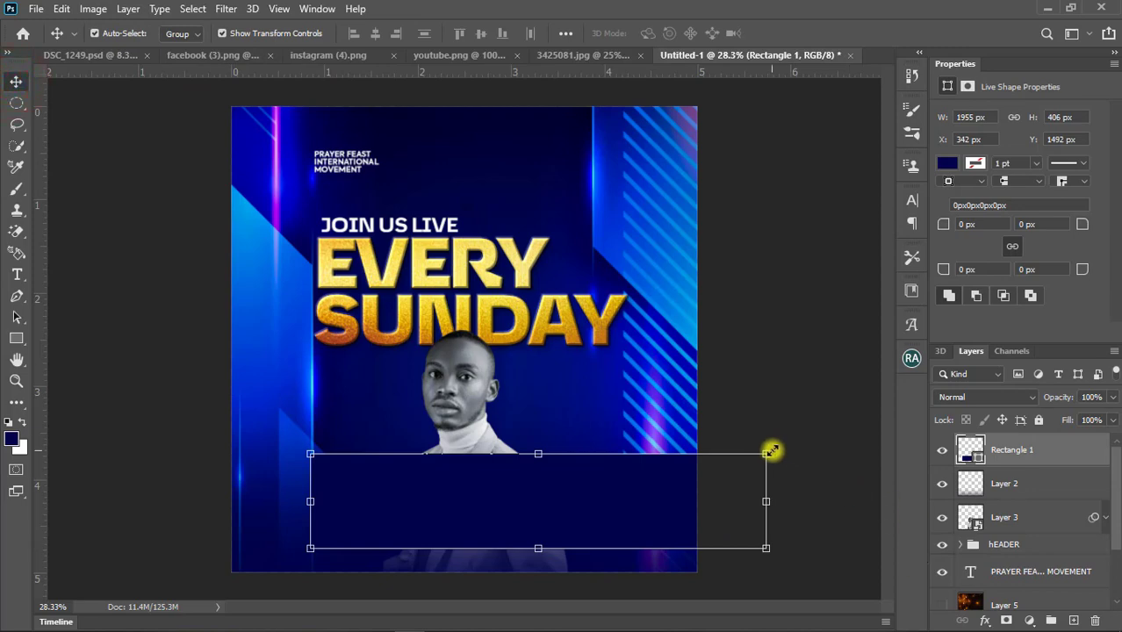
{"action": "left_click_drag", "start_coordinate": [784, 454], "coordinate": [729, 321]}
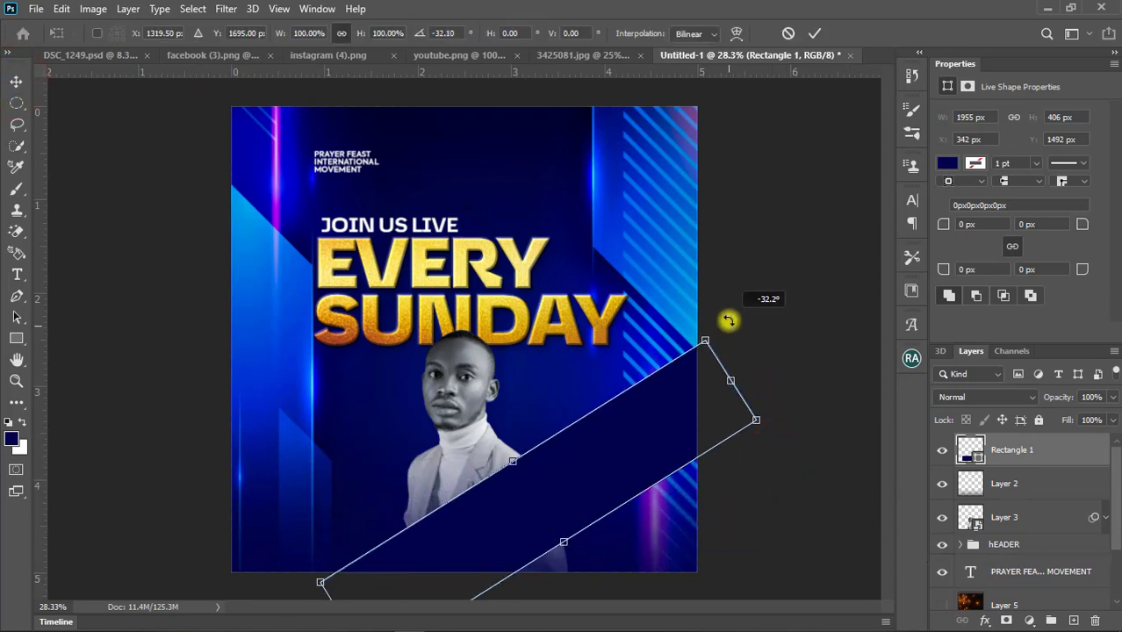
{"action": "left_click", "coordinate": [815, 34]}
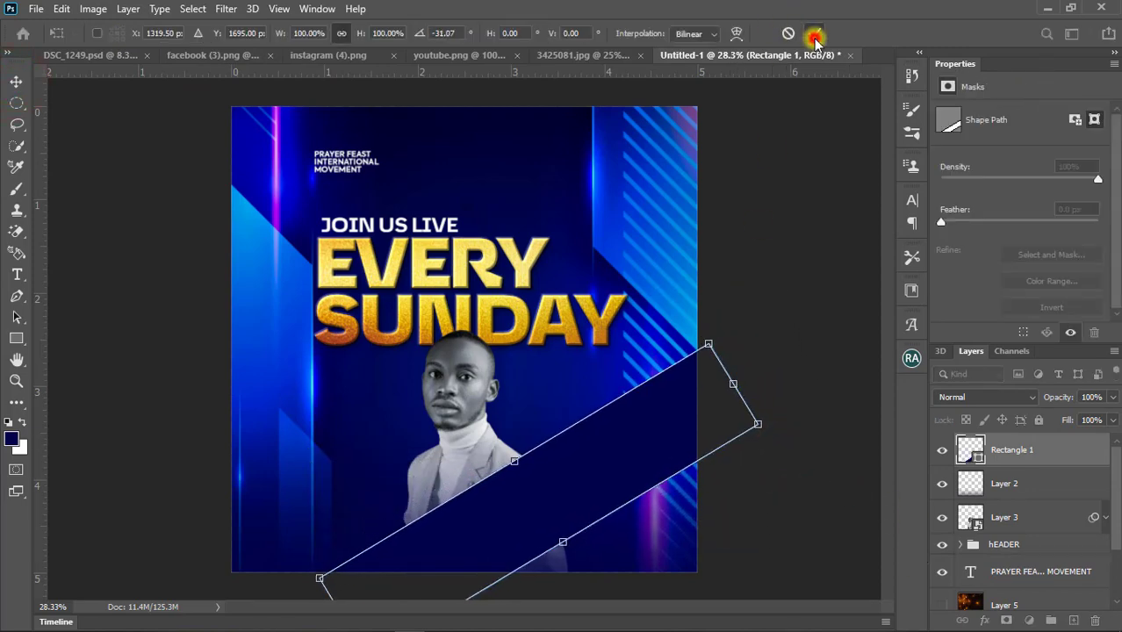
{"action": "left_click", "coordinate": [982, 397]}
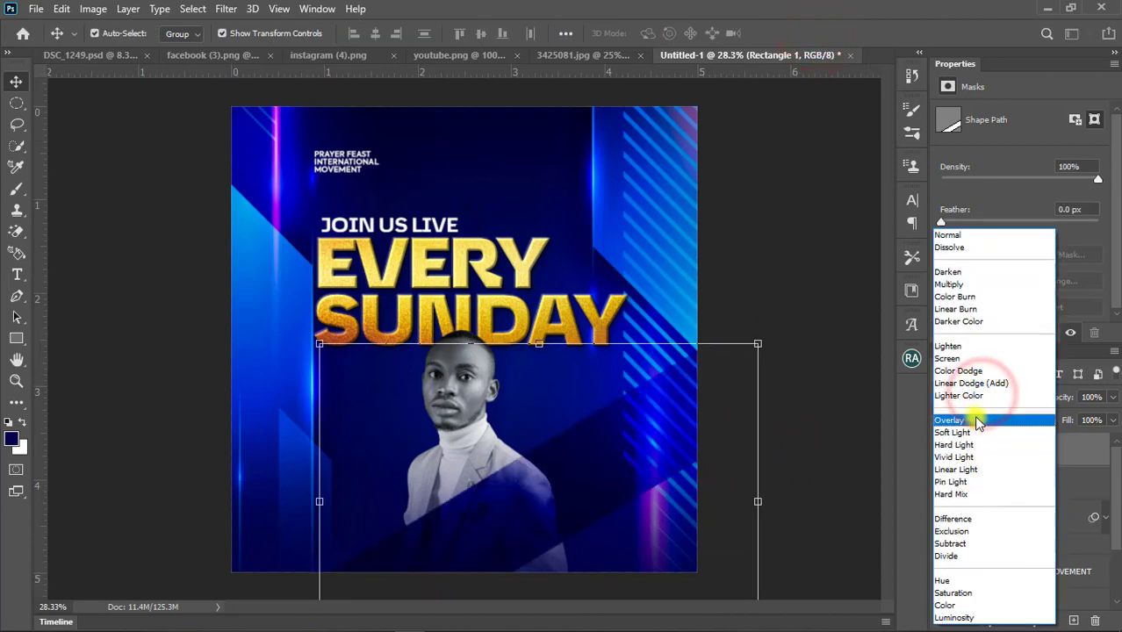
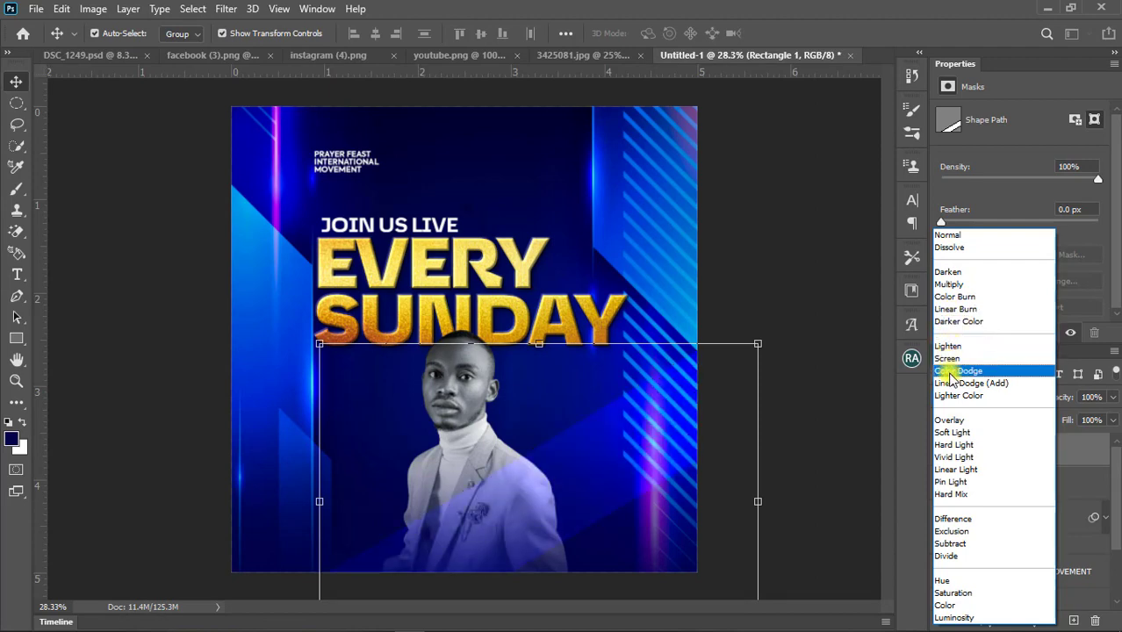
Step: Set Rectangle 1's blend mode to Soft Light
{"action": "left_click", "coordinate": [947, 434]}
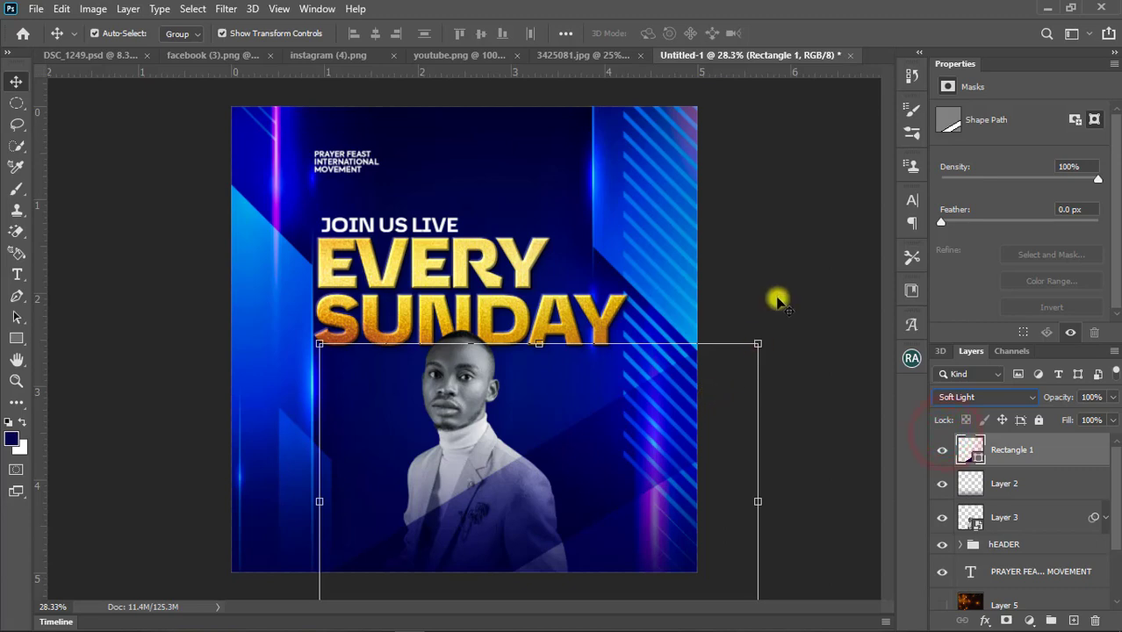
{"action": "left_click", "coordinate": [781, 292]}
{"action": "left_click", "coordinate": [631, 444]}
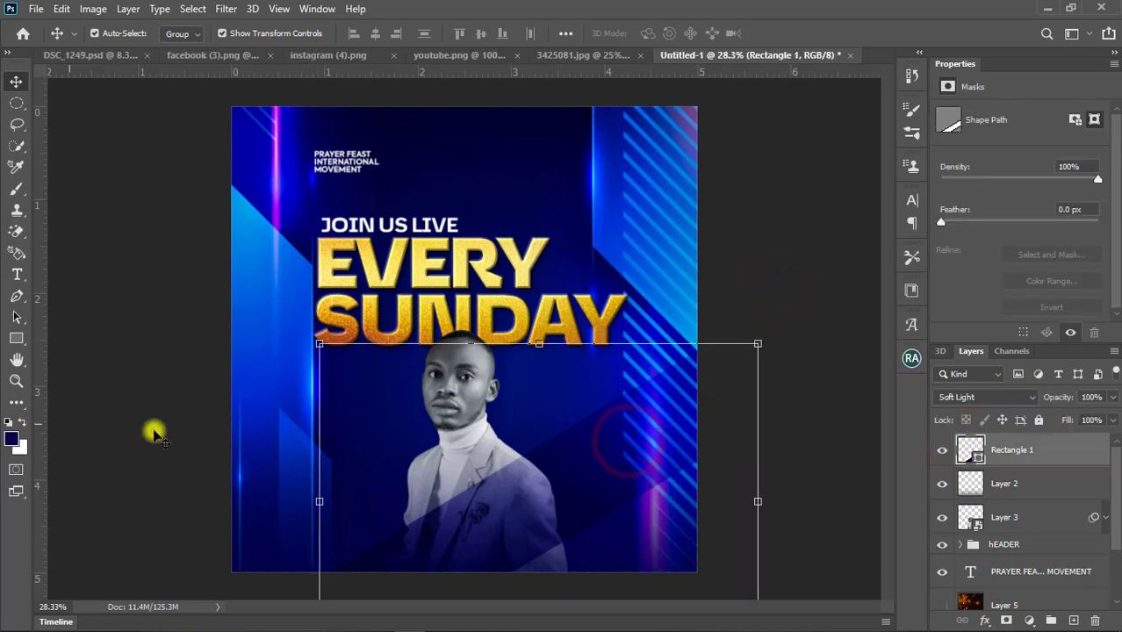
Step: Mask Rectangle 1 with a black-to-white gradient fading across the man's jacket
{"action": "key", "text": "g"}
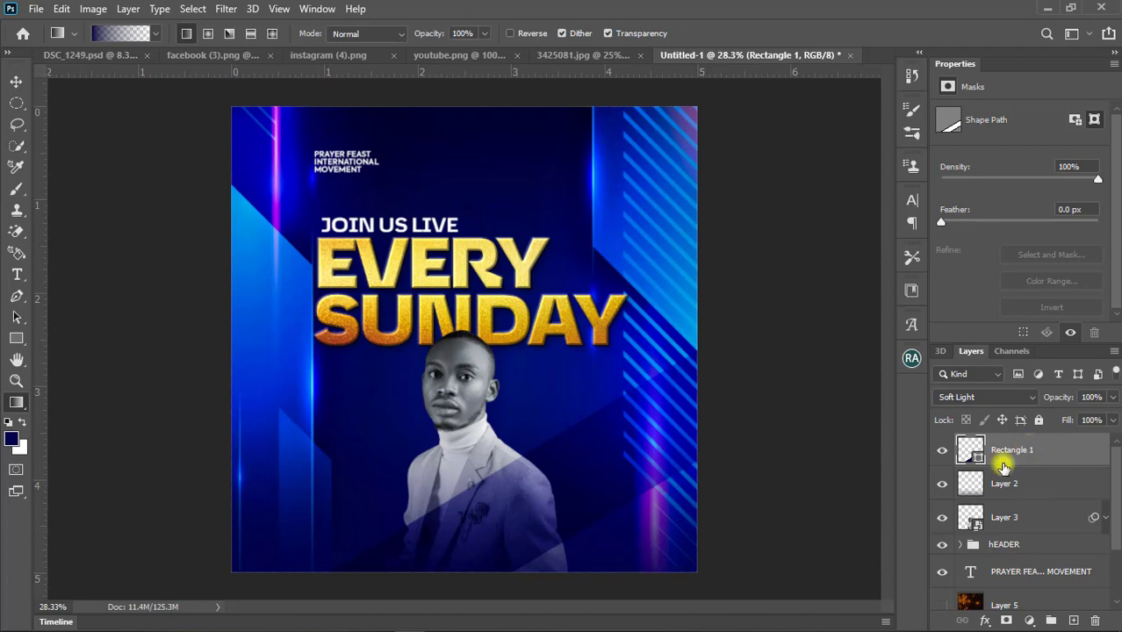
{"action": "left_click", "coordinate": [1006, 621]}
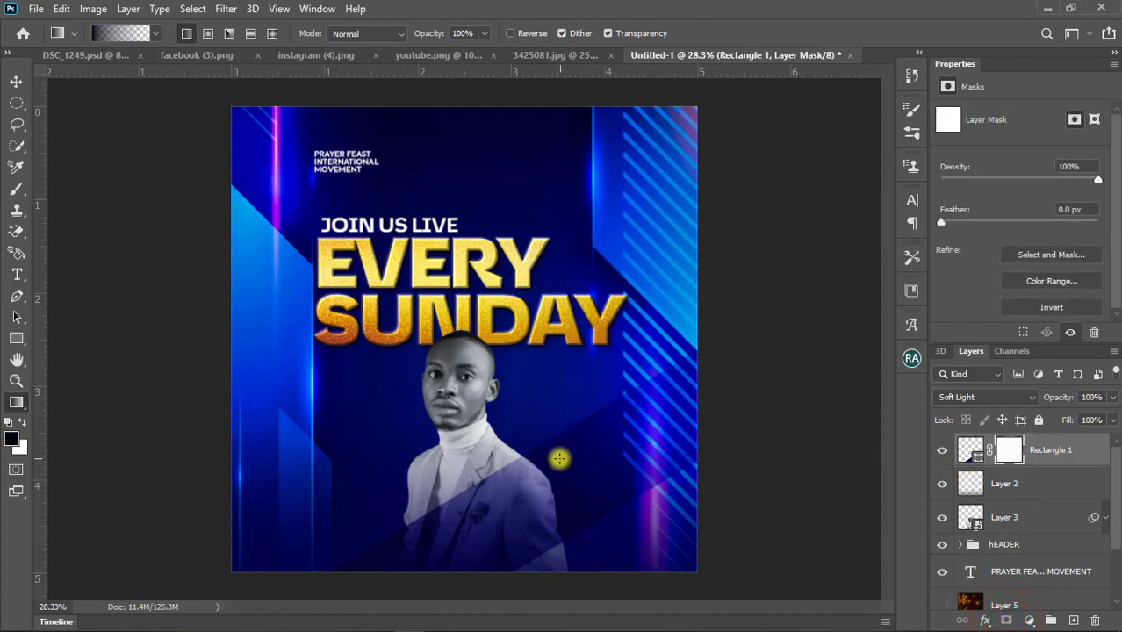
{"action": "left_click_drag", "start_coordinate": [555, 462], "coordinate": [395, 579]}
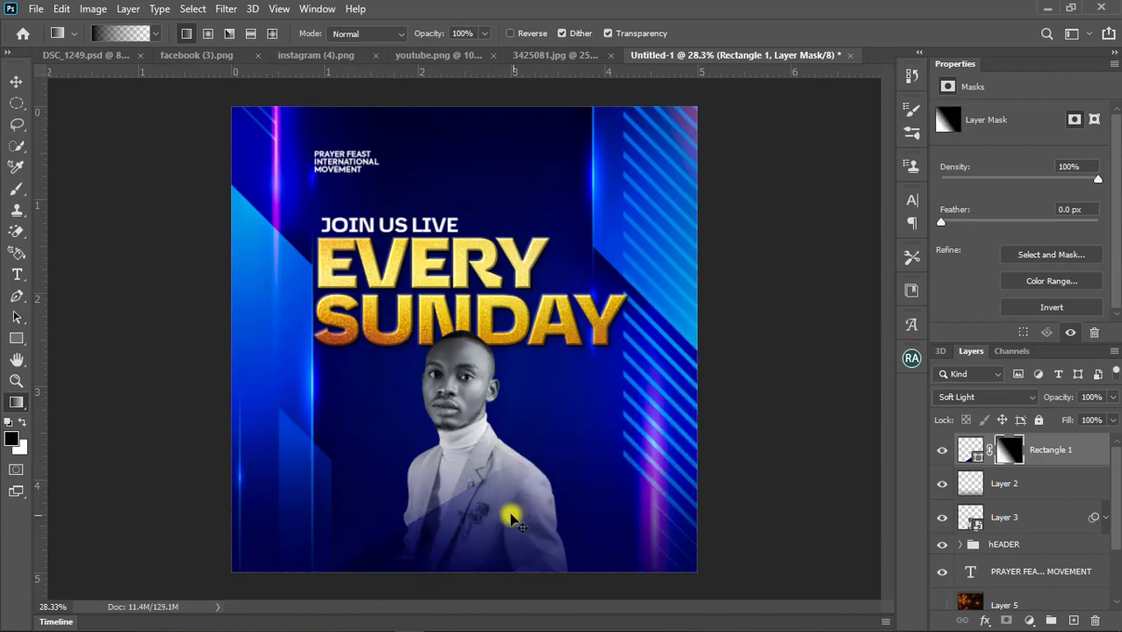
{"action": "key", "text": "ctrl+z"}
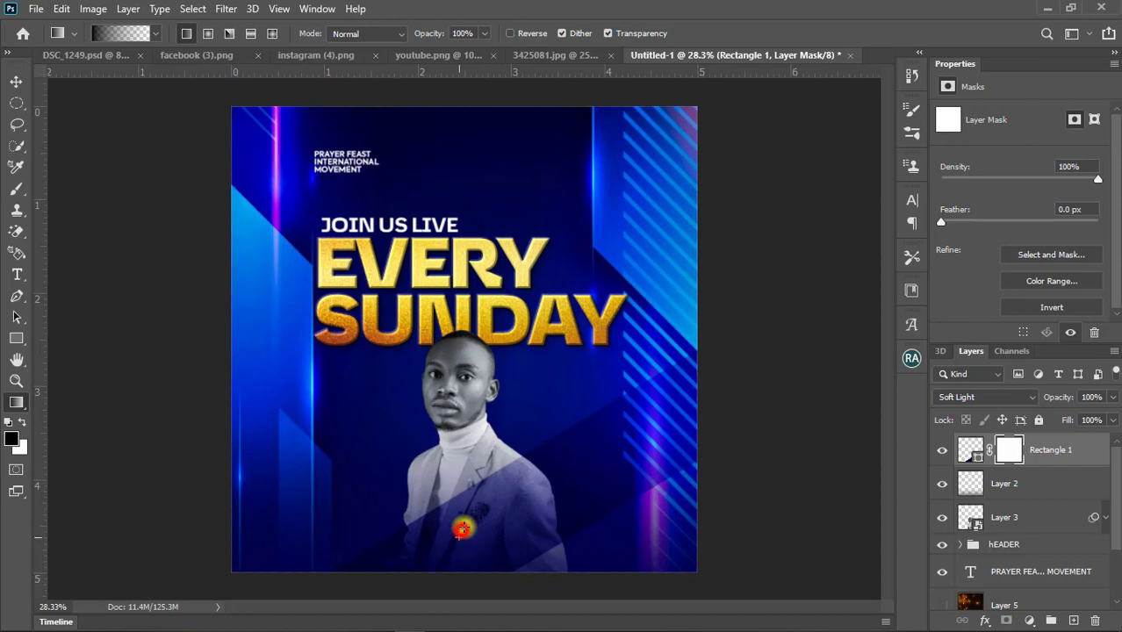
{"action": "left_click_drag", "start_coordinate": [461, 528], "coordinate": [684, 398]}
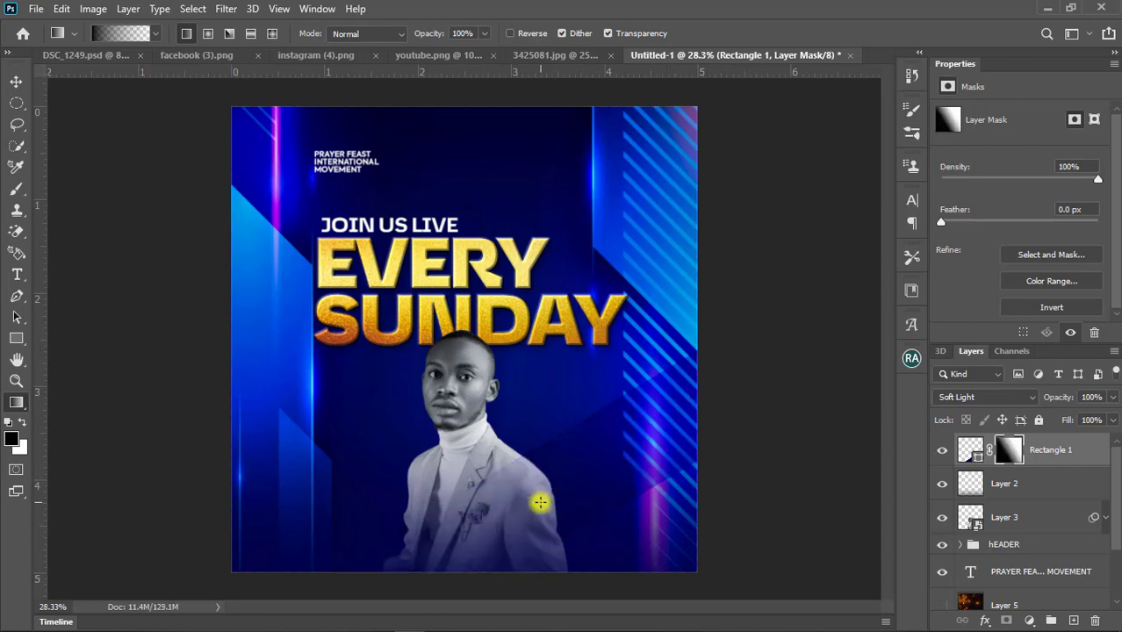
{"action": "left_click", "coordinate": [488, 533]}
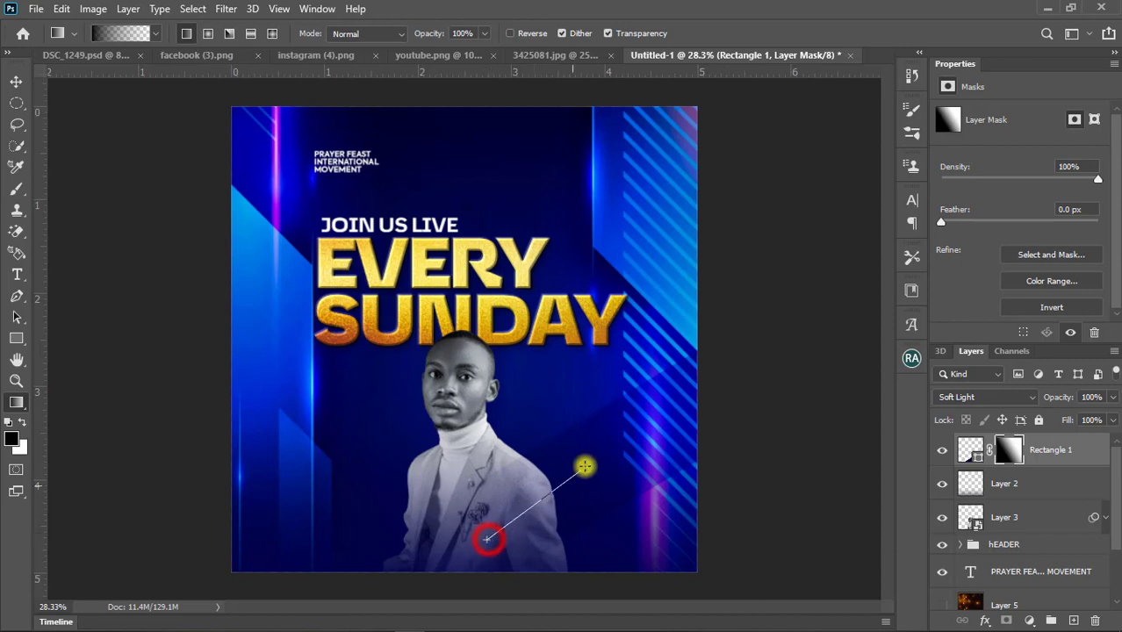
{"action": "left_click_drag", "start_coordinate": [488, 533], "coordinate": [589, 458]}
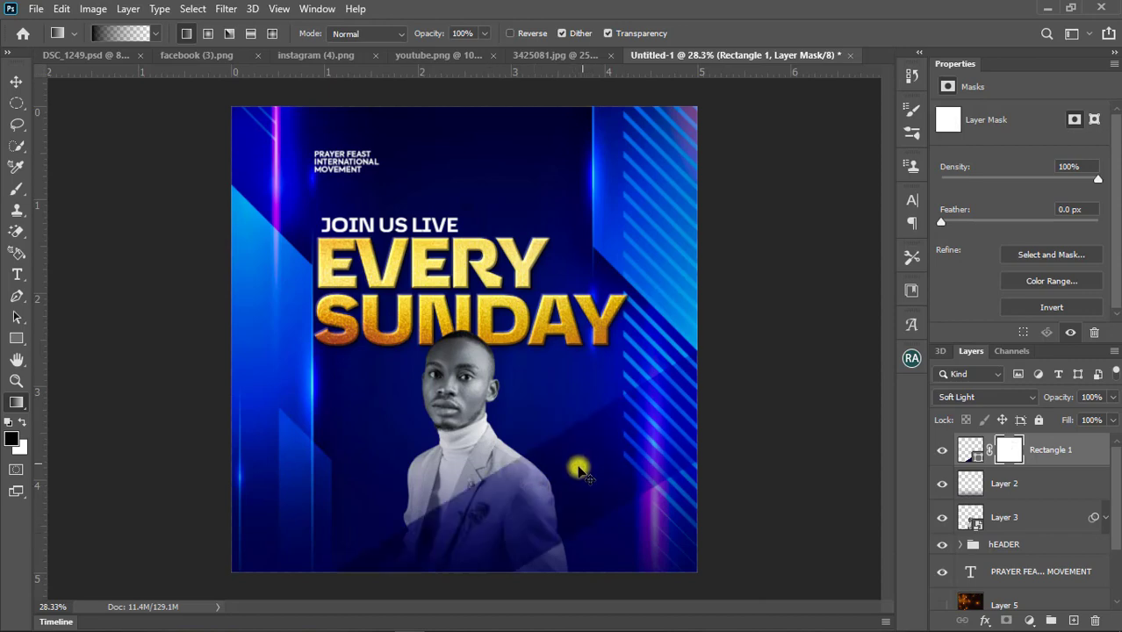
{"action": "left_click_drag", "start_coordinate": [481, 533], "coordinate": [621, 437]}
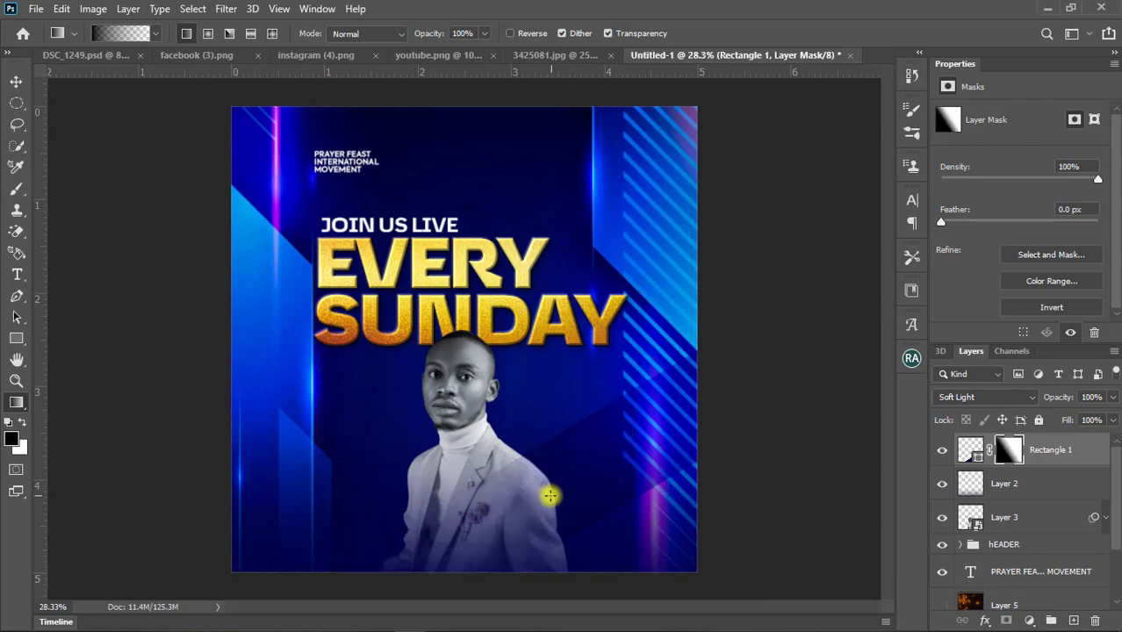
{"action": "key", "text": "ctrl+z"}
{"action": "mouse_move", "coordinate": [448, 552]}
{"action": "left_mouse_down"}
{"action": "mouse_move", "coordinate": [572, 475]}
{"action": "mouse_move", "coordinate": [557, 478]}
{"action": "left_mouse_up"}
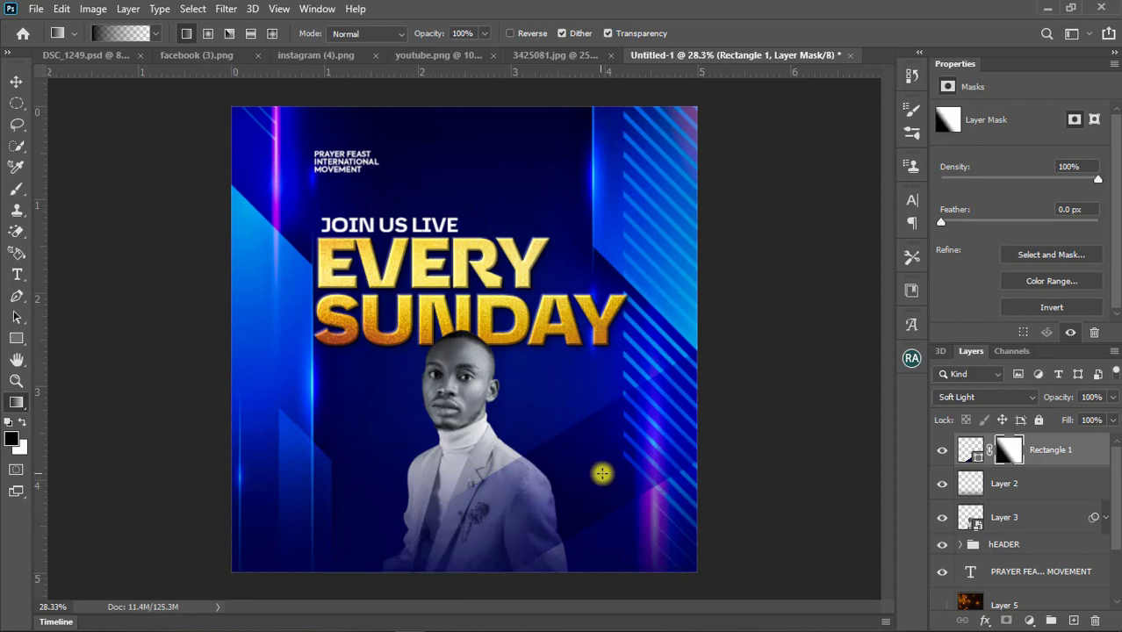
Step: Recolour the Rectangle 1 fill to dark navy 00002b, sampled from the flyer's top
{"action": "left_click", "coordinate": [17, 82]}
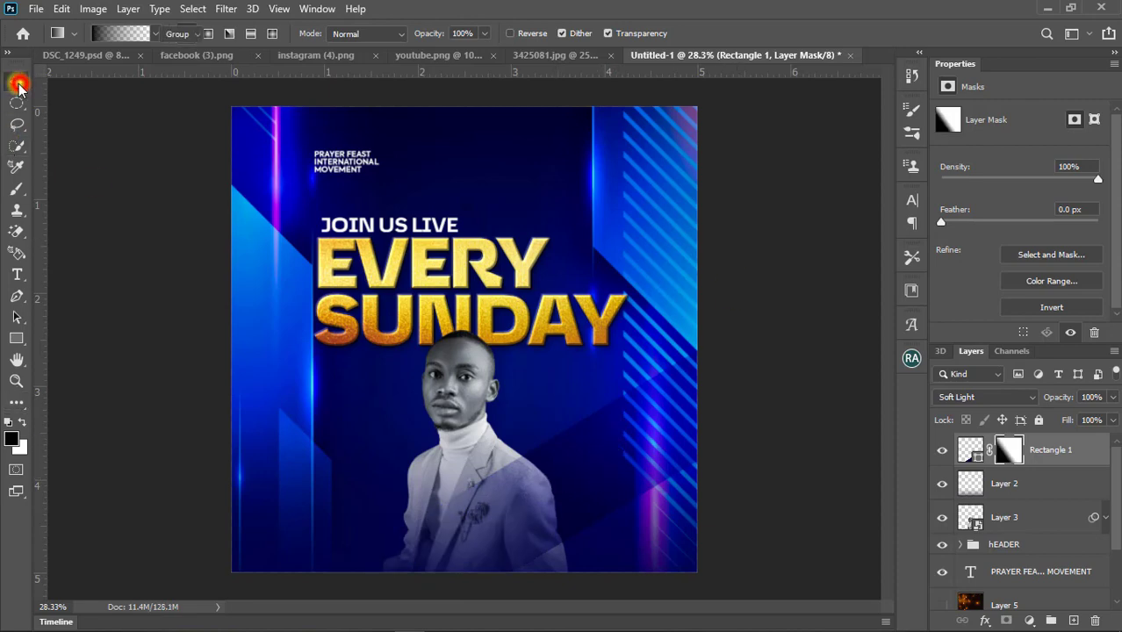
{"action": "double_click", "coordinate": [977, 456]}
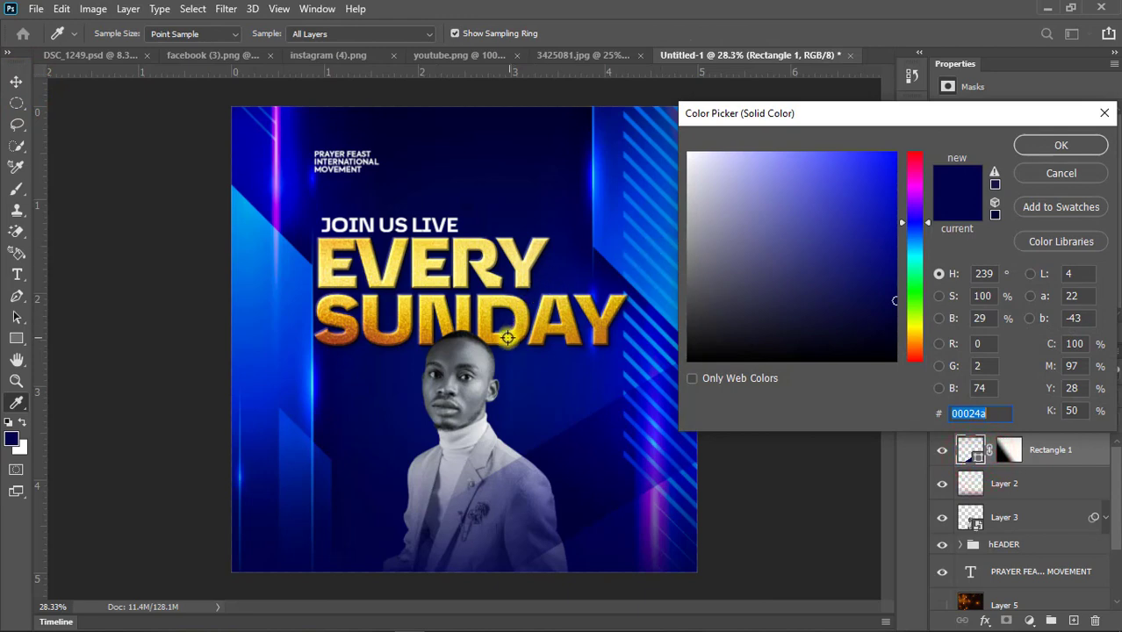
{"action": "left_click", "coordinate": [376, 338]}
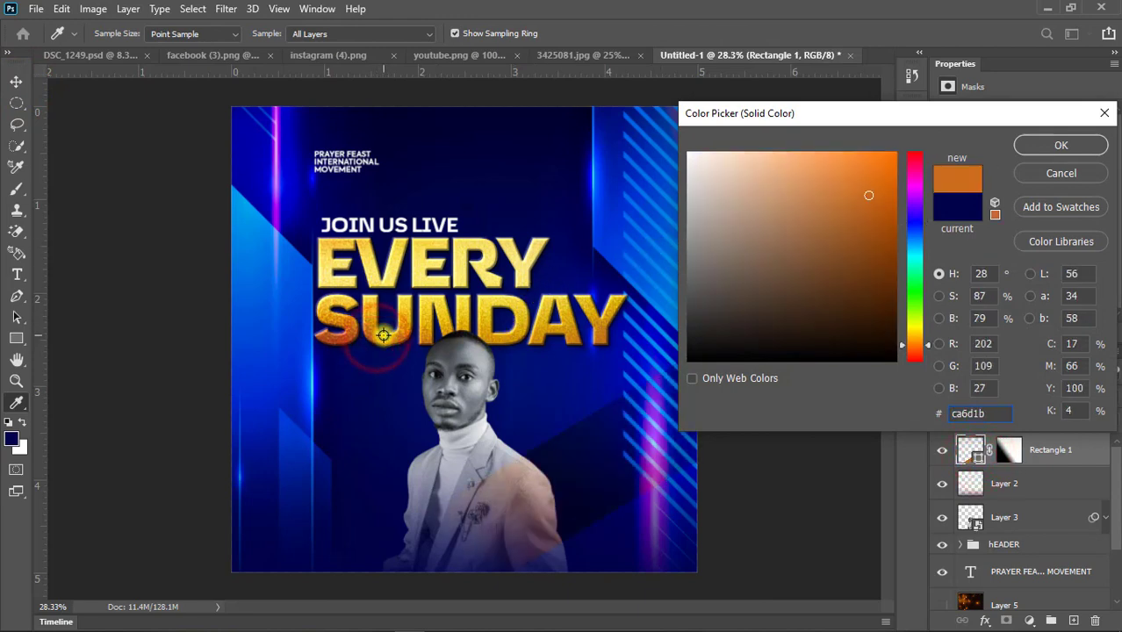
{"action": "left_click", "coordinate": [571, 309]}
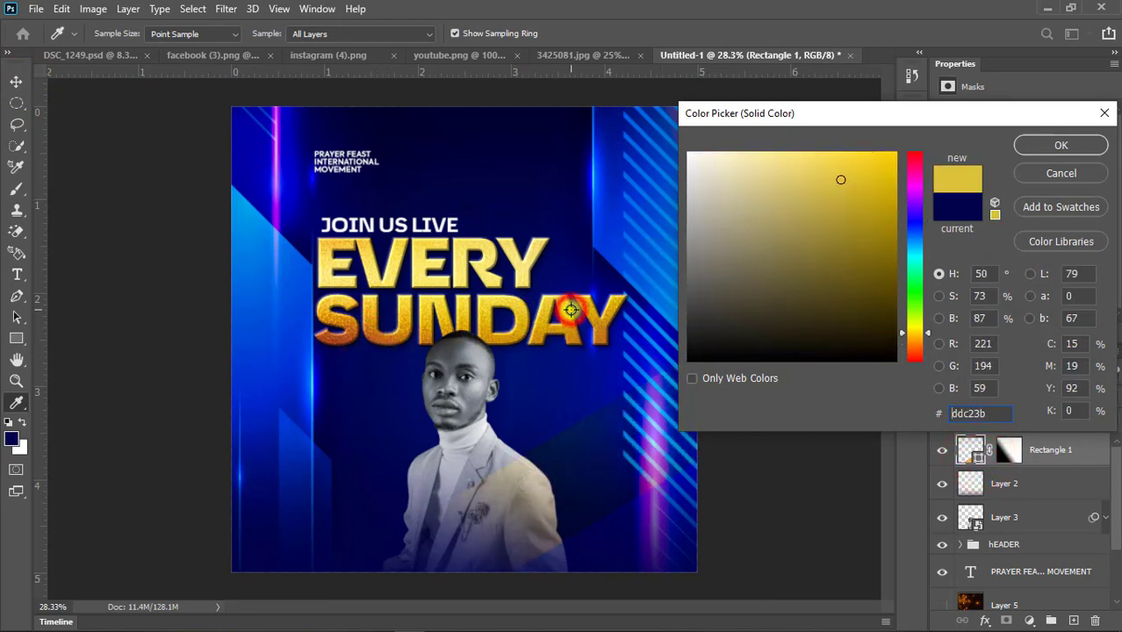
{"action": "left_click", "coordinate": [400, 108]}
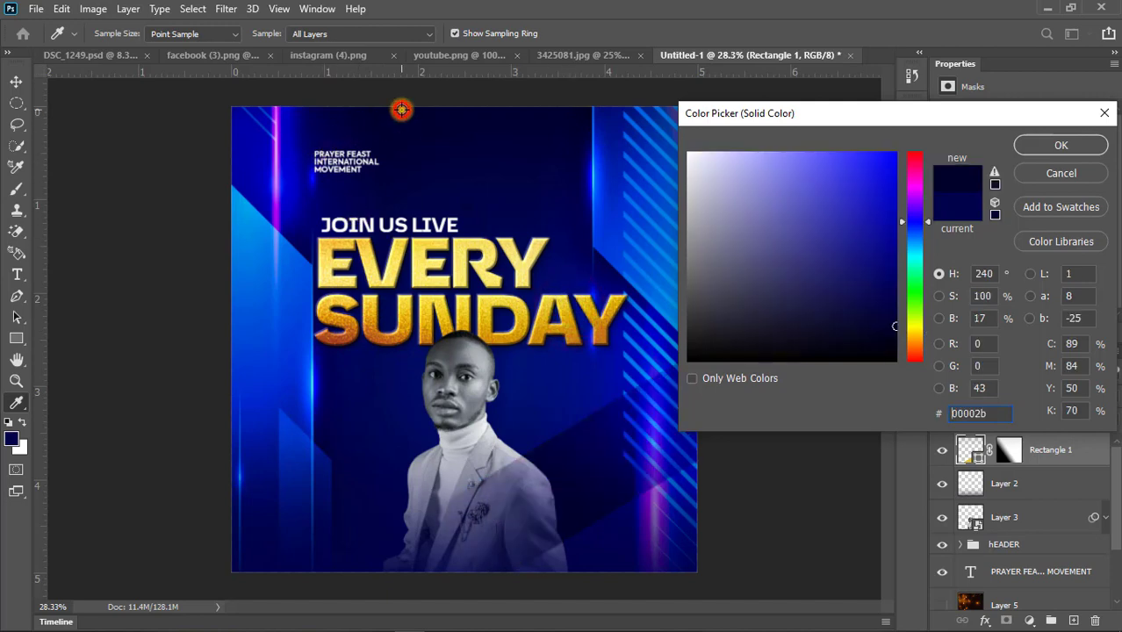
{"action": "left_click", "coordinate": [1058, 148]}
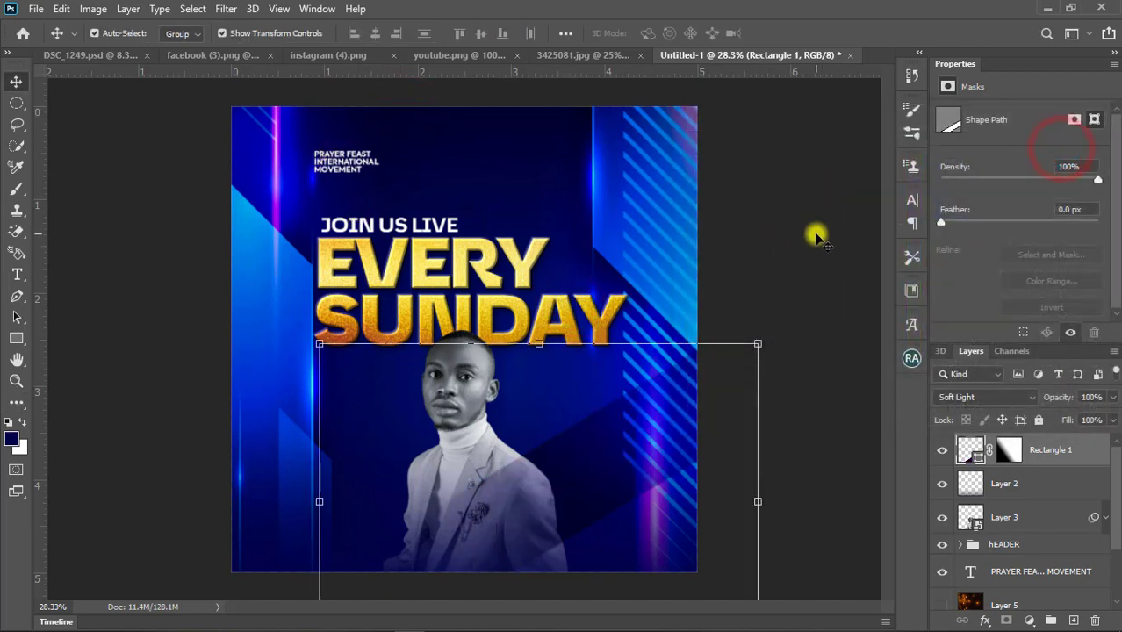
{"action": "left_click", "coordinate": [814, 232]}
{"action": "left_click", "coordinate": [761, 379]}
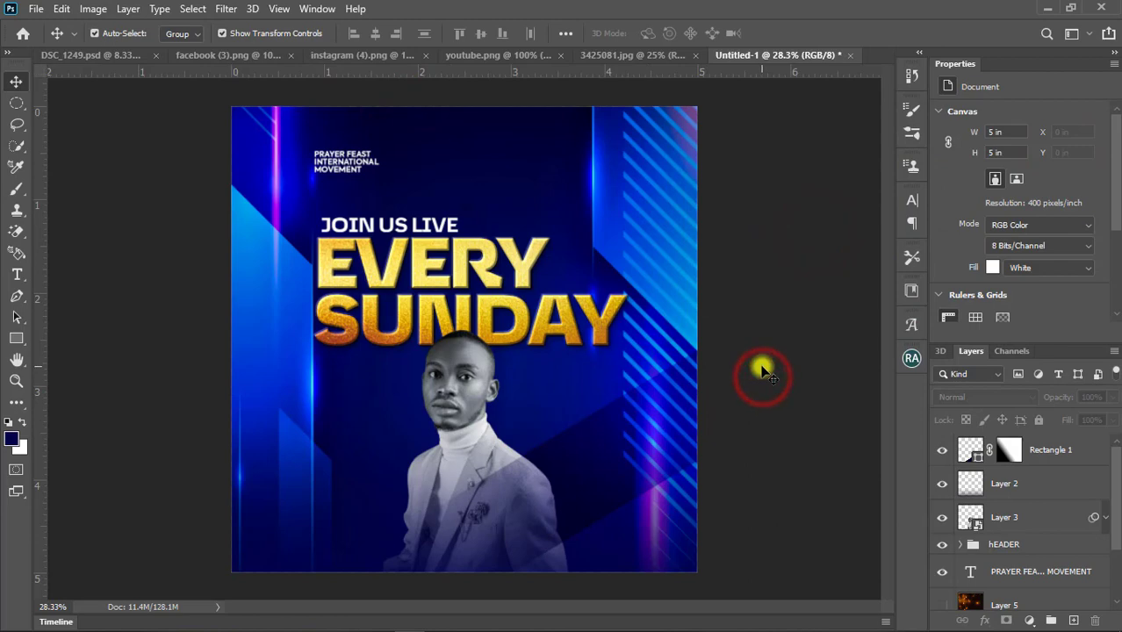
Step: Grade the portrait's midtones to purple (hue 351, saturation 27) with the Camera Raw Filter
{"action": "left_click", "coordinate": [476, 402]}
{"action": "left_click", "coordinate": [219, 8]}
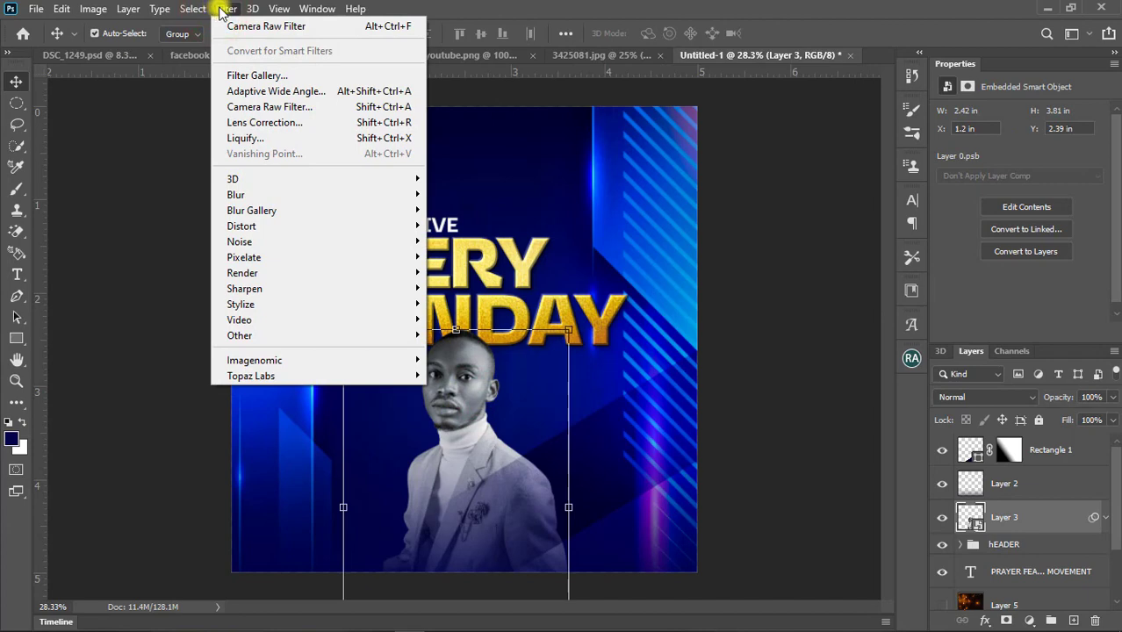
{"action": "left_click", "coordinate": [259, 106]}
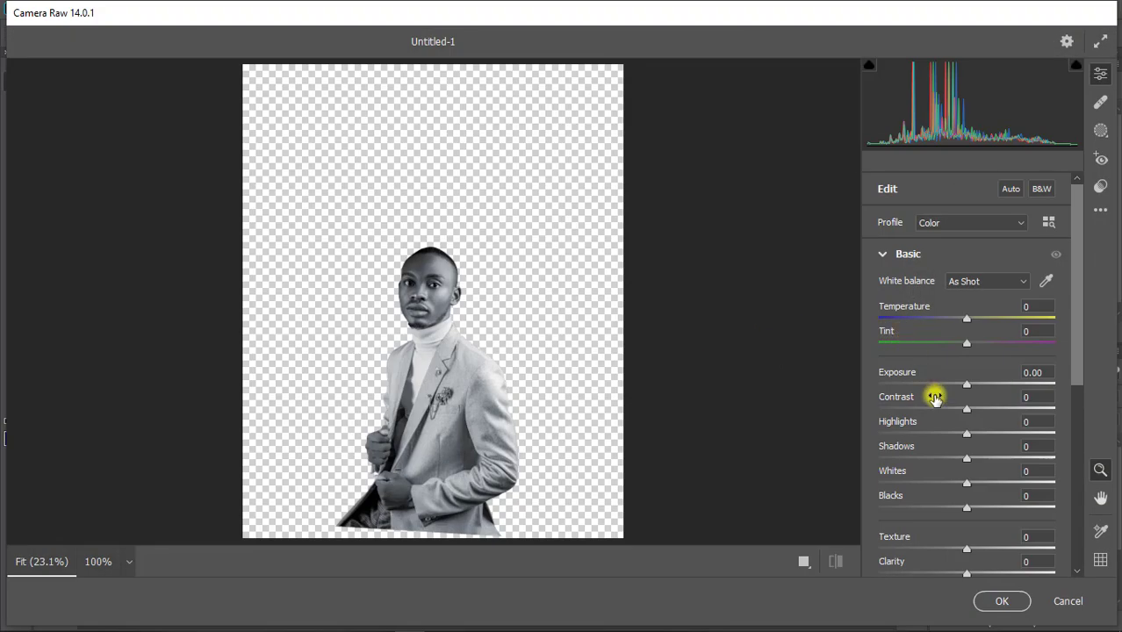
{"action": "left_click", "coordinate": [881, 255]}
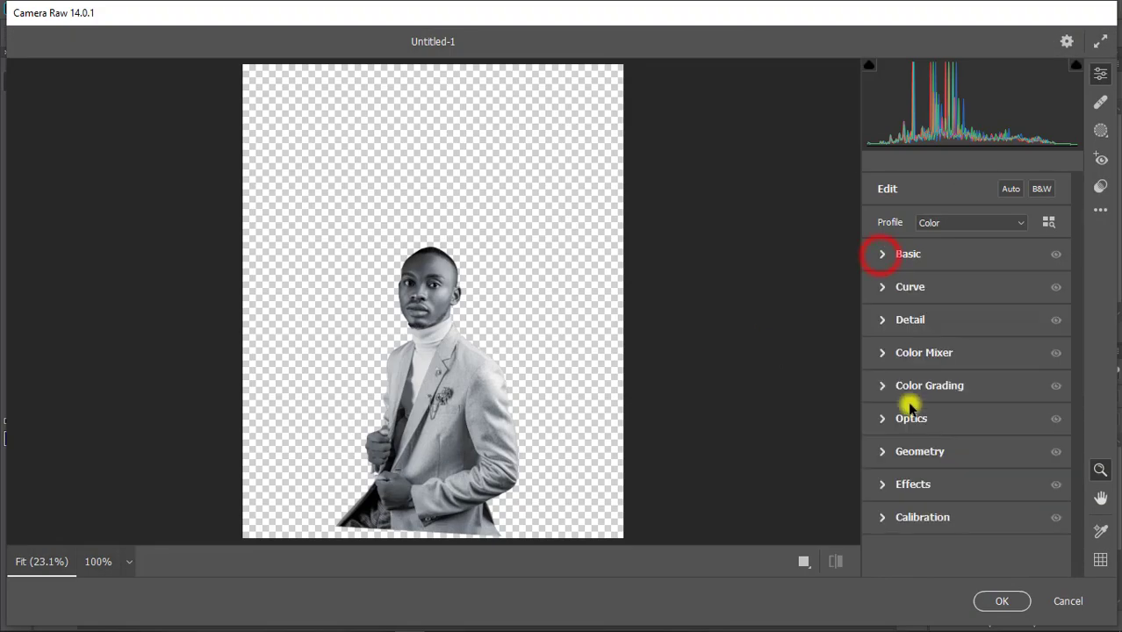
{"action": "left_click", "coordinate": [905, 384]}
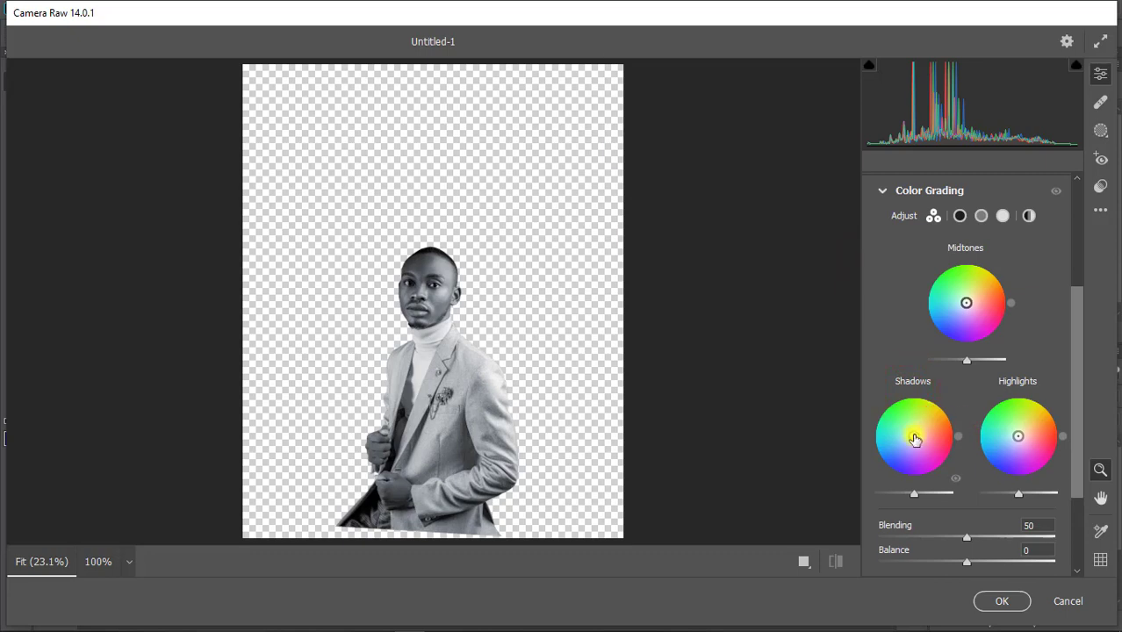
{"action": "left_click_drag", "start_coordinate": [967, 307], "coordinate": [974, 304]}
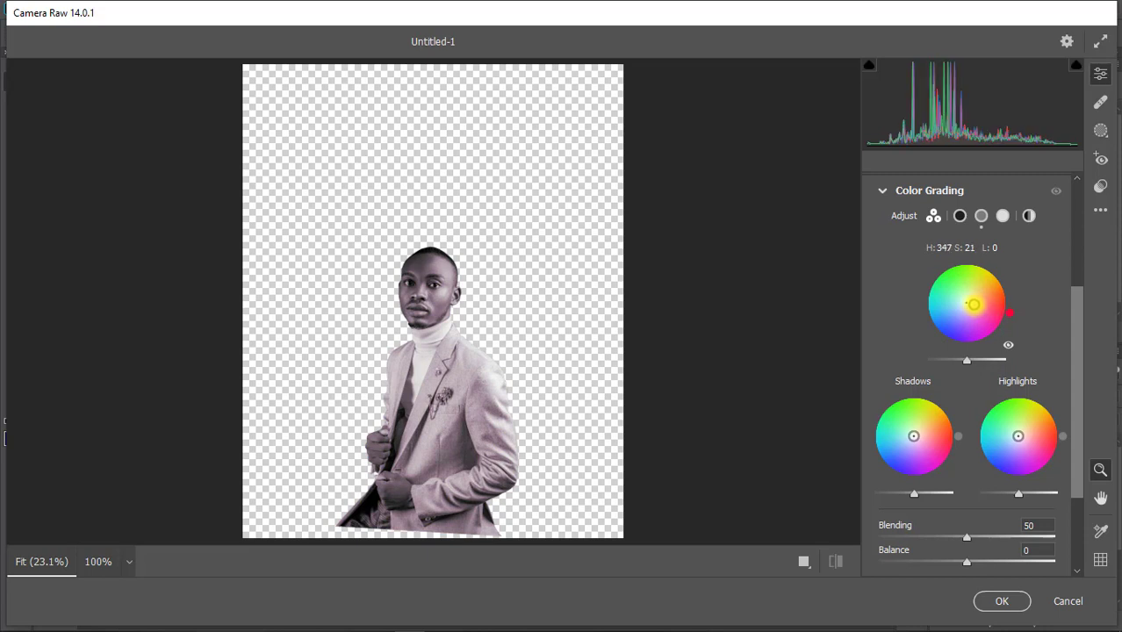
{"action": "left_click", "coordinate": [1002, 601]}
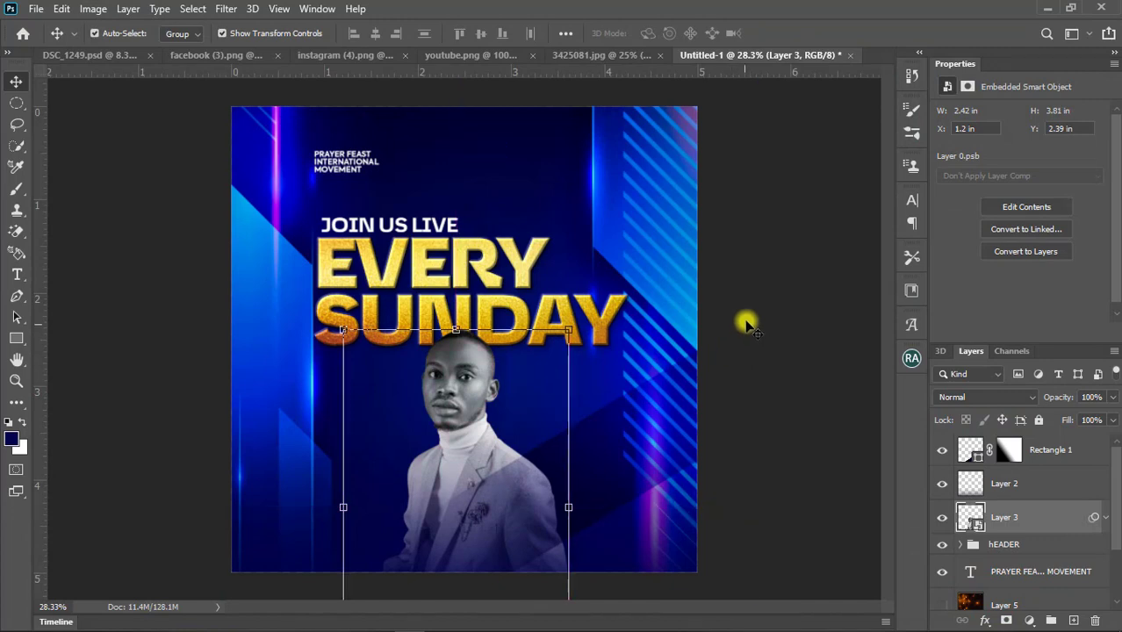
{"action": "left_click", "coordinate": [770, 284]}
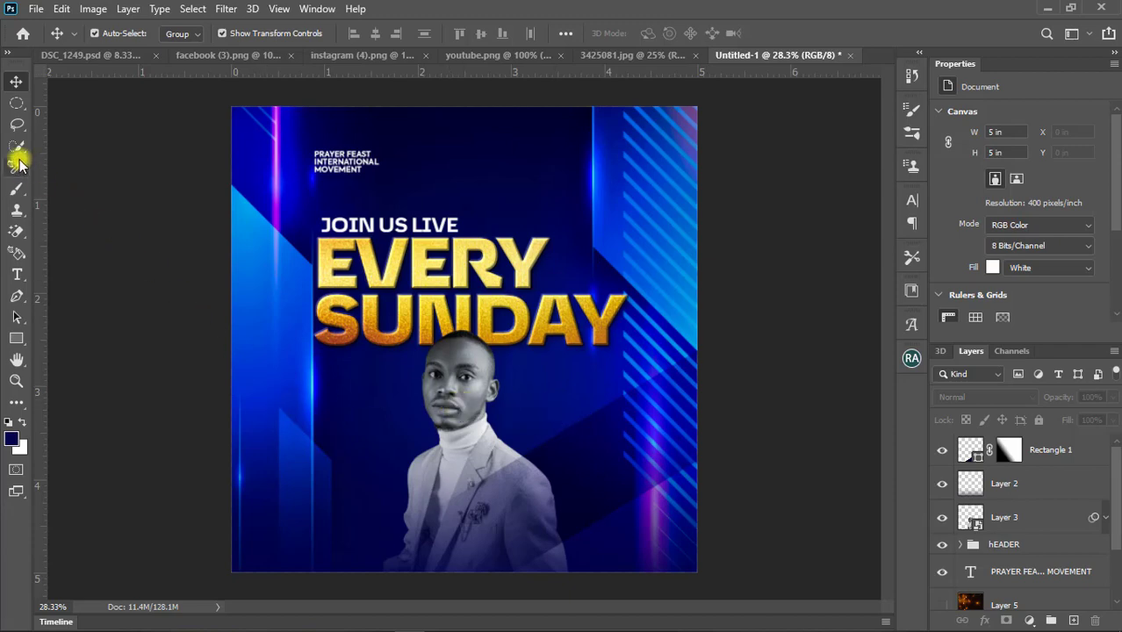
Step: Add a white 'WATCH US LIVE' text layer left of the man
{"action": "left_click", "coordinate": [17, 274]}
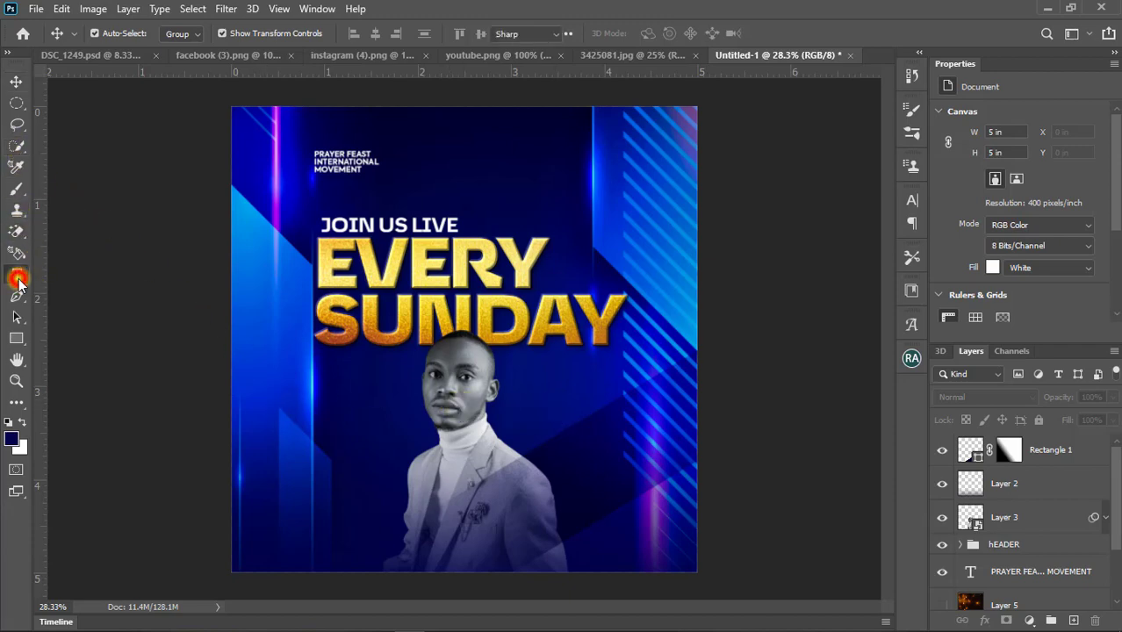
{"action": "left_click", "coordinate": [289, 453]}
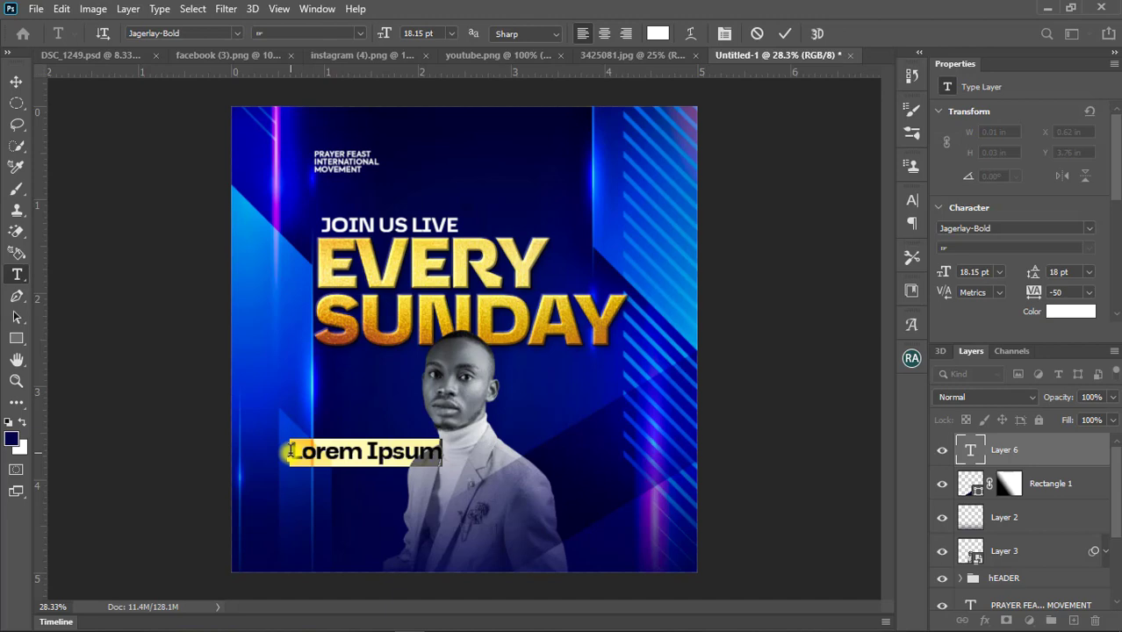
{"action": "type", "text": "WATCH US LIVE"}
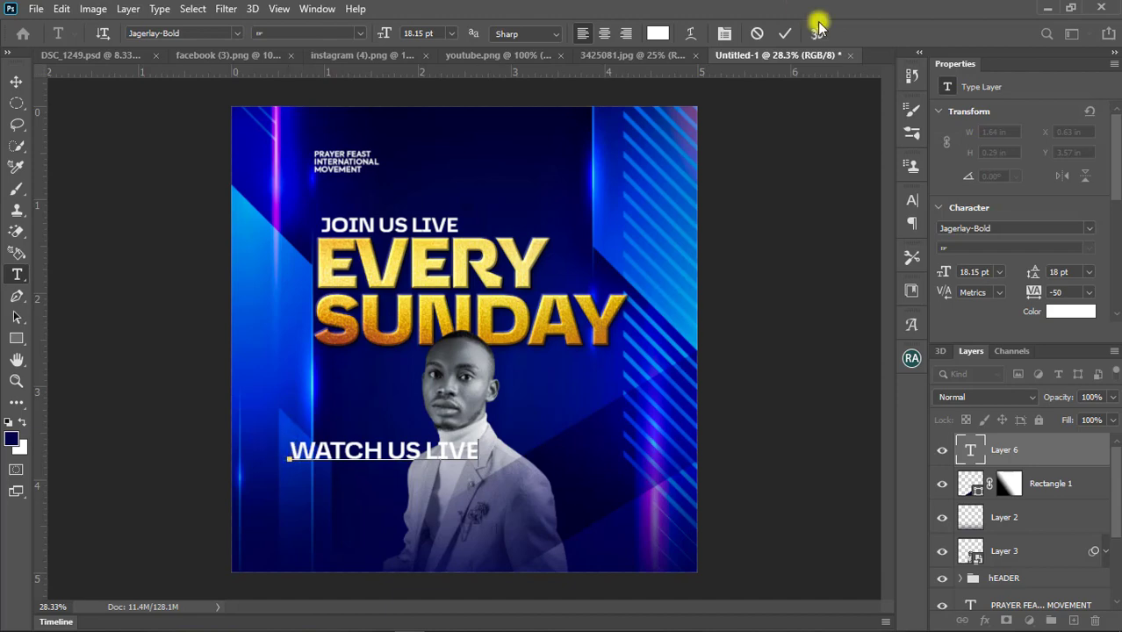
{"action": "left_click", "coordinate": [784, 36]}
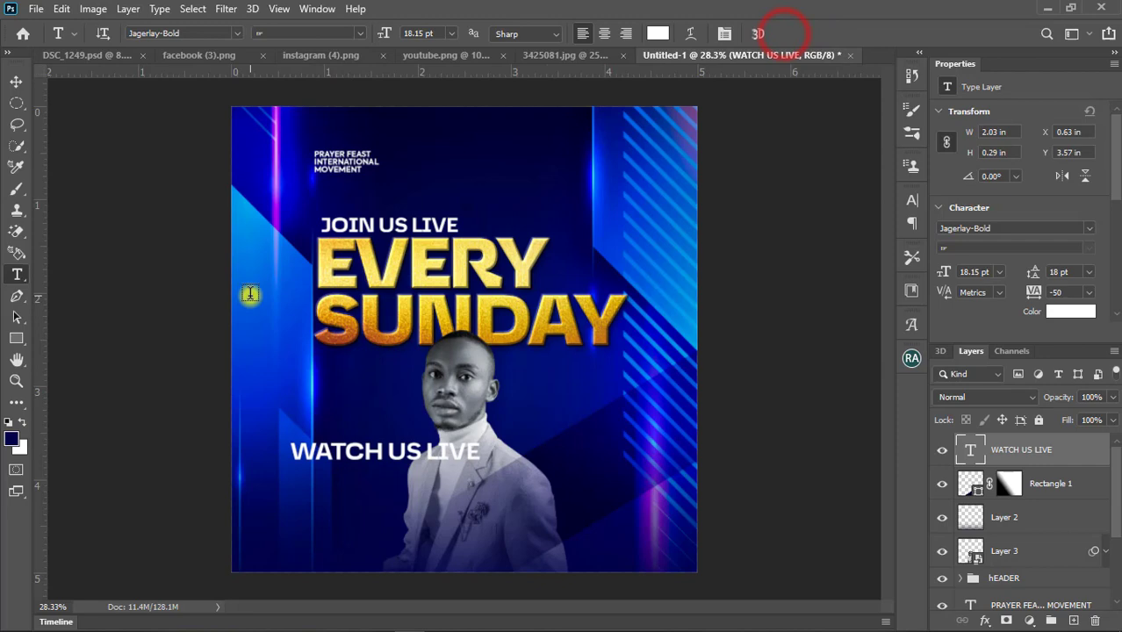
Step: Shrink WATCH US LIVE to about a third and move it slightly lower beside the jacket
{"action": "left_click", "coordinate": [16, 82]}
{"action": "left_click_drag", "start_coordinate": [482, 439], "coordinate": [351, 436]}
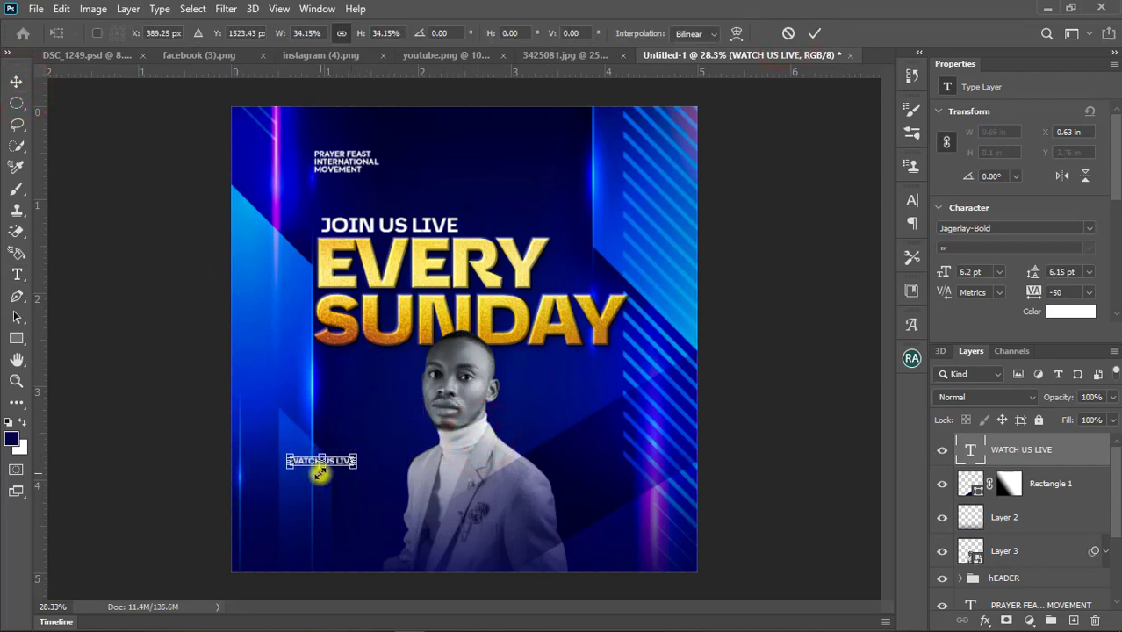
{"action": "scroll", "coordinate": [307, 476], "scroll_direction": "up", "scroll_amount": 1}
{"action": "scroll", "coordinate": [299, 483], "scroll_direction": "up", "scroll_amount": 2}
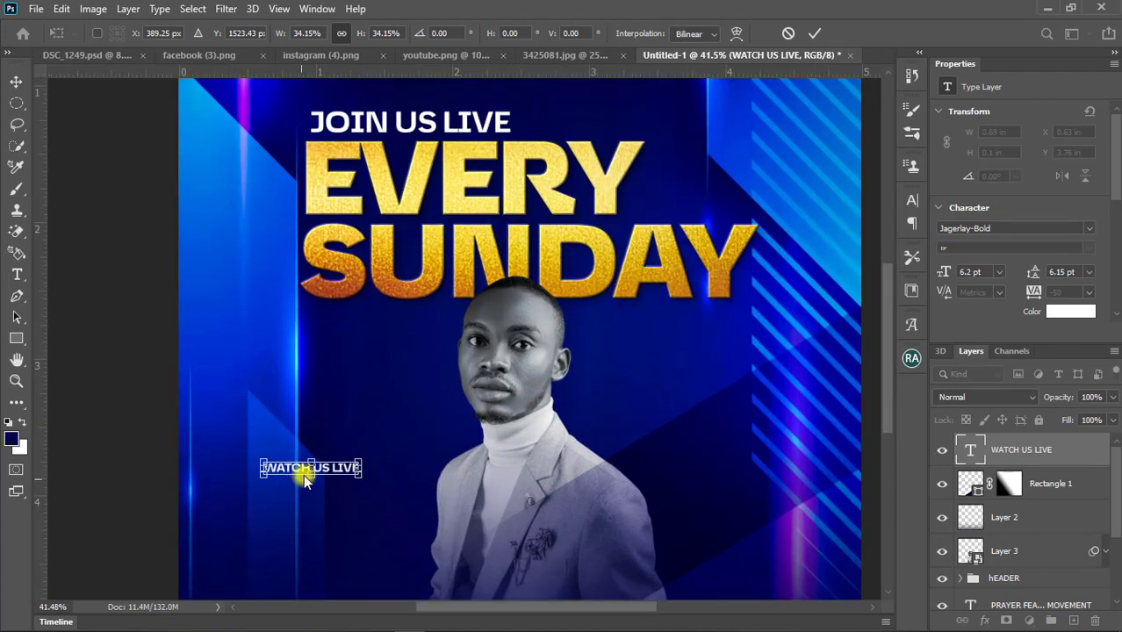
{"action": "left_click_drag", "start_coordinate": [301, 474], "coordinate": [321, 493]}
{"action": "left_click_drag", "start_coordinate": [360, 508], "coordinate": [345, 512]}
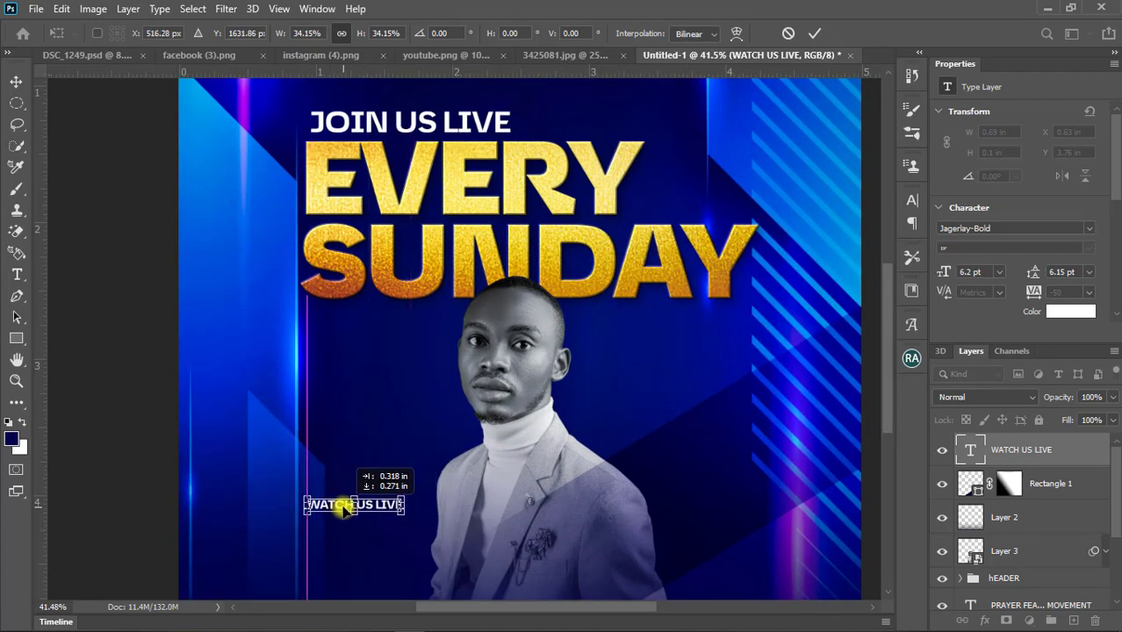
{"action": "scroll", "coordinate": [342, 513], "scroll_direction": "down", "scroll_amount": 2}
{"action": "scroll", "coordinate": [340, 527], "scroll_direction": "up", "scroll_amount": 1}
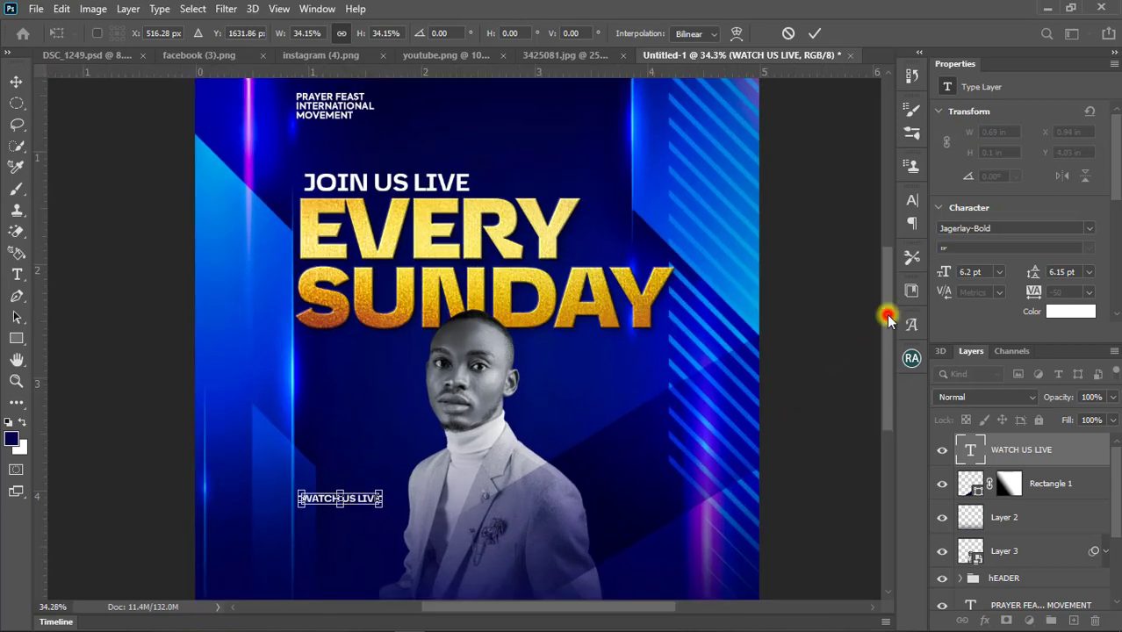
{"action": "left_click_drag", "start_coordinate": [889, 318], "coordinate": [872, 363]}
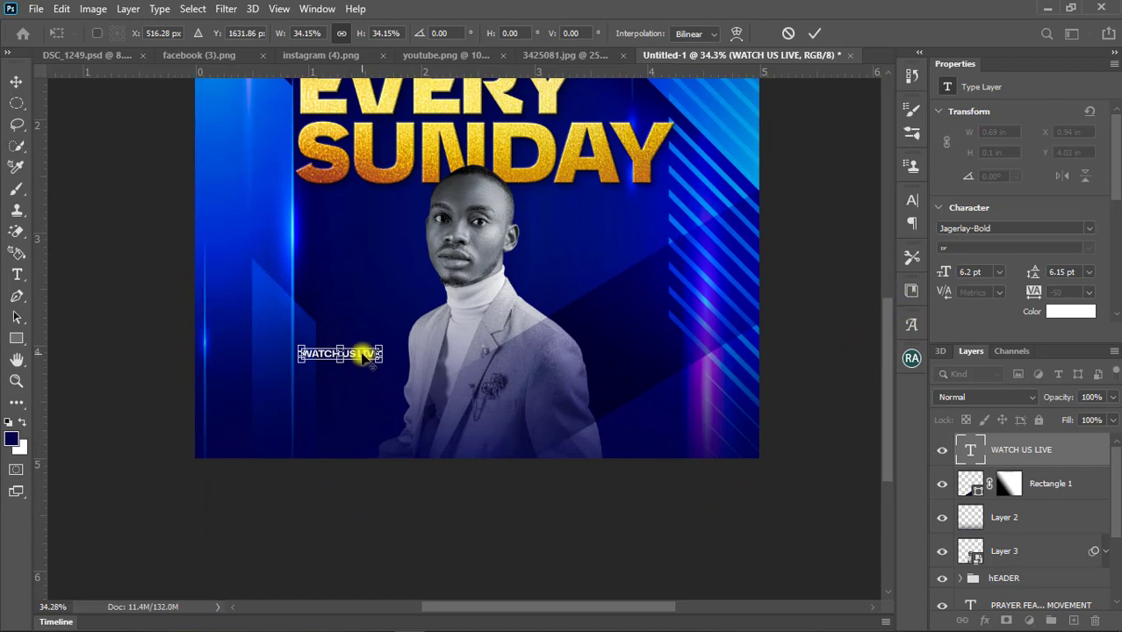
{"action": "left_click_drag", "start_coordinate": [363, 356], "coordinate": [352, 395]}
{"action": "left_click", "coordinate": [813, 34]}
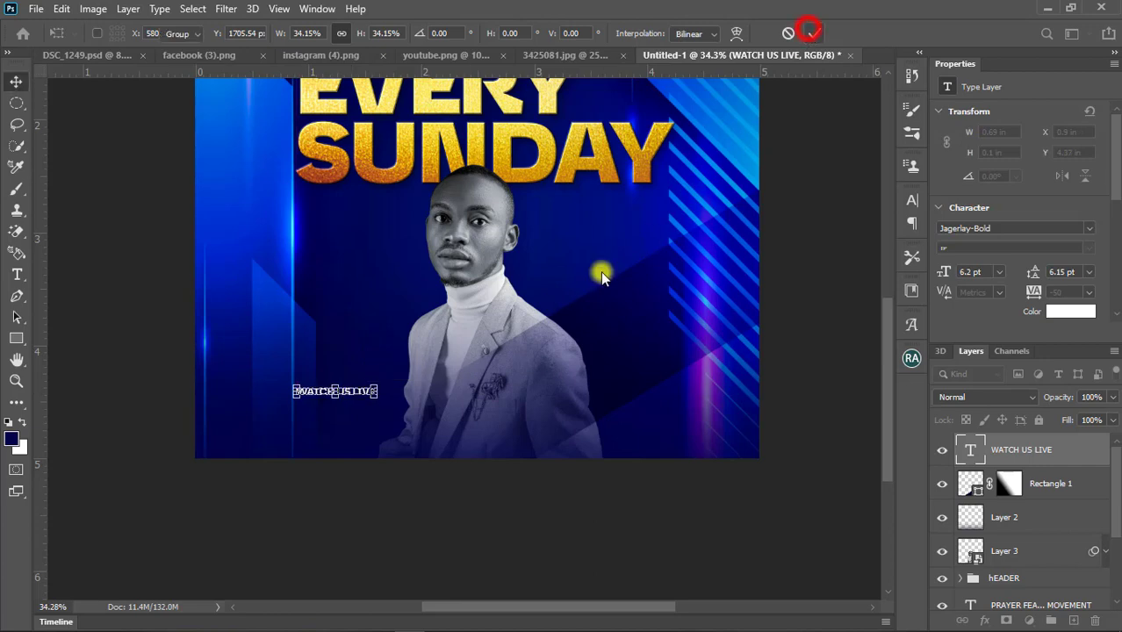
{"action": "scroll", "coordinate": [312, 423], "scroll_direction": "up", "scroll_amount": 2}
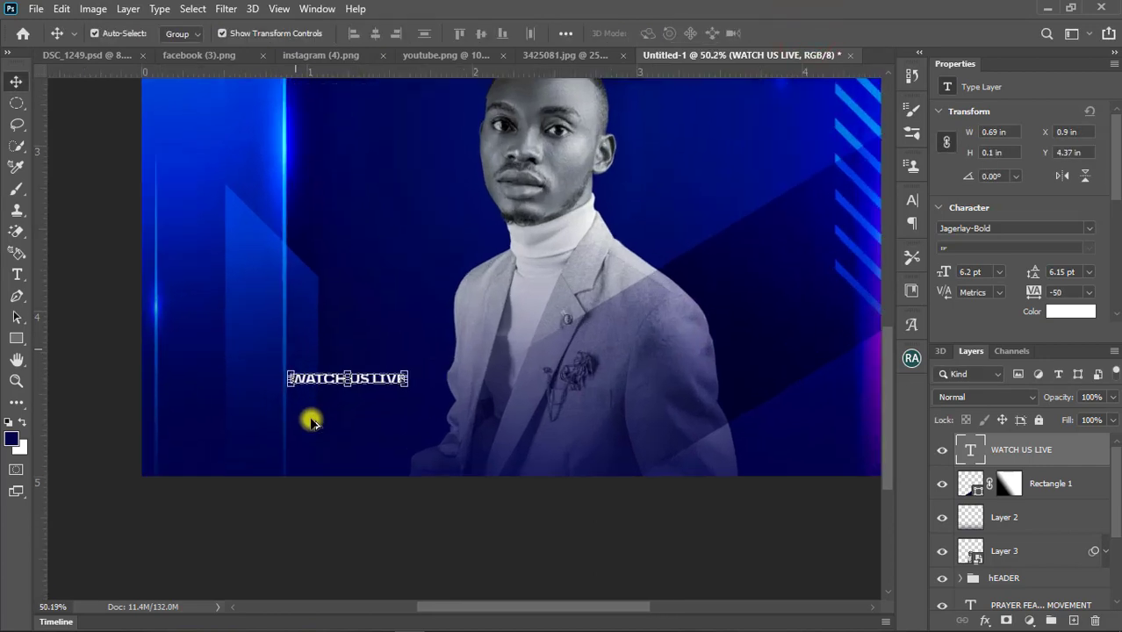
Step: Copy the Instagram icon onto the flyer and close its file without saving
{"action": "left_click", "coordinate": [321, 56]}
{"action": "left_click_drag", "start_coordinate": [639, 207], "coordinate": [640, 193]}
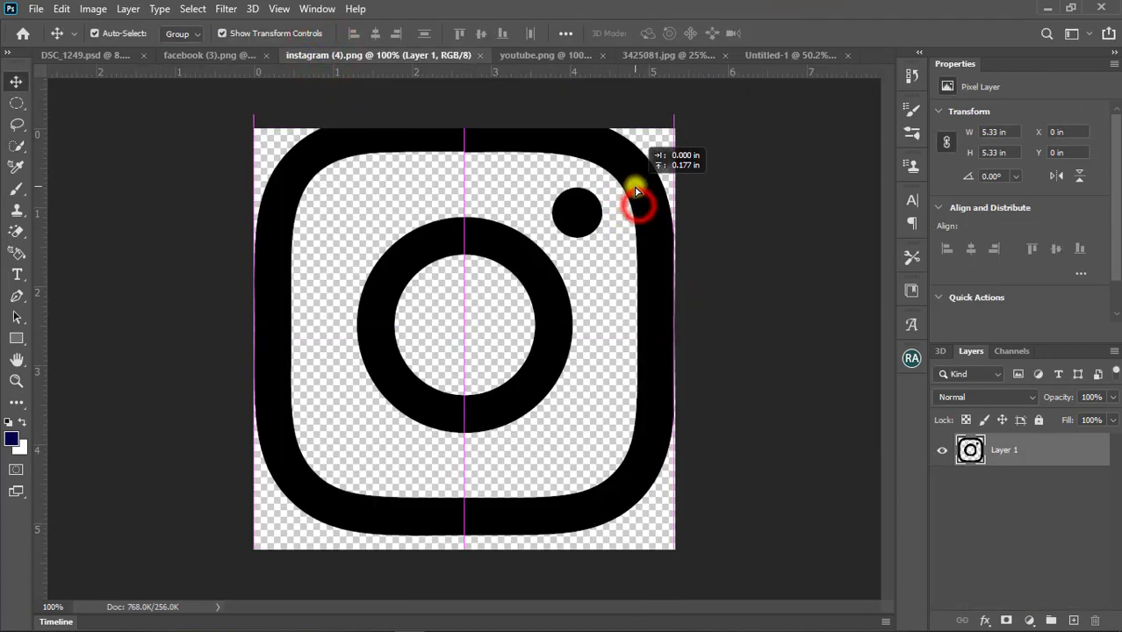
{"action": "left_click_drag", "start_coordinate": [438, 55], "coordinate": [551, 172]}
{"action": "left_click_drag", "start_coordinate": [701, 217], "coordinate": [246, 224]}
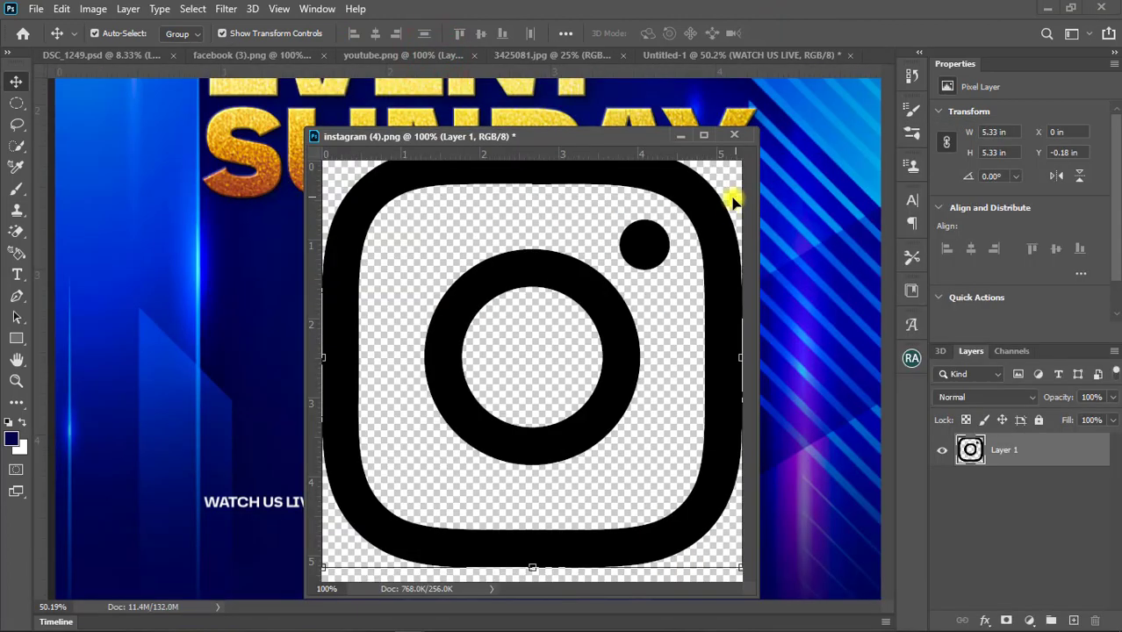
{"action": "left_click", "coordinate": [734, 134]}
{"action": "left_click", "coordinate": [556, 250]}
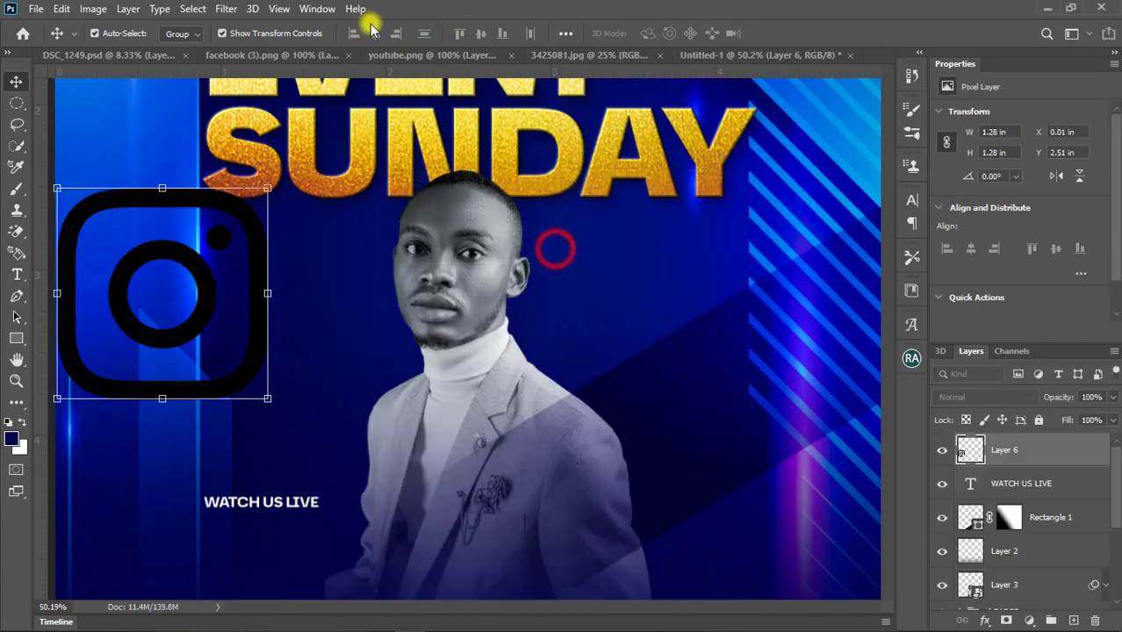
Step: Copy the YouTube and Facebook icons onto the flyer and close their source files
{"action": "left_click", "coordinate": [413, 54]}
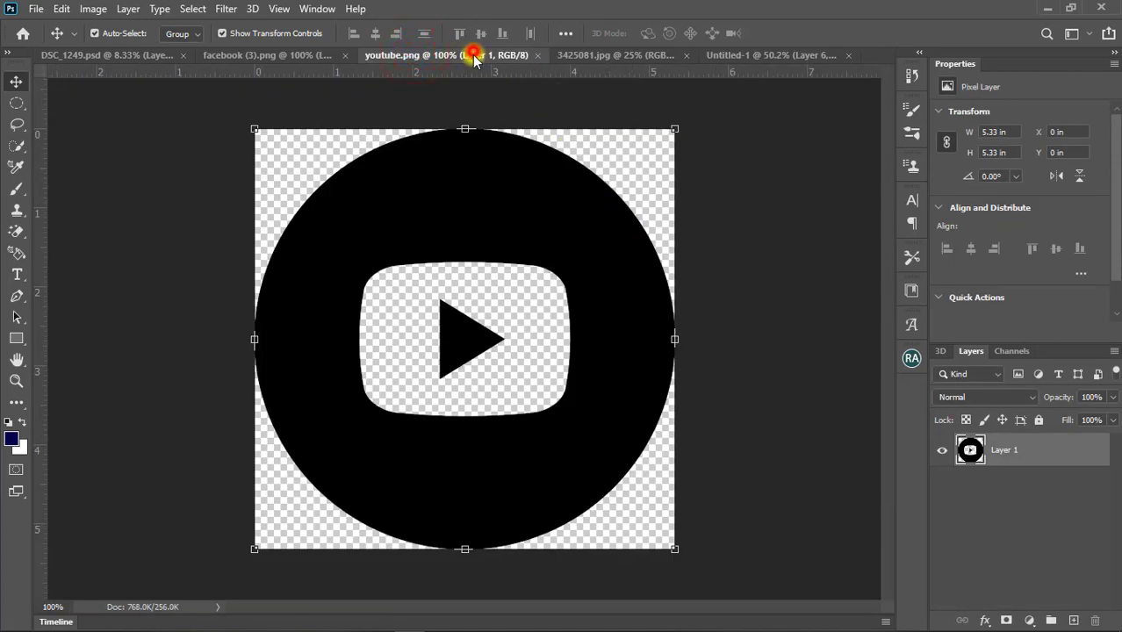
{"action": "left_click_drag", "start_coordinate": [475, 57], "coordinate": [591, 170]}
{"action": "left_click_drag", "start_coordinate": [698, 234], "coordinate": [296, 249]}
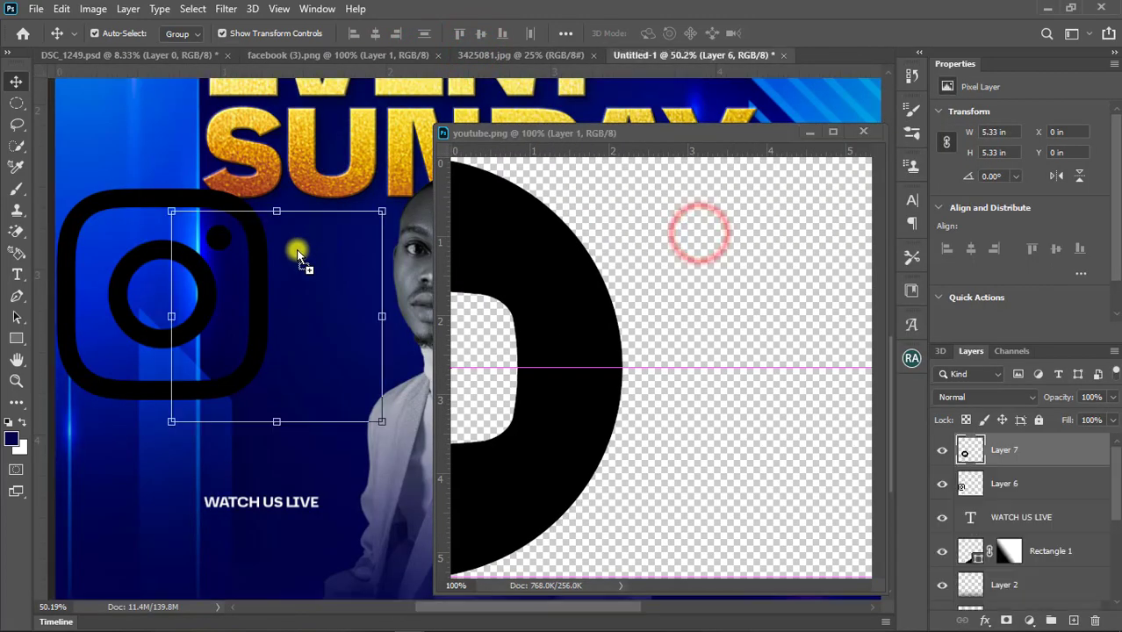
{"action": "left_click", "coordinate": [863, 132]}
{"action": "left_click", "coordinate": [359, 56]}
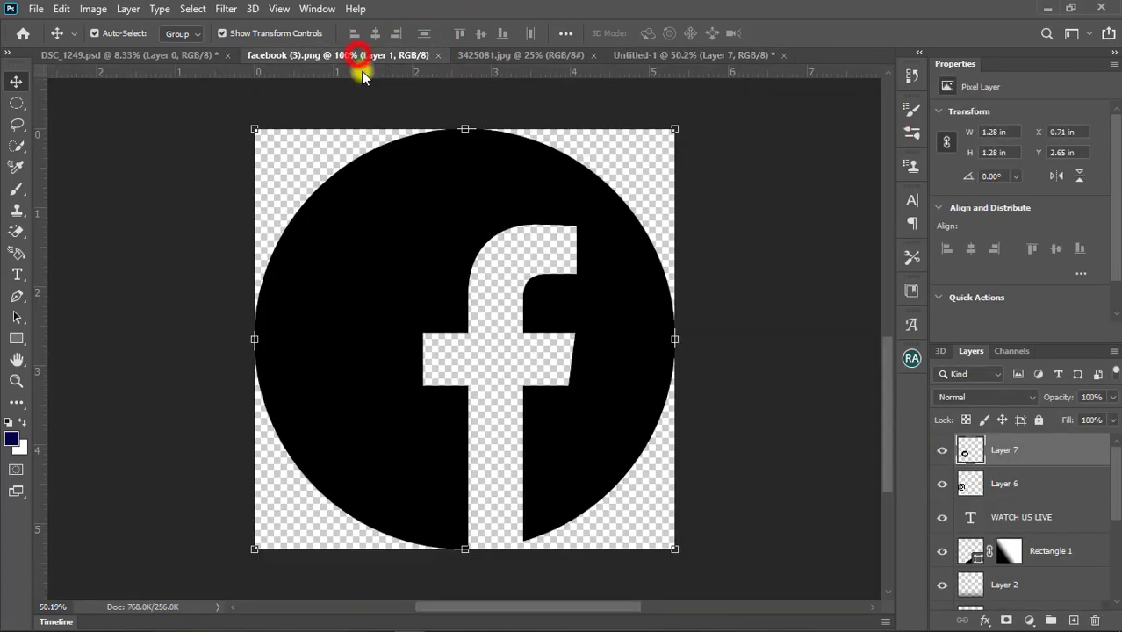
{"action": "left_click_drag", "start_coordinate": [328, 55], "coordinate": [341, 97]}
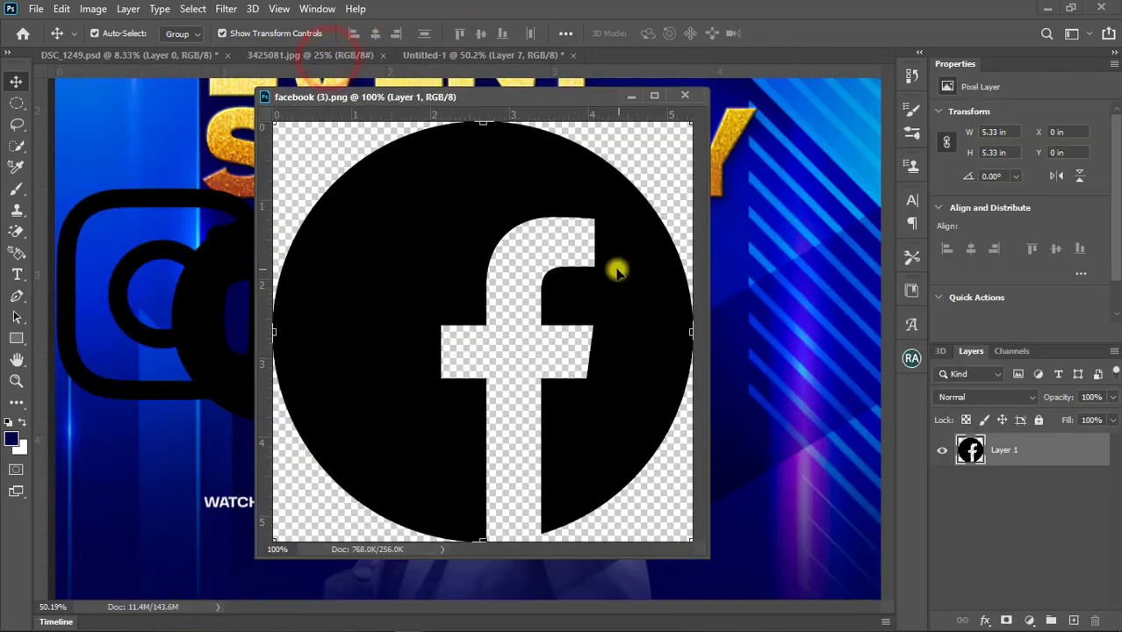
{"action": "left_click_drag", "start_coordinate": [513, 173], "coordinate": [165, 318]}
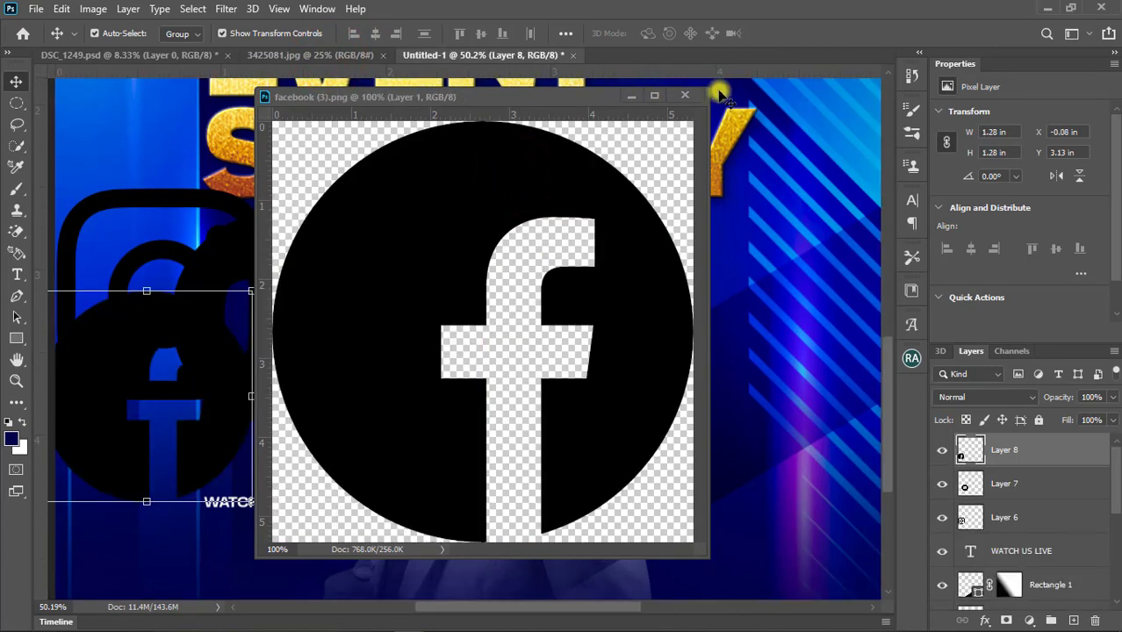
{"action": "left_click", "coordinate": [684, 97]}
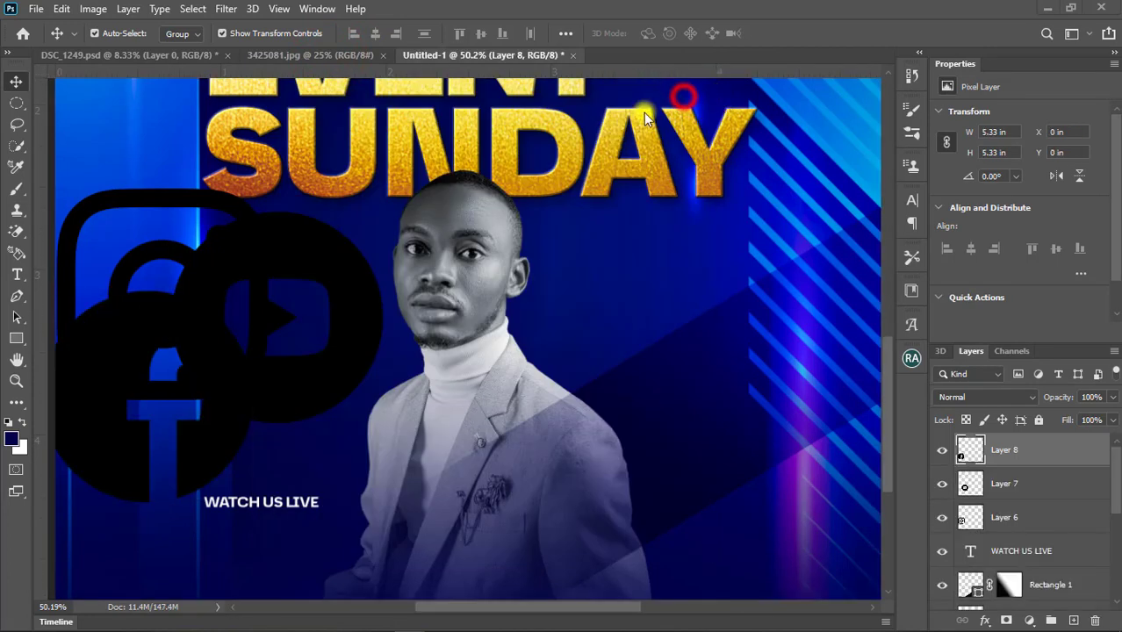
Step: Align the three icons on their centres and shrink them to a small size
{"action": "left_click", "coordinate": [1034, 519], "text": "shift"}
{"action": "left_click", "coordinate": [480, 32]}
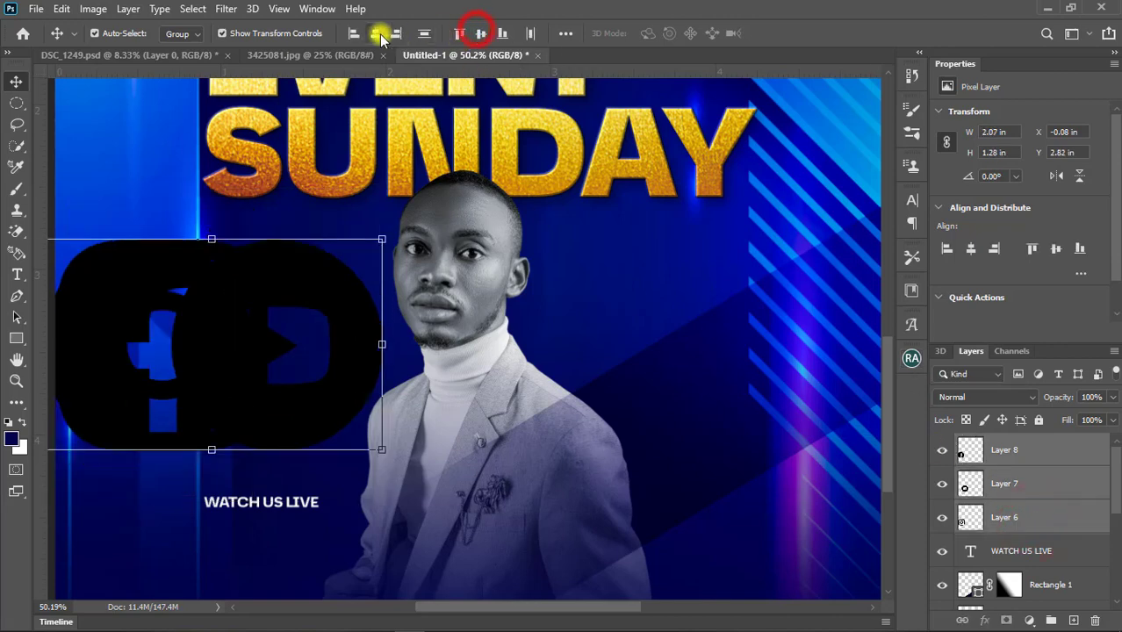
{"action": "left_click", "coordinate": [380, 36]}
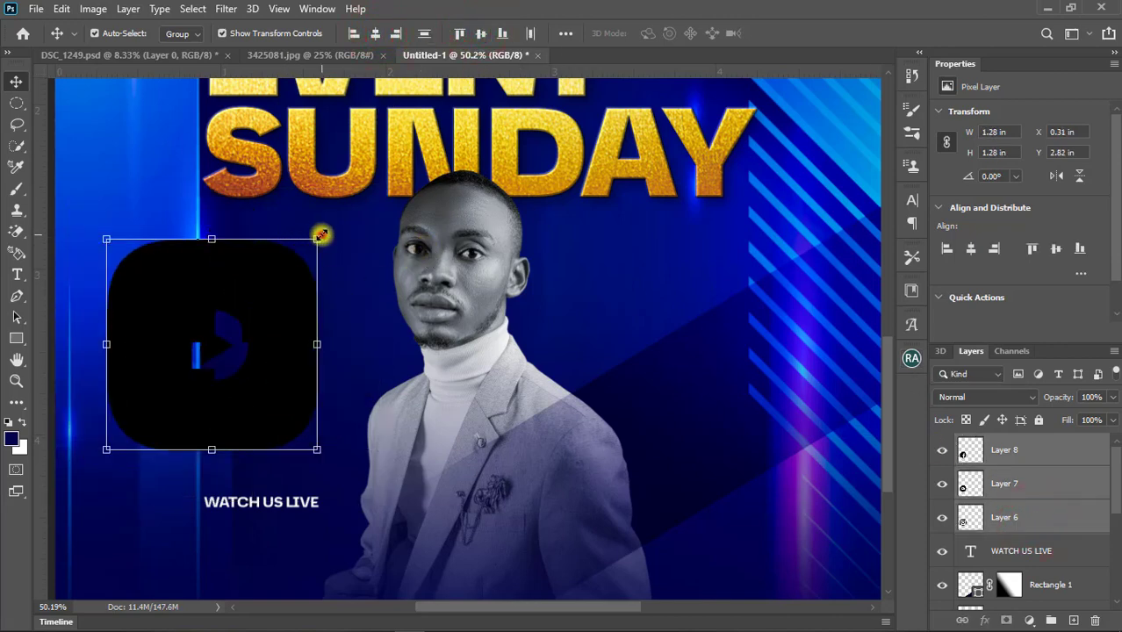
{"action": "mouse_move", "coordinate": [318, 238]}
{"action": "left_mouse_down"}
{"action": "mouse_move", "coordinate": [182, 277]}
{"action": "mouse_move", "coordinate": [85, 356]}
{"action": "mouse_move", "coordinate": [212, 538]}
{"action": "mouse_move", "coordinate": [249, 500]}
{"action": "left_mouse_up"}
{"action": "scroll", "coordinate": [215, 534], "scroll_direction": "up", "scroll_amount": 2}
{"action": "scroll", "coordinate": [240, 532], "scroll_direction": "up", "scroll_amount": 2}
{"action": "scroll", "coordinate": [232, 534], "scroll_direction": "up", "scroll_amount": 1}
{"action": "scroll", "coordinate": [247, 516], "scroll_direction": "up", "scroll_amount": 1}
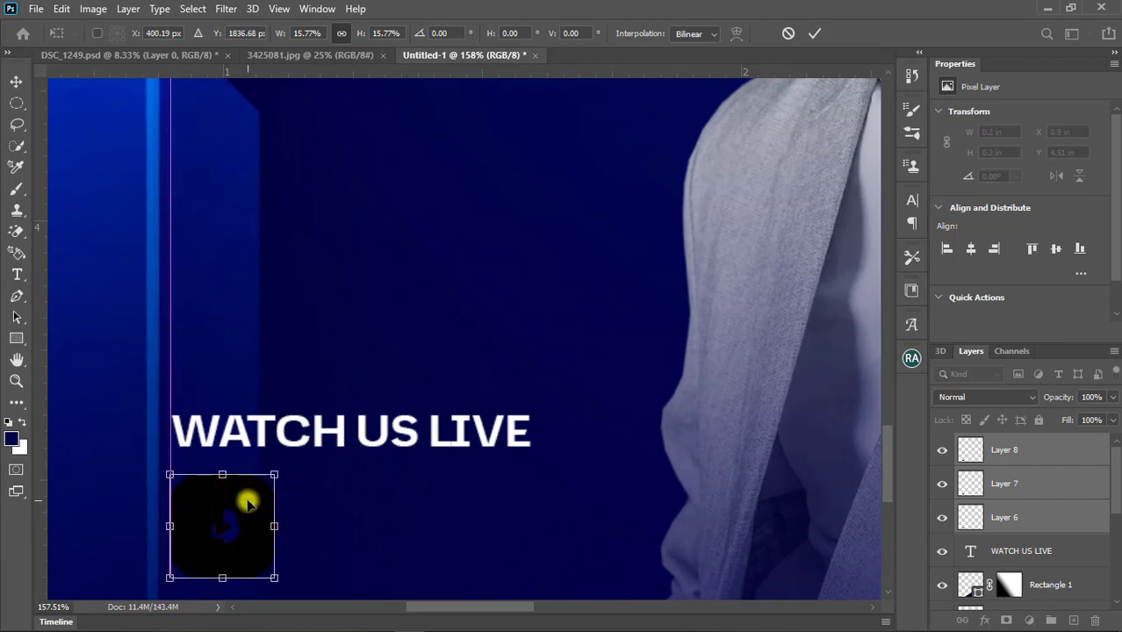
{"action": "left_click", "coordinate": [813, 33]}
Step: Space the icons in a row under WATCH US LIVE, enlarged together to about 107%
{"action": "left_click", "coordinate": [431, 493]}
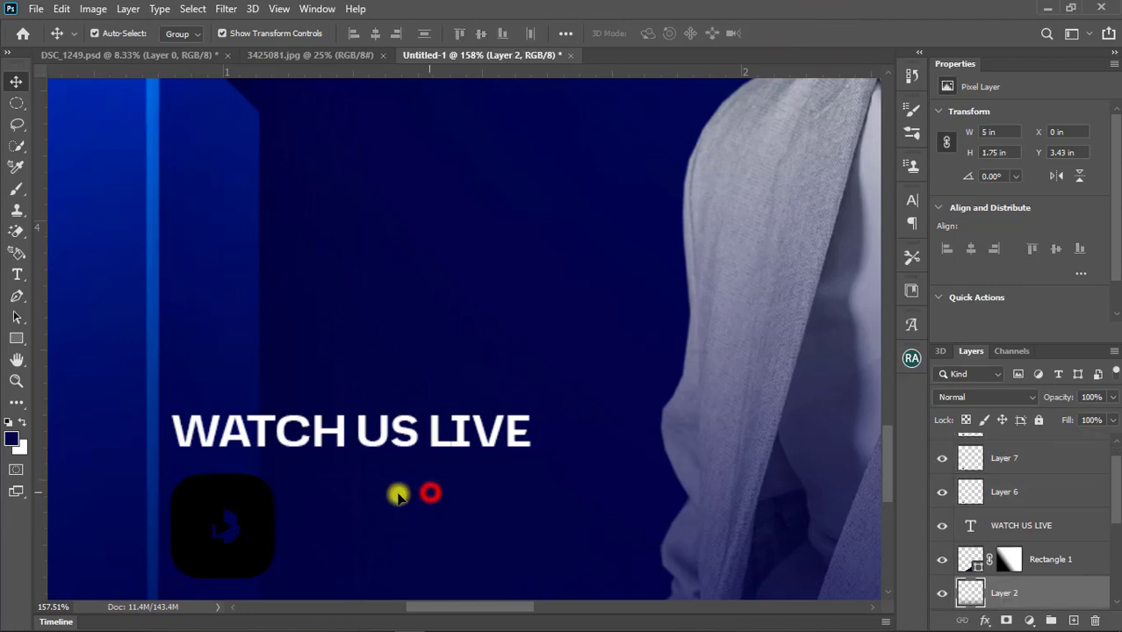
{"action": "mouse_move", "coordinate": [238, 489]}
{"action": "left_mouse_down"}
{"action": "mouse_move", "coordinate": [355, 503]}
{"action": "mouse_move", "coordinate": [332, 497]}
{"action": "mouse_move", "coordinate": [396, 490]}
{"action": "mouse_move", "coordinate": [293, 490]}
{"action": "mouse_move", "coordinate": [556, 471]}
{"action": "left_mouse_up"}
{"action": "left_click", "coordinate": [312, 501]}
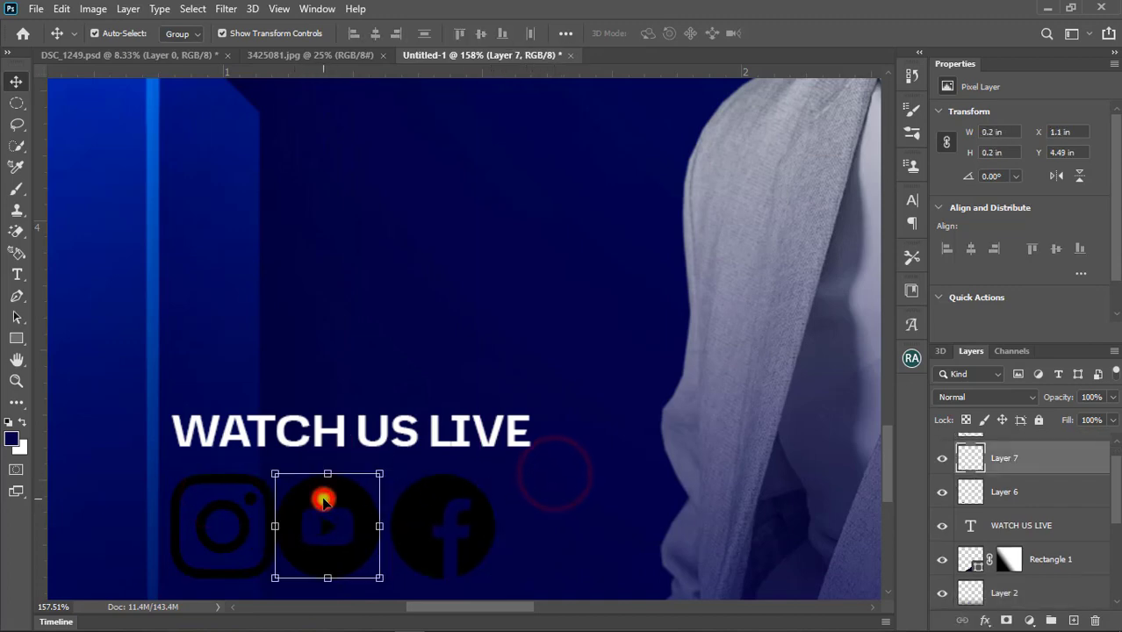
{"action": "left_click", "coordinate": [426, 494], "text": "shift"}
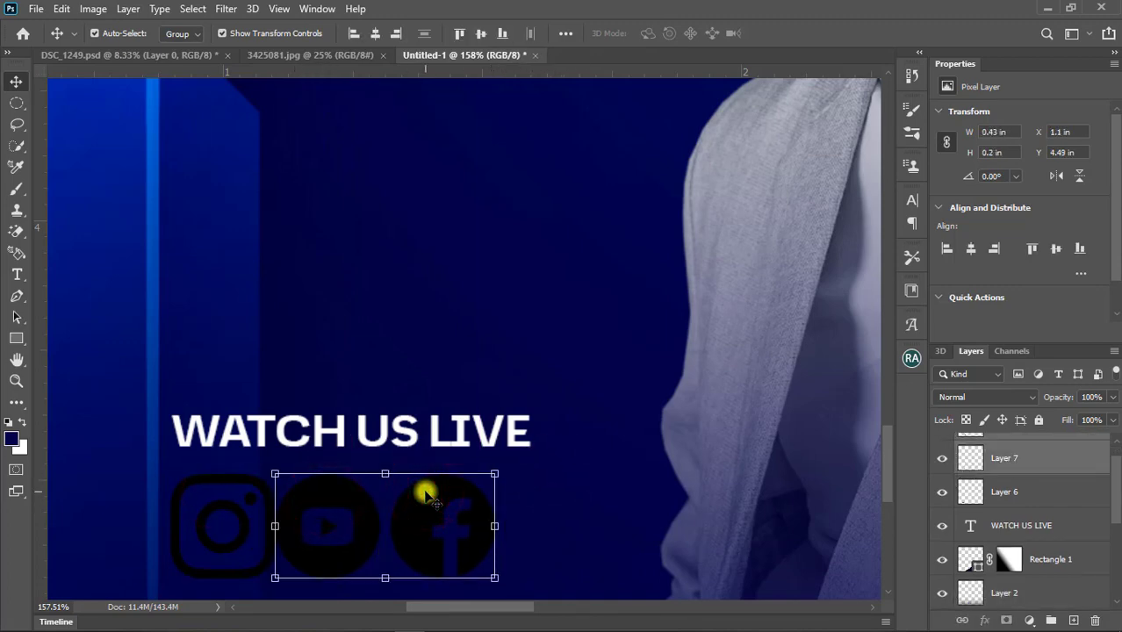
{"action": "key", "text": "Right"}
{"action": "key", "text": "Right"}
{"action": "key", "text": "Right"}
{"action": "key", "text": "Right"}
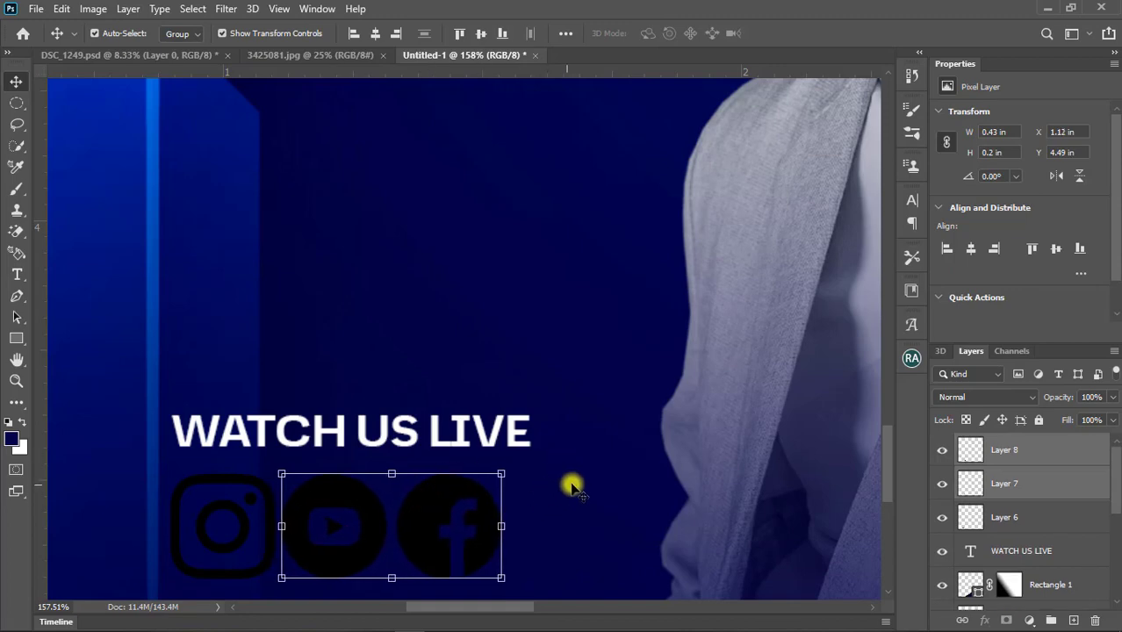
{"action": "left_click", "coordinate": [571, 486]}
{"action": "left_click", "coordinate": [492, 514]}
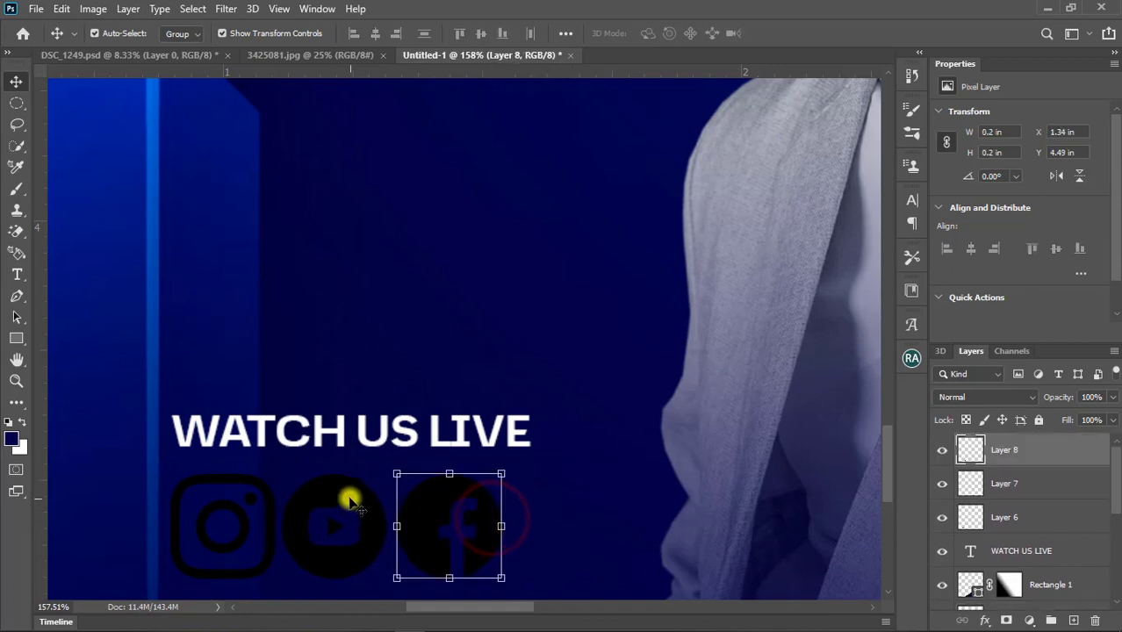
{"action": "left_click", "coordinate": [350, 500], "text": "shift"}
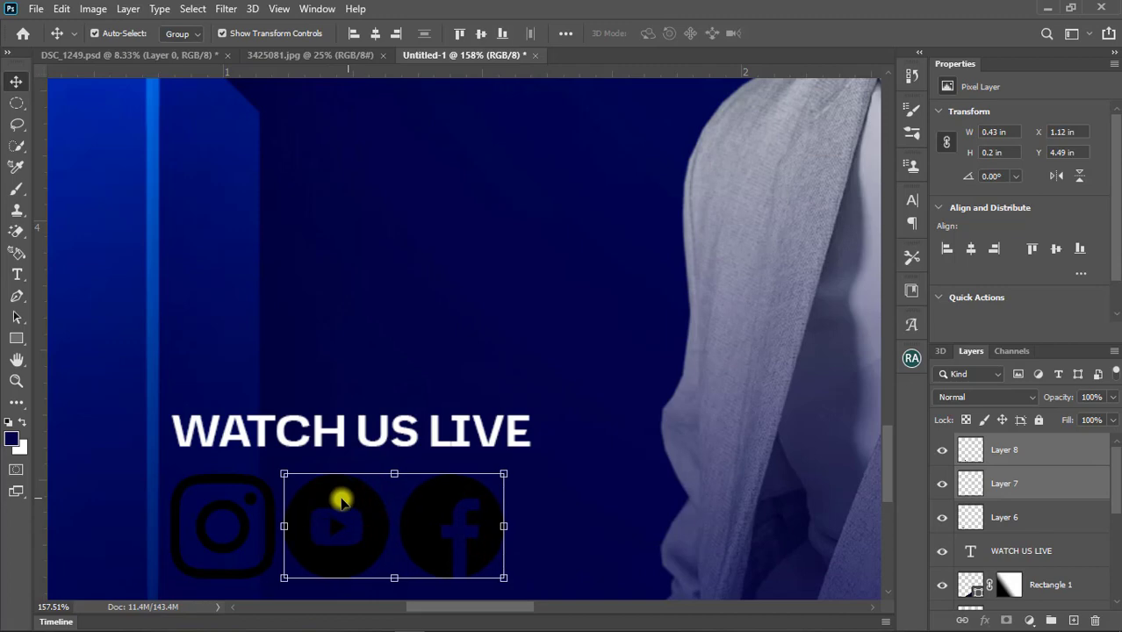
{"action": "left_click", "coordinate": [223, 474], "text": "shift"}
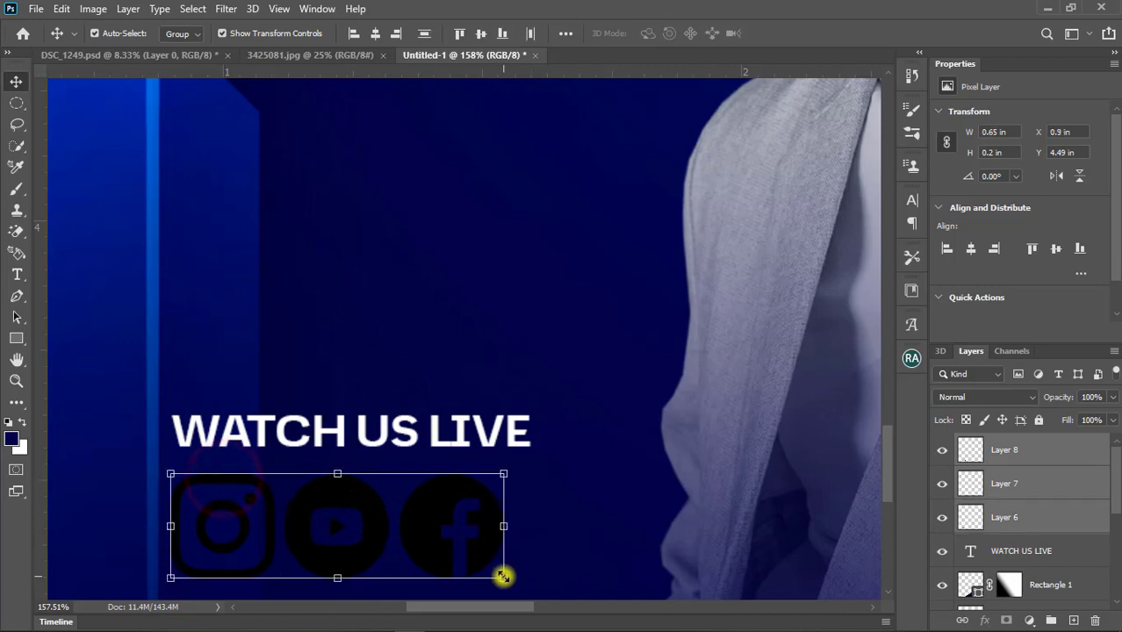
{"action": "left_click_drag", "start_coordinate": [503, 577], "coordinate": [520, 592]}
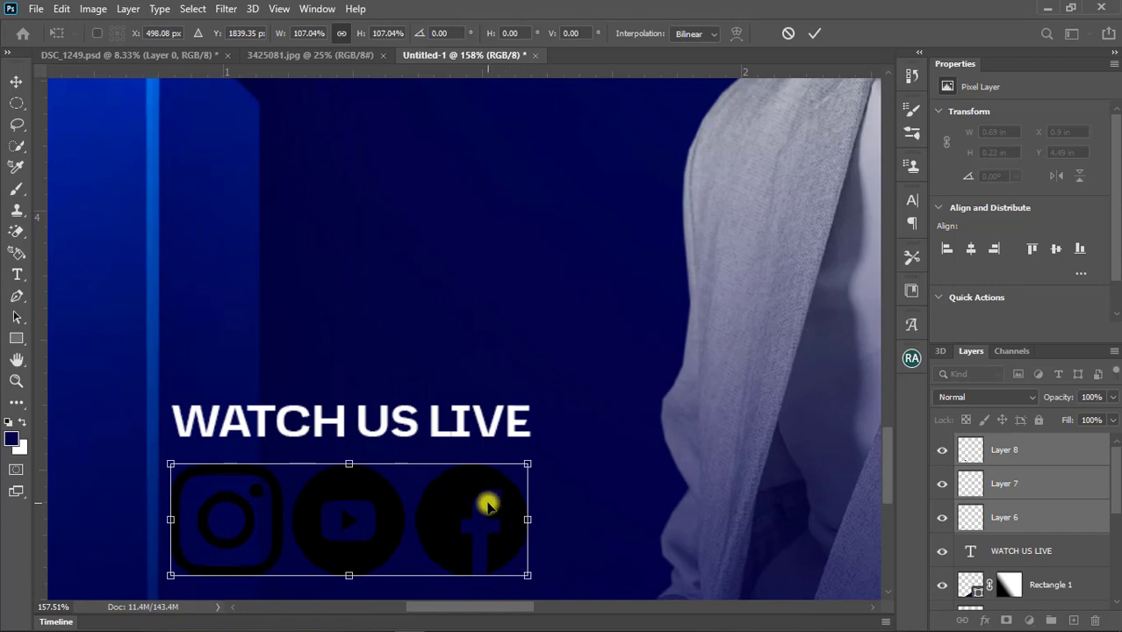
{"action": "key", "text": "Up"}
{"action": "key", "text": "Up"}
{"action": "key", "text": "Up"}
{"action": "key", "text": "Up"}
{"action": "key", "text": "Up"}
{"action": "key", "text": "Up"}
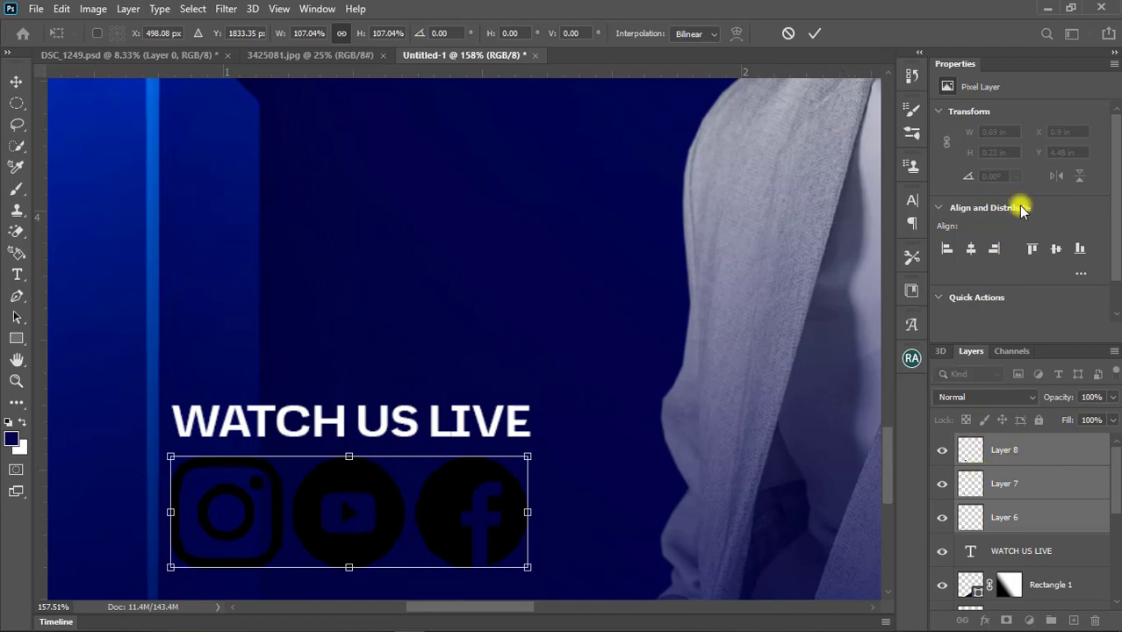
{"action": "left_click", "coordinate": [814, 33]}
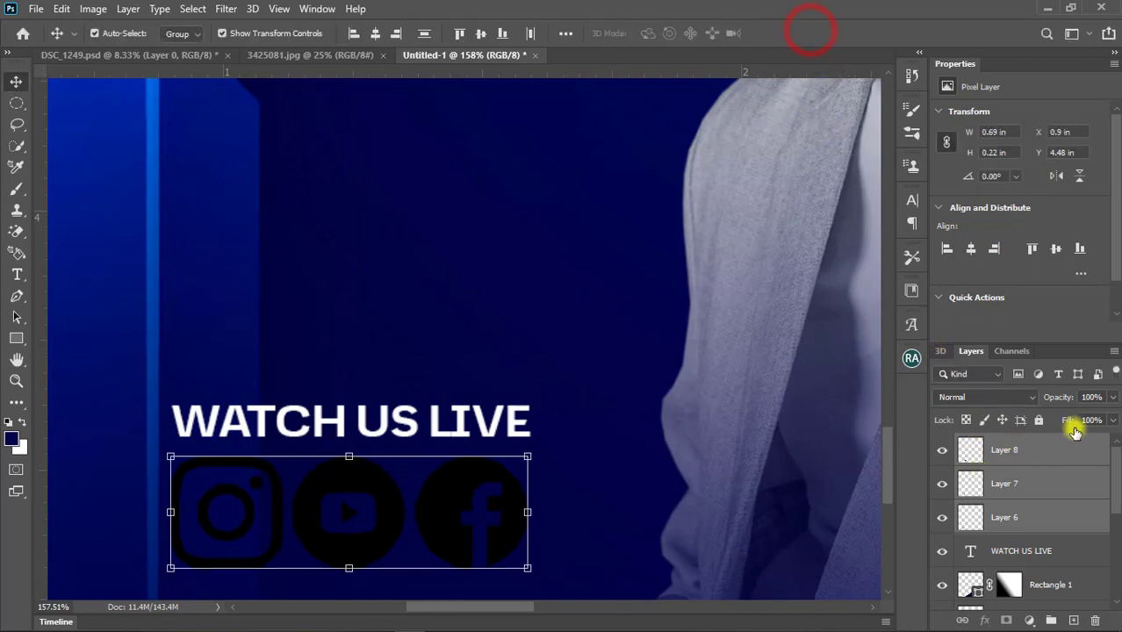
Step: Turn the Facebook and YouTube icons white with a Color Overlay effect
{"action": "left_click", "coordinate": [1055, 450]}
{"action": "right_click", "coordinate": [1056, 452]}
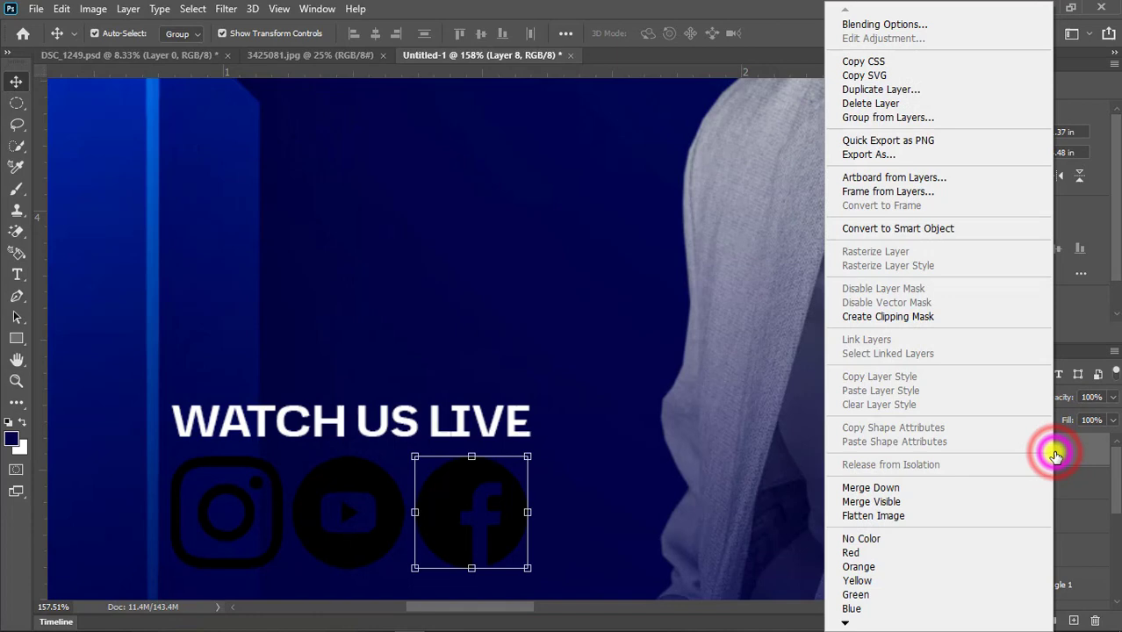
{"action": "left_click", "coordinate": [874, 24]}
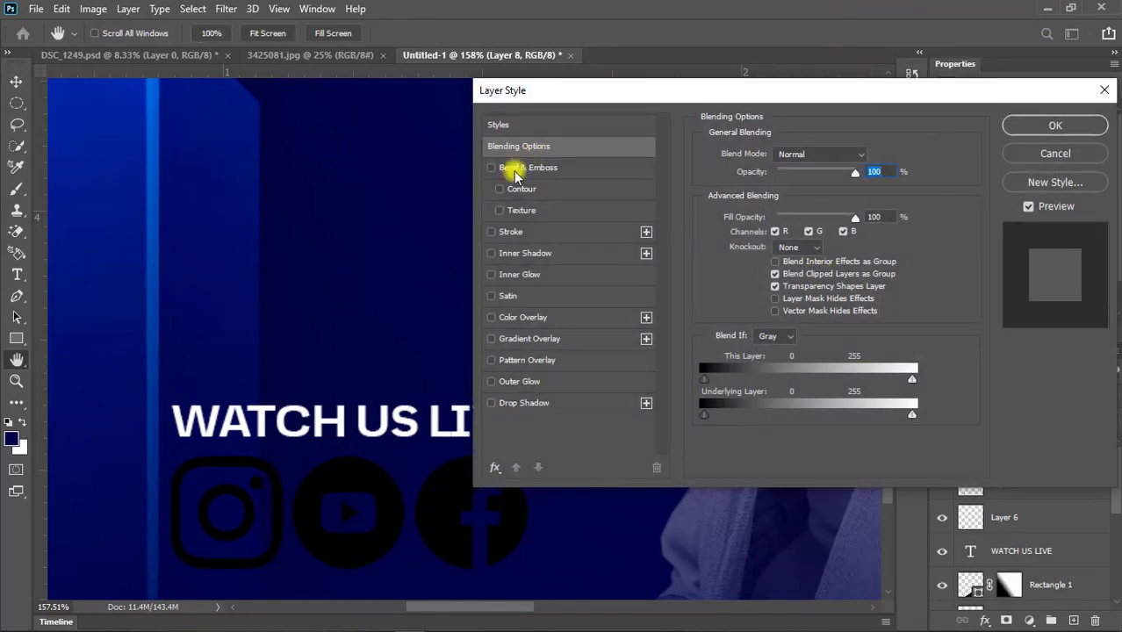
{"action": "left_click", "coordinate": [491, 319]}
{"action": "left_click", "coordinate": [1025, 130]}
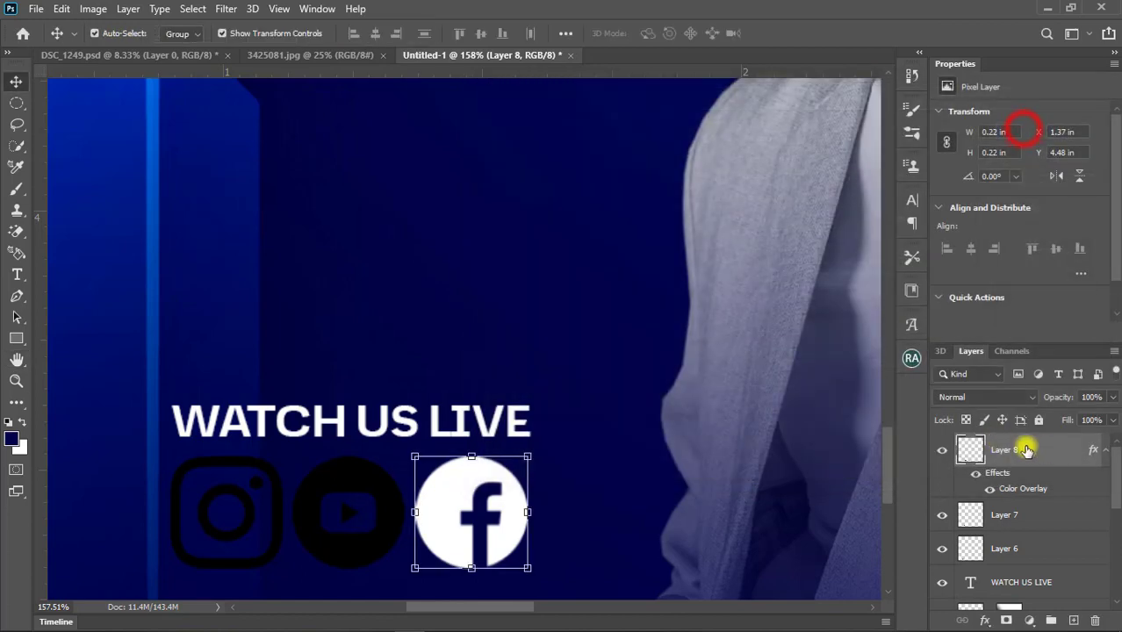
{"action": "left_click", "coordinate": [1105, 451]}
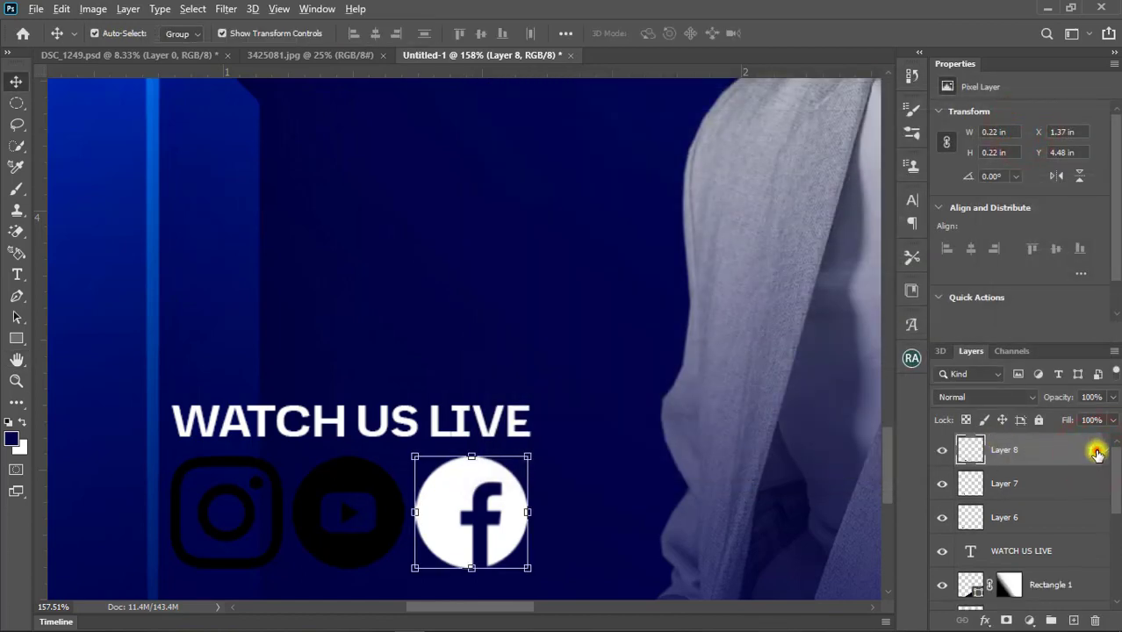
{"action": "left_click_drag", "start_coordinate": [1097, 452], "coordinate": [1094, 549]}
{"action": "left_click", "coordinate": [1105, 485]}
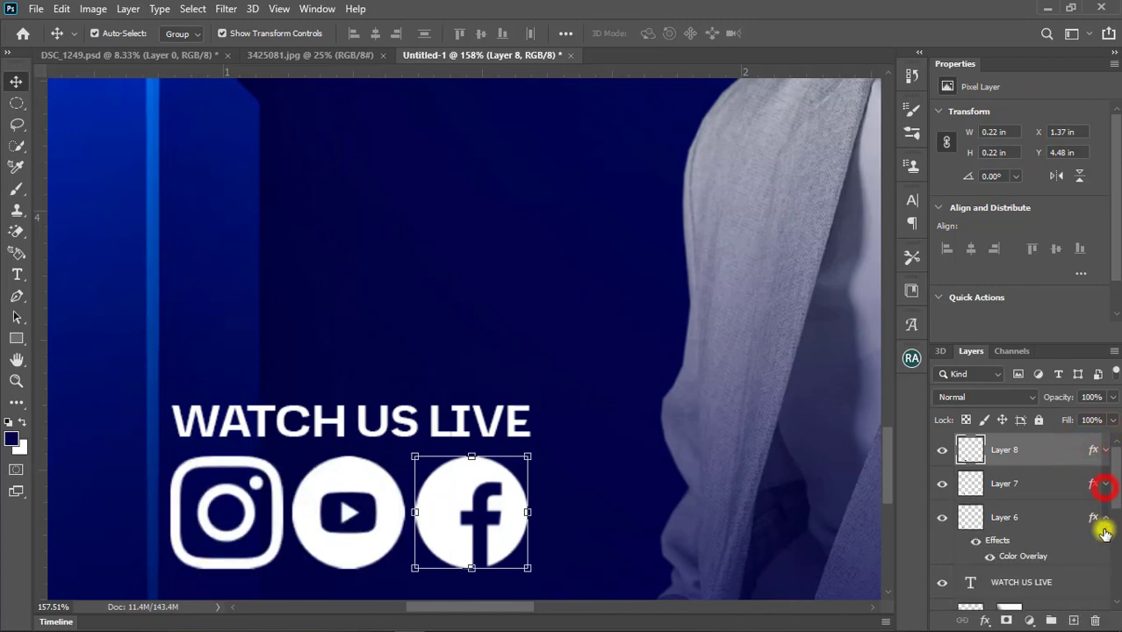
Step: Select the WATCH US LIVE text and the three icon layers together
{"action": "left_click", "coordinate": [1104, 521]}
{"action": "left_click", "coordinate": [1077, 548]}
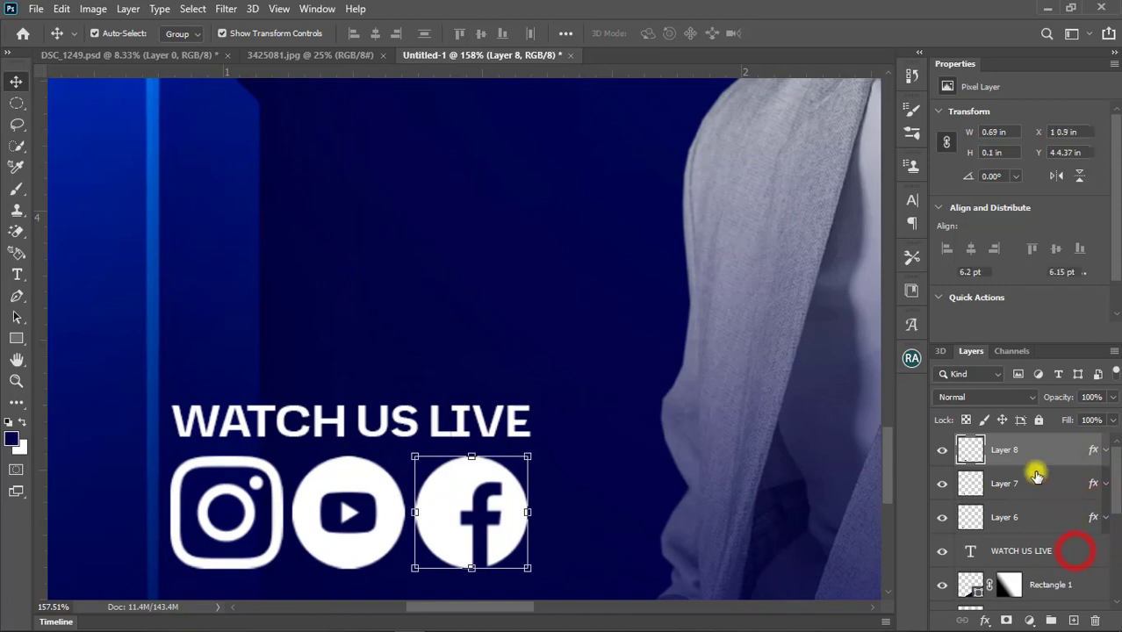
{"action": "left_click", "coordinate": [1037, 453], "text": "shift"}
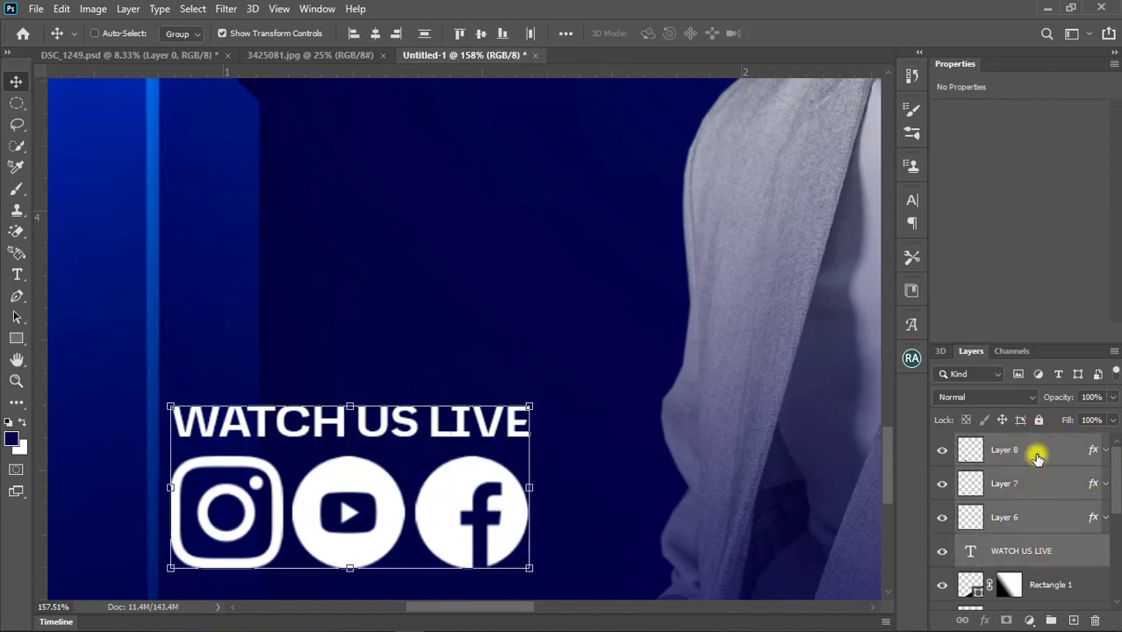
Step: Group the text and icon layers and name the group 'sOCIAL MEDIA'
{"action": "key", "text": "ctrl+g"}
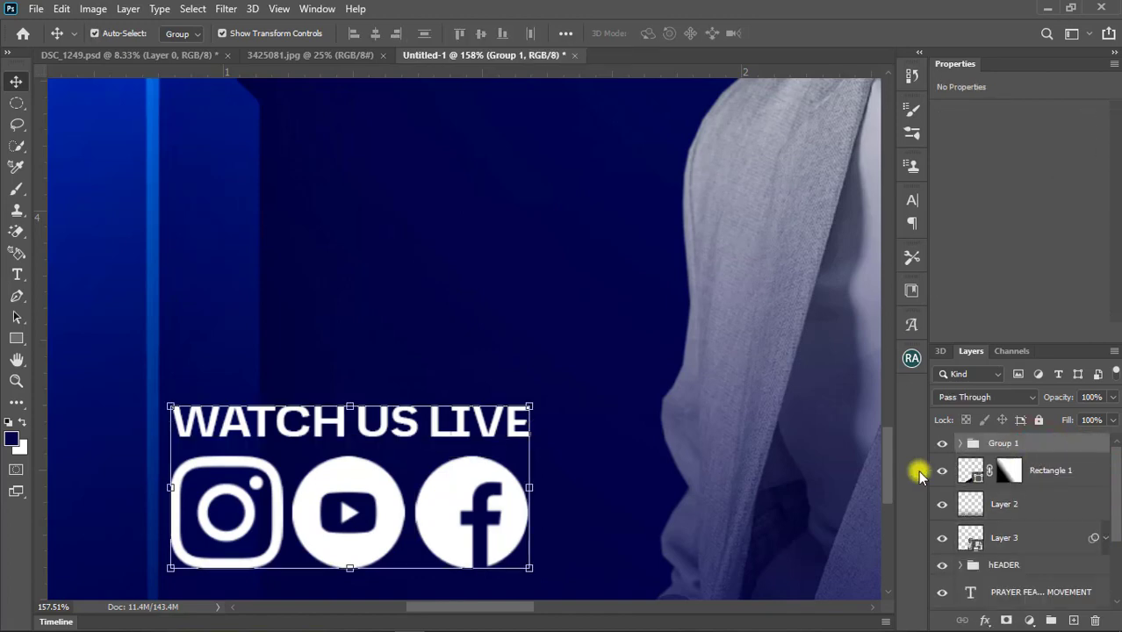
{"action": "double_click", "coordinate": [1005, 445]}
{"action": "type", "text": "SOCIAL MEDIA"}
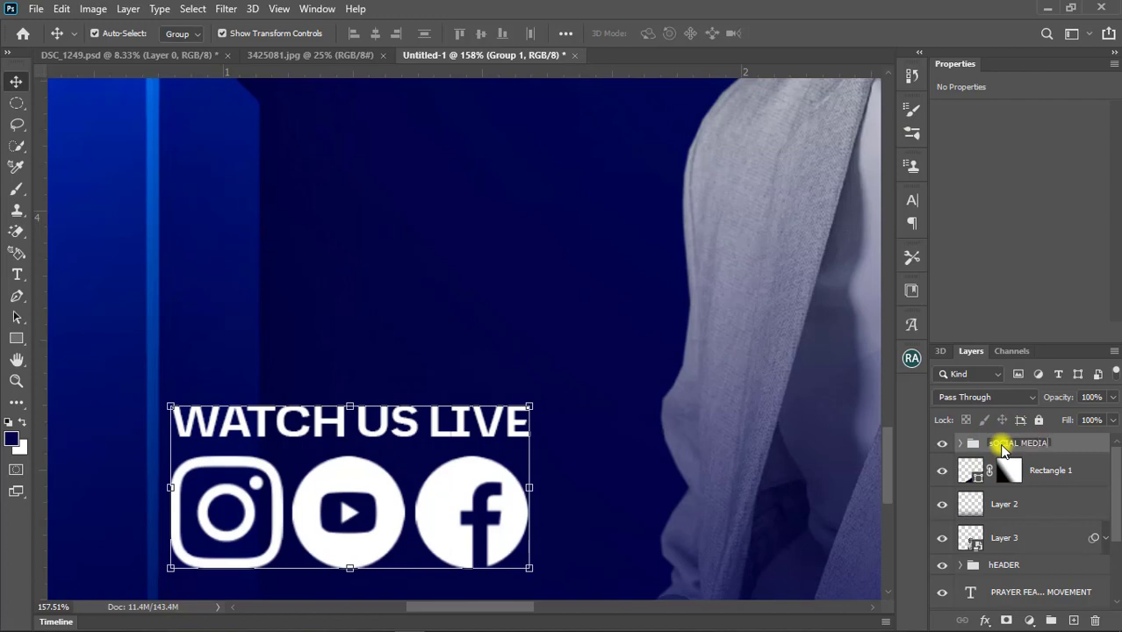
{"action": "left_click", "coordinate": [1003, 449]}
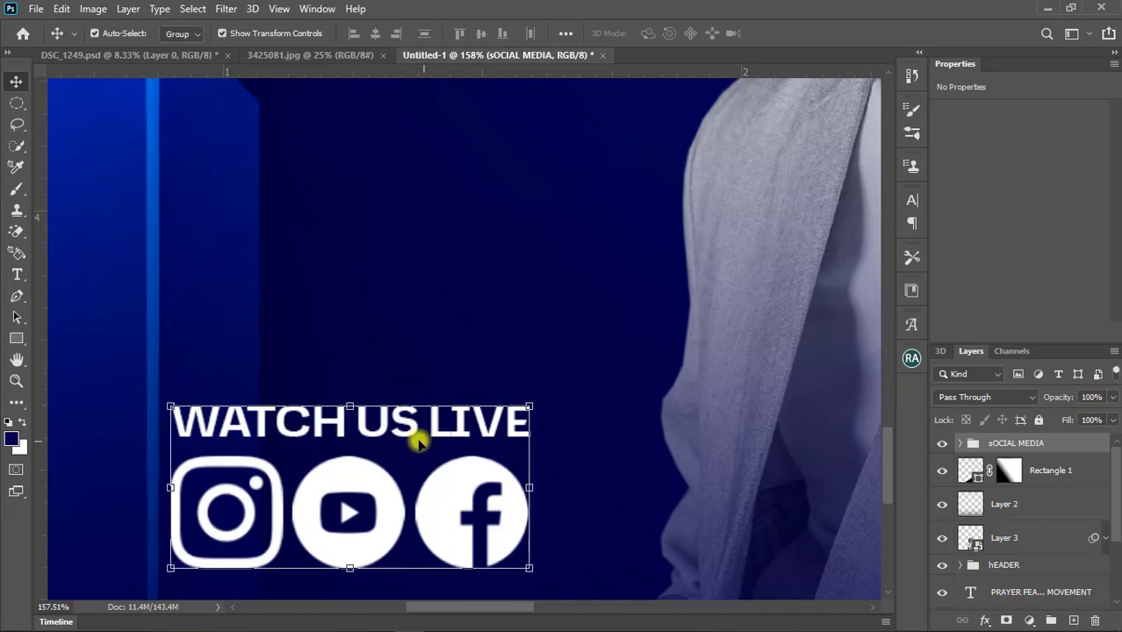
Step: Scale the sOCIAL MEDIA group down to 69.29% at the flyer's bottom left
{"action": "scroll", "coordinate": [393, 456], "scroll_direction": "down", "scroll_amount": 2}
{"action": "scroll", "coordinate": [394, 455], "scroll_direction": "down", "scroll_amount": 2}
{"action": "scroll", "coordinate": [393, 459], "scroll_direction": "down", "scroll_amount": 2}
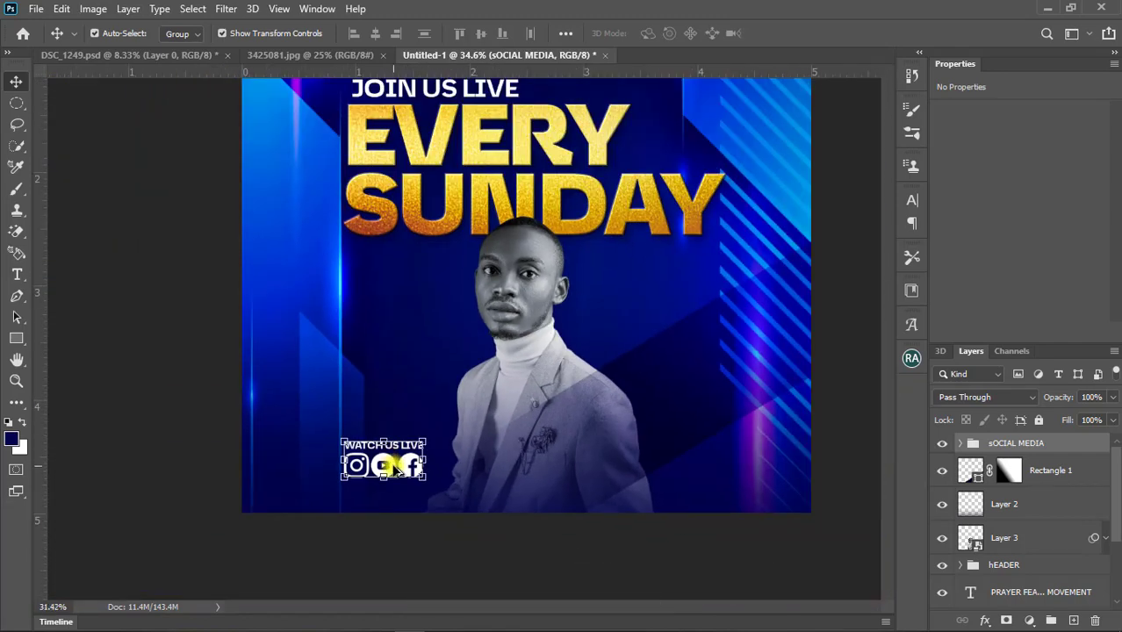
{"action": "scroll", "coordinate": [396, 470], "scroll_direction": "down", "scroll_amount": 1}
{"action": "left_click_drag", "start_coordinate": [380, 513], "coordinate": [352, 507]}
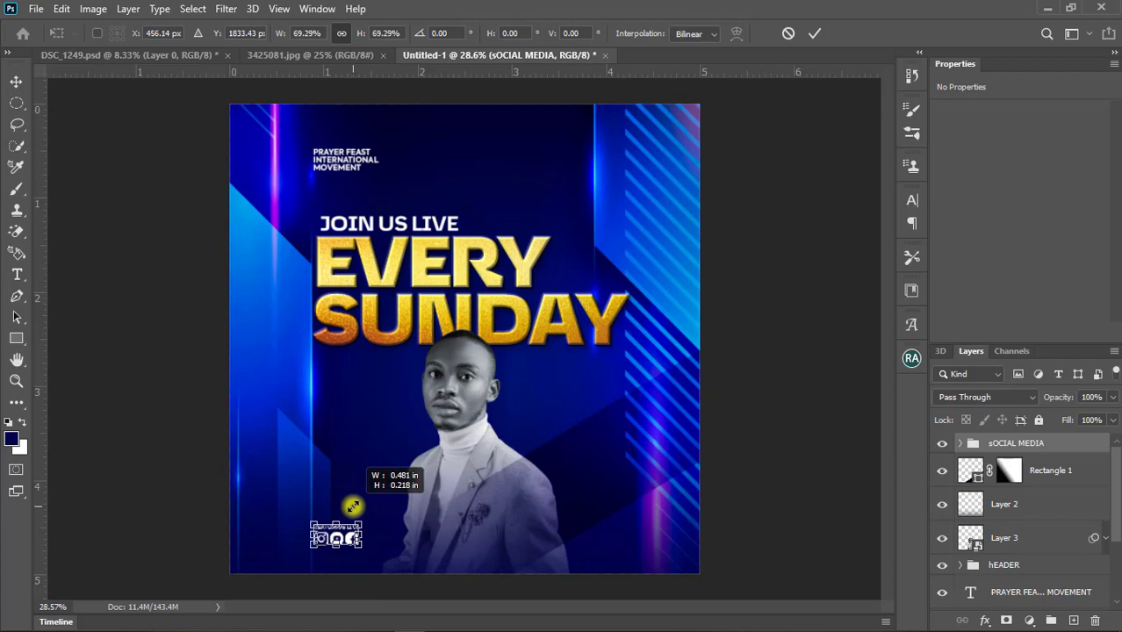
{"action": "left_click", "coordinate": [809, 34]}
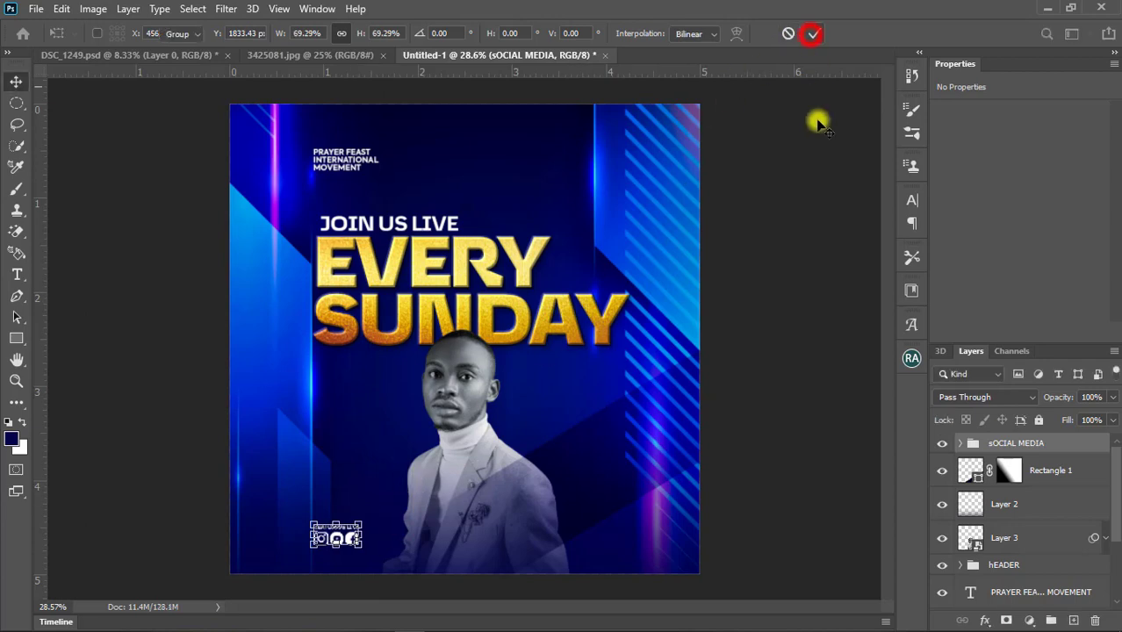
{"action": "left_click", "coordinate": [821, 402]}
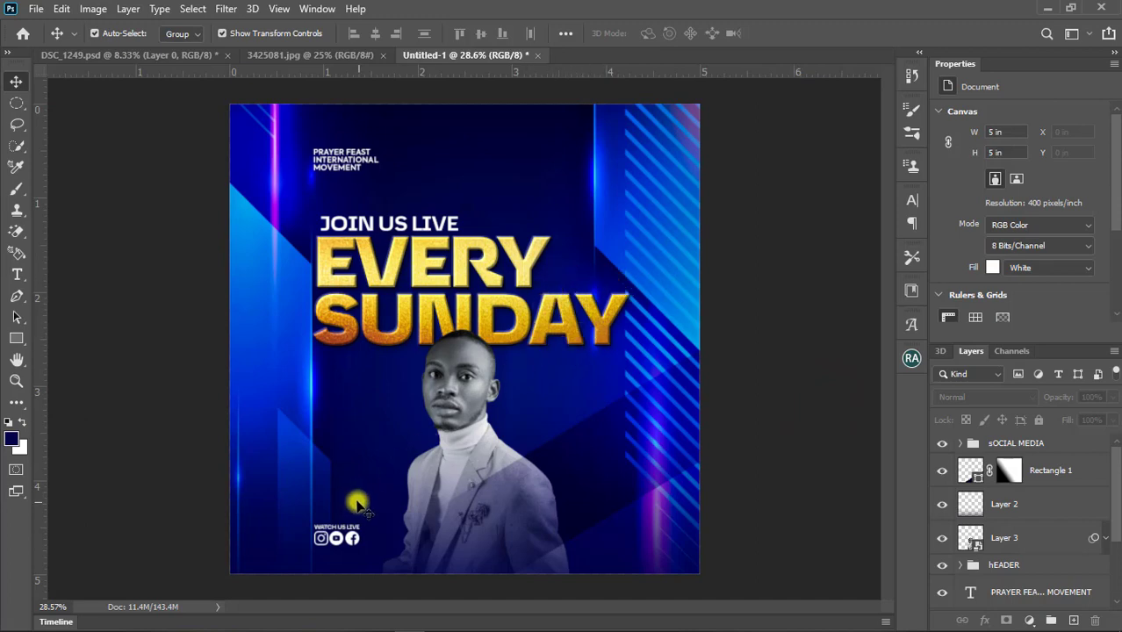
Step: Add white two-line text, ELDER above the speaker's full name, at the lower left
{"action": "key", "text": "t"}
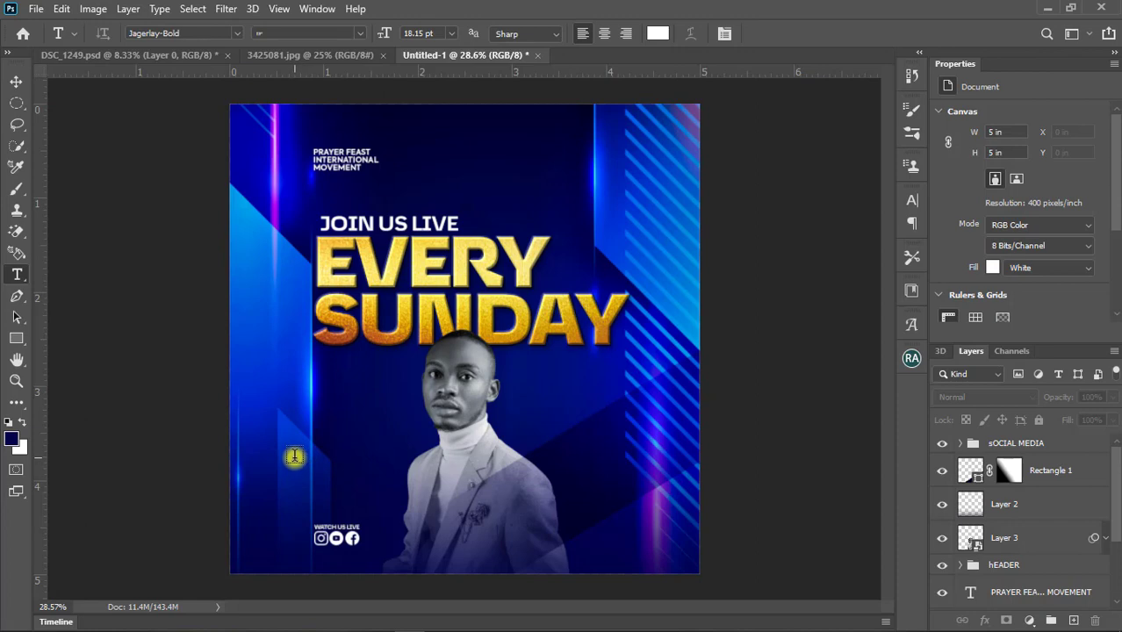
{"action": "left_click", "coordinate": [289, 461]}
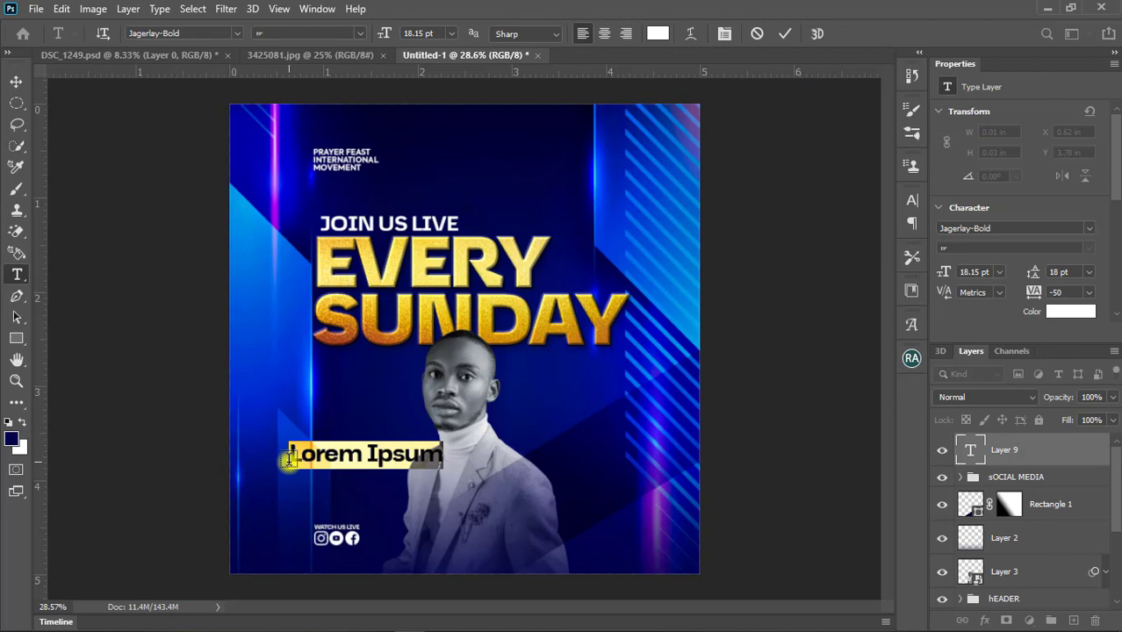
{"action": "type", "text": "FL"}
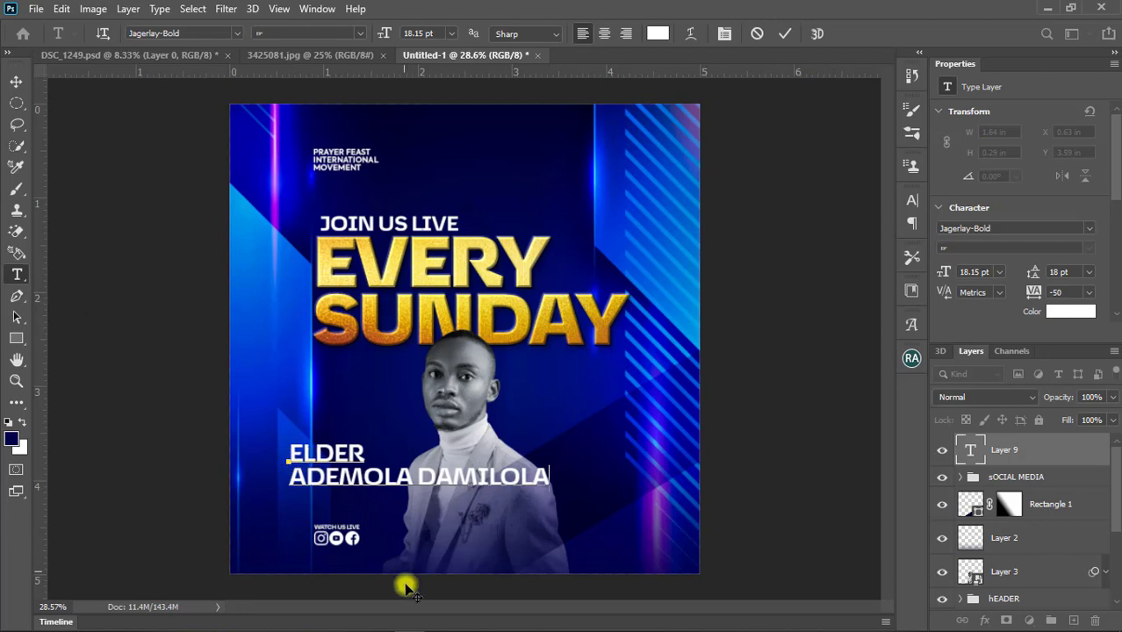
{"action": "left_click", "coordinate": [788, 35]}
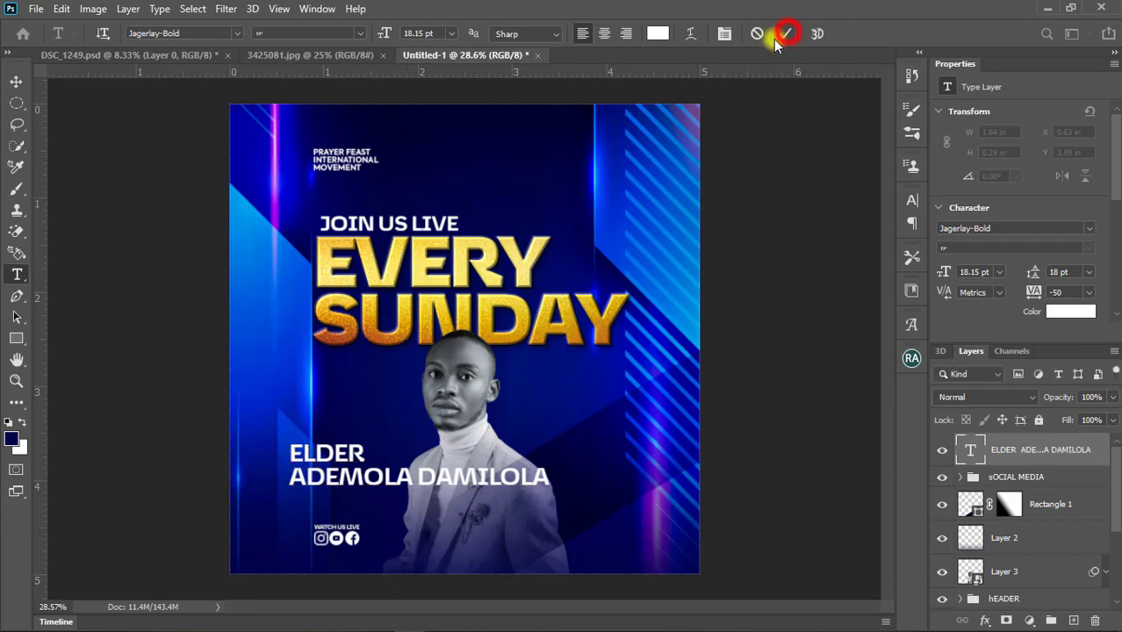
Step: Scale the title-and-name text to 34.25% and place it right of the portrait under SUNDAY
{"action": "left_click", "coordinate": [15, 82]}
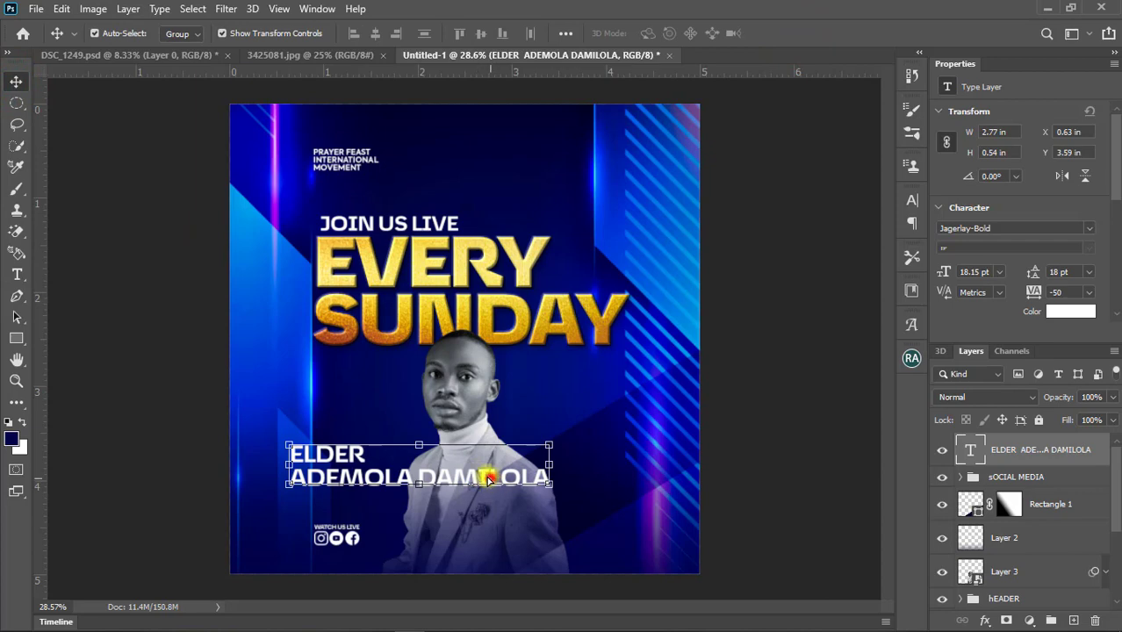
{"action": "left_click_drag", "start_coordinate": [488, 476], "coordinate": [692, 376]}
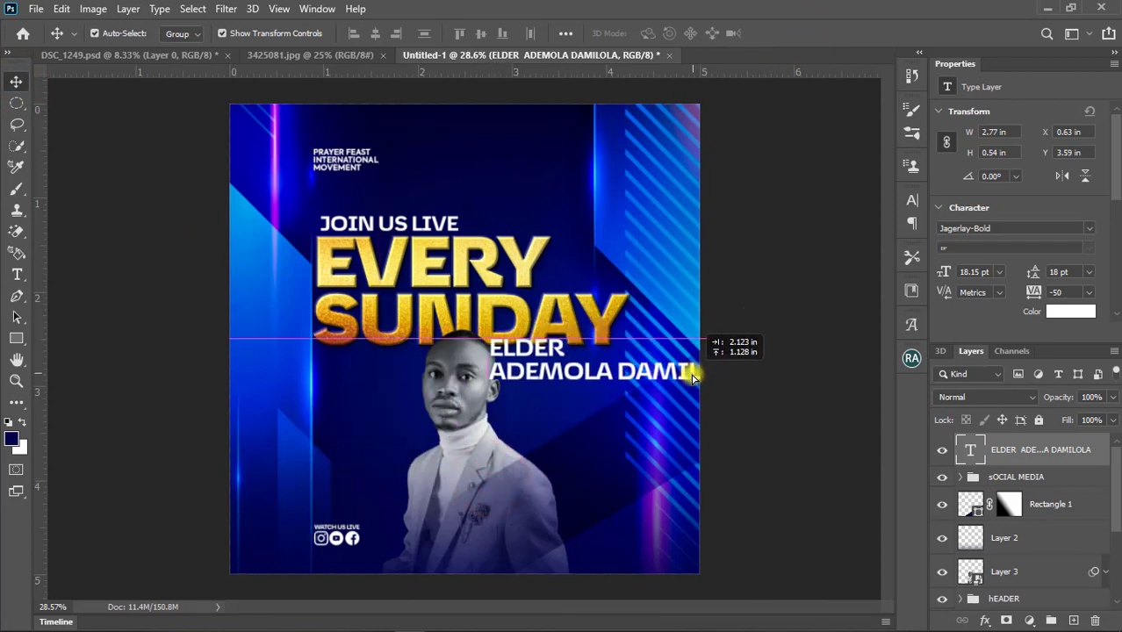
{"action": "left_click_drag", "start_coordinate": [692, 375], "coordinate": [462, 386]}
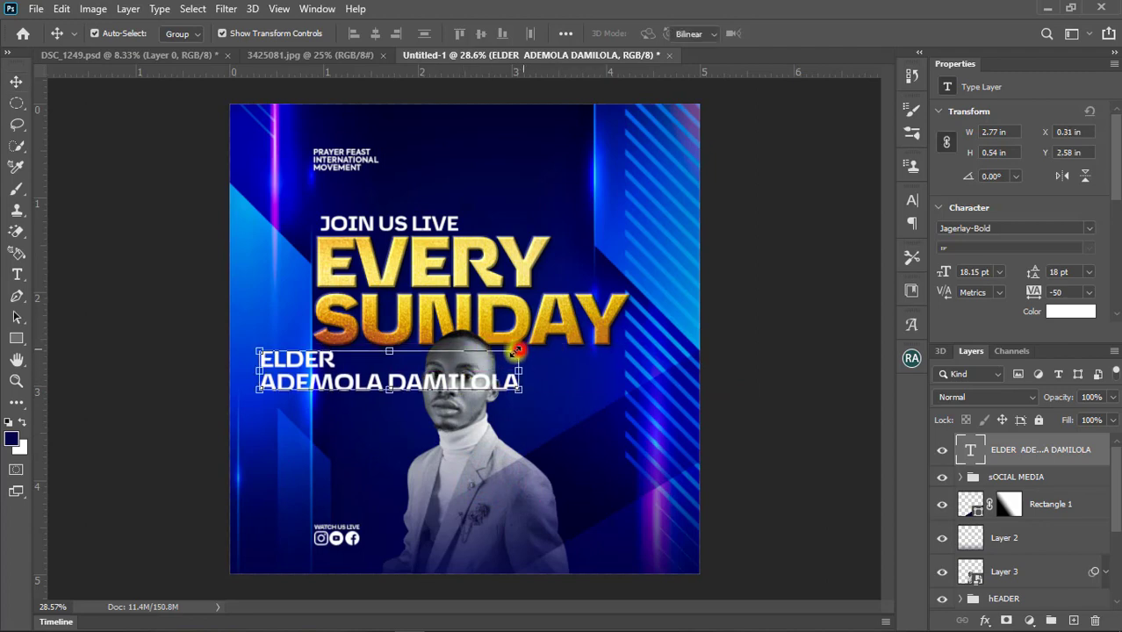
{"action": "mouse_move", "coordinate": [513, 350]}
{"action": "left_mouse_down"}
{"action": "mouse_move", "coordinate": [335, 398]}
{"action": "mouse_move", "coordinate": [625, 369]}
{"action": "left_mouse_up"}
{"action": "scroll", "coordinate": [596, 379], "scroll_direction": "up", "scroll_amount": 2}
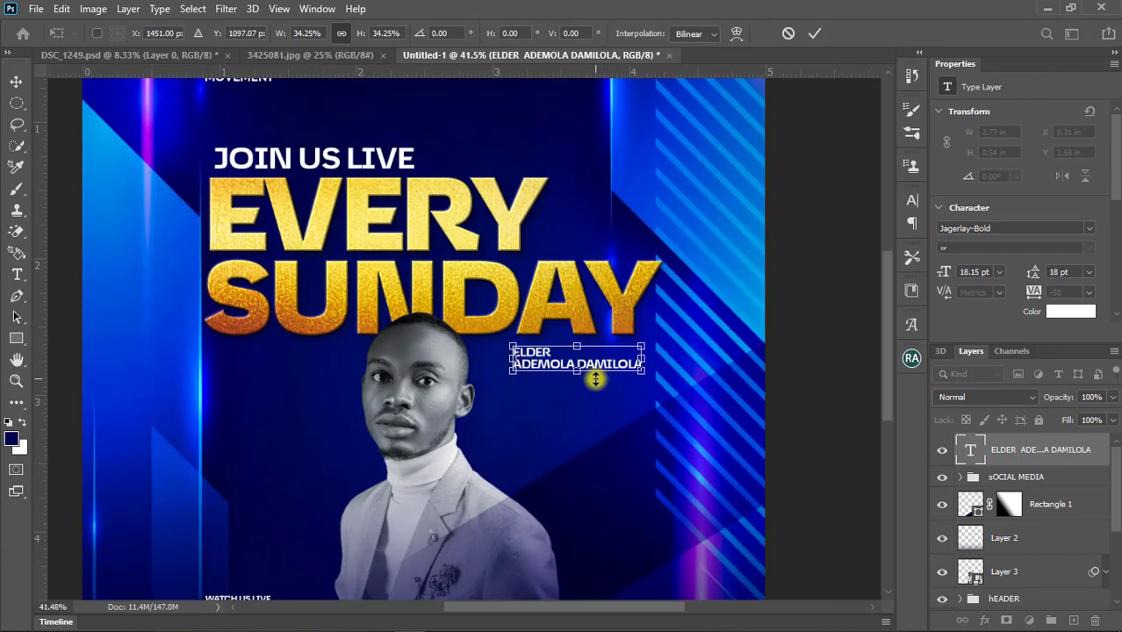
{"action": "scroll", "coordinate": [596, 380], "scroll_direction": "up", "scroll_amount": 2}
{"action": "scroll", "coordinate": [602, 359], "scroll_direction": "up", "scroll_amount": 2}
{"action": "left_click_drag", "start_coordinate": [601, 358], "coordinate": [568, 415]}
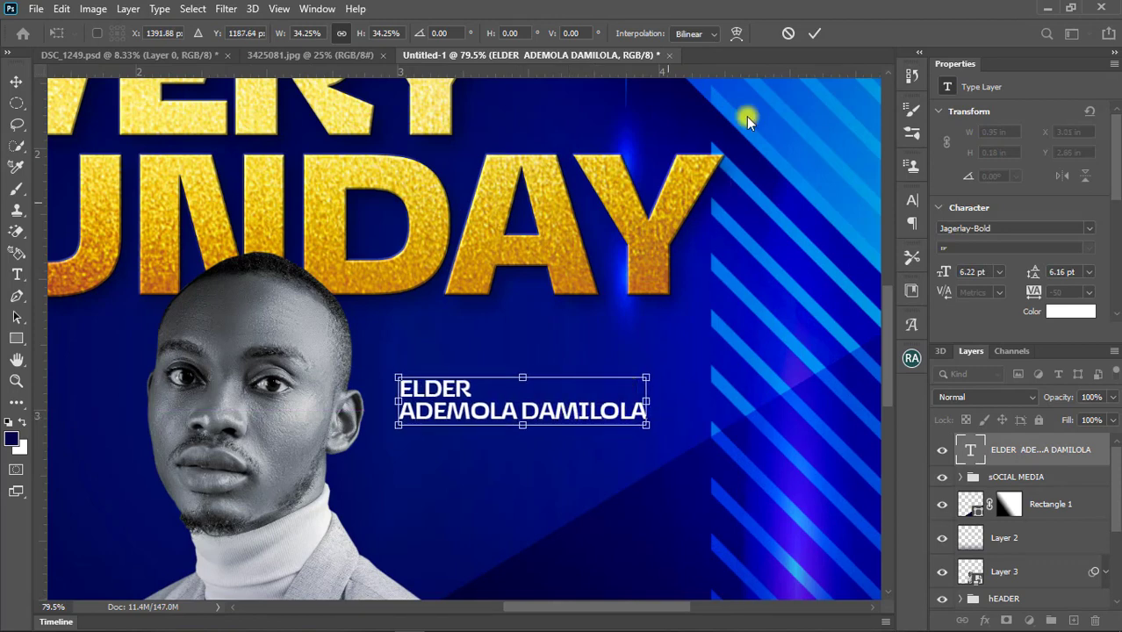
{"action": "left_click", "coordinate": [815, 34]}
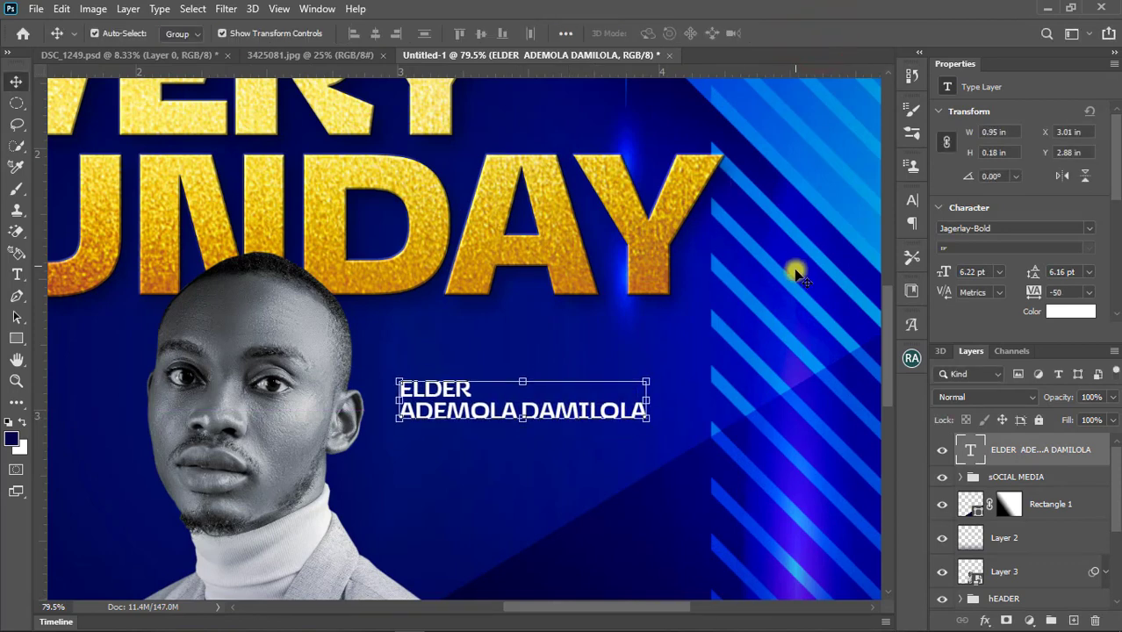
Step: Set the speaker's name line in Jagerlay-Black
{"action": "double_click", "coordinate": [465, 386]}
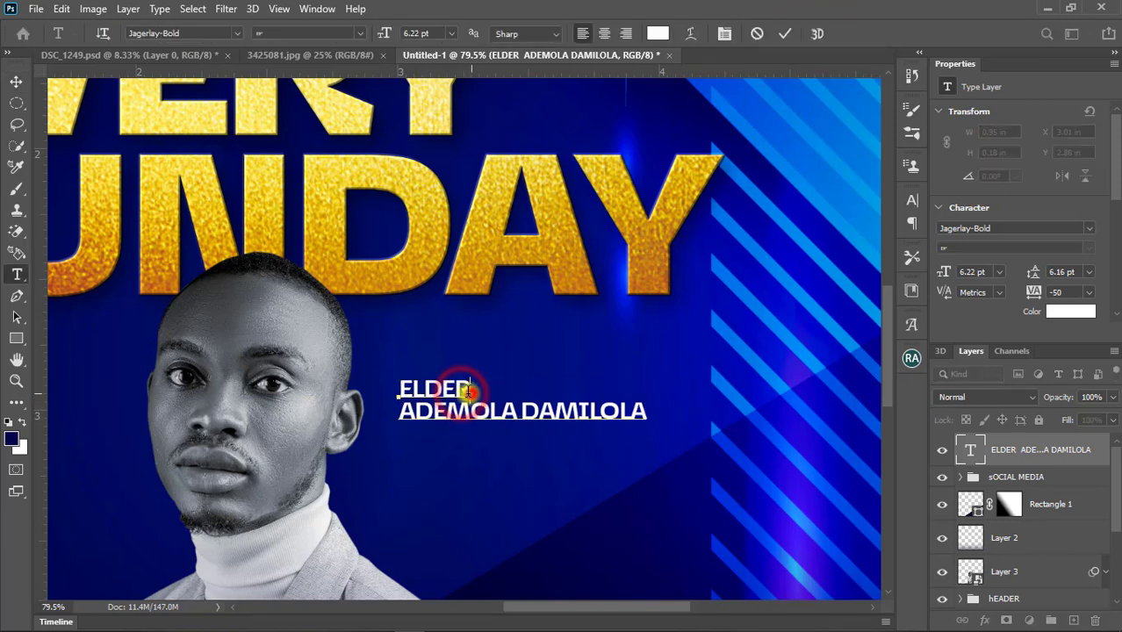
{"action": "left_click_drag", "start_coordinate": [471, 389], "coordinate": [393, 390]}
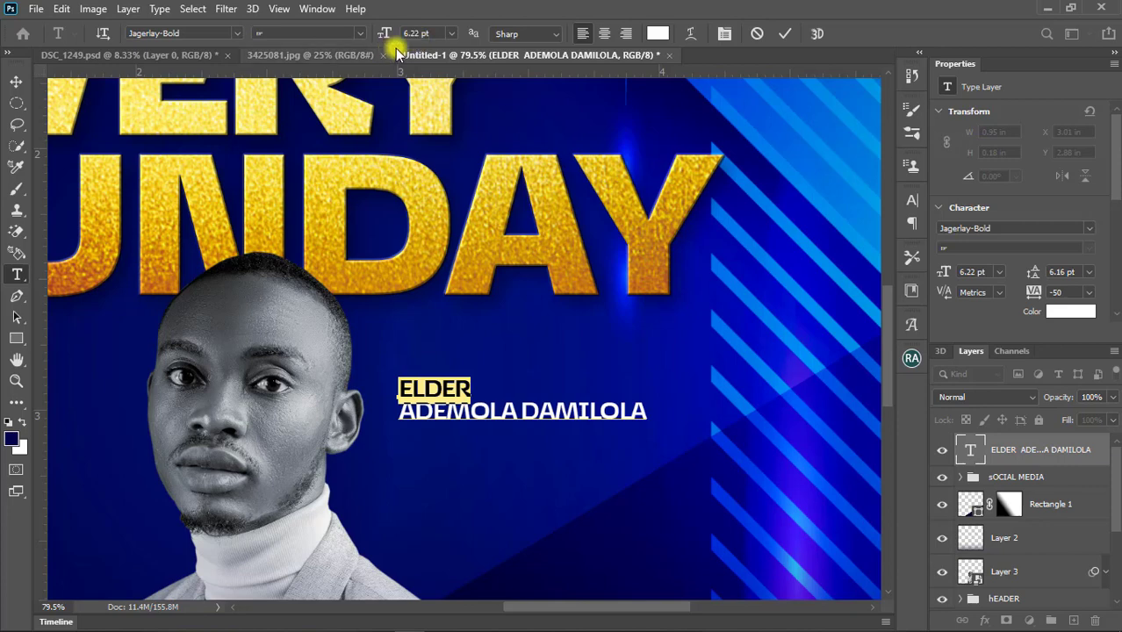
{"action": "left_click", "coordinate": [521, 418]}
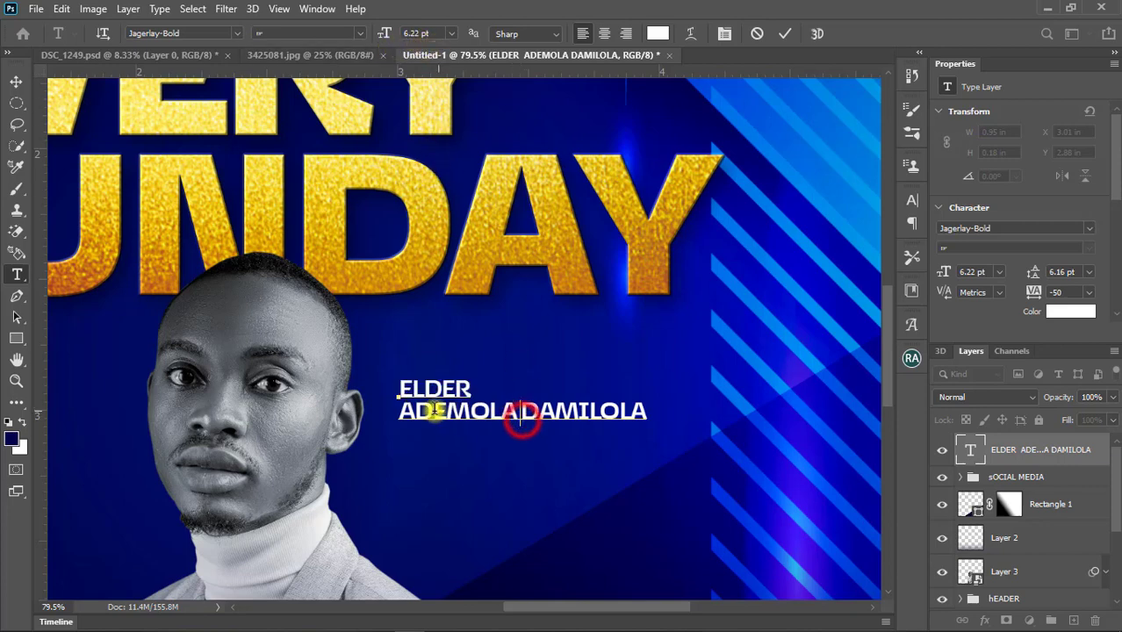
{"action": "left_click_drag", "start_coordinate": [398, 413], "coordinate": [654, 412]}
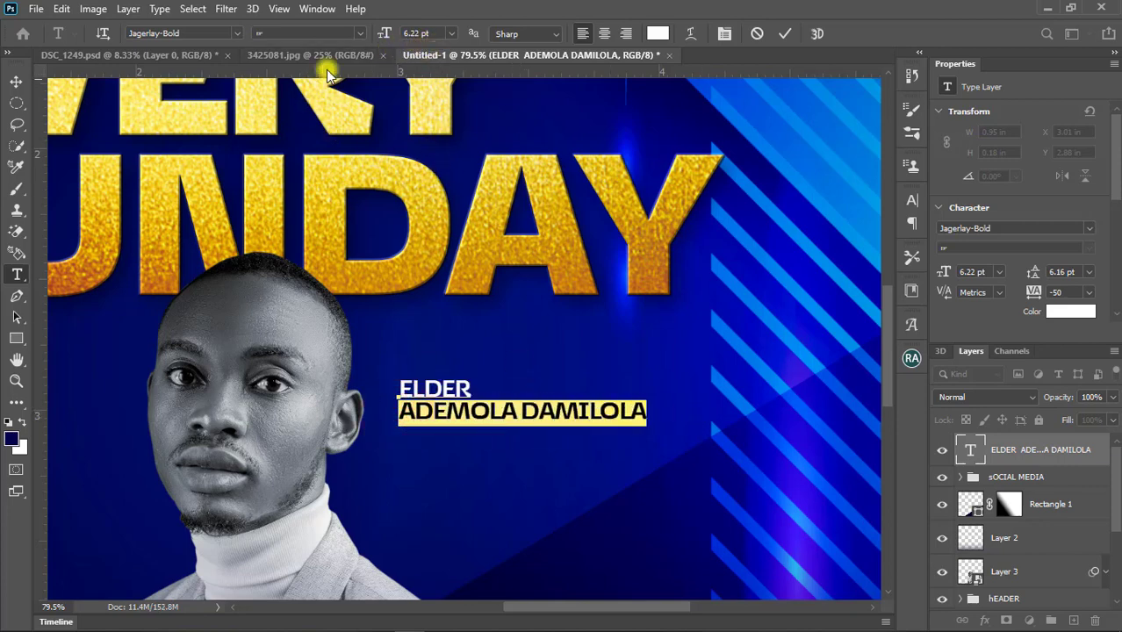
{"action": "left_click", "coordinate": [234, 35]}
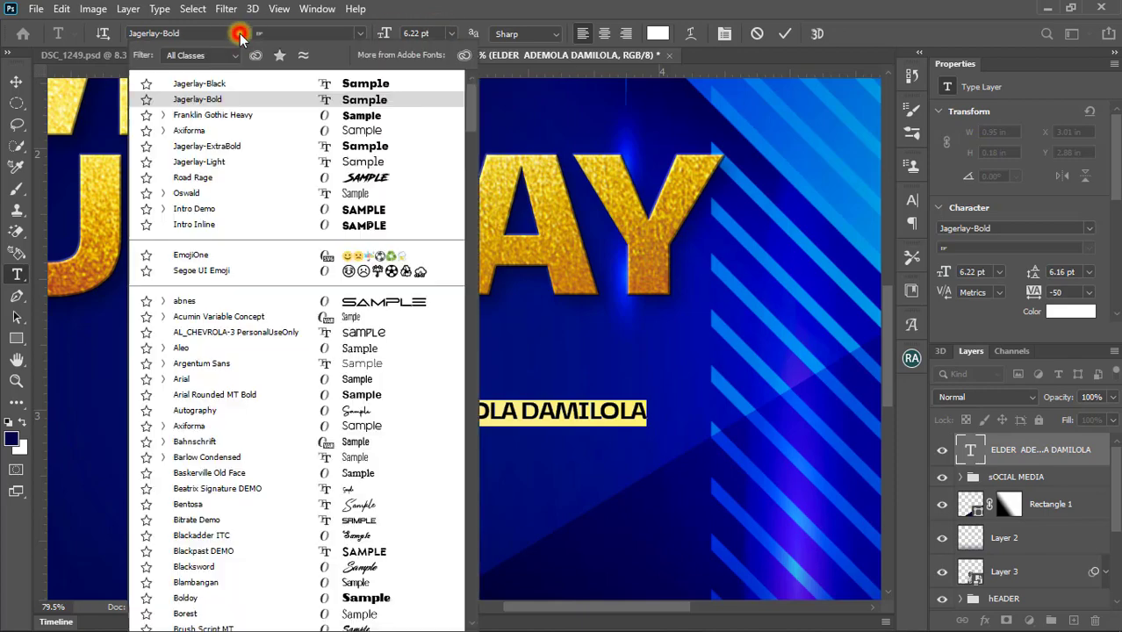
{"action": "left_click", "coordinate": [248, 85]}
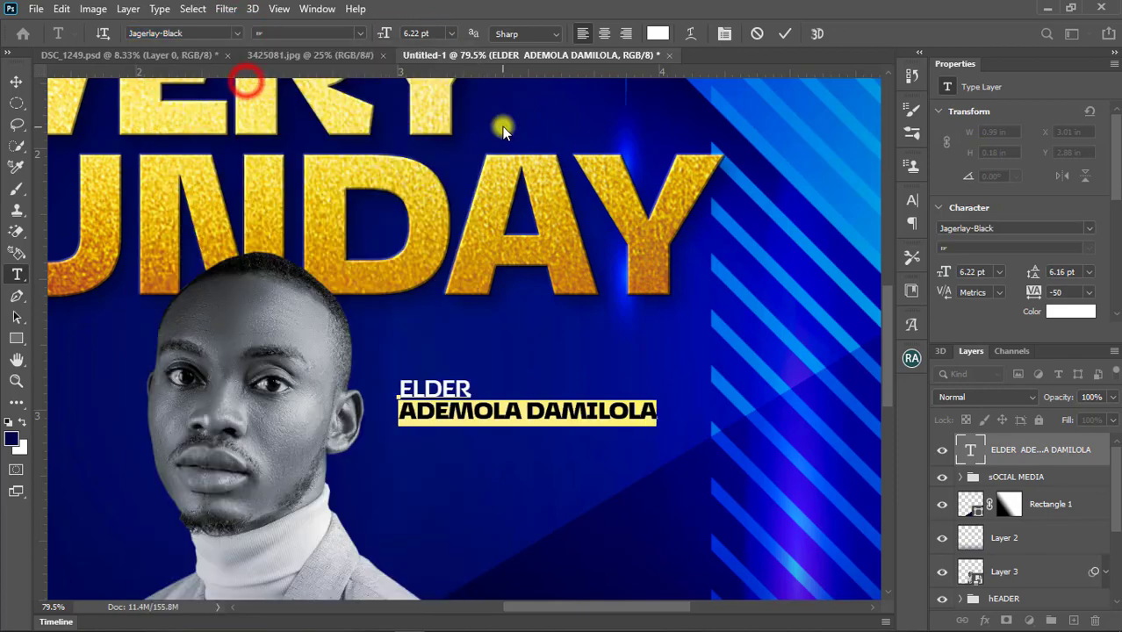
{"action": "left_click", "coordinate": [778, 37]}
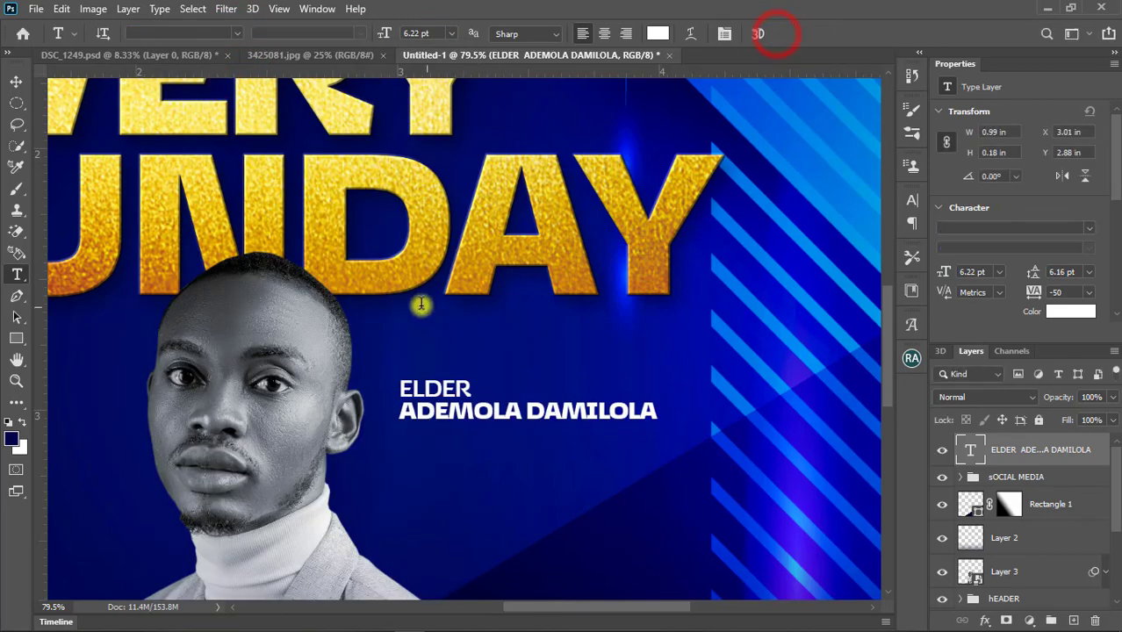
Step: Add a WITH text layer below the name, moved out of the hEADER group
{"action": "left_click", "coordinate": [431, 340]}
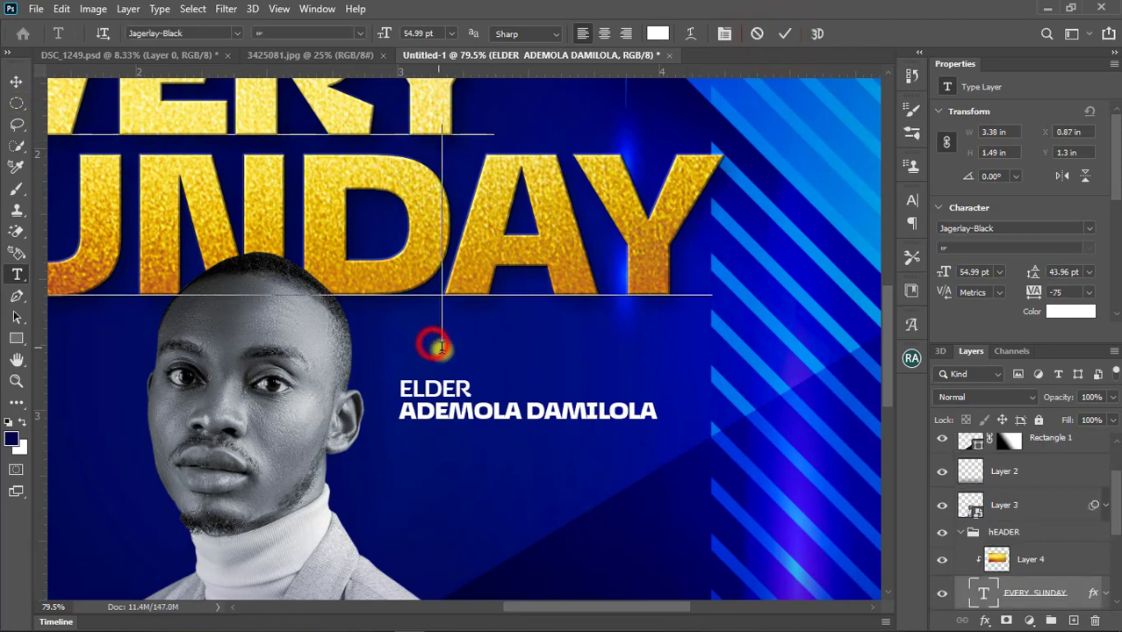
{"action": "left_click", "coordinate": [757, 34]}
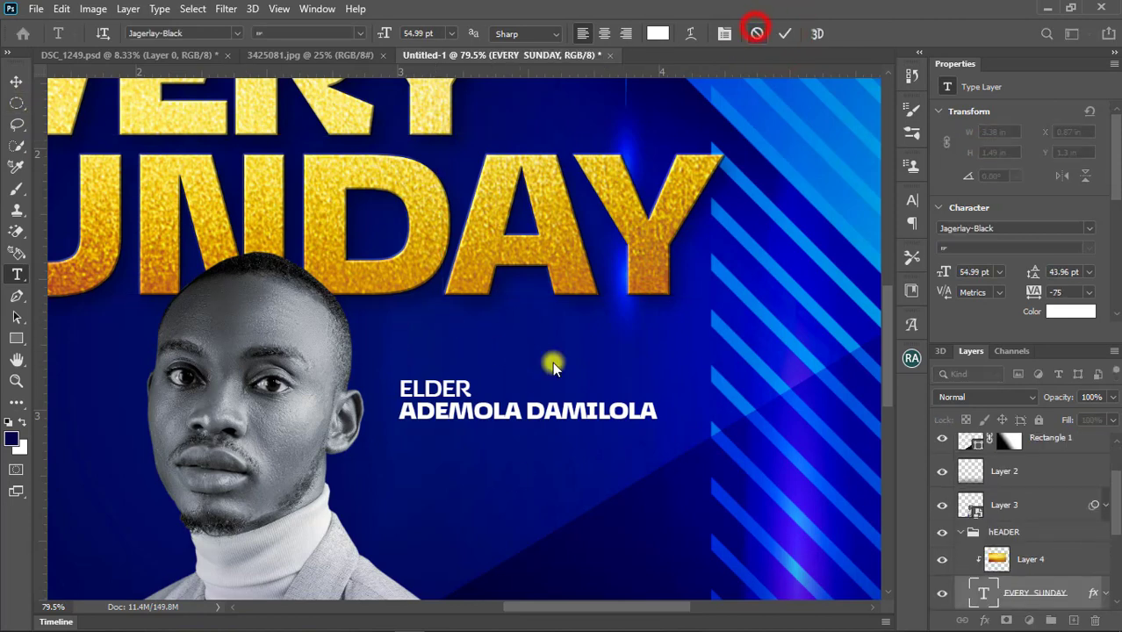
{"action": "left_click", "coordinate": [472, 525]}
{"action": "key", "text": "BackSpace"}
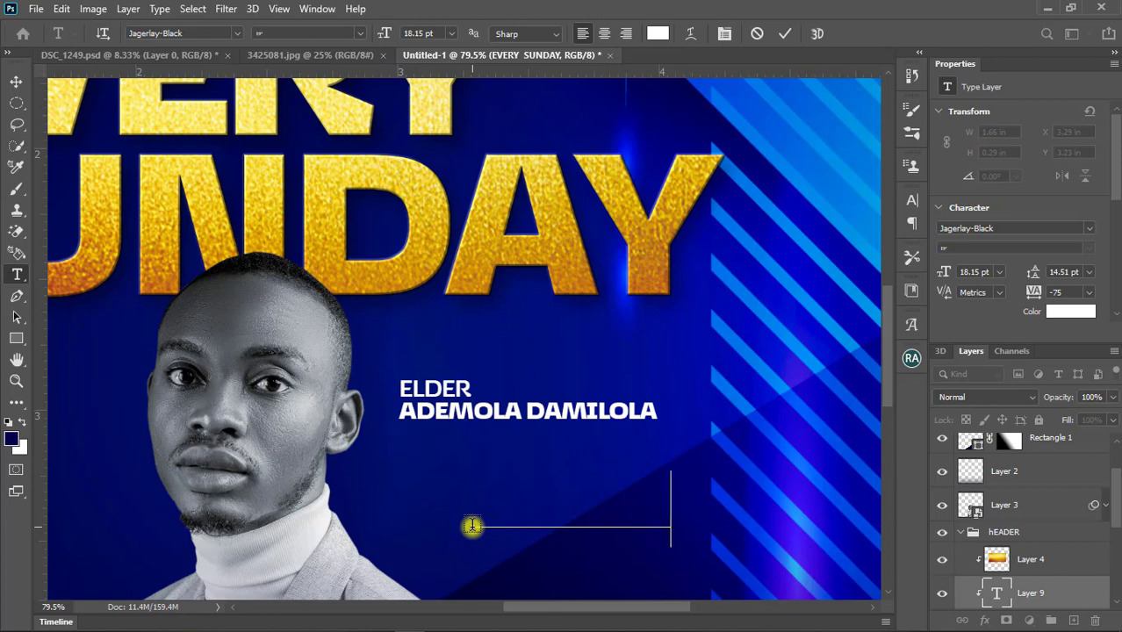
{"action": "left_click", "coordinate": [785, 34]}
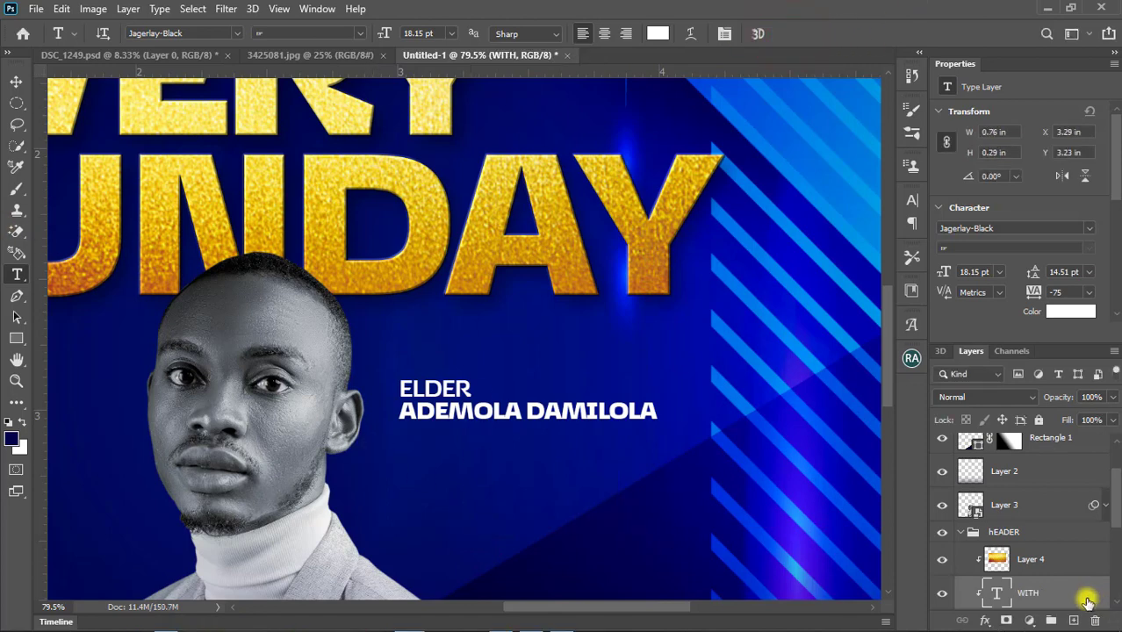
{"action": "left_click_drag", "start_coordinate": [1087, 601], "coordinate": [1031, 452]}
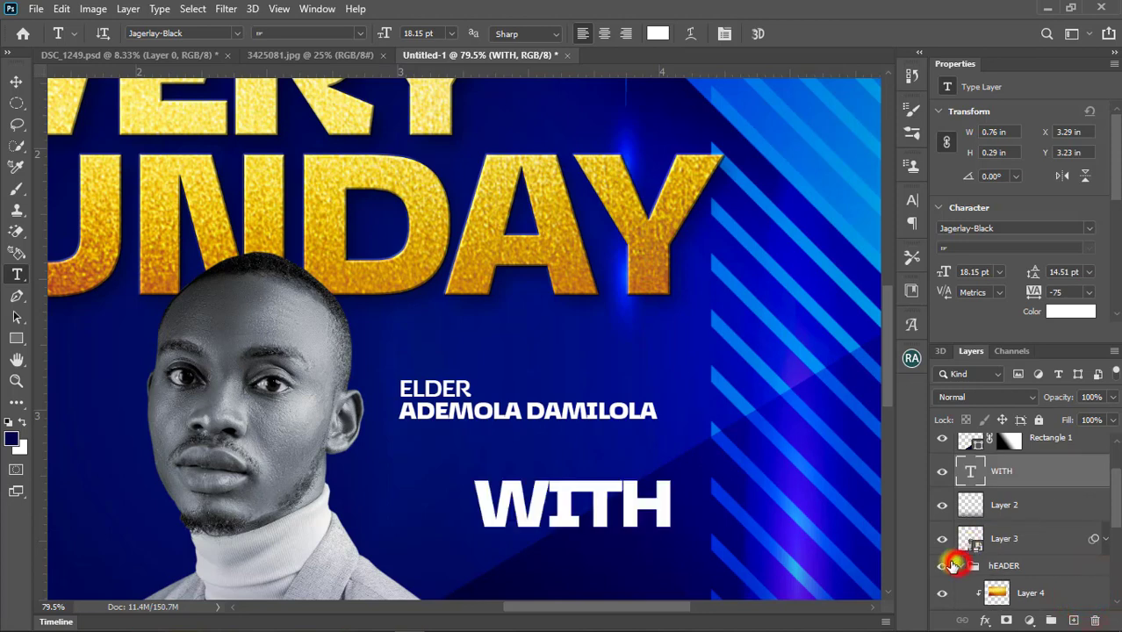
{"action": "left_click", "coordinate": [954, 565]}
Step: Retype WITH as 'With' and move the ELDER name text slightly higher
{"action": "left_click", "coordinate": [16, 81]}
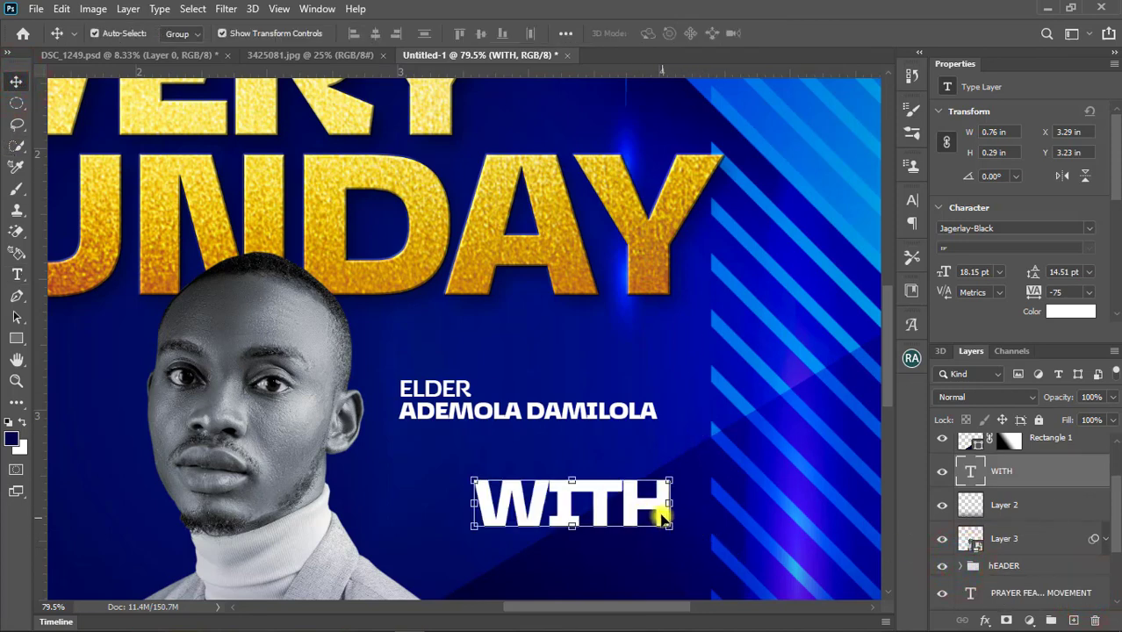
{"action": "double_click", "coordinate": [664, 518]}
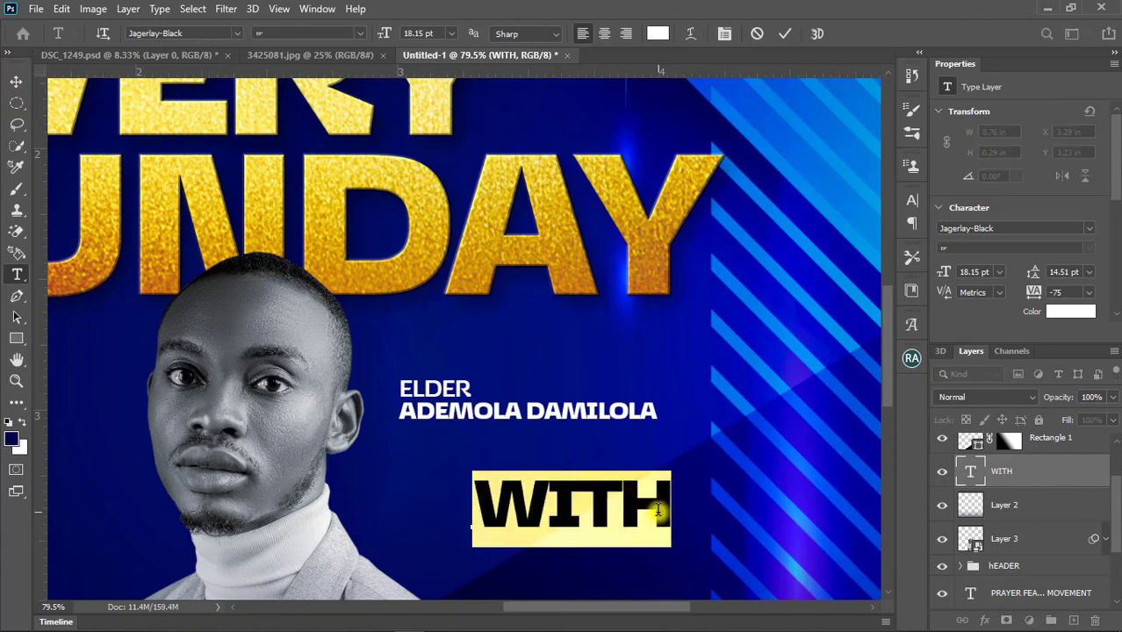
{"action": "left_click", "coordinate": [659, 509]}
{"action": "key", "text": "BackSpace"}
{"action": "key", "text": "BackSpace"}
{"action": "key", "text": "BackSpace"}
{"action": "type", "text": "ith"}
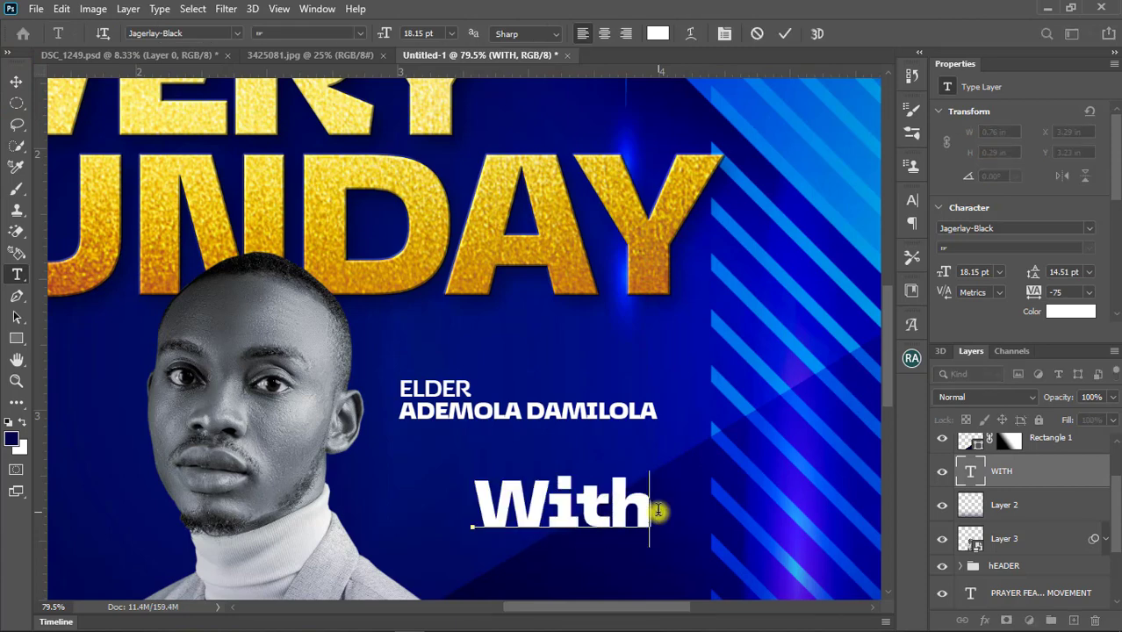
{"action": "left_click", "coordinate": [786, 36]}
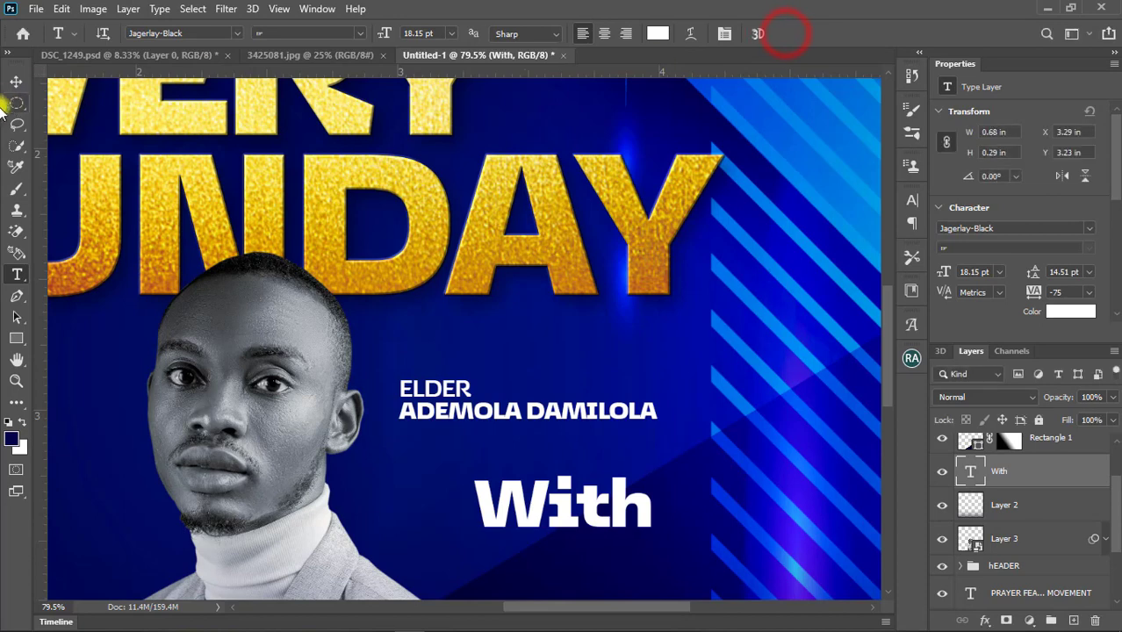
{"action": "left_click", "coordinate": [16, 81]}
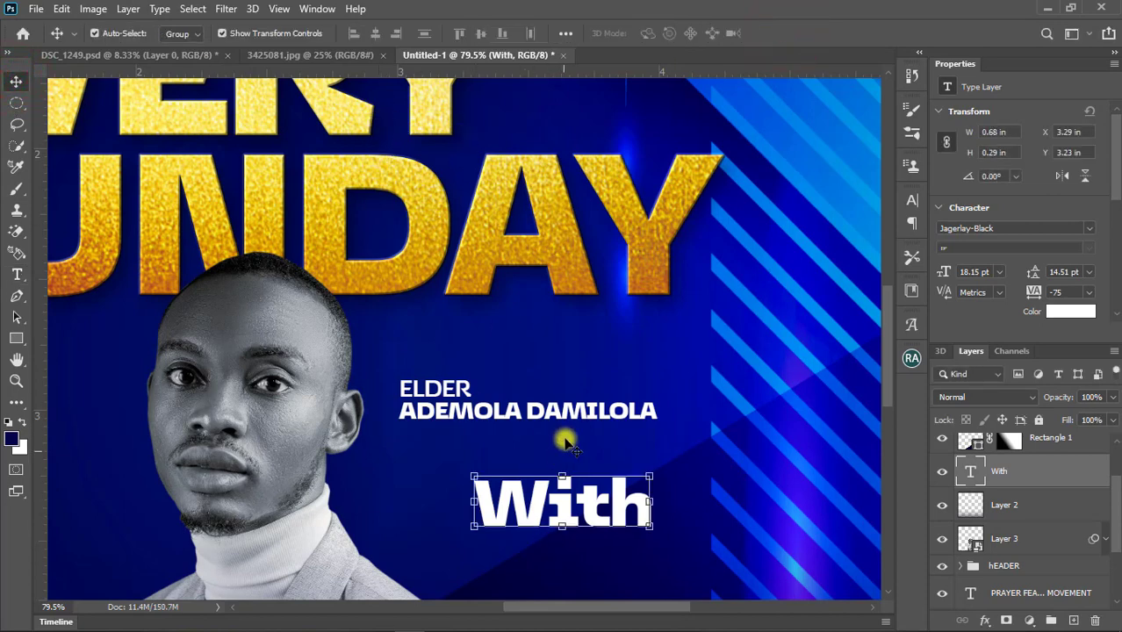
{"action": "left_click_drag", "start_coordinate": [580, 416], "coordinate": [570, 383]}
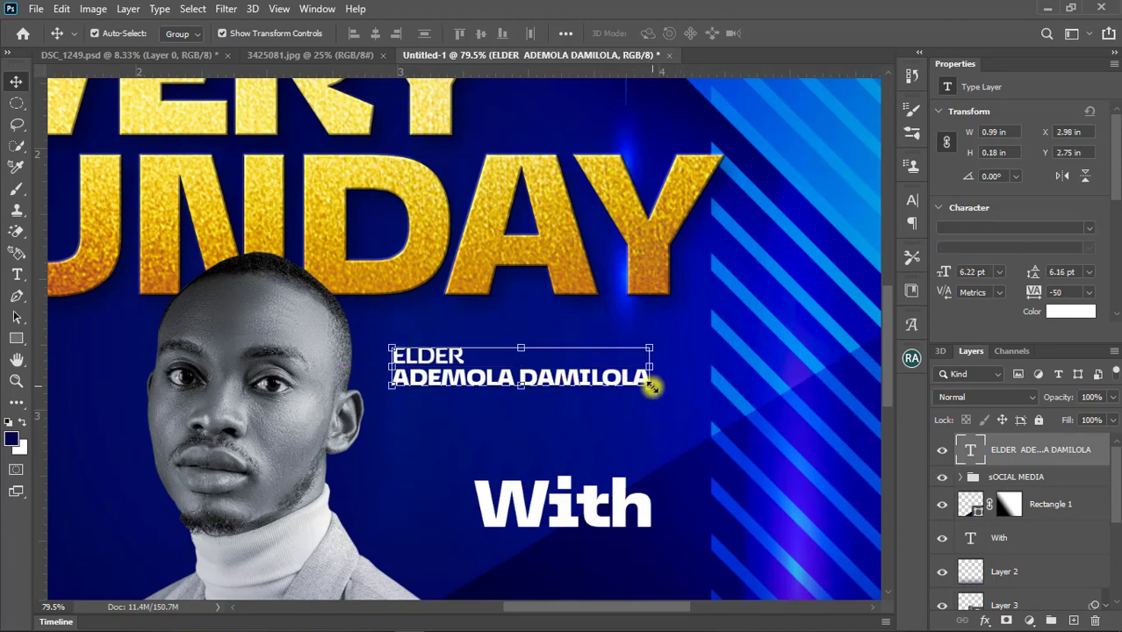
Step: Enlarge the elder's name text slightly and nudge it into place
{"action": "key", "text": "ctrl+t"}
{"action": "left_click_drag", "start_coordinate": [651, 390], "coordinate": [691, 411]}
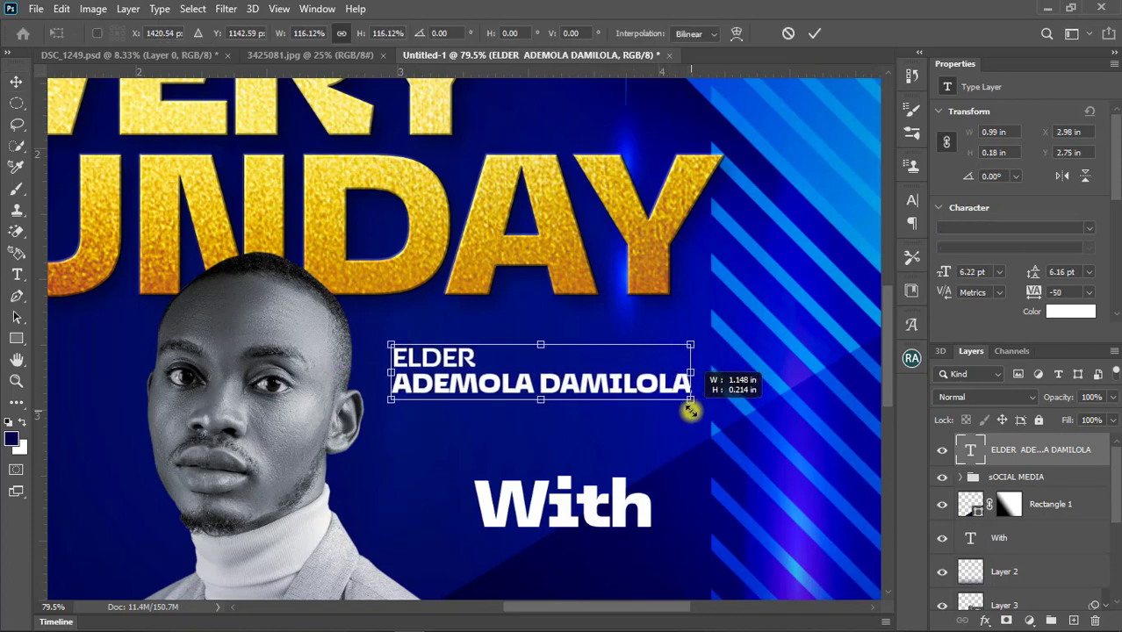
{"action": "left_click_drag", "start_coordinate": [691, 411], "coordinate": [691, 411]}
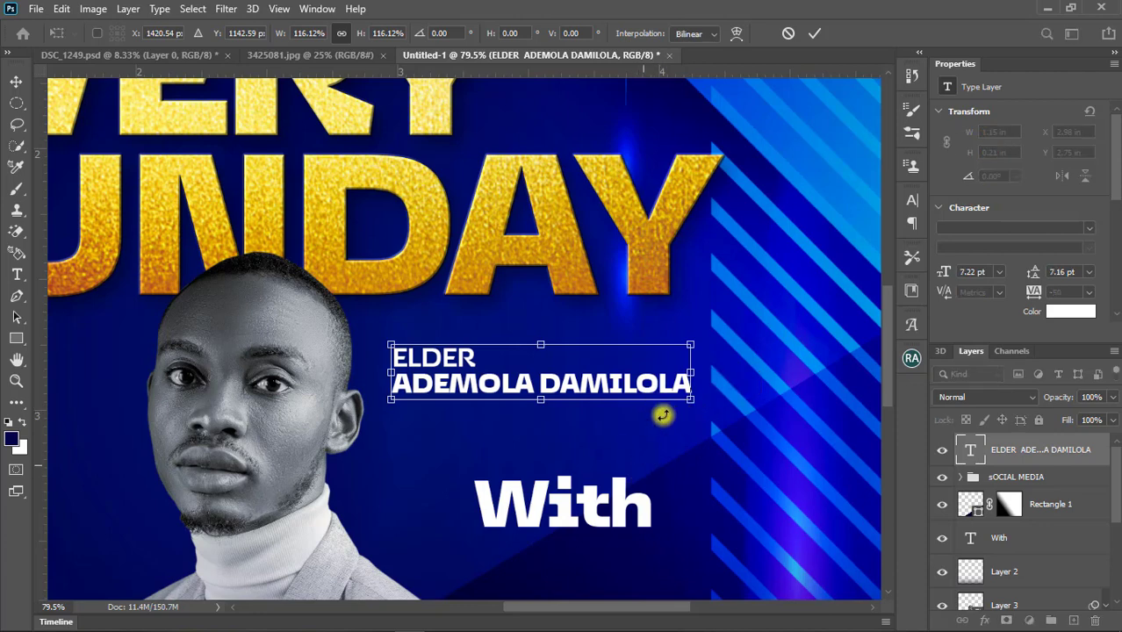
{"action": "left_click", "coordinate": [813, 31]}
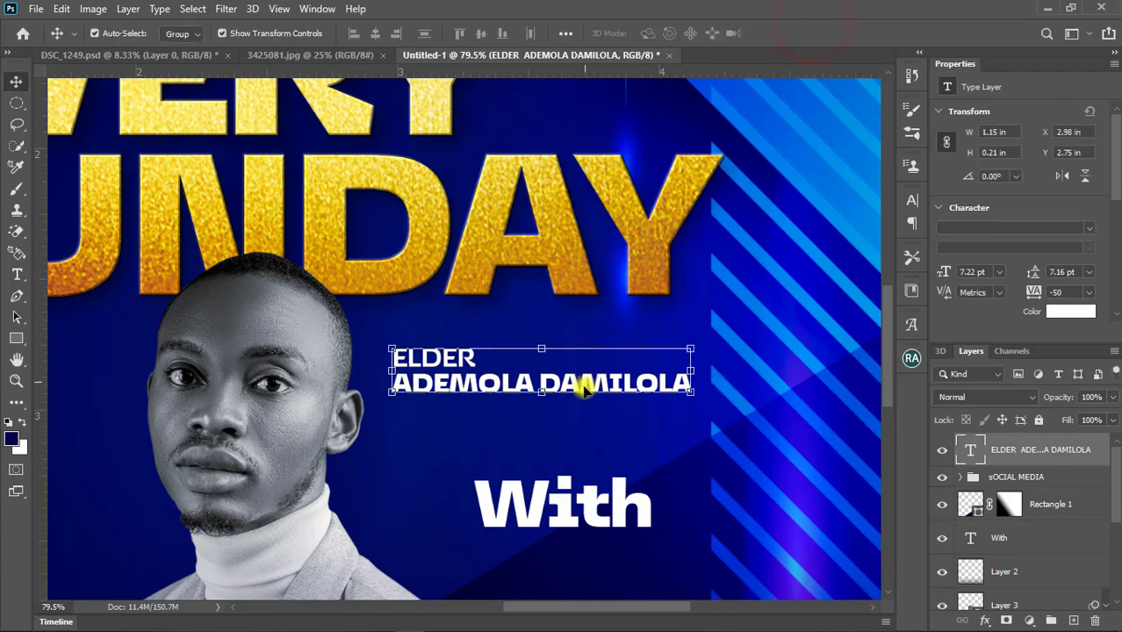
{"action": "left_click_drag", "start_coordinate": [583, 381], "coordinate": [584, 417]}
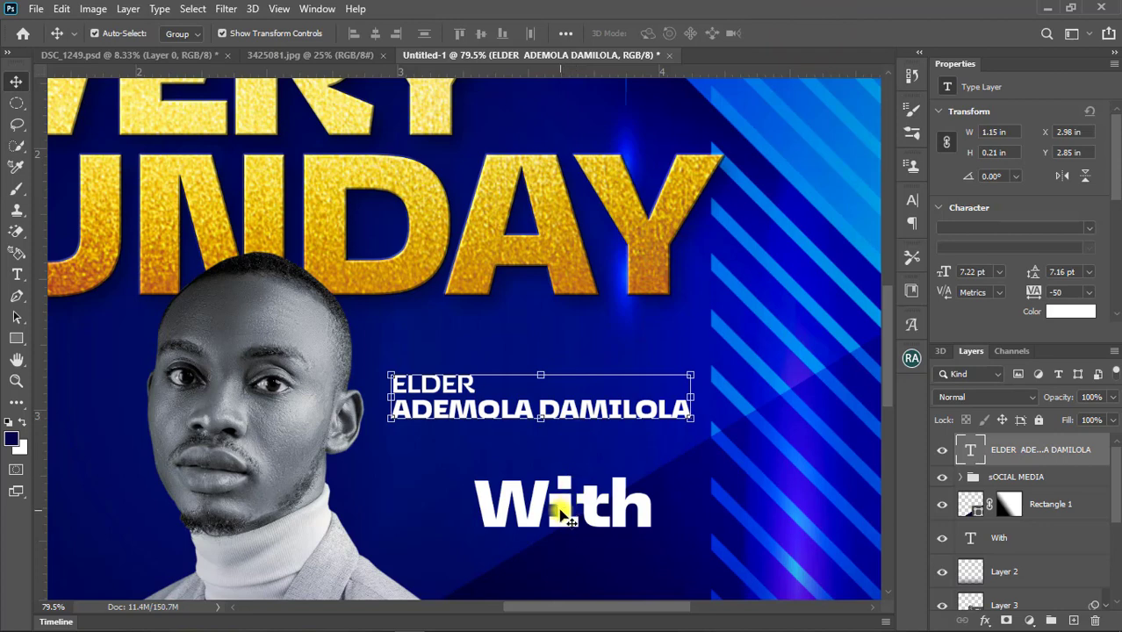
Step: Move 'With' just above ELDER and scale it down to about 46%
{"action": "left_click_drag", "start_coordinate": [562, 507], "coordinate": [477, 358]}
{"action": "key", "text": "ctrl+t"}
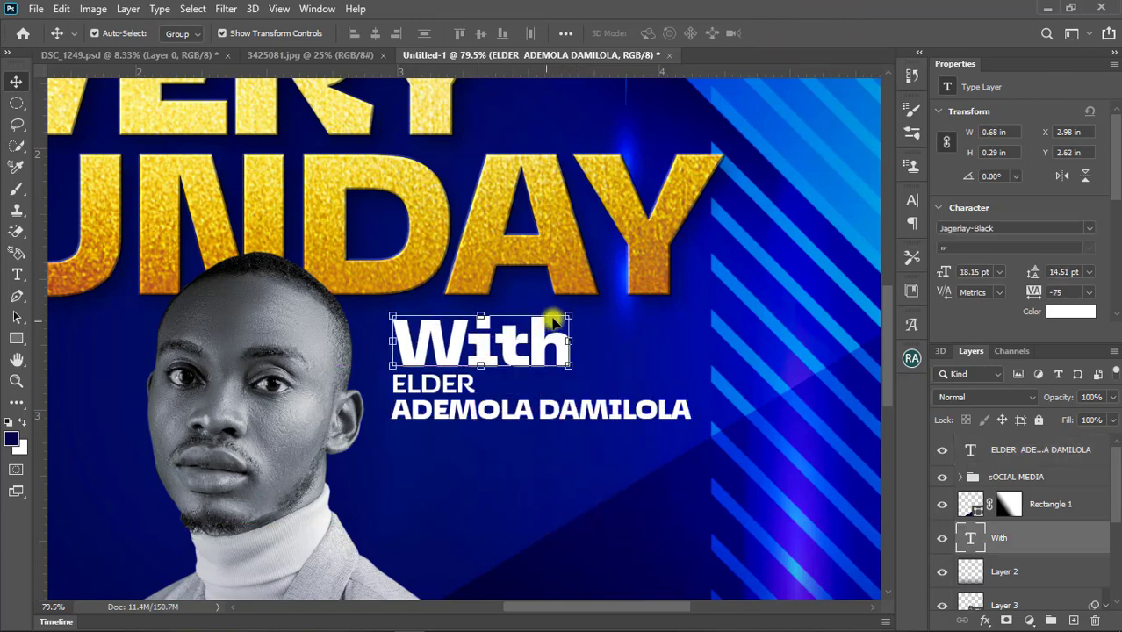
{"action": "left_click_drag", "start_coordinate": [569, 323], "coordinate": [451, 295]}
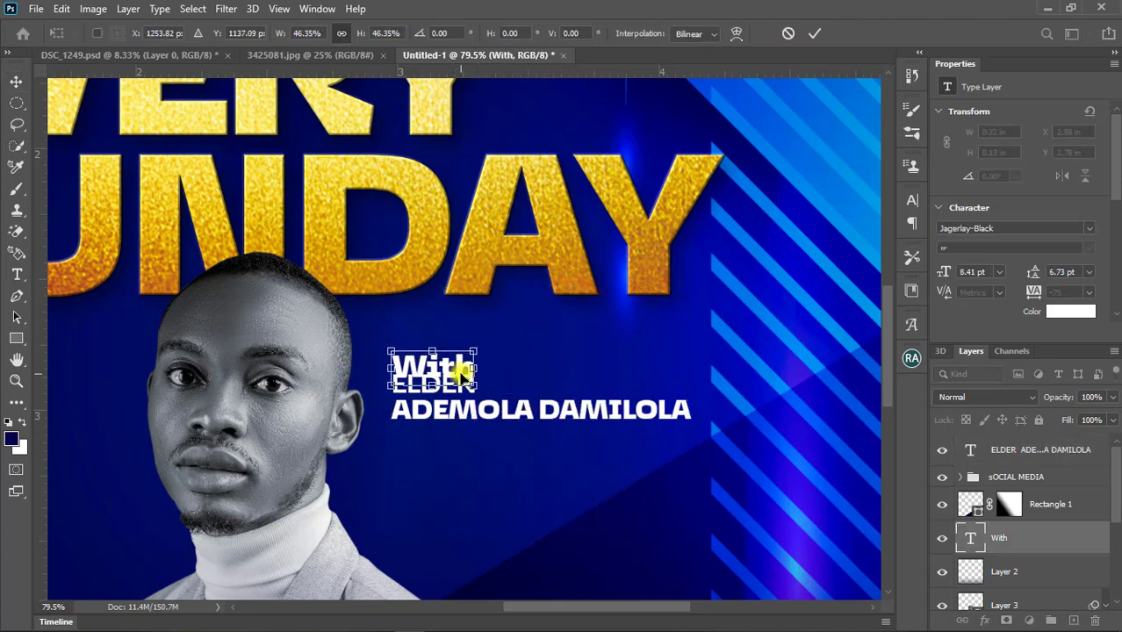
{"action": "left_click_drag", "start_coordinate": [459, 367], "coordinate": [460, 355]}
{"action": "left_click", "coordinate": [814, 32]}
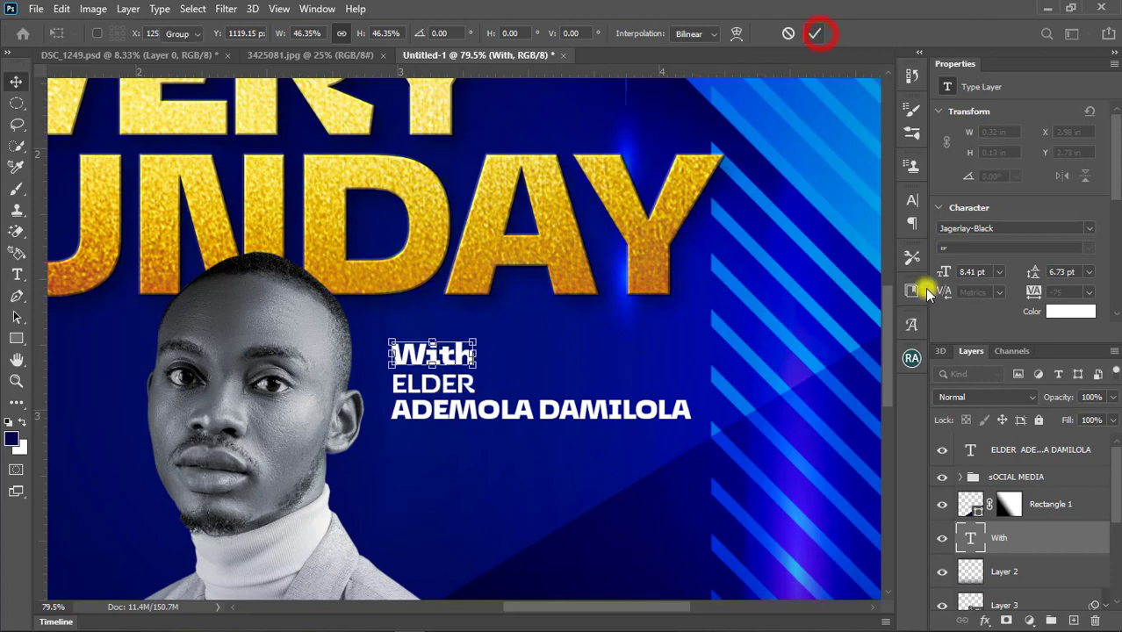
{"action": "left_click", "coordinate": [913, 202]}
Step: Set 'With' in the Autography script font and shrink it further above ELDER
{"action": "left_click", "coordinate": [814, 216]}
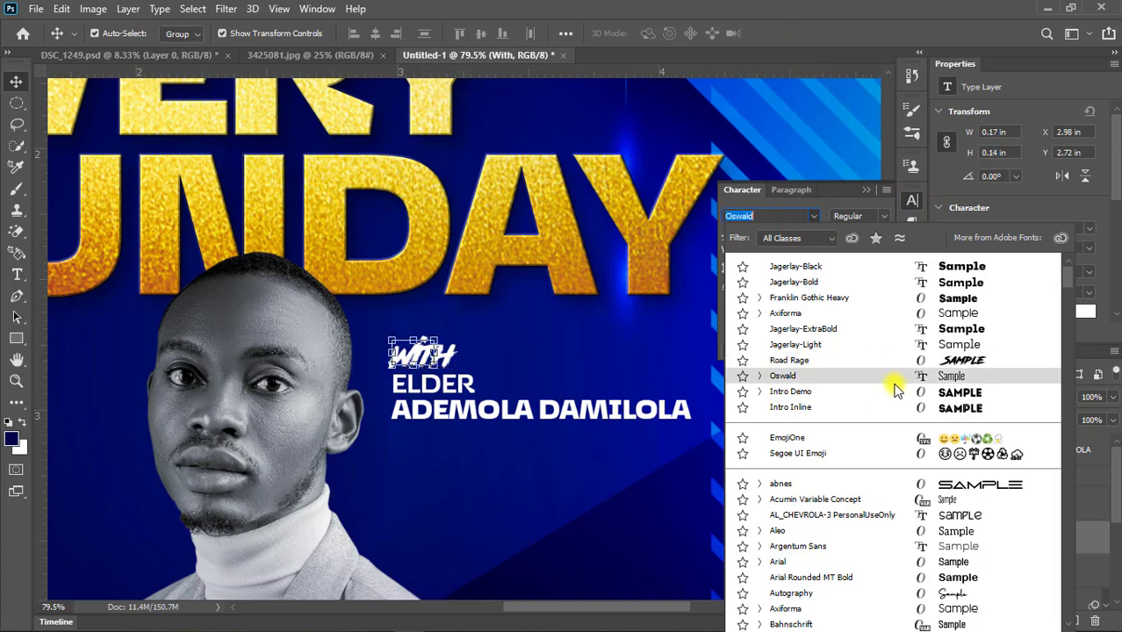
{"action": "scroll", "coordinate": [894, 422], "scroll_direction": "down", "scroll_amount": 1}
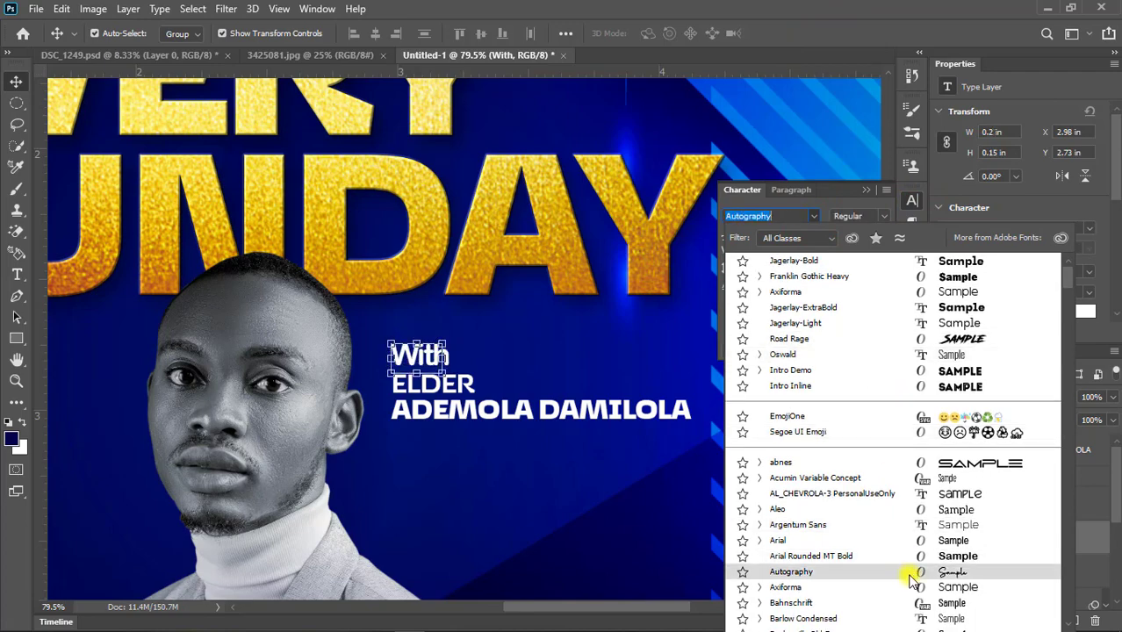
{"action": "left_click", "coordinate": [841, 571]}
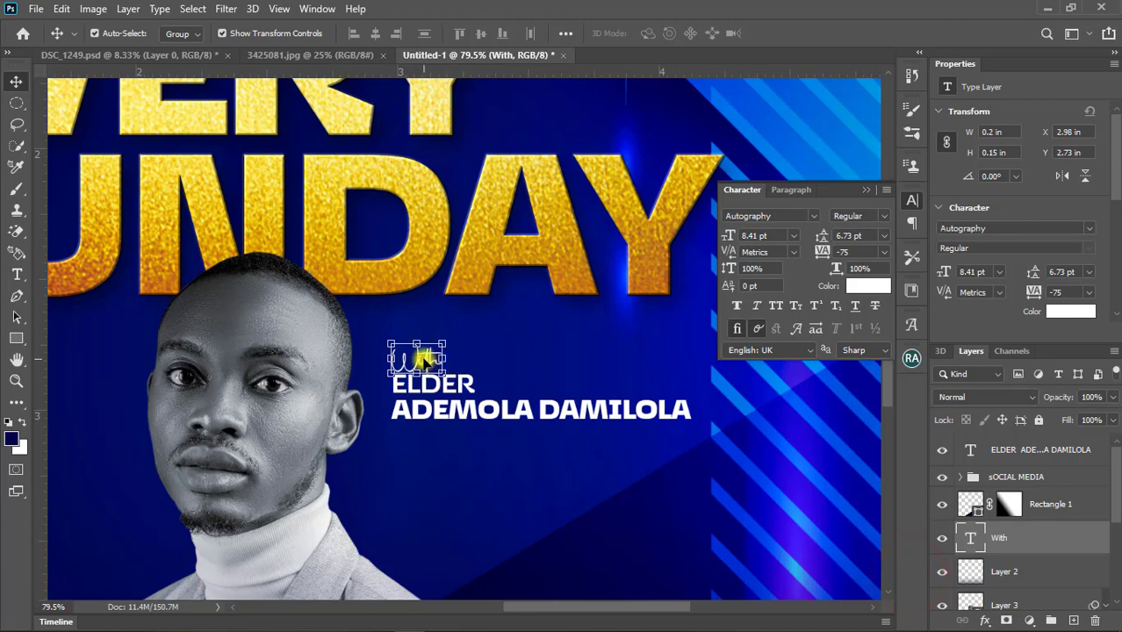
{"action": "left_click_drag", "start_coordinate": [424, 357], "coordinate": [435, 362]}
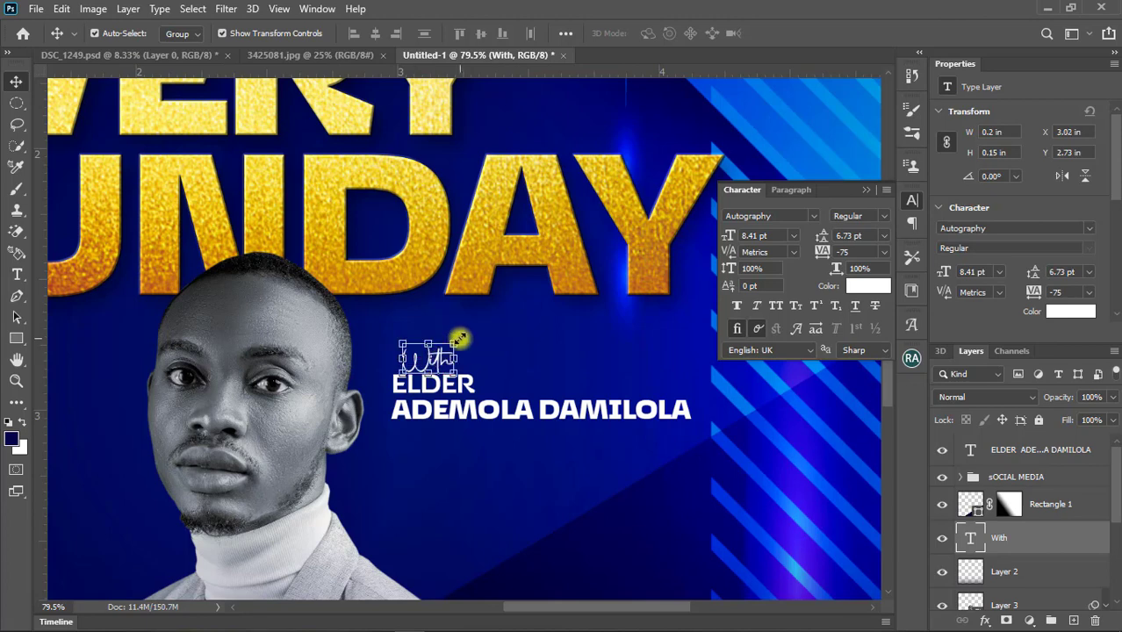
{"action": "left_click_drag", "start_coordinate": [447, 345], "coordinate": [443, 349]}
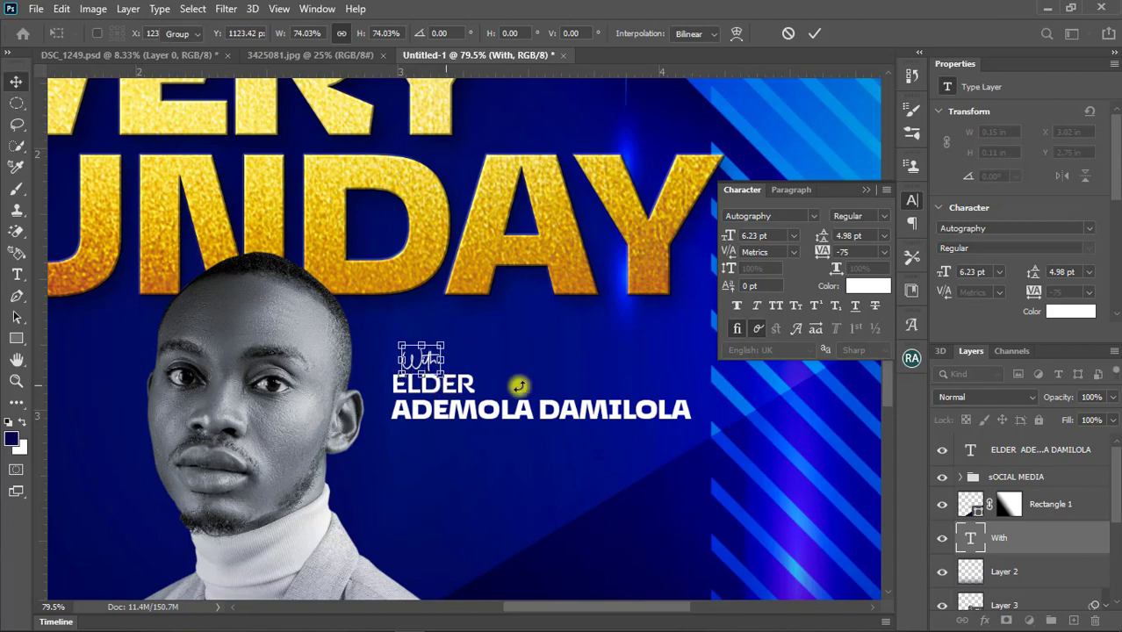
{"action": "key", "text": "Return"}
Step: Colour 'With' gold by sampling the SUNDAY lettering
{"action": "left_click", "coordinate": [878, 288]}
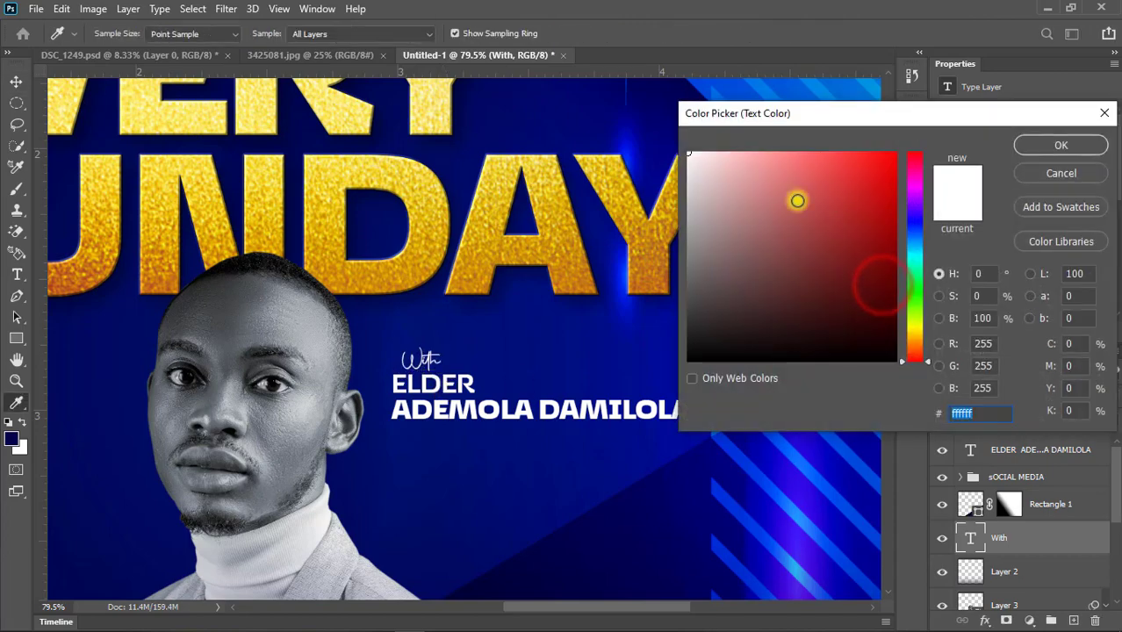
{"action": "left_click", "coordinate": [433, 220]}
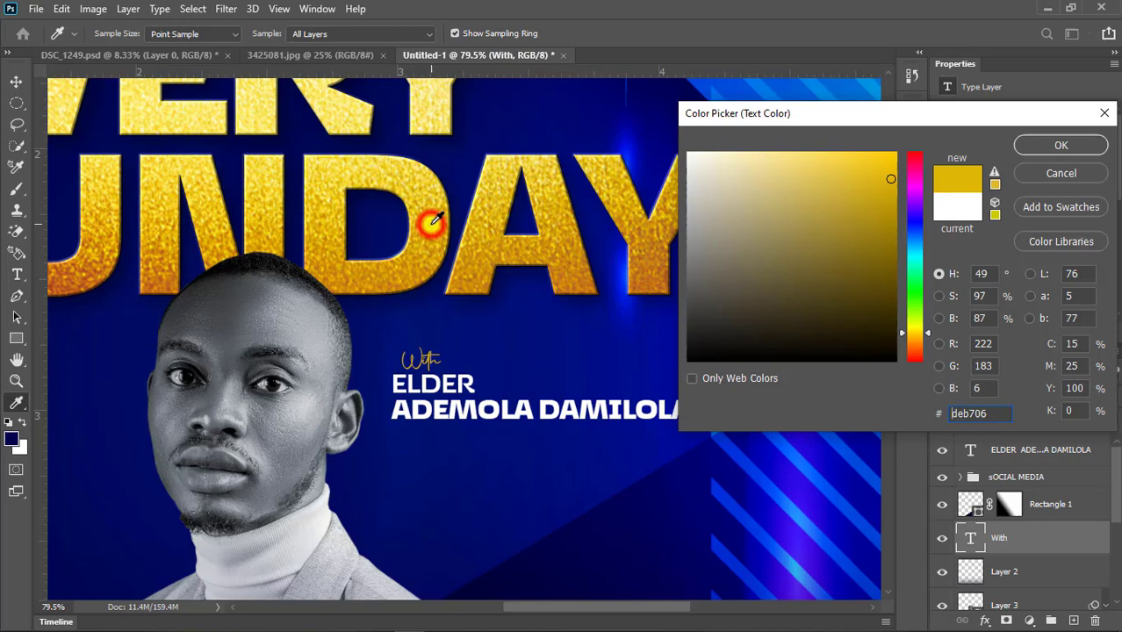
{"action": "left_click", "coordinate": [1073, 148]}
{"action": "key", "text": "v"}
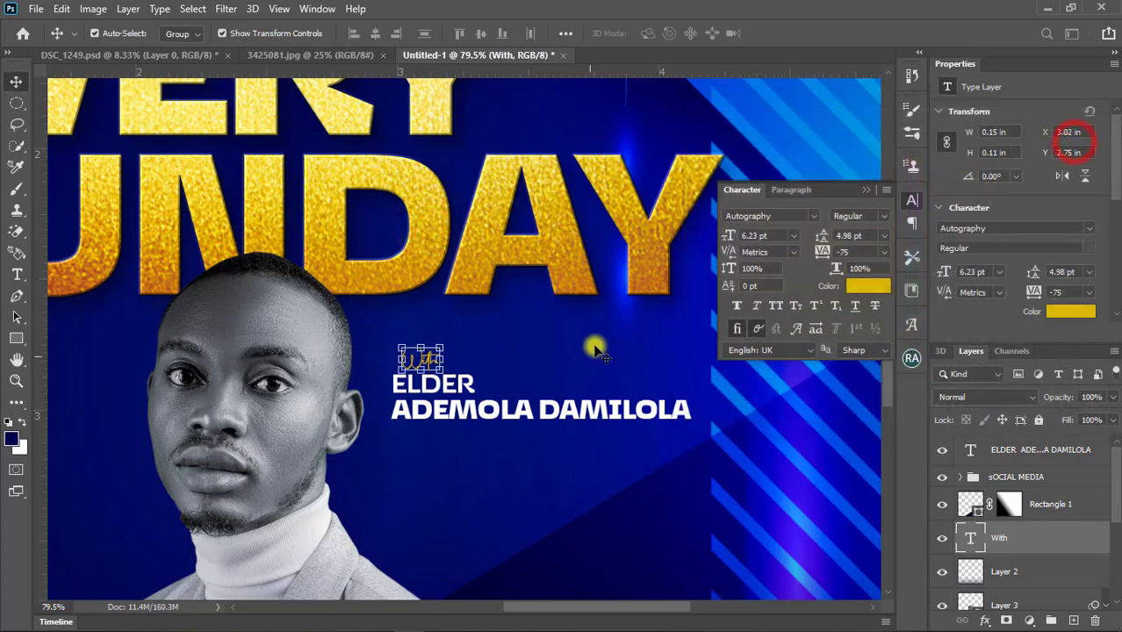
{"action": "left_click", "coordinate": [600, 338]}
{"action": "scroll", "coordinate": [563, 386], "scroll_direction": "down", "scroll_amount": 2}
Step: Move the With layer to the top of the layer stack
{"action": "scroll", "coordinate": [518, 435], "scroll_direction": "down", "scroll_amount": 2}
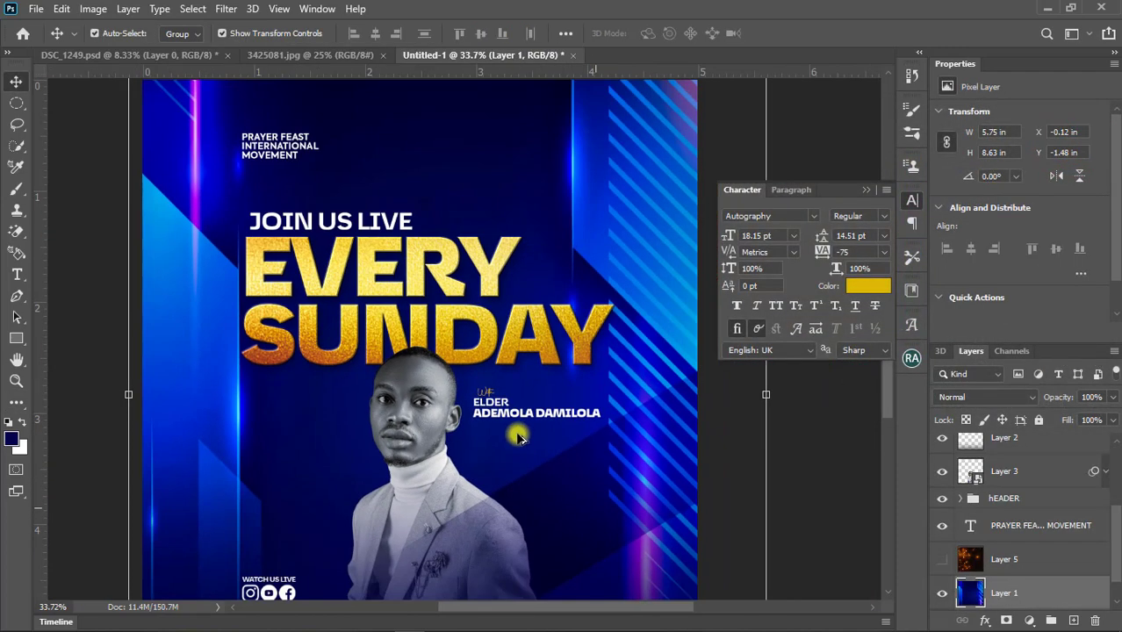
{"action": "scroll", "coordinate": [540, 429], "scroll_direction": "down", "scroll_amount": 1}
{"action": "scroll", "coordinate": [474, 408], "scroll_direction": "up", "scroll_amount": 1}
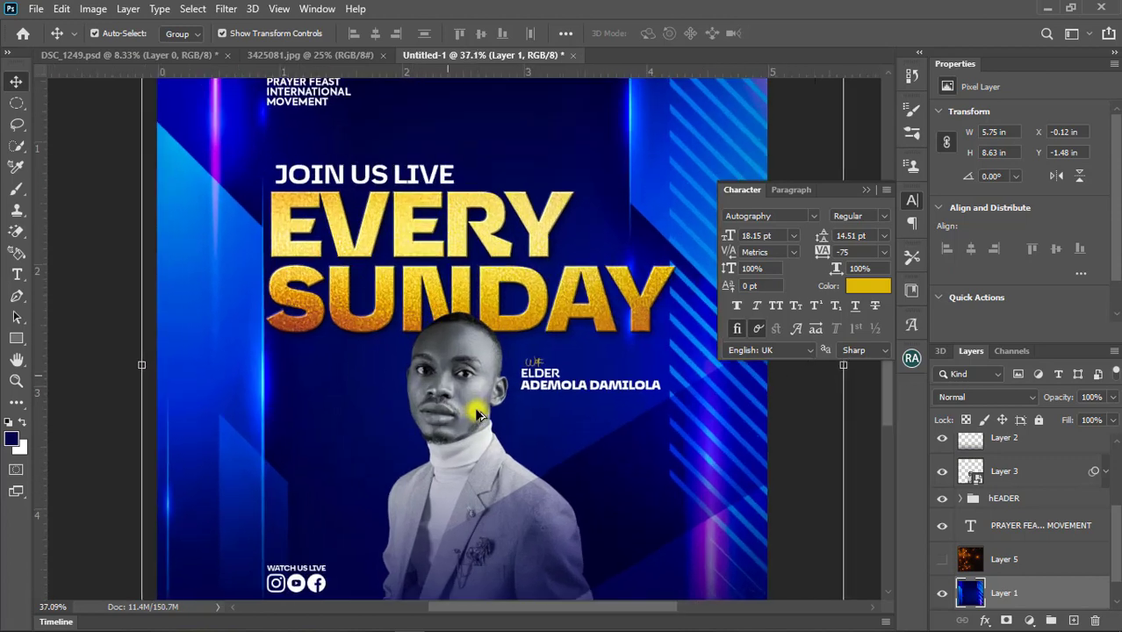
{"action": "scroll", "coordinate": [474, 409], "scroll_direction": "up", "scroll_amount": 1}
{"action": "scroll", "coordinate": [474, 410], "scroll_direction": "up", "scroll_amount": 1}
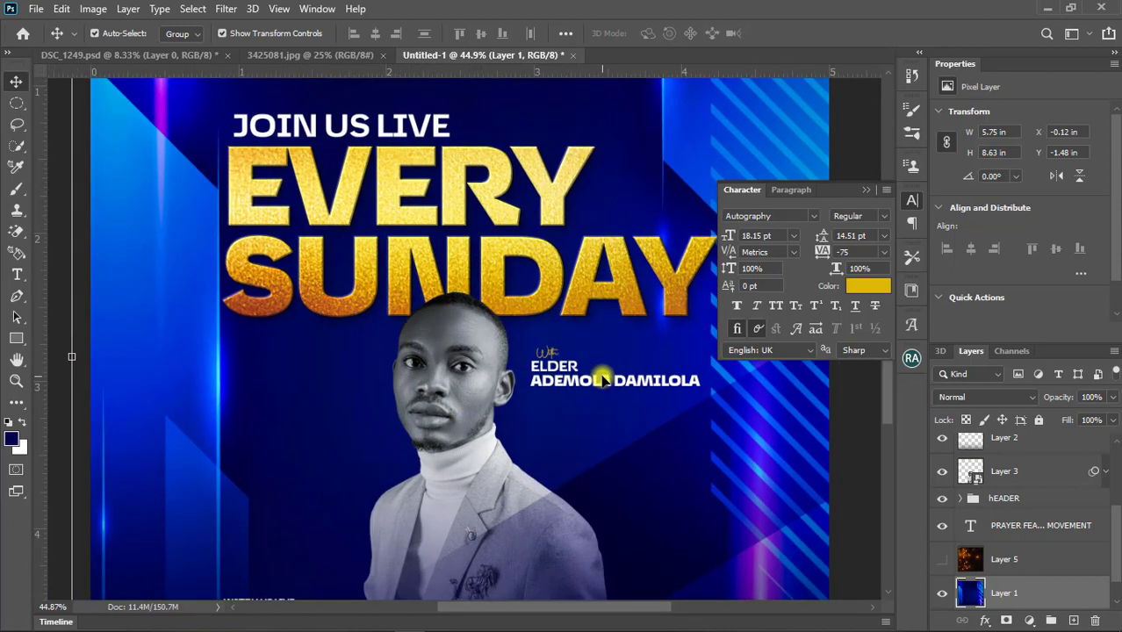
{"action": "scroll", "coordinate": [602, 380], "scroll_direction": "down", "scroll_amount": 1}
{"action": "scroll", "coordinate": [602, 379], "scroll_direction": "down", "scroll_amount": 1}
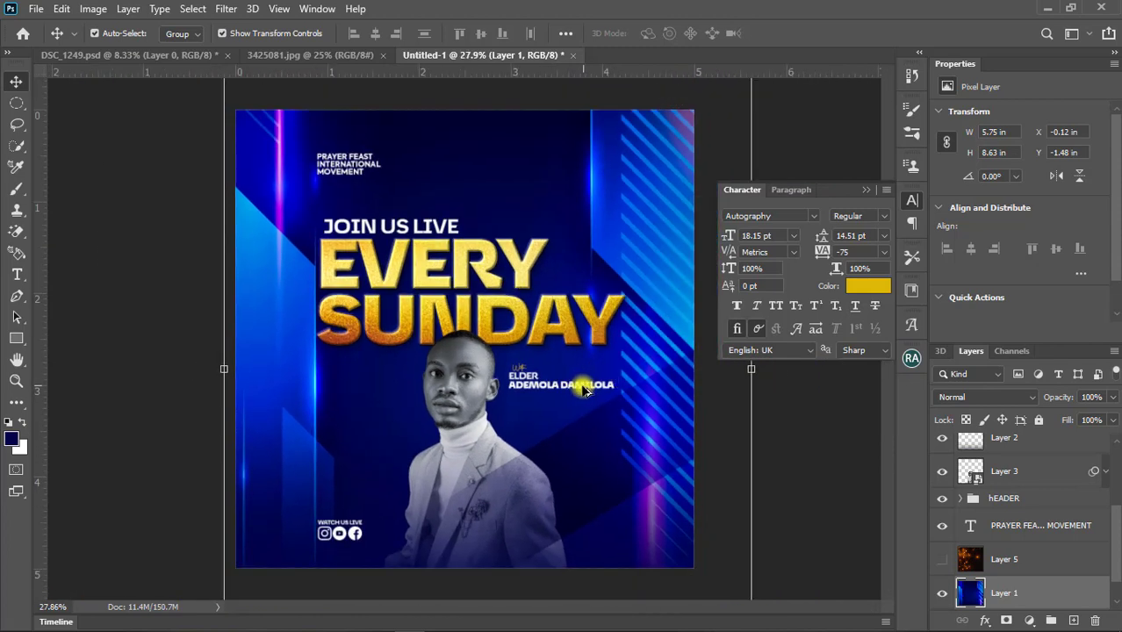
{"action": "scroll", "coordinate": [979, 475], "scroll_direction": "up", "scroll_amount": 1}
{"action": "scroll", "coordinate": [1040, 506], "scroll_direction": "up", "scroll_amount": 3}
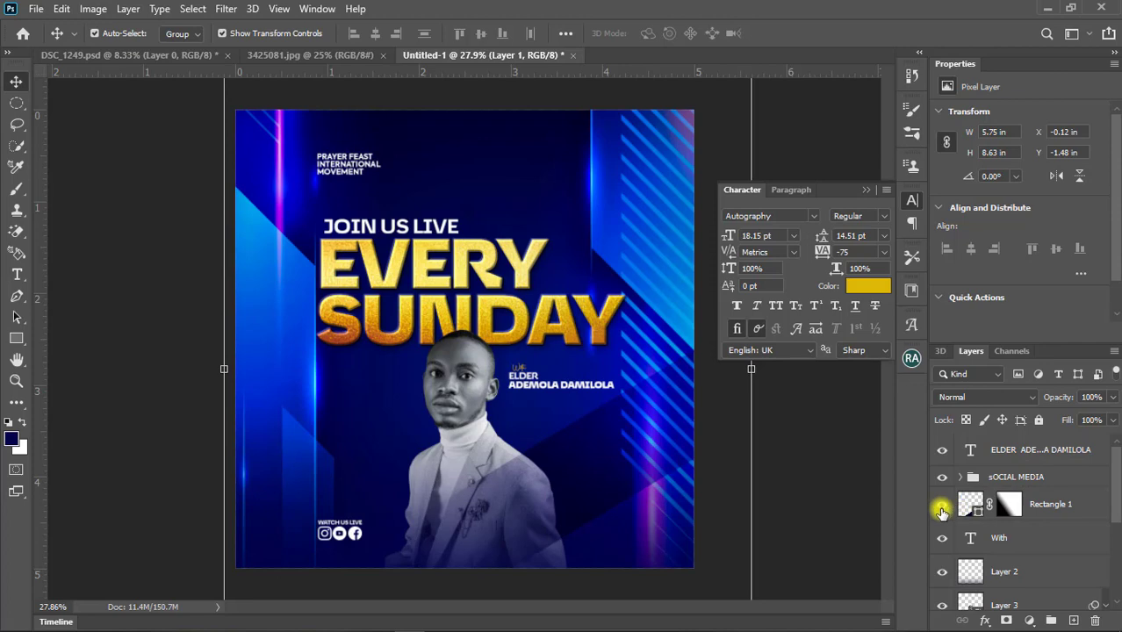
{"action": "left_click", "coordinate": [1056, 508]}
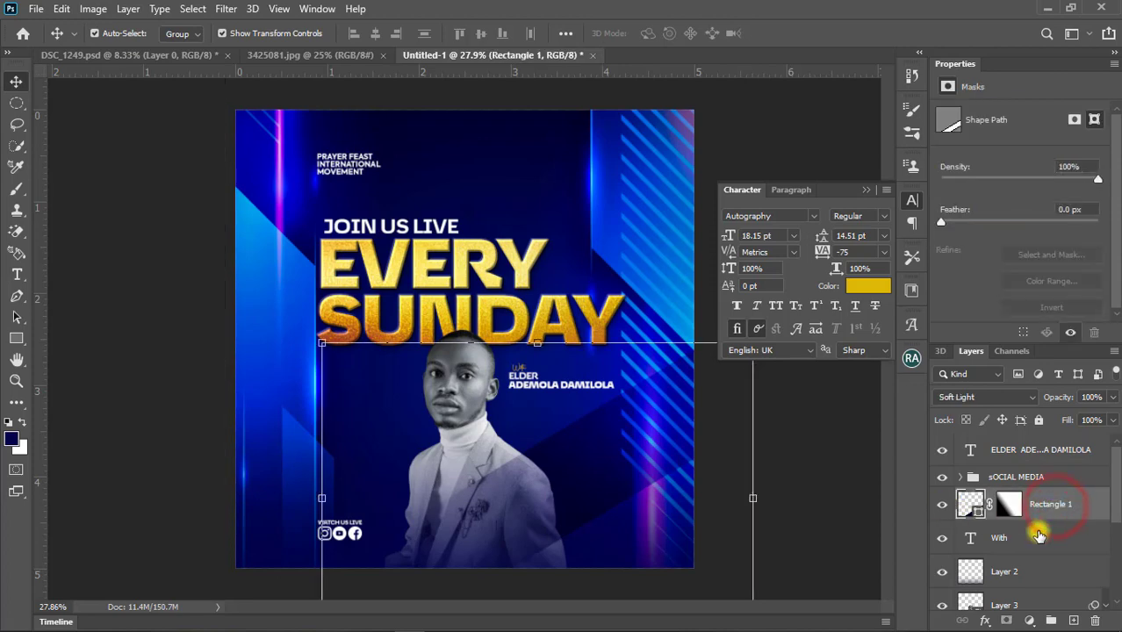
{"action": "scroll", "coordinate": [1031, 518], "scroll_direction": "down", "scroll_amount": 1}
{"action": "left_click", "coordinate": [1028, 510]}
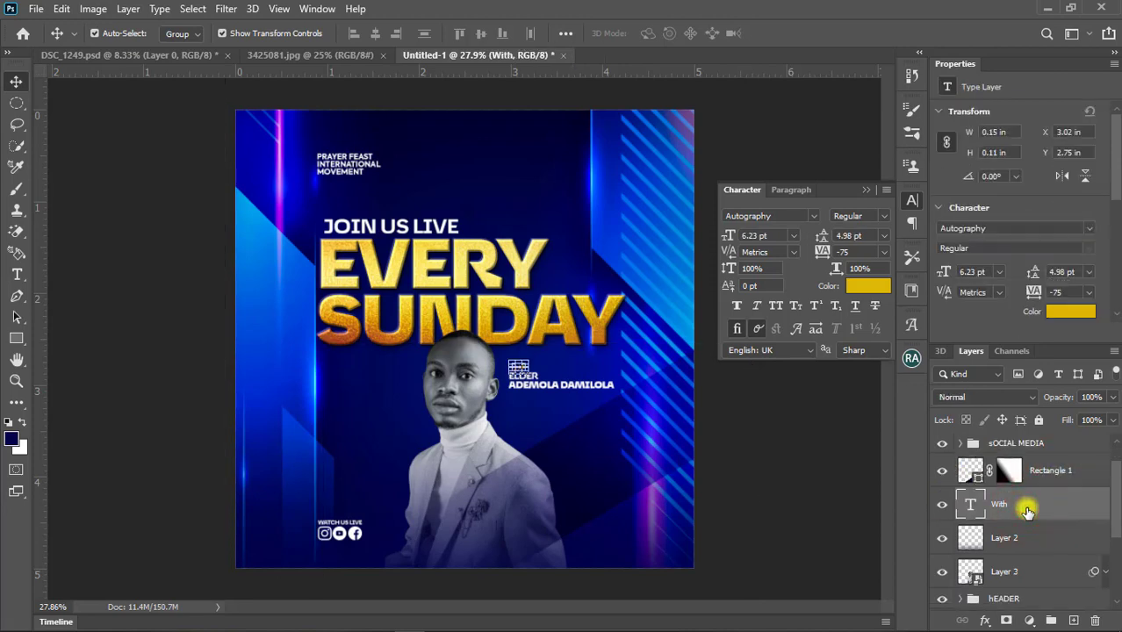
{"action": "scroll", "coordinate": [1025, 533], "scroll_direction": "down", "scroll_amount": 1}
{"action": "scroll", "coordinate": [1026, 534], "scroll_direction": "down", "scroll_amount": 2}
{"action": "scroll", "coordinate": [1026, 534], "scroll_direction": "up", "scroll_amount": 4}
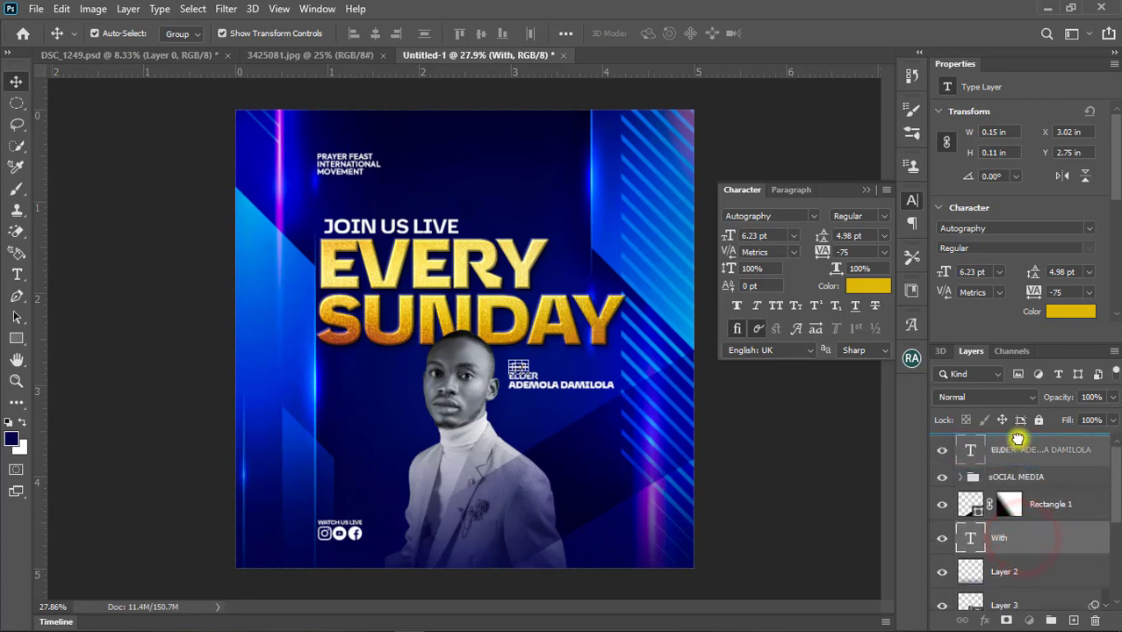
{"action": "left_click_drag", "start_coordinate": [1021, 538], "coordinate": [1019, 442]}
Step: Group the With and elder's name layers into a group named Name
{"action": "left_click", "coordinate": [1039, 485]}
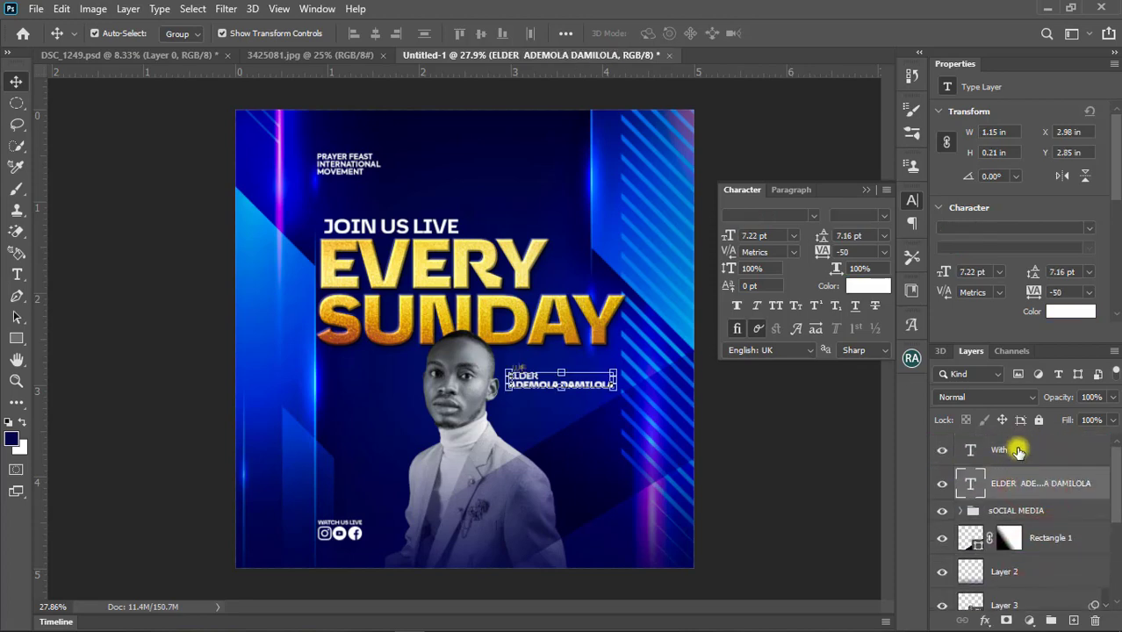
{"action": "left_click", "coordinate": [1020, 449], "text": "shift"}
{"action": "key", "text": "ctrl+g"}
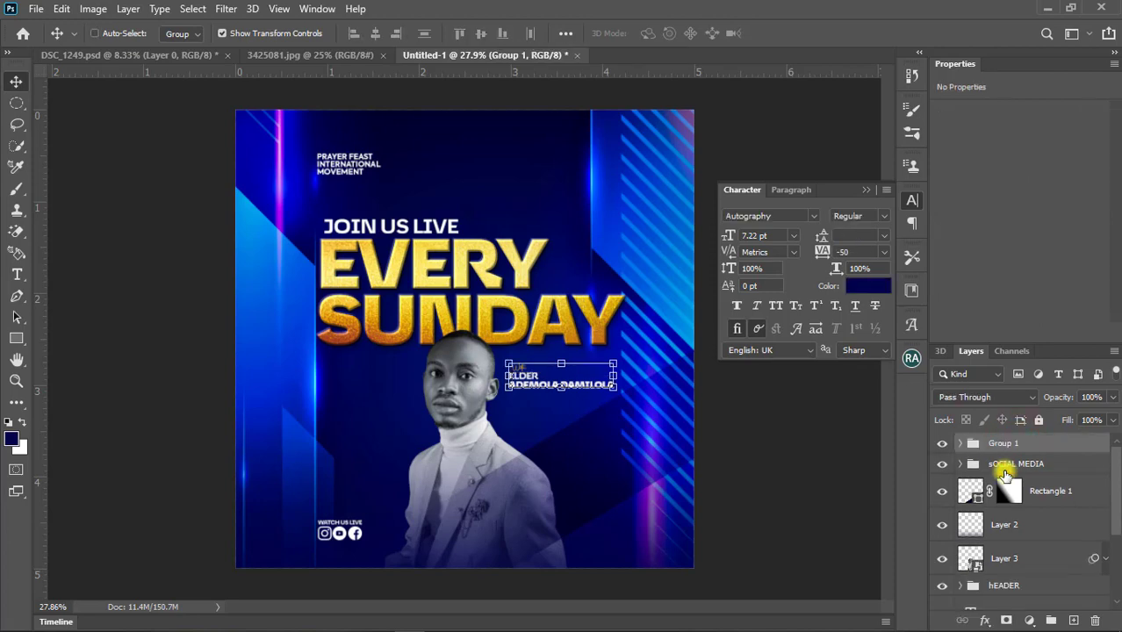
{"action": "double_click", "coordinate": [998, 442]}
{"action": "type", "text": "Name"}
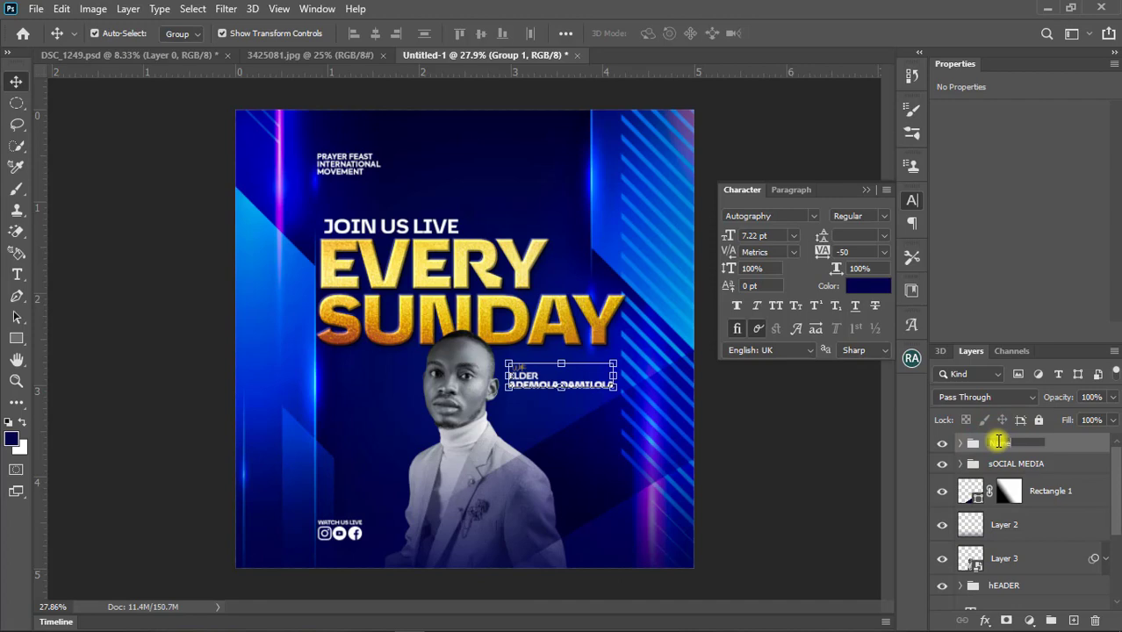
Step: Group Layer 2 and Rectangle 1 into a group named Effect
{"action": "left_click", "coordinate": [1052, 492]}
{"action": "left_click", "coordinate": [801, 467]}
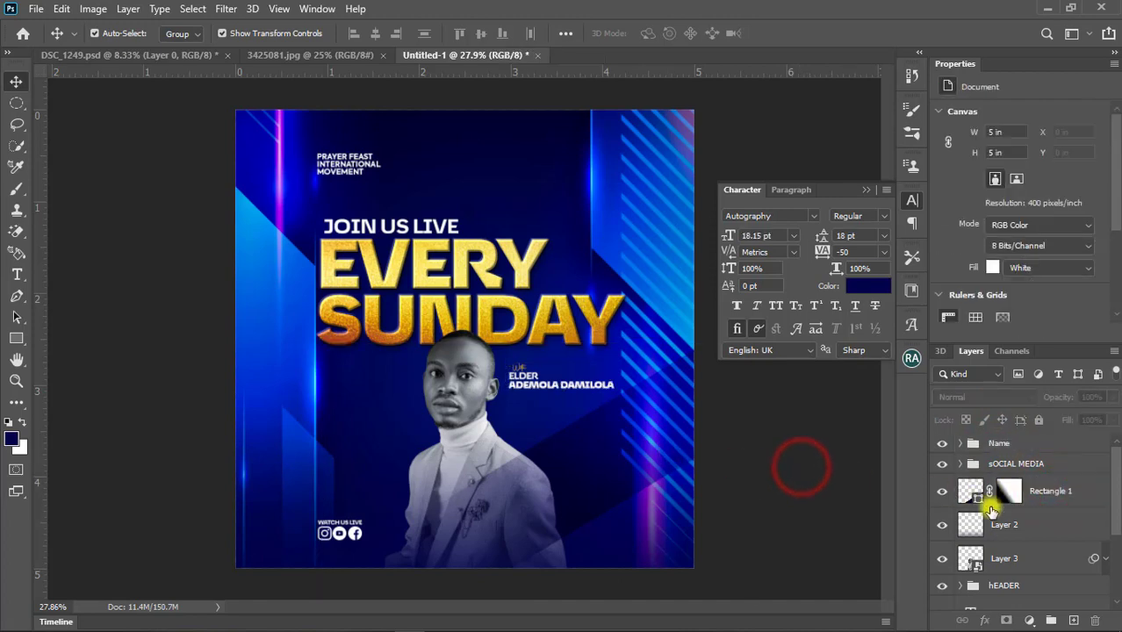
{"action": "left_click", "coordinate": [1005, 523]}
{"action": "left_click", "coordinate": [1049, 492], "text": "shift"}
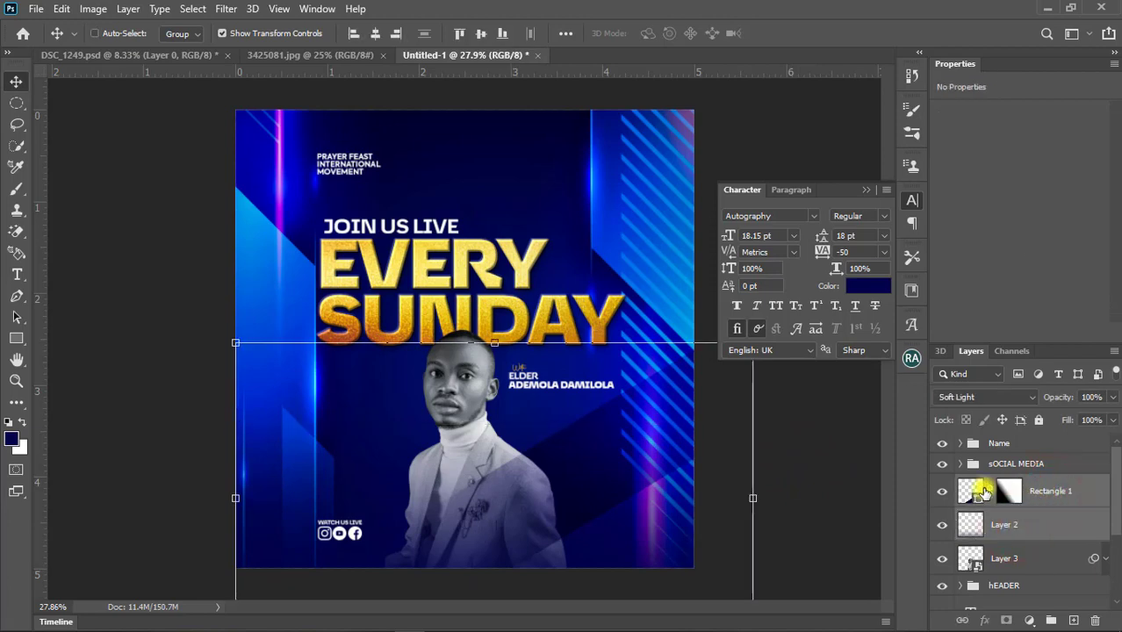
{"action": "key", "text": "ctrl+g"}
{"action": "double_click", "coordinate": [992, 488]}
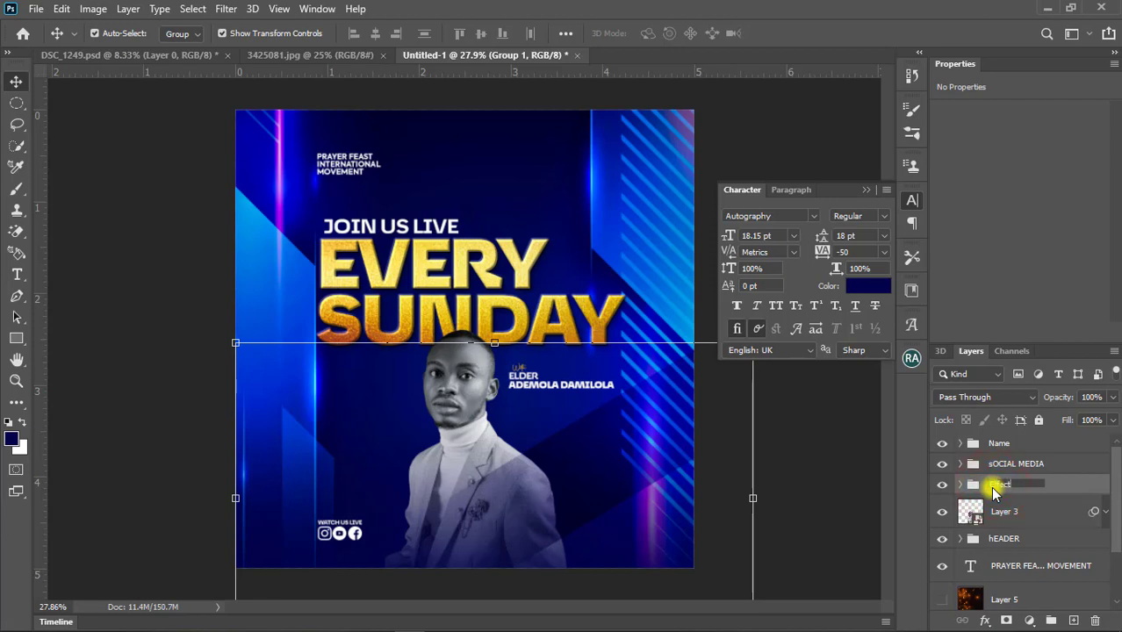
{"action": "key", "text": "Return"}
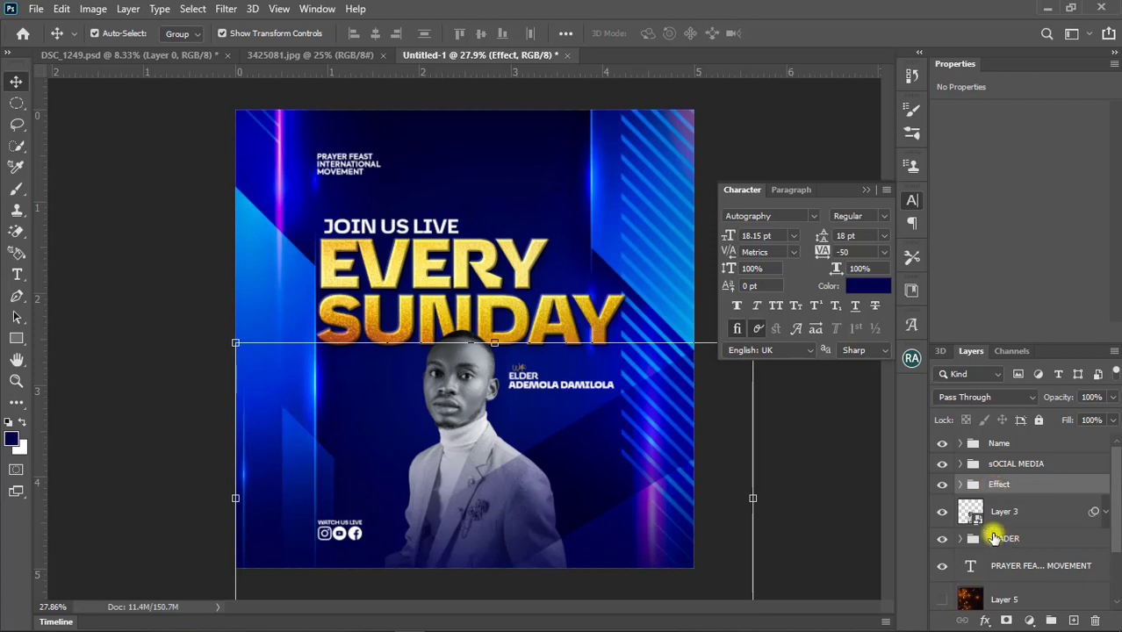
Step: Delete the hidden orange fire layer
{"action": "left_click", "coordinate": [864, 513]}
{"action": "scroll", "coordinate": [1016, 575], "scroll_direction": "down", "scroll_amount": 2}
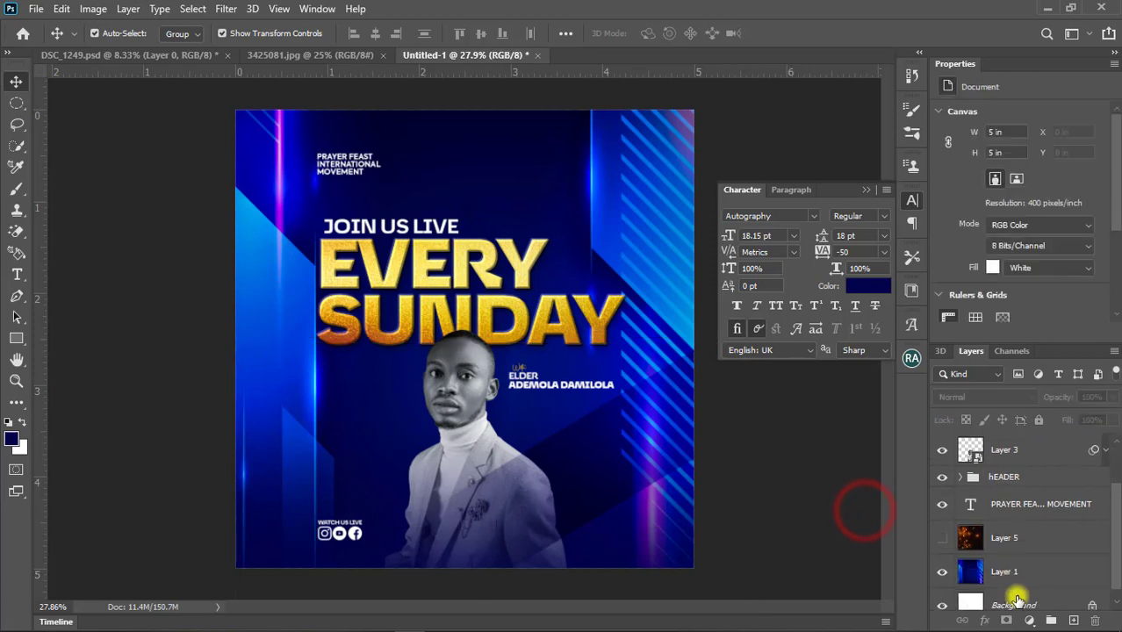
{"action": "left_click", "coordinate": [1019, 539]}
{"action": "key", "text": "Delete"}
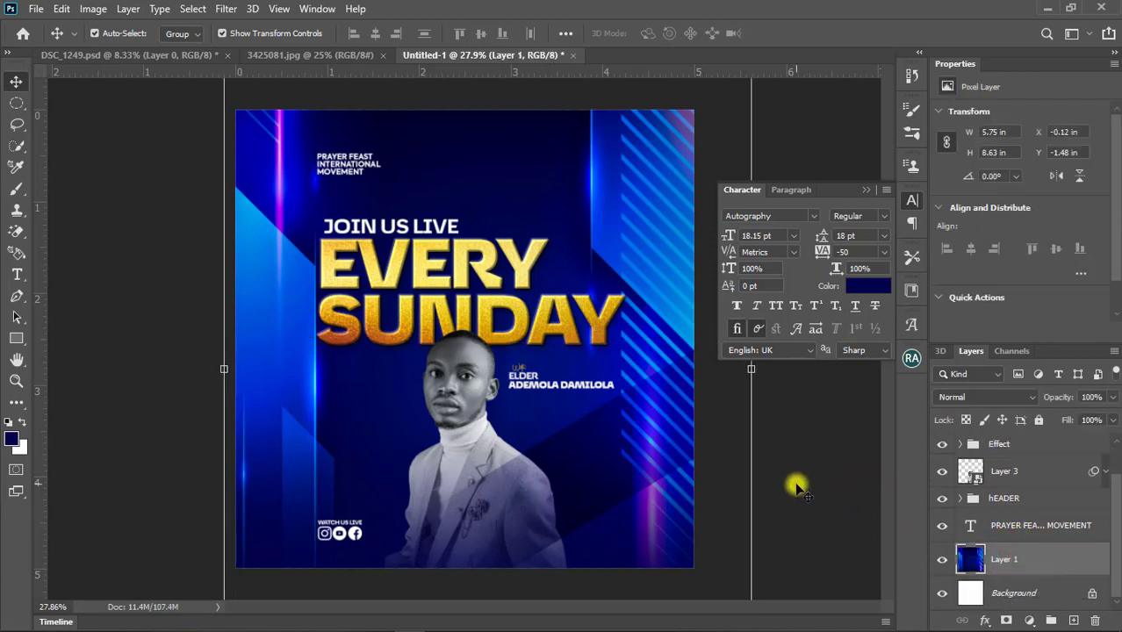
{"action": "left_click", "coordinate": [797, 488]}
Step: Select the hEADER and Name groups together
{"action": "left_click", "coordinate": [530, 296]}
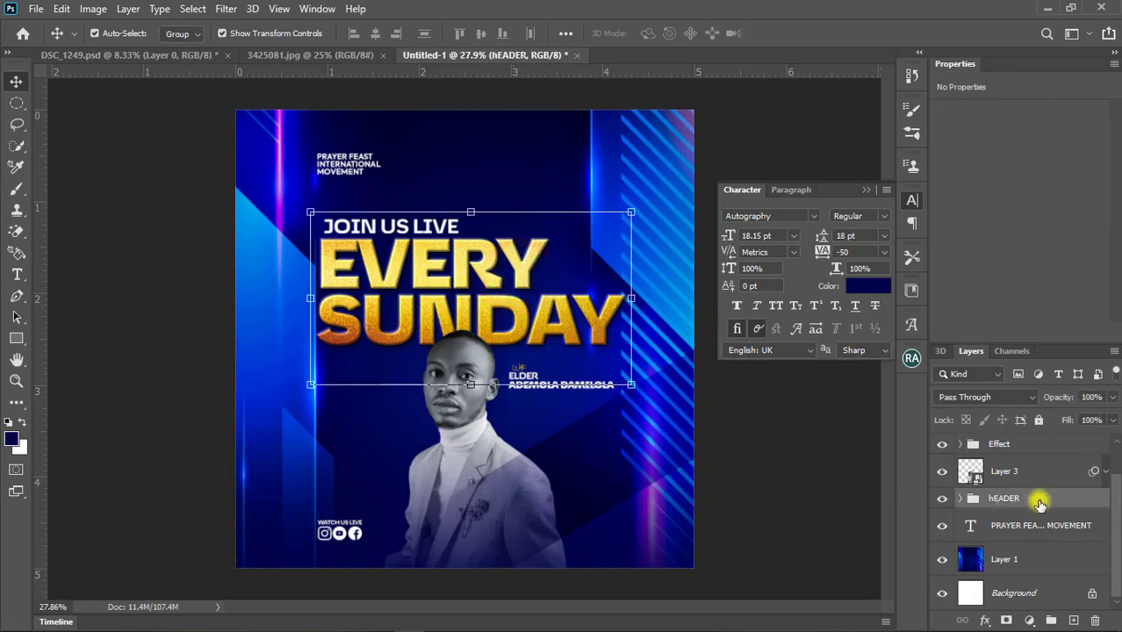
{"action": "scroll", "coordinate": [1029, 472], "scroll_direction": "up", "scroll_amount": 1}
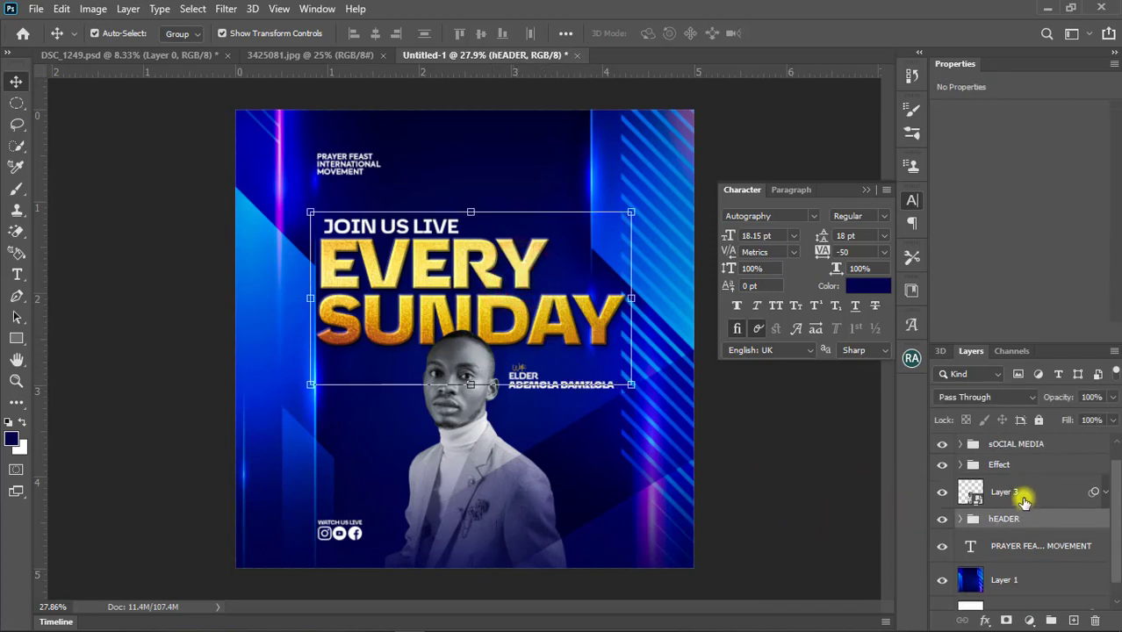
{"action": "scroll", "coordinate": [1024, 500], "scroll_direction": "up", "scroll_amount": 1}
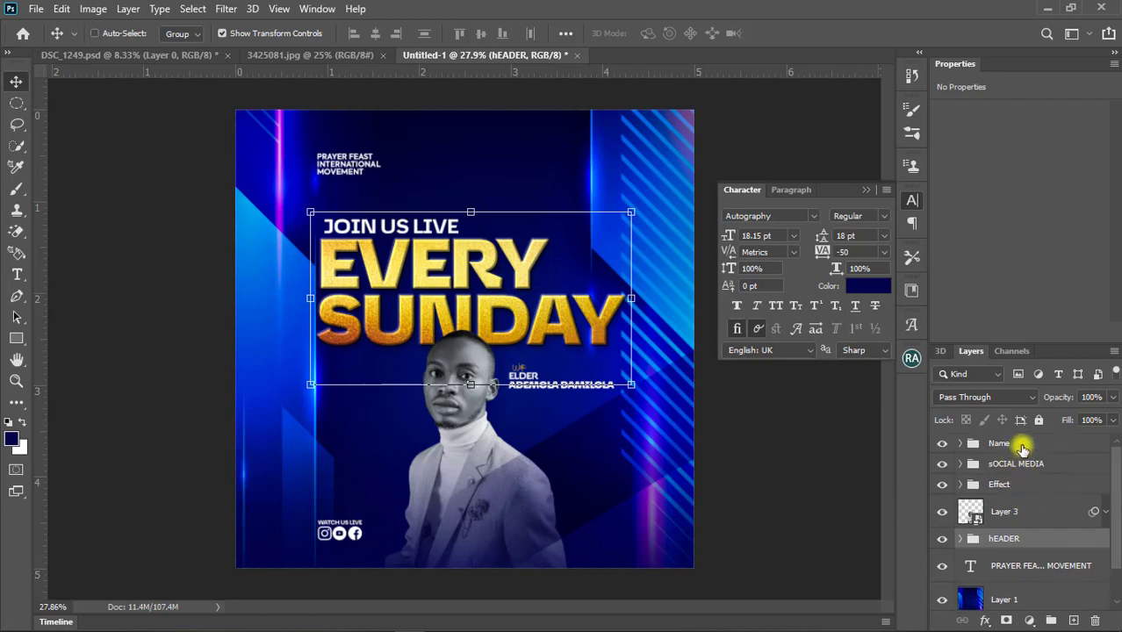
{"action": "left_click", "coordinate": [1021, 446]}
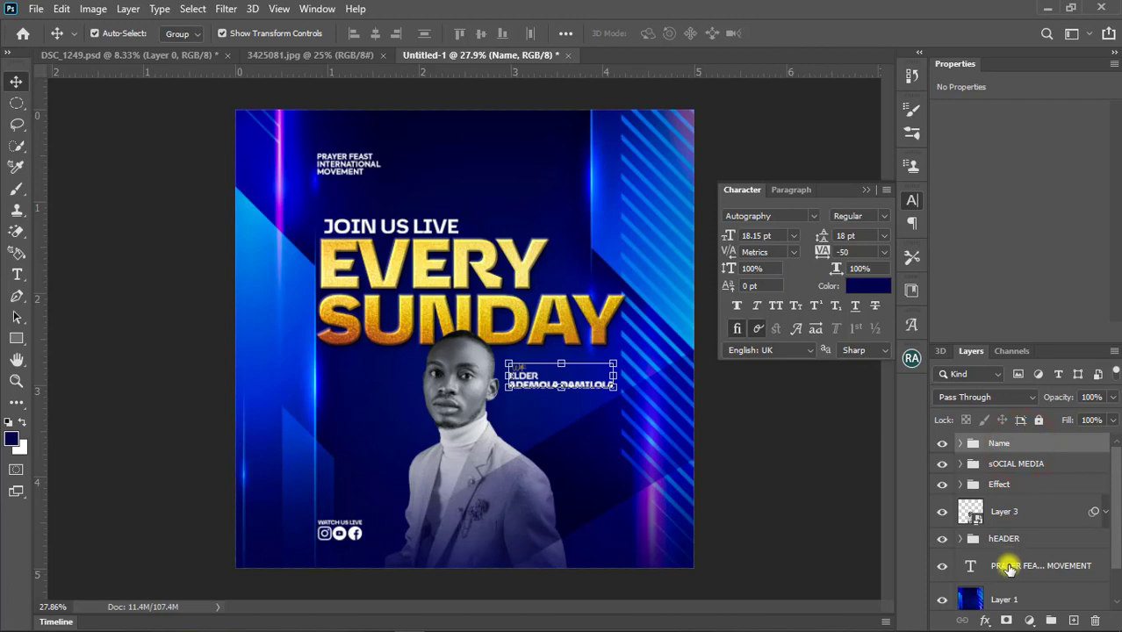
{"action": "left_click", "coordinate": [1016, 535]}
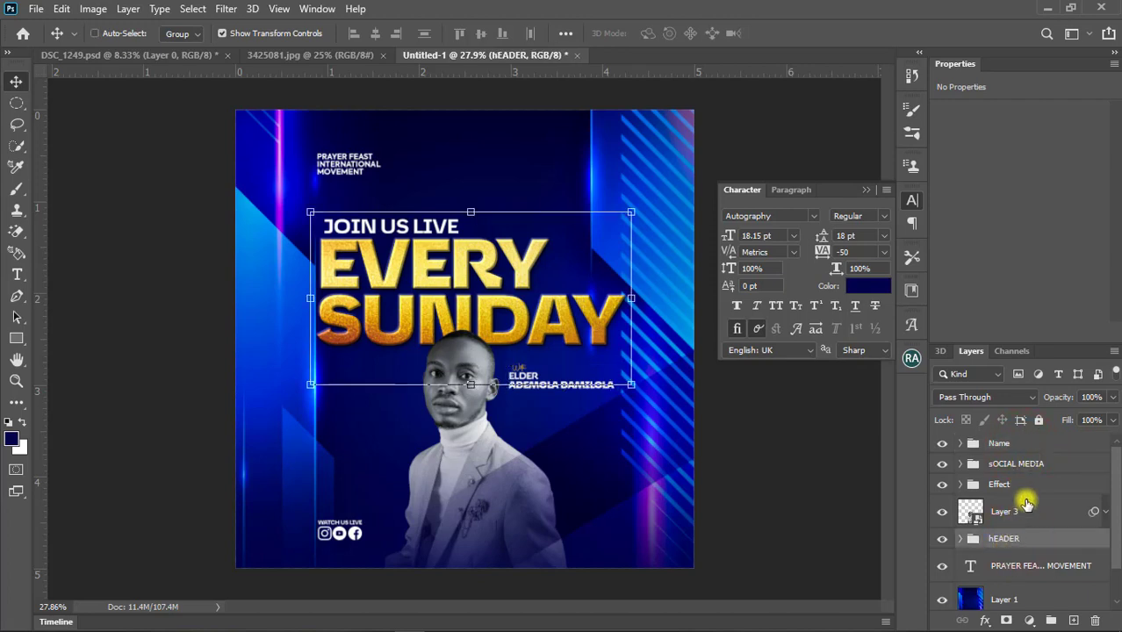
{"action": "left_click", "coordinate": [1016, 450], "text": "ctrl"}
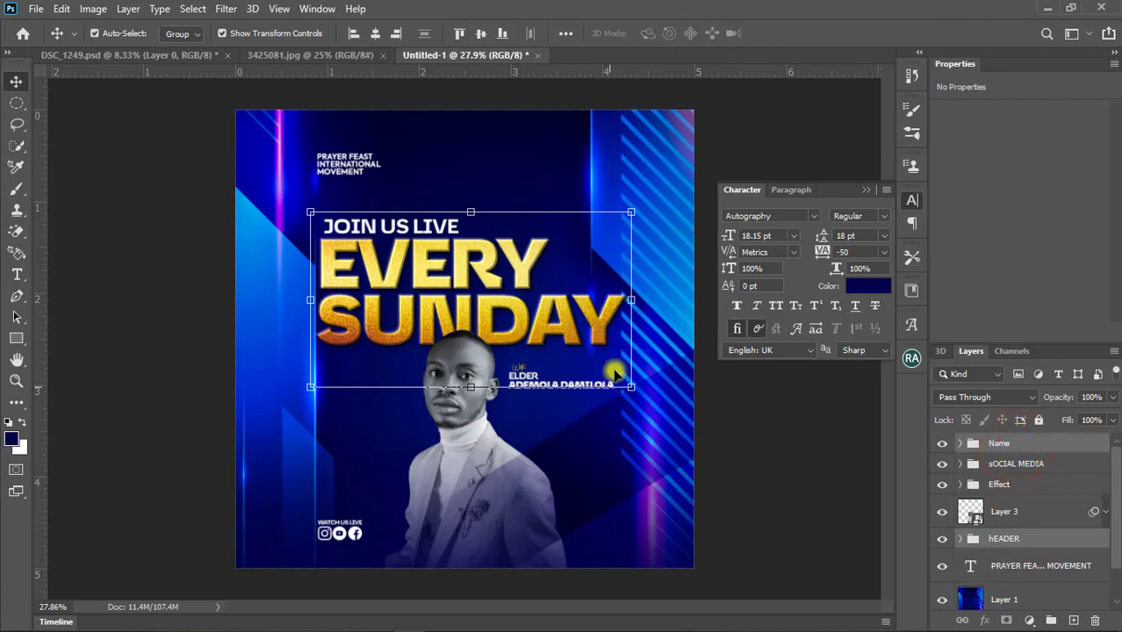
Step: Skew the hEADER and Name groups so their right side rises, discarding a trial rotation
{"action": "left_click_drag", "start_coordinate": [645, 392], "coordinate": [651, 377]}
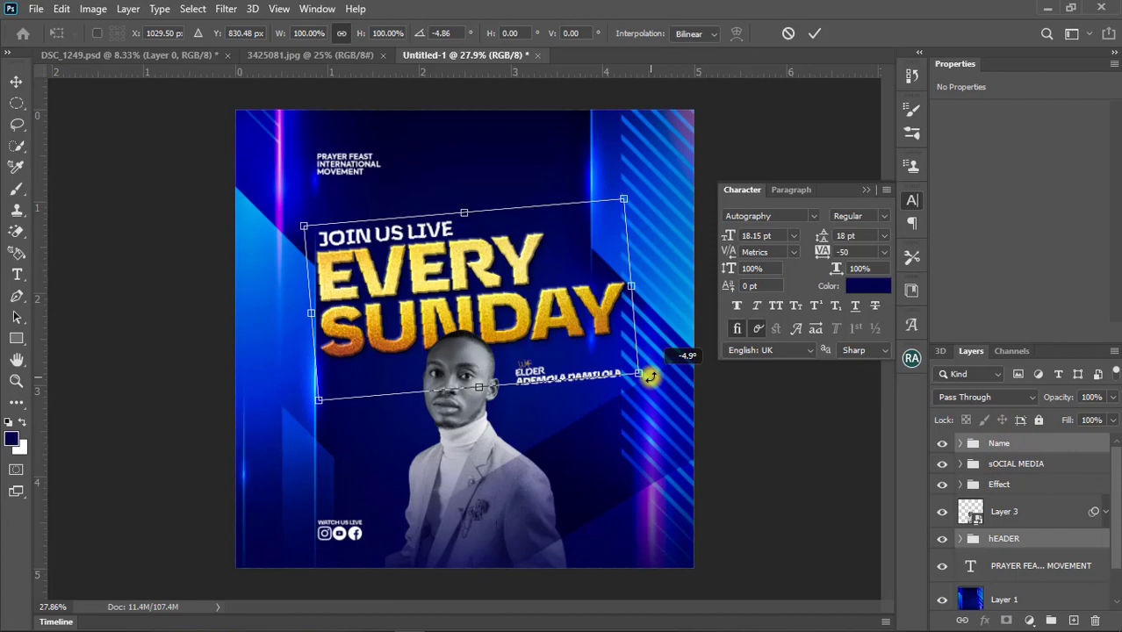
{"action": "key", "text": "ctrl+z"}
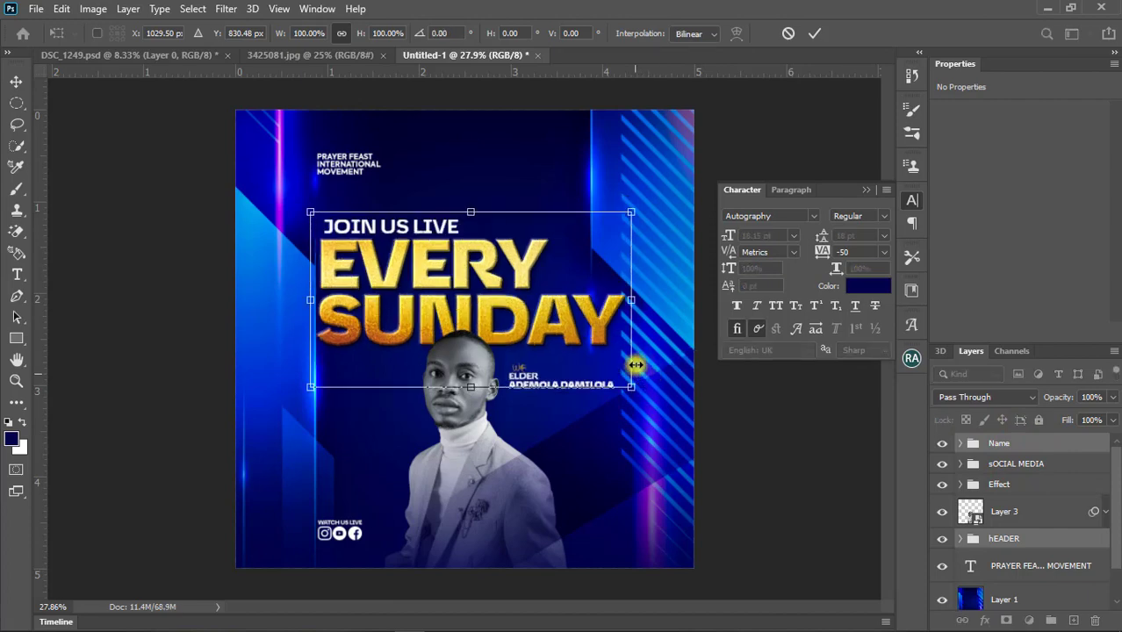
{"action": "right_click", "coordinate": [630, 302]}
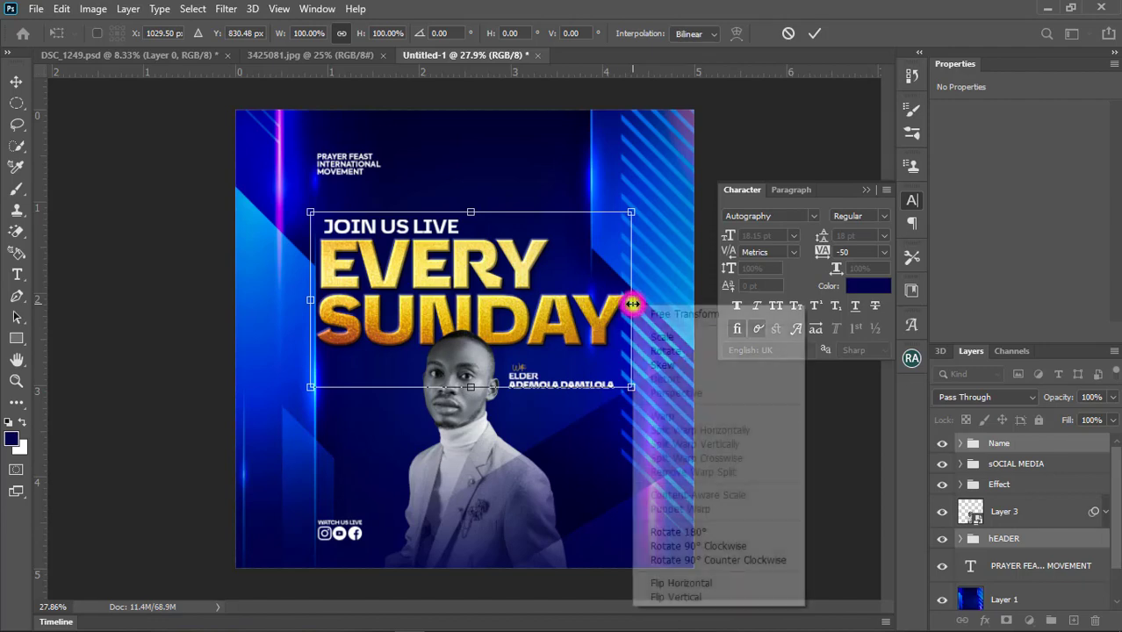
{"action": "left_click", "coordinate": [683, 367]}
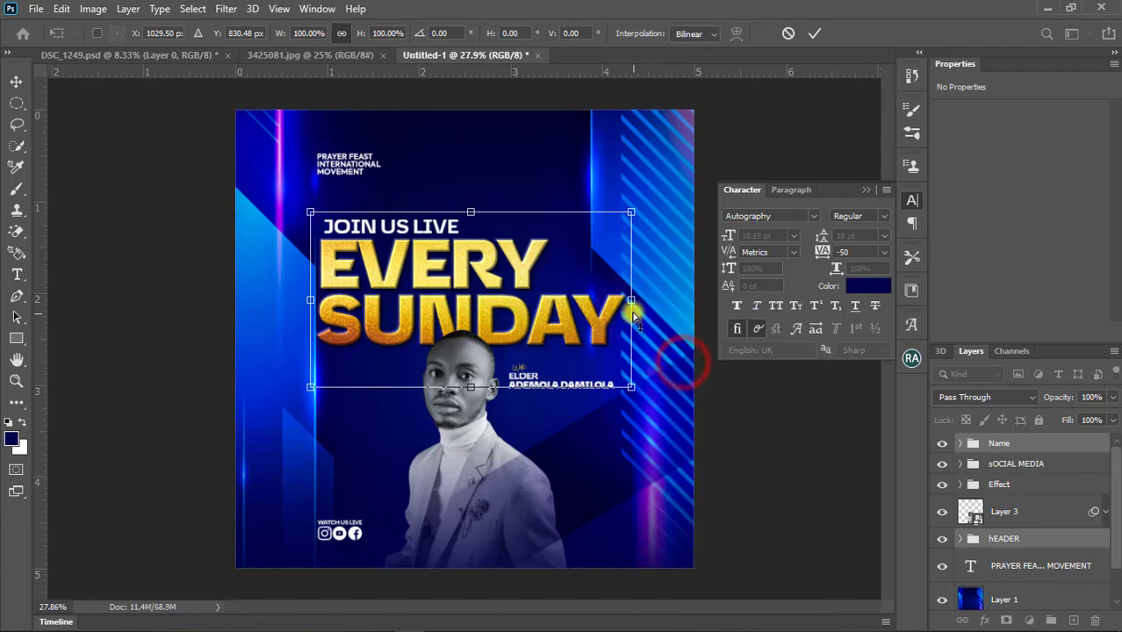
{"action": "left_click_drag", "start_coordinate": [633, 303], "coordinate": [633, 279]}
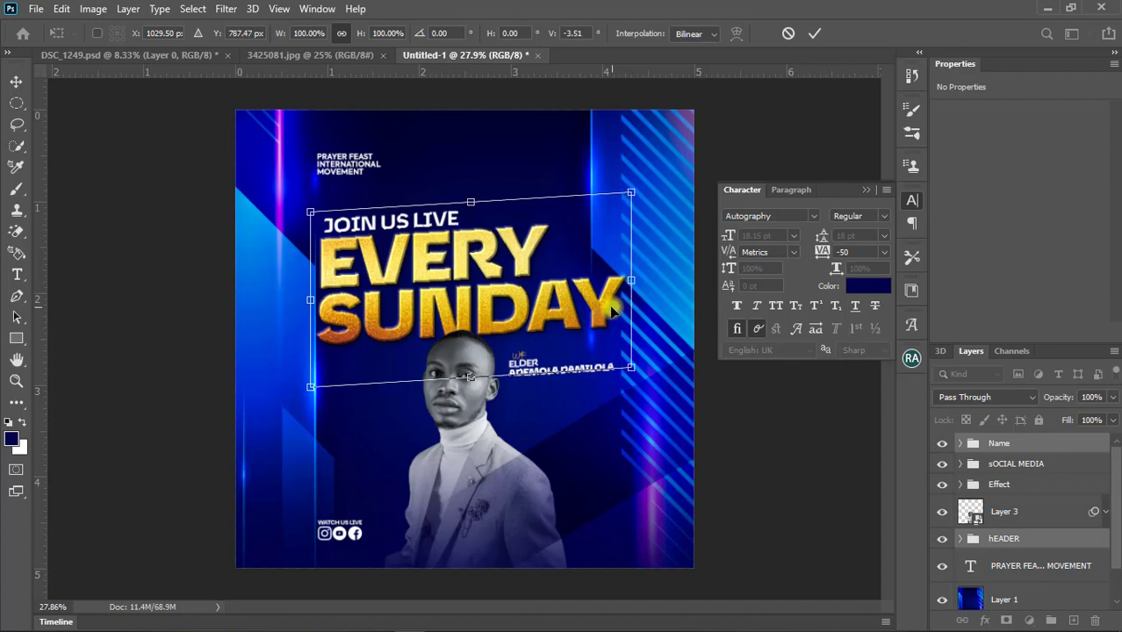
{"action": "left_click", "coordinate": [819, 34]}
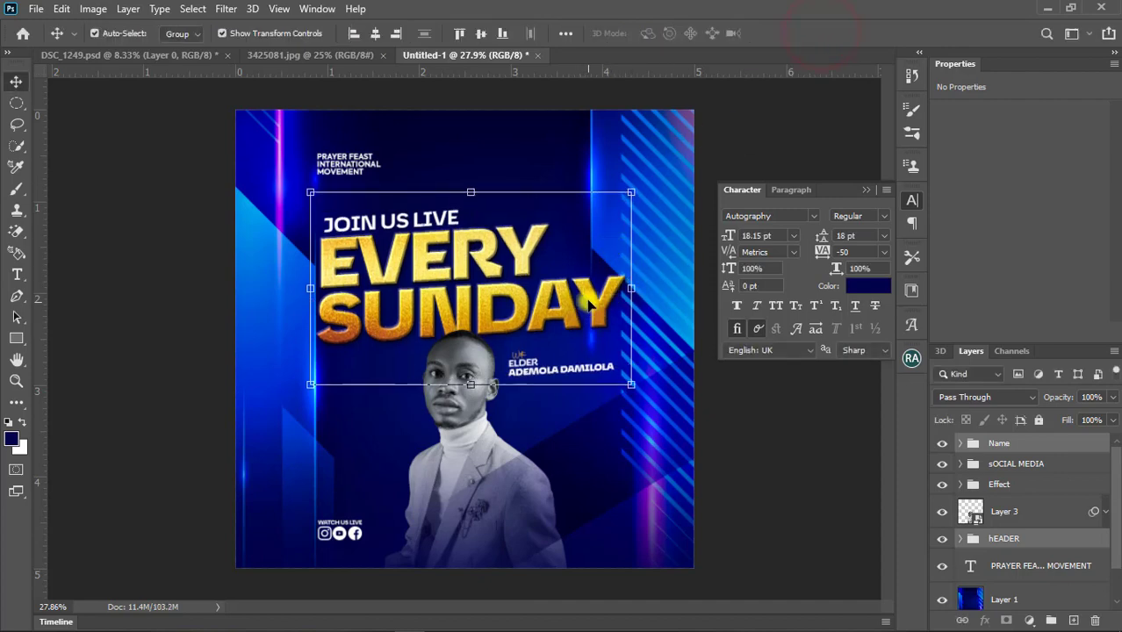
Step: Move the headline and name about 0.11 in lower and deselect
{"action": "left_click_drag", "start_coordinate": [590, 304], "coordinate": [589, 311]}
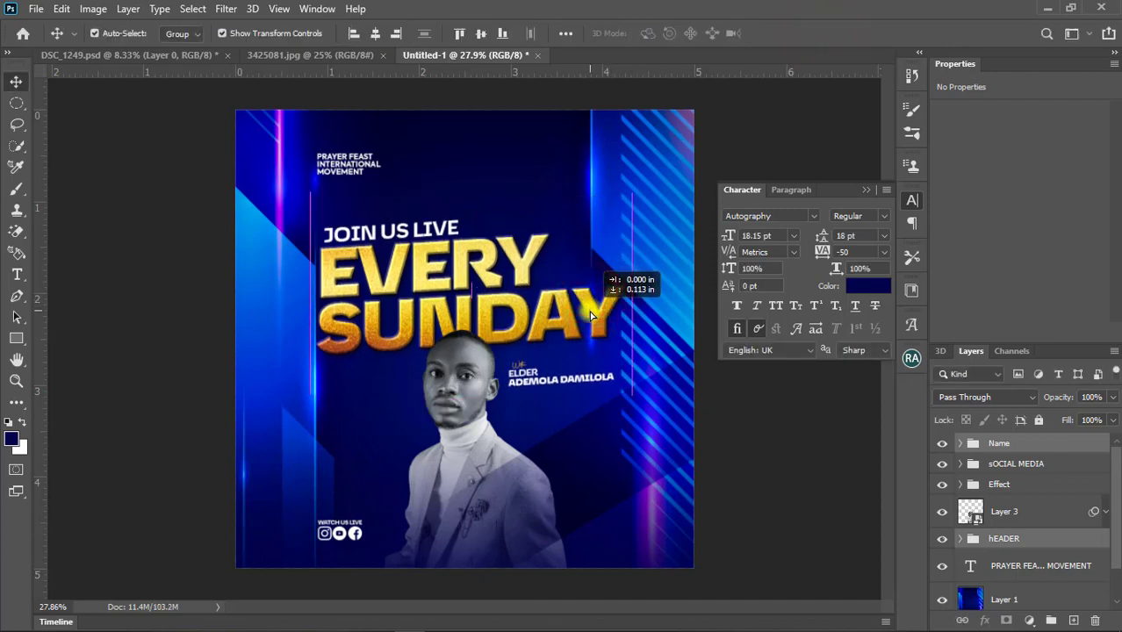
{"action": "left_click", "coordinate": [743, 460]}
{"action": "key", "text": "ctrl+s"}
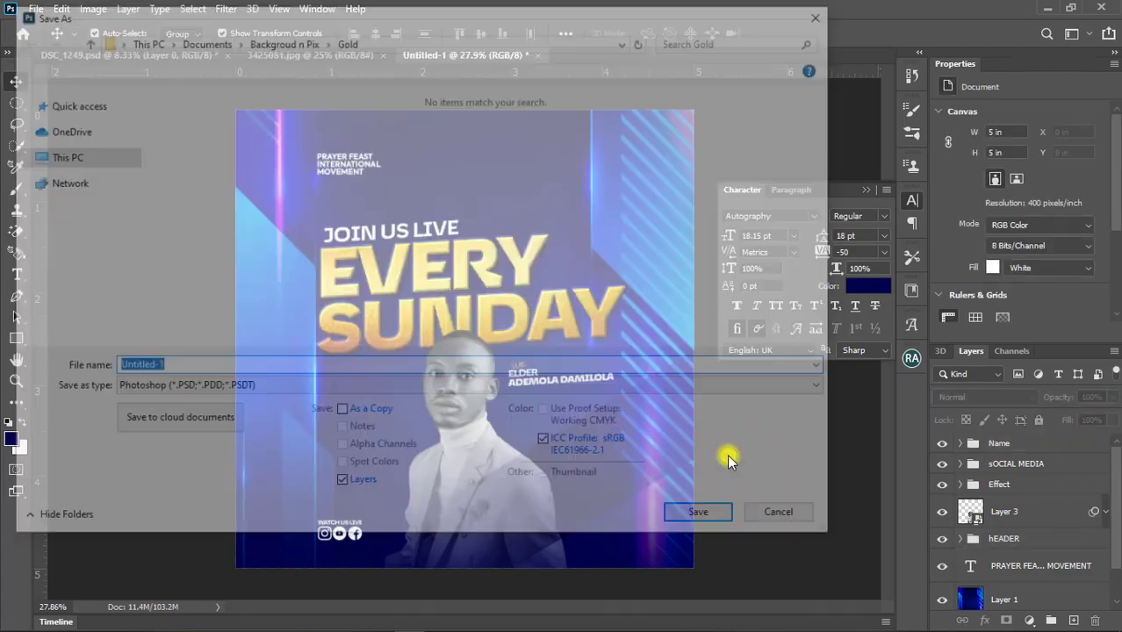
{"action": "key", "text": "Escape"}
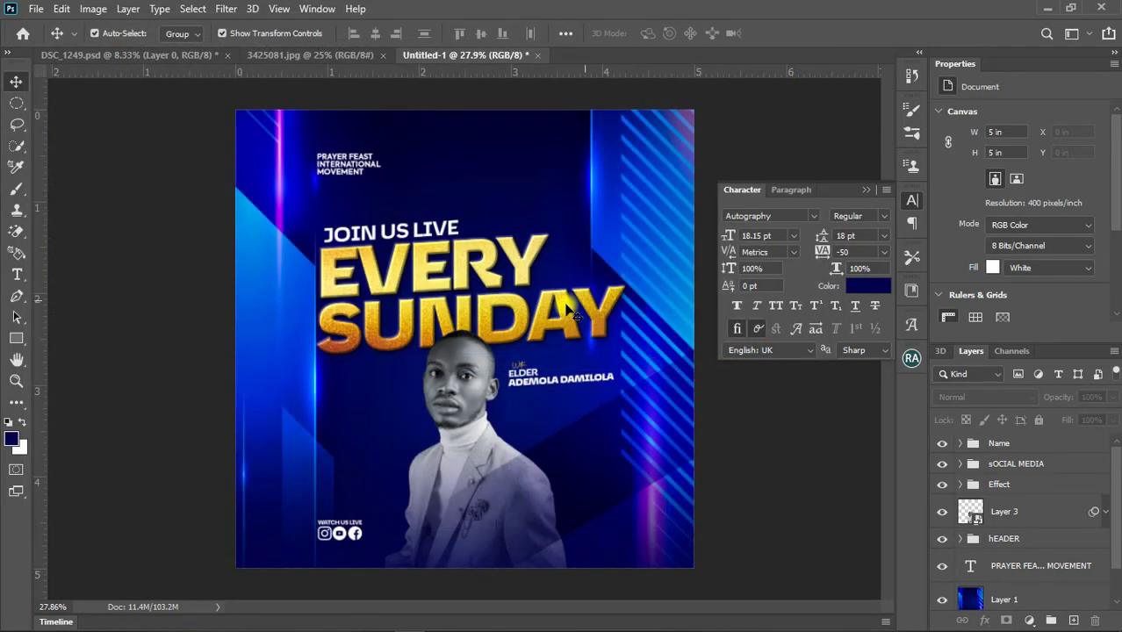
{"action": "left_click", "coordinate": [736, 395]}
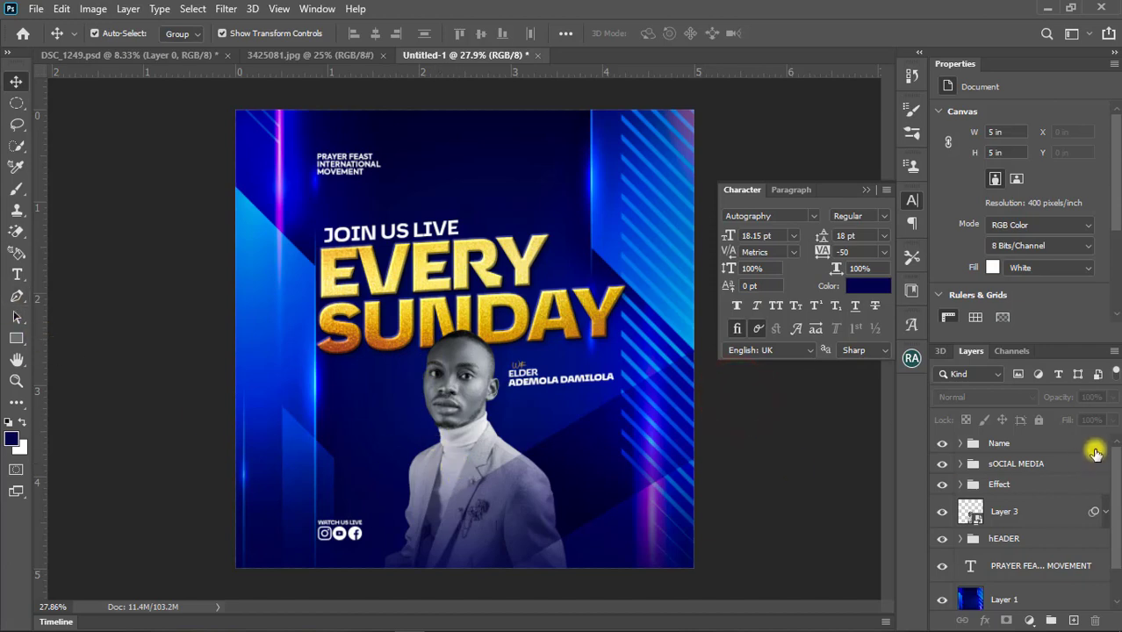
Step: Add a new layer and set up the Brush Tool at size 500
{"action": "left_click", "coordinate": [1073, 621]}
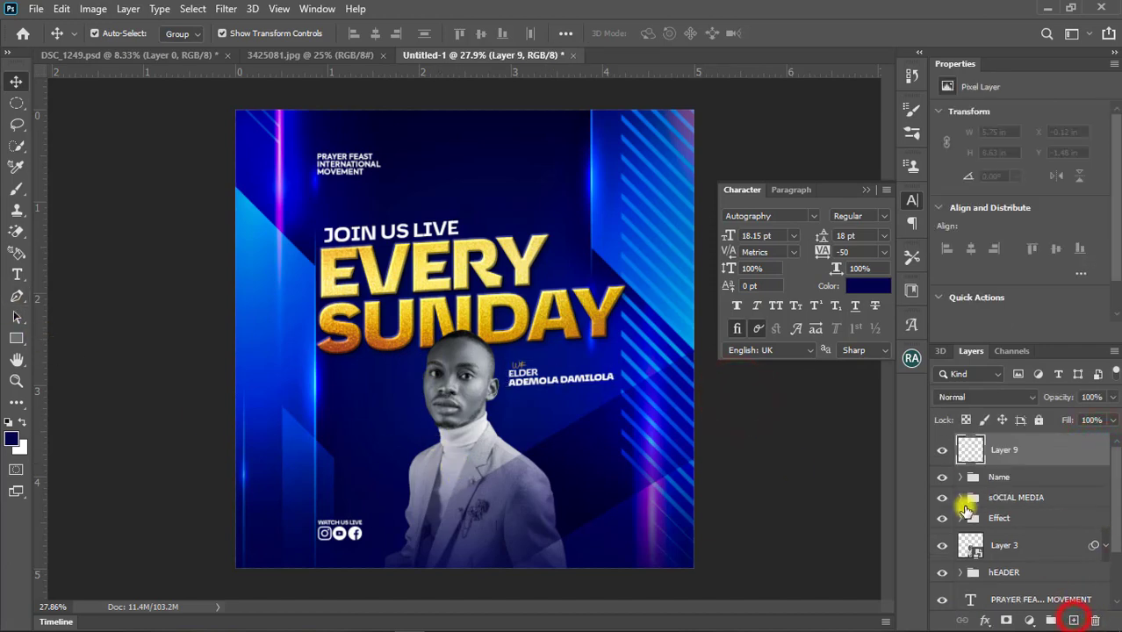
{"action": "key", "text": "b"}
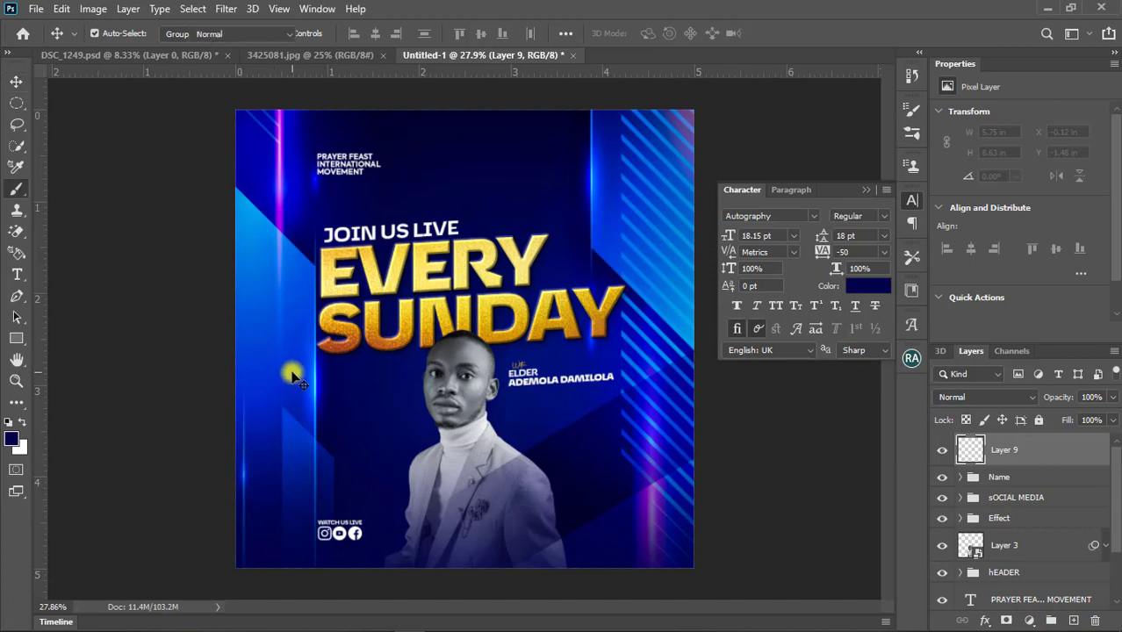
{"action": "right_click", "coordinate": [16, 188]}
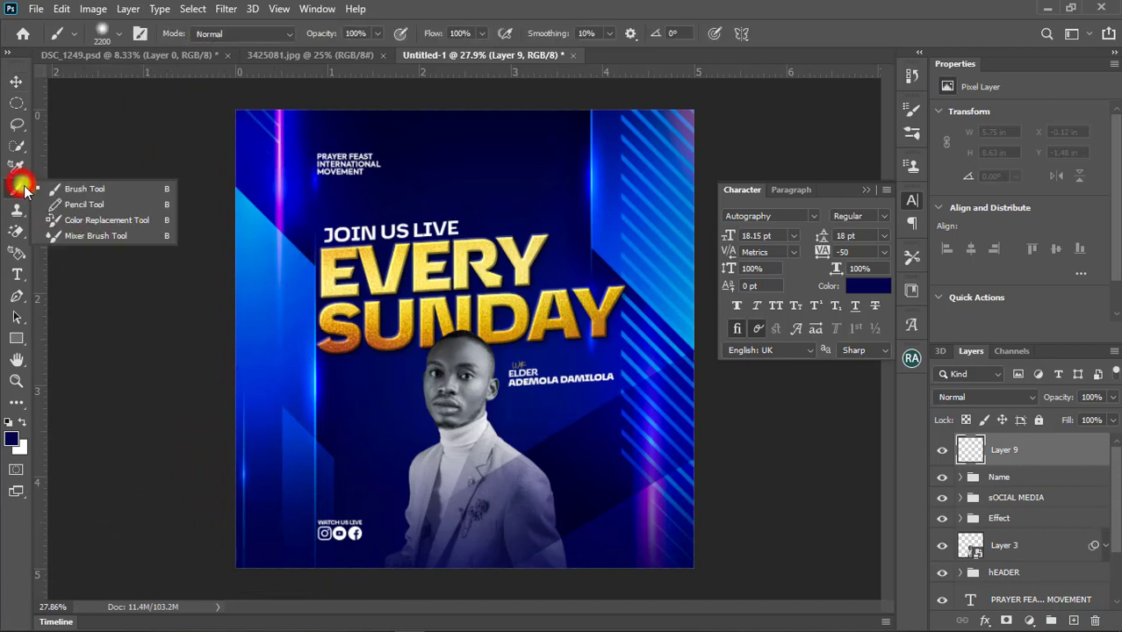
{"action": "left_click", "coordinate": [76, 189]}
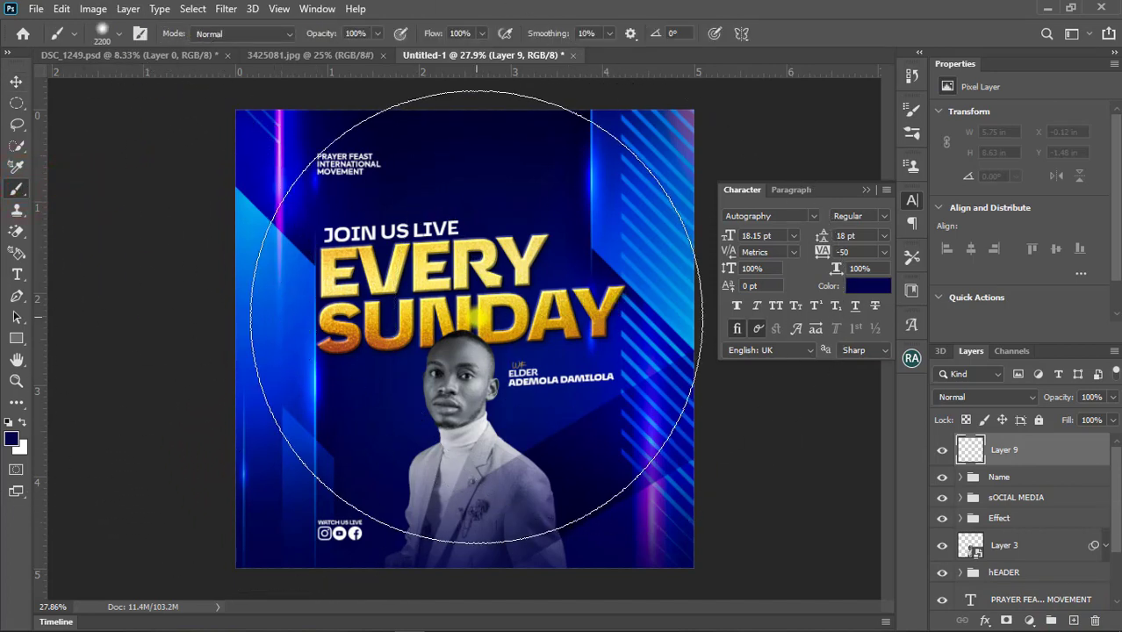
{"action": "key", "text": "bracketleft"}
{"action": "key", "text": "bracketleft"}
{"action": "key", "text": "bracketleft"}
{"action": "key", "text": "bracketleft"}
{"action": "key", "text": "bracketleft"}
{"action": "key", "text": "bracketleft"}
{"action": "key", "text": "bracketleft"}
{"action": "key", "text": "bracketleft"}
{"action": "key", "text": "bracketleft"}
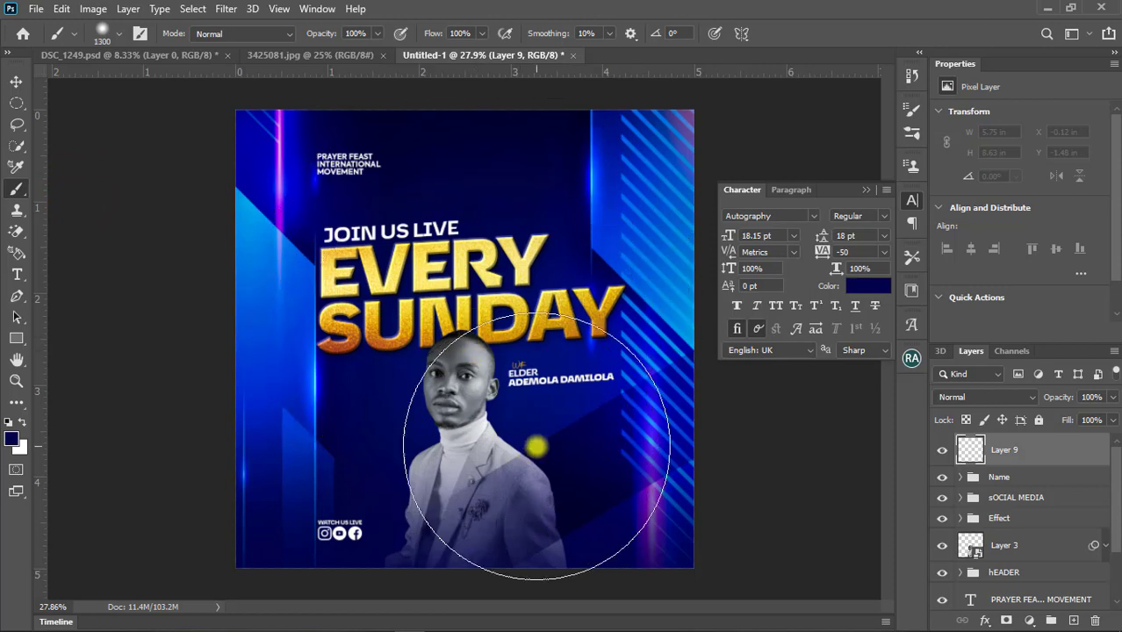
{"action": "key", "text": "bracketleft"}
{"action": "key", "text": "bracketleft"}
{"action": "key", "text": "bracketleft"}
{"action": "key", "text": "bracketleft"}
{"action": "key", "text": "bracketleft"}
{"action": "key", "text": "bracketleft"}
{"action": "key", "text": "bracketleft"}
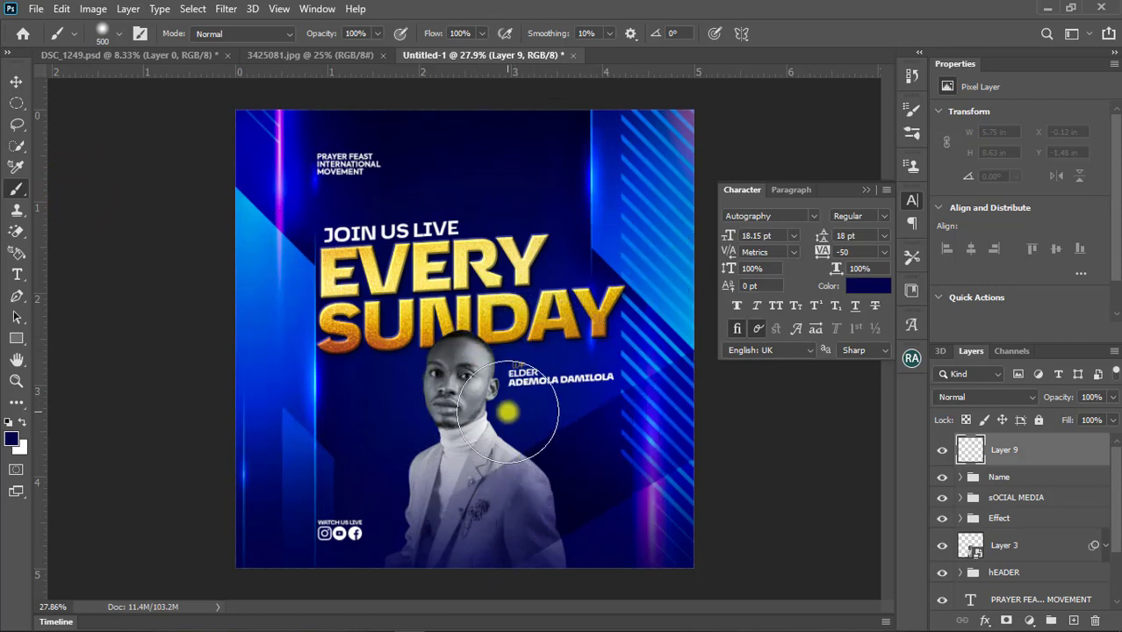
{"action": "key", "text": "bracketleft"}
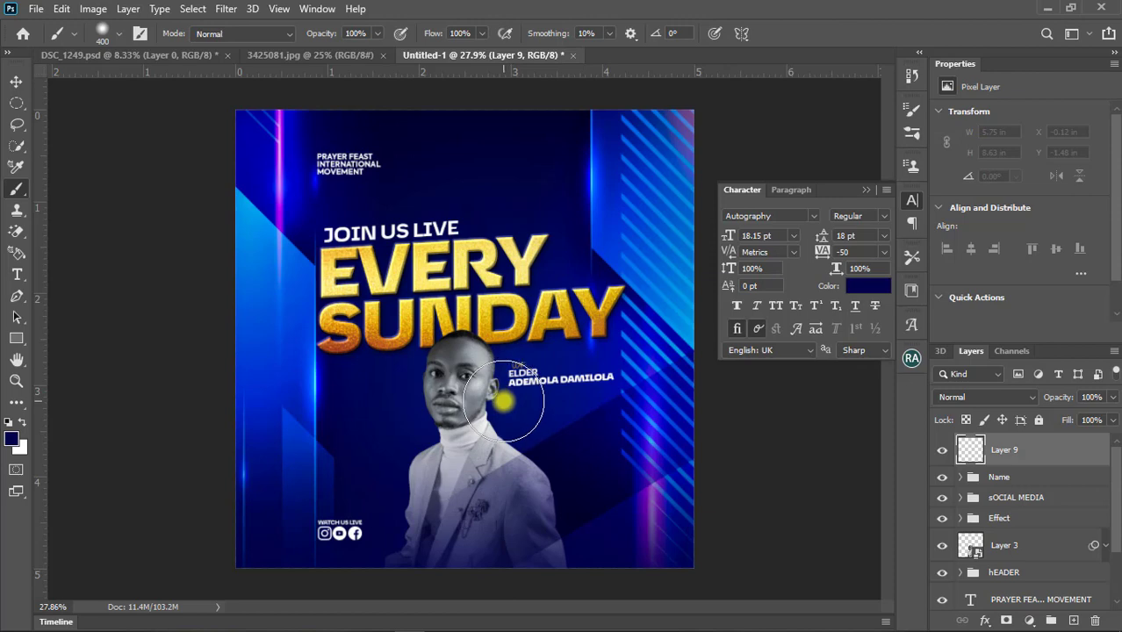
{"action": "key", "text": "bracketright"}
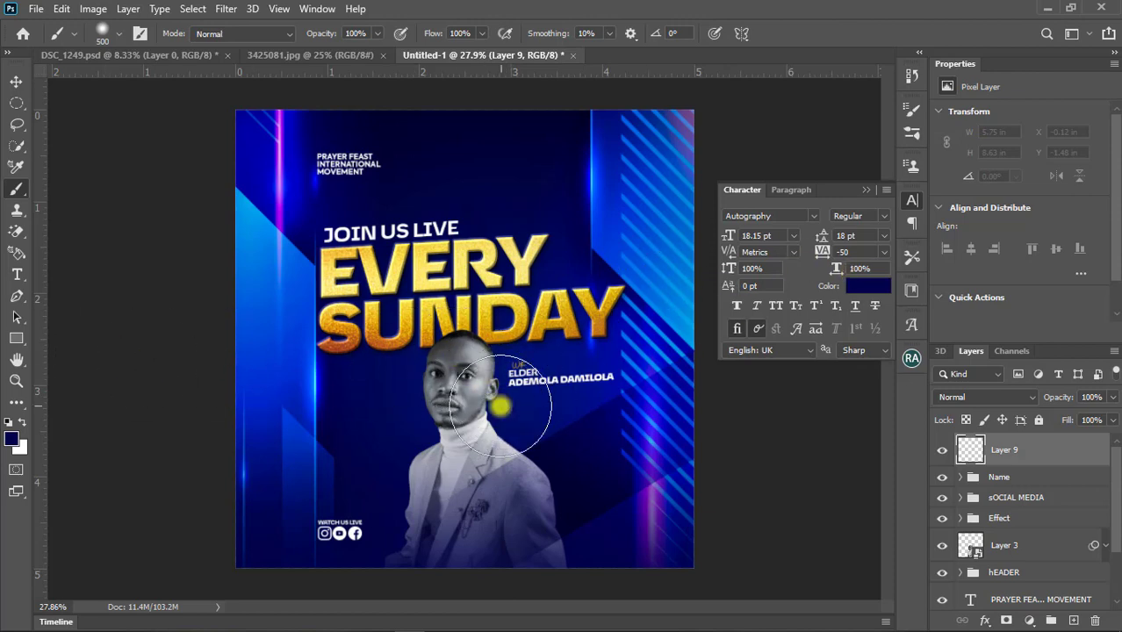
Step: Paint a soft dark spot over the speaker's name and blend it in Overlay mode
{"action": "left_click", "coordinate": [508, 402]}
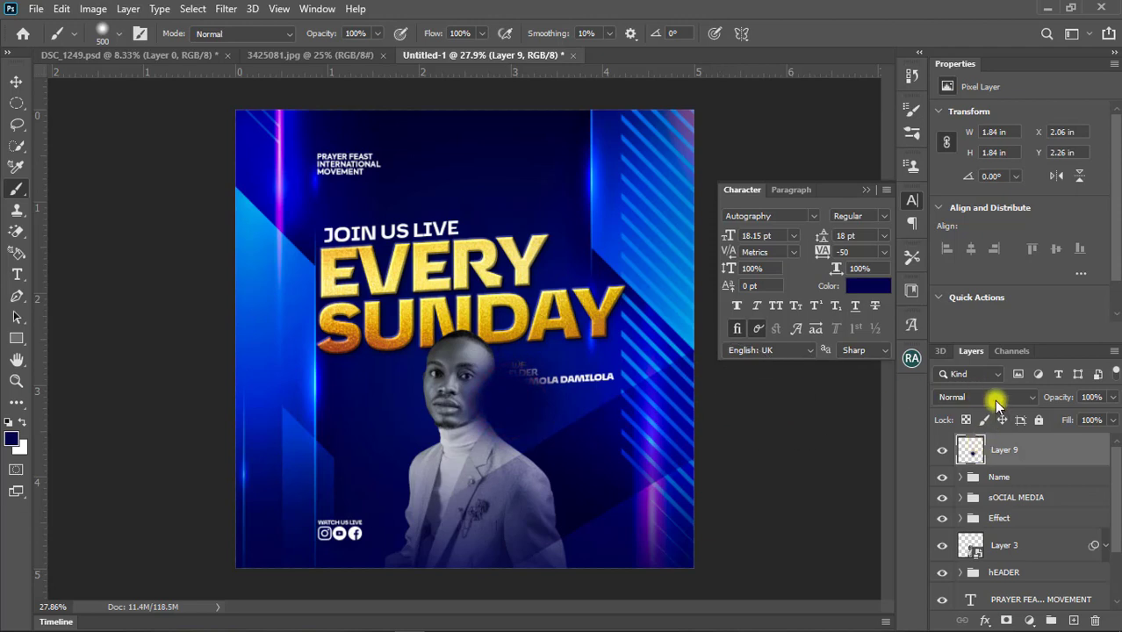
{"action": "left_click", "coordinate": [996, 403]}
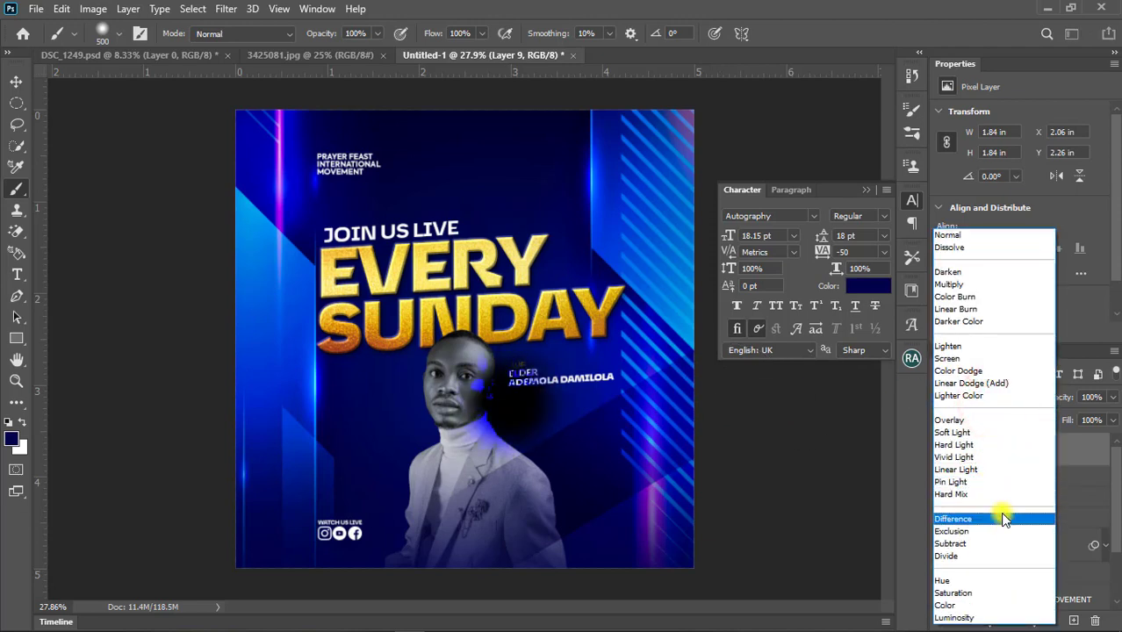
{"action": "left_click", "coordinate": [995, 422]}
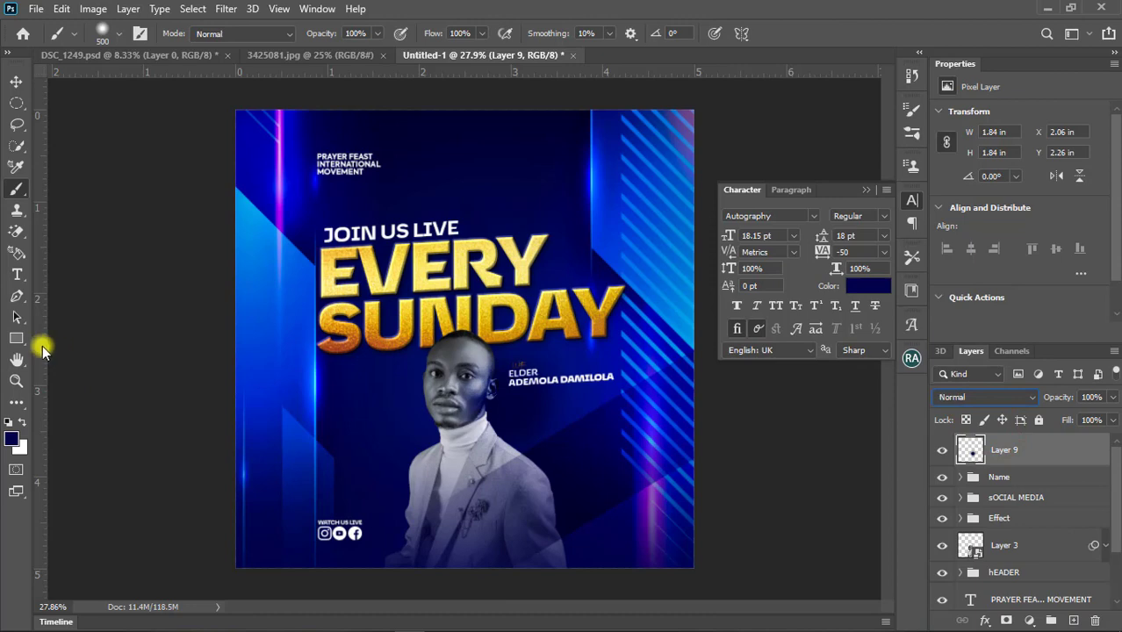
{"action": "left_click", "coordinate": [14, 439]}
Step: Pick an orange foreground colour and dab it on the man's chest on Layer 9
{"action": "left_click_drag", "start_coordinate": [902, 283], "coordinate": [904, 331]}
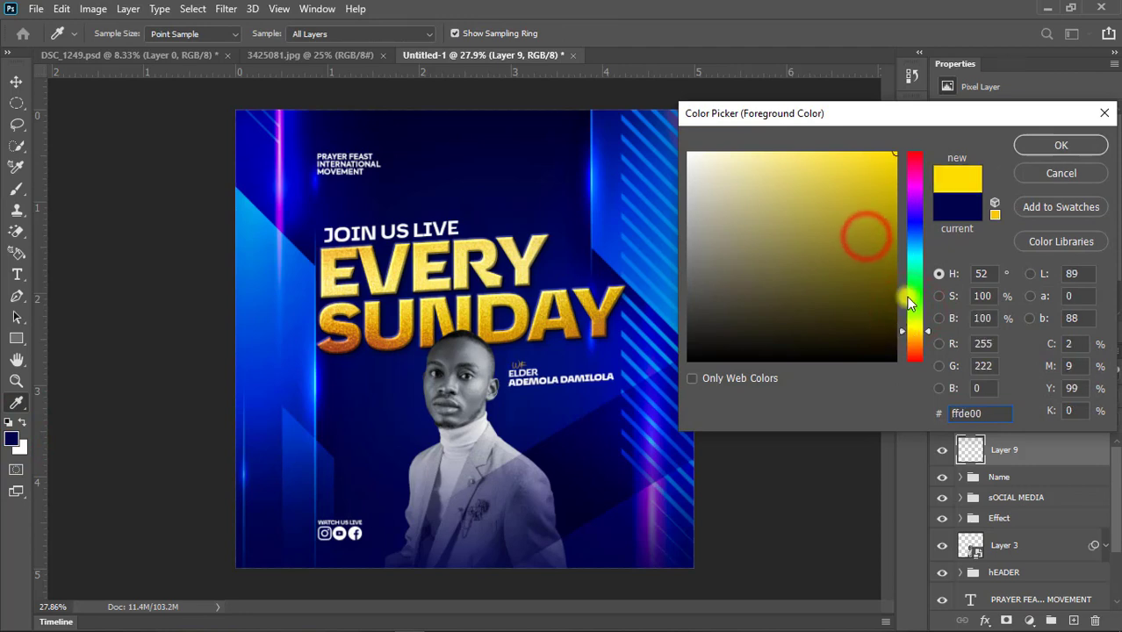
{"action": "left_click_drag", "start_coordinate": [913, 336], "coordinate": [914, 342]}
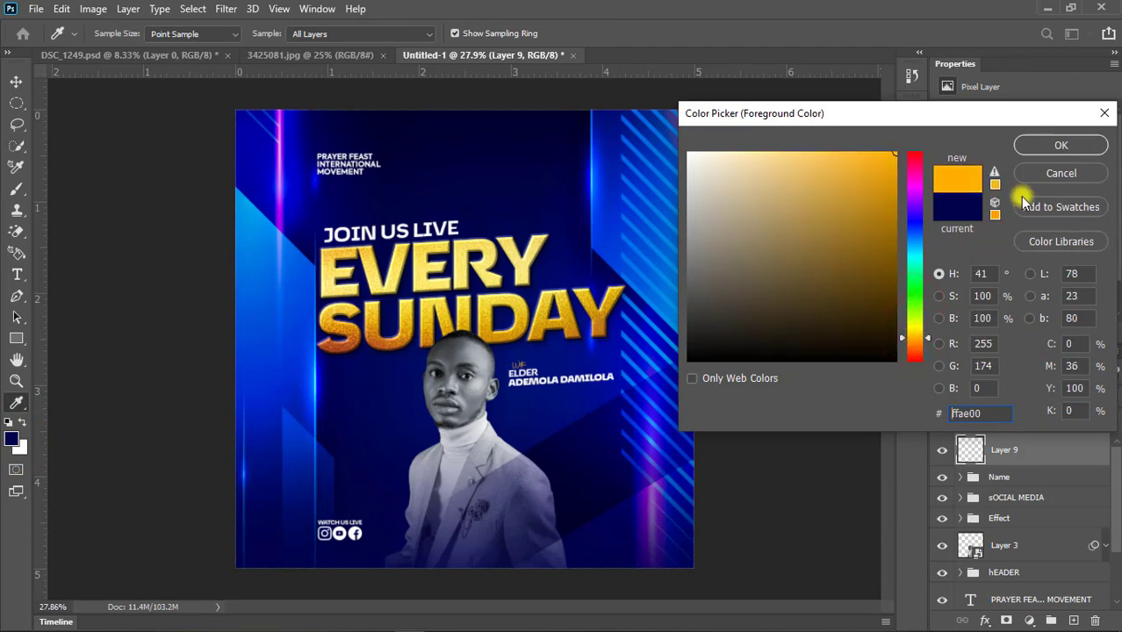
{"action": "left_click", "coordinate": [1044, 147]}
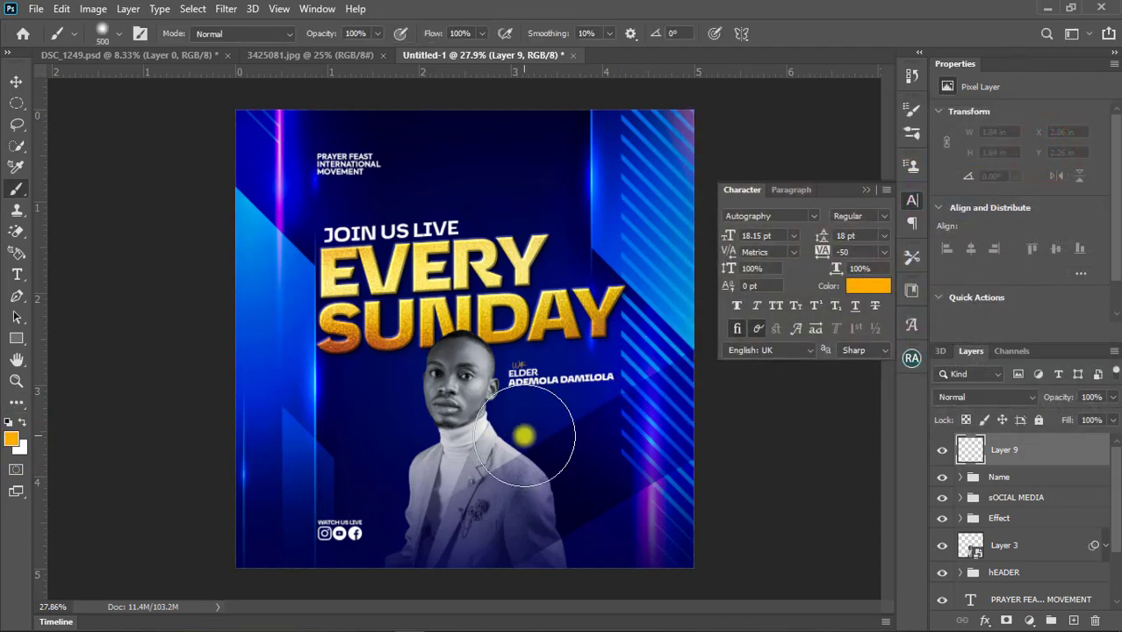
{"action": "left_click", "coordinate": [524, 436]}
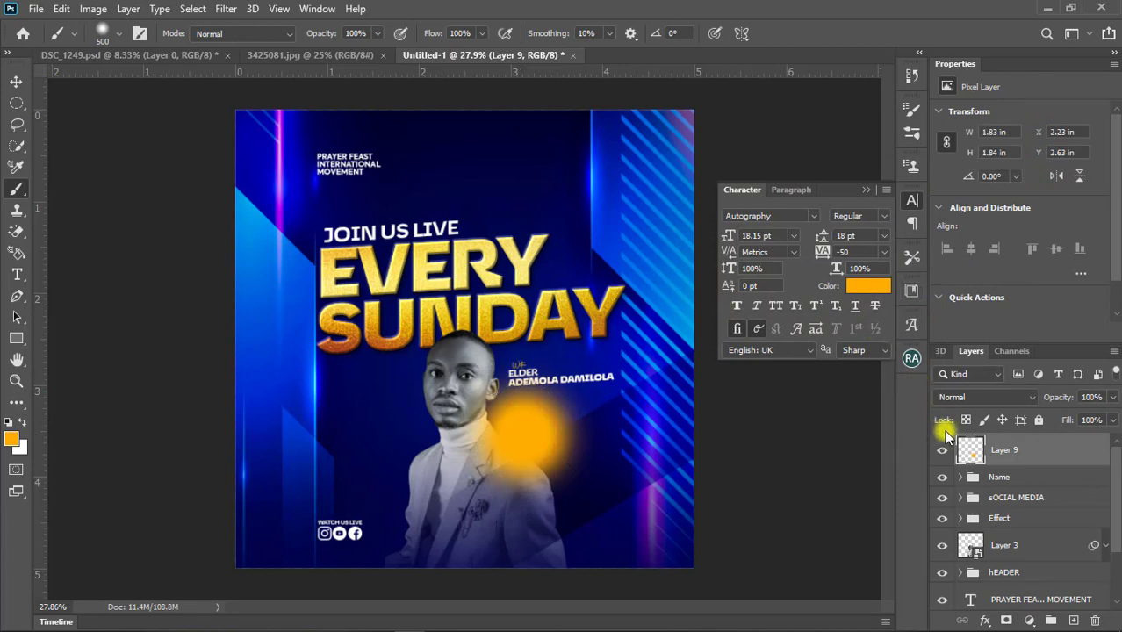
Step: Set Layer 9 to Color Dodge and move the glow onto the man's shoulder
{"action": "left_click", "coordinate": [976, 397]}
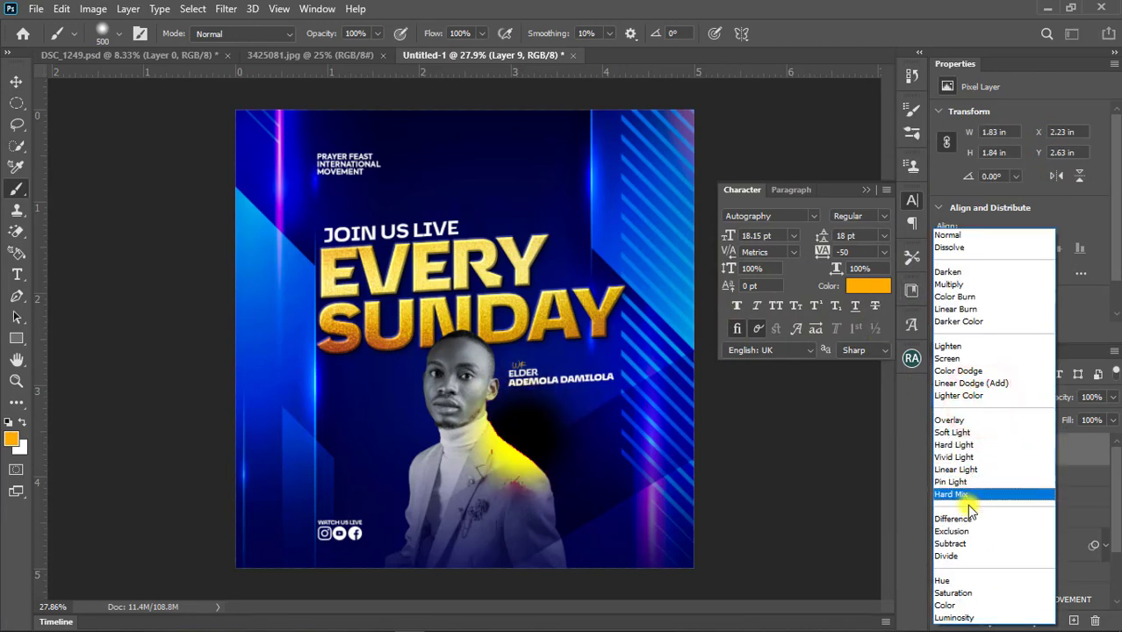
{"action": "left_click", "coordinate": [983, 375]}
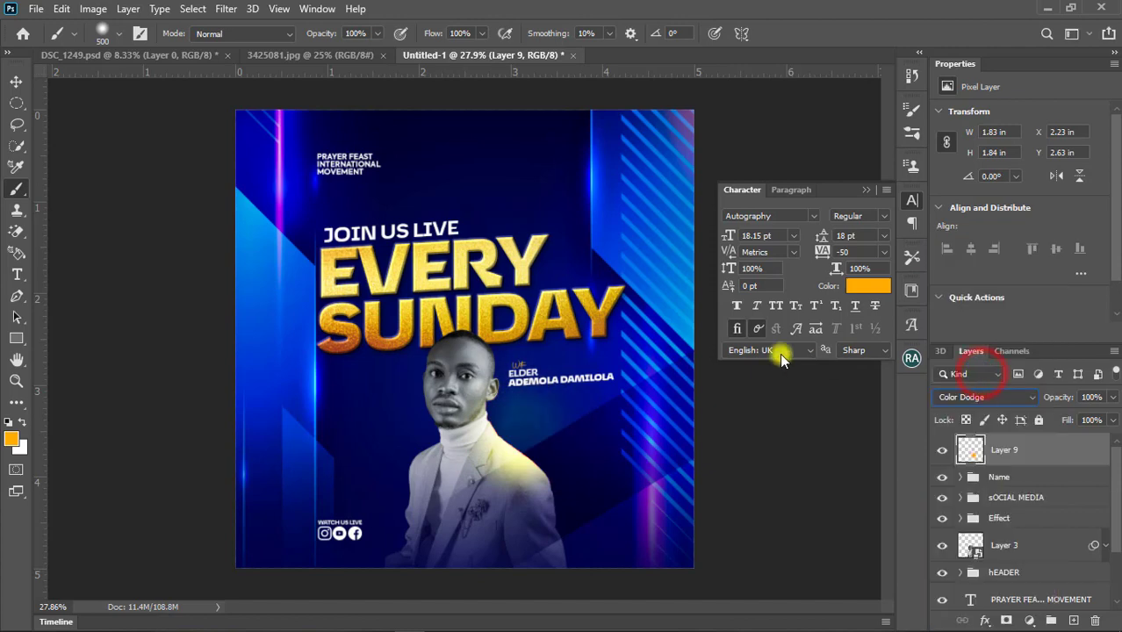
{"action": "left_click", "coordinate": [14, 80]}
{"action": "left_click_drag", "start_coordinate": [591, 416], "coordinate": [537, 443]}
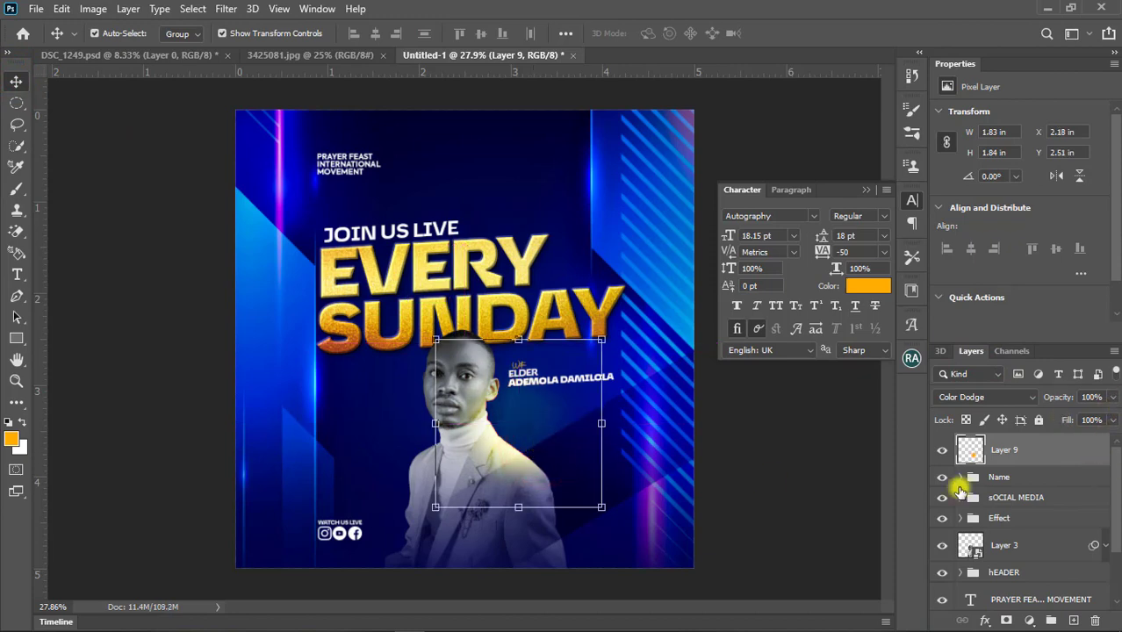
{"action": "left_click", "coordinate": [774, 483]}
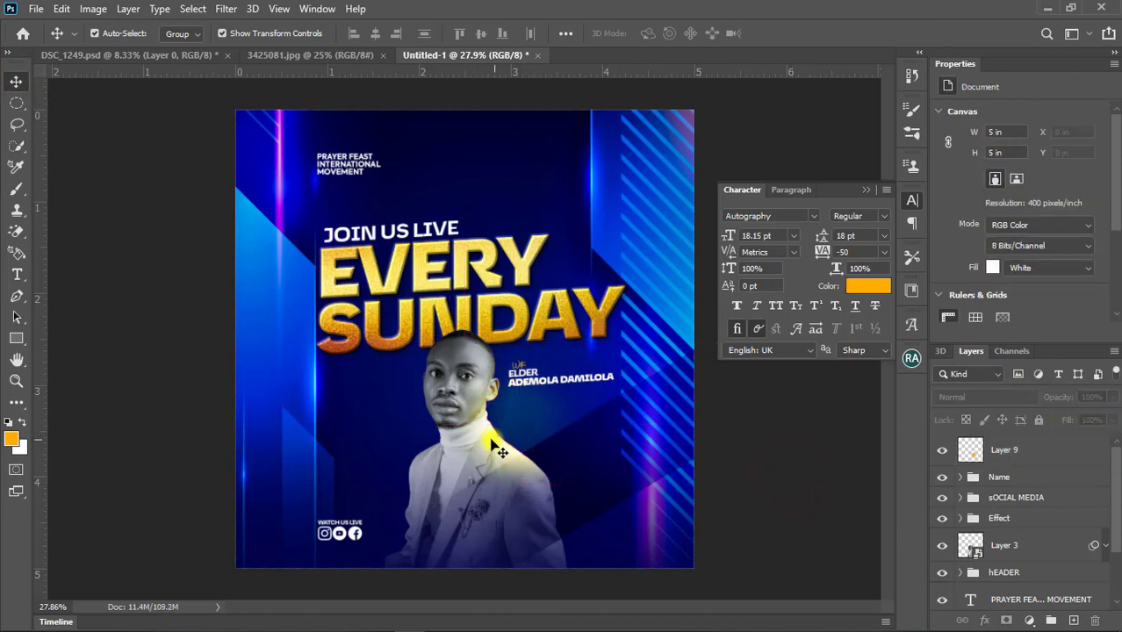
{"action": "key", "text": "b"}
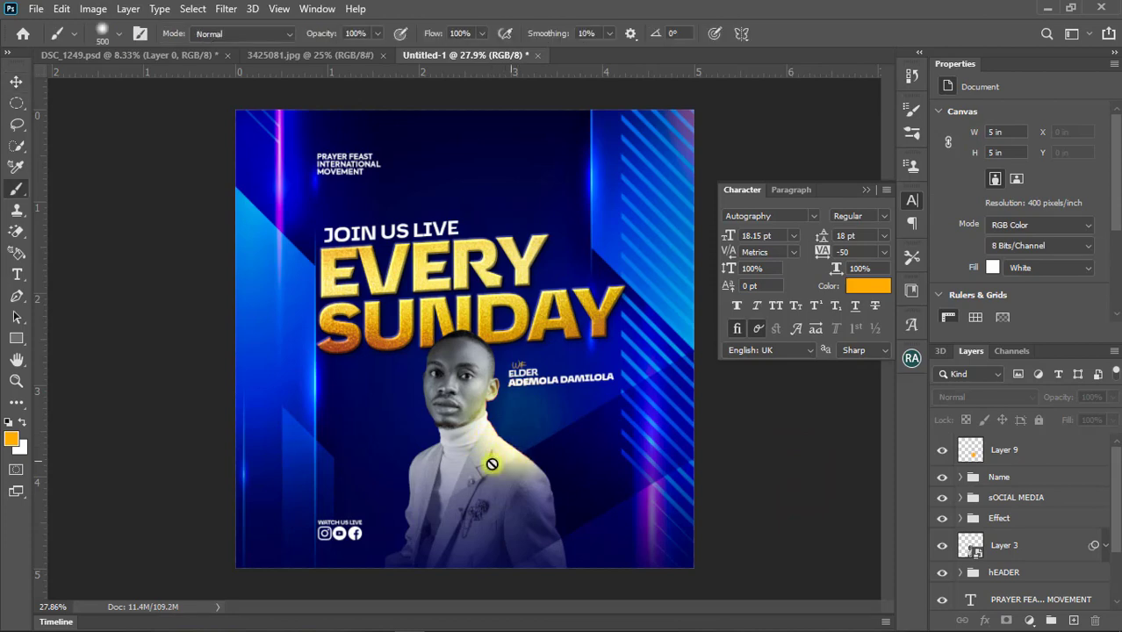
{"action": "left_click", "coordinate": [987, 452]}
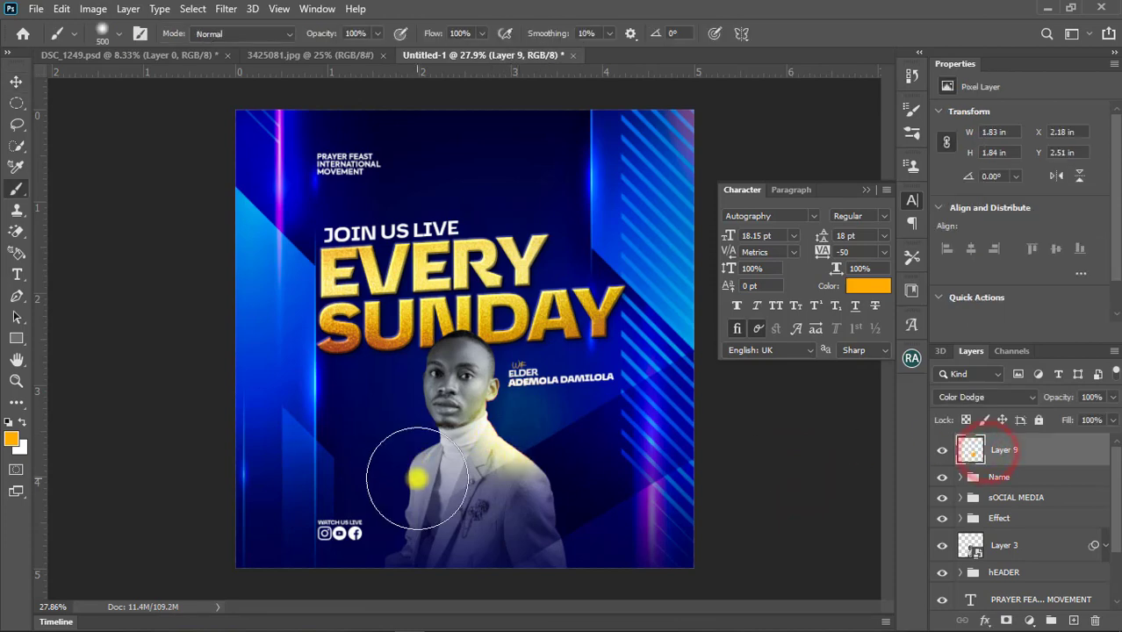
Step: Try red dabs on the man's shoulder and chest, then undo them
{"action": "left_click", "coordinate": [11, 444]}
{"action": "left_click", "coordinate": [922, 149]}
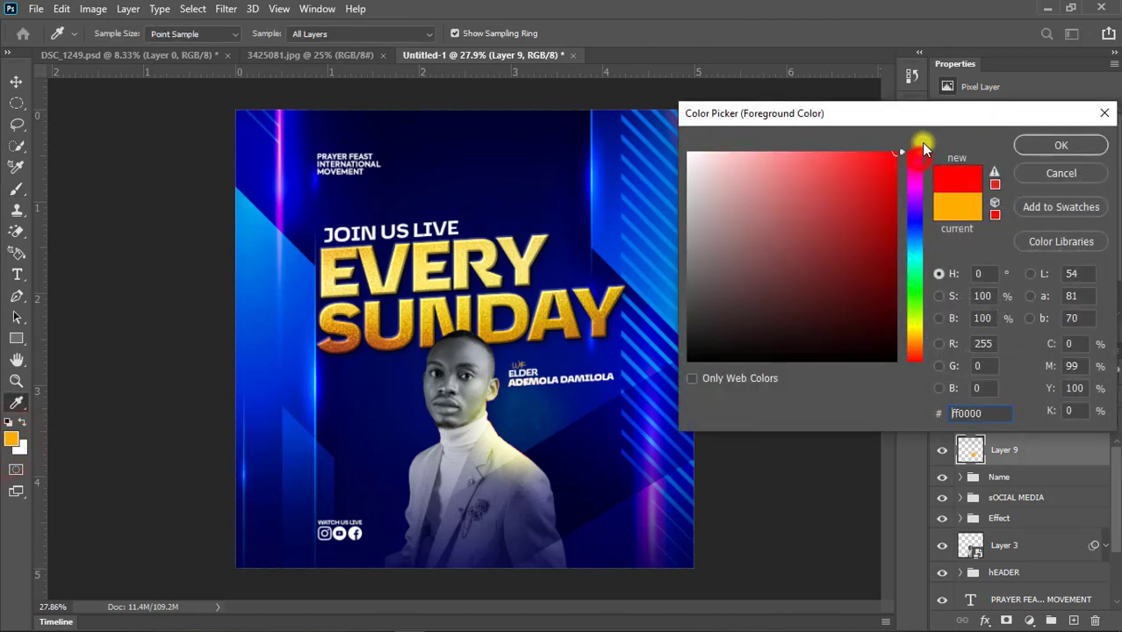
{"action": "left_click", "coordinate": [1068, 145]}
{"action": "key", "text": "b"}
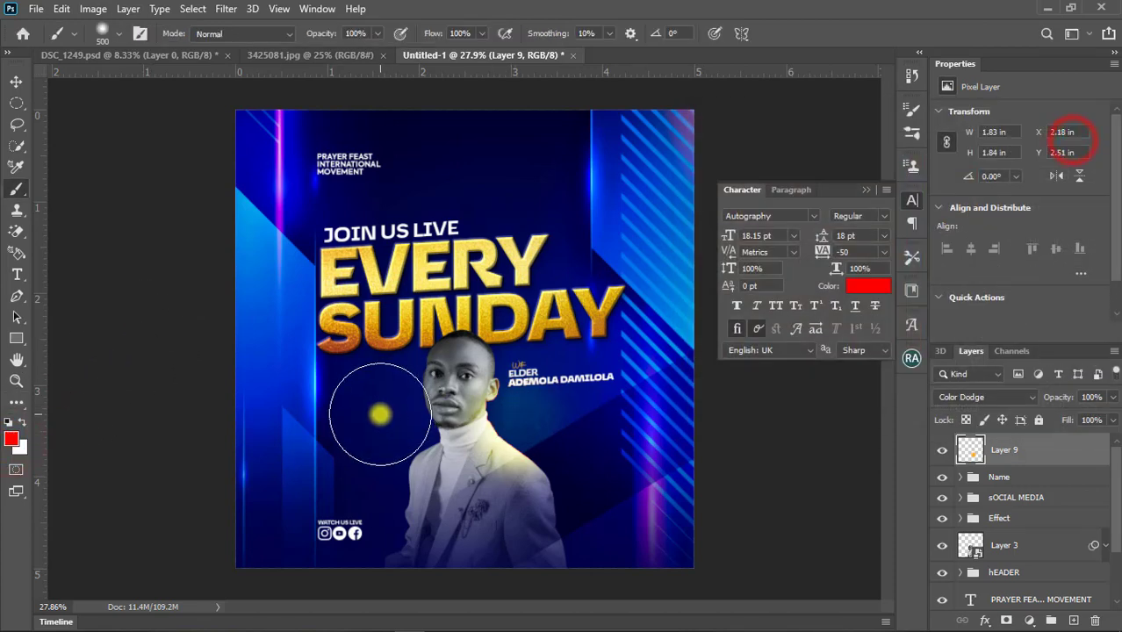
{"action": "left_click", "coordinate": [407, 465]}
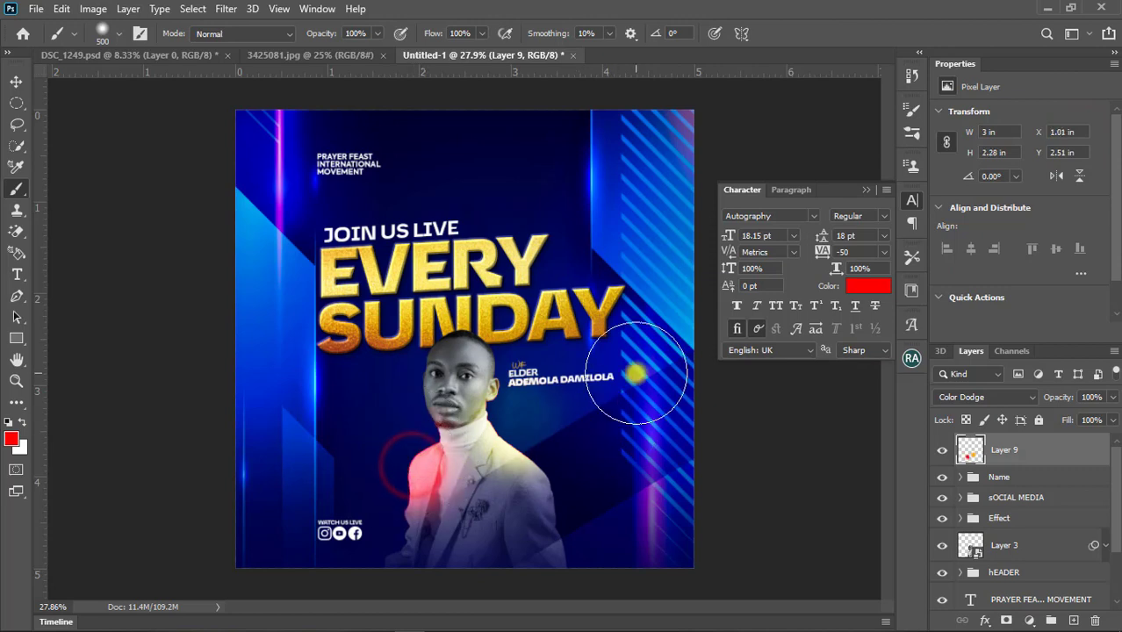
{"action": "key", "text": "ctrl+z"}
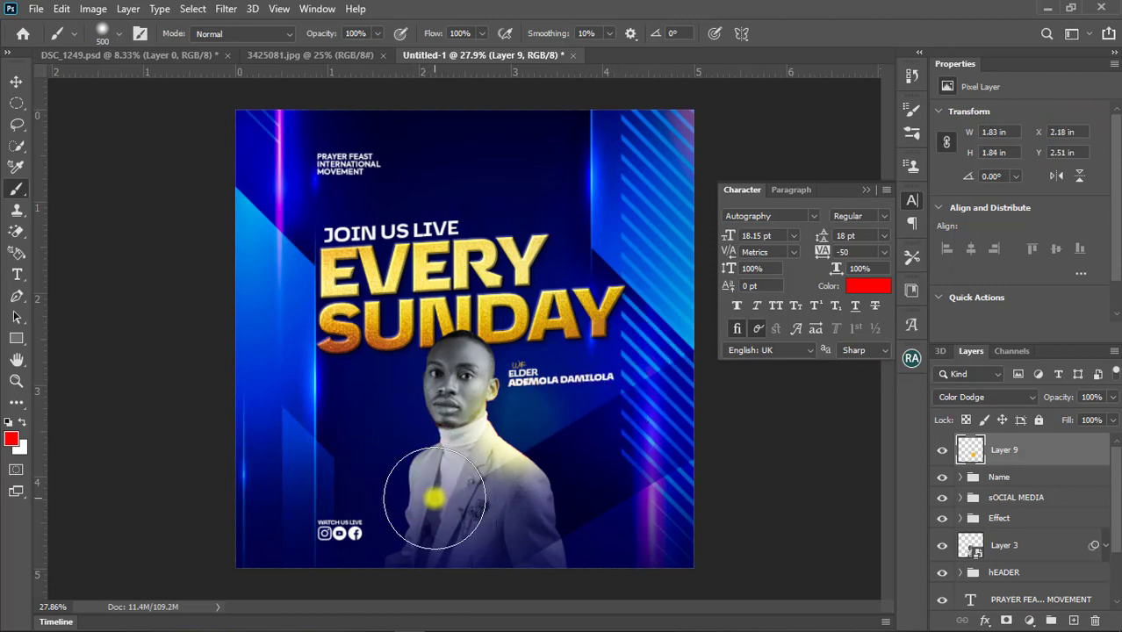
{"action": "left_click", "coordinate": [426, 494]}
{"action": "key", "text": "ctrl+z"}
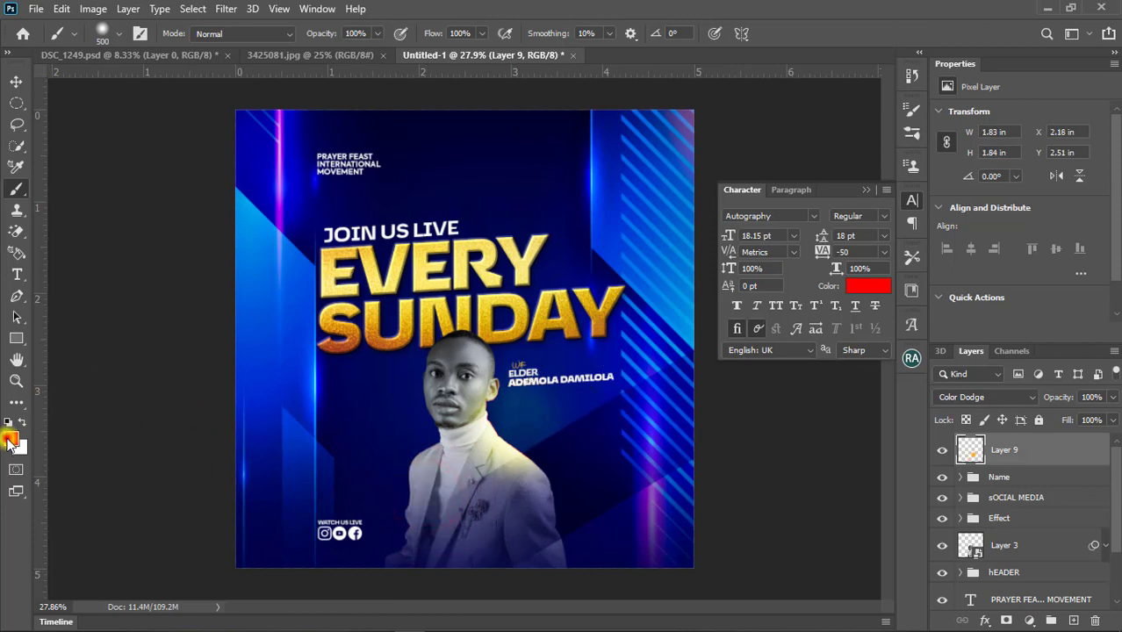
Step: Sample dark navy from the flyer top and dab it on the jacket and near ELDER
{"action": "left_click", "coordinate": [9, 439]}
{"action": "left_click", "coordinate": [546, 128]}
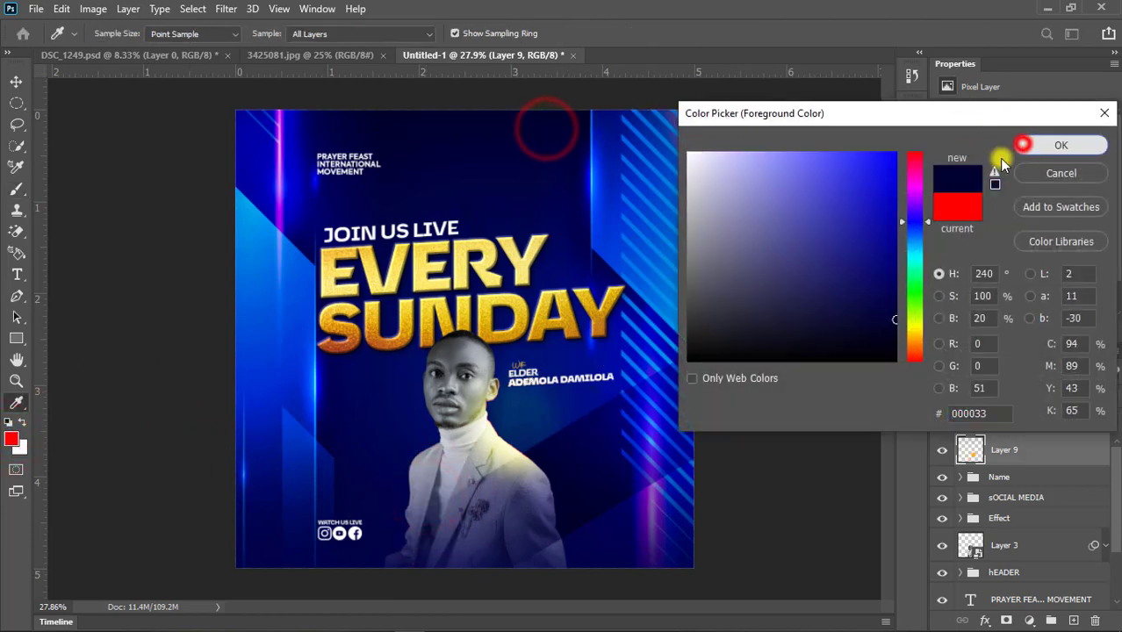
{"action": "left_click", "coordinate": [1024, 145]}
{"action": "left_click", "coordinate": [416, 449]}
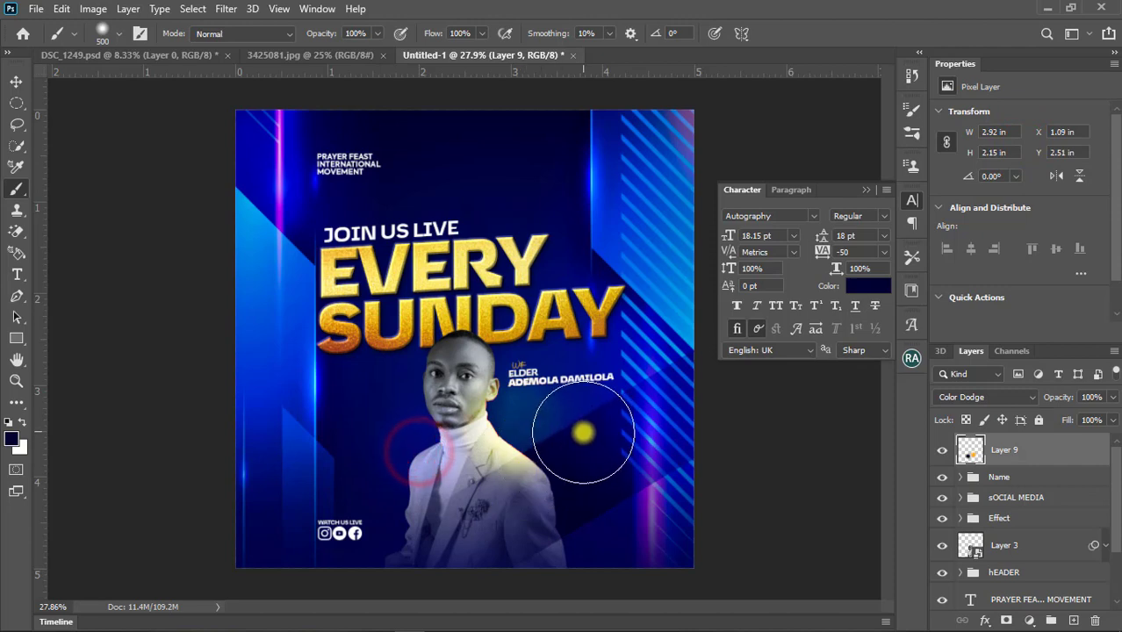
{"action": "left_click", "coordinate": [497, 350]}
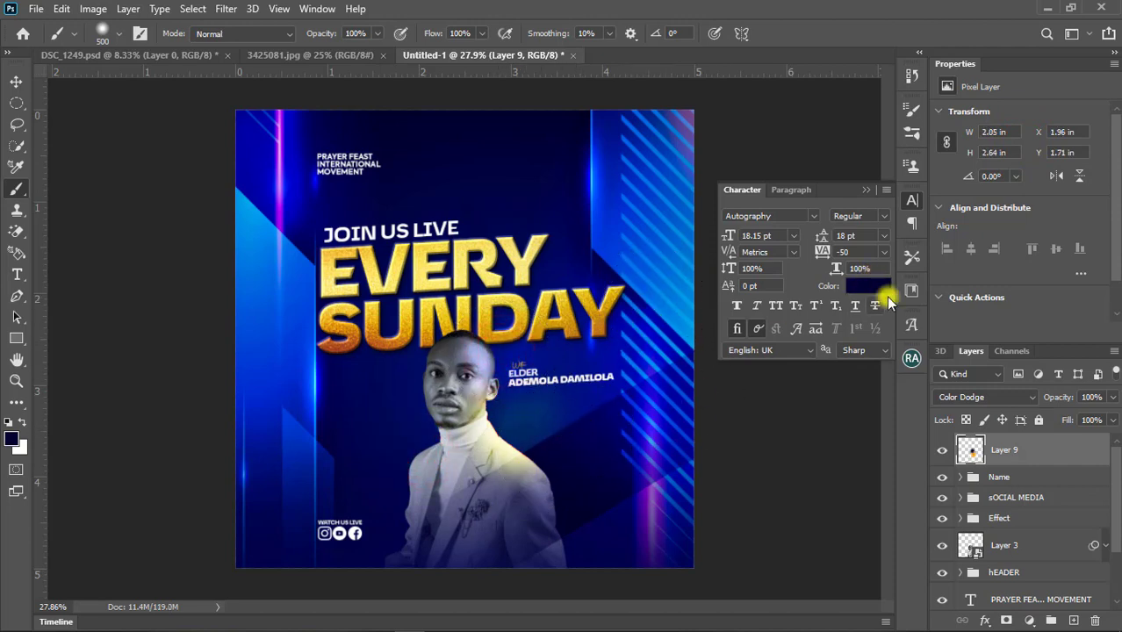
Step: Try a pure blue 0000ff stroke beside the figure, then undo it
{"action": "left_click", "coordinate": [13, 440]}
{"action": "left_click_drag", "start_coordinate": [865, 178], "coordinate": [896, 153]}
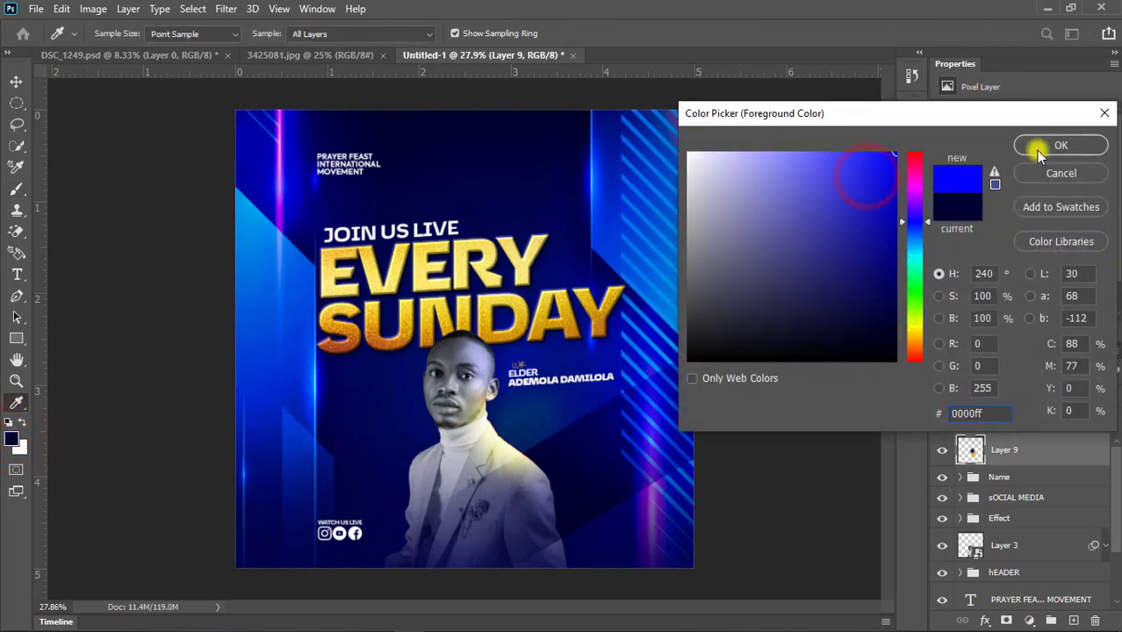
{"action": "left_click", "coordinate": [1061, 146]}
{"action": "key", "text": "b"}
{"action": "mouse_move", "coordinate": [512, 415]}
{"action": "left_mouse_down"}
{"action": "mouse_move", "coordinate": [579, 422]}
{"action": "mouse_move", "coordinate": [501, 466]}
{"action": "left_mouse_up"}
{"action": "key", "text": "ctrl+z"}
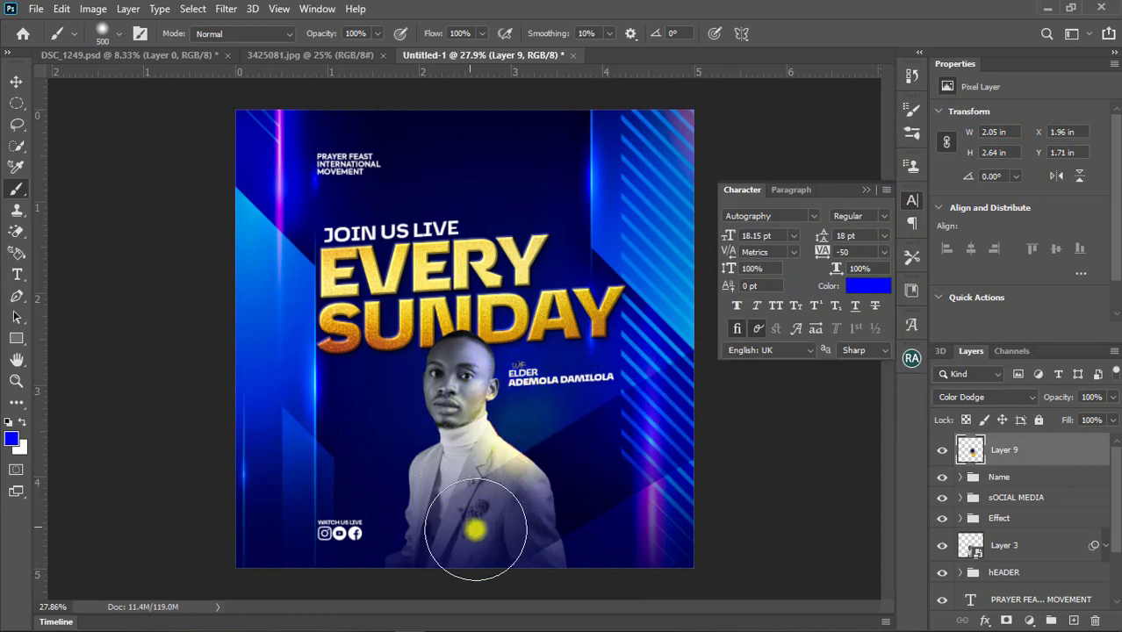
{"action": "left_click", "coordinate": [12, 79]}
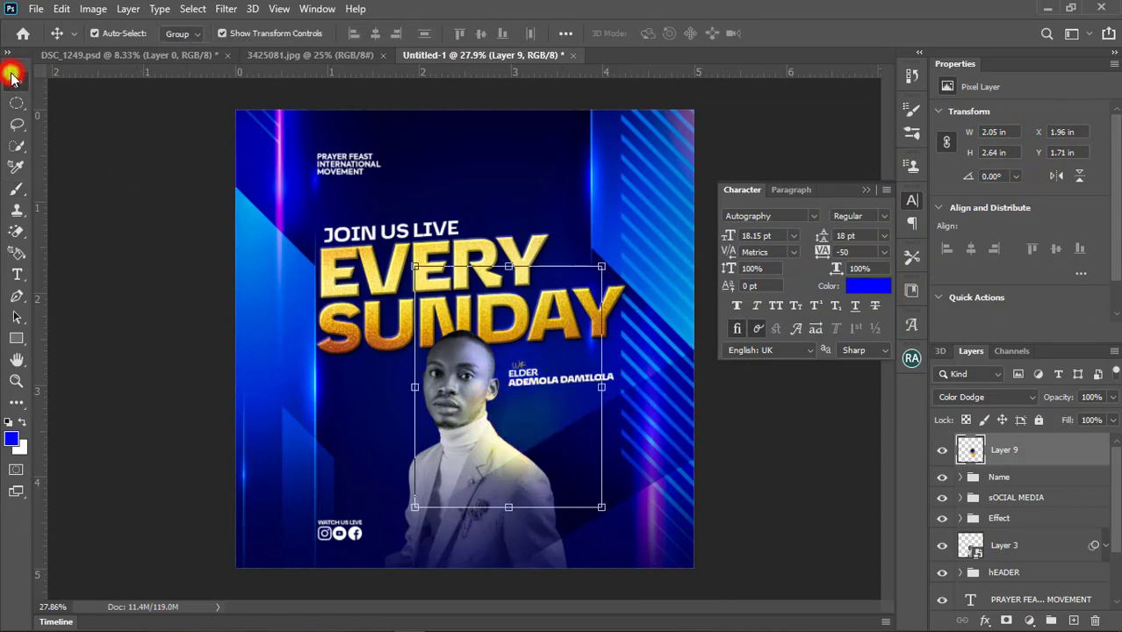
Step: Duplicate the portrait Layer 3 as Layer 3 copy and expand the original's smart filters
{"action": "left_click", "coordinate": [749, 394]}
{"action": "scroll", "coordinate": [468, 362], "scroll_direction": "up", "scroll_amount": 2}
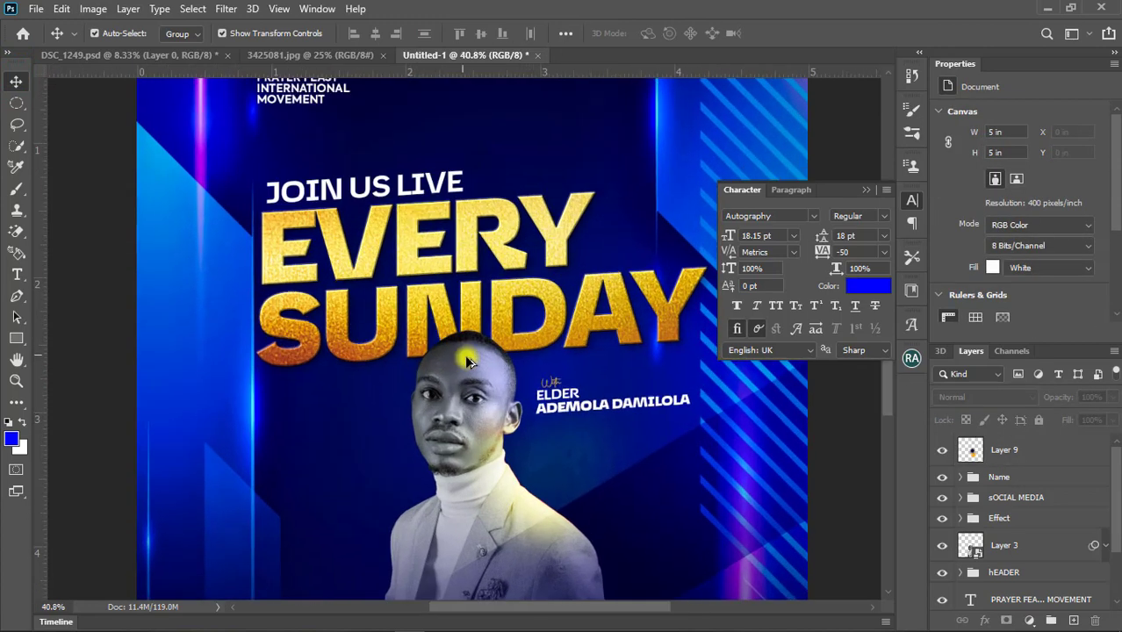
{"action": "scroll", "coordinate": [468, 362], "scroll_direction": "up", "scroll_amount": 1}
{"action": "scroll", "coordinate": [485, 368], "scroll_direction": "up", "scroll_amount": 1}
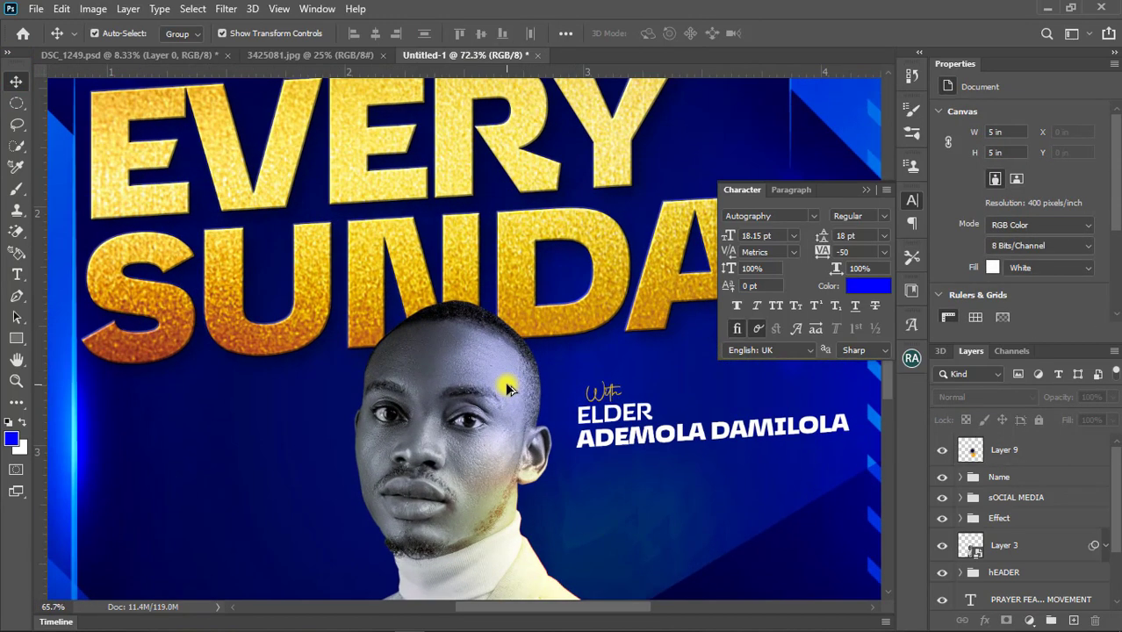
{"action": "scroll", "coordinate": [509, 389], "scroll_direction": "down", "scroll_amount": 1}
{"action": "left_click", "coordinate": [487, 374]}
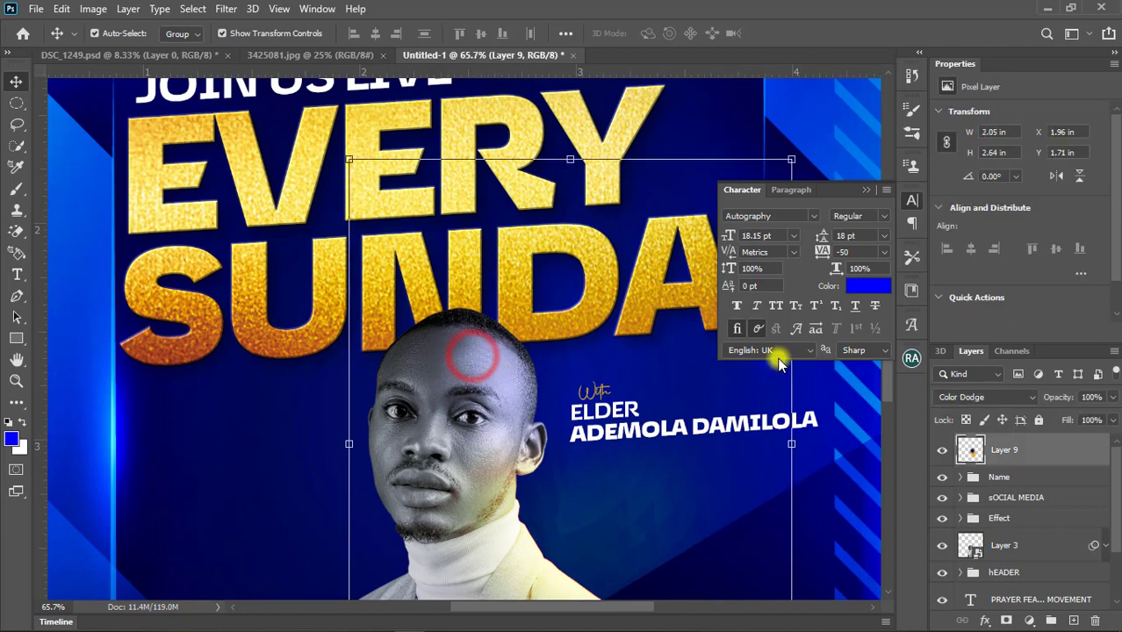
{"action": "scroll", "coordinate": [997, 523], "scroll_direction": "down", "scroll_amount": 3}
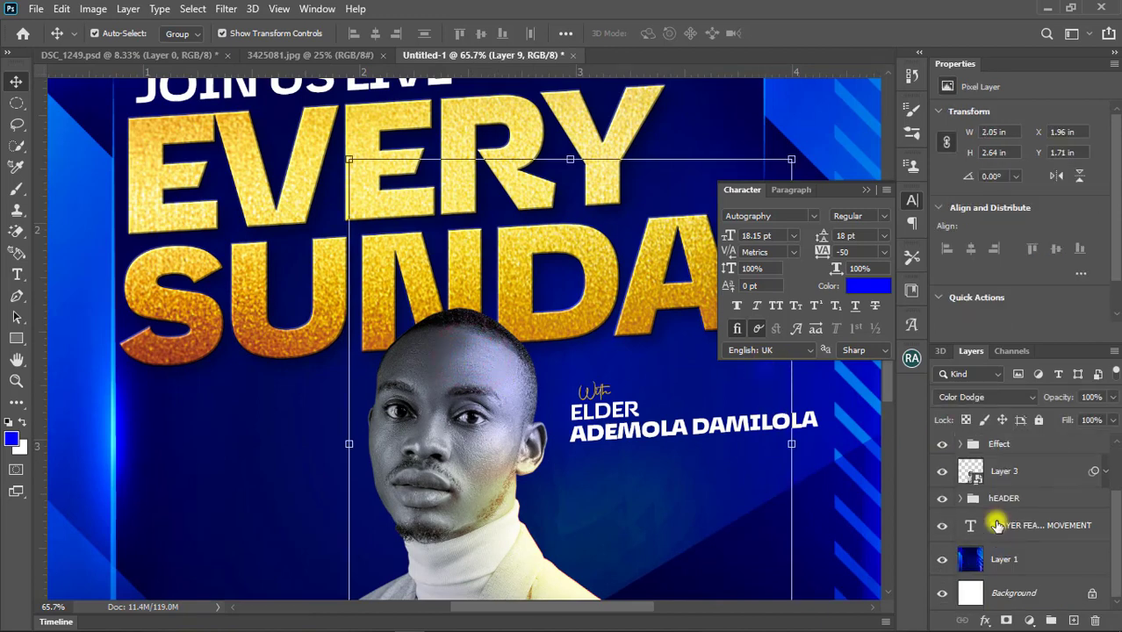
{"action": "left_click", "coordinate": [1022, 470]}
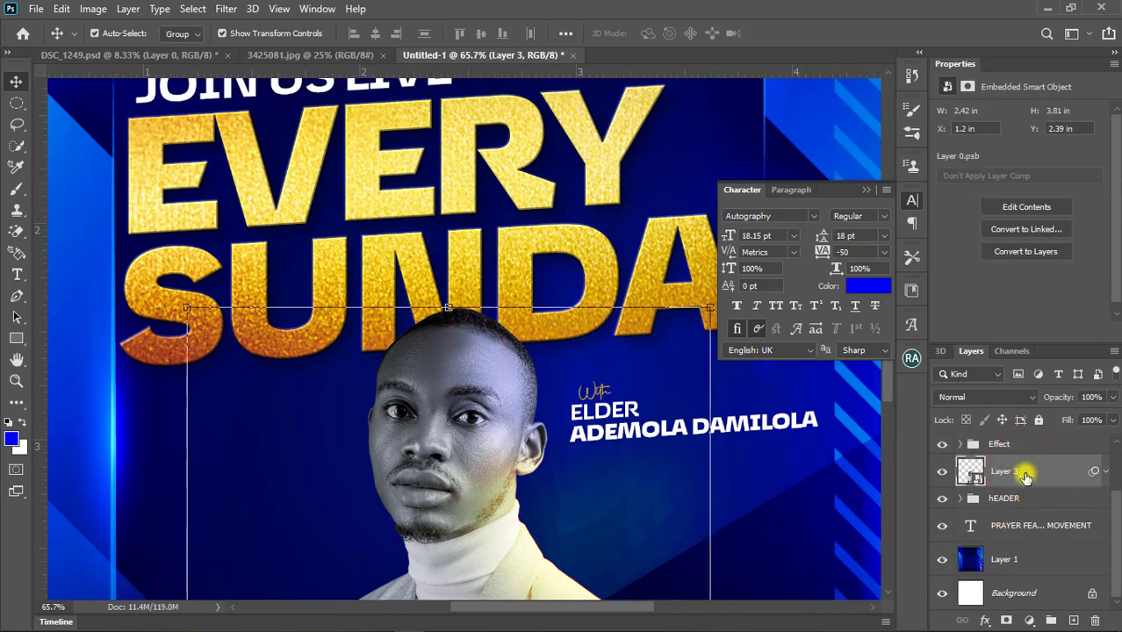
{"action": "mouse_move", "coordinate": [1029, 485]}
{"action": "left_mouse_down"}
{"action": "mouse_move", "coordinate": [1057, 619]}
{"action": "mouse_move", "coordinate": [1073, 620]}
{"action": "left_mouse_up"}
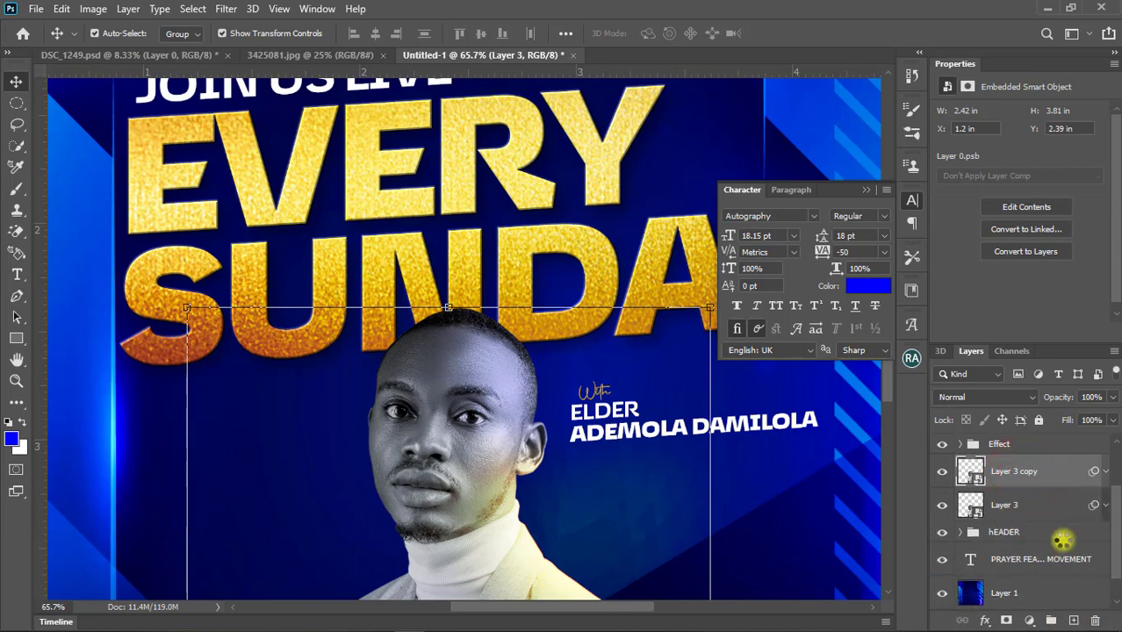
{"action": "left_click", "coordinate": [1045, 500]}
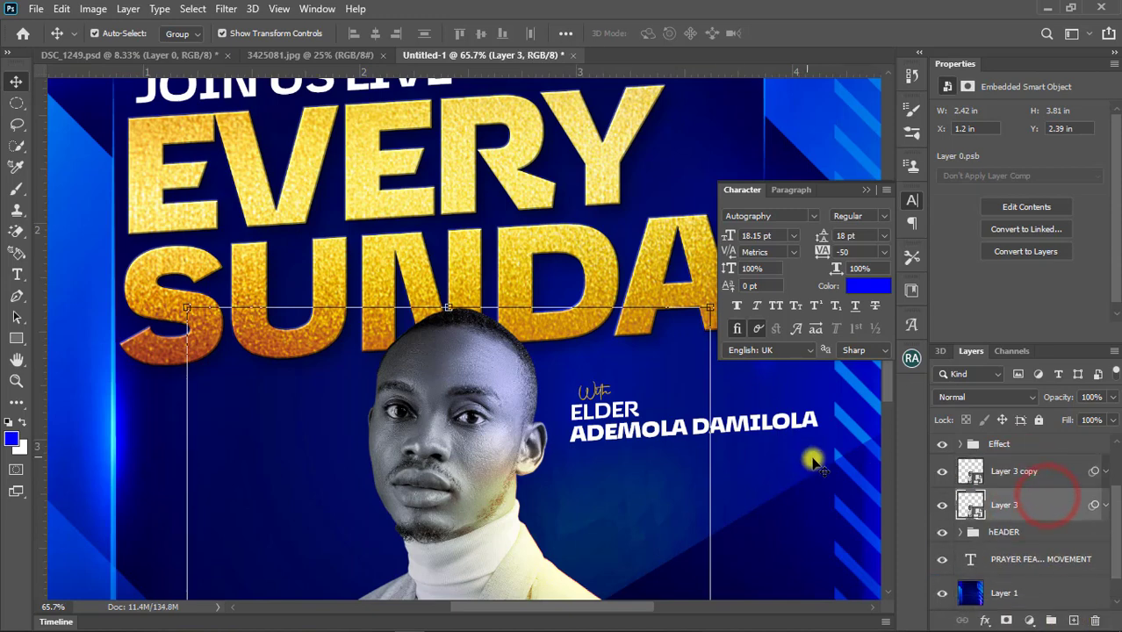
{"action": "left_click", "coordinate": [1104, 503]}
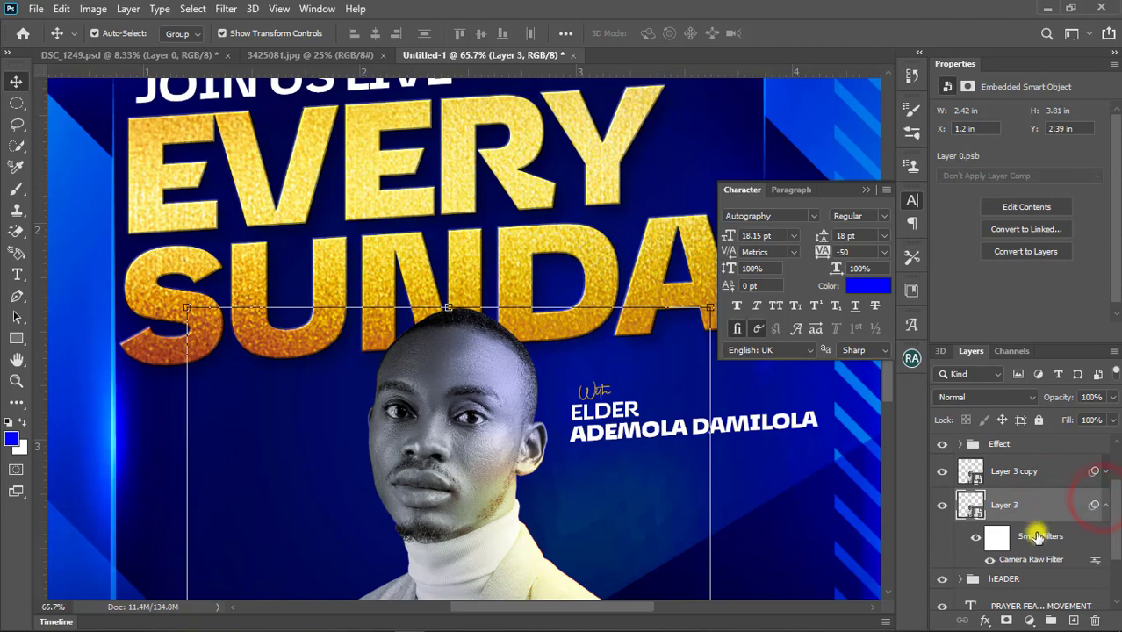
Step: Add a Color Overlay to Layer 3 using gold sampled from the headline text
{"action": "right_click", "coordinate": [1083, 503]}
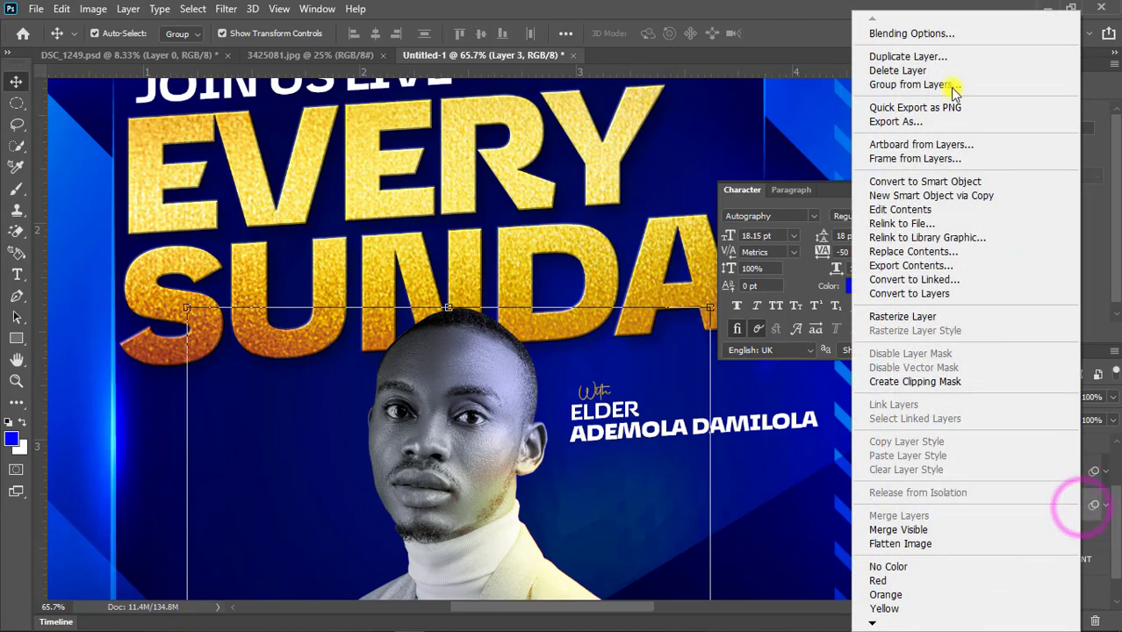
{"action": "left_click", "coordinate": [953, 33]}
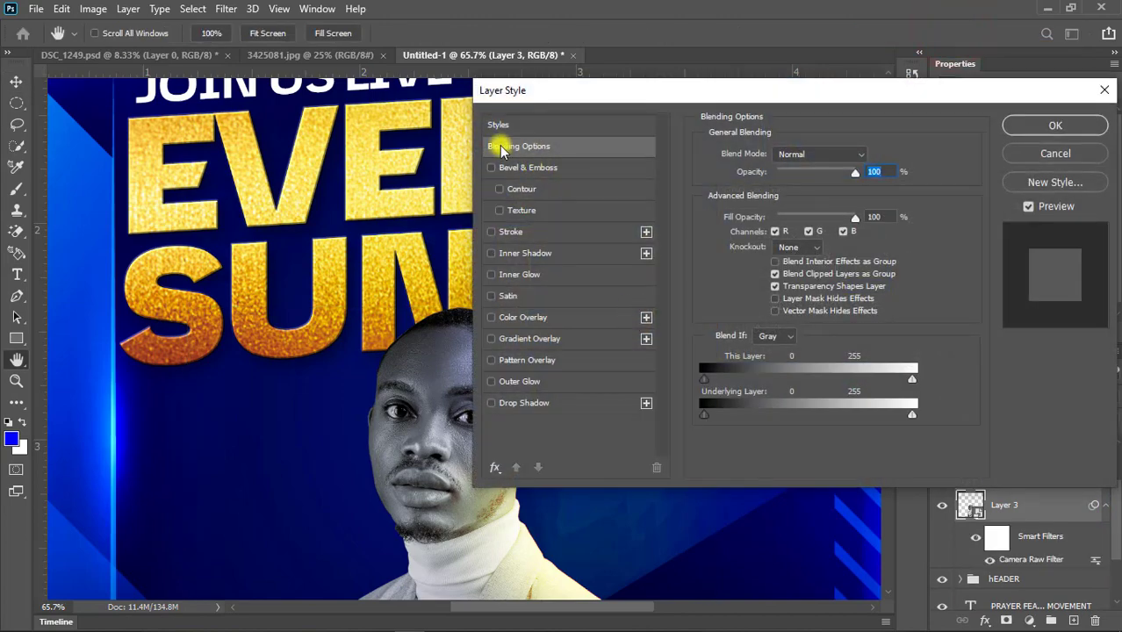
{"action": "left_click", "coordinate": [538, 317]}
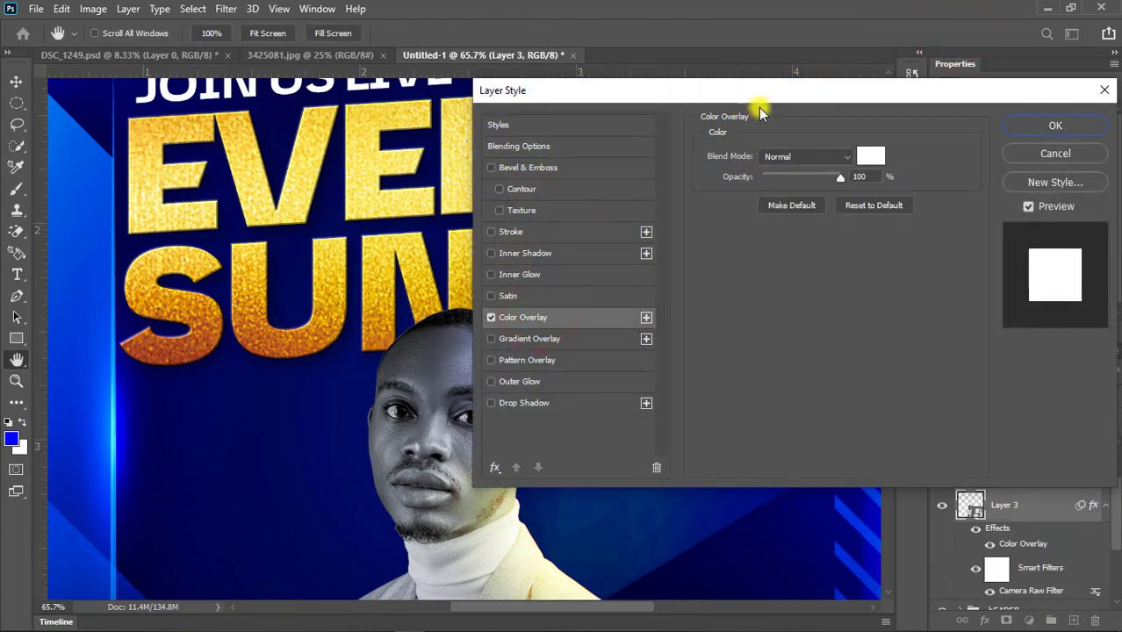
{"action": "left_click", "coordinate": [869, 158]}
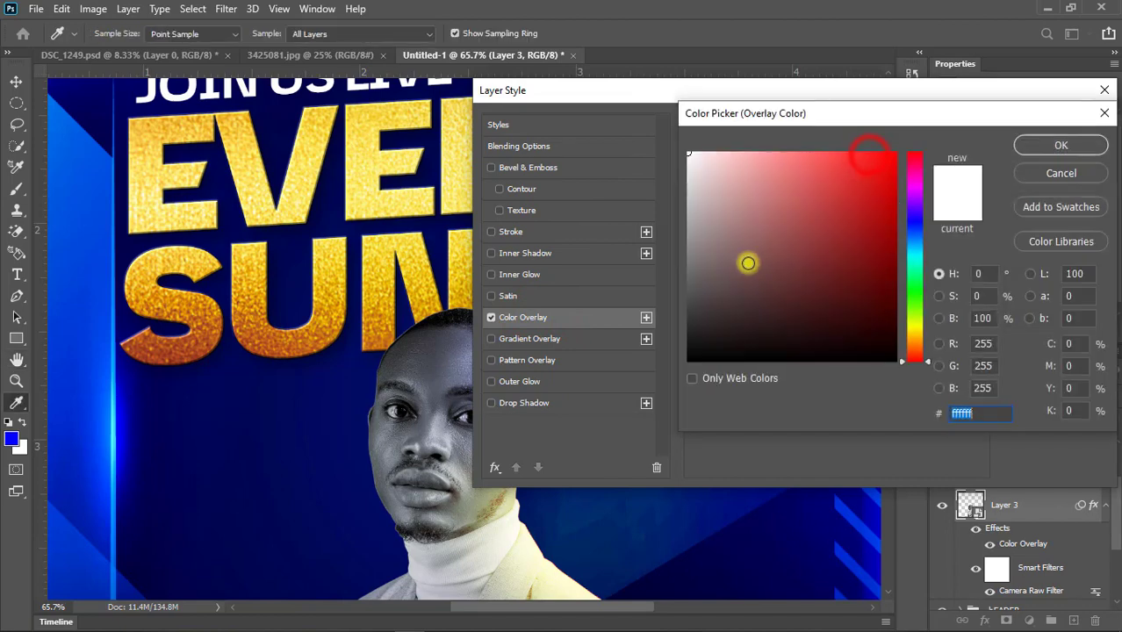
{"action": "left_click_drag", "start_coordinate": [377, 202], "coordinate": [415, 202]}
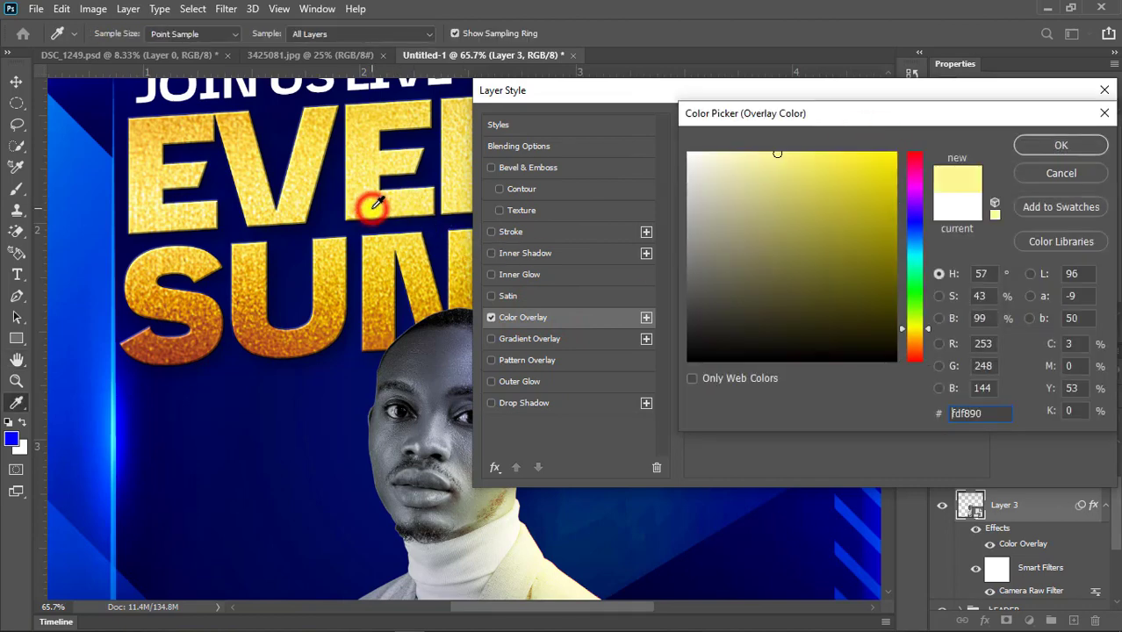
{"action": "left_click", "coordinate": [1084, 144]}
{"action": "left_click", "coordinate": [1075, 128]}
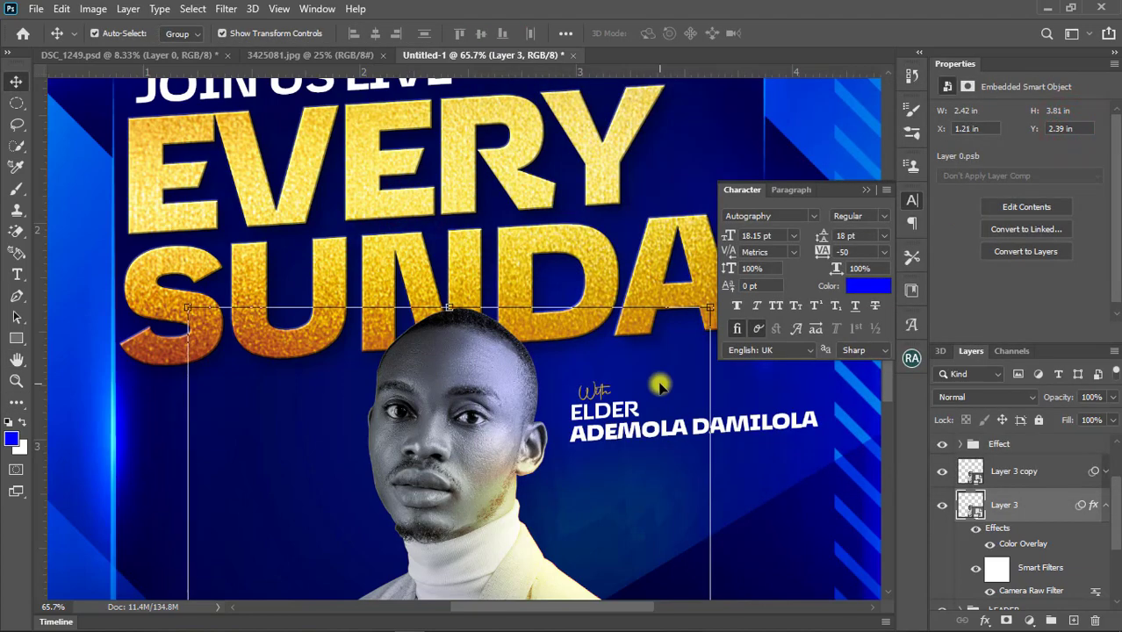
Step: Nudge the Layer 3 portrait a few pixels with the arrow keys
{"action": "key", "text": "Right"}
{"action": "key", "text": "Right"}
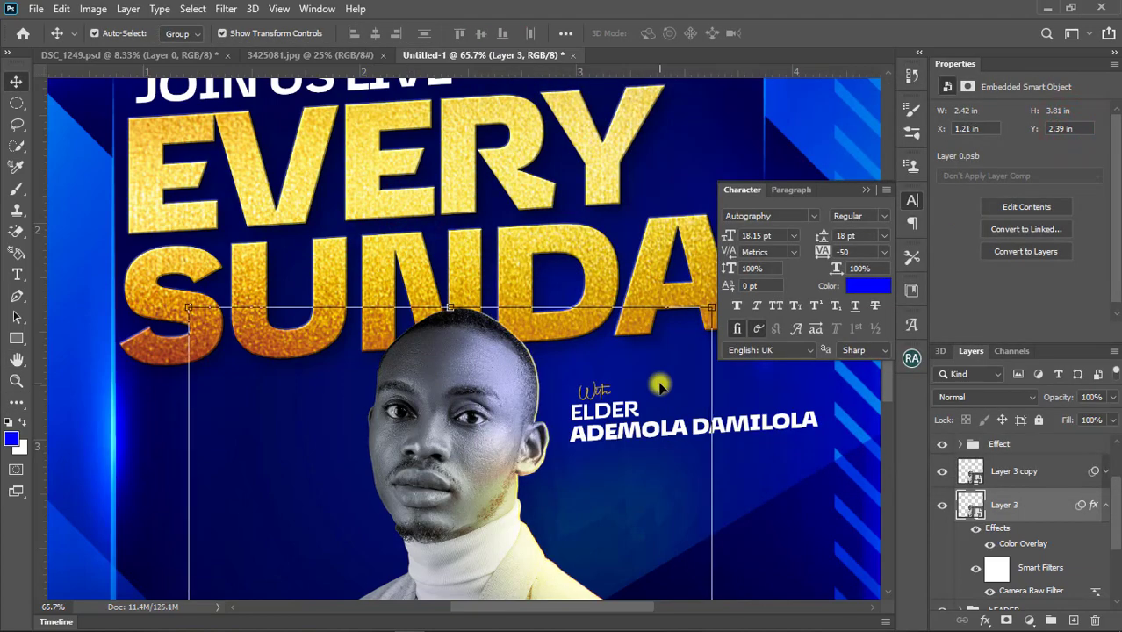
{"action": "key", "text": "Right"}
{"action": "key", "text": "Right"}
{"action": "scroll", "coordinate": [616, 363], "scroll_direction": "down", "scroll_amount": 1}
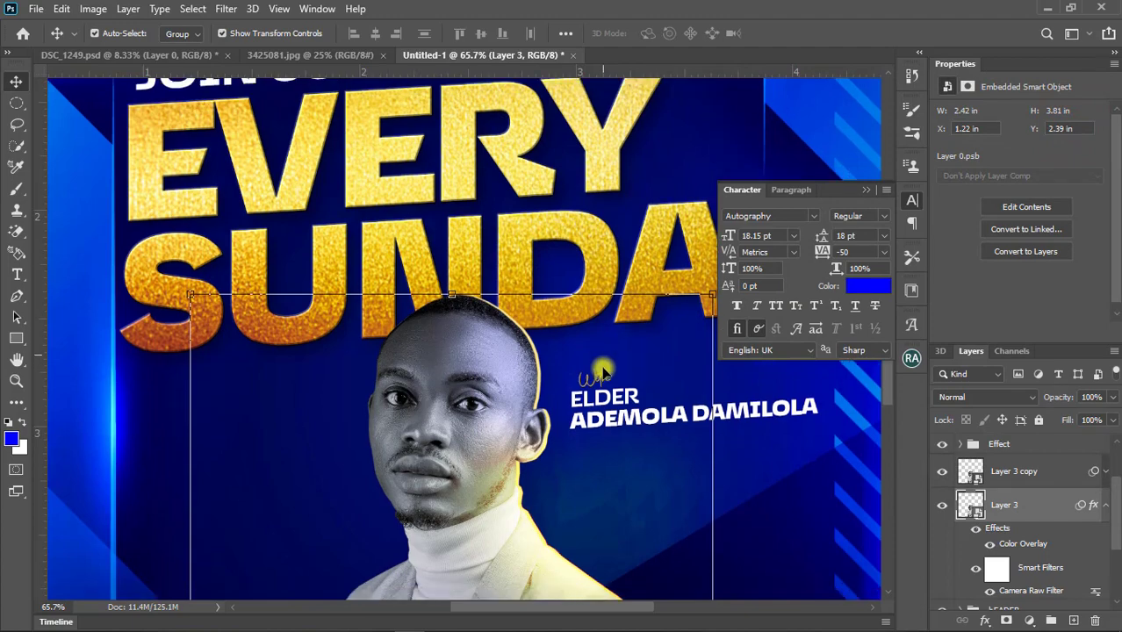
{"action": "scroll", "coordinate": [610, 368], "scroll_direction": "down", "scroll_amount": 3}
{"action": "scroll", "coordinate": [597, 377], "scroll_direction": "down", "scroll_amount": 2}
{"action": "scroll", "coordinate": [570, 400], "scroll_direction": "down", "scroll_amount": 1}
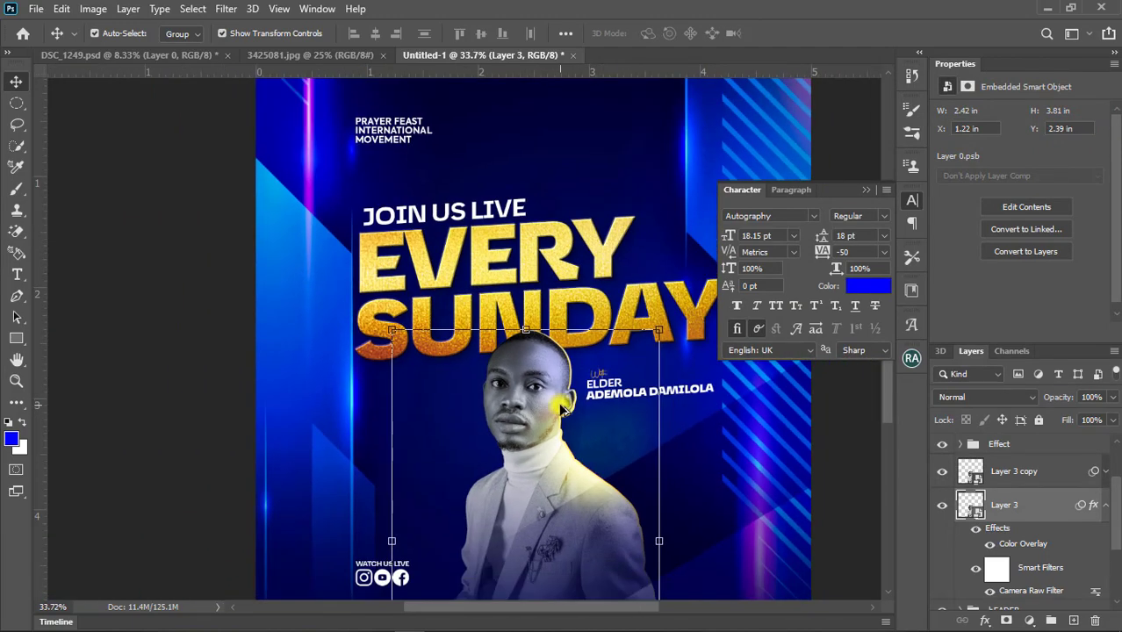
{"action": "key", "text": "Left"}
{"action": "key", "text": "Left"}
{"action": "key", "text": "Left"}
{"action": "key", "text": "Left"}
{"action": "key", "text": "Left"}
{"action": "key", "text": "Left"}
{"action": "key", "text": "Left"}
{"action": "key", "text": "Left"}
{"action": "key", "text": "Left"}
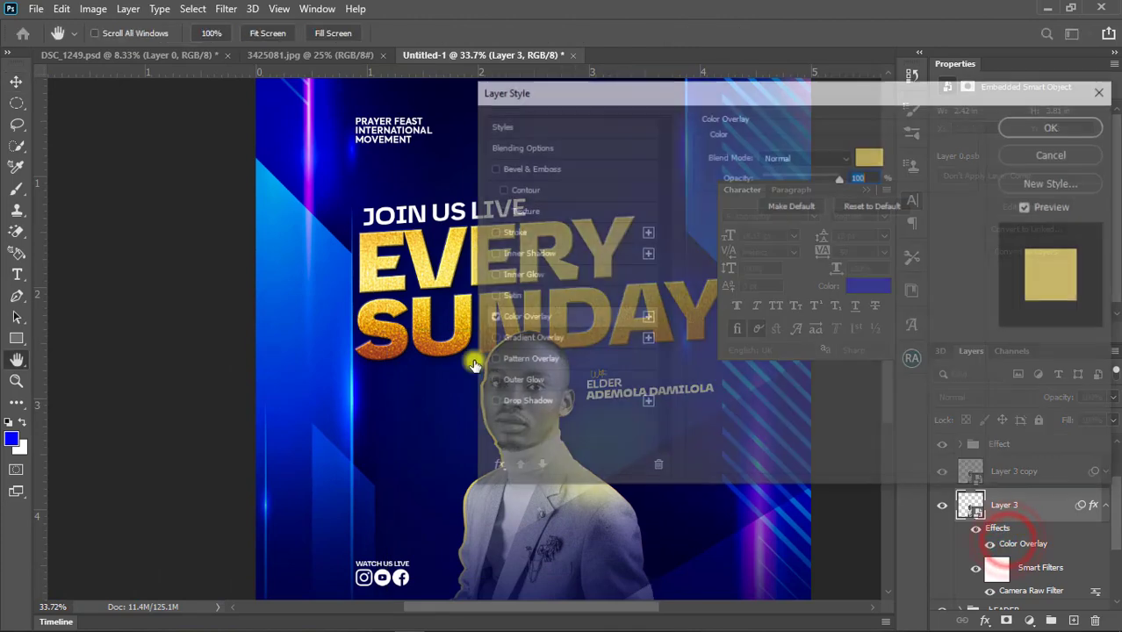
Step: Change the overlay colour to a deeper orange, #ffb300, and apply it
{"action": "left_click", "coordinate": [870, 160]}
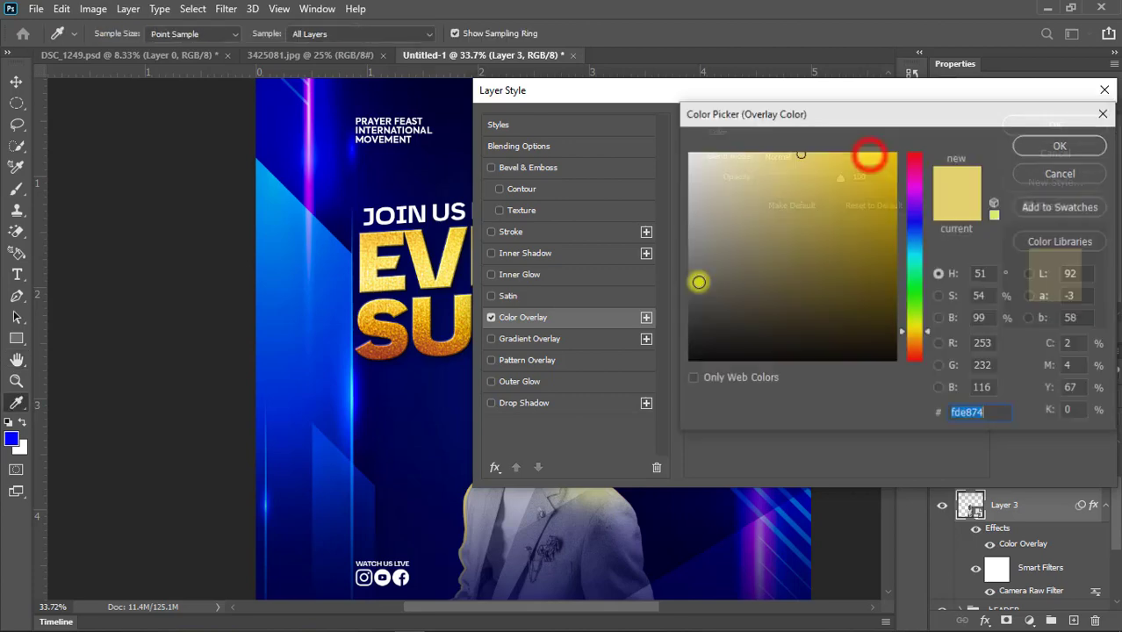
{"action": "left_click", "coordinate": [431, 316]}
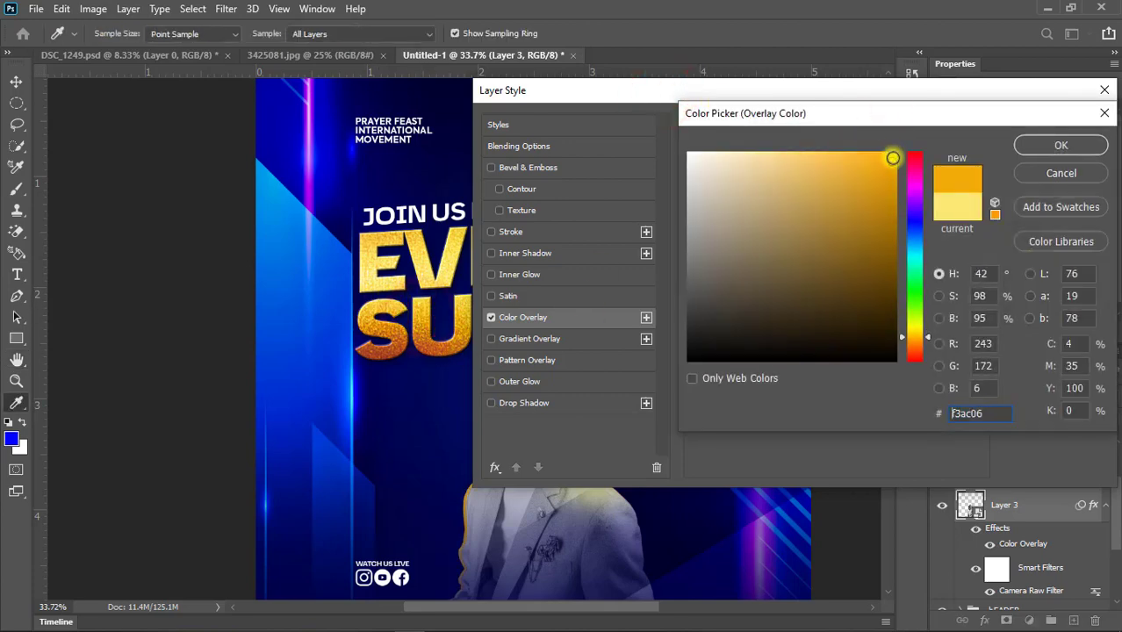
{"action": "left_click", "coordinate": [894, 157]}
{"action": "left_click_drag", "start_coordinate": [901, 151], "coordinate": [904, 139]}
{"action": "left_click", "coordinate": [1074, 148]}
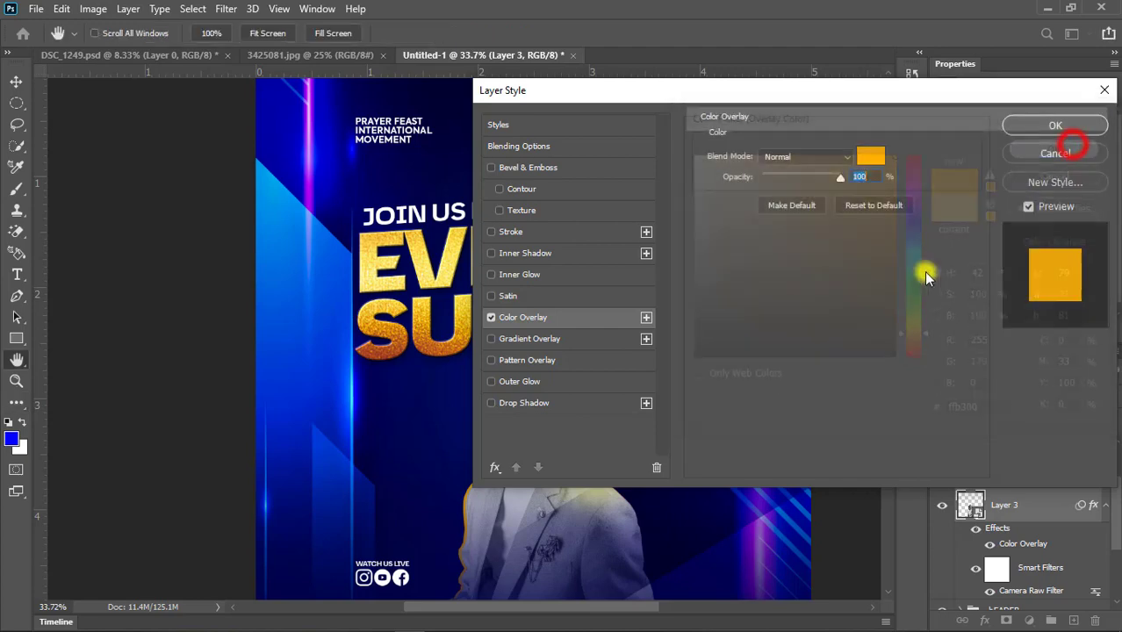
{"action": "left_click", "coordinate": [1054, 126]}
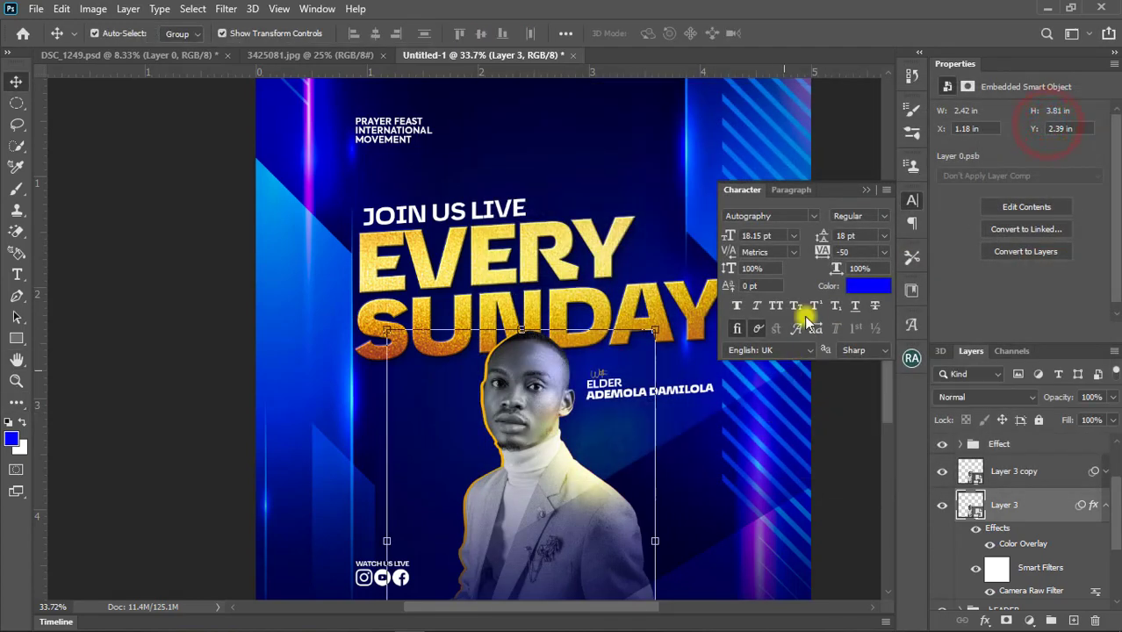
{"action": "left_click", "coordinate": [867, 190]}
Step: Deselect the current layer and start the File > Open command
{"action": "left_click", "coordinate": [827, 408]}
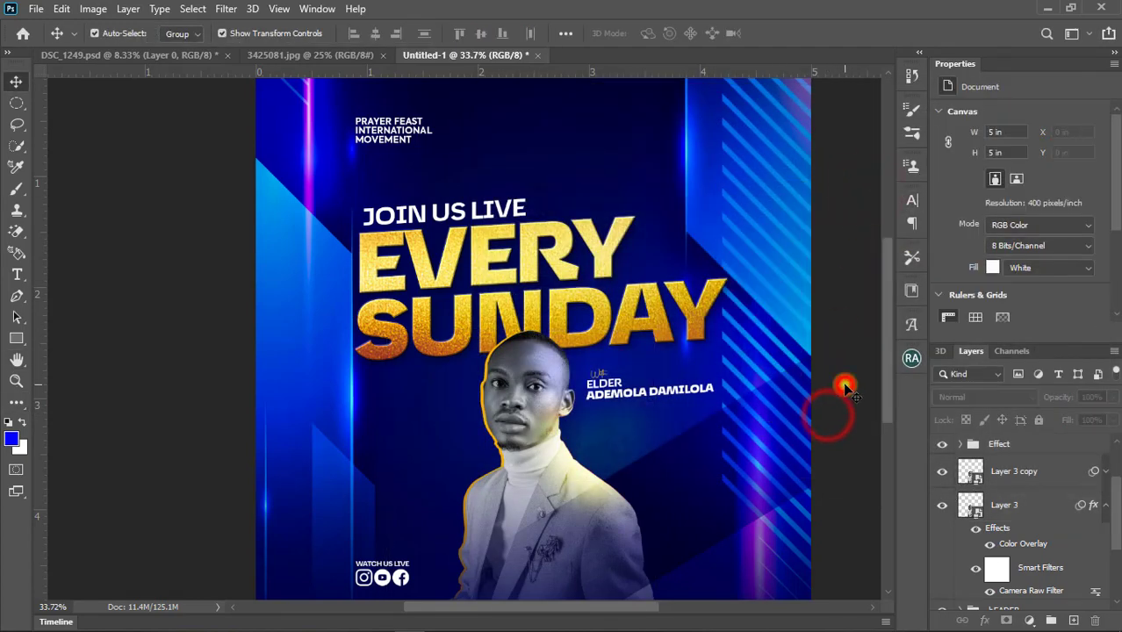
{"action": "scroll", "coordinate": [676, 391], "scroll_direction": "down", "scroll_amount": 2}
{"action": "scroll", "coordinate": [636, 392], "scroll_direction": "down", "scroll_amount": 1}
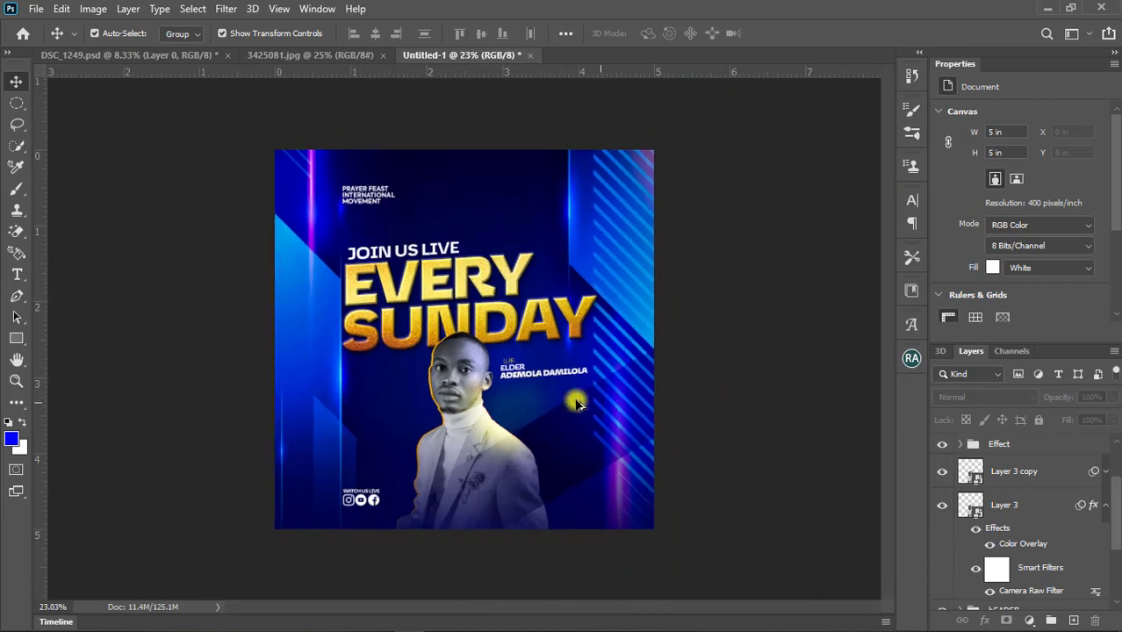
{"action": "scroll", "coordinate": [472, 391], "scroll_direction": "up", "scroll_amount": 1}
{"action": "scroll", "coordinate": [471, 391], "scroll_direction": "up", "scroll_amount": 1}
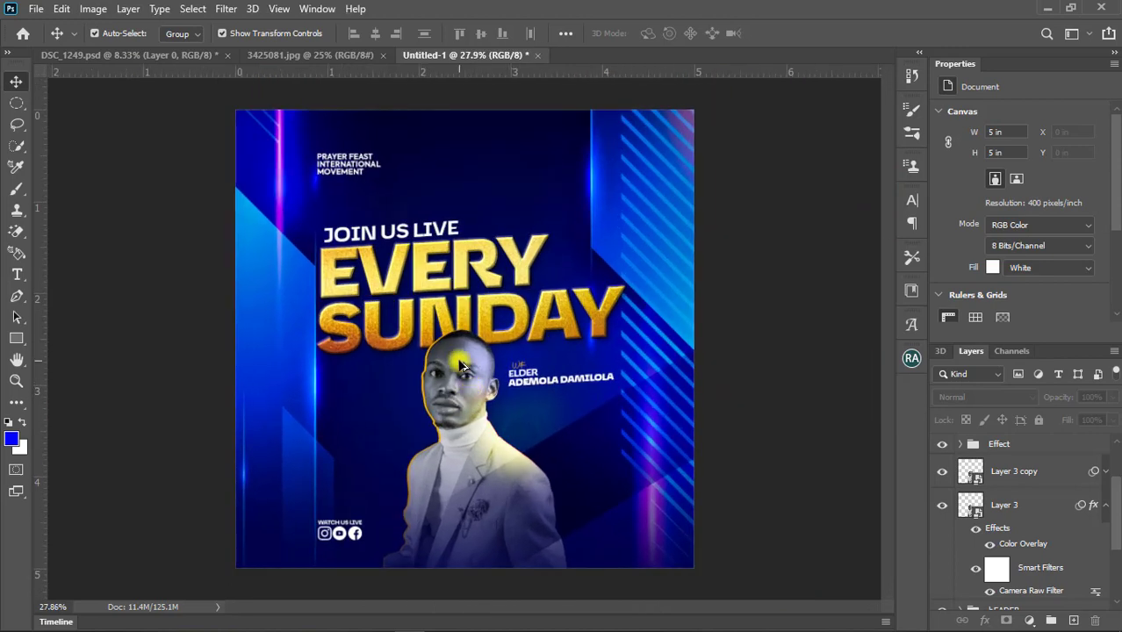
{"action": "scroll", "coordinate": [463, 361], "scroll_direction": "up", "scroll_amount": 1}
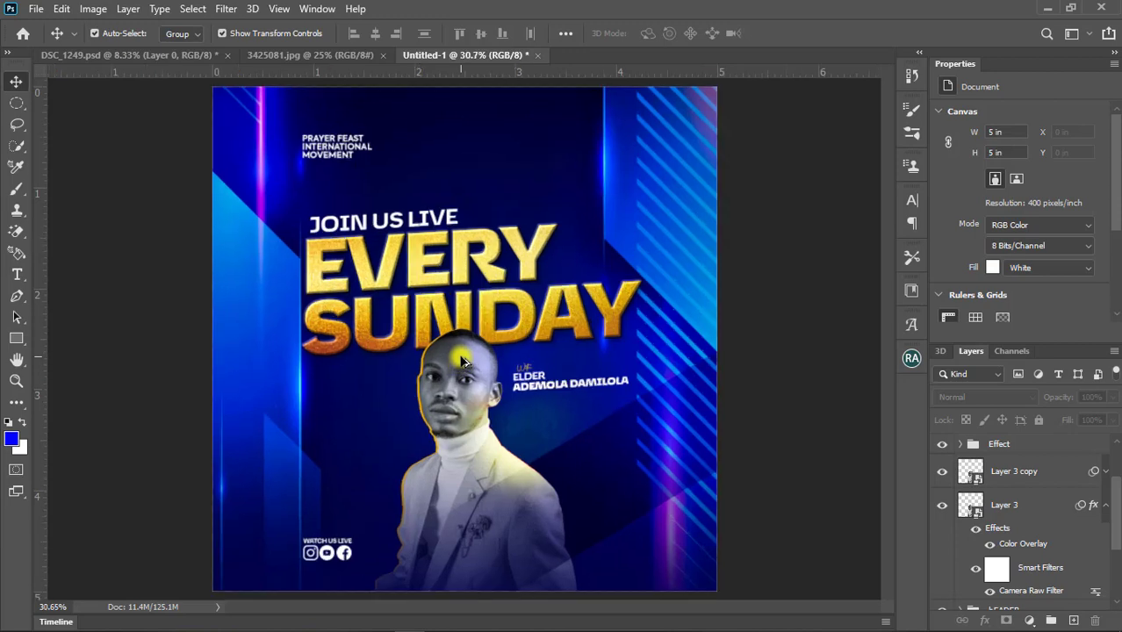
{"action": "scroll", "coordinate": [463, 361], "scroll_direction": "down", "scroll_amount": 1}
{"action": "scroll", "coordinate": [464, 361], "scroll_direction": "down", "scroll_amount": 1}
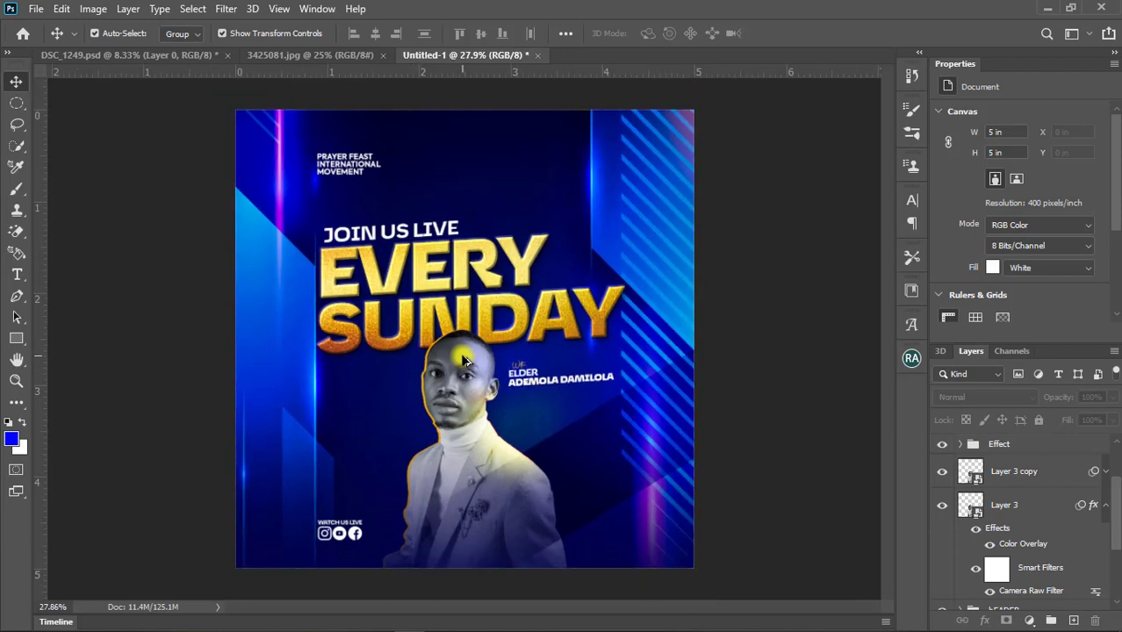
{"action": "left_click", "coordinate": [36, 8]}
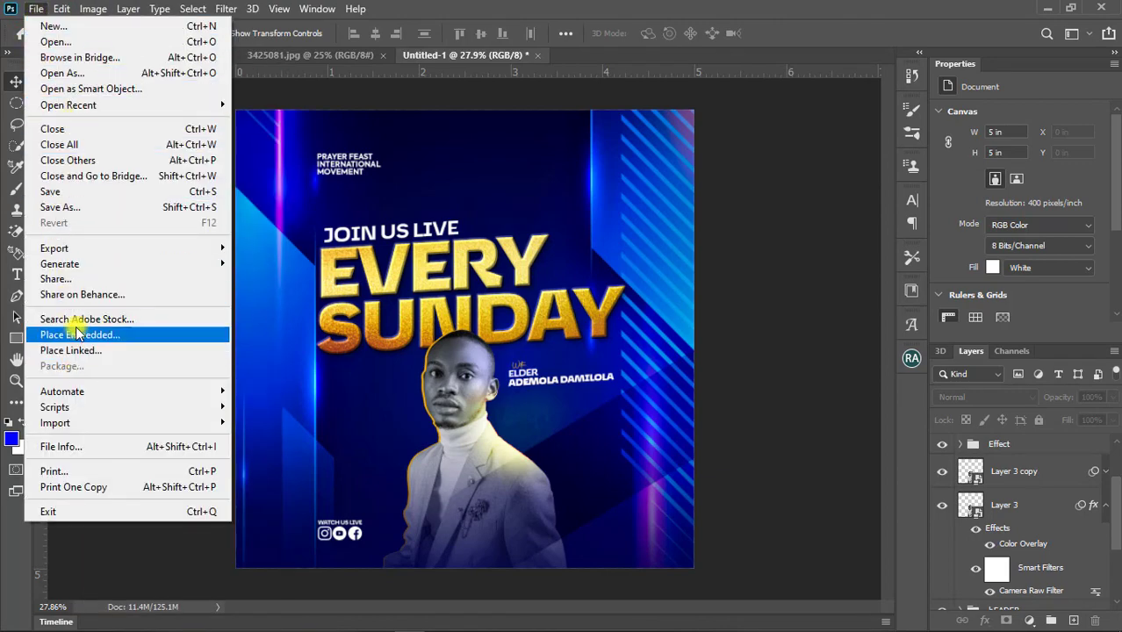
{"action": "left_click", "coordinate": [73, 42]}
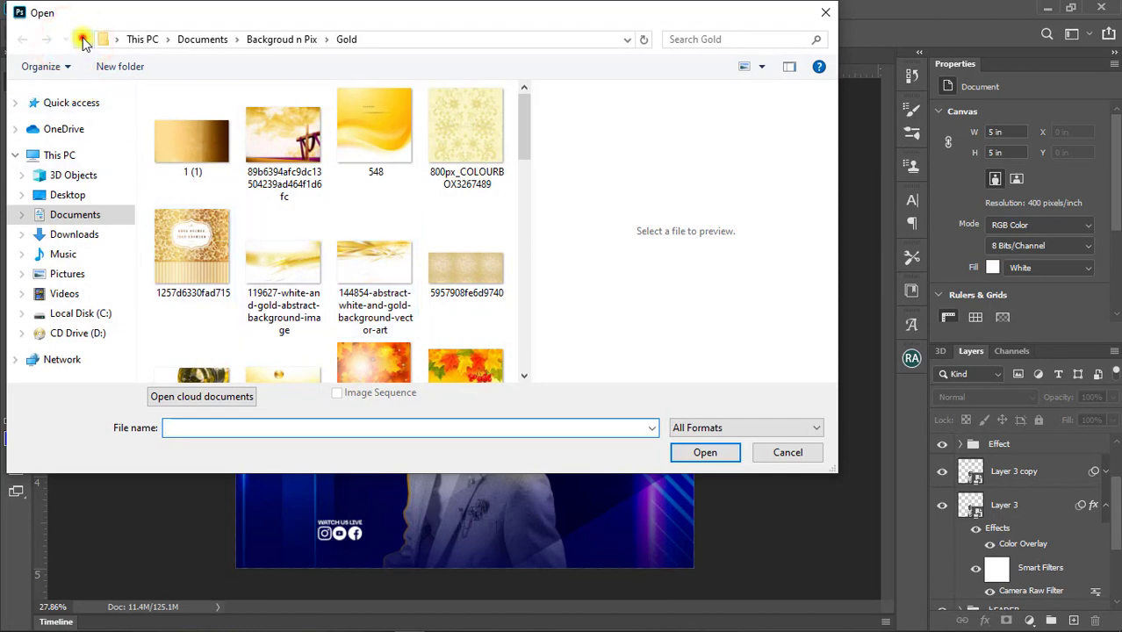
Step: Navigate to Backgroud n Pix > New folderD and open OPED_t580.jpg
{"action": "left_click", "coordinate": [82, 39]}
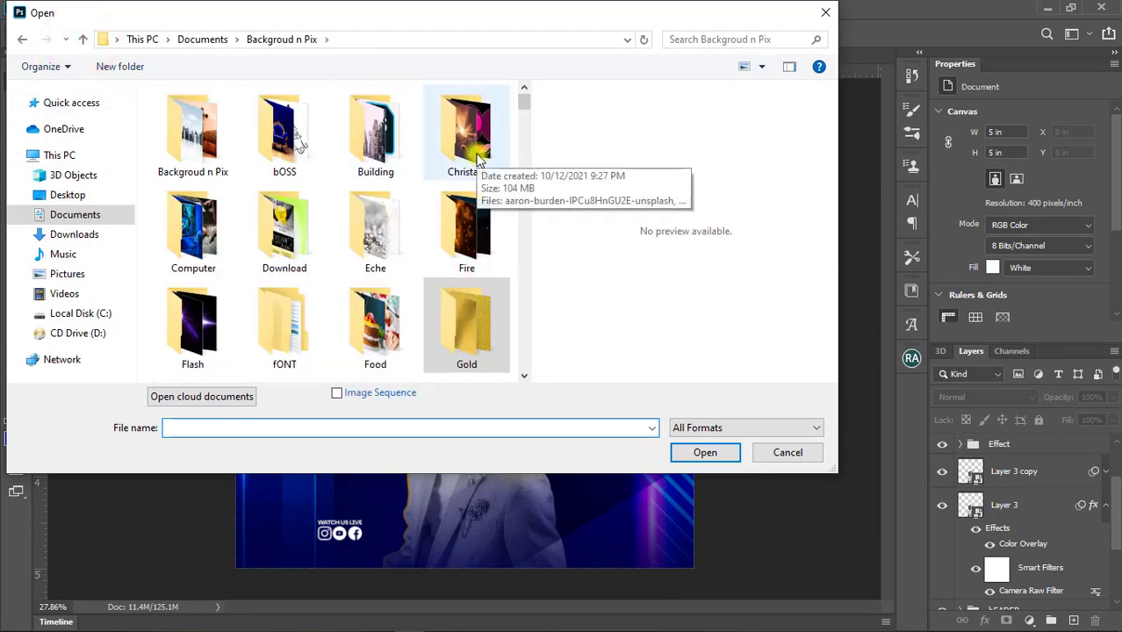
{"action": "scroll", "coordinate": [455, 296], "scroll_direction": "down", "scroll_amount": 2}
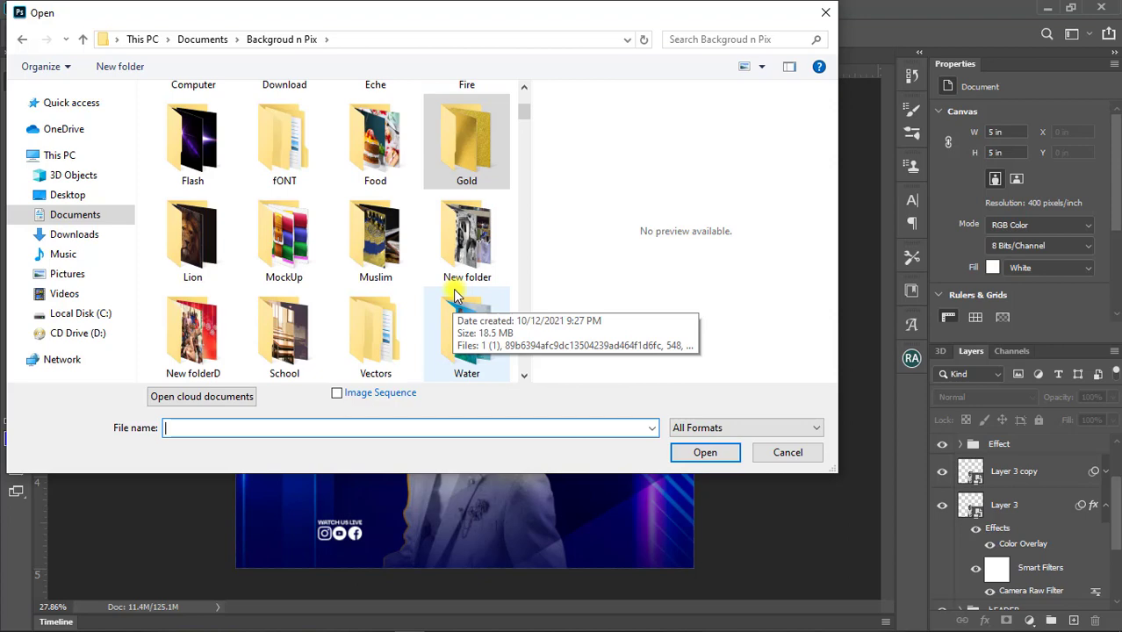
{"action": "double_click", "coordinate": [184, 332]}
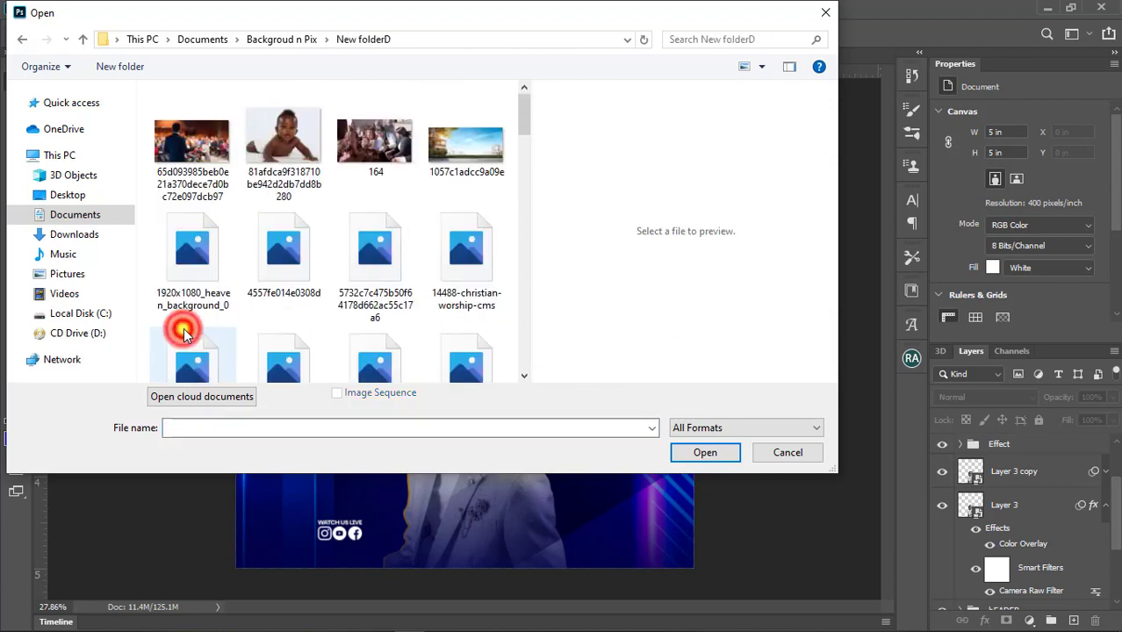
{"action": "scroll", "coordinate": [329, 264], "scroll_direction": "down", "scroll_amount": 2}
{"action": "scroll", "coordinate": [329, 263], "scroll_direction": "down", "scroll_amount": 1}
{"action": "scroll", "coordinate": [330, 302], "scroll_direction": "down", "scroll_amount": 2}
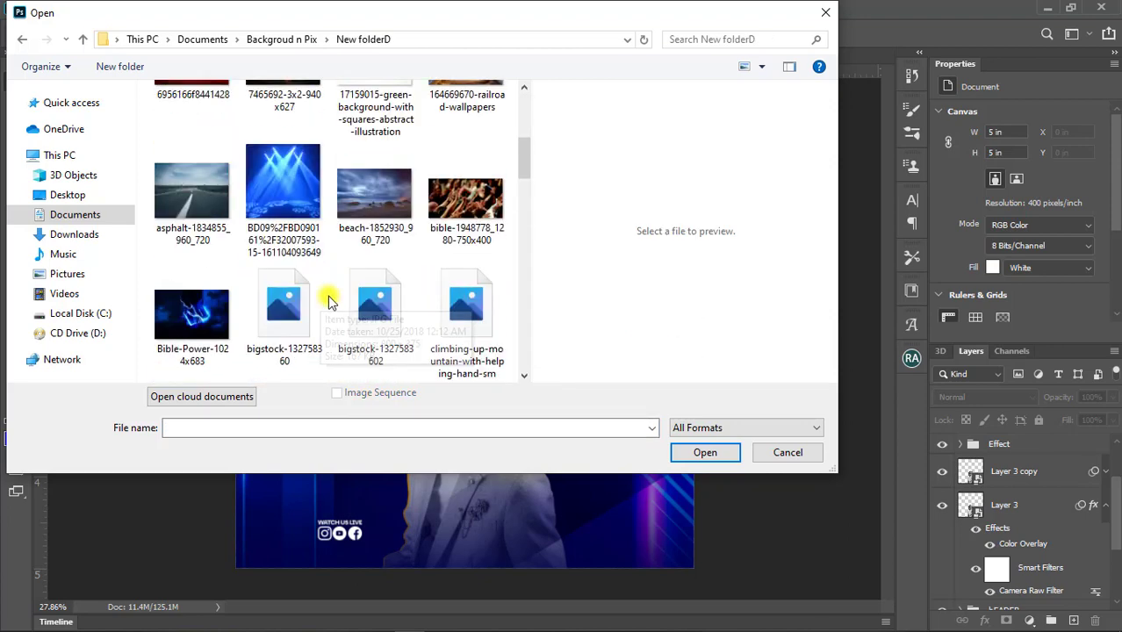
{"action": "scroll", "coordinate": [327, 293], "scroll_direction": "down", "scroll_amount": 2}
{"action": "scroll", "coordinate": [327, 294], "scroll_direction": "down", "scroll_amount": 4}
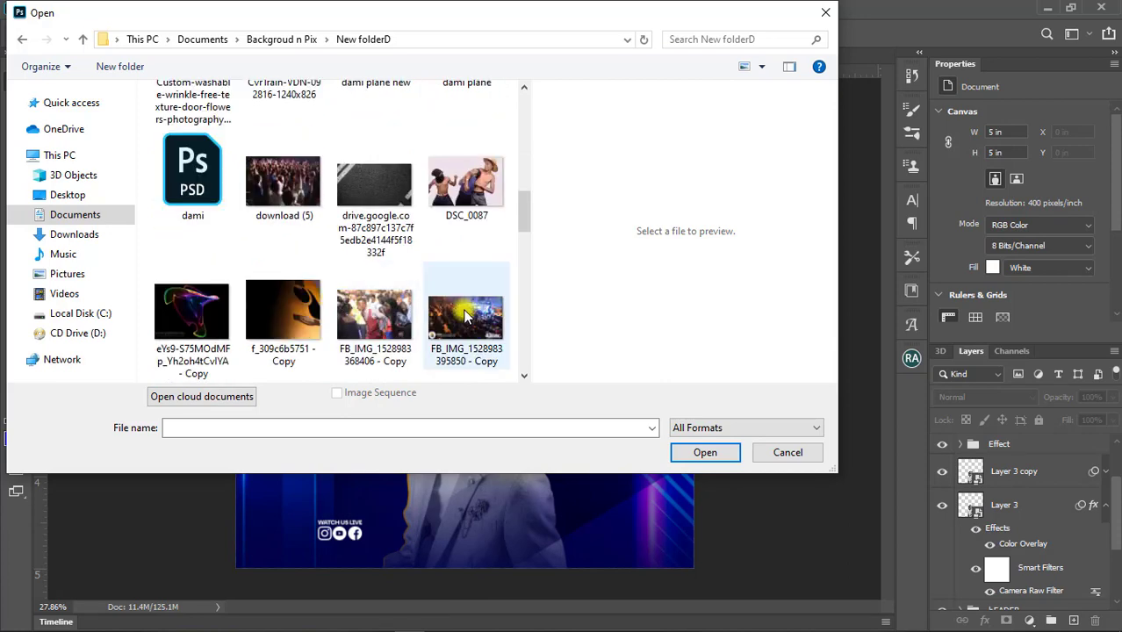
{"action": "mouse_move", "coordinate": [466, 316]}
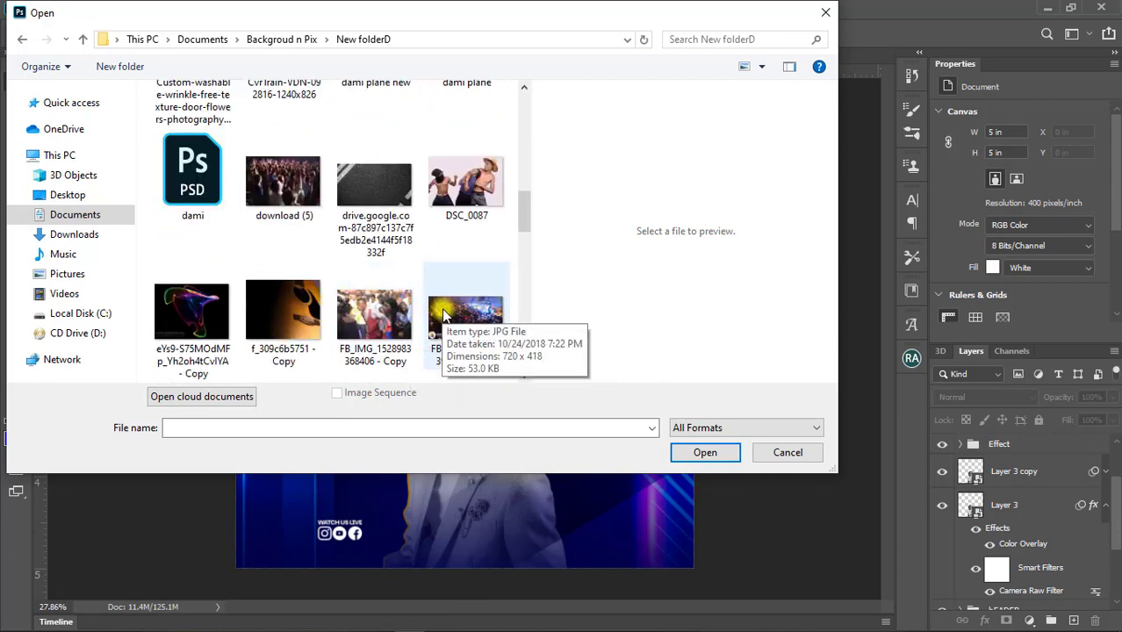
{"action": "scroll", "coordinate": [443, 315], "scroll_direction": "down", "scroll_amount": 2}
{"action": "scroll", "coordinate": [444, 314], "scroll_direction": "down", "scroll_amount": 2}
{"action": "scroll", "coordinate": [437, 312], "scroll_direction": "down", "scroll_amount": 2}
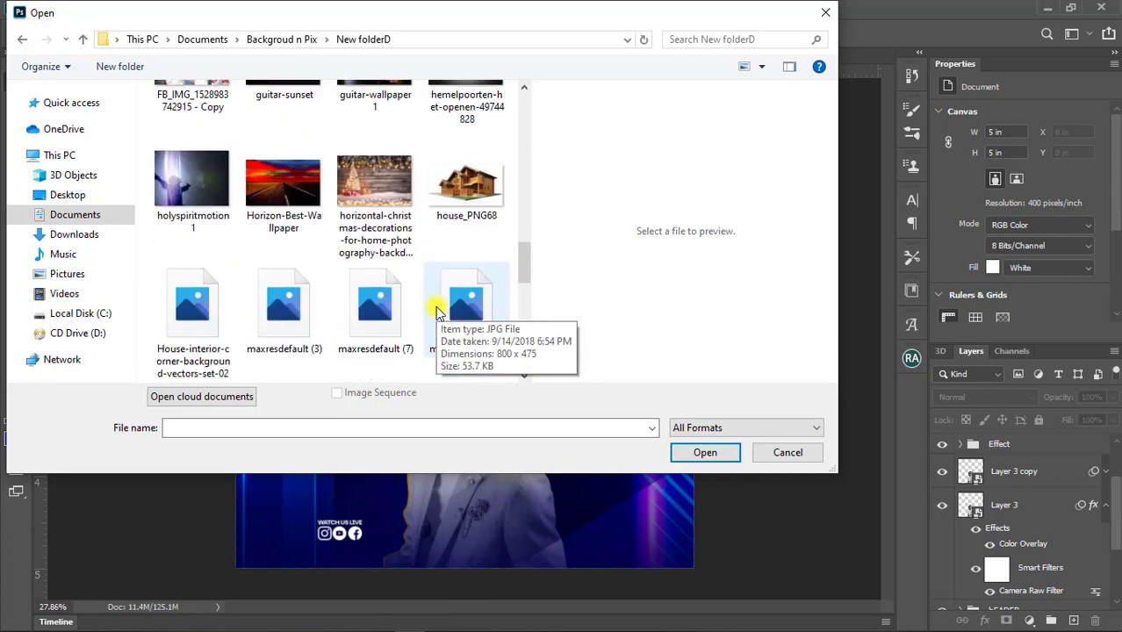
{"action": "scroll", "coordinate": [435, 307], "scroll_direction": "down", "scroll_amount": 2}
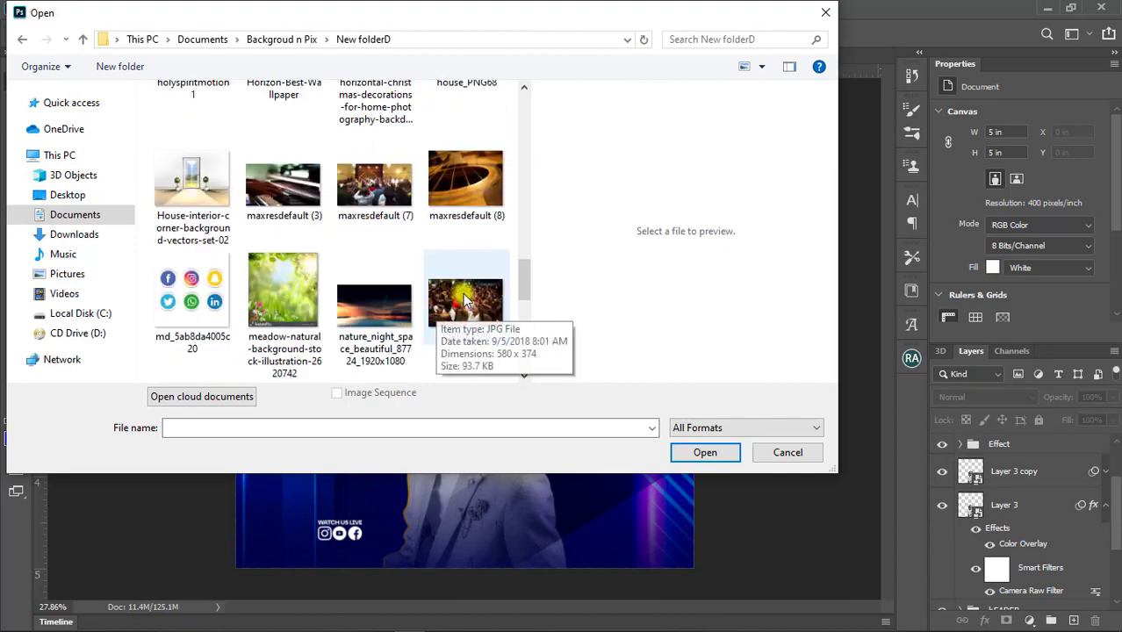
{"action": "left_click", "coordinate": [463, 292]}
{"action": "left_click", "coordinate": [705, 452]}
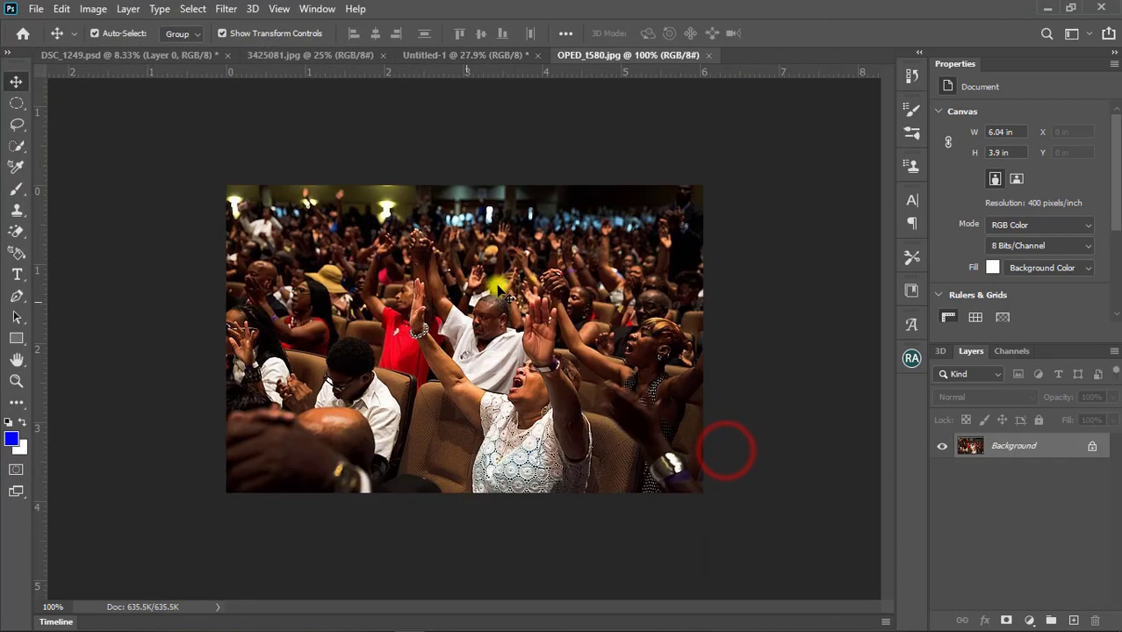
Step: Copy the OPED_t580 crowd photo into the flyer as a new layer and close its window
{"action": "left_click_drag", "start_coordinate": [597, 54], "coordinate": [615, 110]}
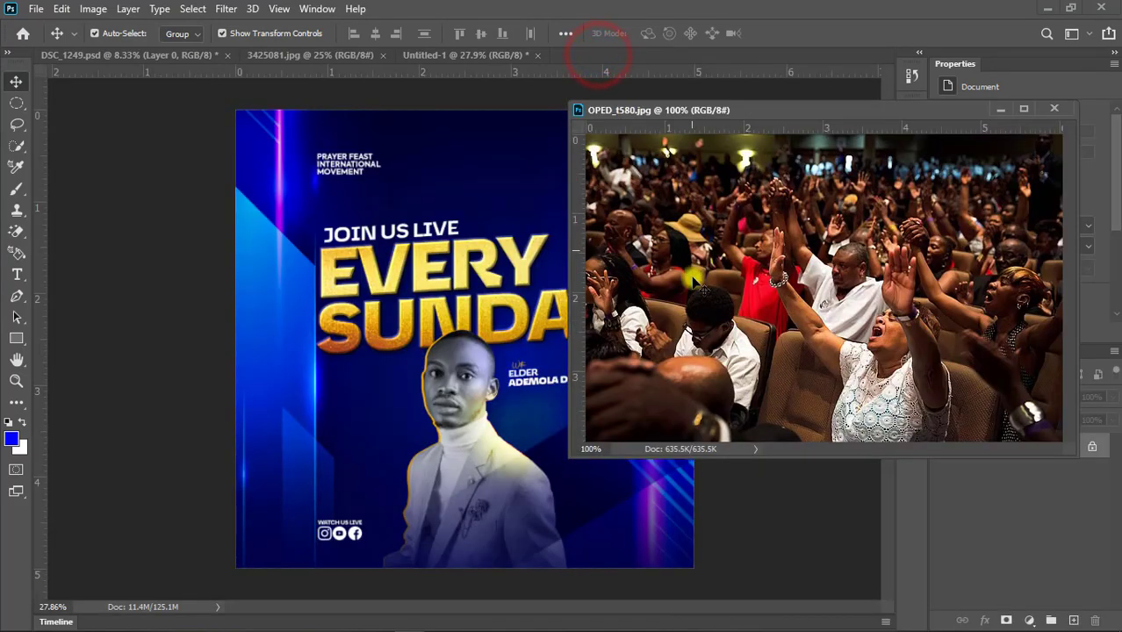
{"action": "left_click_drag", "start_coordinate": [784, 325], "coordinate": [459, 168]}
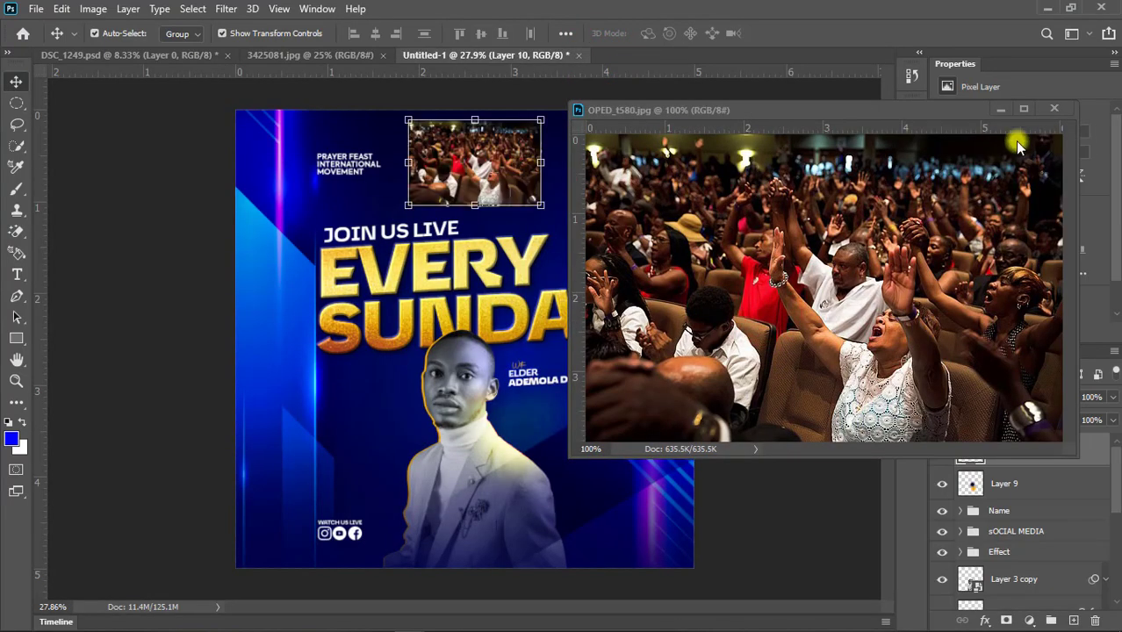
{"action": "left_click", "coordinate": [1053, 109]}
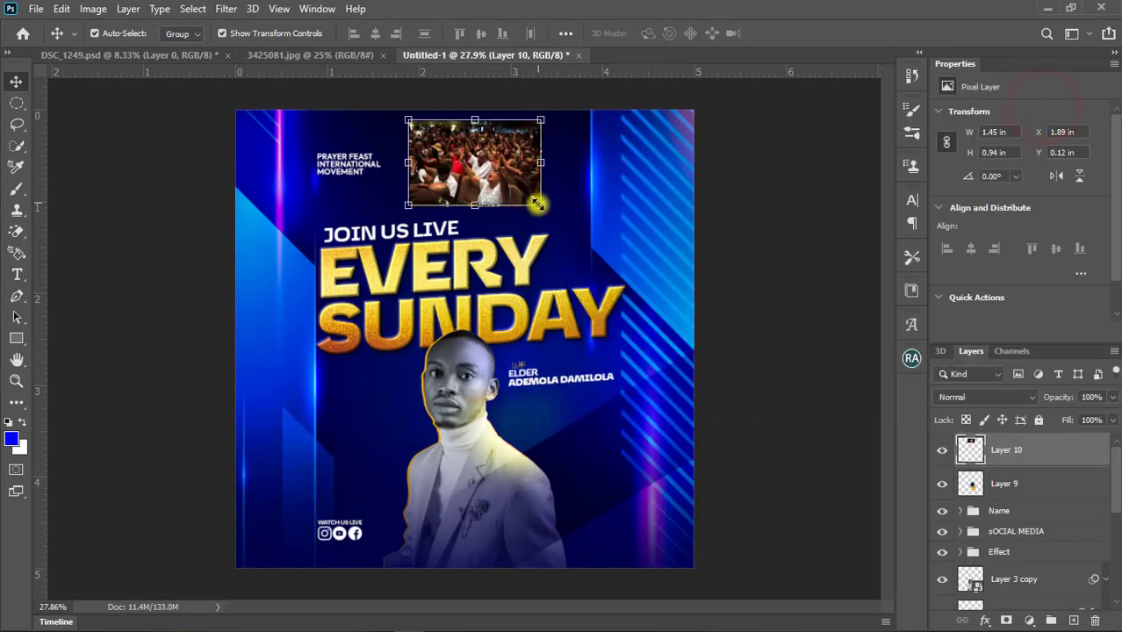
Step: Scale the crowd photo to about 210% across the flyer's top right, above EVERY SUNDAY
{"action": "mouse_move", "coordinate": [541, 206]}
{"action": "left_mouse_down"}
{"action": "mouse_move", "coordinate": [642, 278]}
{"action": "mouse_move", "coordinate": [759, 336]}
{"action": "left_mouse_up"}
{"action": "mouse_move", "coordinate": [639, 278]}
{"action": "left_mouse_down"}
{"action": "mouse_move", "coordinate": [569, 261]}
{"action": "mouse_move", "coordinate": [578, 248]}
{"action": "left_mouse_up"}
{"action": "left_click_drag", "start_coordinate": [697, 310], "coordinate": [625, 269]}
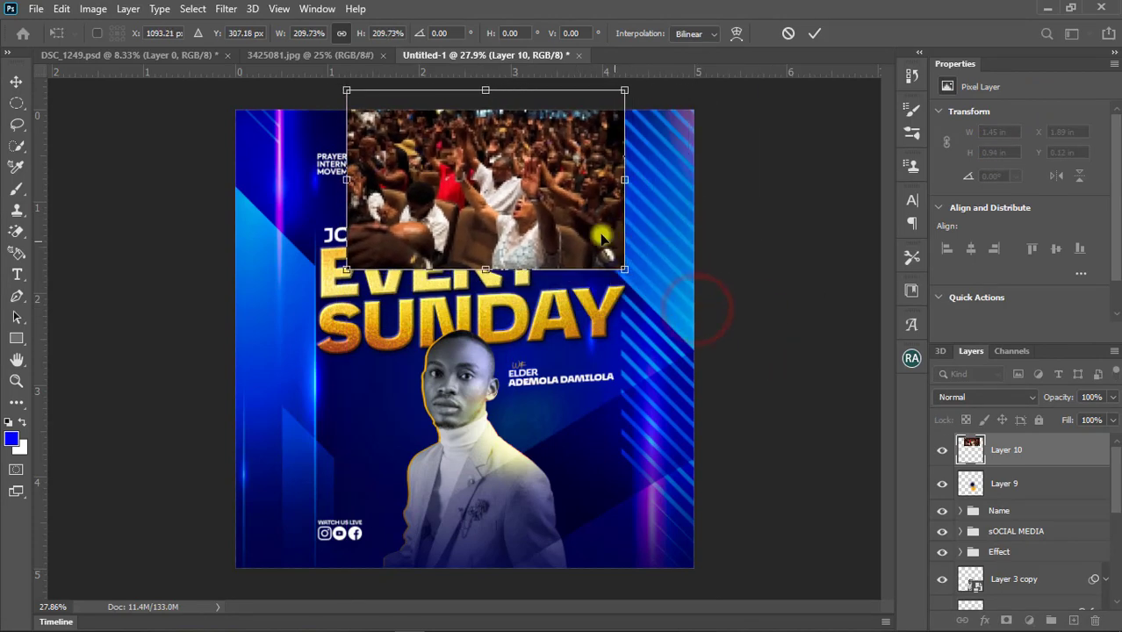
{"action": "mouse_move", "coordinate": [583, 216]}
{"action": "left_mouse_down"}
{"action": "mouse_move", "coordinate": [665, 235]}
{"action": "mouse_move", "coordinate": [658, 223]}
{"action": "left_mouse_up"}
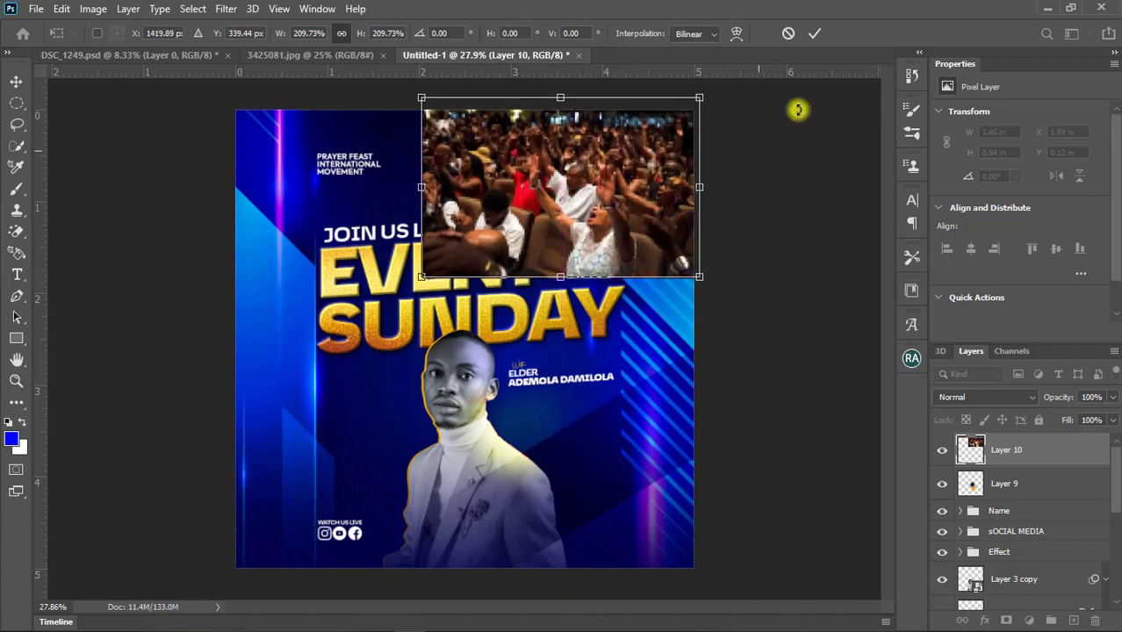
{"action": "left_click", "coordinate": [811, 34]}
{"action": "left_click", "coordinate": [1014, 396]}
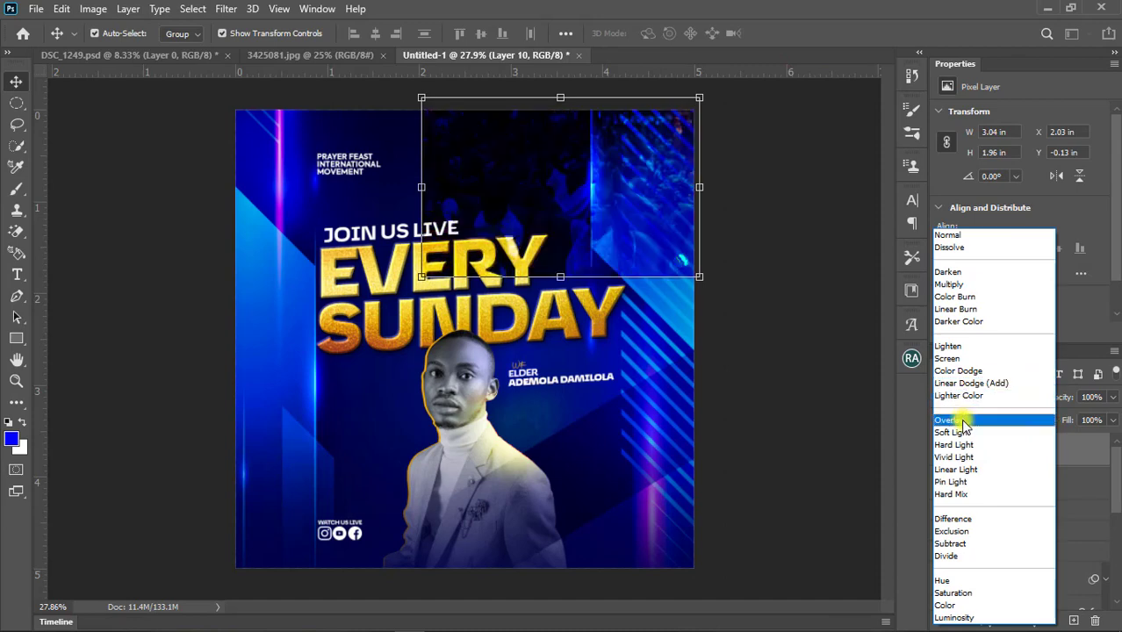
Step: Set the crowd layer to Screen at 27% opacity and shift it left
{"action": "left_click", "coordinate": [956, 360]}
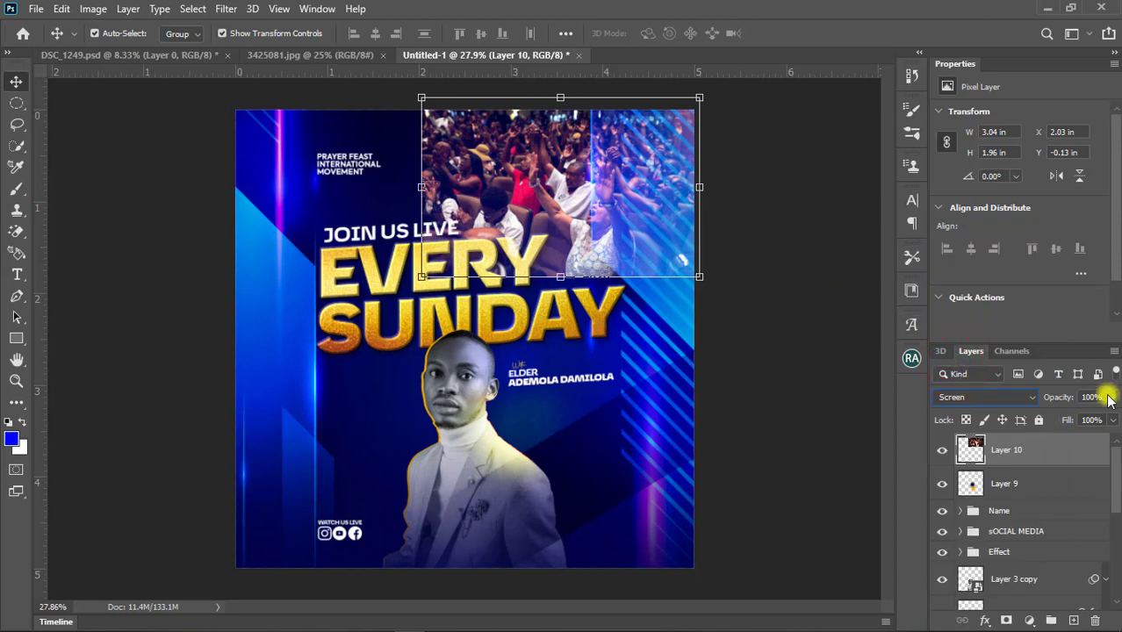
{"action": "left_click_drag", "start_coordinate": [1068, 418], "coordinate": [1058, 420]}
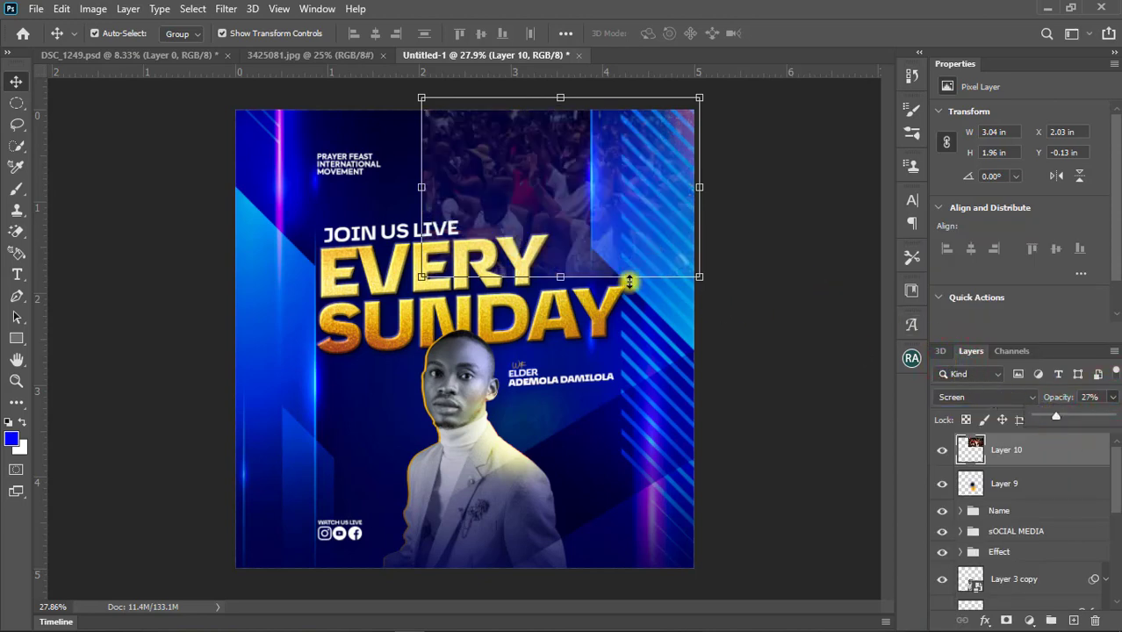
{"action": "left_click_drag", "start_coordinate": [534, 230], "coordinate": [471, 229]}
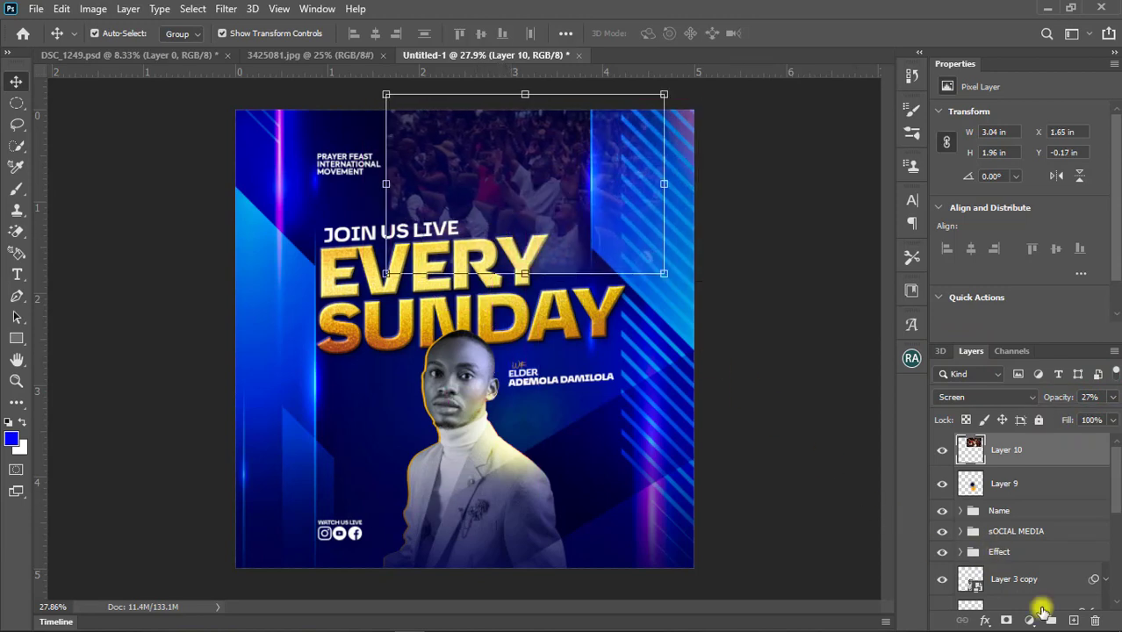
Step: Add a layer mask, soft-brush away the photo's lower edges, and raise it toward the top
{"action": "left_click", "coordinate": [1003, 619]}
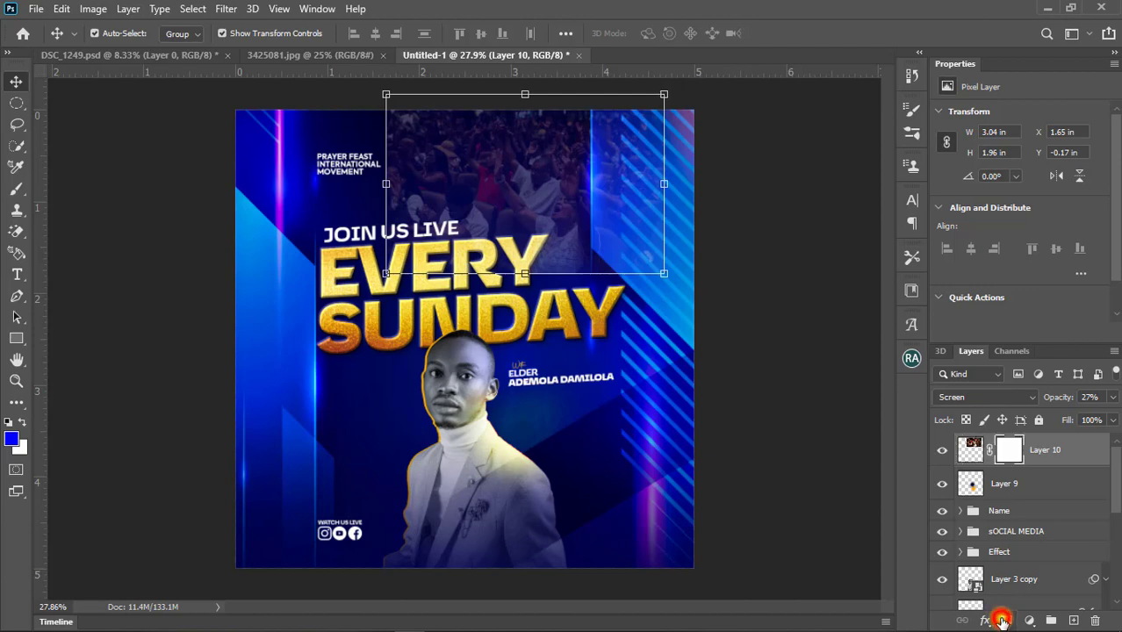
{"action": "key", "text": "b"}
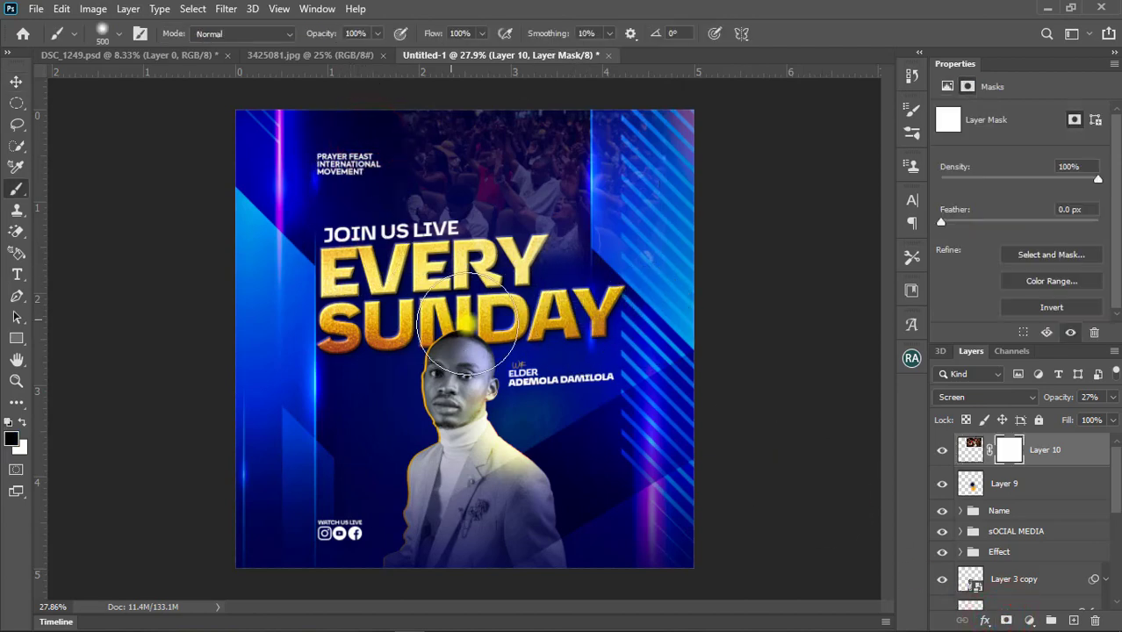
{"action": "left_click_drag", "start_coordinate": [639, 186], "coordinate": [639, 214]}
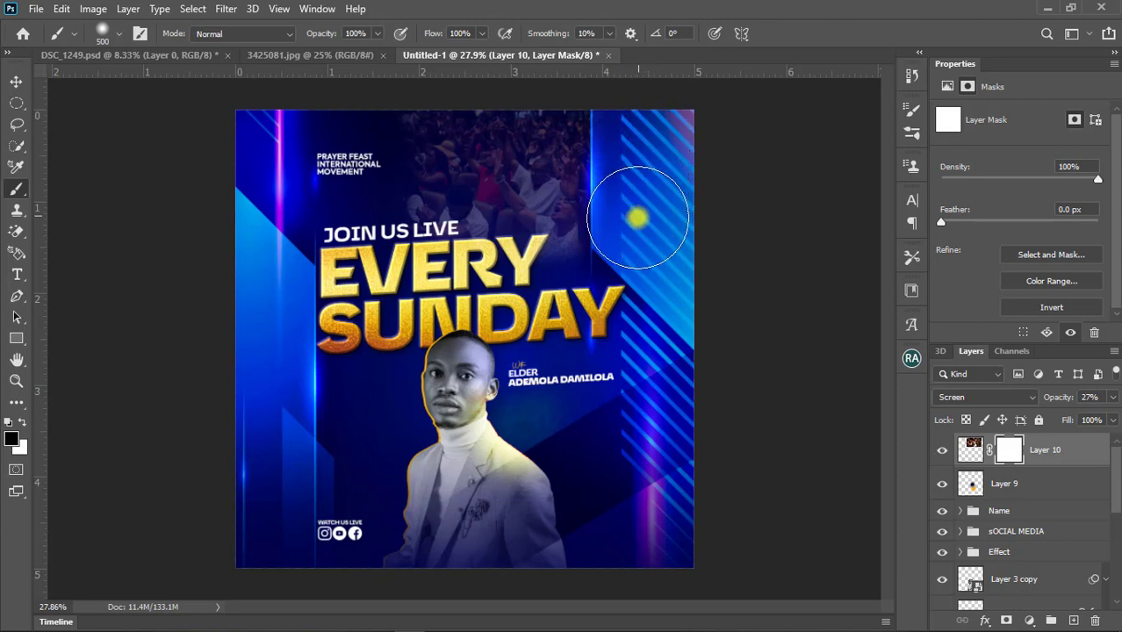
{"action": "left_click", "coordinate": [18, 81]}
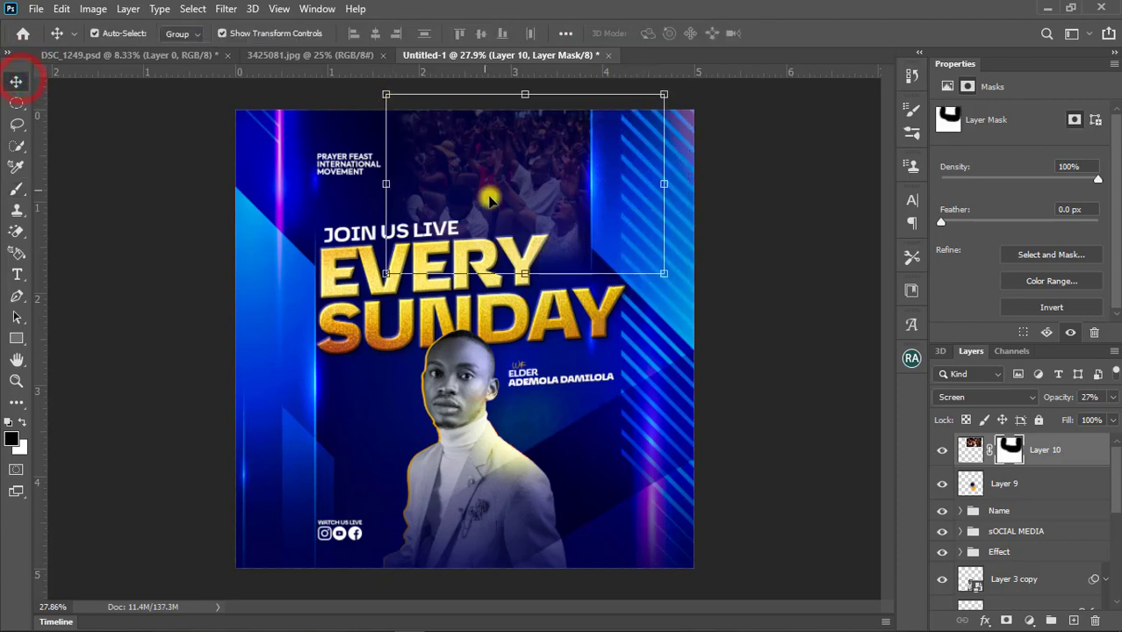
{"action": "left_click_drag", "start_coordinate": [498, 136], "coordinate": [496, 169]}
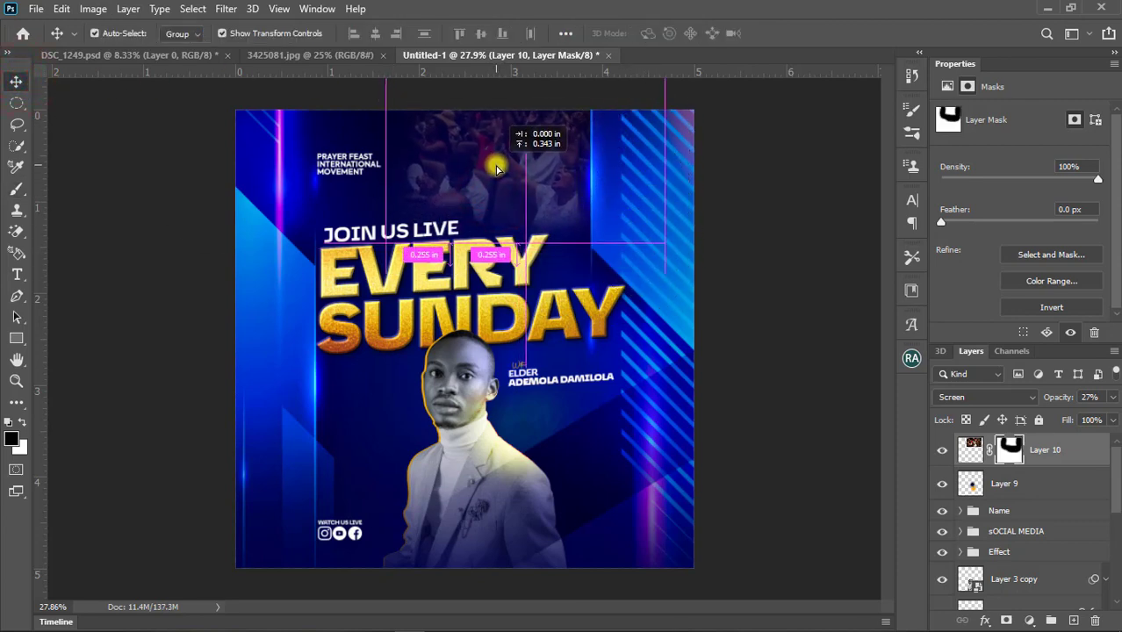
{"action": "left_click", "coordinate": [798, 183]}
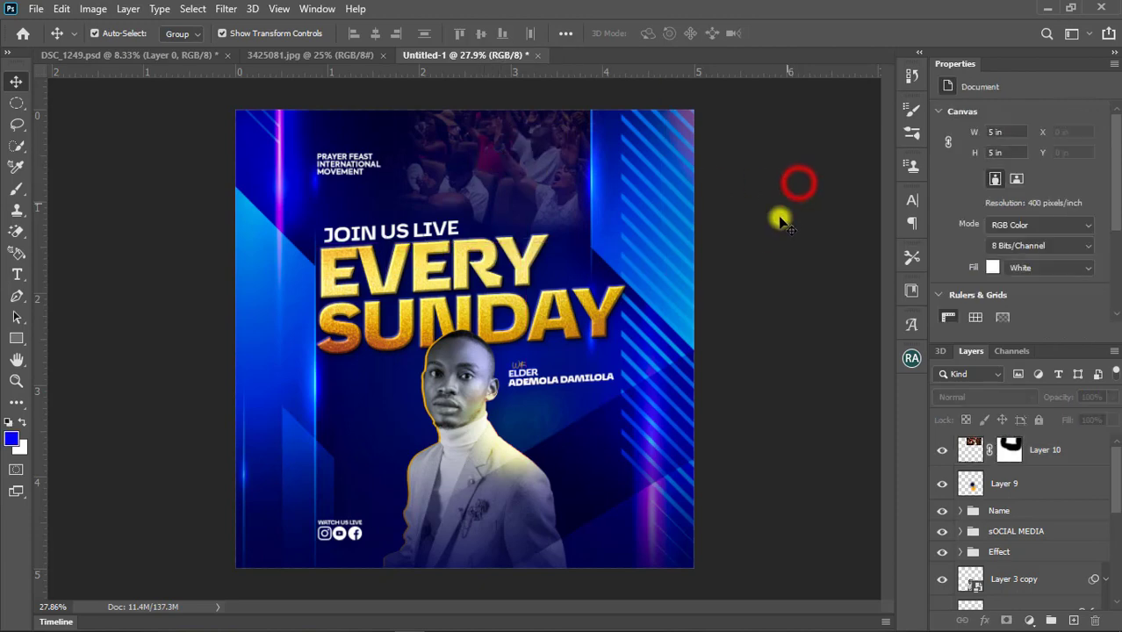
{"action": "left_click", "coordinate": [764, 253]}
{"action": "left_click", "coordinate": [539, 195]}
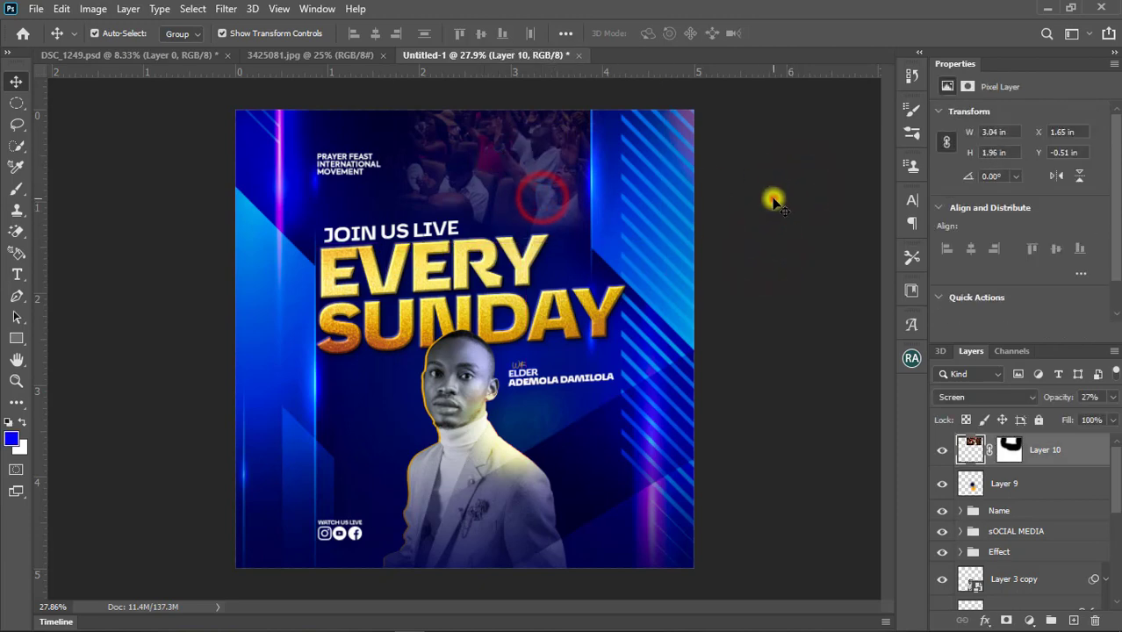
{"action": "left_click", "coordinate": [768, 200]}
{"action": "key", "text": "ctrl"}
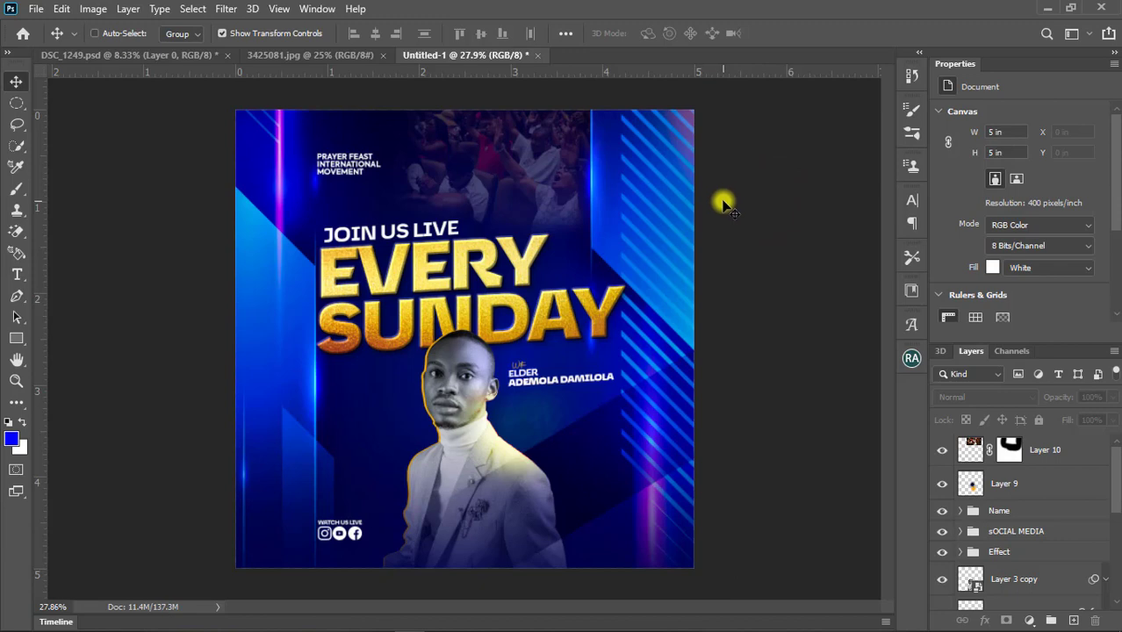
{"action": "left_click", "coordinate": [744, 232]}
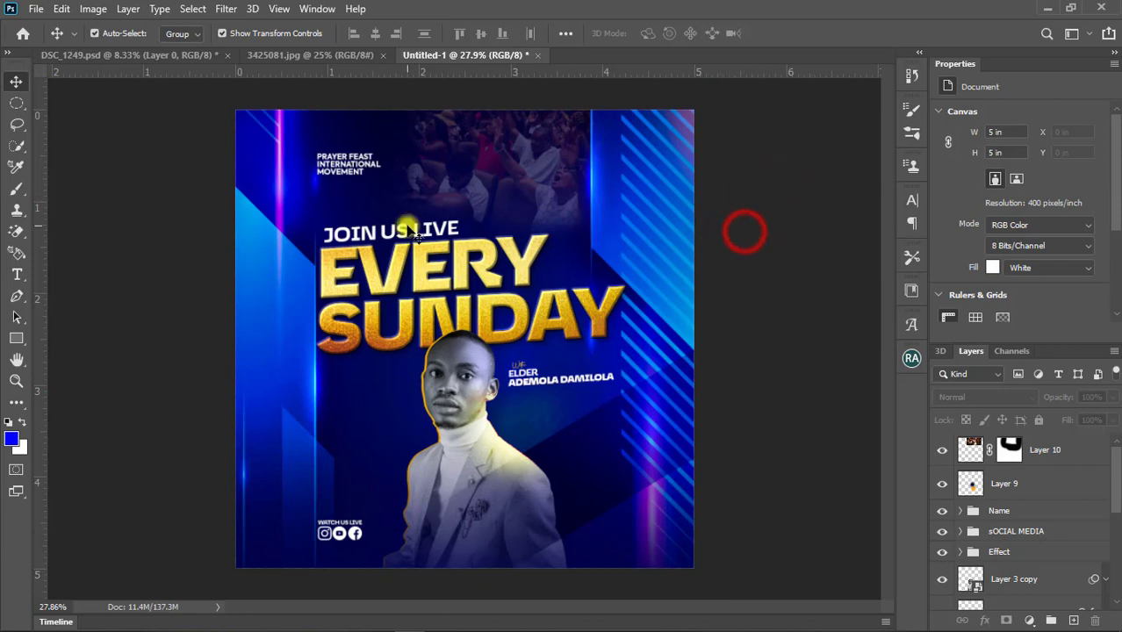
Step: Copy the 3425081.jpg polygon image into the flyer as a new layer
{"action": "left_click", "coordinate": [301, 54]}
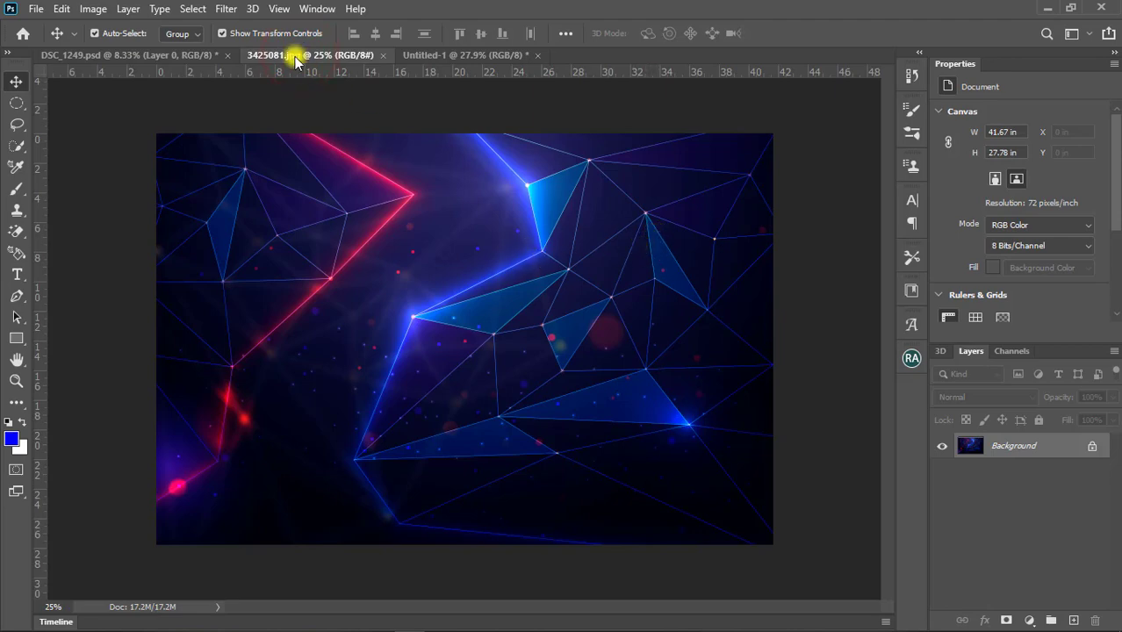
{"action": "left_click_drag", "start_coordinate": [298, 54], "coordinate": [571, 146]}
{"action": "left_click_drag", "start_coordinate": [781, 297], "coordinate": [492, 294]}
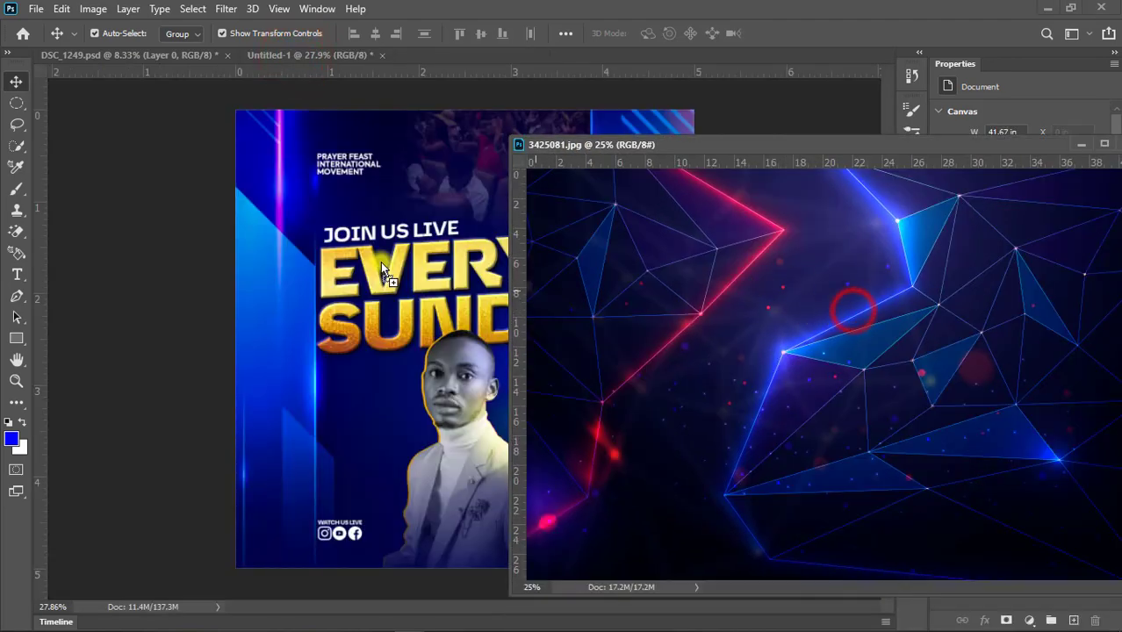
{"action": "left_click_drag", "start_coordinate": [834, 145], "coordinate": [481, 152]}
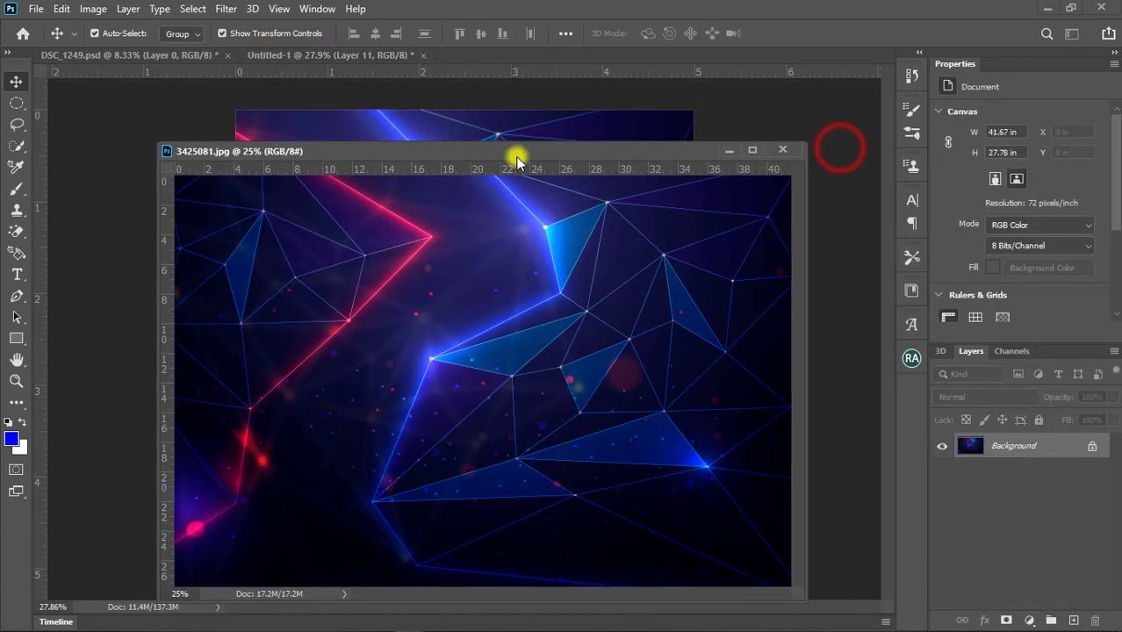
{"action": "left_click", "coordinate": [790, 139]}
{"action": "left_click", "coordinate": [556, 192]}
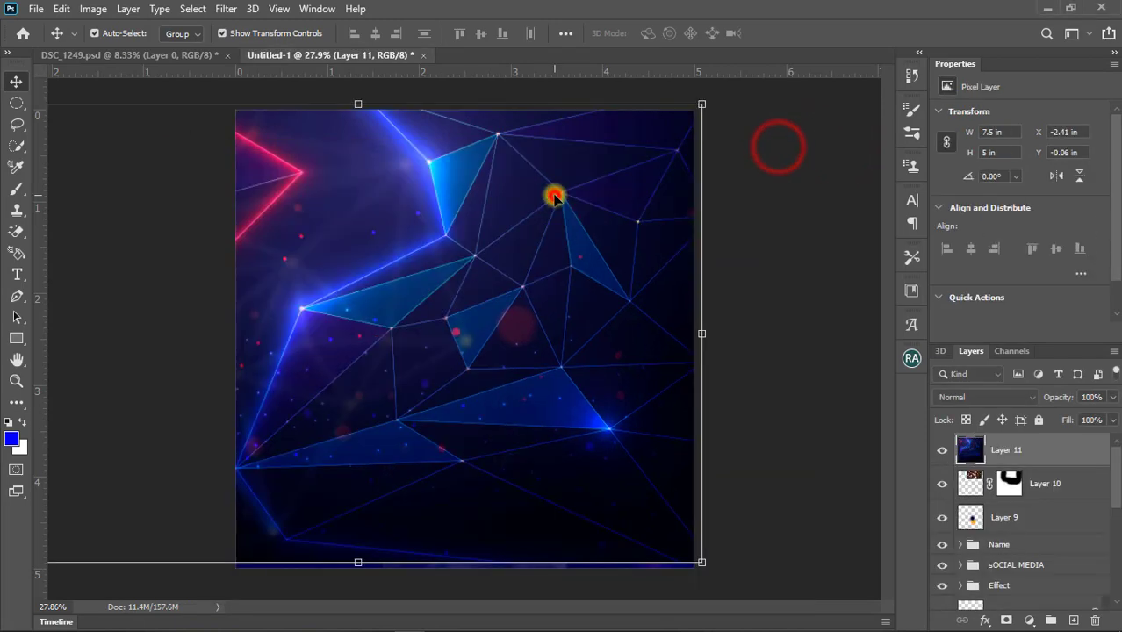
Step: Try the polygon layer in Screen at 33% and move it down the layer stack
{"action": "left_click", "coordinate": [979, 394]}
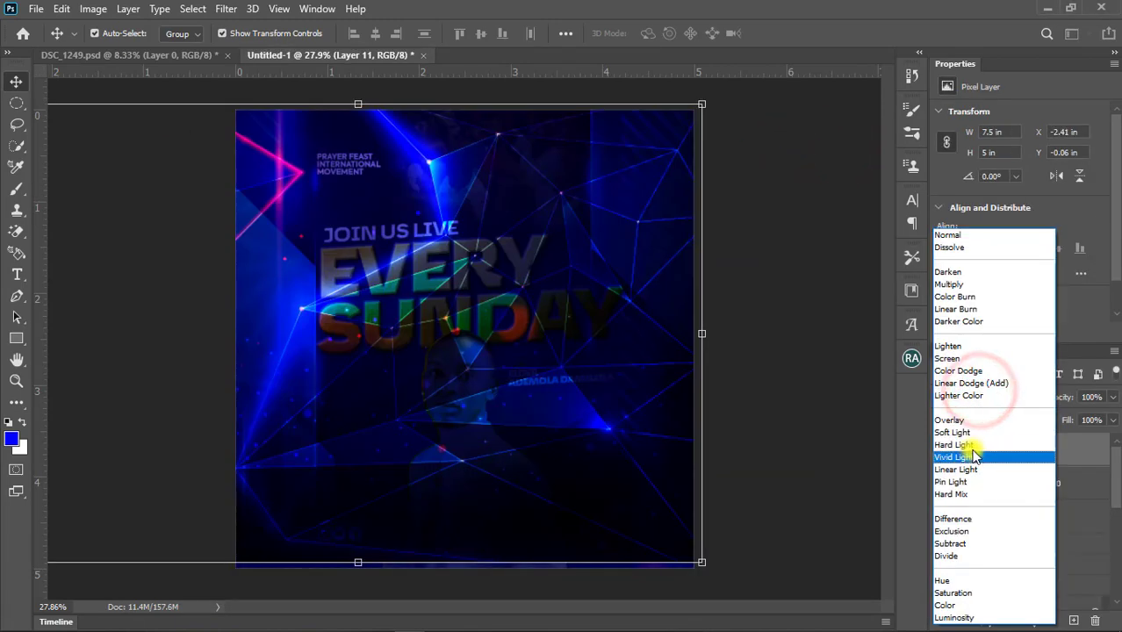
{"action": "left_click", "coordinate": [967, 359]}
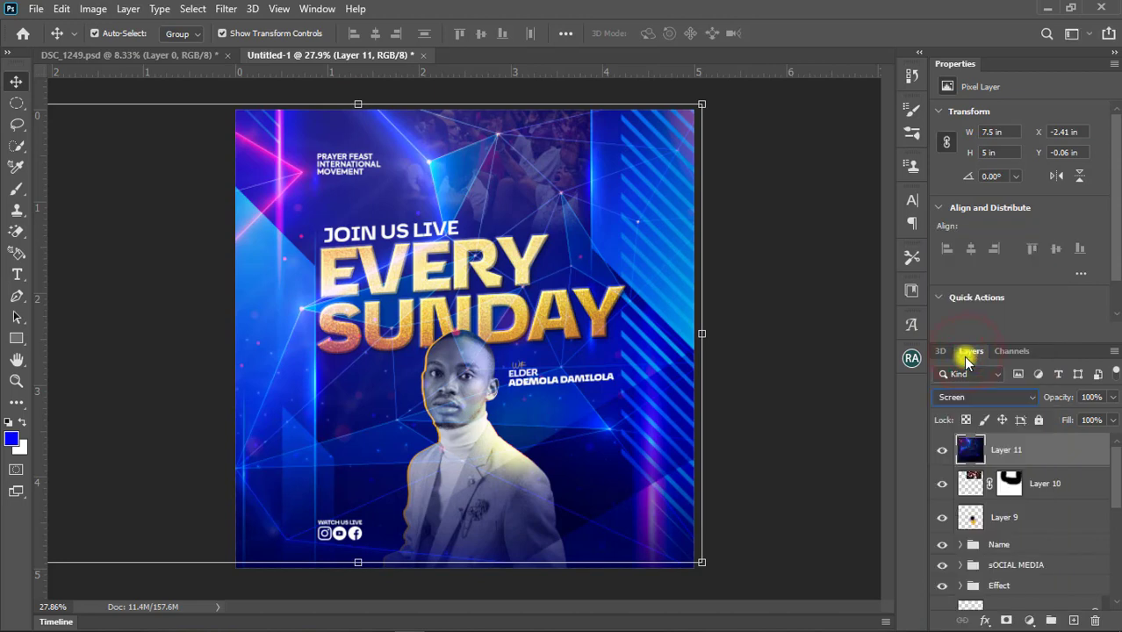
{"action": "left_click_drag", "start_coordinate": [1113, 398], "coordinate": [1055, 428]}
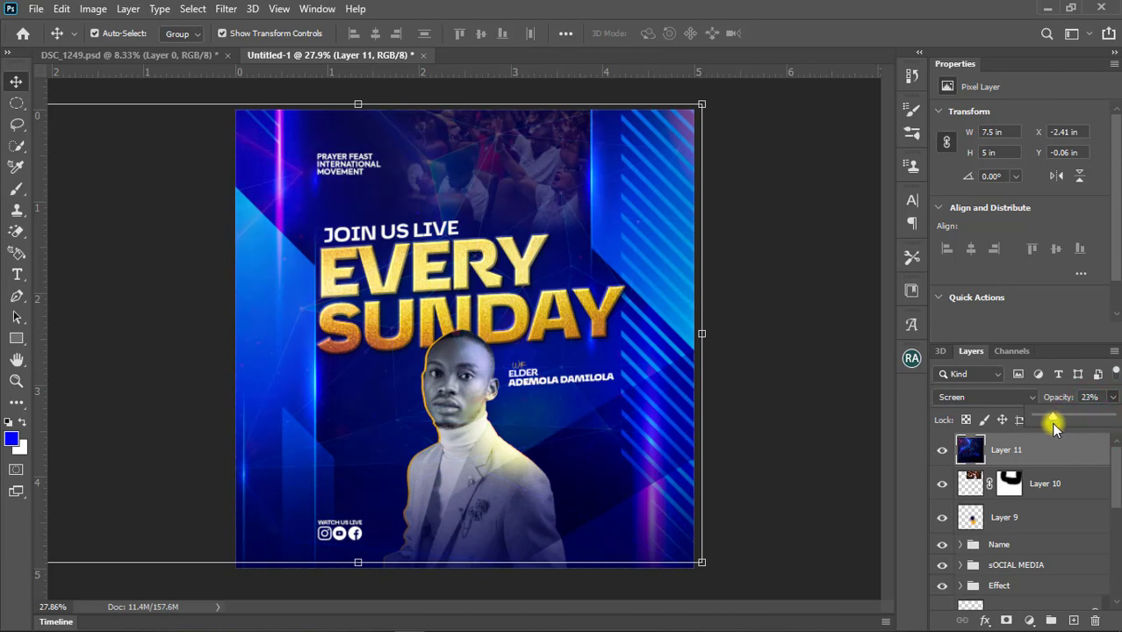
{"action": "left_click_drag", "start_coordinate": [1055, 428], "coordinate": [1061, 425]}
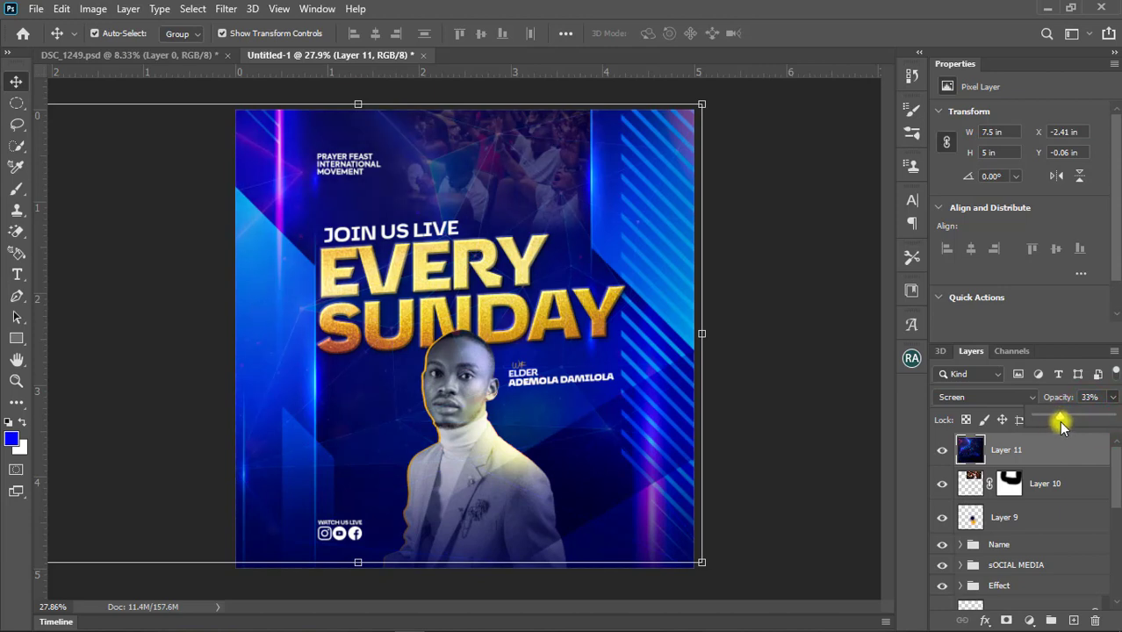
{"action": "left_click_drag", "start_coordinate": [993, 447], "coordinate": [990, 617]}
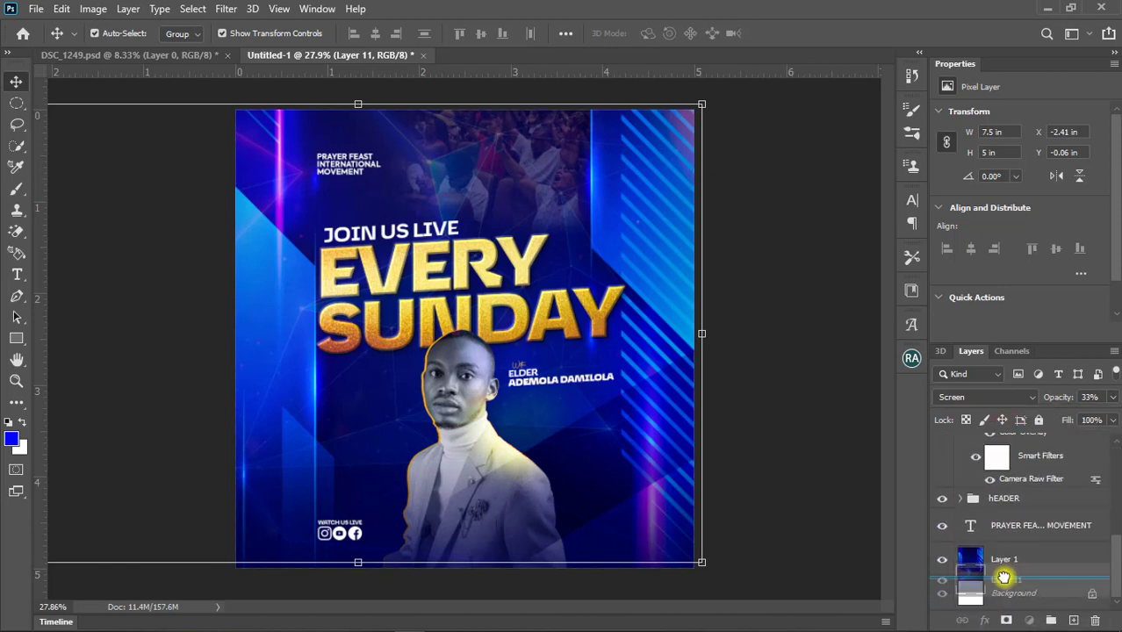
{"action": "left_click_drag", "start_coordinate": [990, 617], "coordinate": [1012, 546]}
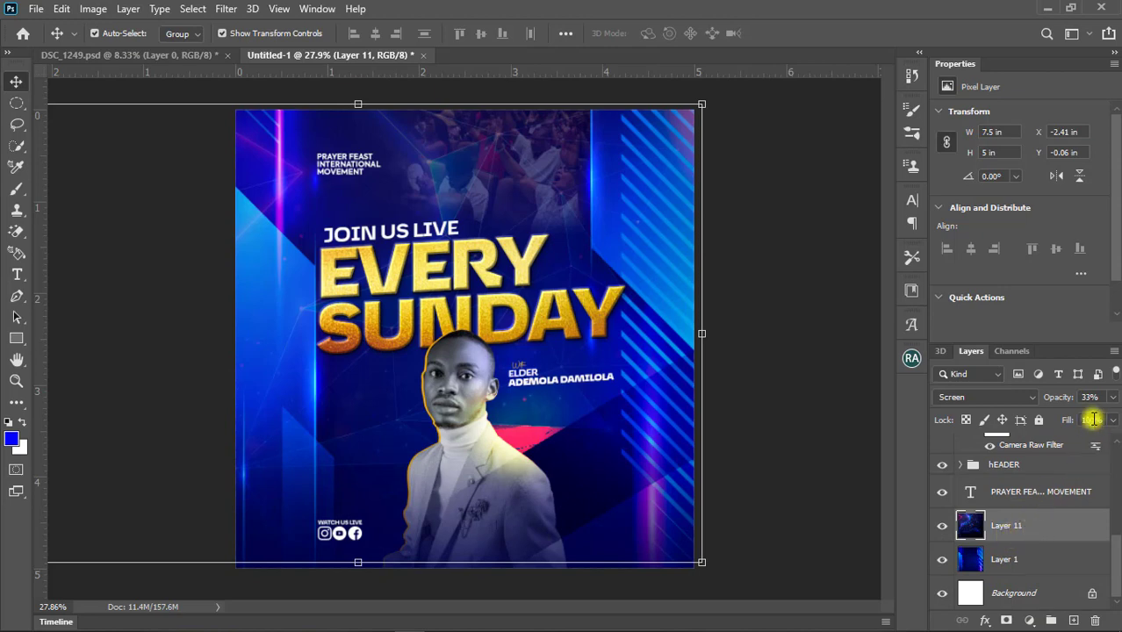
Step: Switch the polygon layer to Overlay blend mode at 51% opacity
{"action": "left_click", "coordinate": [1019, 396]}
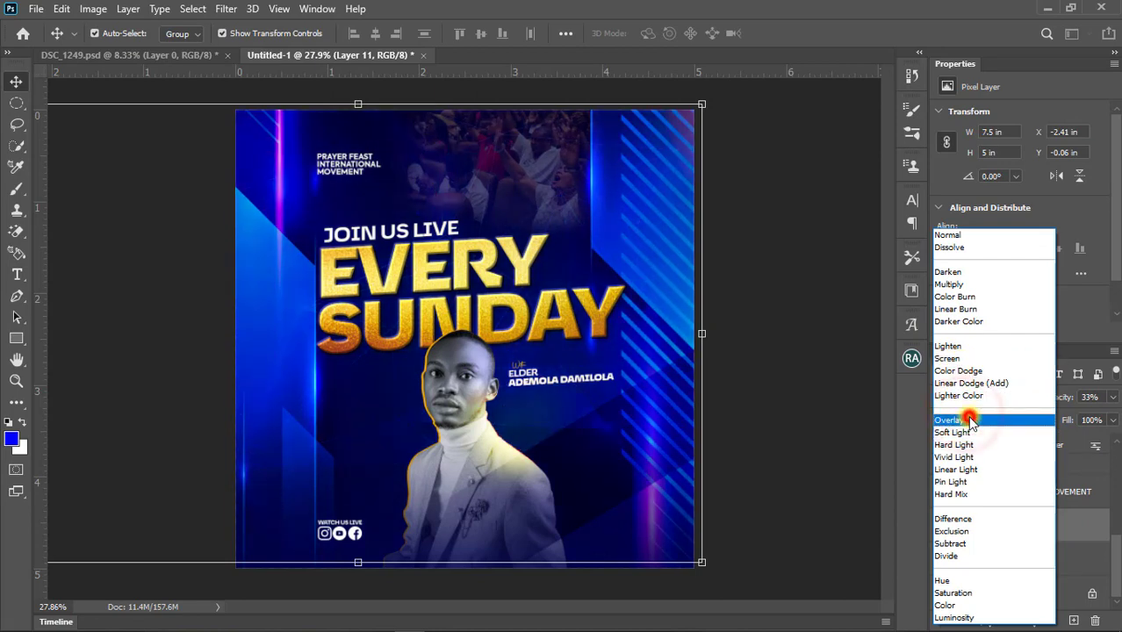
{"action": "left_click", "coordinate": [963, 418]}
{"action": "left_click", "coordinate": [1112, 397]}
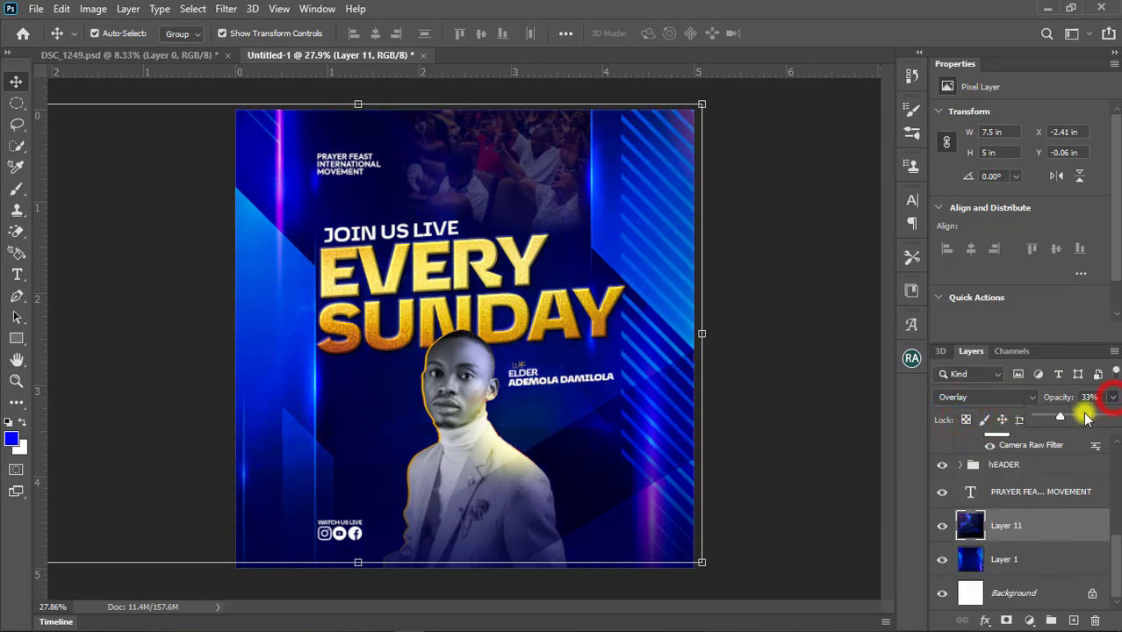
{"action": "left_click_drag", "start_coordinate": [1063, 421], "coordinate": [1070, 423]}
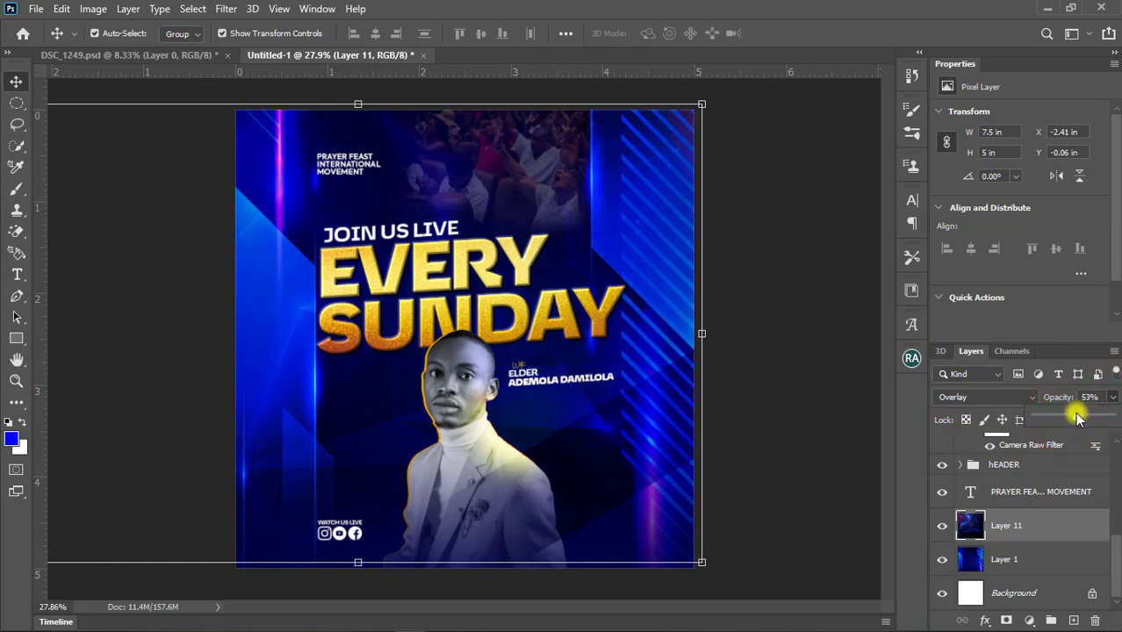
{"action": "left_click_drag", "start_coordinate": [1079, 419], "coordinate": [1076, 420]}
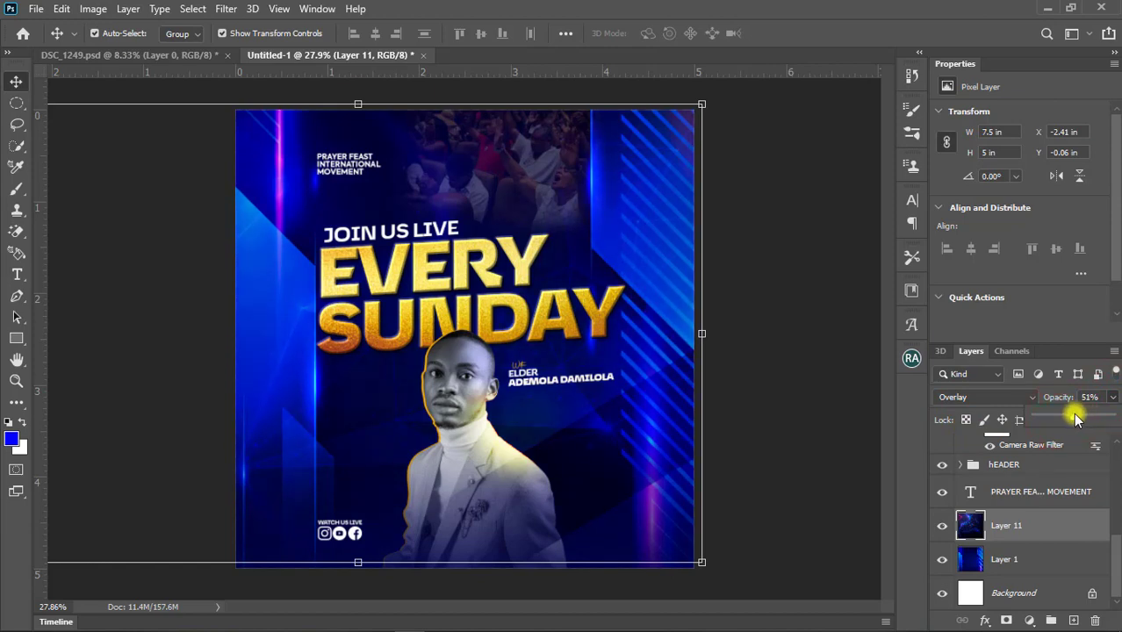
{"action": "left_click", "coordinate": [810, 418]}
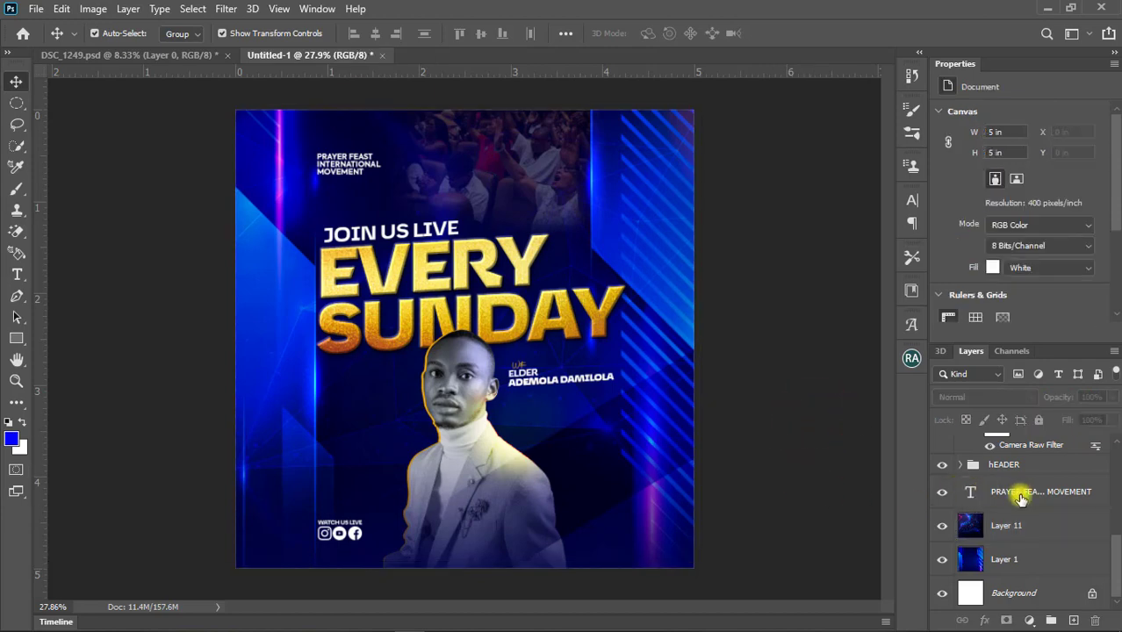
Step: Move the crowd photo layer down to sit just above the polygon layer
{"action": "scroll", "coordinate": [1018, 492], "scroll_direction": "up", "scroll_amount": 3}
{"action": "scroll", "coordinate": [1080, 479], "scroll_direction": "up", "scroll_amount": 2}
{"action": "left_click", "coordinate": [1105, 464]}
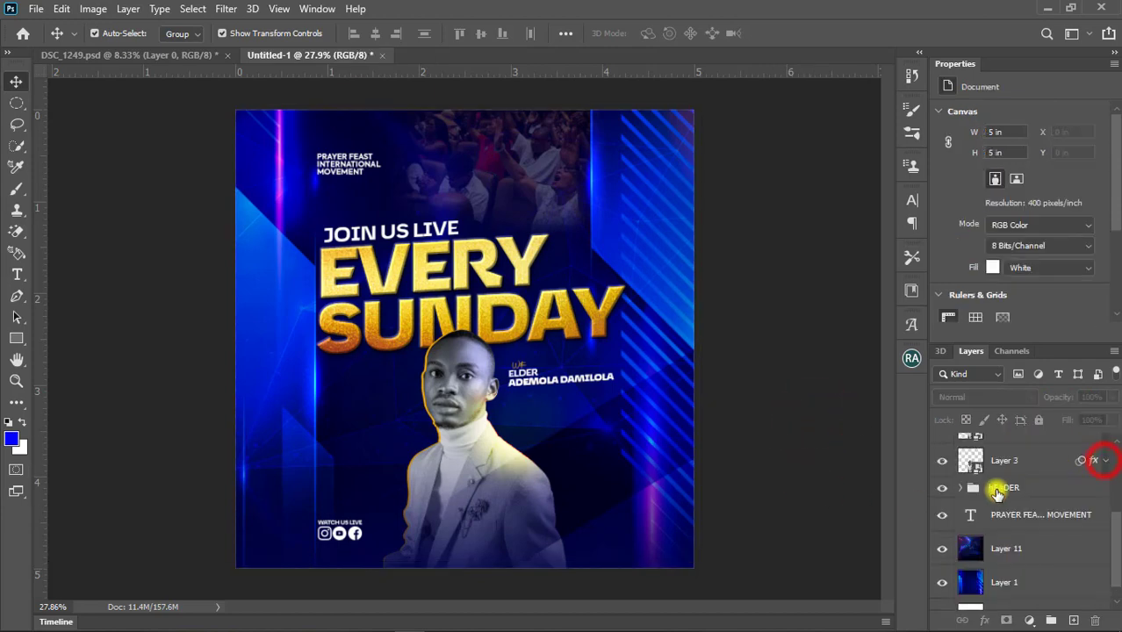
{"action": "scroll", "coordinate": [992, 478], "scroll_direction": "up", "scroll_amount": 2}
{"action": "scroll", "coordinate": [1014, 494], "scroll_direction": "up", "scroll_amount": 2}
{"action": "scroll", "coordinate": [1006, 508], "scroll_direction": "up", "scroll_amount": 1}
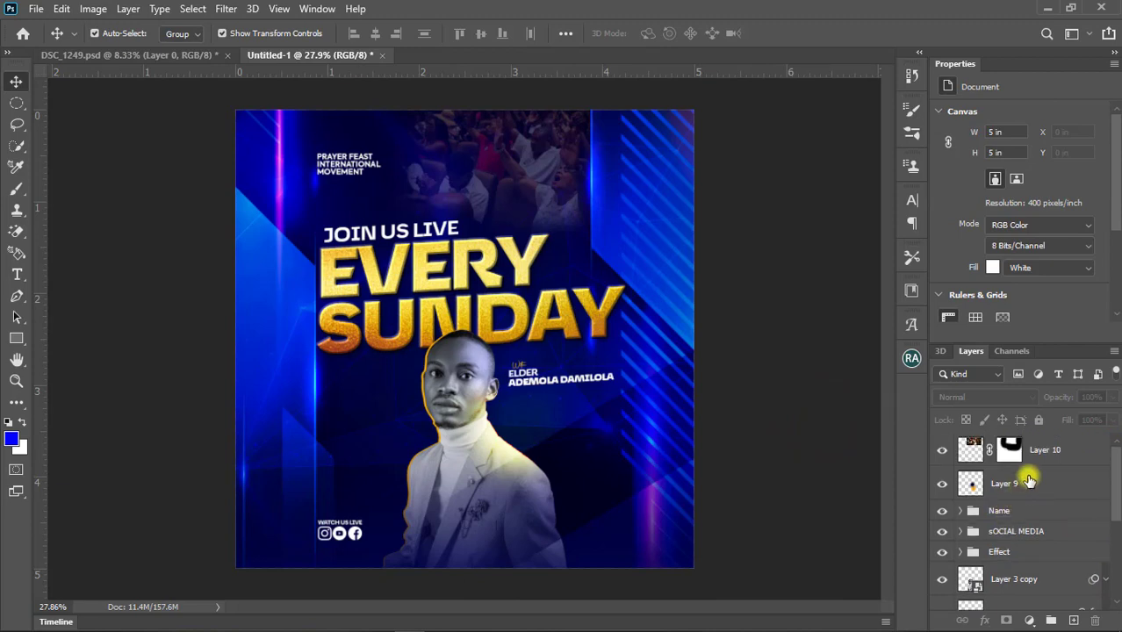
{"action": "left_click", "coordinate": [1029, 481]}
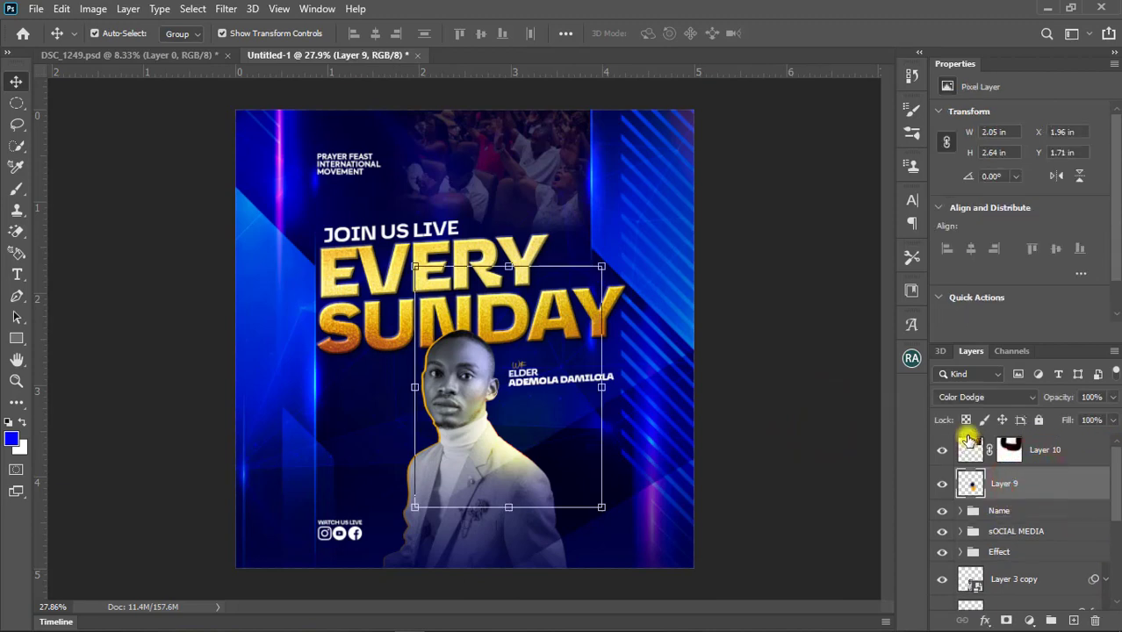
{"action": "left_click_drag", "start_coordinate": [968, 448], "coordinate": [959, 608]}
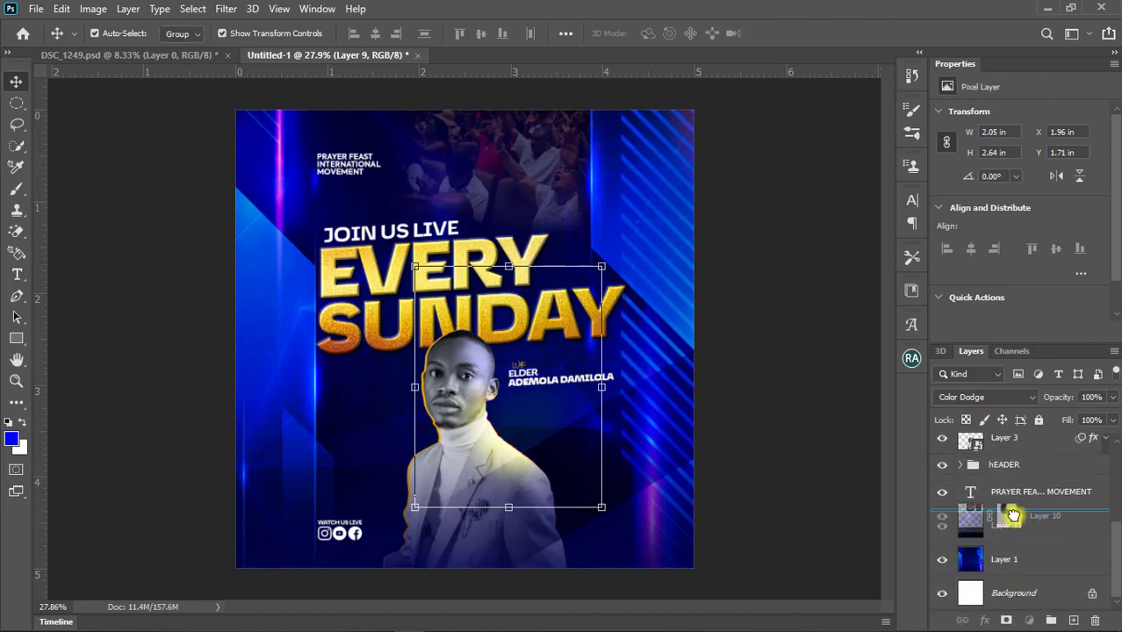
{"action": "left_click_drag", "start_coordinate": [959, 608], "coordinate": [1009, 509]}
Step: Group the three background layers into a folder named Background
{"action": "scroll", "coordinate": [1021, 565], "scroll_direction": "up", "scroll_amount": 1}
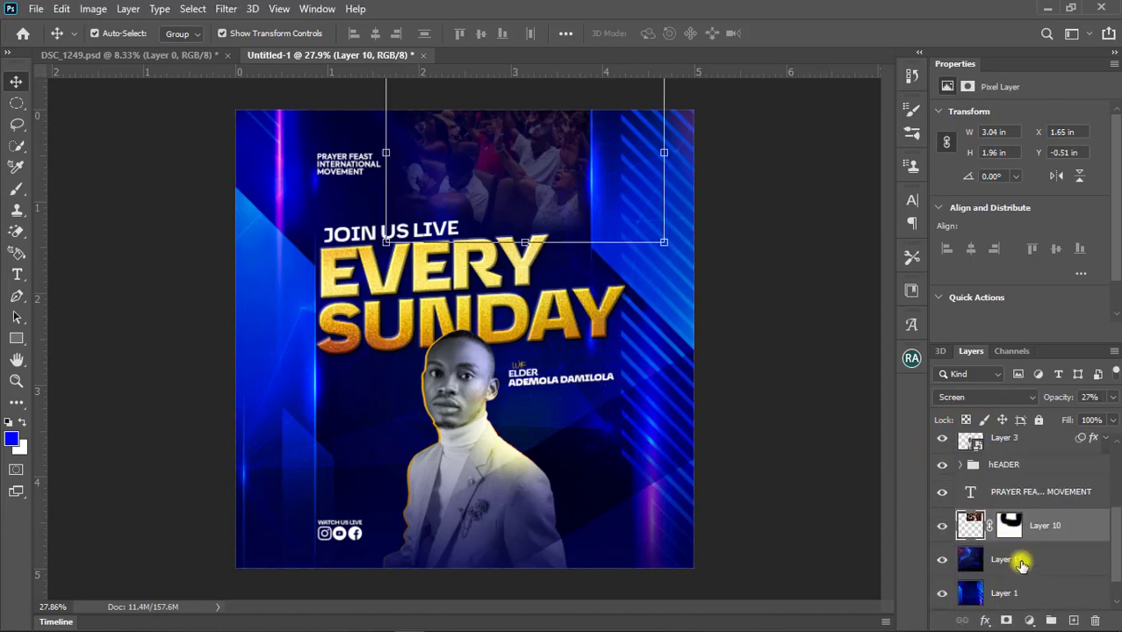
{"action": "left_click", "coordinate": [1023, 587], "text": "shift"}
{"action": "scroll", "coordinate": [1023, 587], "scroll_direction": "down", "scroll_amount": 1}
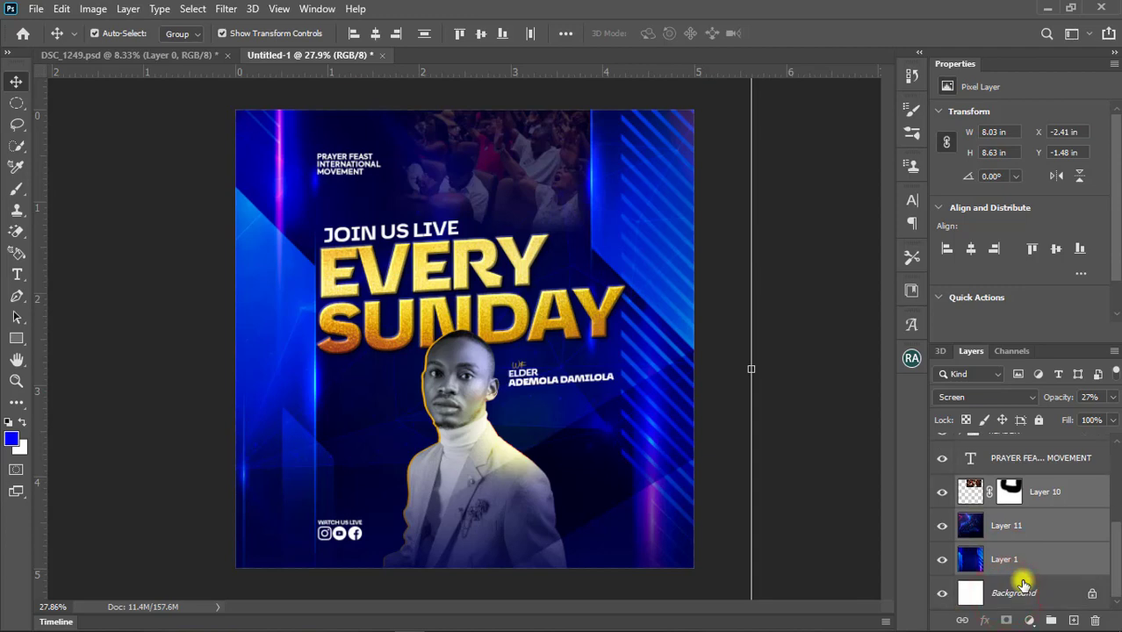
{"action": "key", "text": "ctrl+g"}
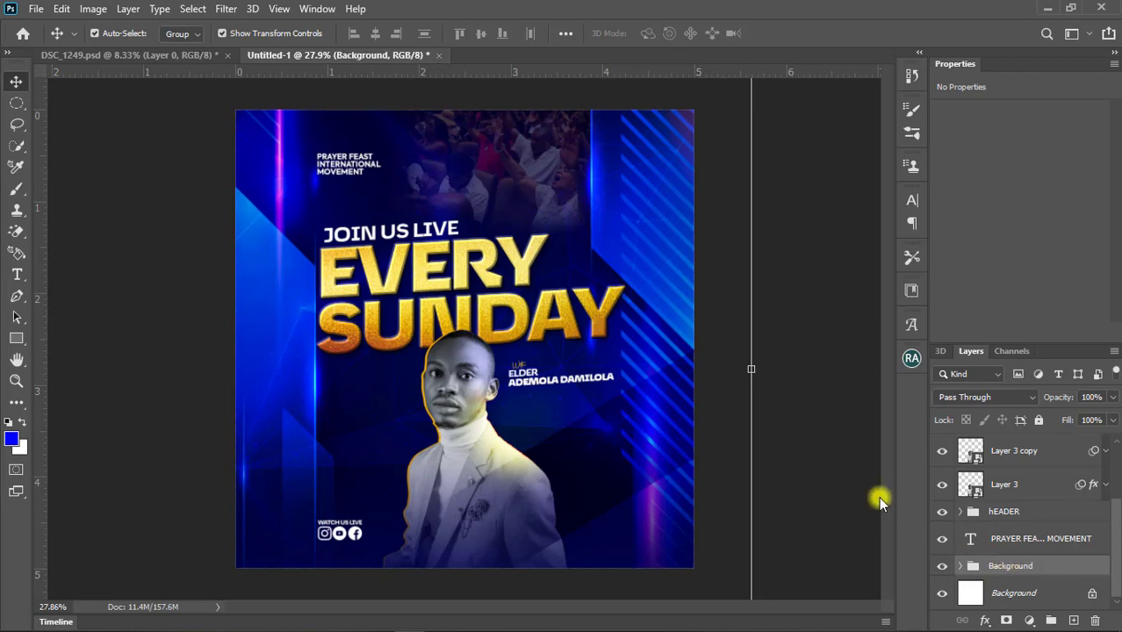
{"action": "left_click", "coordinate": [852, 484]}
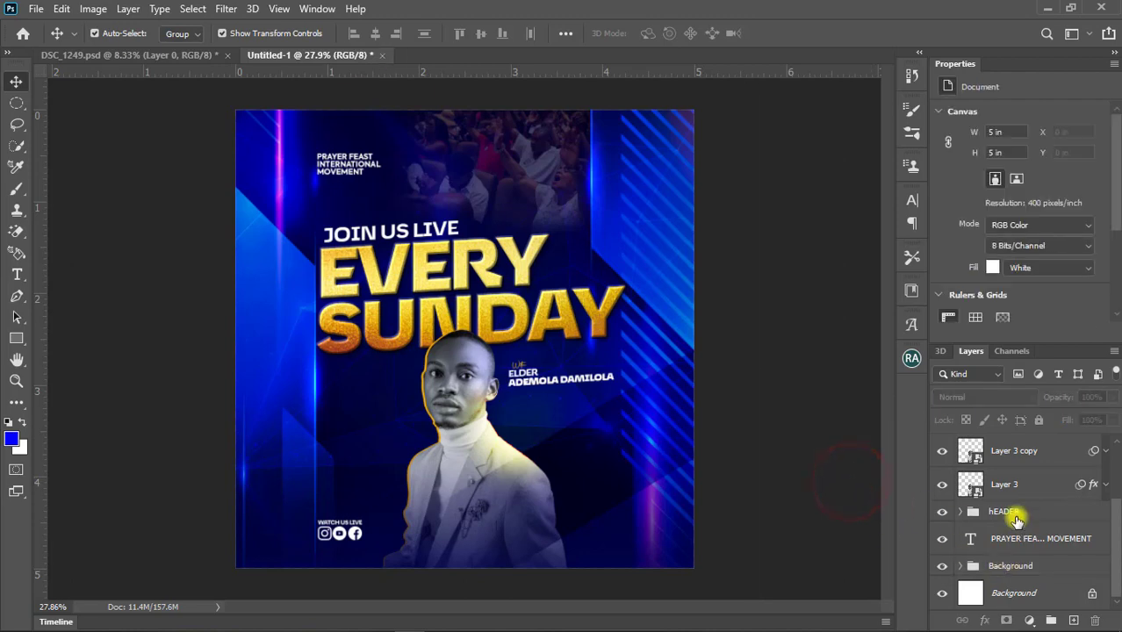
Step: Move Layer 9 directly above Layer 3 copy
{"action": "scroll", "coordinate": [1019, 527], "scroll_direction": "up", "scroll_amount": 1}
{"action": "left_click", "coordinate": [1019, 526]}
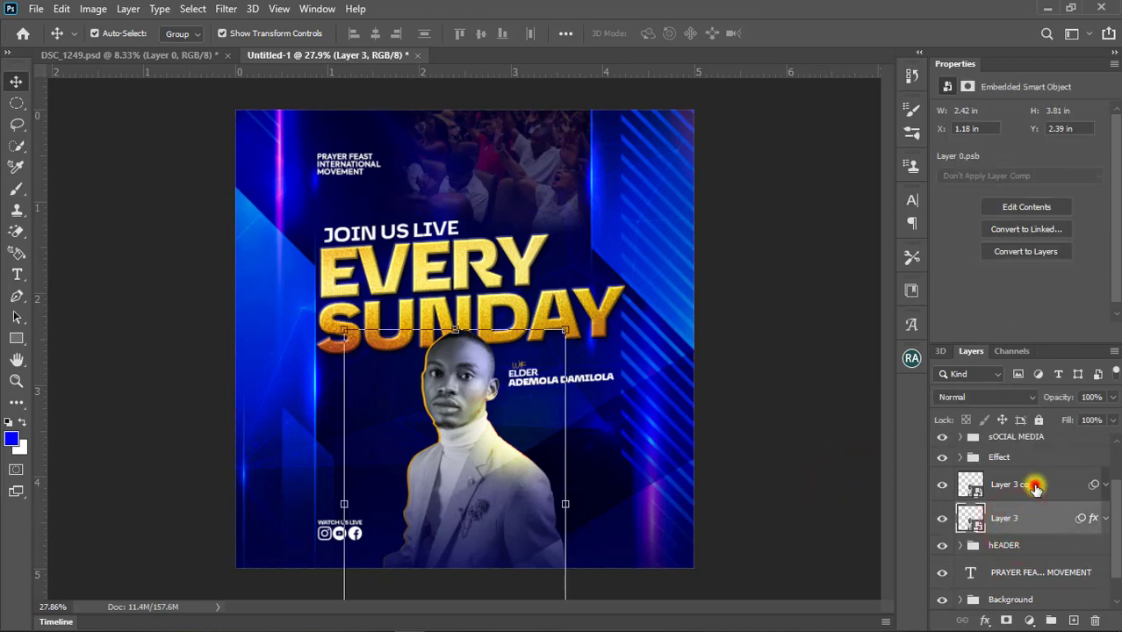
{"action": "left_click", "coordinate": [1032, 485], "text": "shift"}
{"action": "scroll", "coordinate": [1036, 506], "scroll_direction": "up", "scroll_amount": 2}
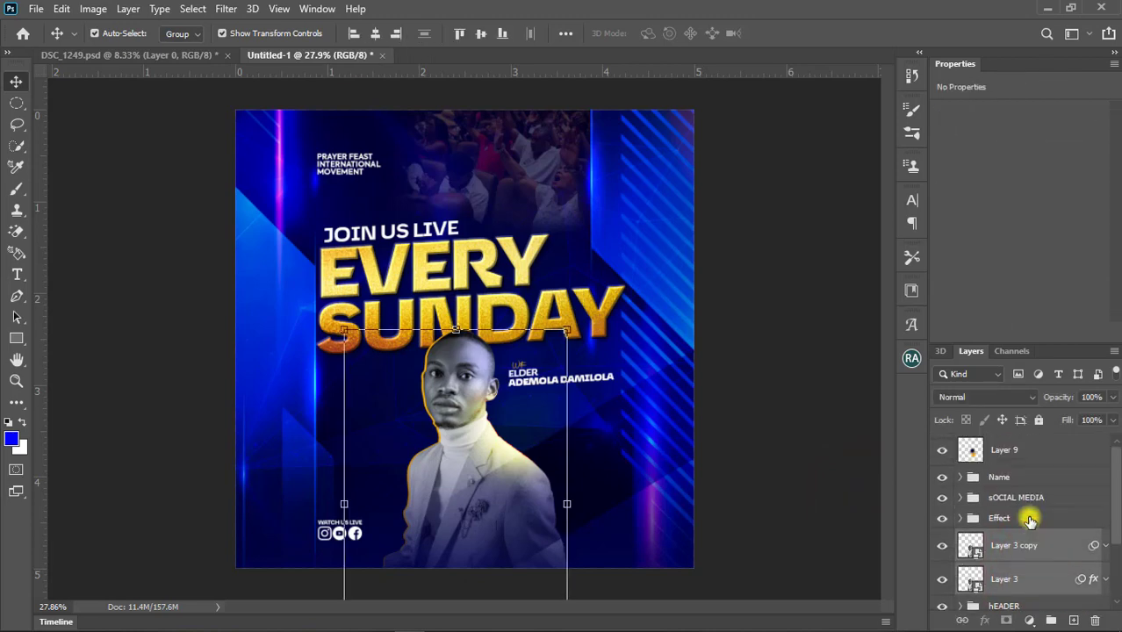
{"action": "left_click", "coordinate": [1017, 454]}
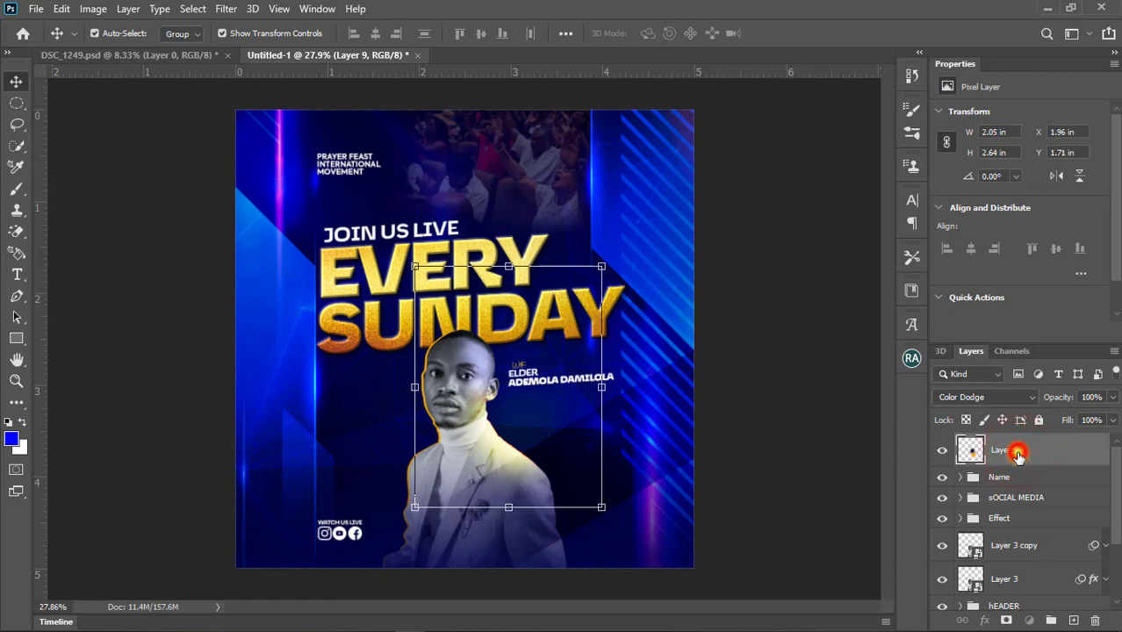
{"action": "left_click_drag", "start_coordinate": [1018, 454], "coordinate": [1015, 532]}
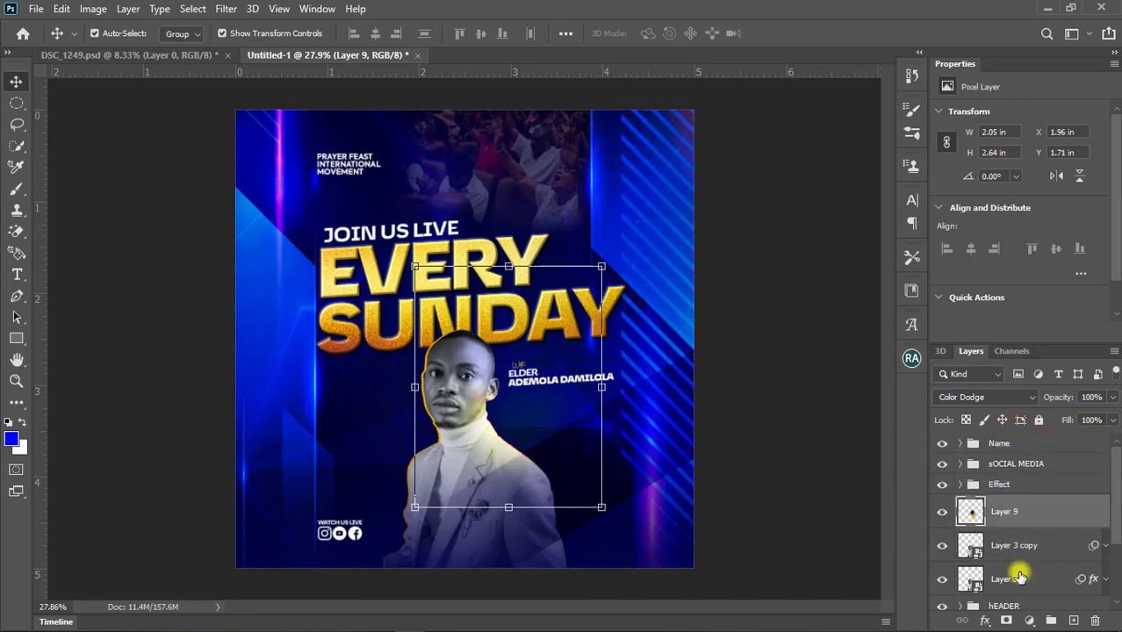
Step: Group Layer 9, Layer 3 copy and Layer 3 into a folder named Pic
{"action": "scroll", "coordinate": [1019, 575], "scroll_direction": "down", "scroll_amount": 1}
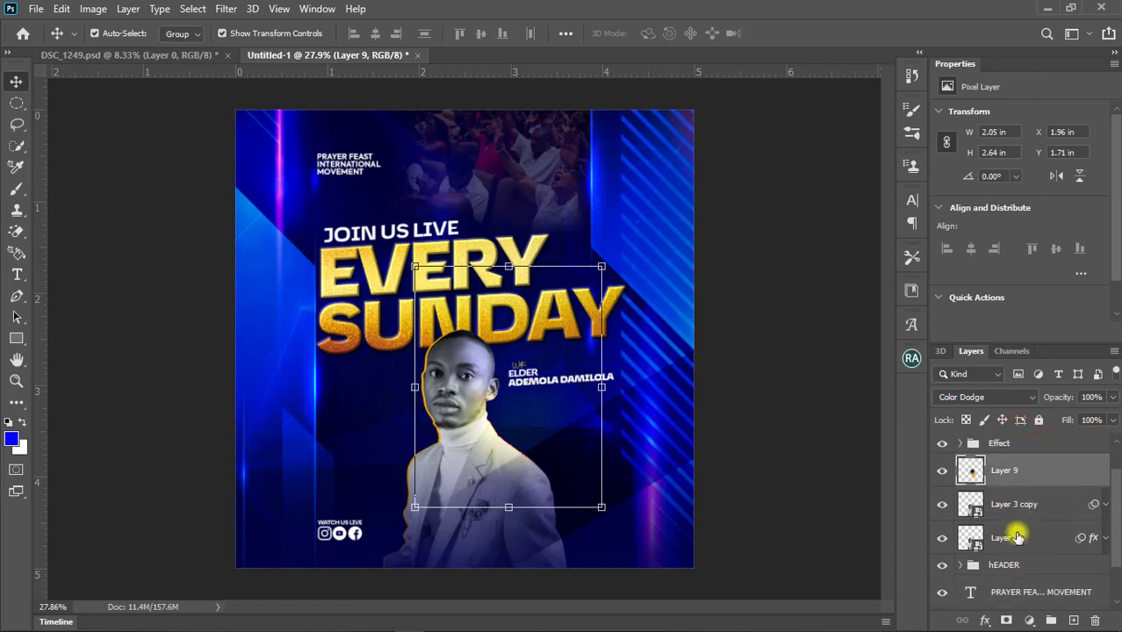
{"action": "left_click", "coordinate": [1016, 536], "text": "shift"}
{"action": "key", "text": "ctrl+g"}
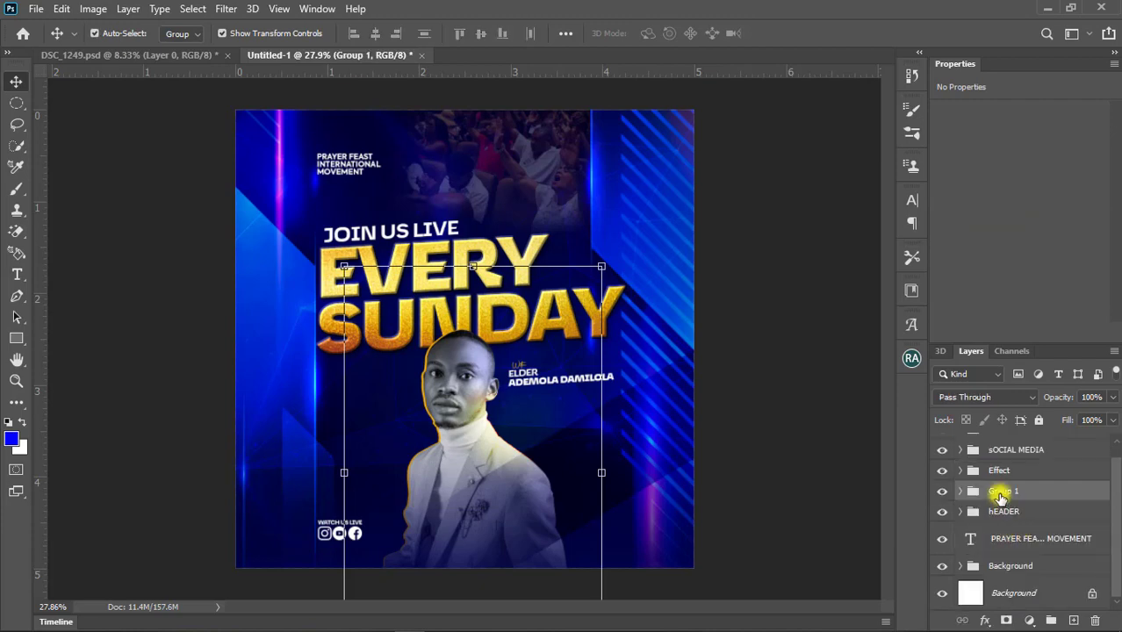
{"action": "left_click", "coordinate": [1001, 499]}
{"action": "type", "text": "Pic"}
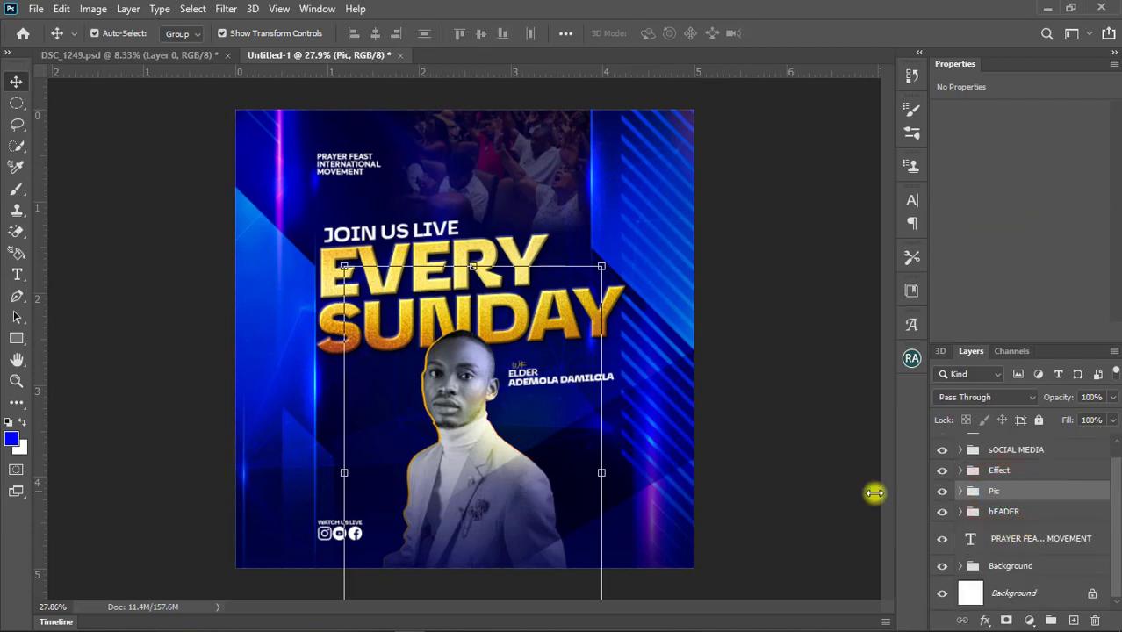
{"action": "left_click", "coordinate": [751, 428]}
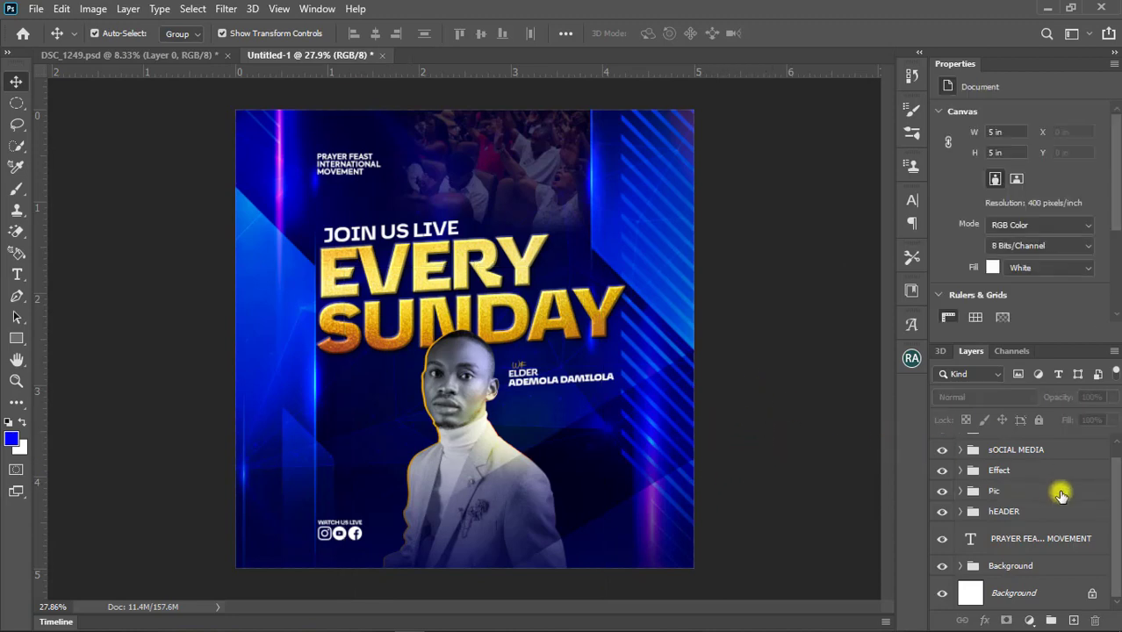
{"action": "scroll", "coordinate": [1053, 490], "scroll_direction": "up", "scroll_amount": 1}
{"action": "left_click", "coordinate": [1012, 444]}
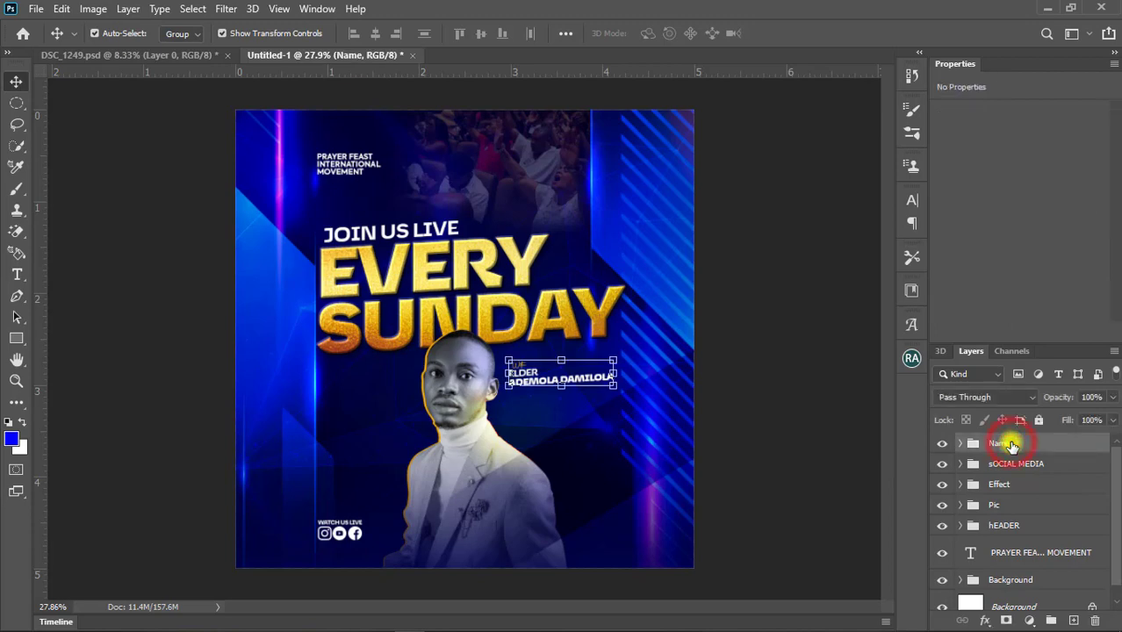
Step: Stamp a merged Layer 12 and apply Camera Raw contrast +5 and vignetting −27
{"action": "key", "text": "ctrl+shift+alt+e"}
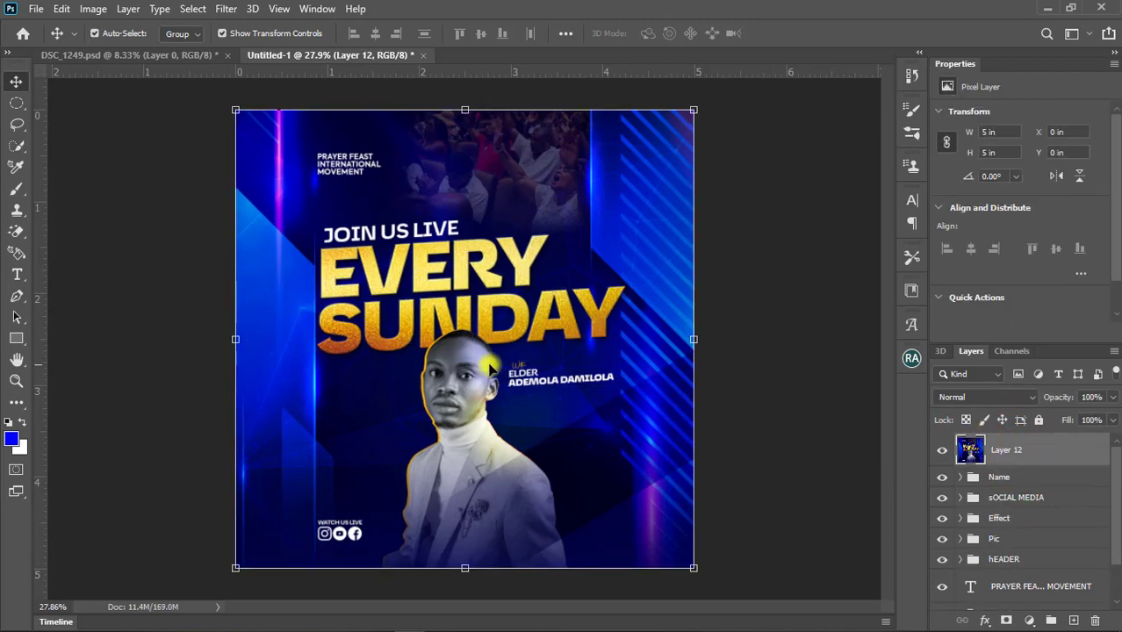
{"action": "left_click", "coordinate": [226, 9]}
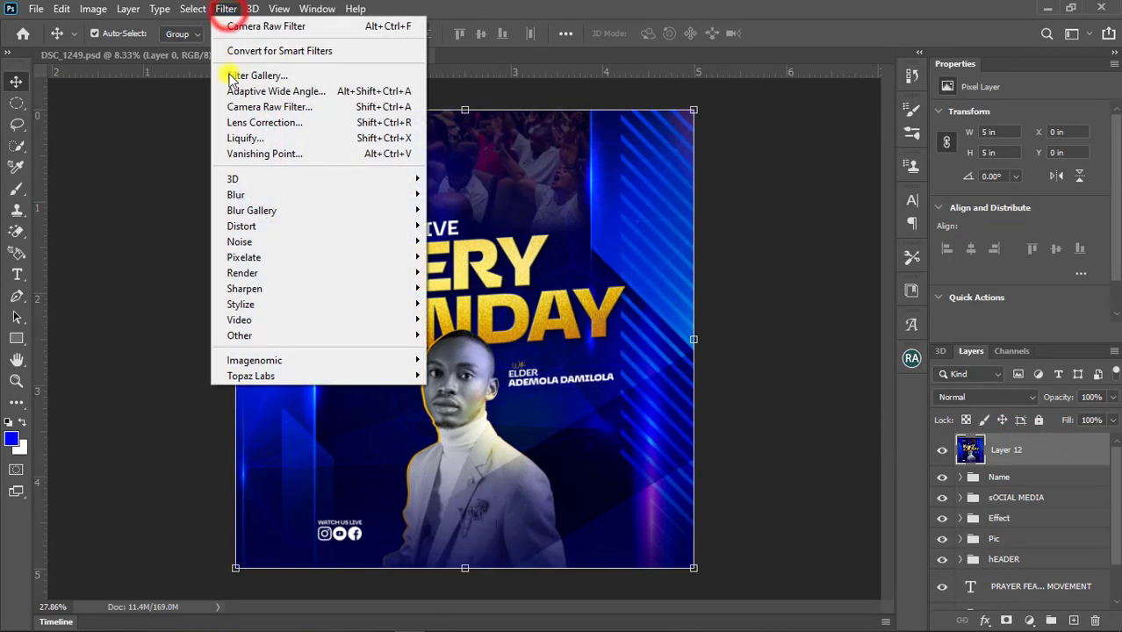
{"action": "left_click", "coordinate": [257, 106]}
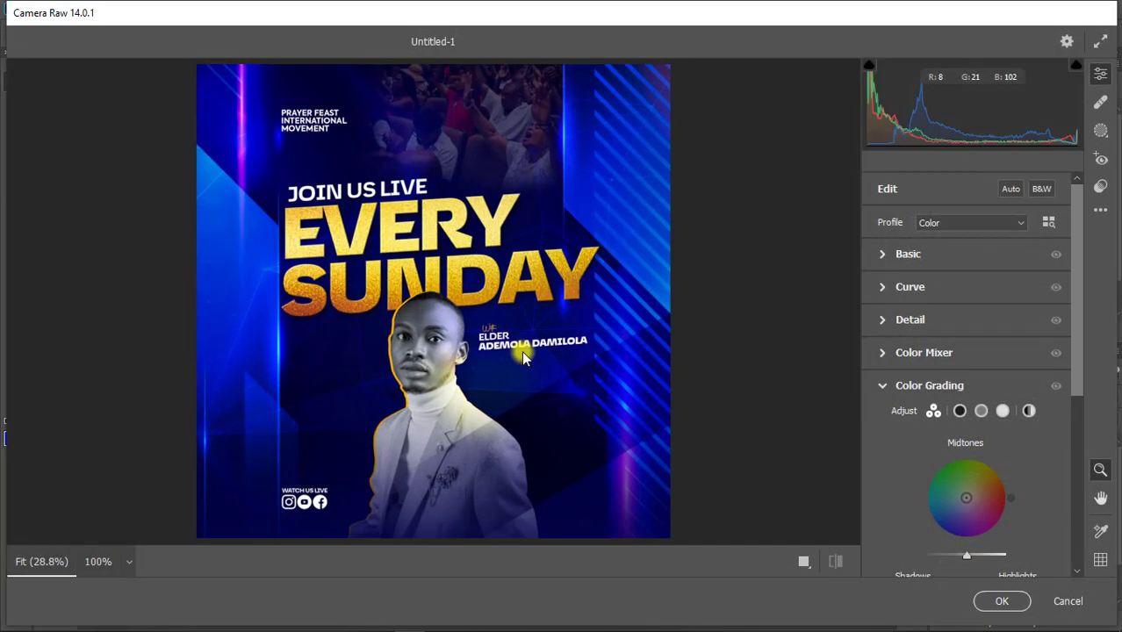
{"action": "left_click", "coordinate": [881, 255]}
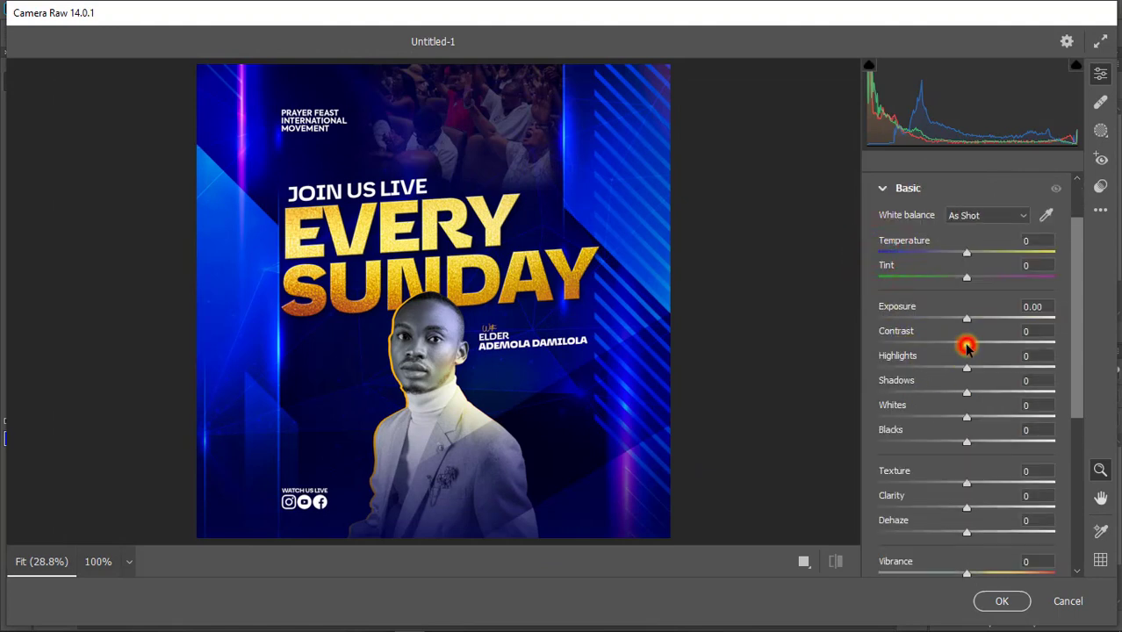
{"action": "left_click_drag", "start_coordinate": [966, 347], "coordinate": [967, 353]}
{"action": "scroll", "coordinate": [949, 464], "scroll_direction": "down", "scroll_amount": 3}
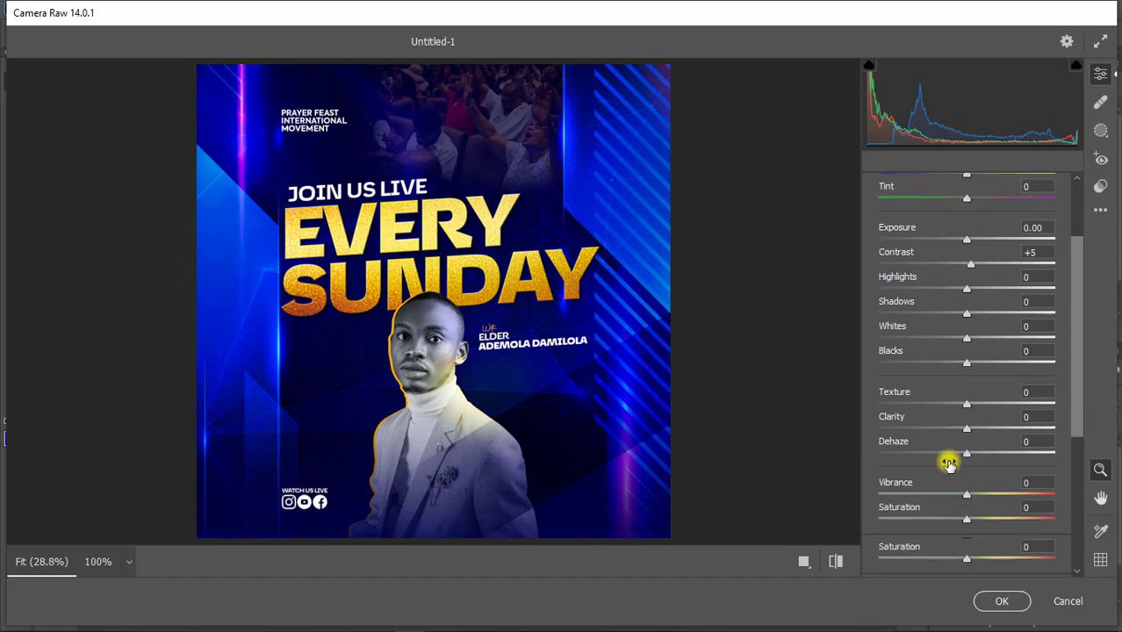
{"action": "scroll", "coordinate": [930, 343], "scroll_direction": "up", "scroll_amount": 5}
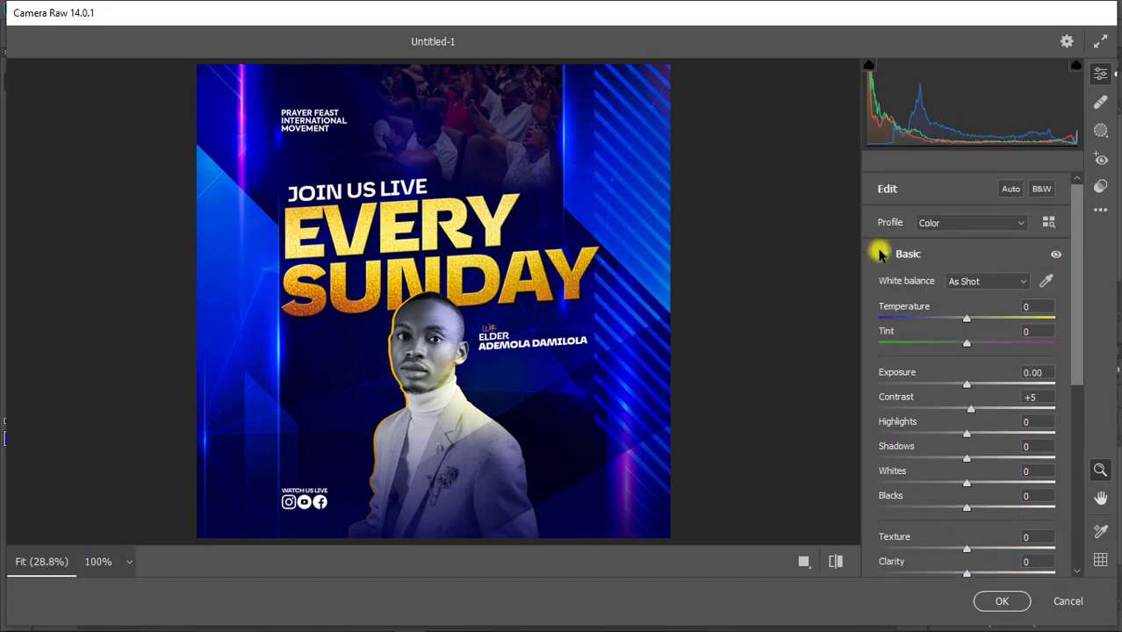
{"action": "left_click", "coordinate": [880, 253]}
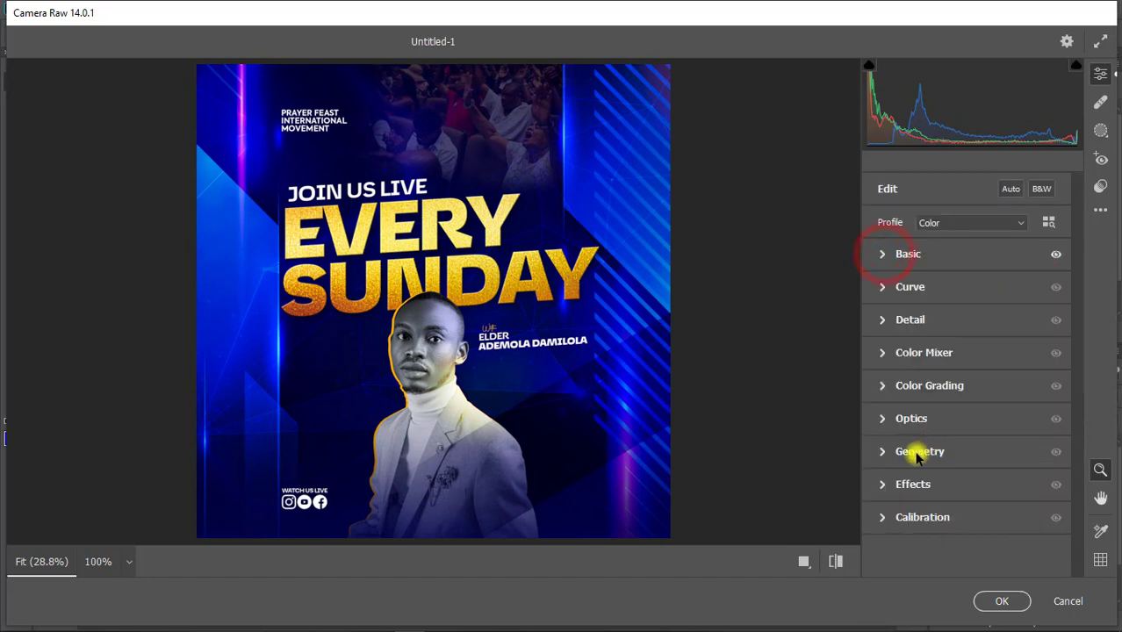
{"action": "left_click", "coordinate": [882, 486]}
{"action": "left_click_drag", "start_coordinate": [964, 558], "coordinate": [952, 565]}
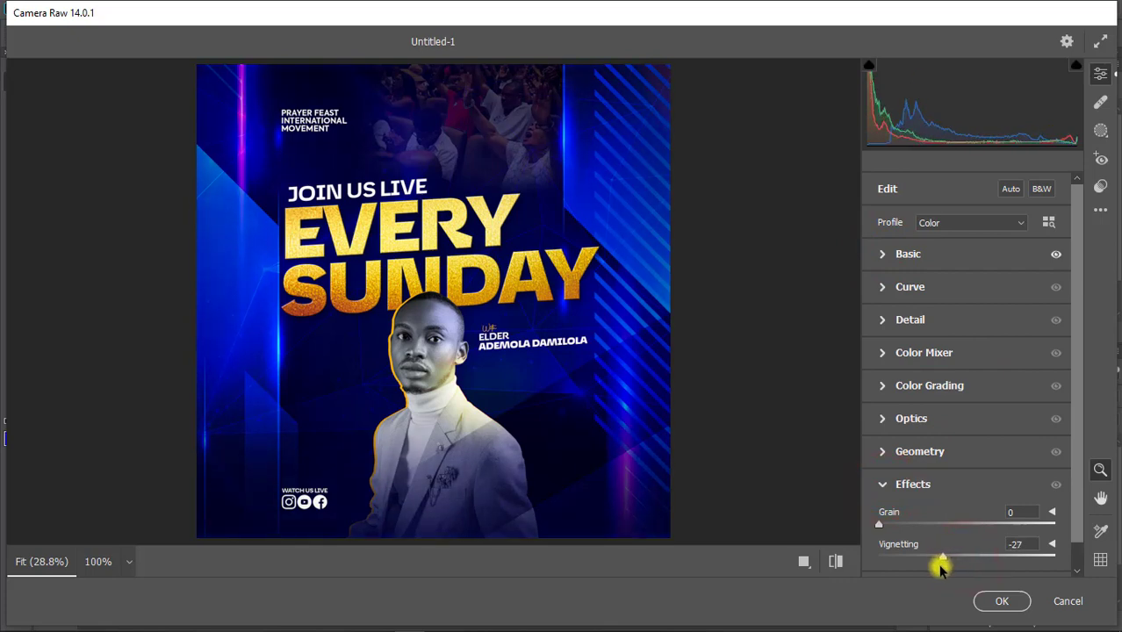
{"action": "left_click", "coordinate": [996, 599]}
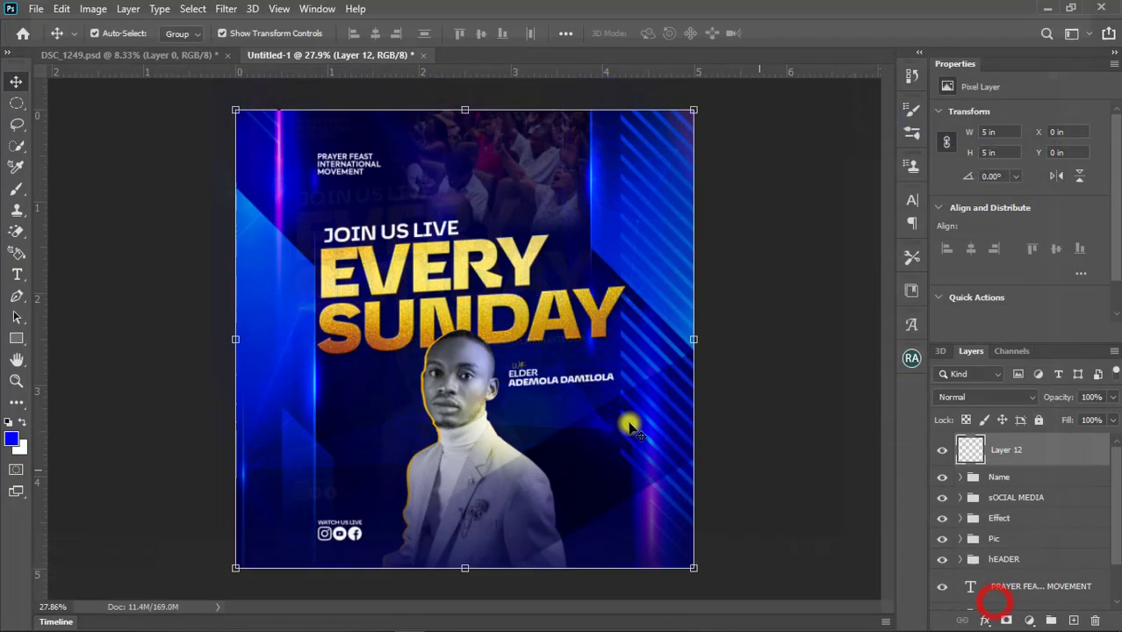
Step: Apply Add Noise at about 11%, Uniform, to merged Layer 12
{"action": "left_click", "coordinate": [227, 9]}
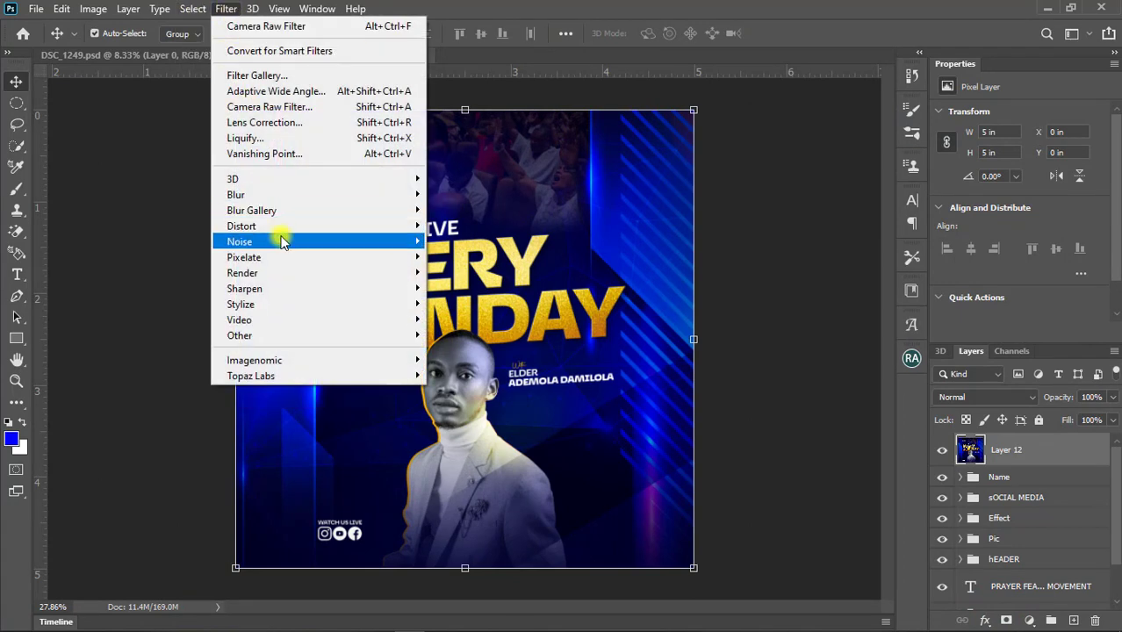
{"action": "mouse_move", "coordinate": [240, 241]}
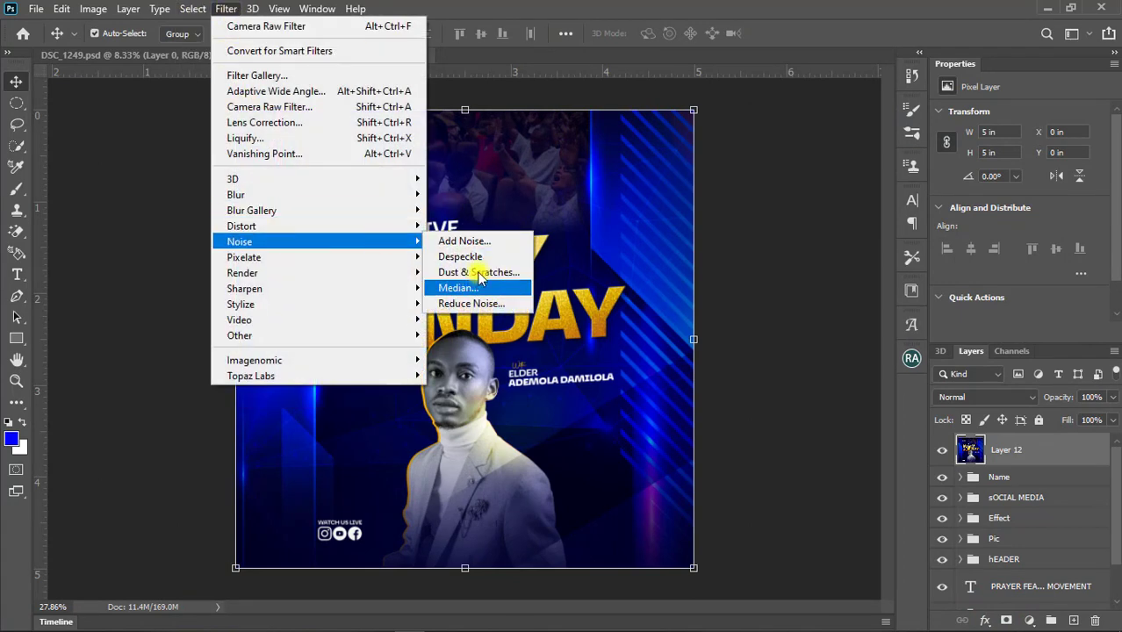
{"action": "left_click", "coordinate": [483, 240]}
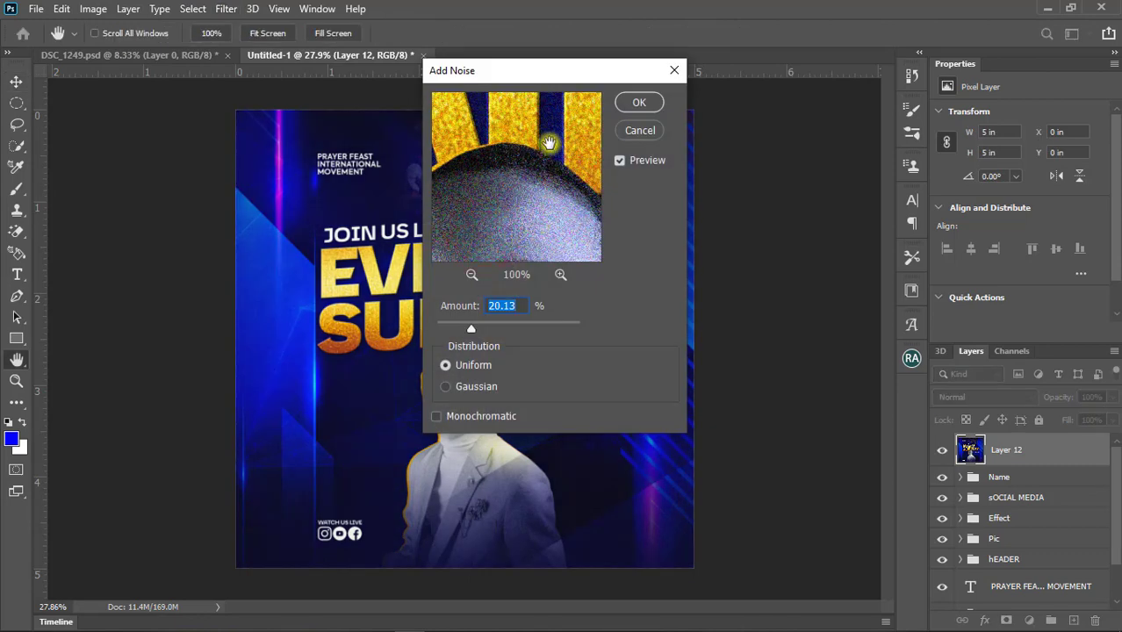
{"action": "left_click_drag", "start_coordinate": [545, 74], "coordinate": [791, 80]}
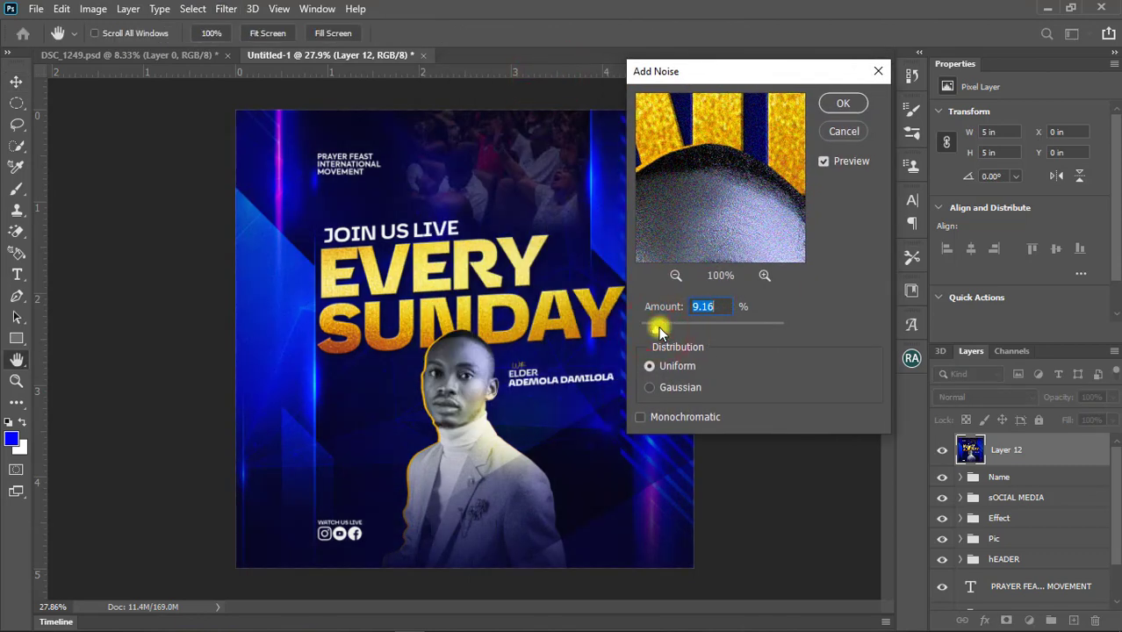
{"action": "left_click", "coordinate": [657, 325]}
{"action": "left_click", "coordinate": [846, 105]}
{"action": "left_click", "coordinate": [749, 211]}
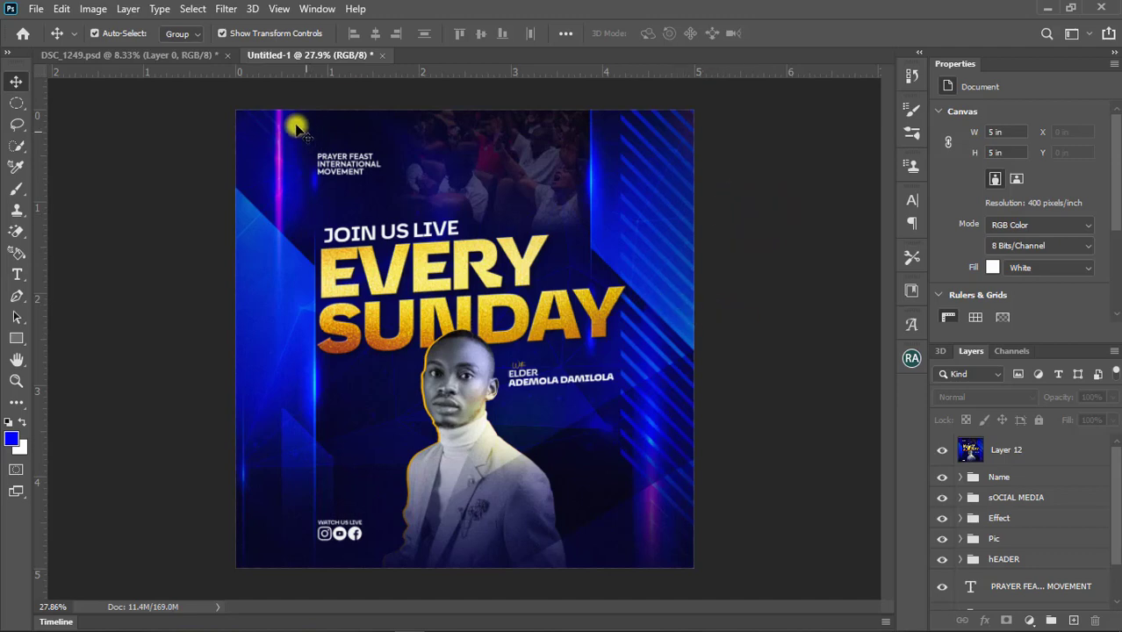
Step: Export the flyer as a 2000 × 2000 JPG at 100% quality named Every Sunday
{"action": "left_click", "coordinate": [36, 8]}
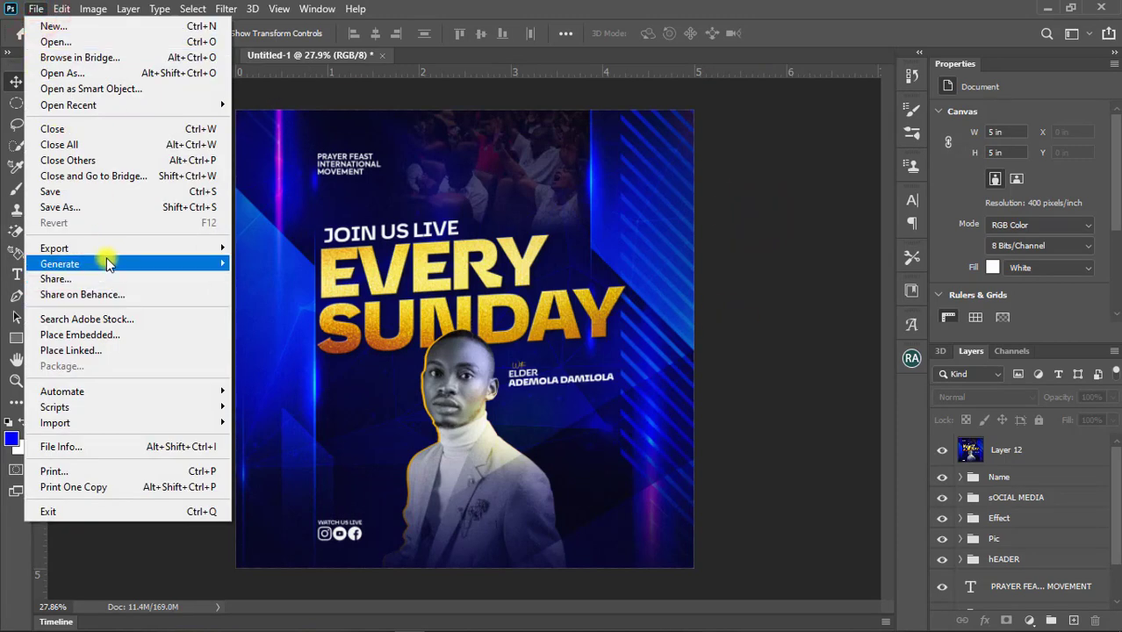
{"action": "mouse_move", "coordinate": [54, 249]}
{"action": "left_click", "coordinate": [303, 264]}
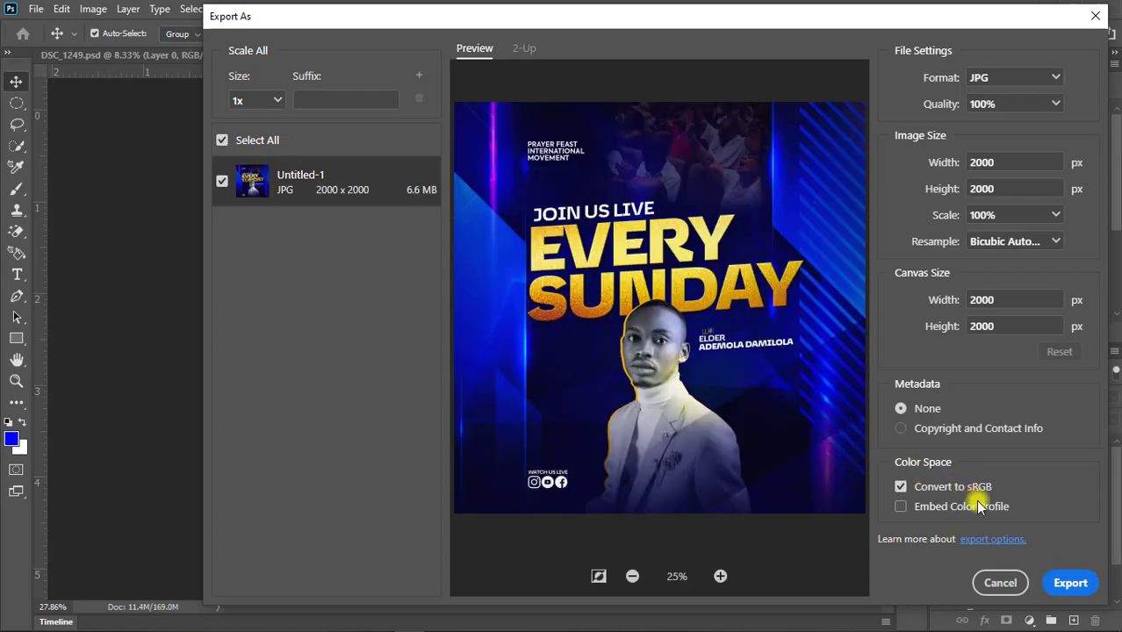
{"action": "left_click", "coordinate": [1058, 583]}
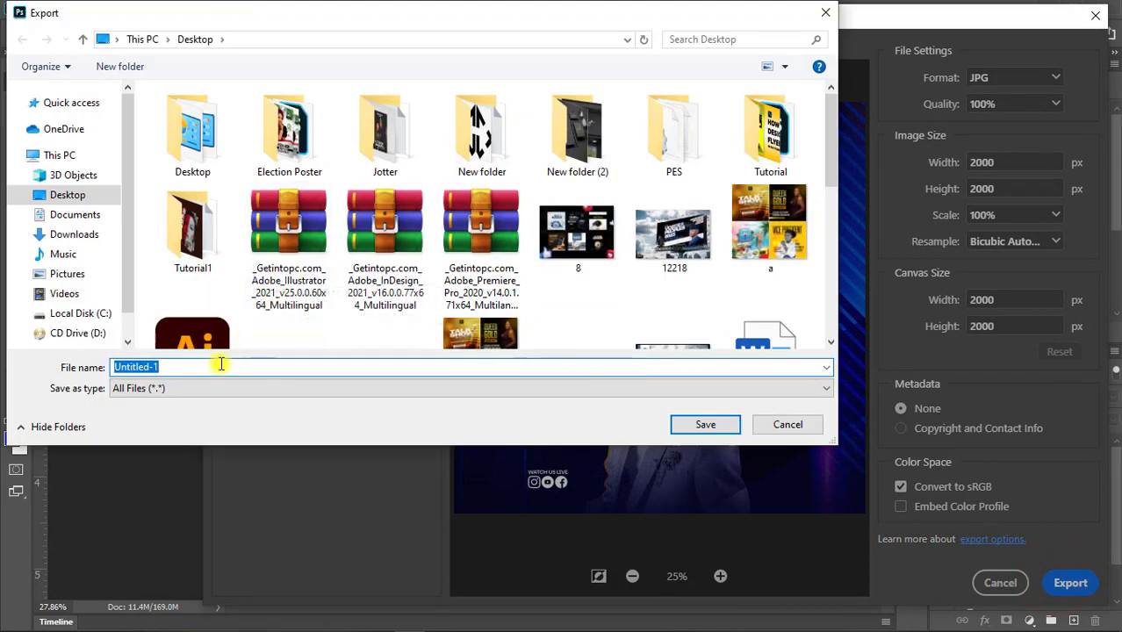
{"action": "type", "text": "Every Sunday"}
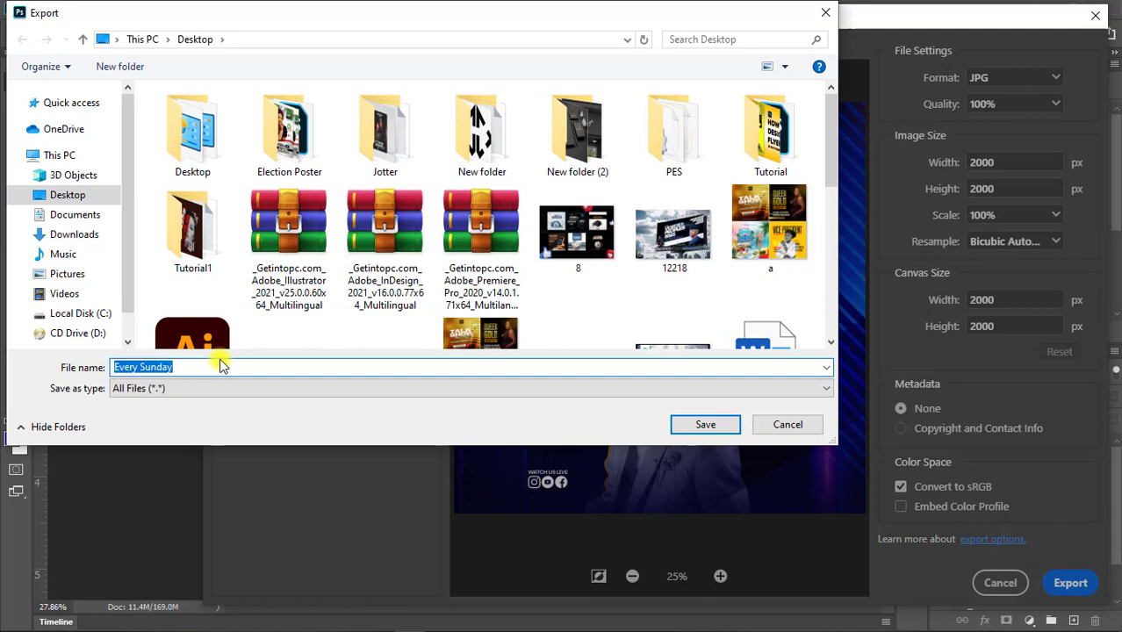
{"action": "key", "text": "Return"}
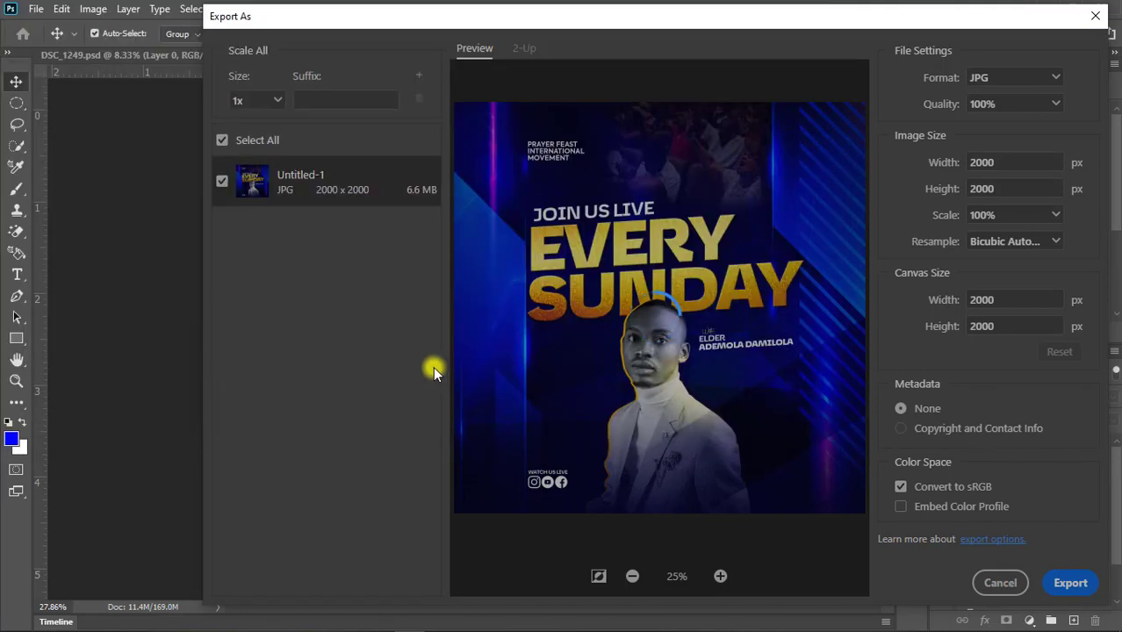